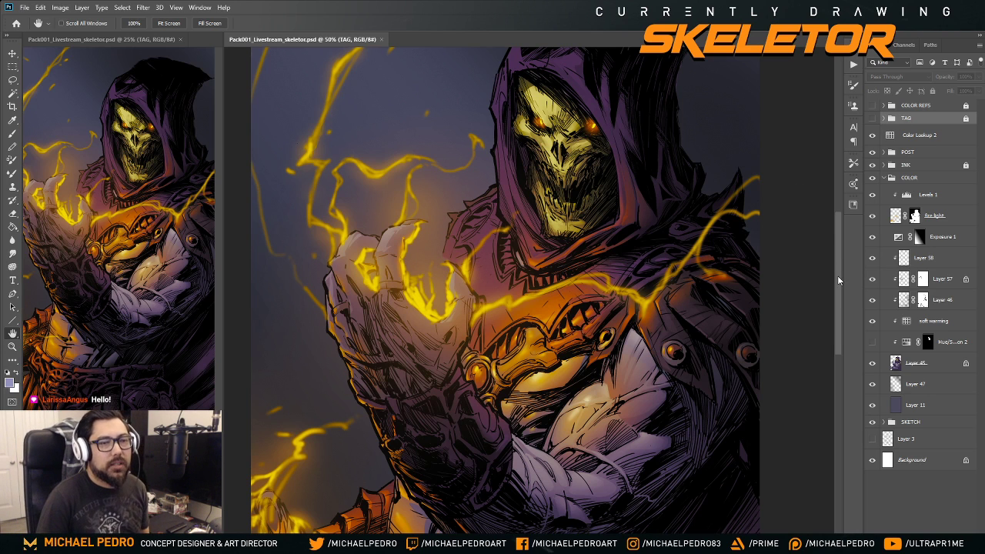
- Examine the Skeletor artwork as a whole and up close, covering the hooded skull, glowing hand and chest armour
left_click_drag(839, 281, 839, 303)
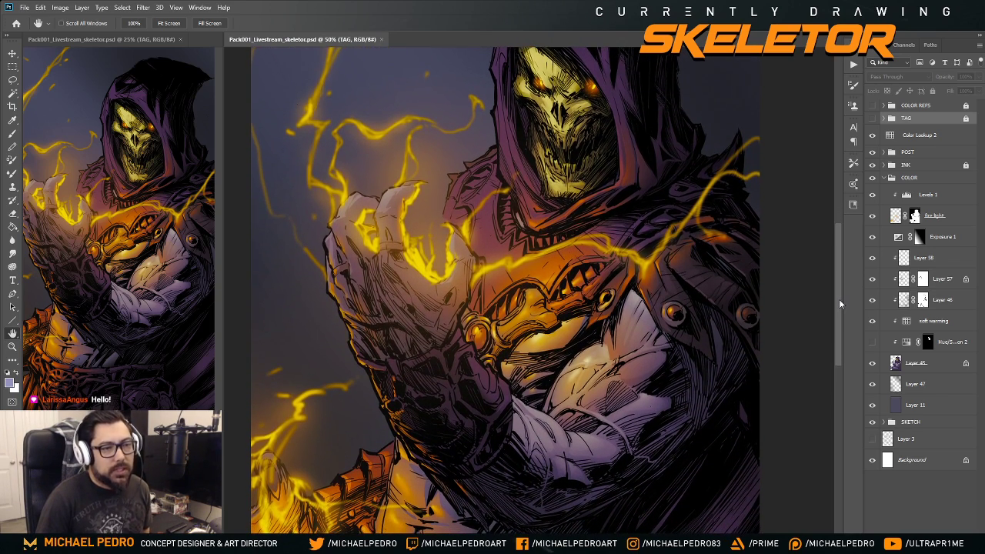
mouse_move(839, 298)
left_mouse_down()
mouse_move(841, 306)
mouse_move(841, 287)
mouse_move(837, 304)
left_mouse_up()
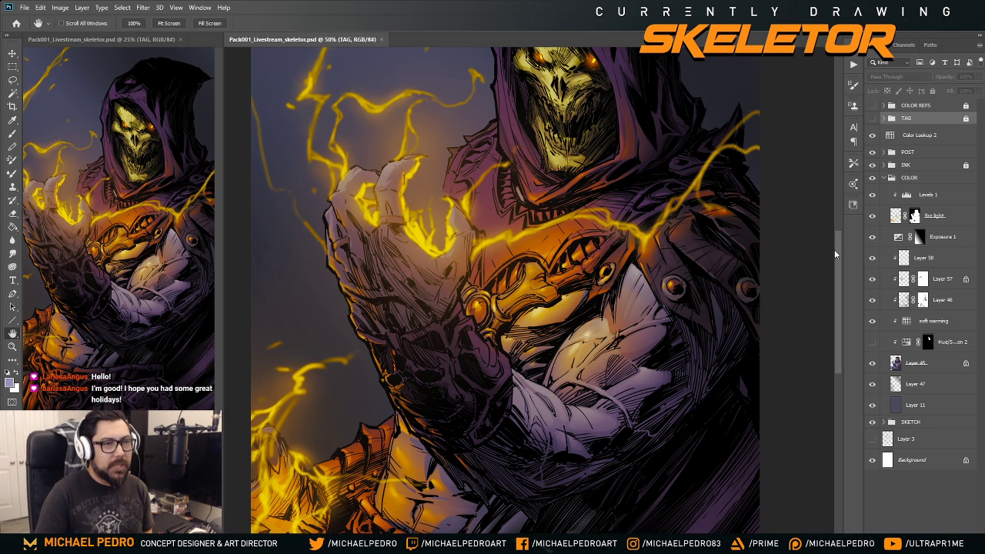
left_click_drag(838, 299, 837, 297)
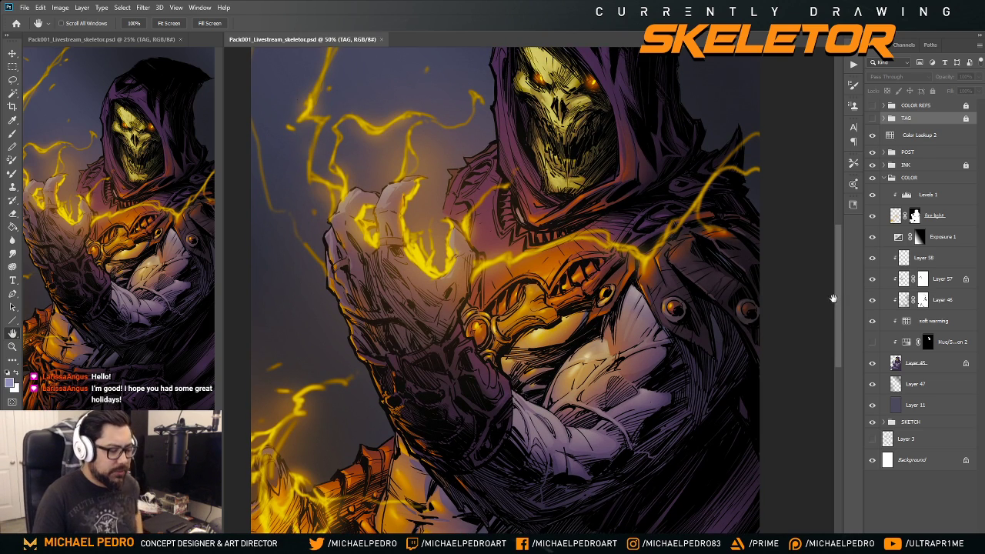
key("ctrl+plus")
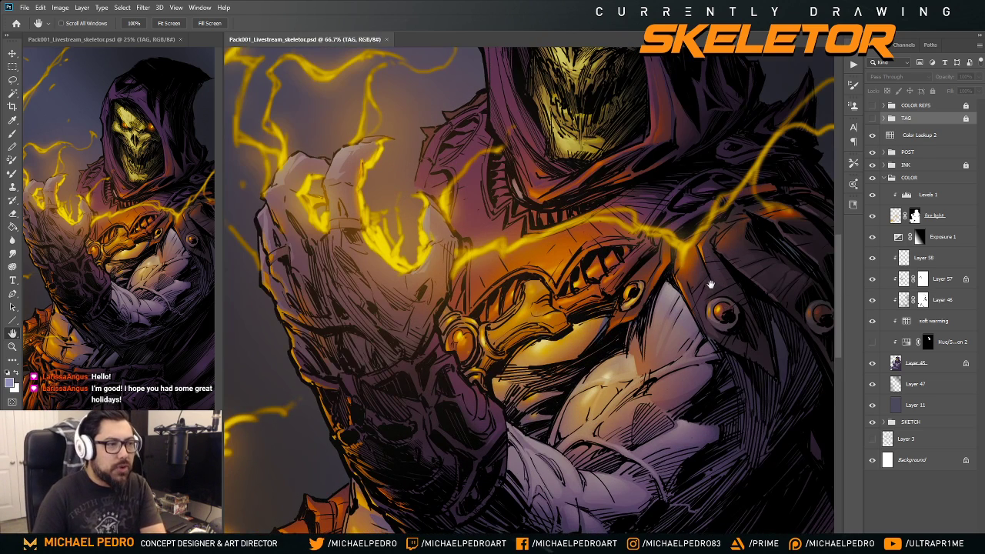
left_click_drag(711, 284, 707, 349)
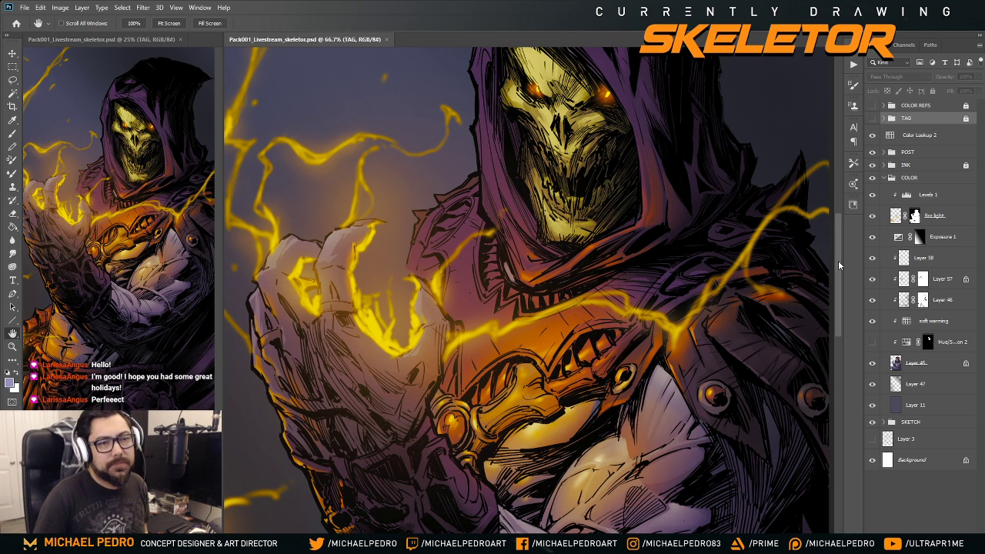
scroll(838, 260, "up", 1)
scroll(837, 255, "down", 1)
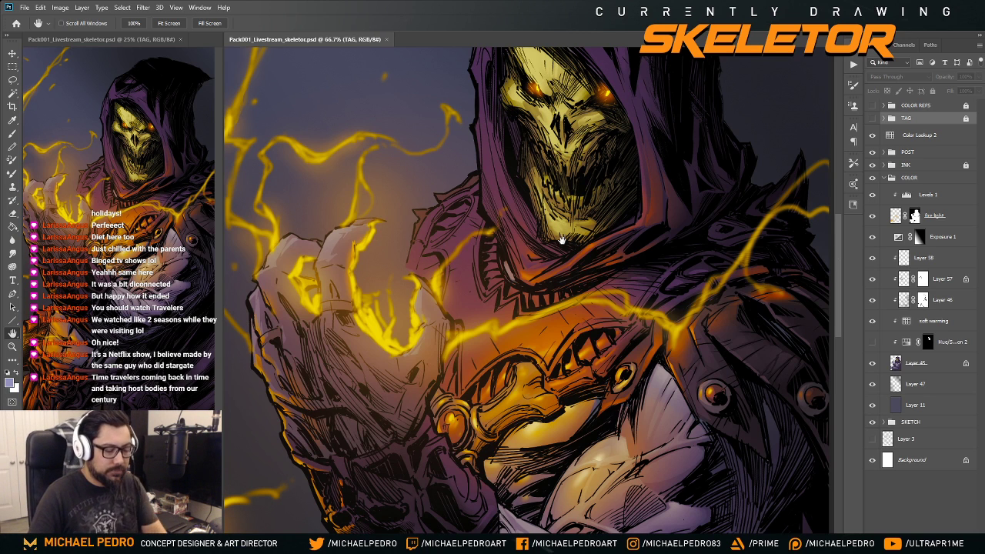
key("ctrl+minus")
key("ctrl+minus")
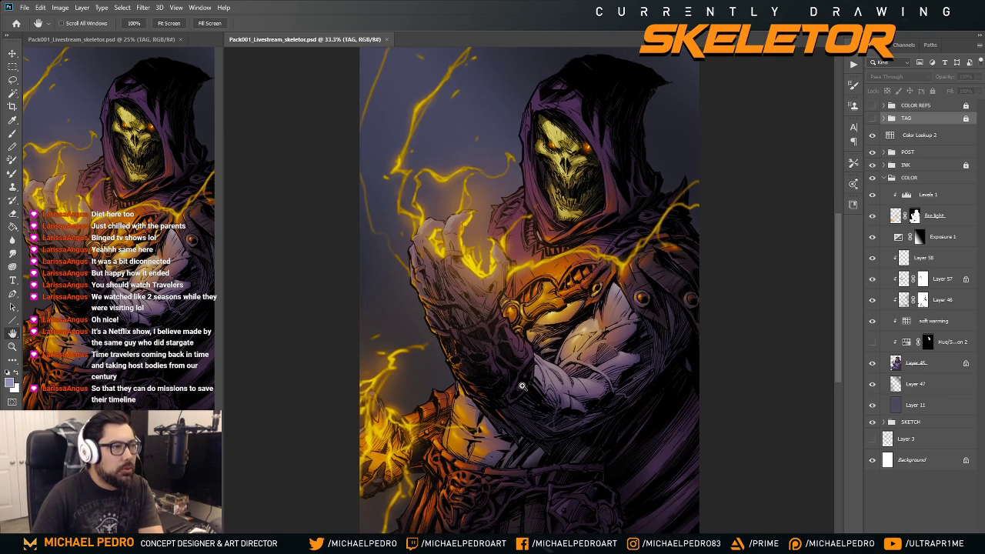
key("ctrl+plus")
key("ctrl+plus")
left_click_drag(531, 382, 534, 429)
key("ctrl+minus")
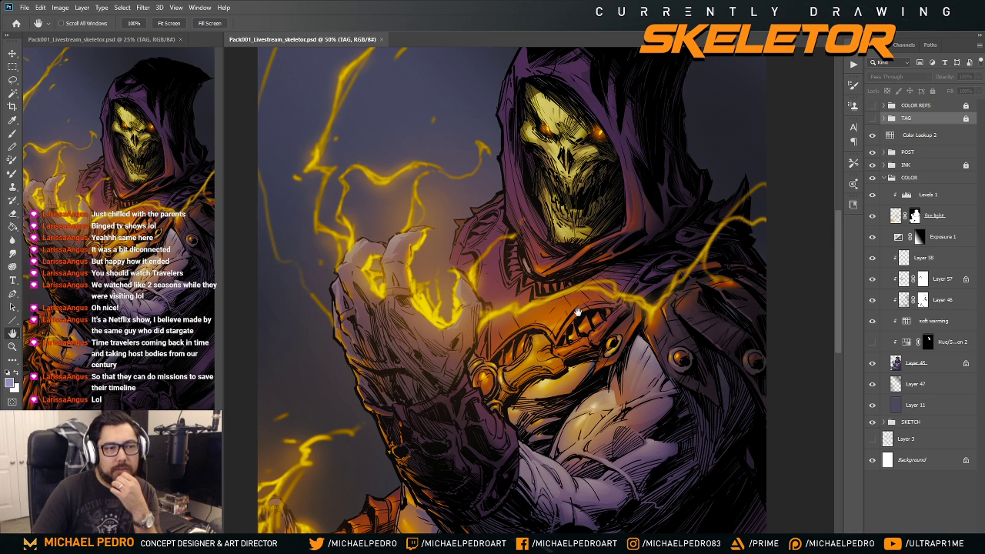
left_click_drag(579, 311, 591, 300)
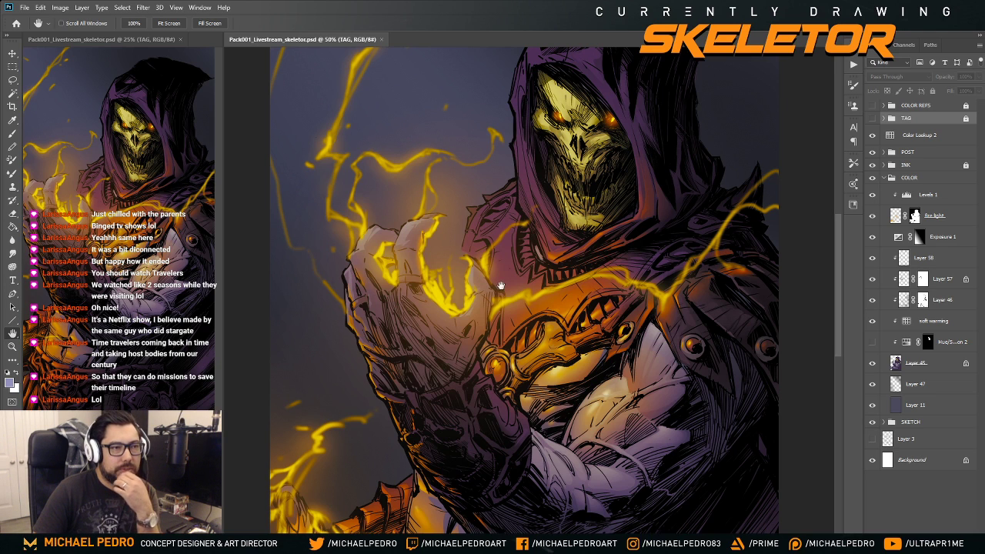
left_click_drag(574, 368, 578, 343)
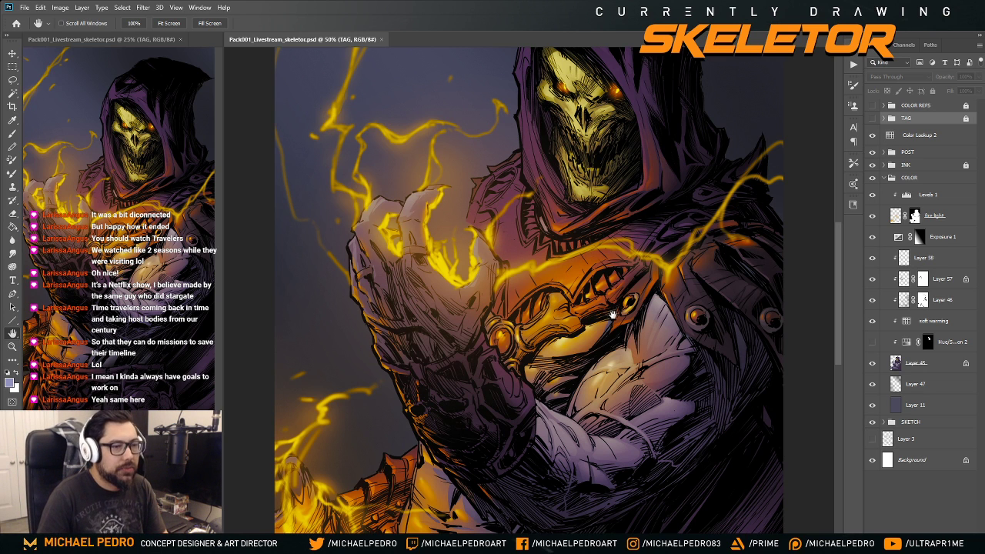
left_click_drag(622, 323, 613, 314)
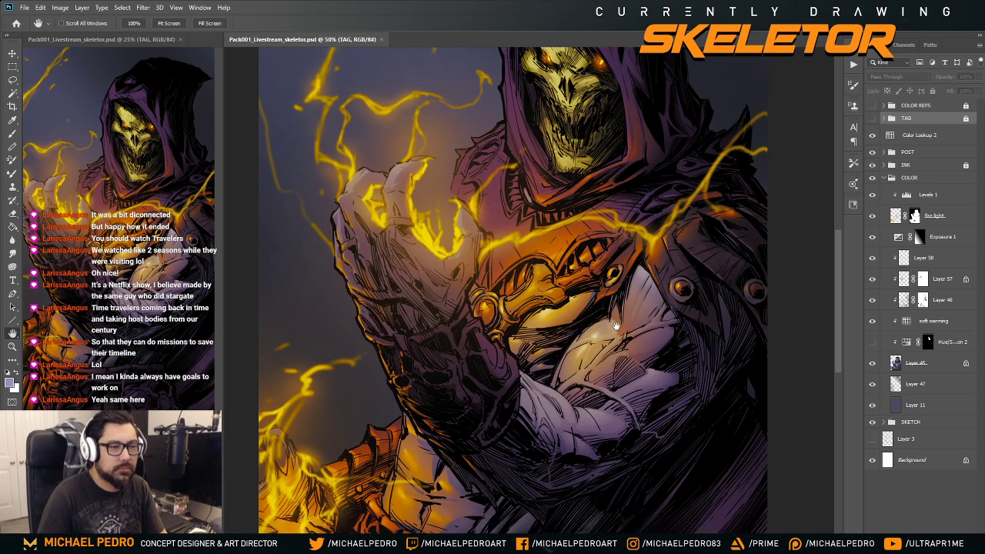
left_click_drag(624, 346, 617, 326)
- Select the Color Lookup 2 adjustment layer and inspect the figure's hood, raised hand and torso
left_click(903, 138)
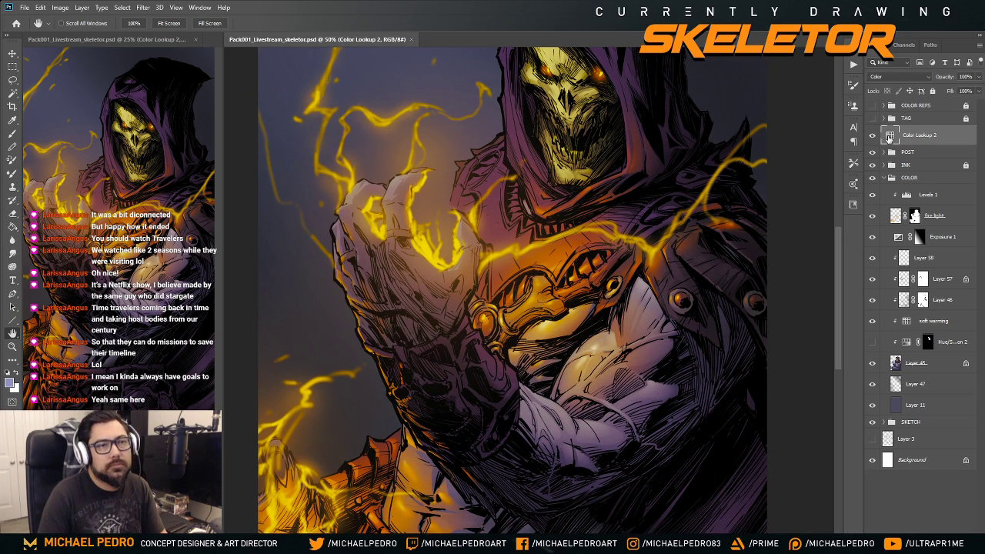
mouse_move(732, 281)
left_mouse_down()
mouse_move(721, 290)
mouse_move(729, 257)
mouse_move(726, 297)
left_mouse_up()
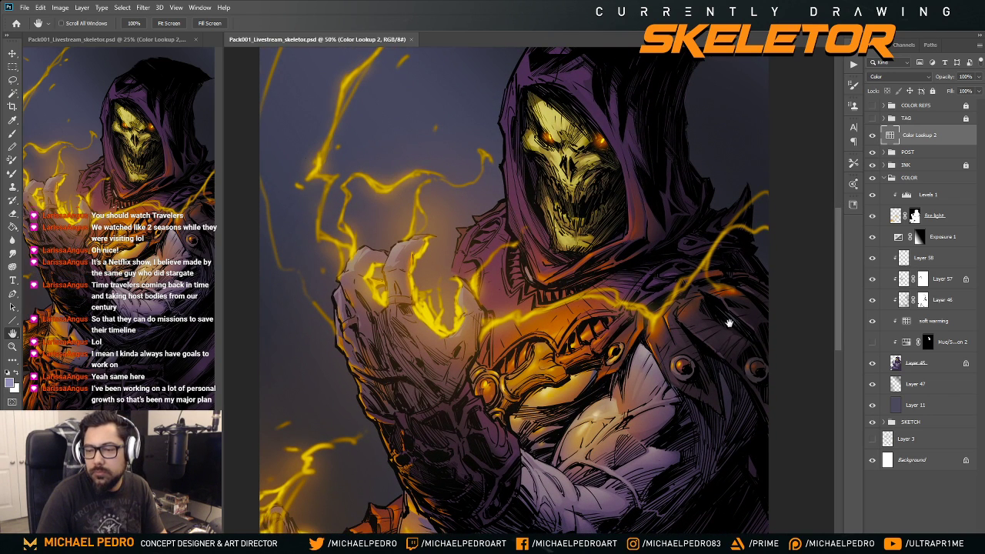
left_click_drag(729, 326, 730, 316)
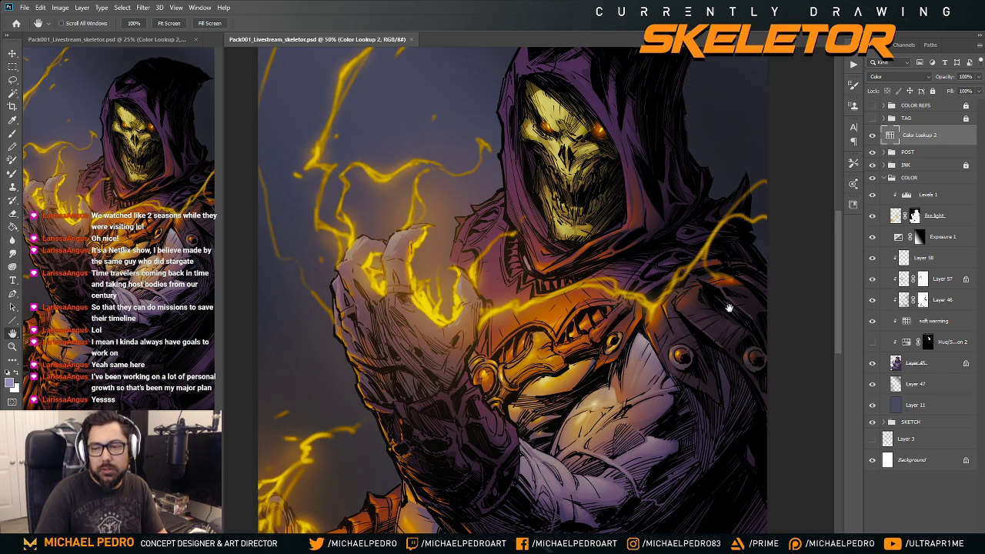
left_click_drag(644, 346, 639, 295)
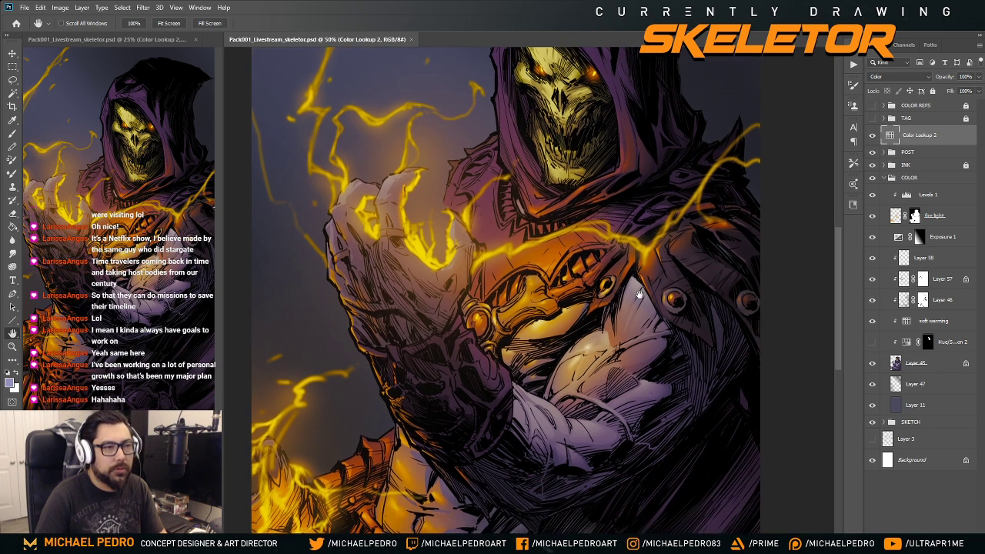
left_click_drag(649, 344, 646, 299)
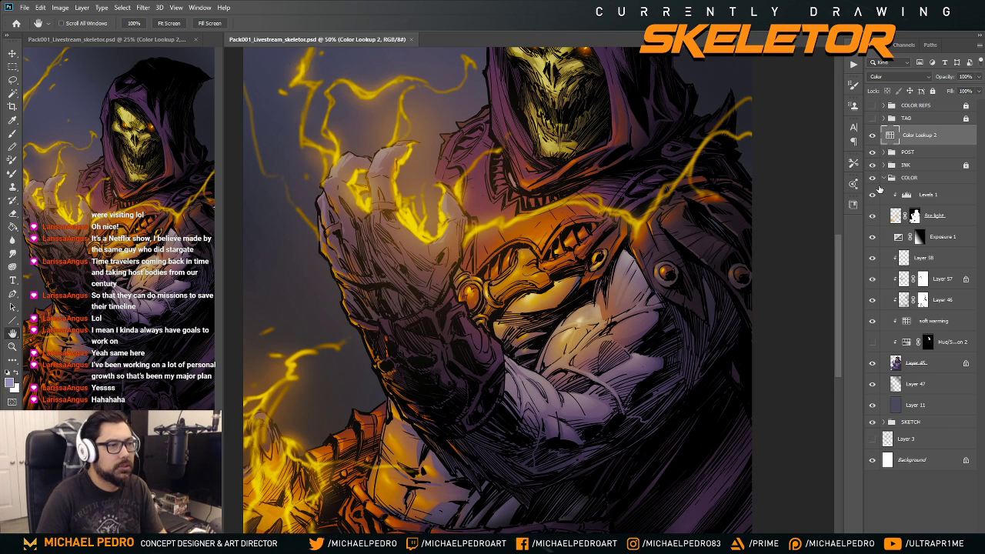
left_click_drag(716, 306, 716, 209)
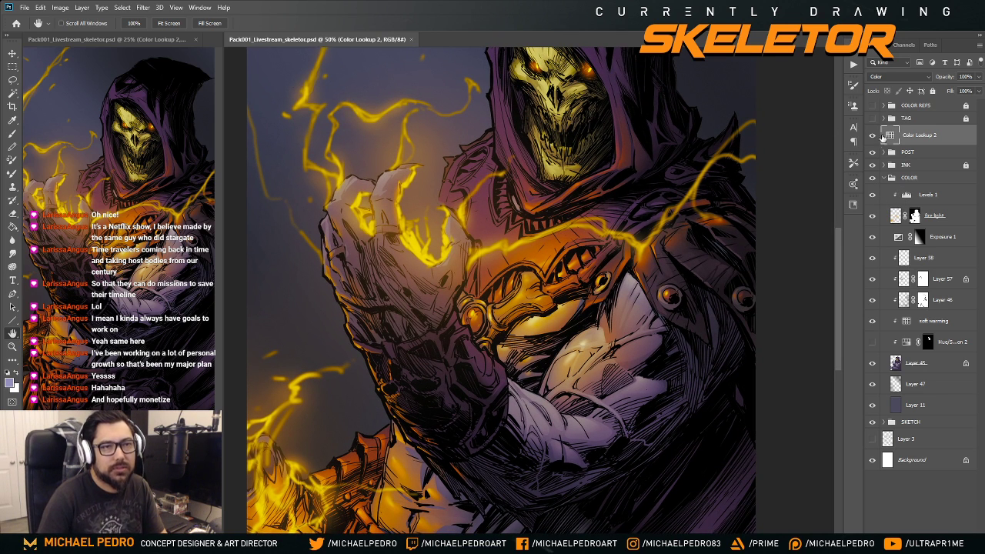
- Toggle the fire light layer's visibility repeatedly to compare the figure with and without the orange glow
left_click(872, 217)
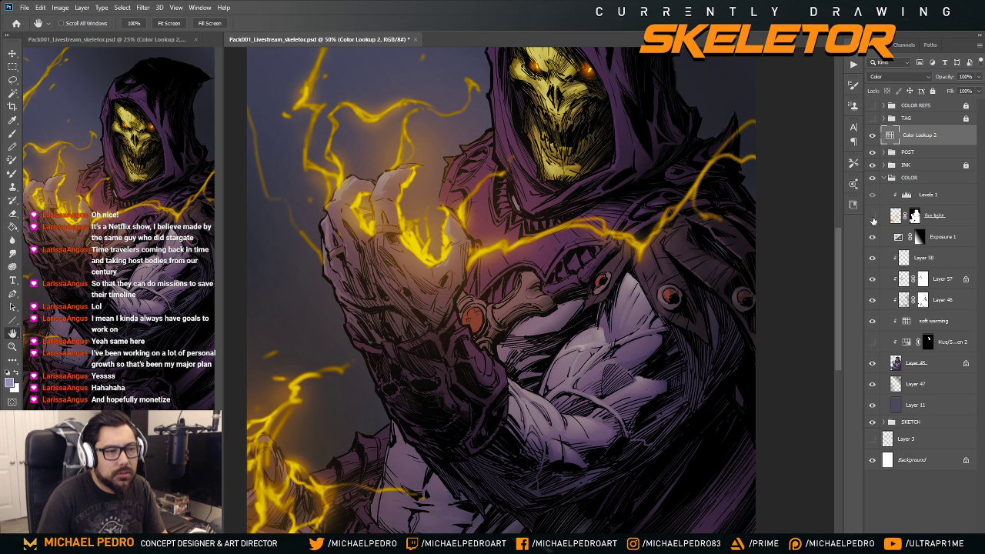
left_click(873, 218)
left_click(872, 217)
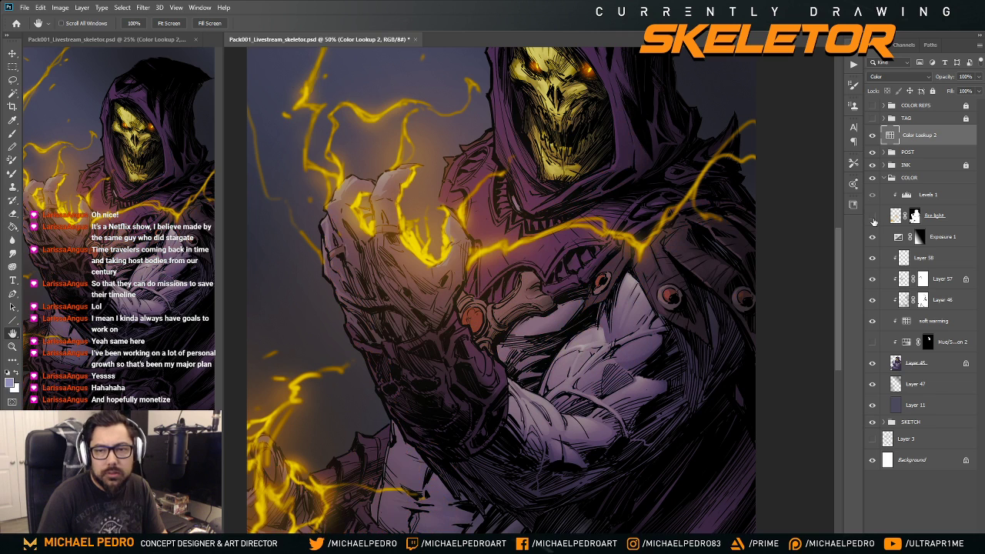
left_click(872, 217)
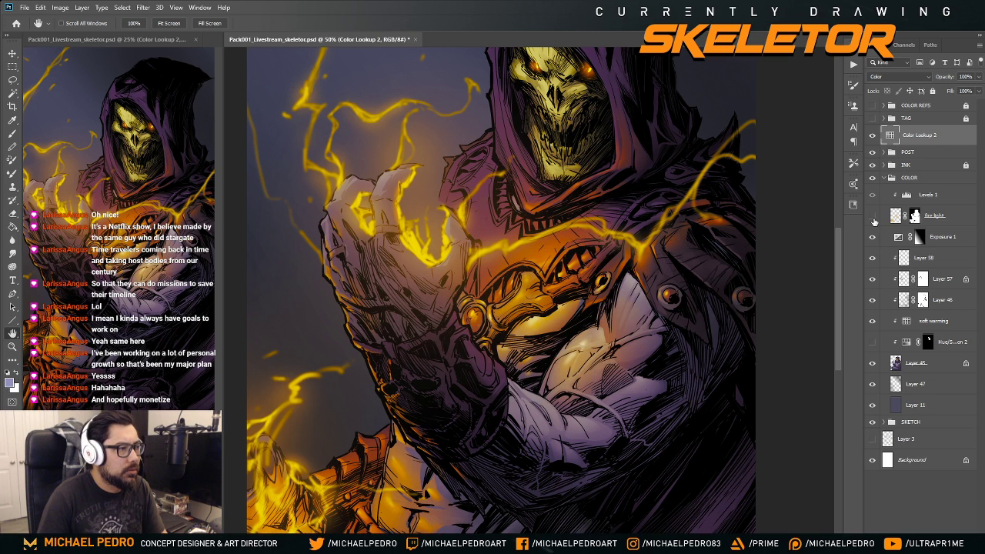
left_click(872, 217)
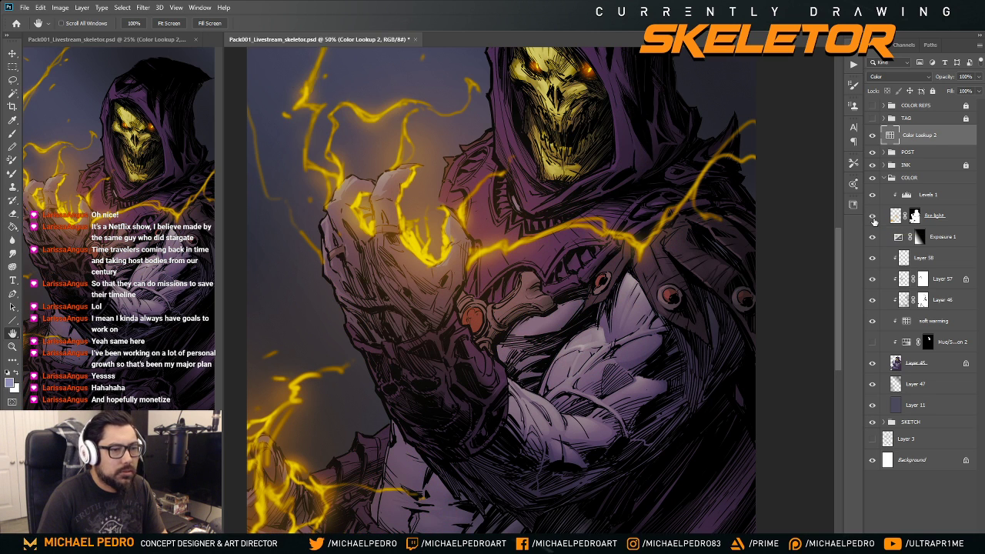
left_click(873, 217)
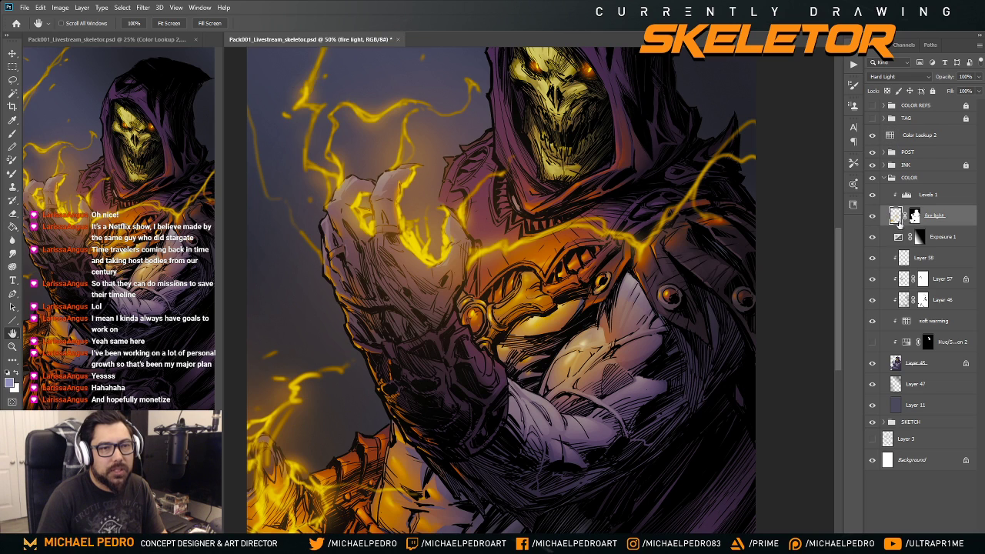
- Target the fire light layer's mask and reduce the eraser size for close work on the upper arm
left_click(914, 218)
left_click(914, 217)
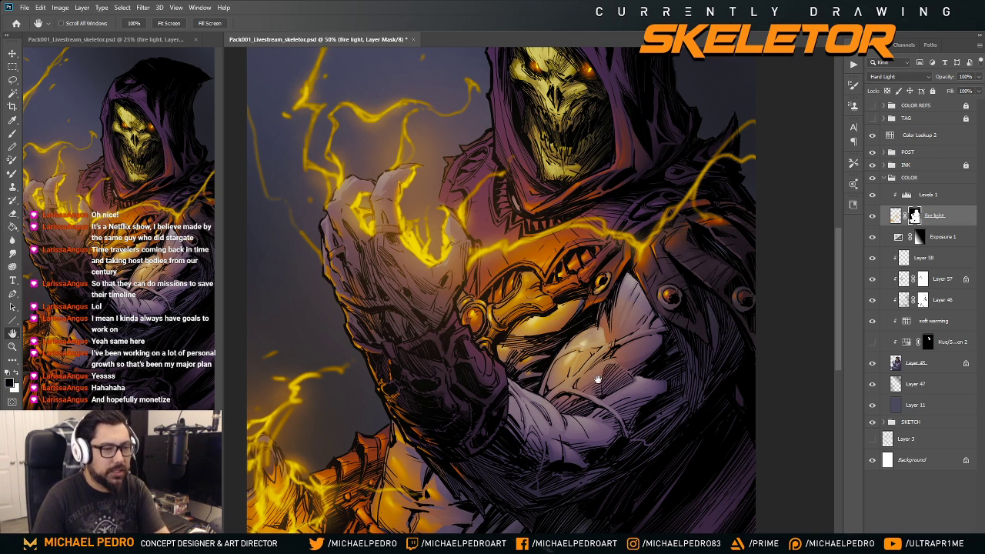
key("ctrl+plus")
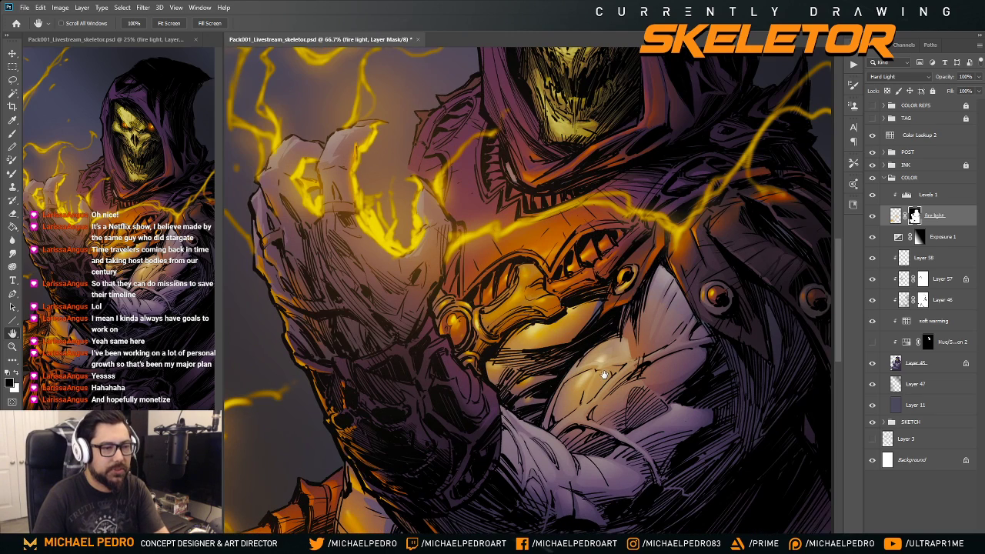
mouse_move(599, 340)
left_mouse_down()
mouse_move(604, 305)
mouse_move(610, 313)
left_mouse_up()
key("bracketleft")
key("bracketleft")
key("bracketleft")
key("bracketleft")
key("bracketleft")
key("bracketleft")
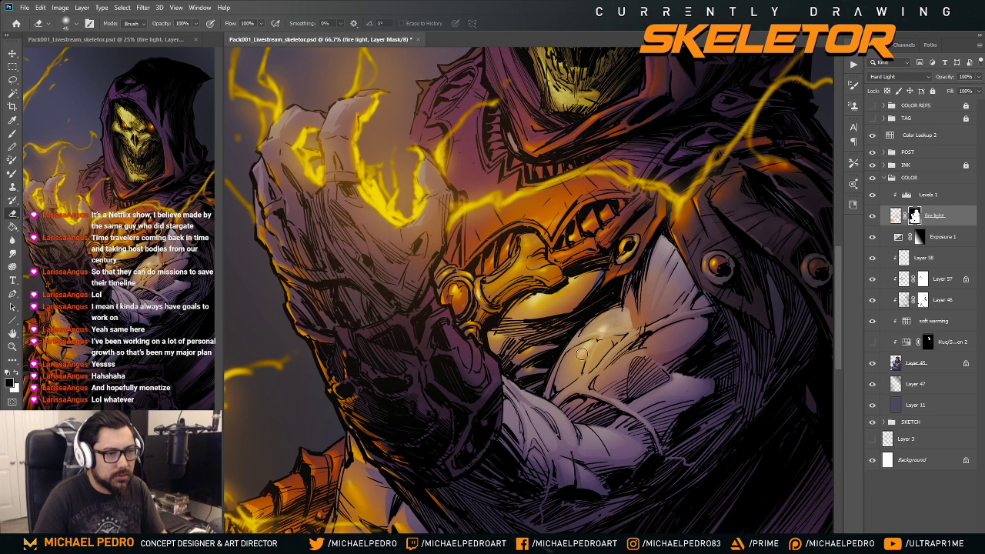
- Try to soften the upper arm's warm highlight on the fire light mask with the Soft Round Pressure Opacity and Flow brush
key("b")
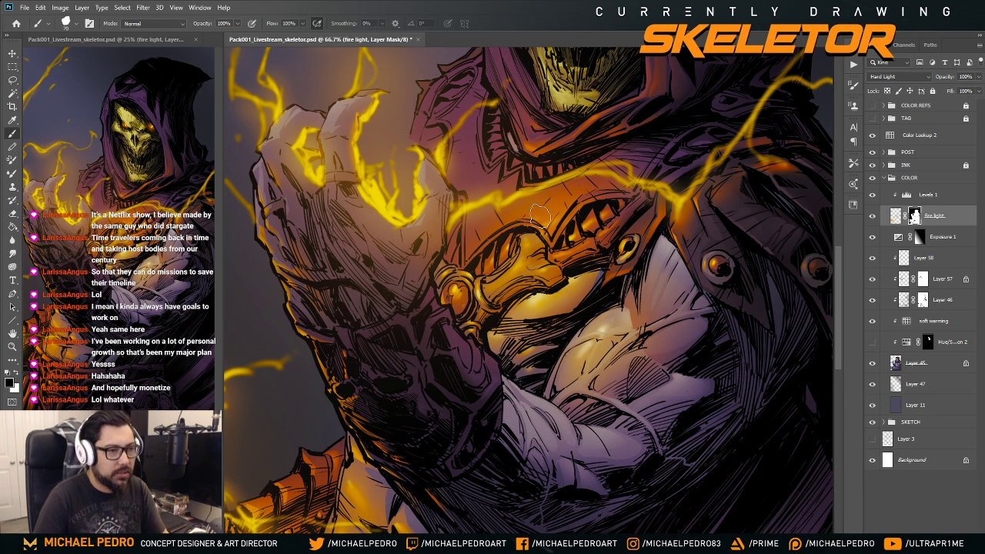
right_click(531, 267)
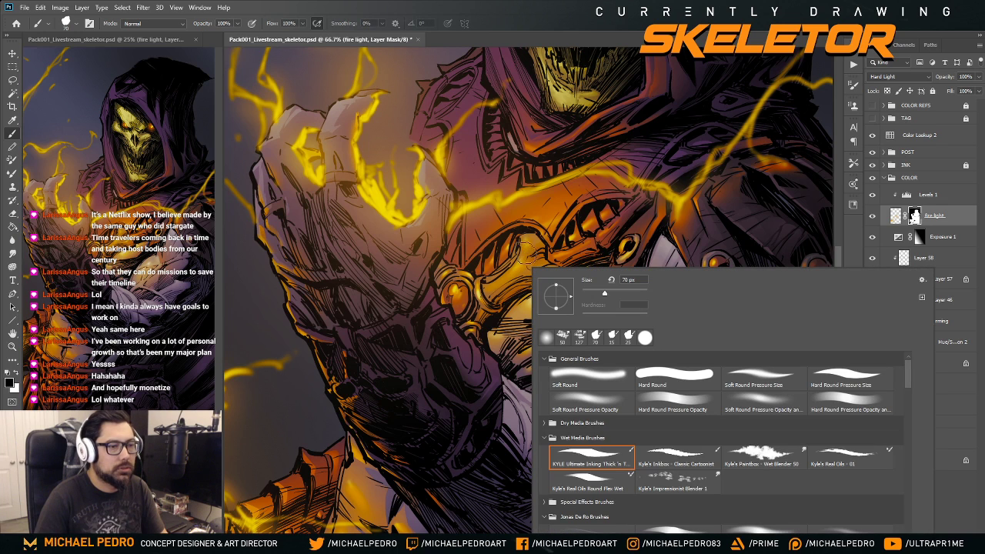
double_click(762, 405)
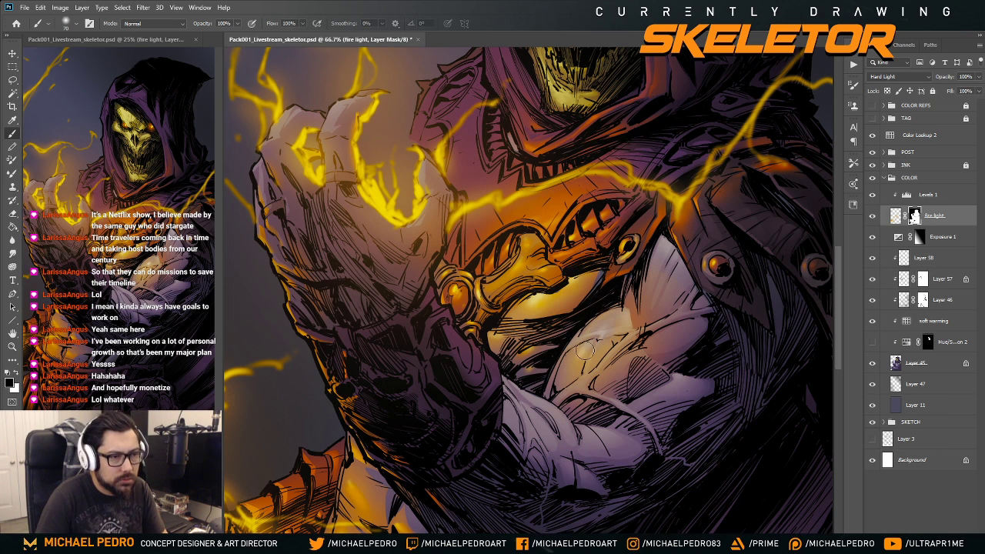
left_click_drag(608, 328, 582, 358)
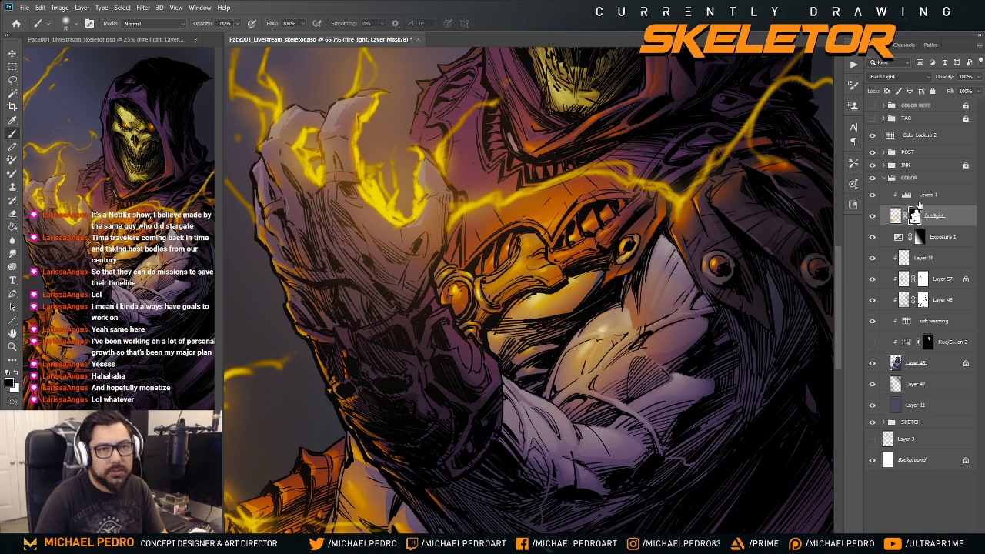
- Hide the Color Lookup 2 adjustment layer and the POST group to view the underlying colors of the arm and torso
left_click(873, 136)
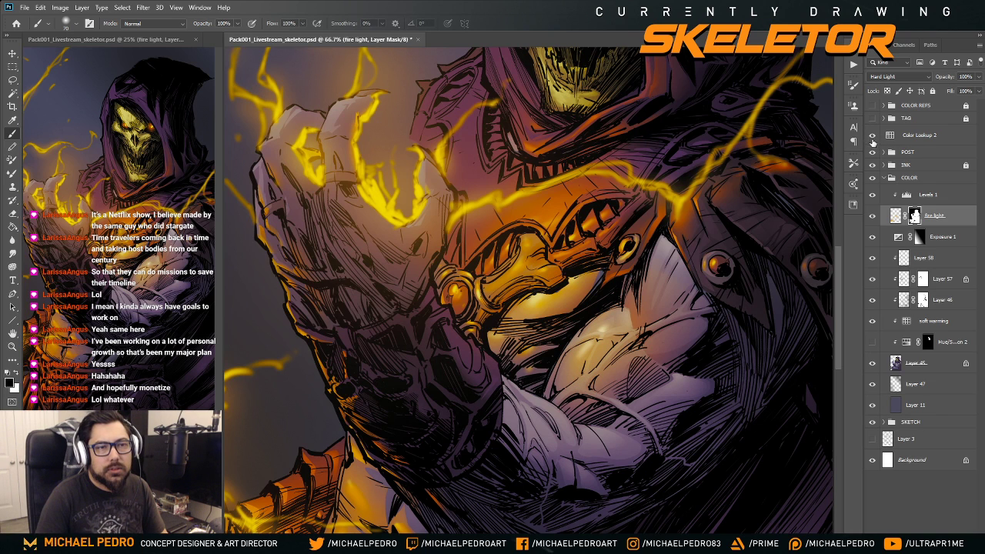
left_click(873, 153)
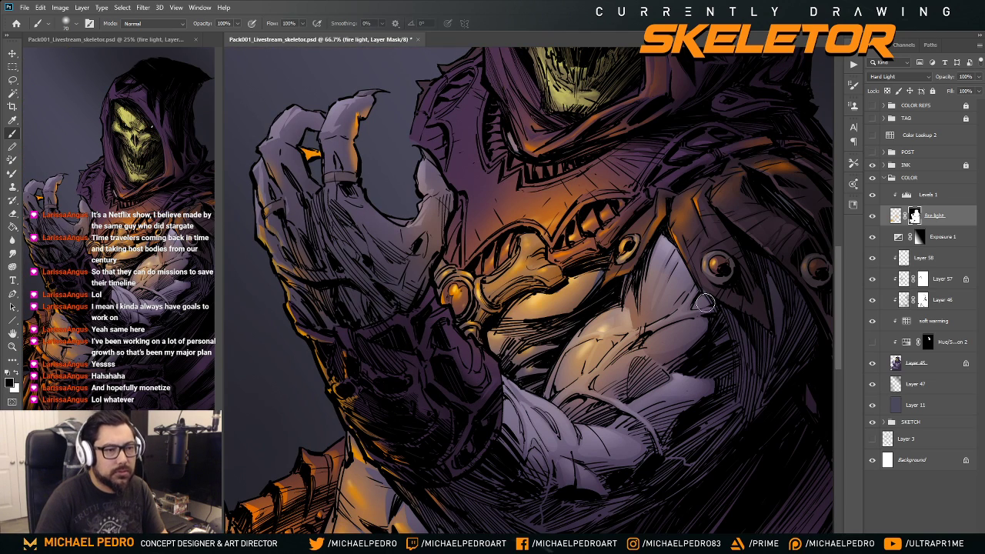
mouse_move(711, 323)
left_mouse_down()
mouse_move(695, 301)
mouse_move(703, 317)
left_mouse_up()
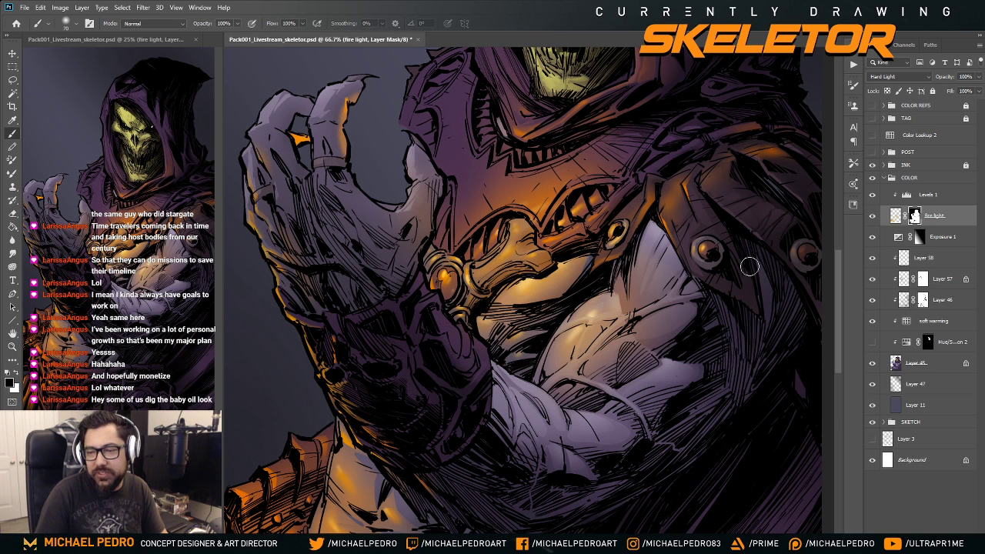
scroll(744, 280, "down", 1)
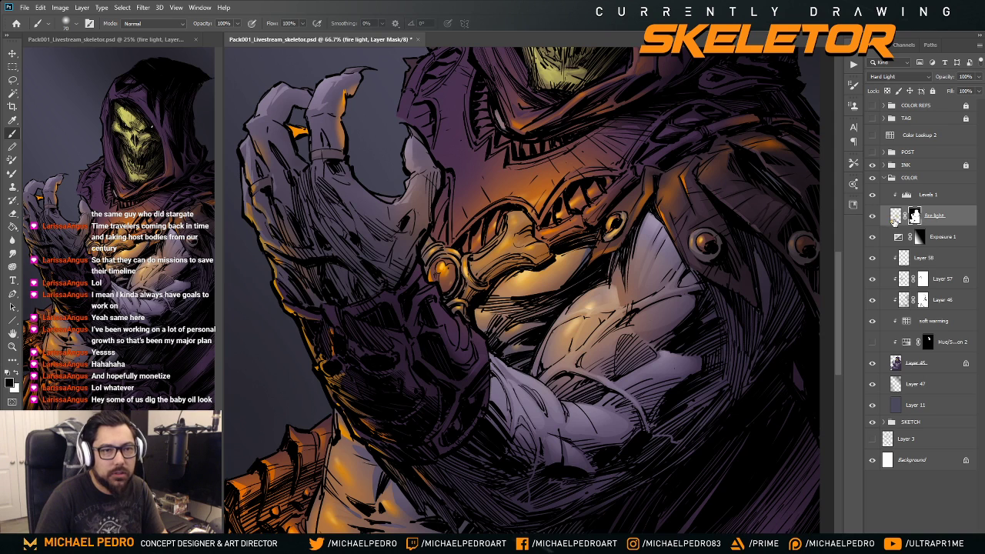
- Target the fire light layer's pixels instead of its mask and show the POST group again
left_click(893, 218)
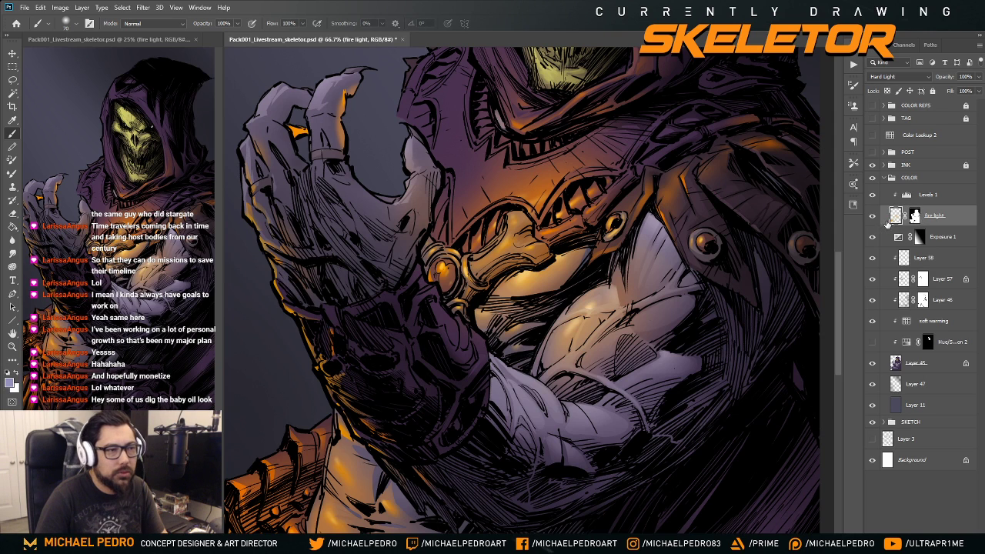
left_click(873, 152)
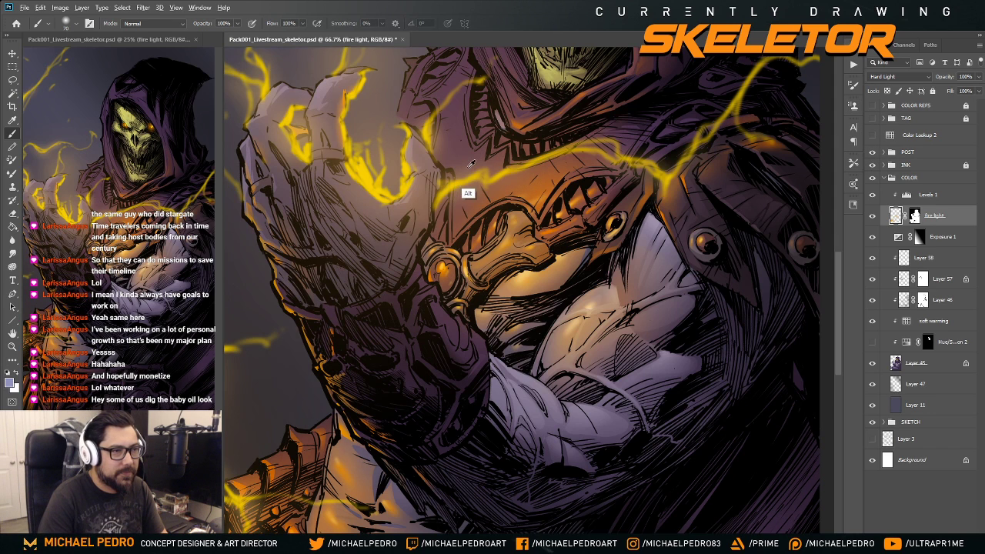
- Sample the bright yellow of the lightning, brush it over the upper arm's highlight, and hide the POST group
left_click(498, 173, "alt")
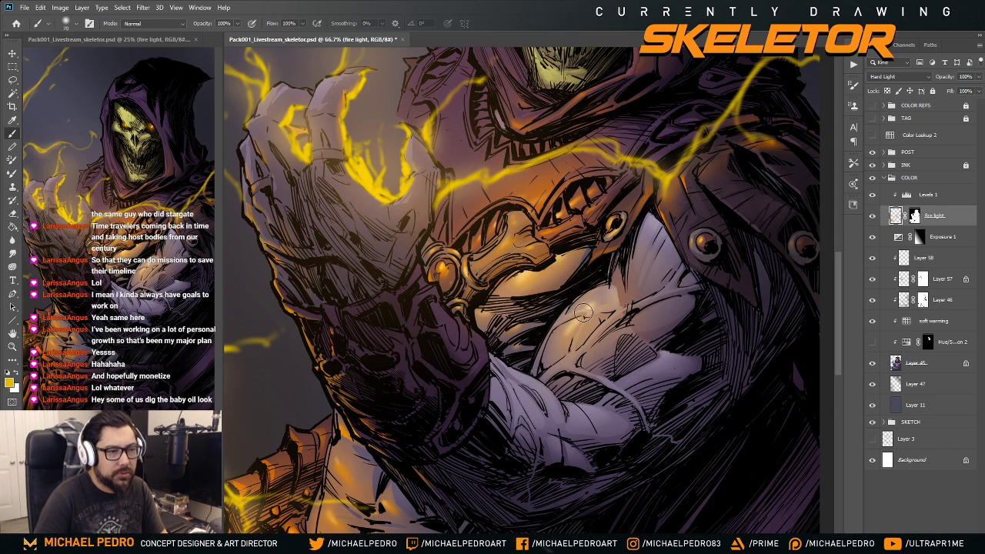
mouse_move(593, 306)
left_mouse_down()
mouse_move(559, 360)
mouse_move(574, 333)
left_mouse_up()
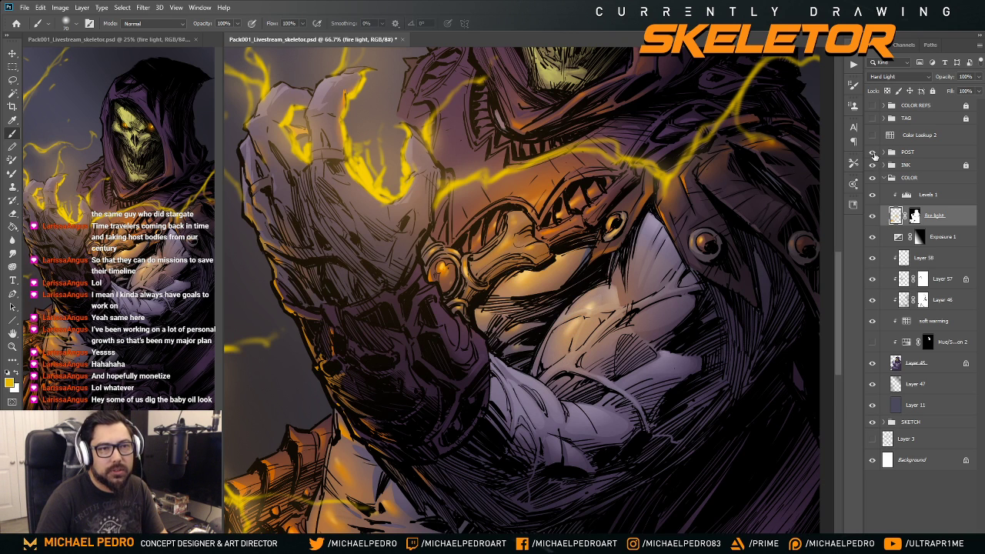
left_click(873, 166)
- Set the fire light layer to Normal blending, disable its mask, and sample the dull yellow glow beside the forearm
left_click(899, 77)
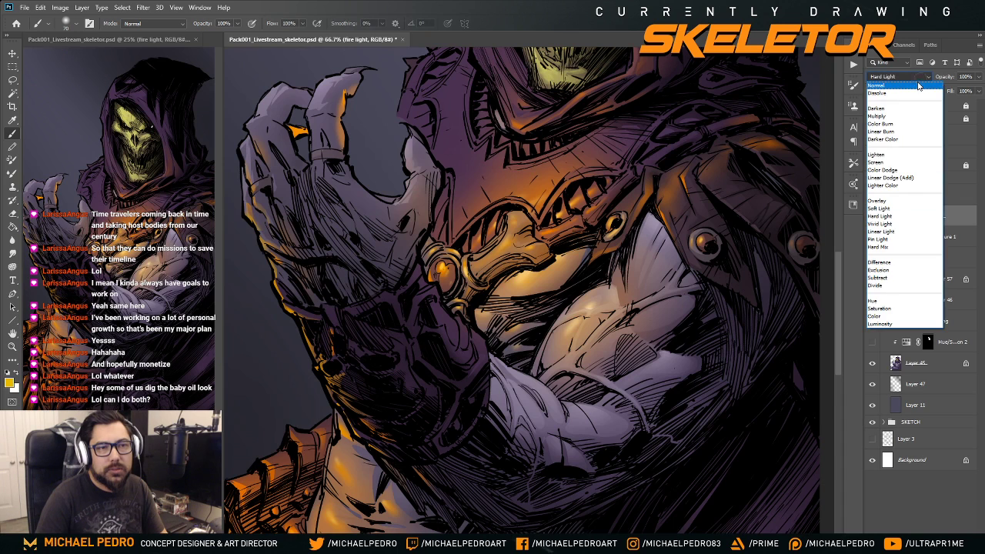
key("Home")
left_click(906, 87)
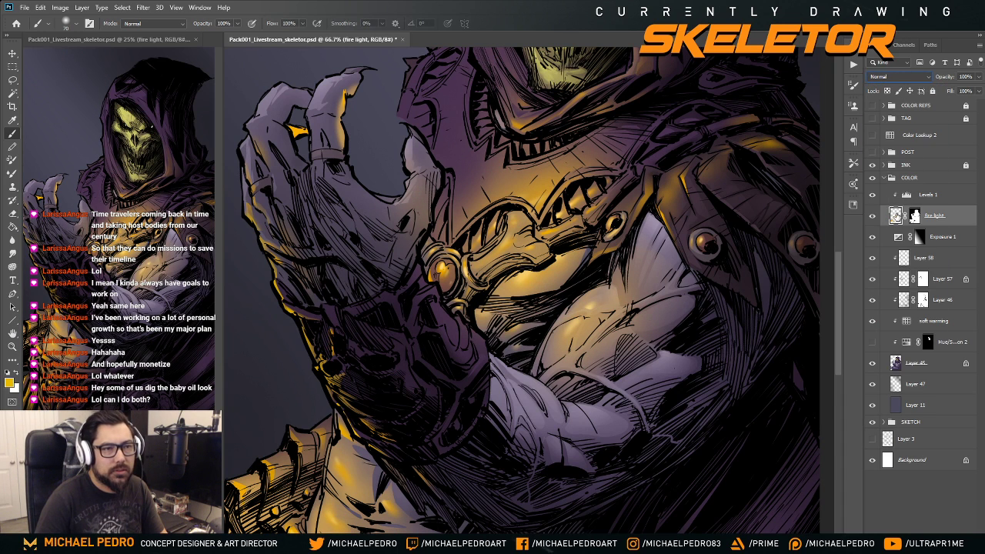
right_click(780, 134, "alt+shift")
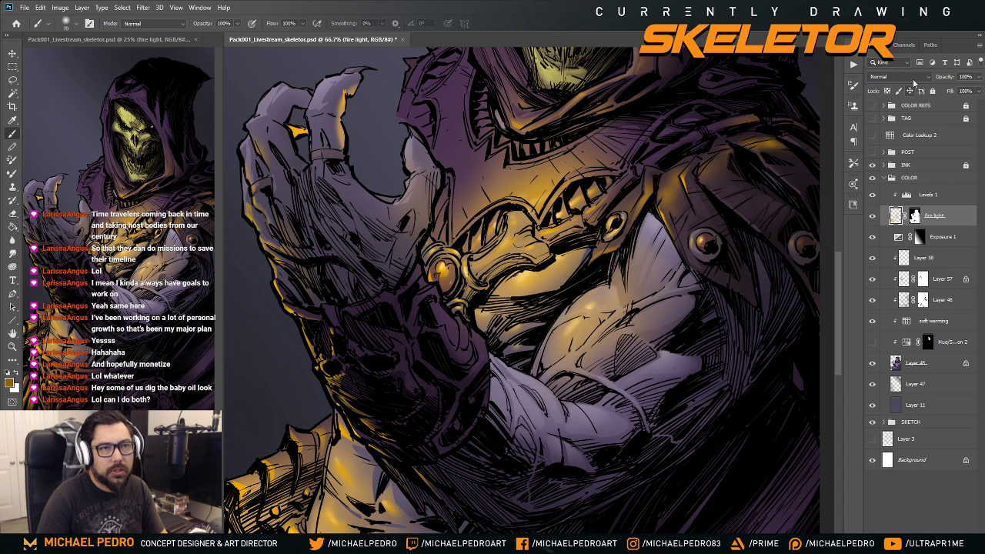
left_click(914, 216, "shift")
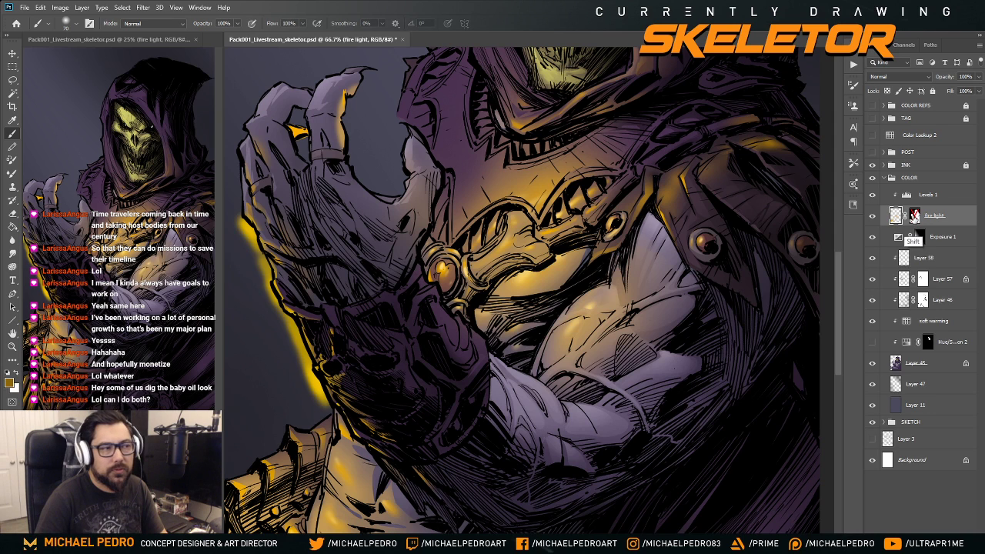
left_click(297, 329, "alt")
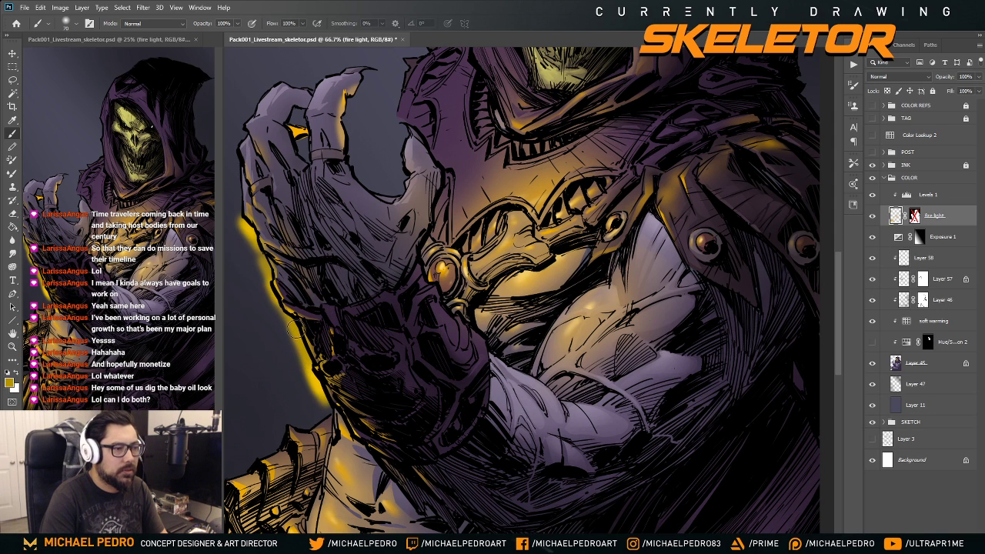
- Re-enable the fire light layer's mask, target the layer's pixels, and set its blending mode back to Hard Light
left_click(914, 217, "shift")
left_click(895, 215)
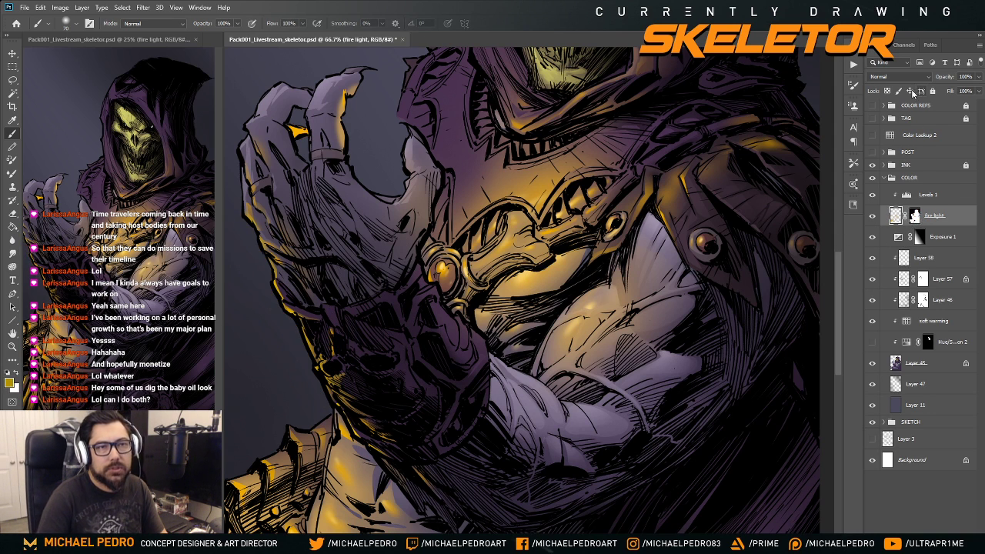
left_click(899, 77)
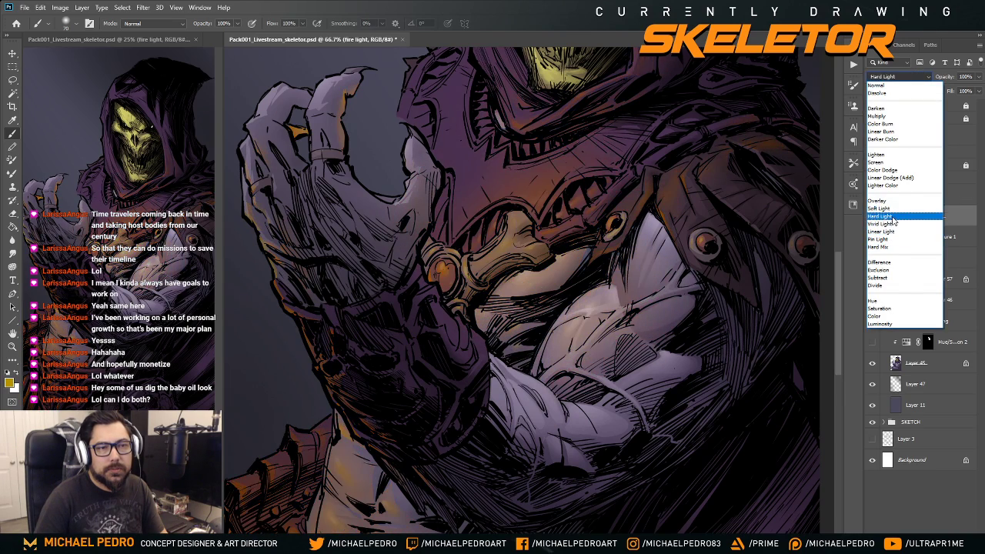
left_click(895, 216)
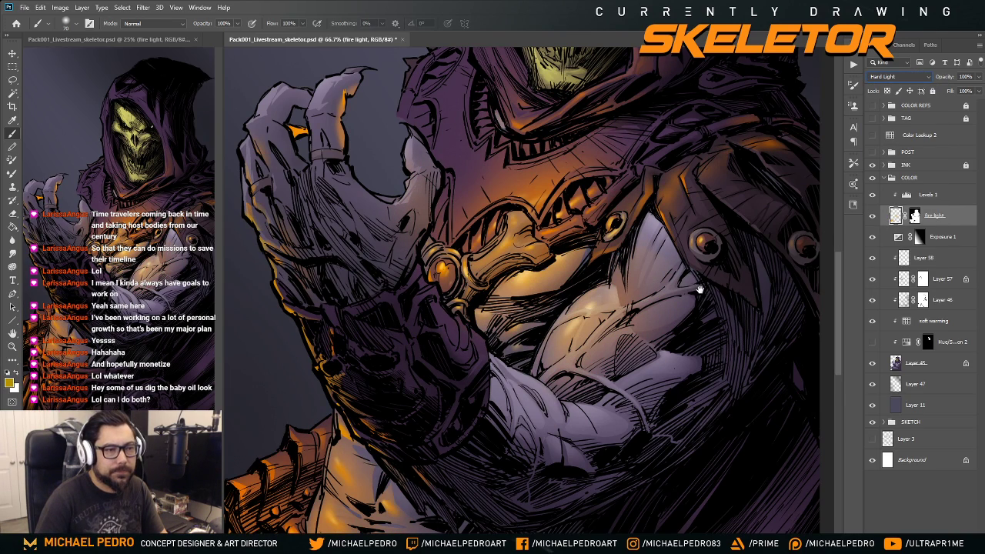
- Try the sampled yellow on the upper arm's highlight, keeping the fire light layer's pixels targeted instead of its mask
left_click_drag(699, 289, 706, 286)
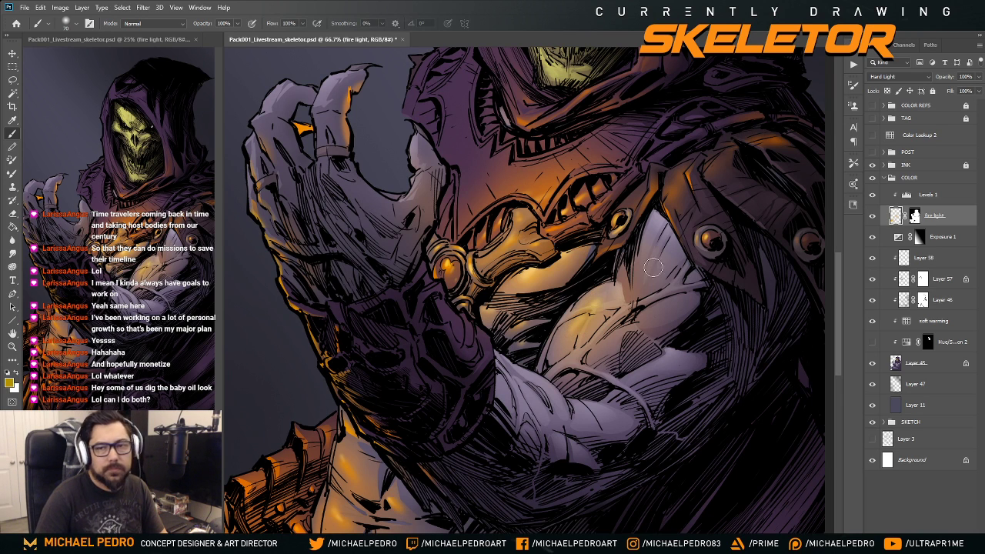
scroll(627, 296, "down", 2)
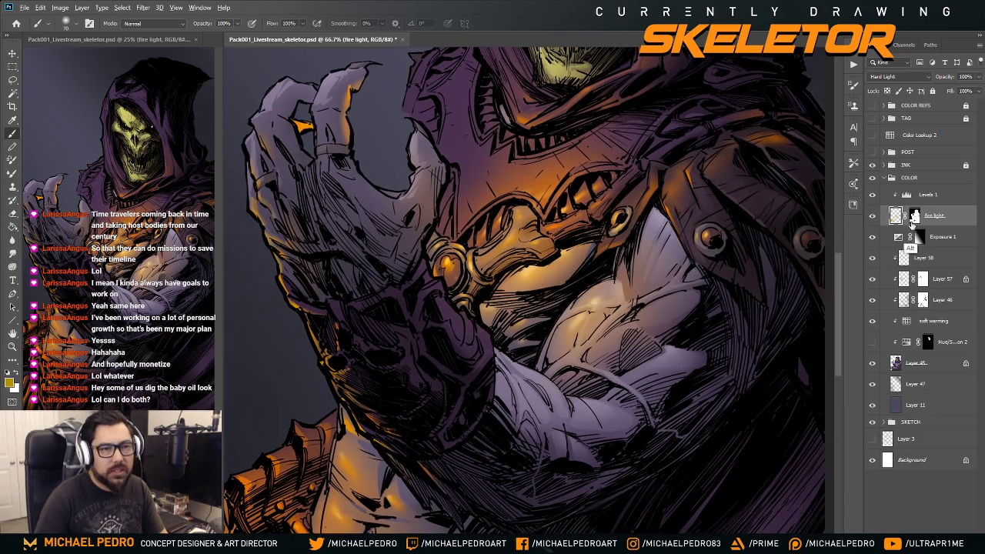
left_click(914, 218, "alt")
left_click(895, 216)
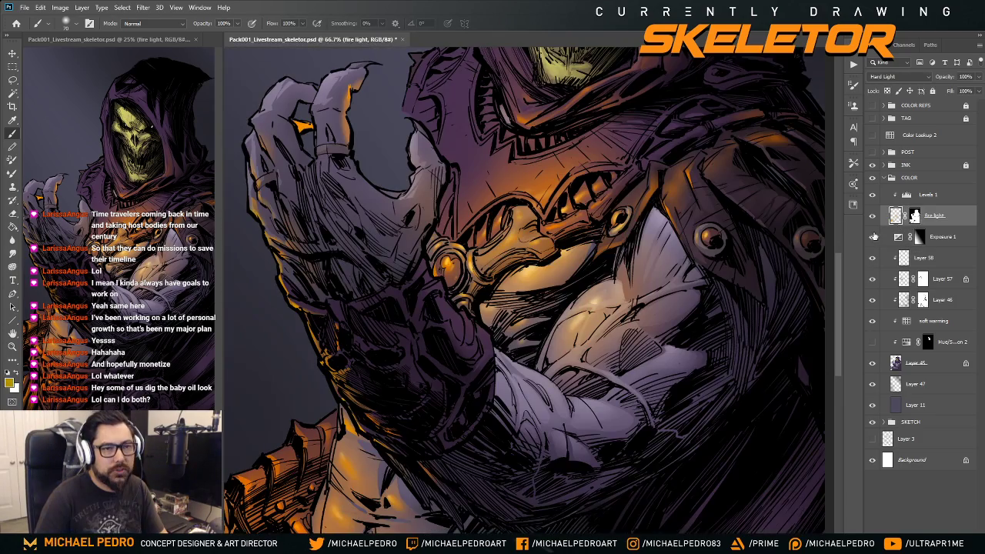
left_click_drag(636, 319, 639, 322)
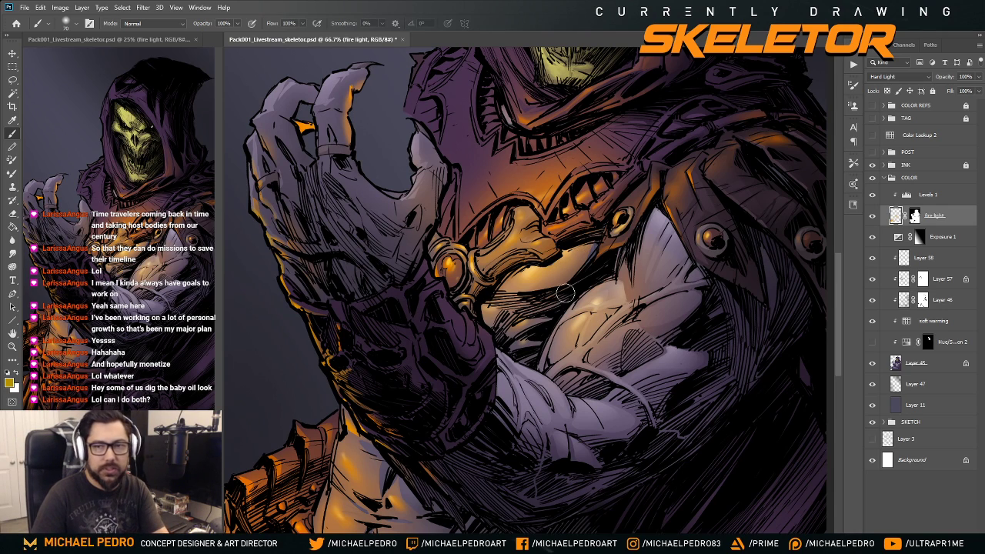
key("ctrl+minus")
key("ctrl+minus")
key("ctrl+equal")
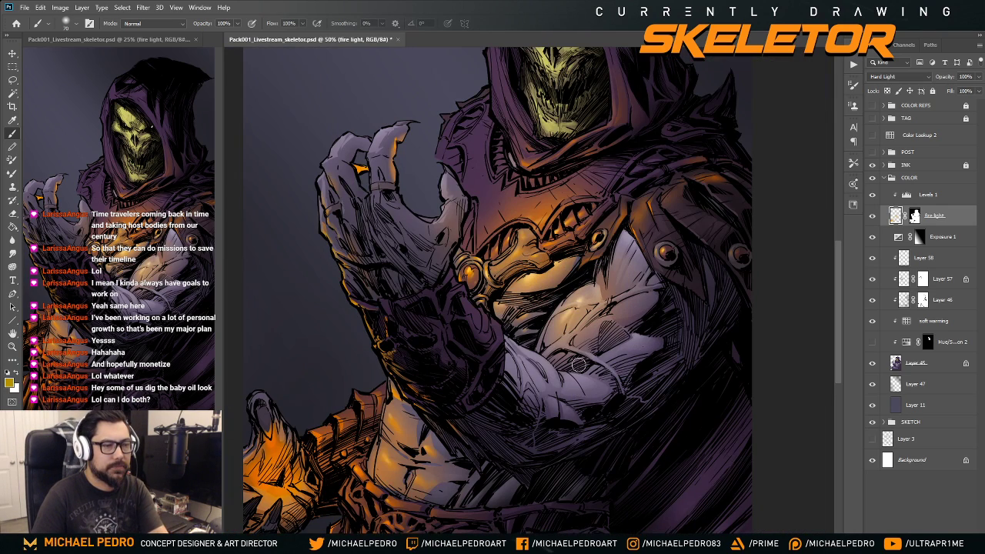
- Outline the upper arm with a freehand Lasso selection and try deleting the fire light inside it
key("l")
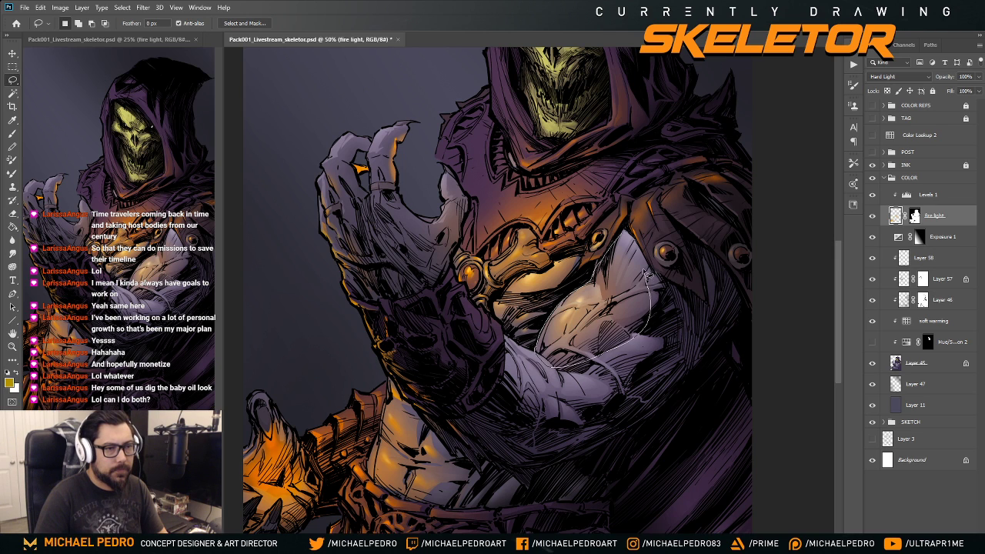
key("Delete")
key("ctrl+d")
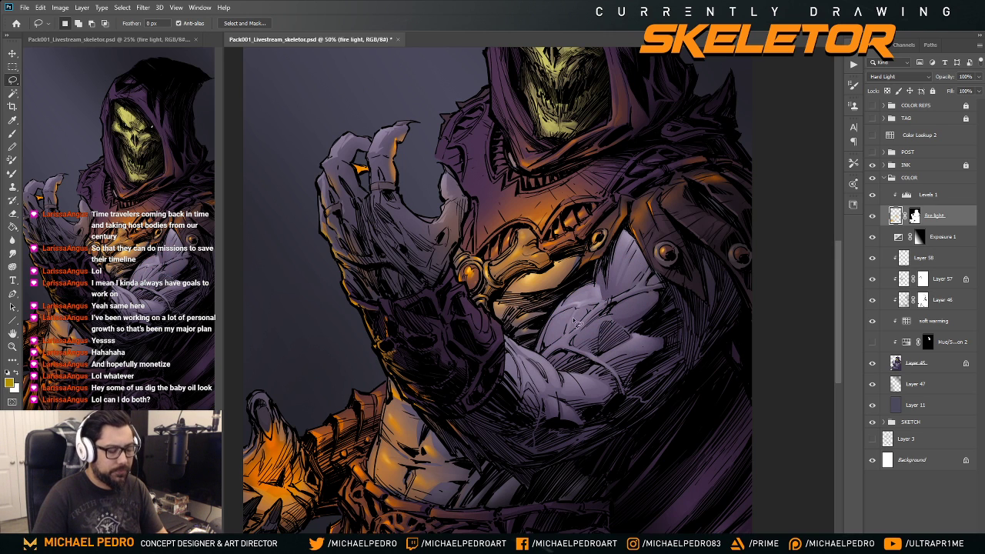
key("ctrl+z")
key("ctrl+z")
- Erase the fire light inside the upper arm selection with a size 200 eraser, and clear the selection
key("e")
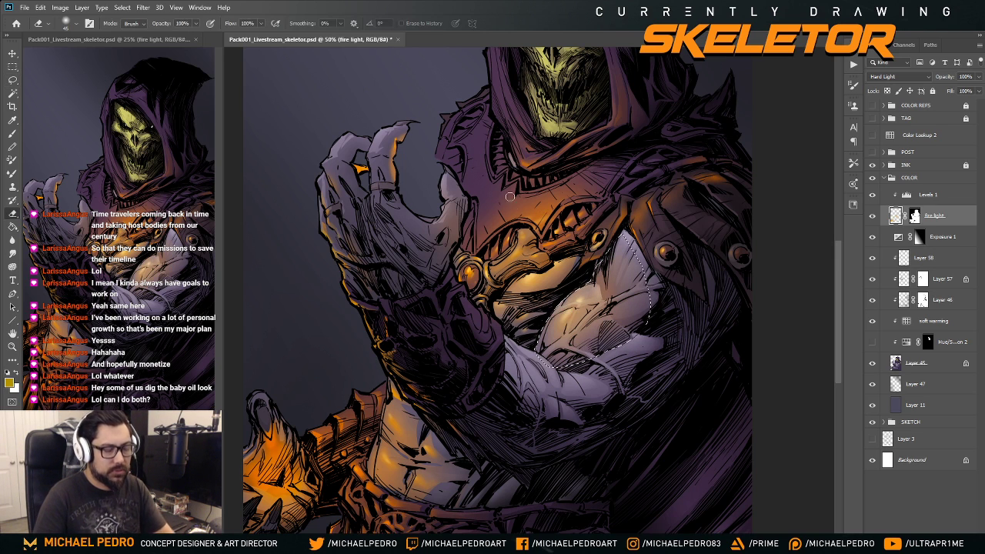
key("bracketright")
key("bracketright")
key("bracketright")
key("bracketright")
key("bracketright")
key("bracketright")
key("bracketright")
key("bracketright")
left_click_drag(570, 327, 566, 345)
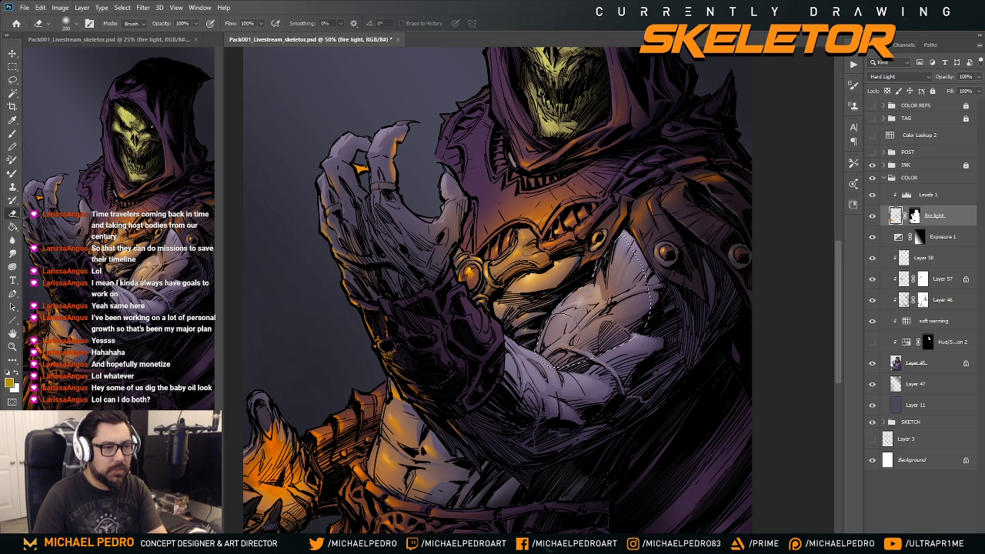
mouse_move(577, 289)
left_mouse_down()
mouse_move(642, 323)
mouse_move(566, 343)
left_mouse_up()
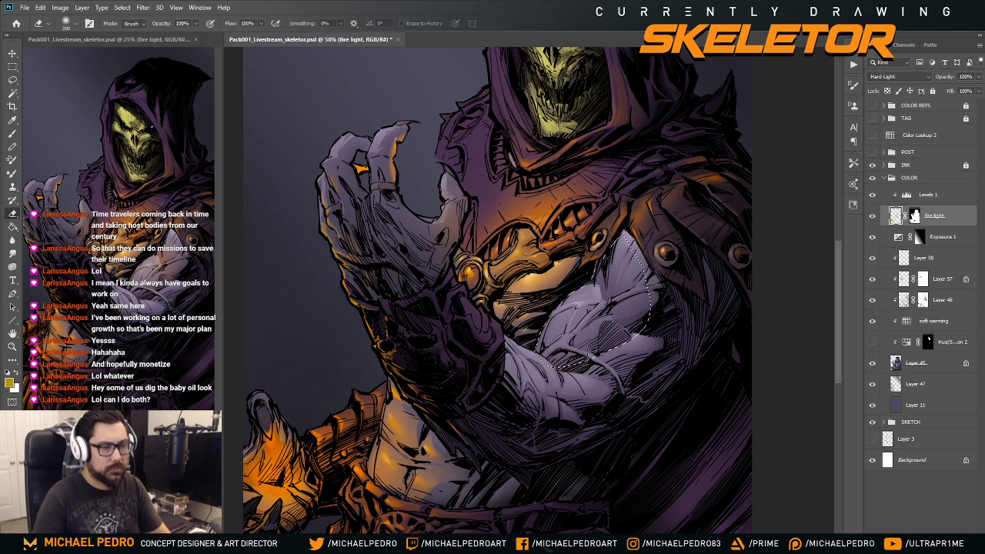
key("ctrl+semicolon")
key("b")
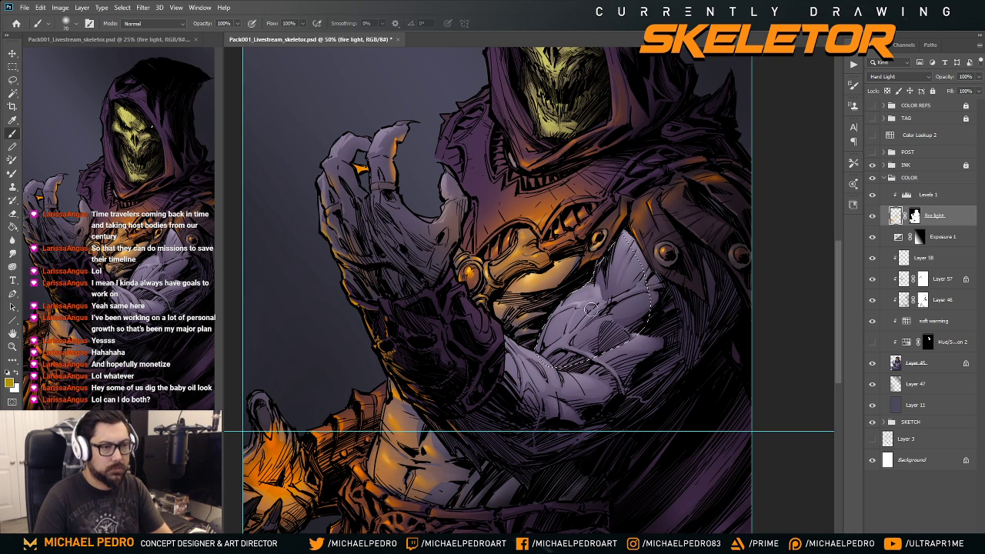
key("ctrl+d")
key("ctrl+semicolon")
- Repaint a soft yellow glow across the upper arm muscles on the fire light layer with a size 175 brush
key("ctrl+minus")
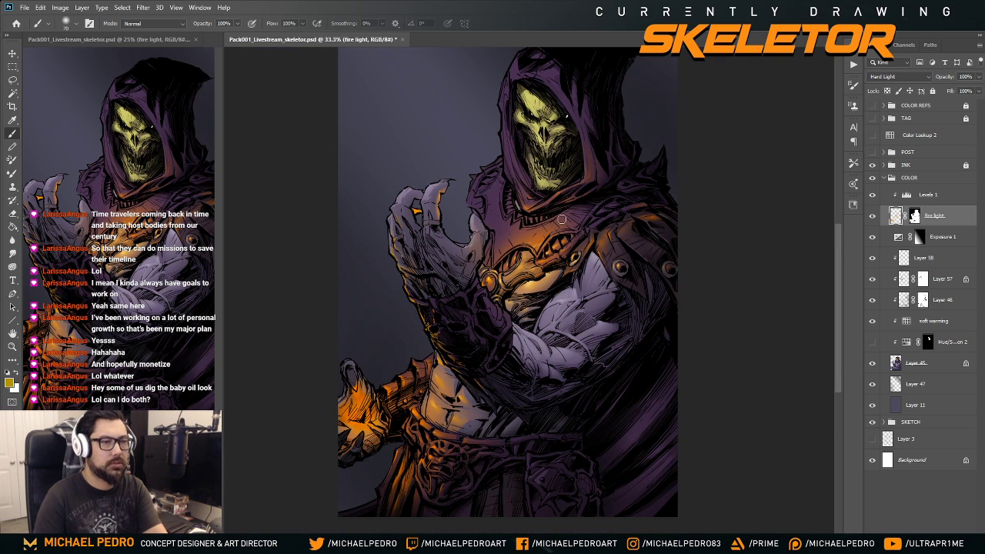
key("ctrl+plus")
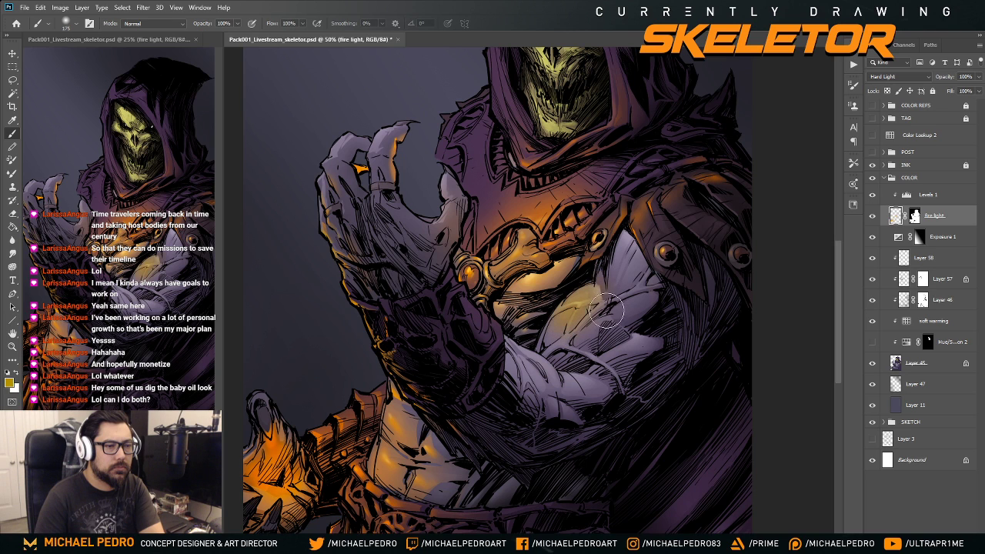
key("bracketleft")
mouse_move(613, 337)
left_mouse_down()
mouse_move(556, 328)
mouse_move(608, 283)
mouse_move(604, 308)
mouse_move(628, 258)
mouse_move(631, 283)
left_mouse_up()
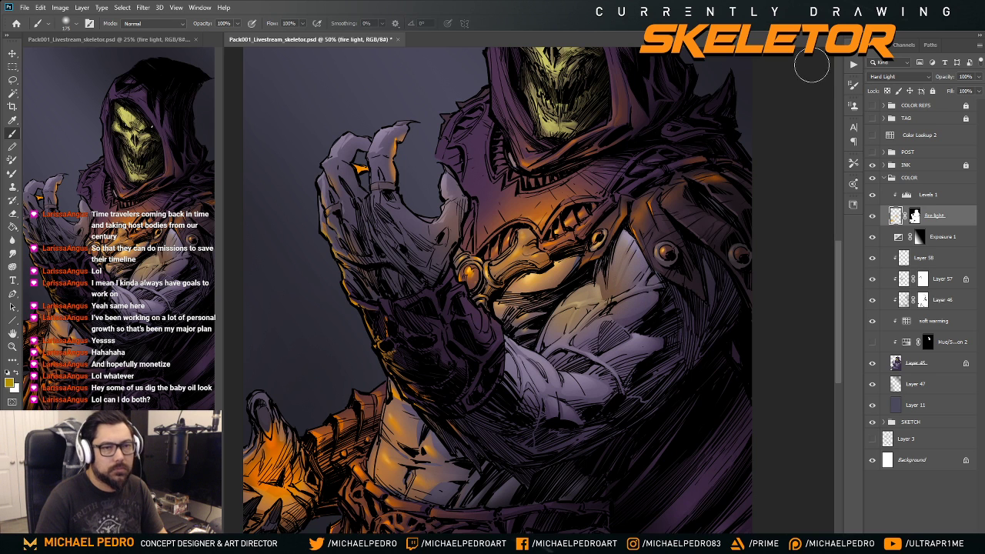
- Show the POST group and review the repainted arm glow against the whole illustration
left_click(873, 152)
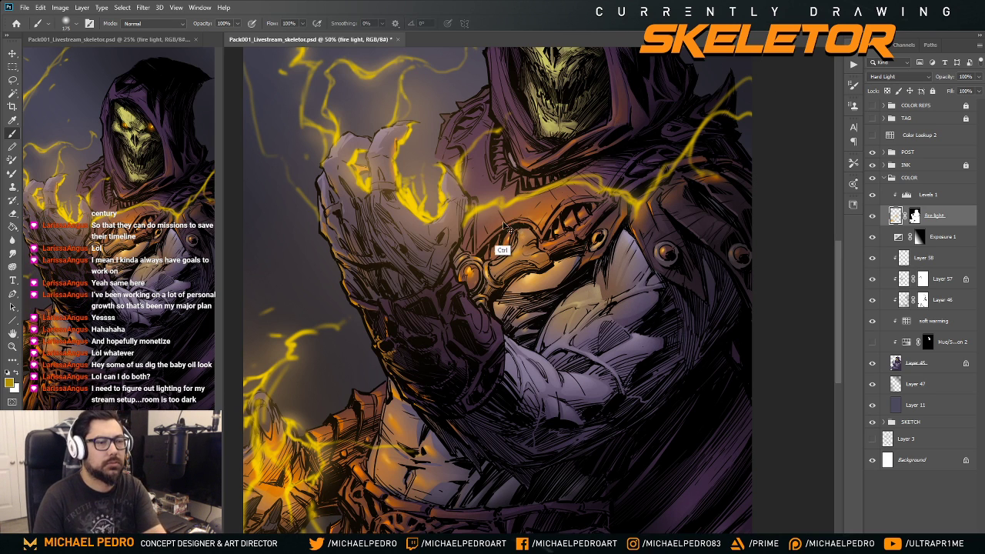
key("ctrl+minus")
key("ctrl+minus")
key("ctrl+minus")
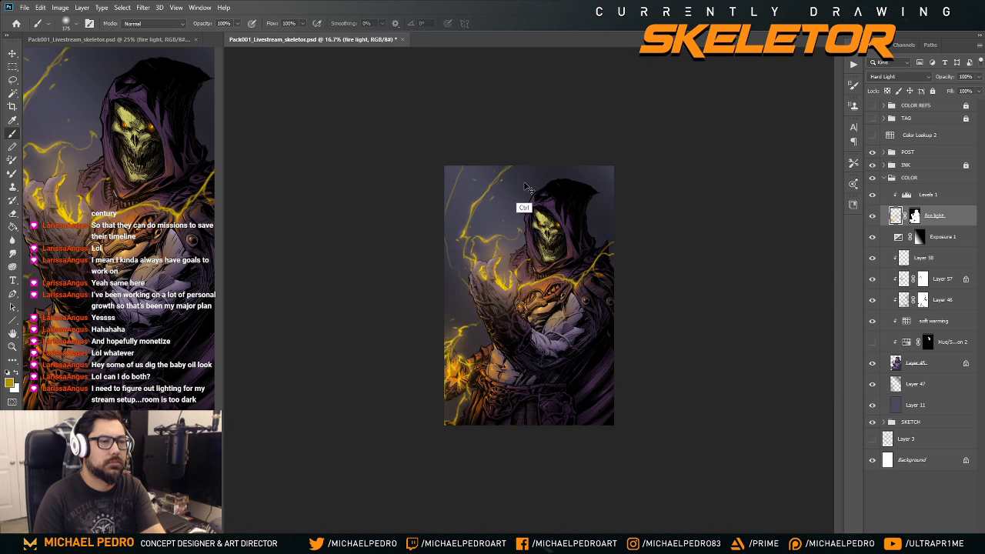
key("ctrl+plus")
key("ctrl+plus")
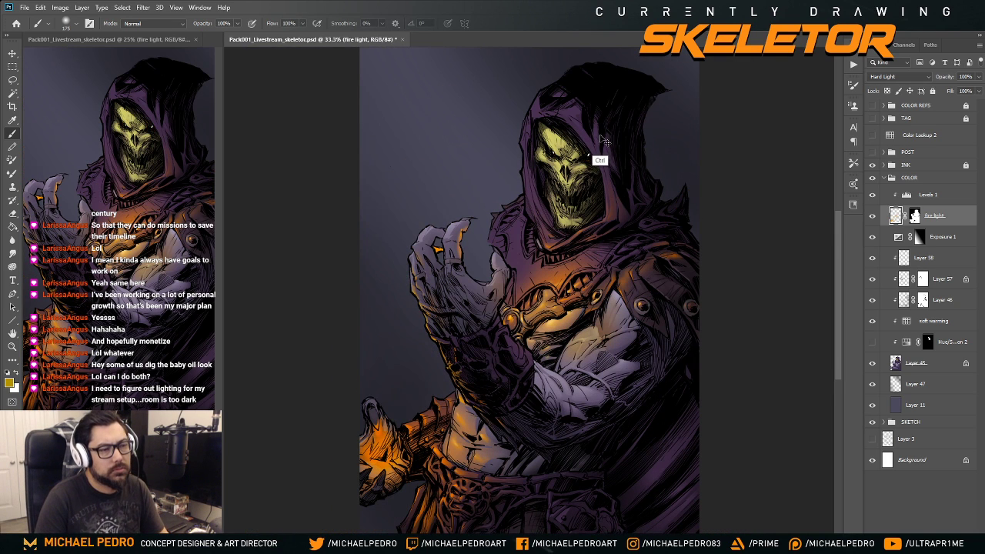
- Undo the last yellow glow strokes on the upper arm, redoing them once for comparison
key("ctrl+z")
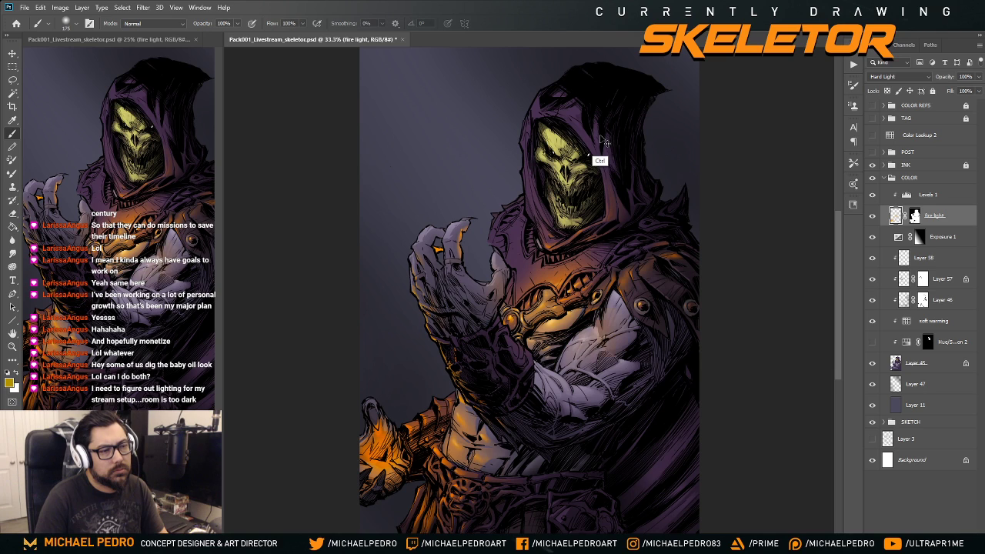
key("ctrl+z")
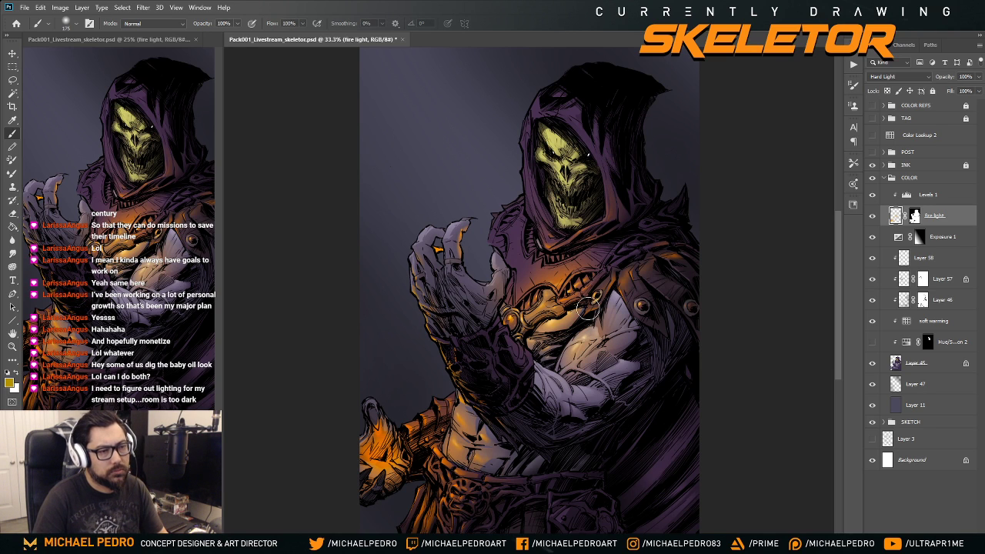
key("ctrl+shift+z")
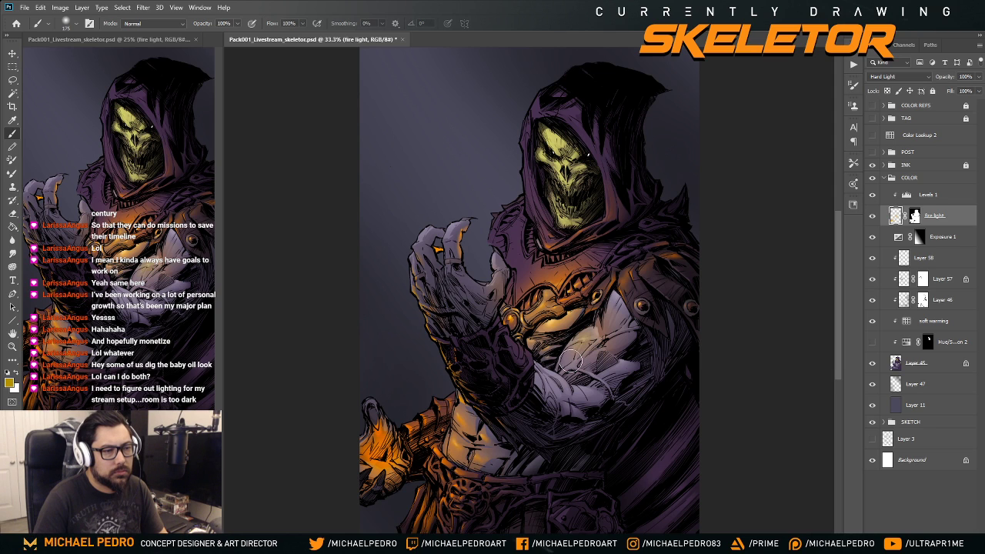
key("ctrl+z")
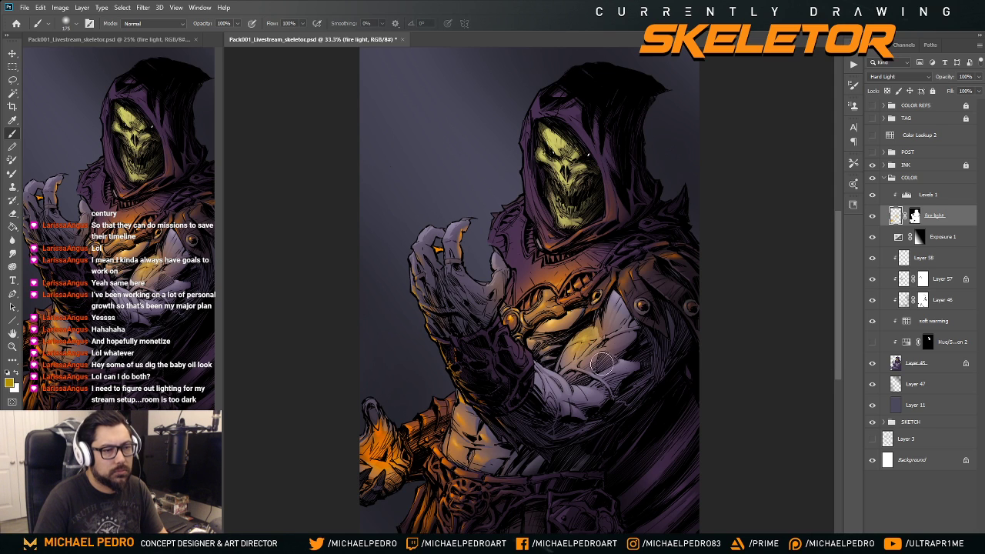
key("ctrl")
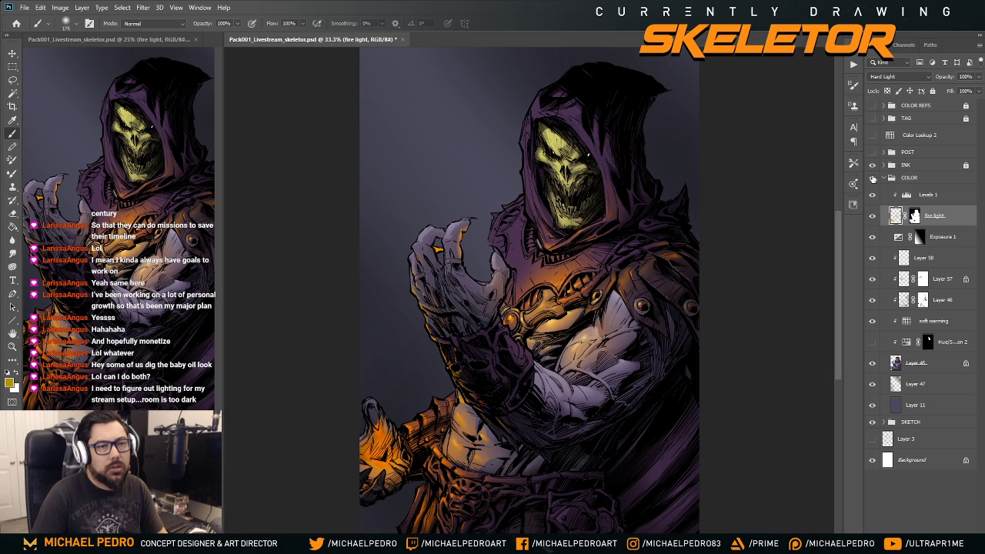
- Hide the INK group and Levels 1 to sample orange from the lower hand's fire, and show INK, Levels 1 and POST again
left_click(872, 165)
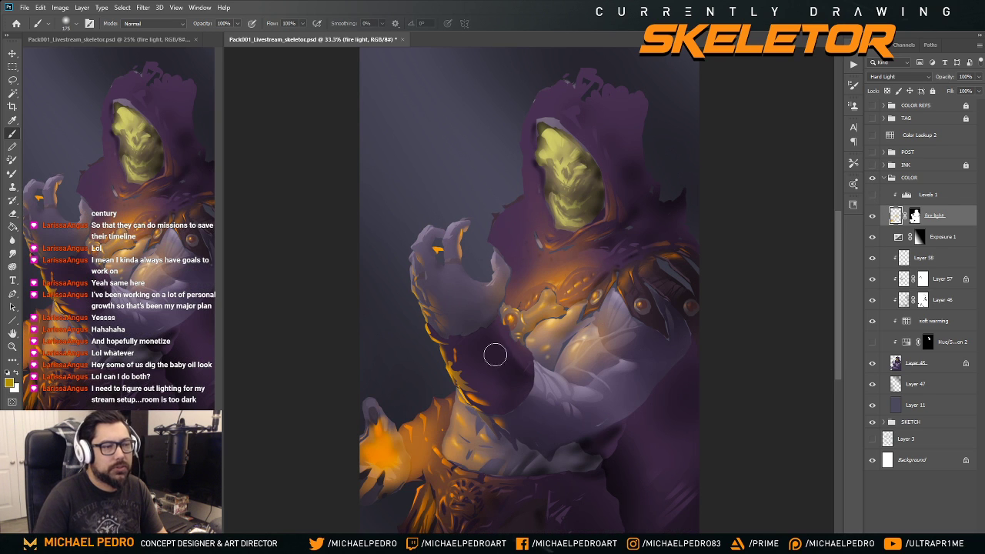
left_click(379, 439, "alt")
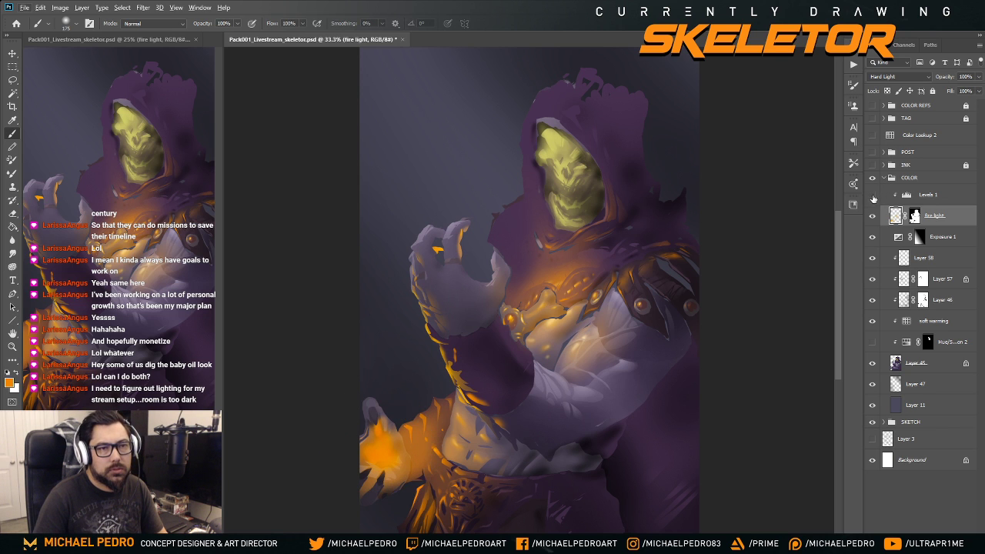
left_click(873, 196)
left_click(873, 165)
left_click(873, 152)
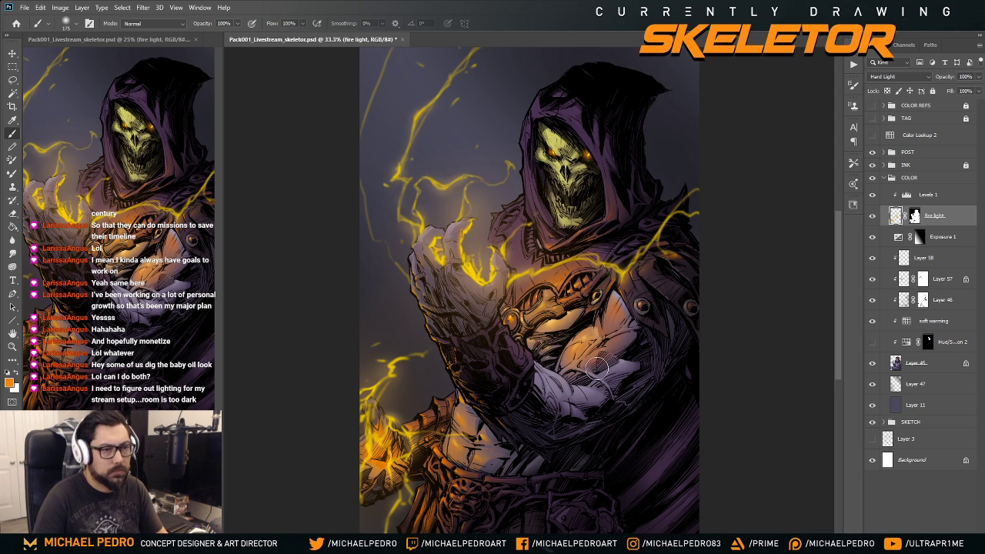
- Erase the excess orange glow from Skeletor's upper arm on the fire light layer with a soft eraser sized between 125 and 200
key("e")
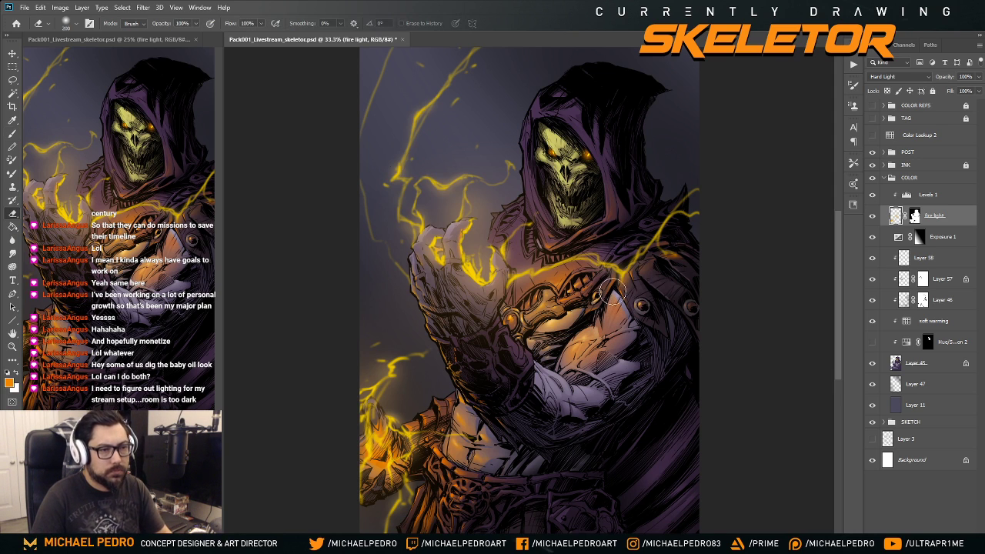
key("bracketleft")
key("bracketleft")
key("bracketleft")
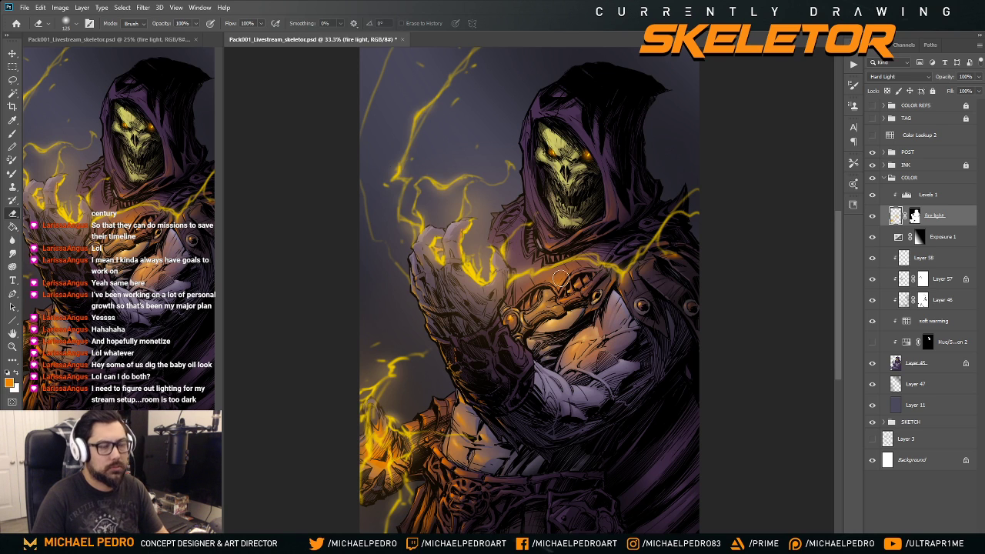
key("bracketright")
key("bracketright")
key("bracketright")
key("bracketright")
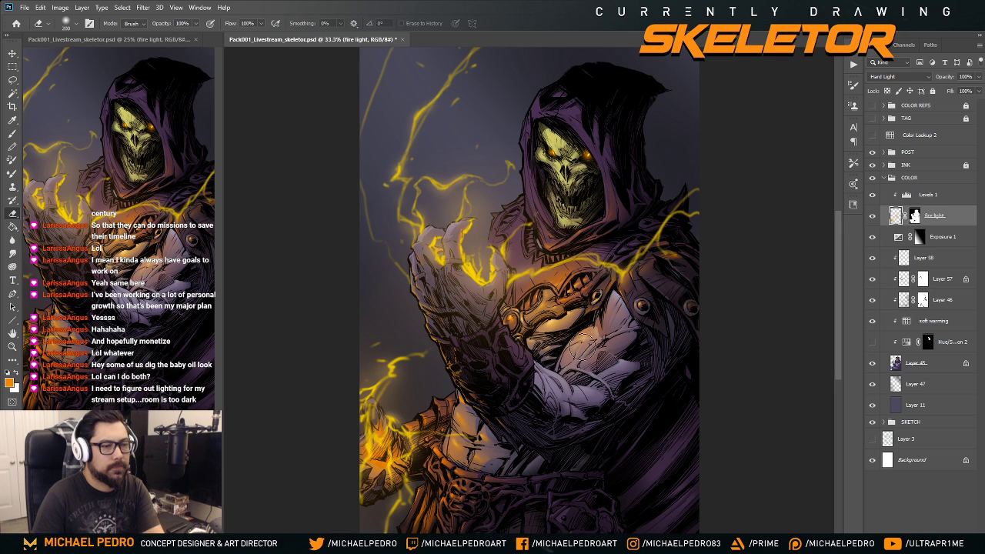
key("ctrl+minus")
key("ctrl+minus")
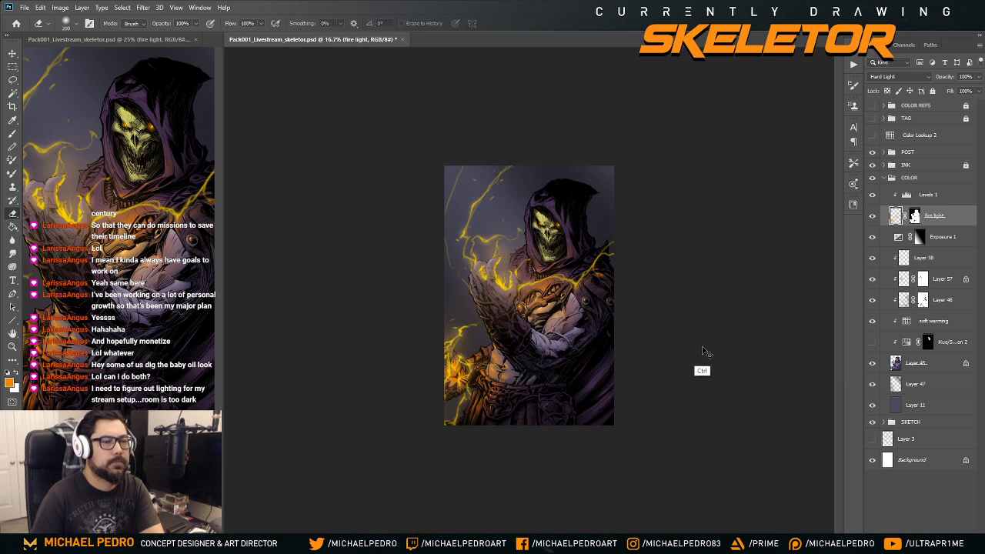
key("ctrl+plus")
key("ctrl+plus")
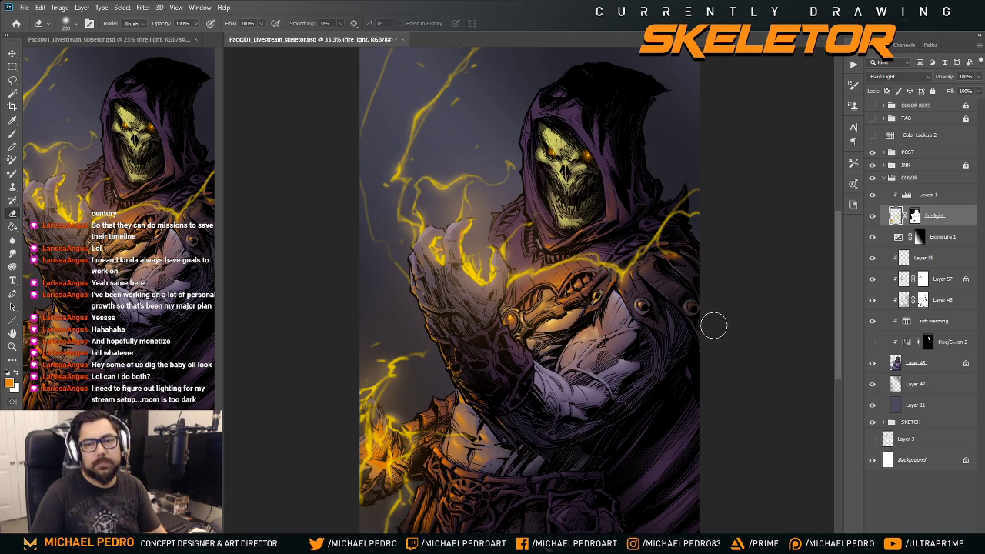
- Compare the last arm erasing by undoing and redoing it with INK and POST hidden, and show INK, POST and Color Lookup 2
key("ctrl")
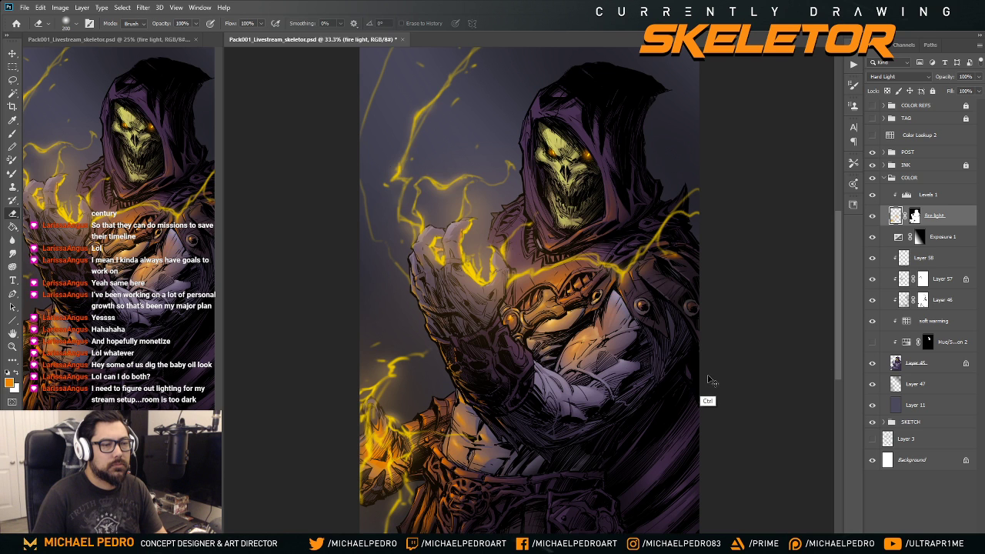
key("ctrl+z")
key("ctrl+z")
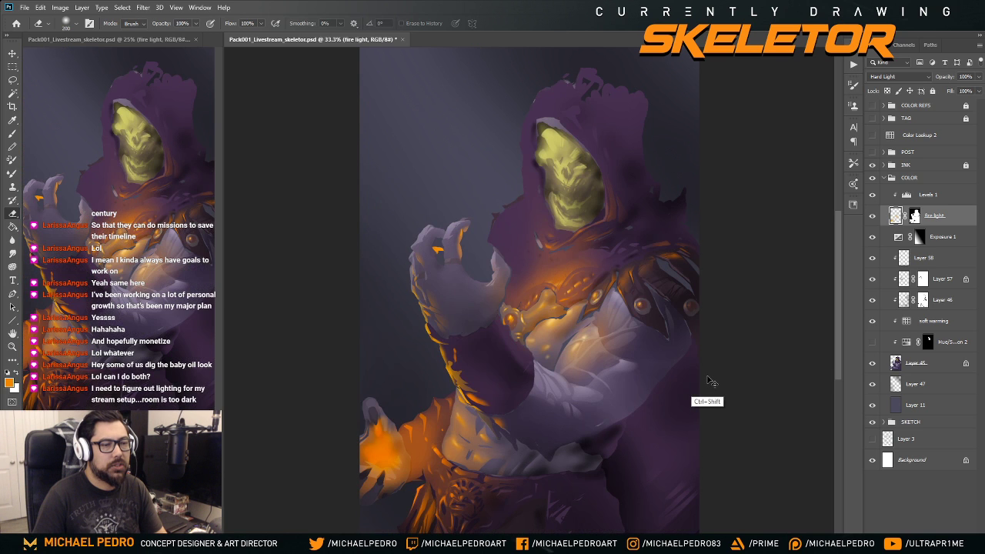
mouse_move(682, 374)
left_mouse_down()
mouse_move(682, 327)
mouse_move(679, 375)
left_mouse_up()
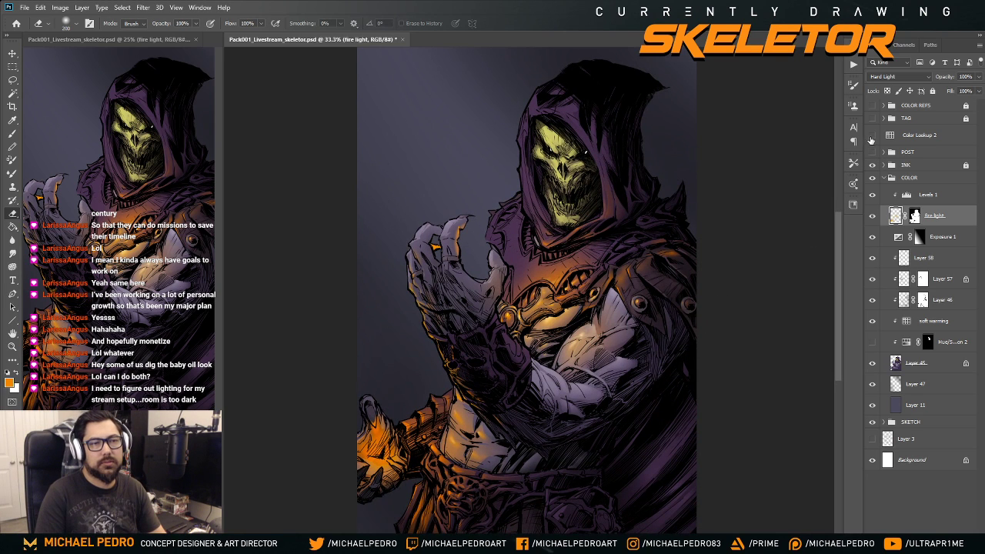
left_click(873, 152)
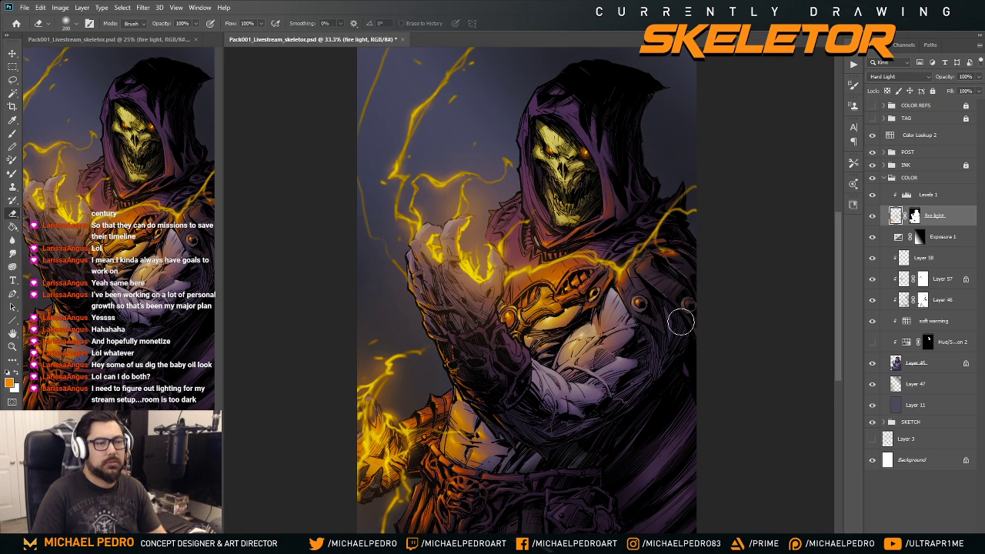
- Examine the arm glow and overall colours with Color Lookup 2 applied, both close up and across the whole illustration
left_click_drag(686, 346, 683, 296)
left_click_drag(681, 344, 680, 338)
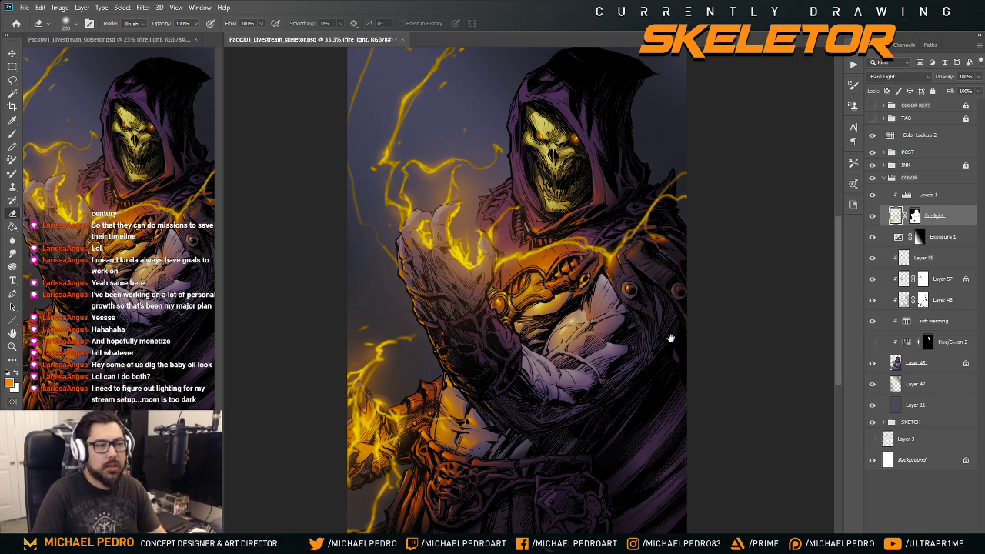
scroll(673, 337, "down", 1)
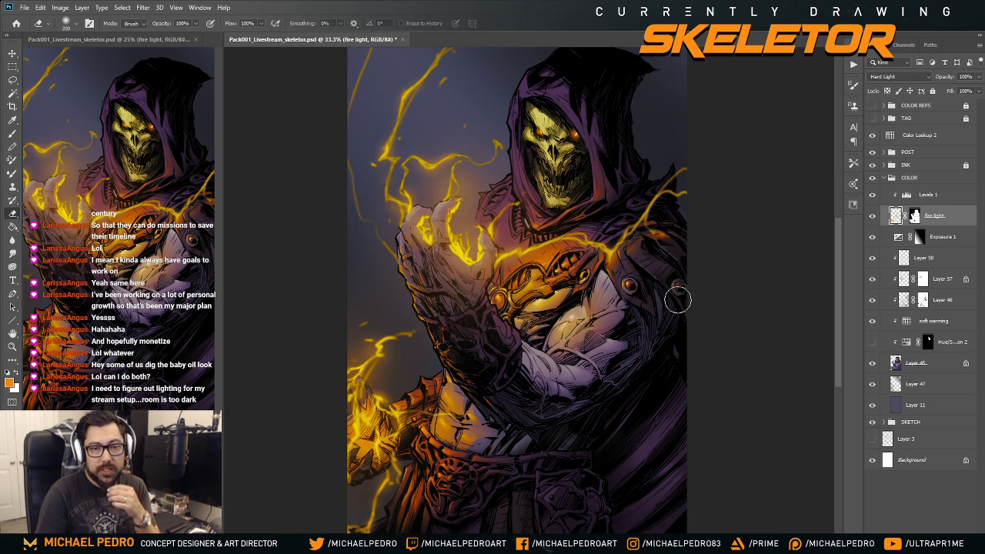
key("ctrl+minus")
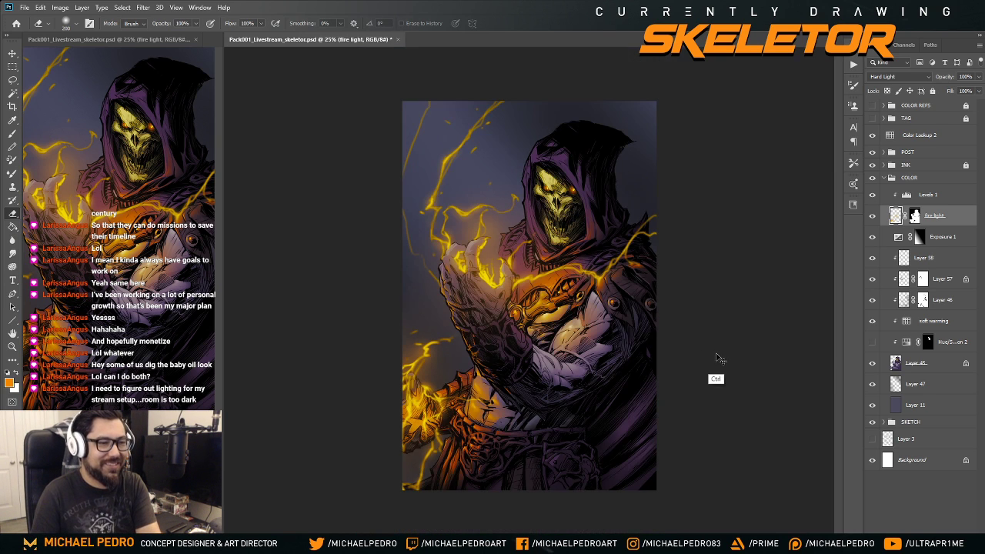
key("ctrl+plus")
left_click_drag(719, 328, 732, 324)
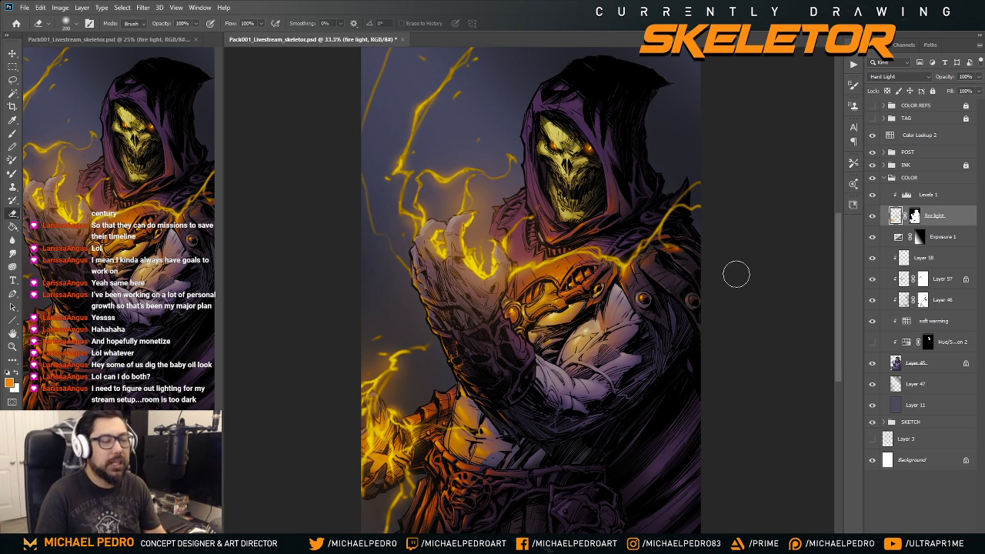
left_click_drag(730, 329, 722, 324)
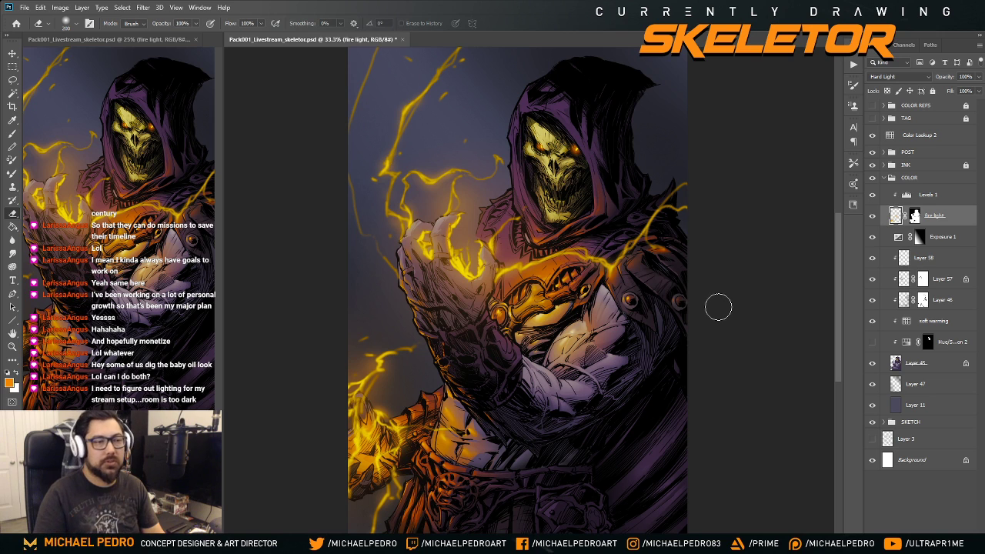
left_click_drag(727, 348, 729, 355)
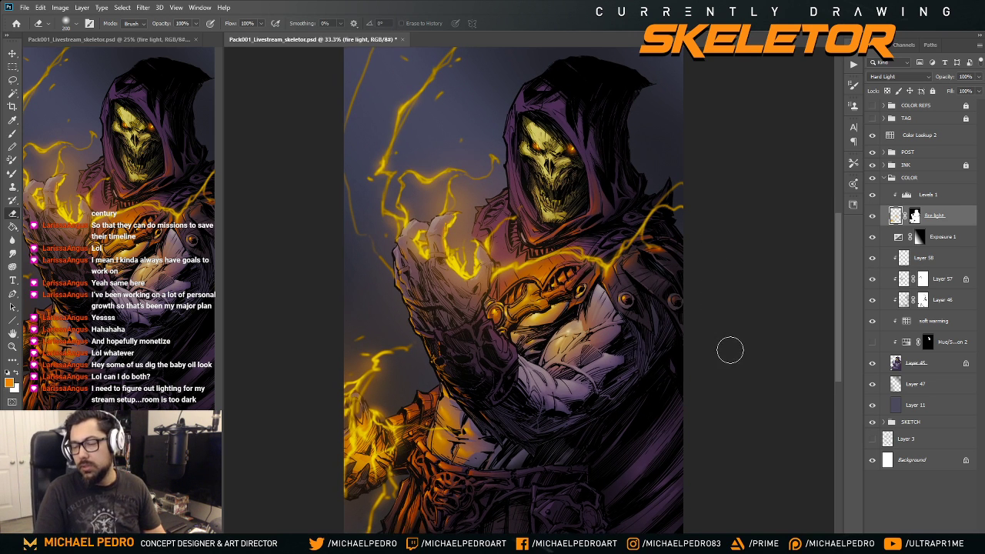
left_click_drag(732, 344, 732, 358)
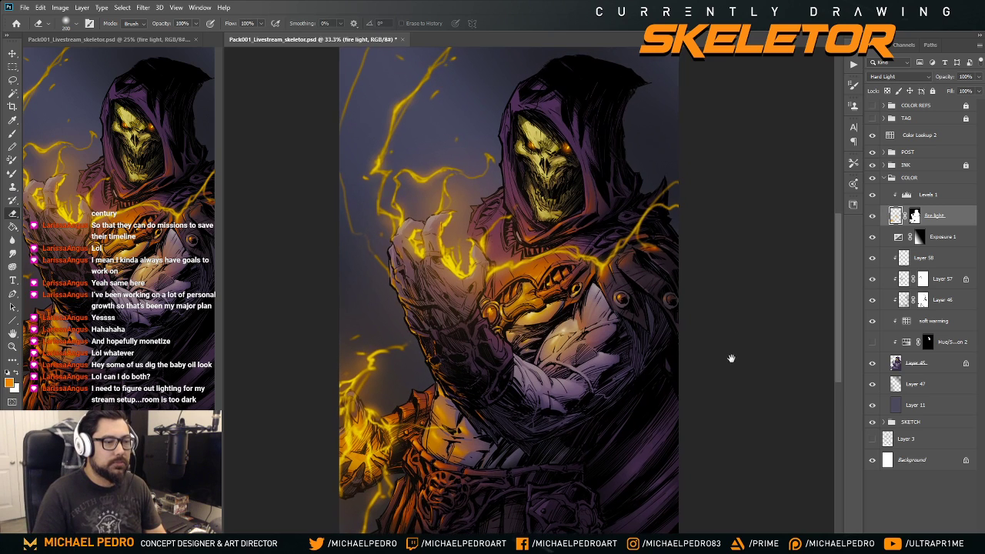
key("ctrl+plus")
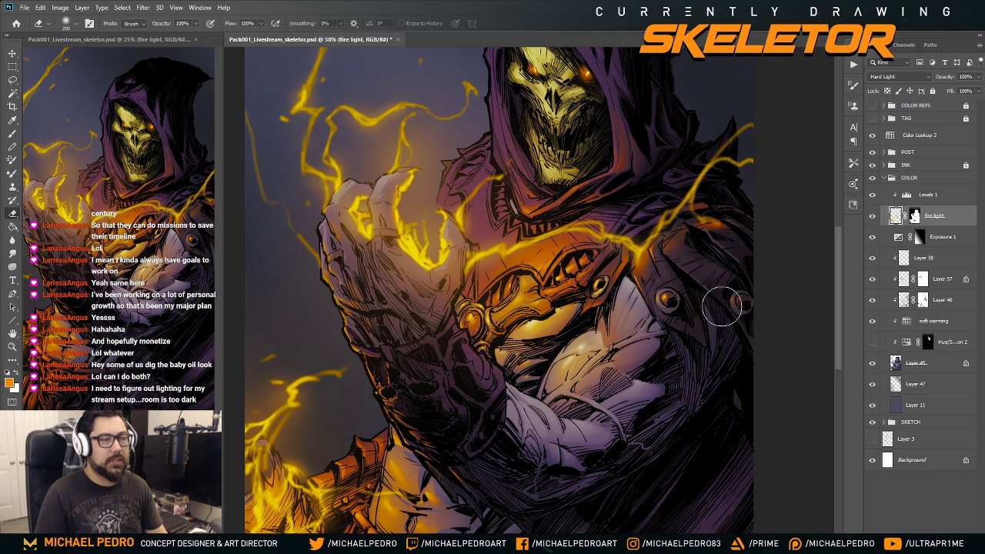
left_click_drag(719, 280, 739, 310)
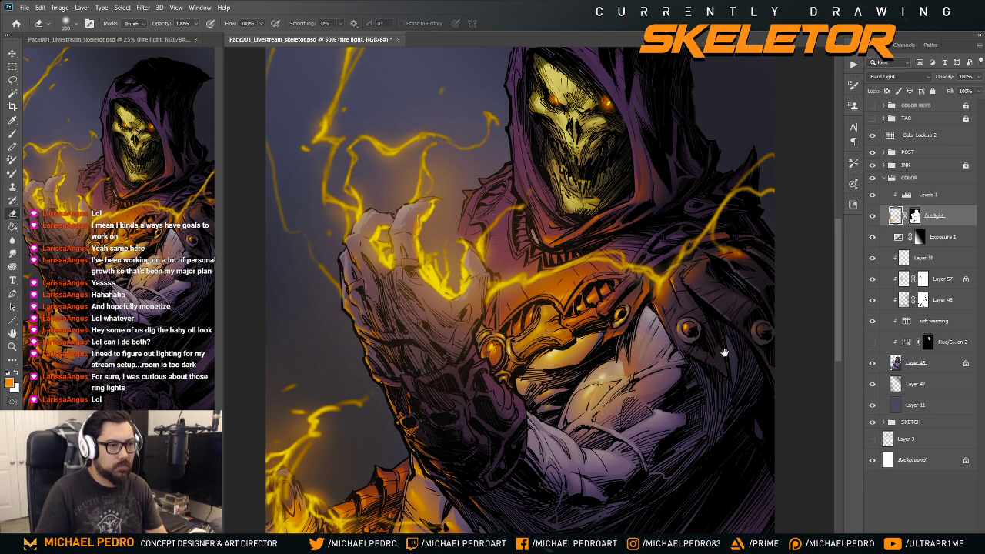
left_click_drag(725, 353, 728, 273)
key("ctrl+minus")
key("ctrl+minus")
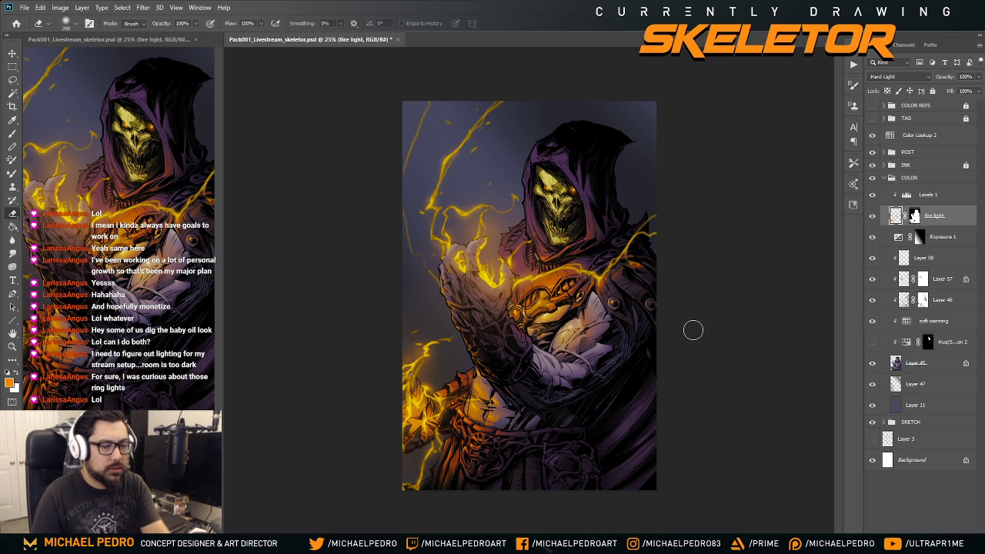
key("ctrl+plus")
key("ctrl+plus")
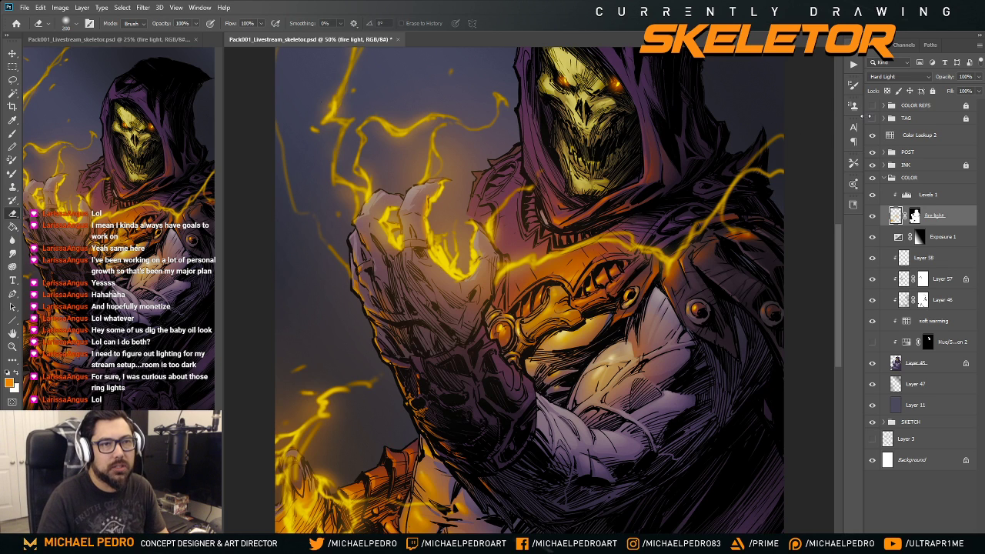
- Show the COLOR REFS group and sample the reddish brown from the action figure's knee guard with the Brush tool
key("alt+Tab")
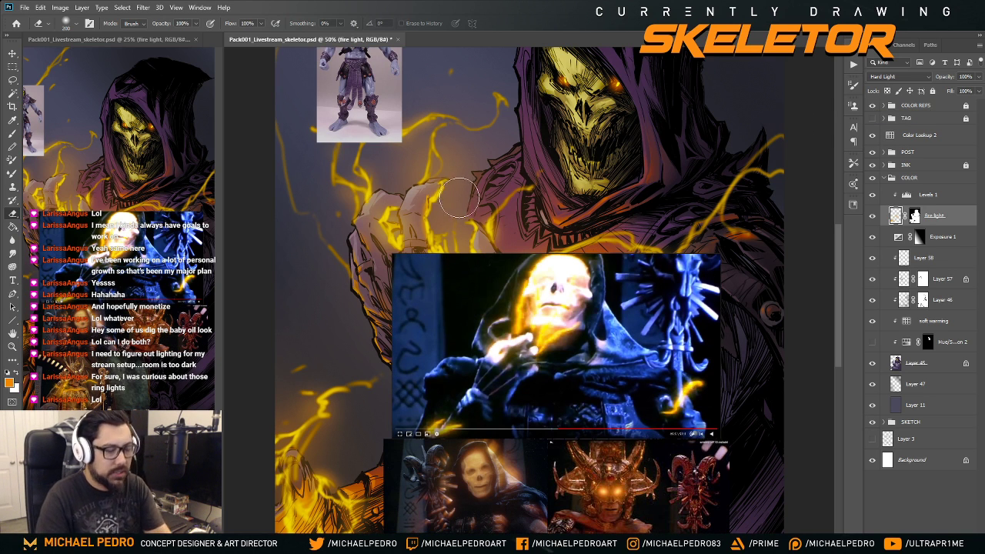
key("ctrl+plus")
key("ctrl+plus")
left_click_drag(465, 206, 538, 305)
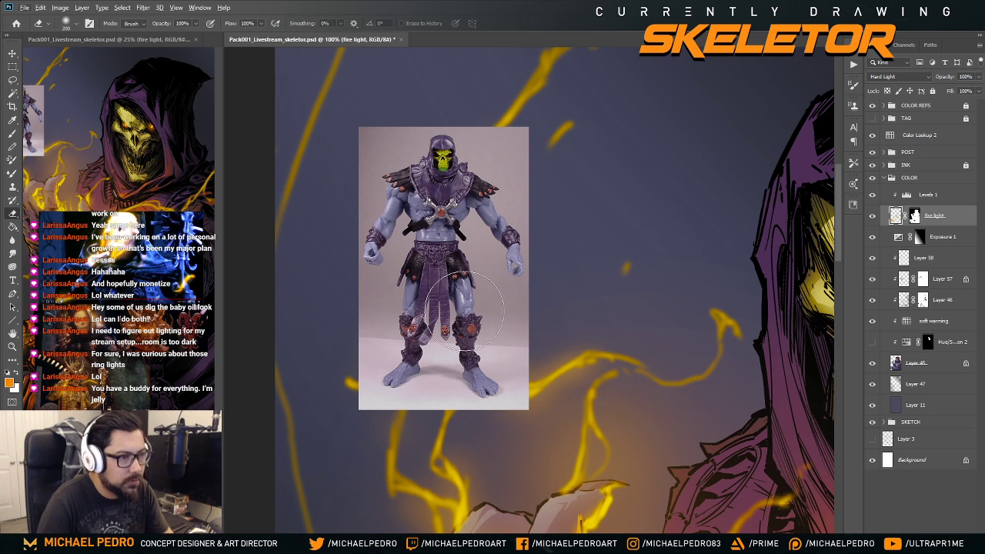
scroll(589, 297, "down", 1)
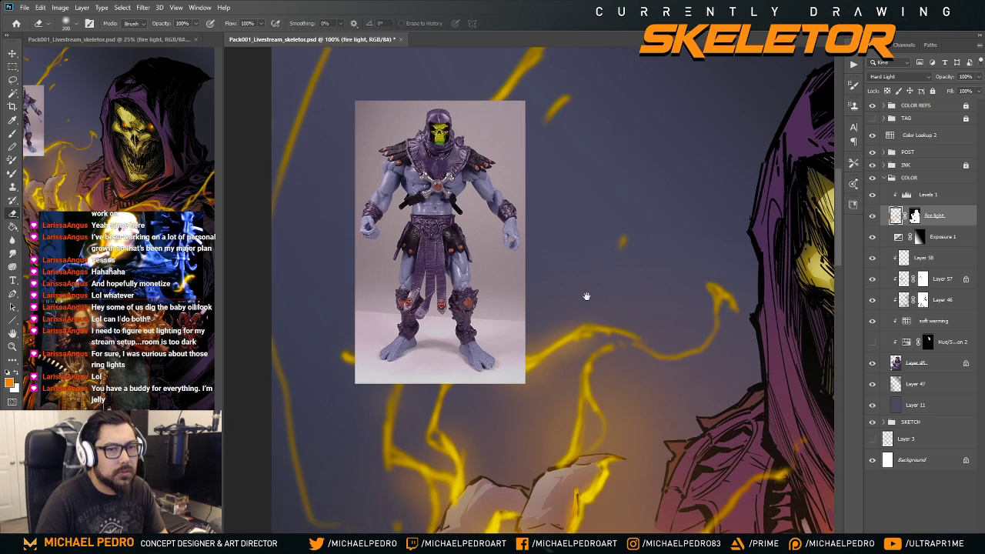
key("b")
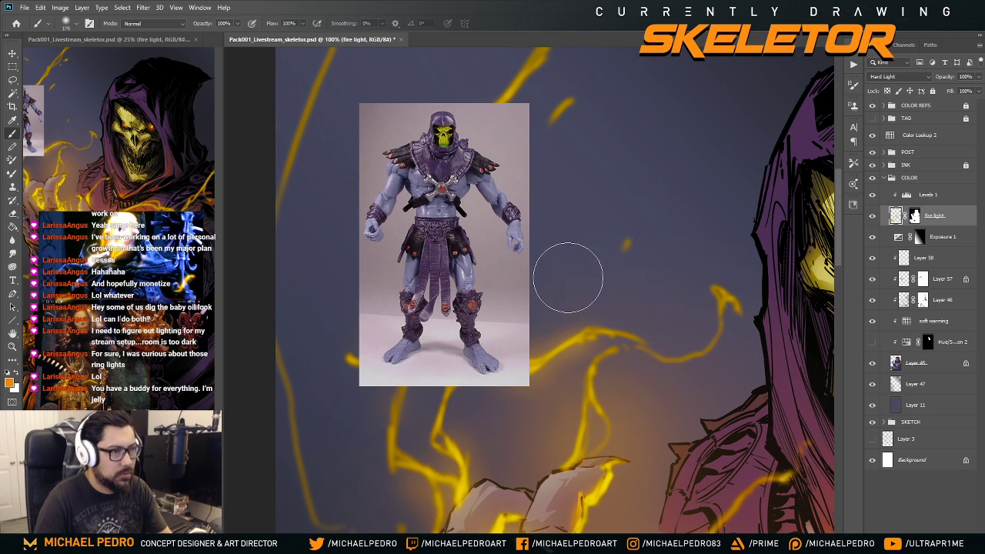
left_click(468, 308, "alt")
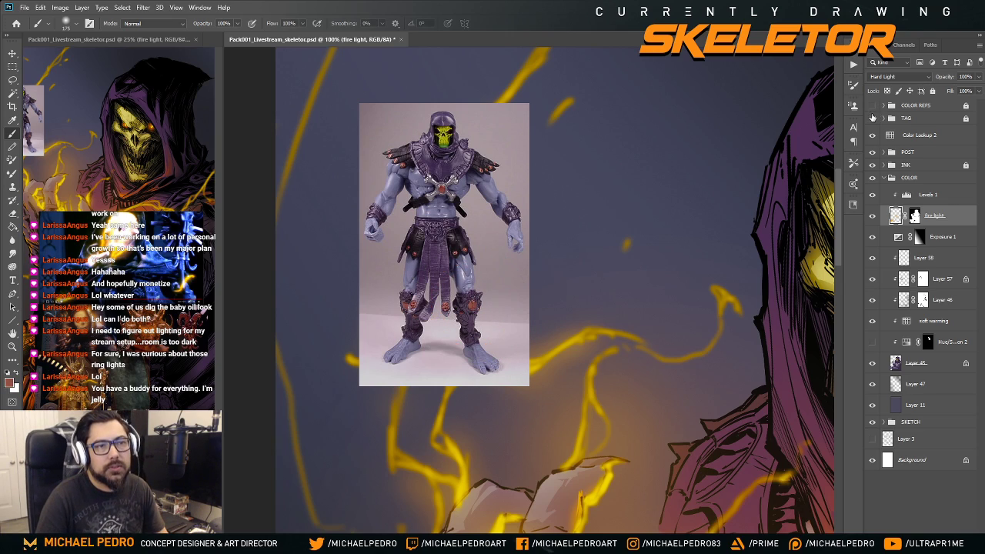
- Hide the COLOR REFS group and select Layer 45 for painting the ornament at the end of the belt
left_click(873, 117)
left_click_drag(677, 431, 651, 413)
mouse_move(638, 282)
left_mouse_down()
mouse_move(721, 311)
mouse_move(554, 328)
left_mouse_up()
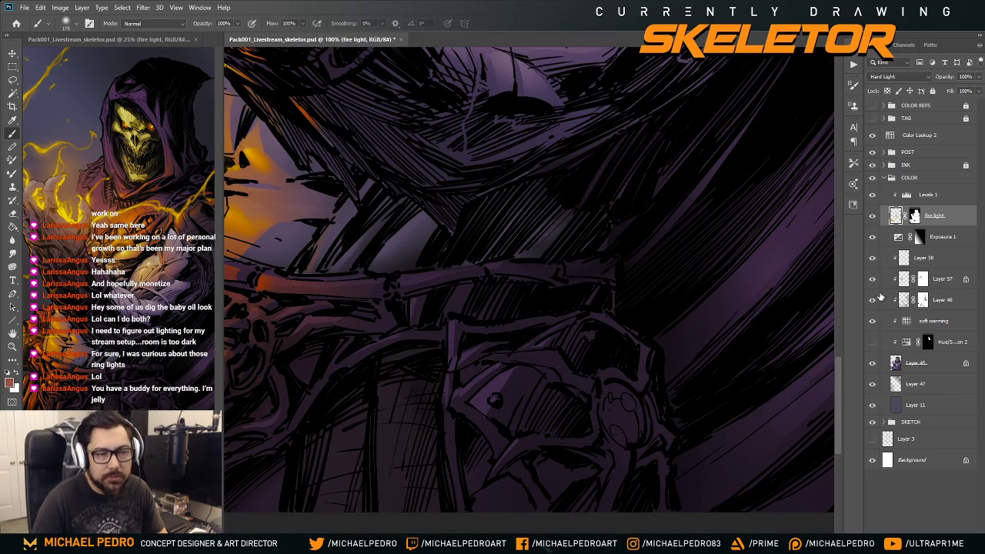
left_click(892, 368)
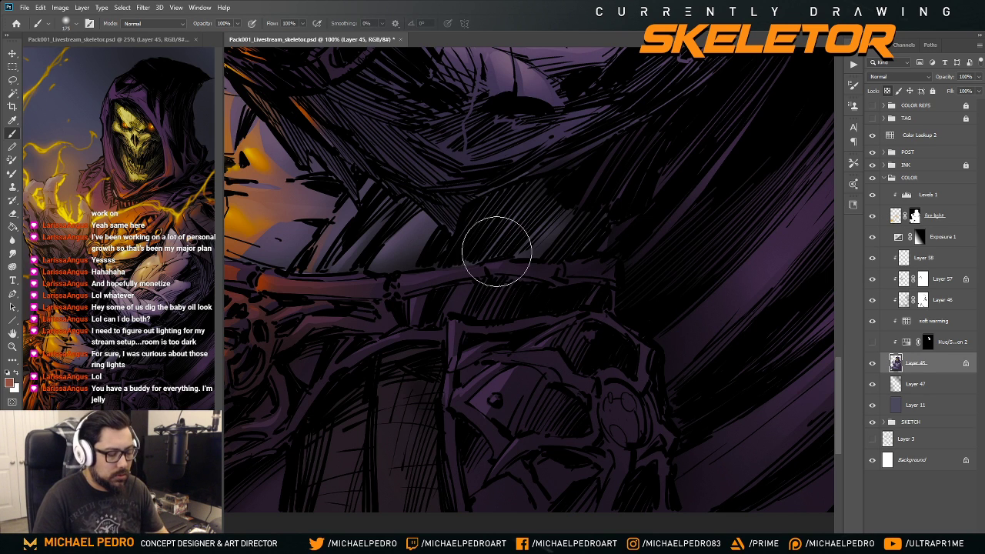
- Fill the oval medallion on the belt ornament with the sampled reddish brown, using the Hard Round Pressure Size brush at size 35
right_click(510, 308)
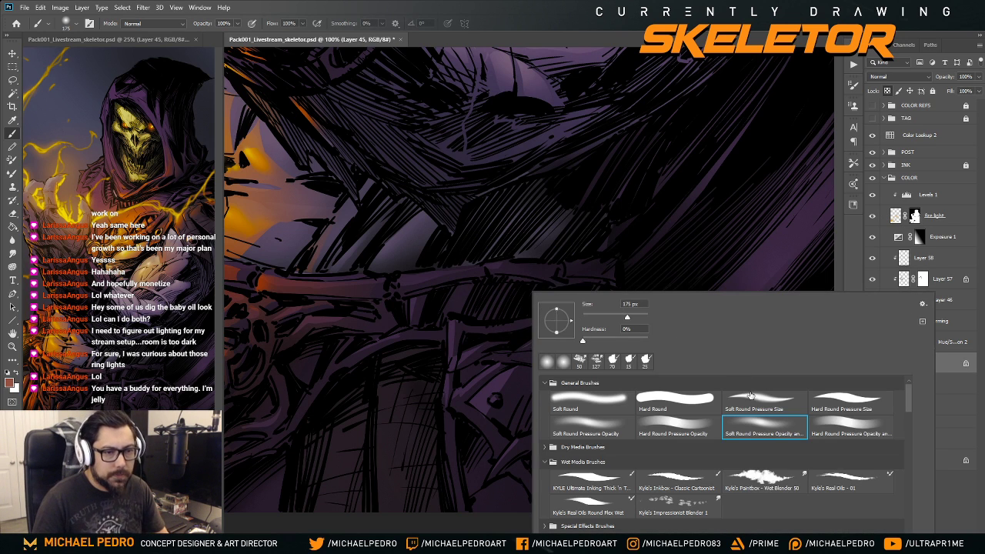
double_click(843, 404)
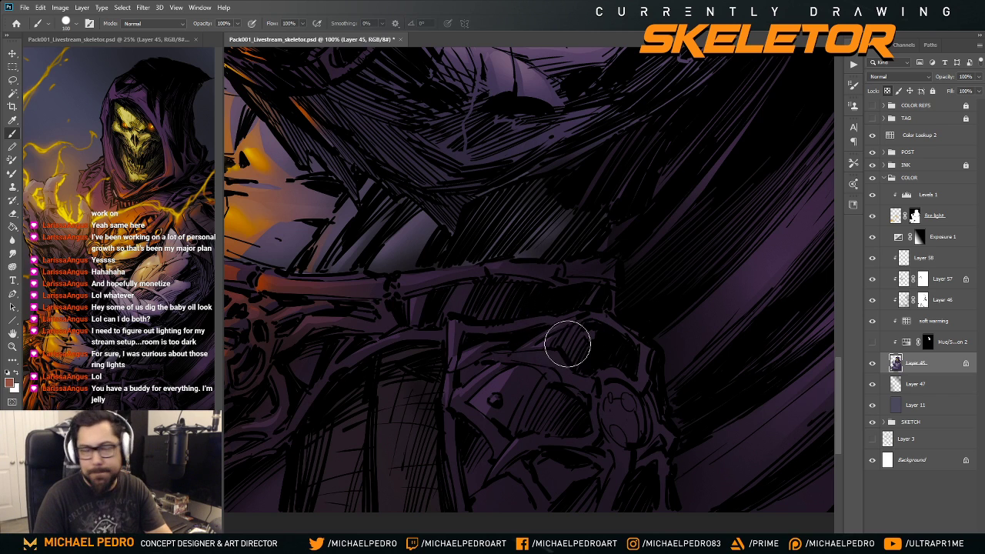
key("bracketleft")
key("bracketleft")
key("bracketleft")
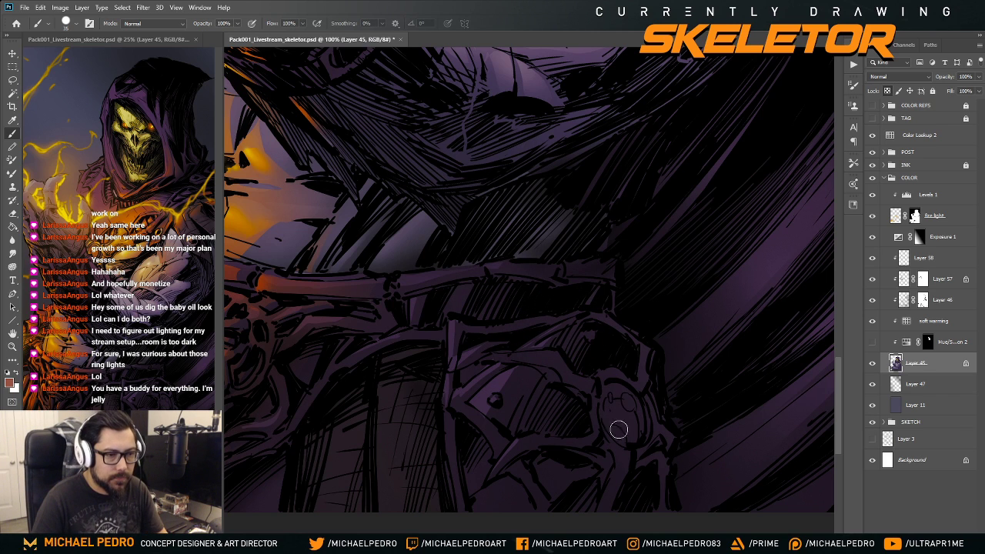
mouse_move(624, 433)
left_mouse_down()
mouse_move(608, 392)
mouse_move(634, 426)
mouse_move(621, 392)
mouse_move(636, 432)
mouse_move(628, 397)
mouse_move(636, 436)
mouse_move(628, 441)
mouse_move(609, 418)
mouse_move(629, 441)
mouse_move(611, 421)
mouse_move(635, 436)
mouse_move(627, 437)
mouse_move(637, 418)
mouse_move(631, 440)
mouse_move(627, 416)
mouse_move(631, 442)
mouse_move(608, 397)
left_mouse_up()
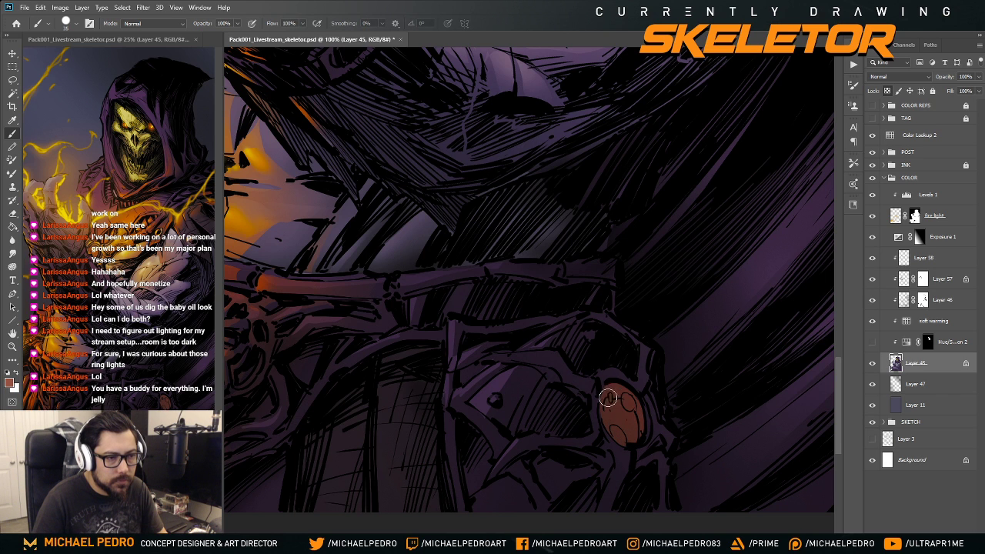
- Review the reddish brown belt medallion against the whole illustration
key("ctrl+minus")
key("ctrl+minus")
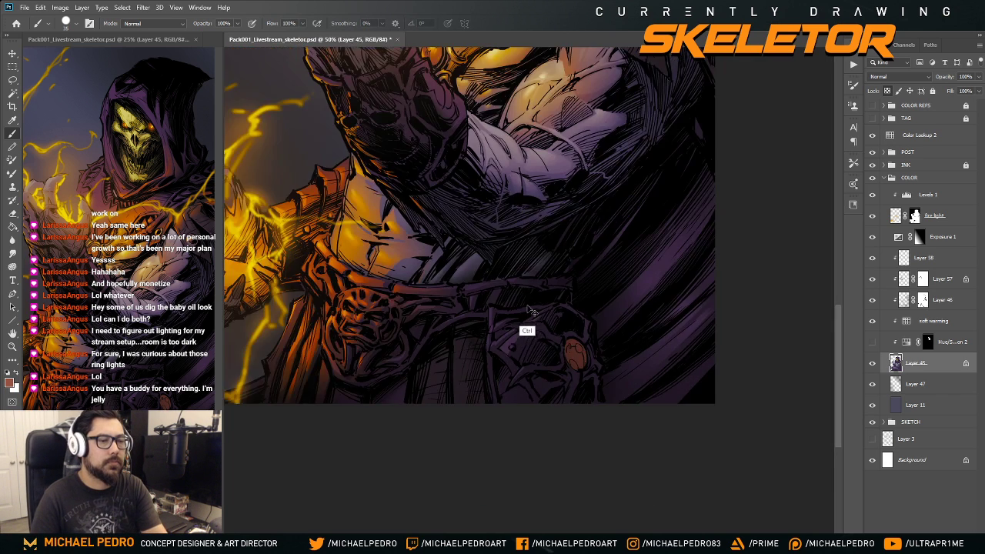
key("ctrl+minus")
key("ctrl+minus")
key("ctrl+minus")
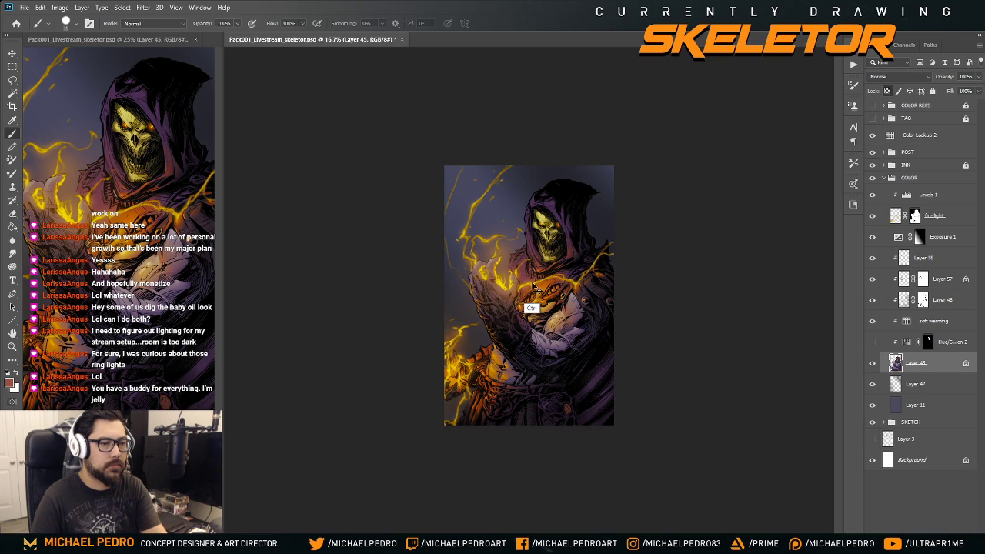
key("ctrl+plus")
key("ctrl+plus")
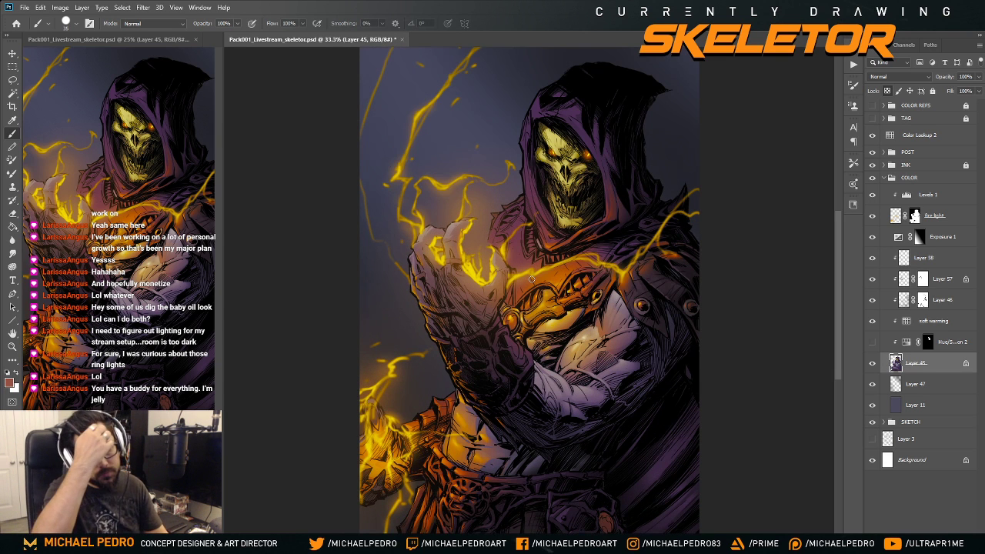
left_click_drag(619, 383, 622, 332)
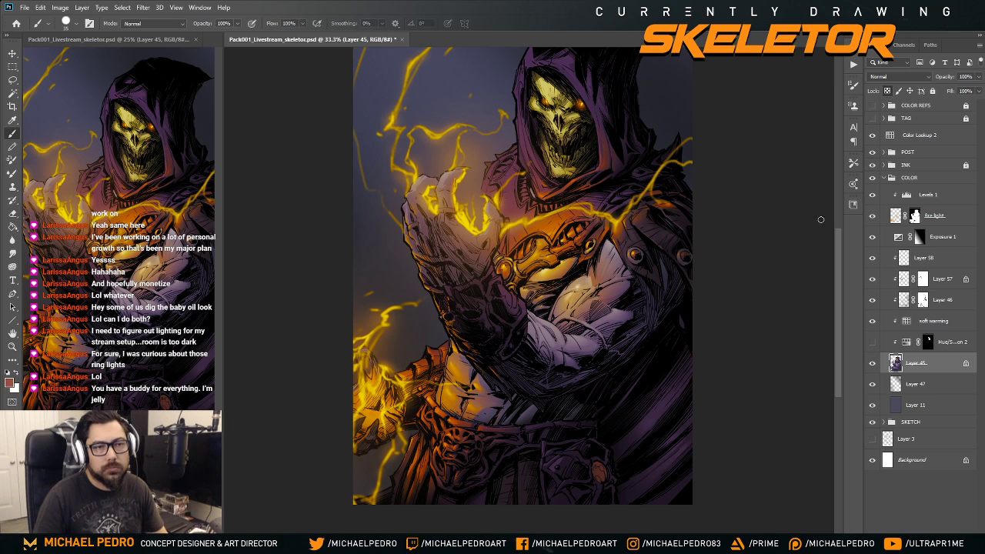
- Hide the fire light, Exposure 1, Layer 58 and Layer 57 layers, keeping Layer 46 shown with its mask targeted
left_click(872, 217)
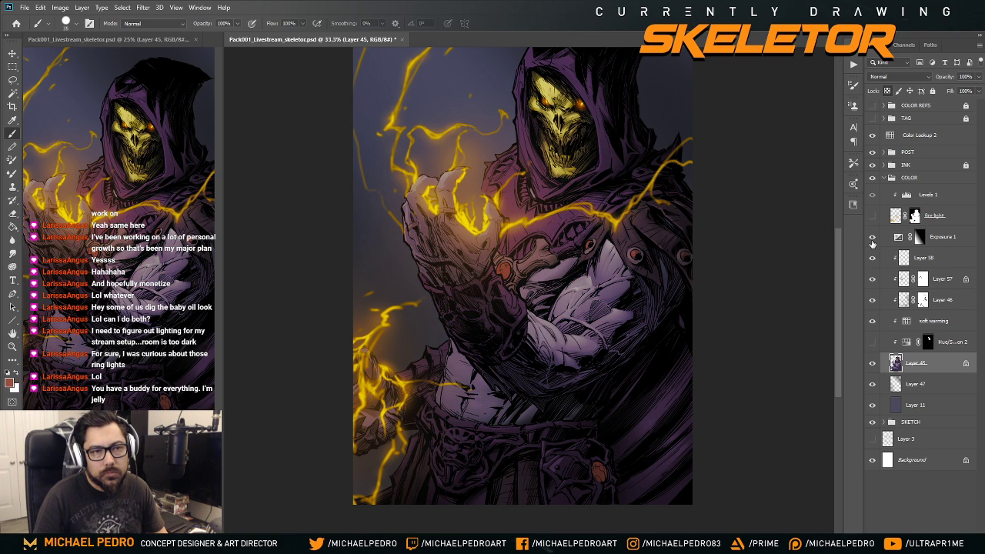
left_click(873, 330)
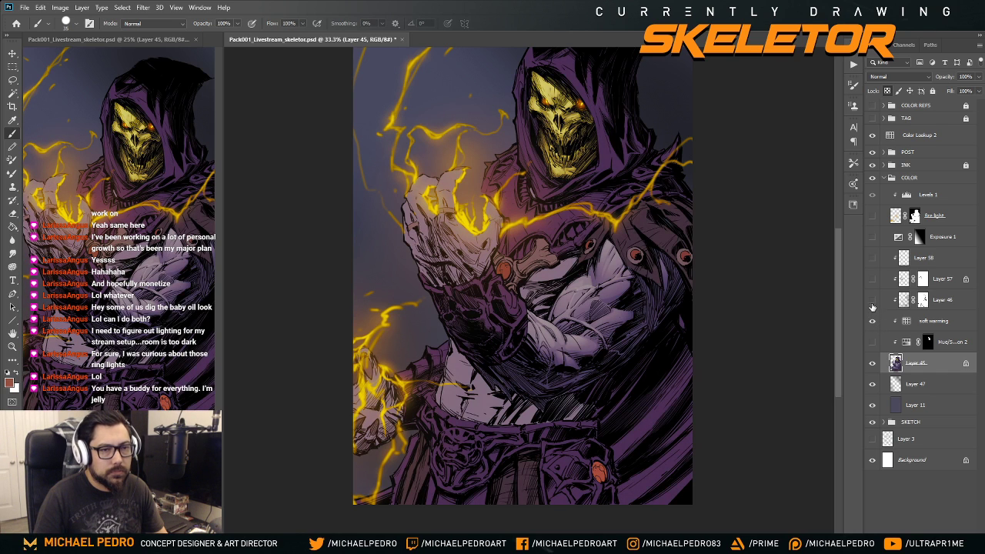
left_click(872, 300)
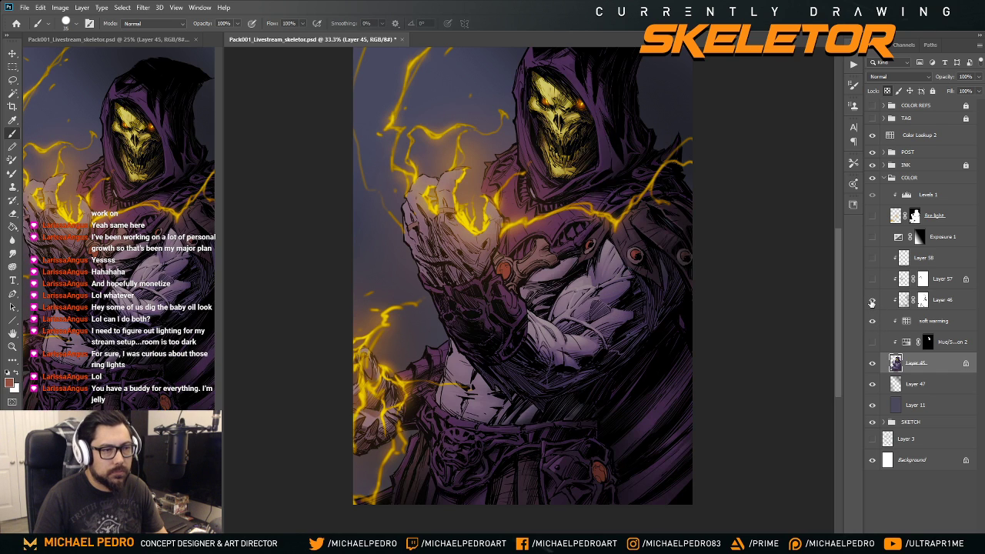
left_click(923, 301)
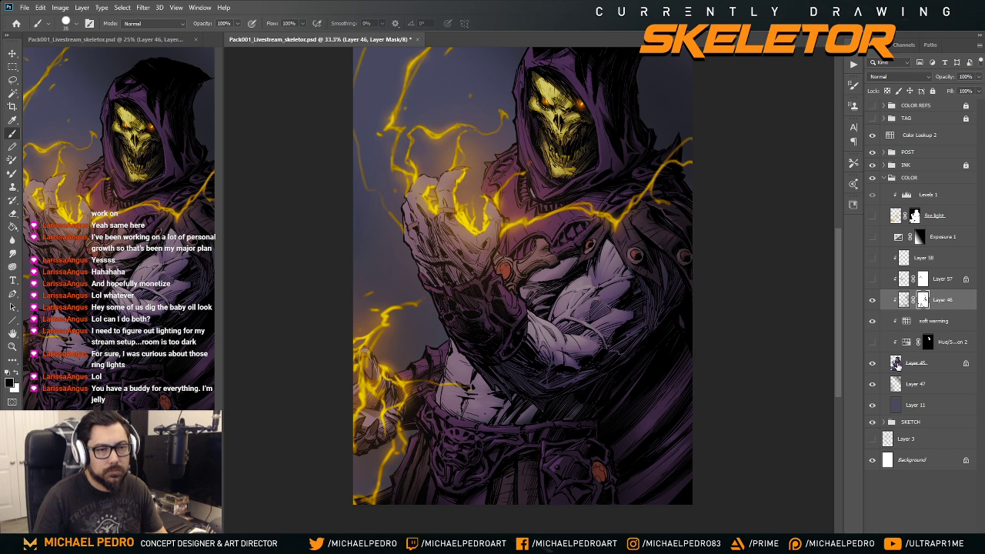
- Select the reddish brown oval medallion at the end of the belt from Layer 45 with the Magic Wand
left_click(897, 364)
key("w")
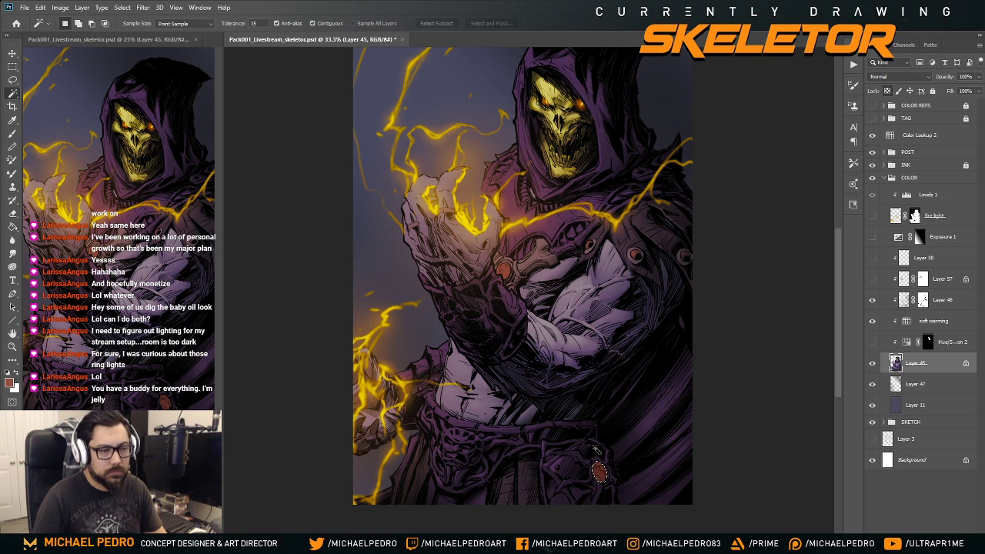
key("b")
key("ctrl+plus")
key("ctrl+plus")
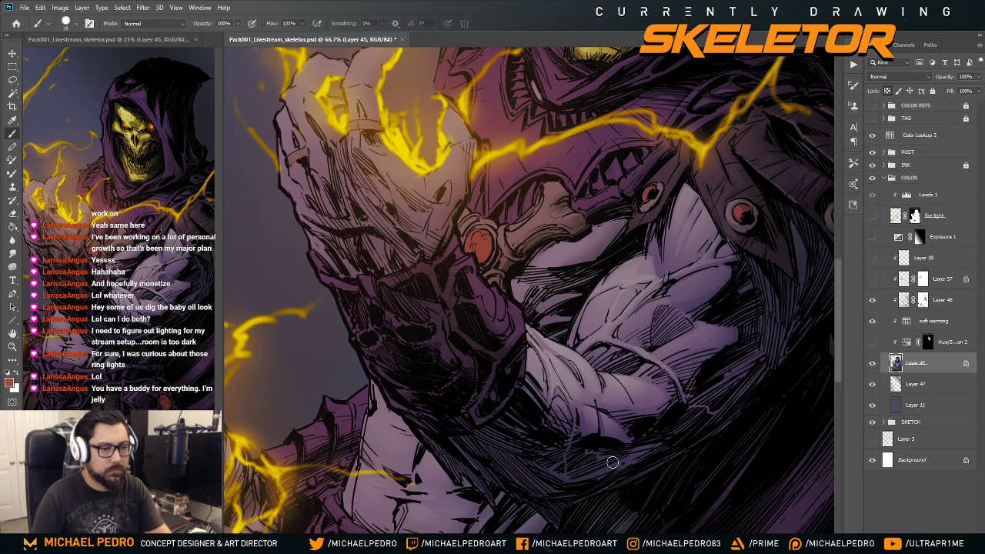
left_click_drag(612, 462, 561, 235)
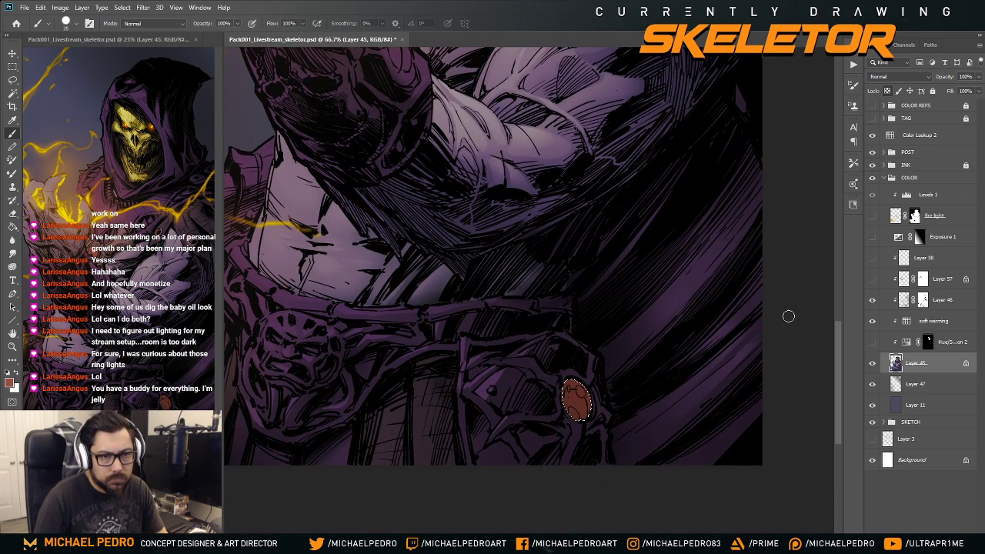
- Shade the selected medallion on Layer 46's mask in black and white with the Soft Round Pressure Opacity brush, and clear the selection
left_click(921, 303)
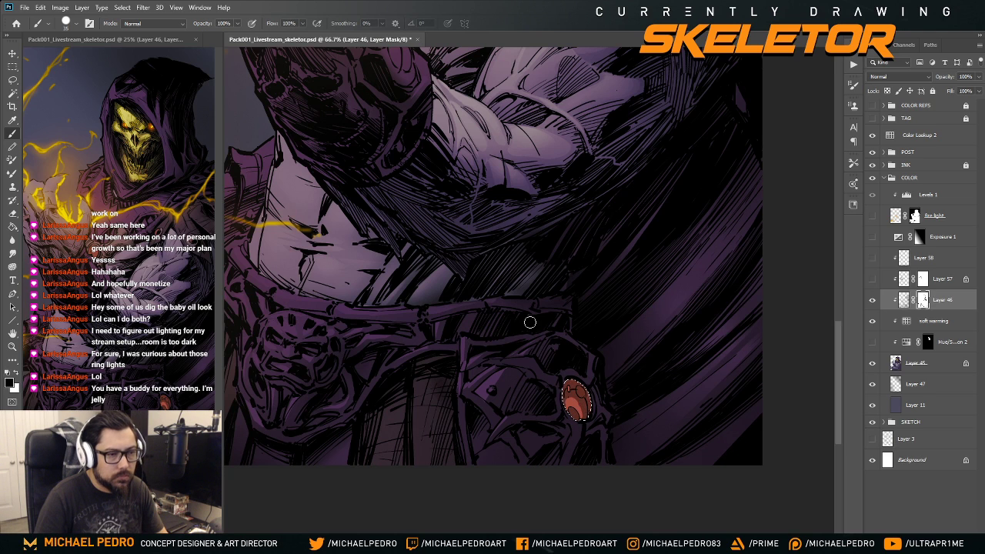
right_click(528, 351)
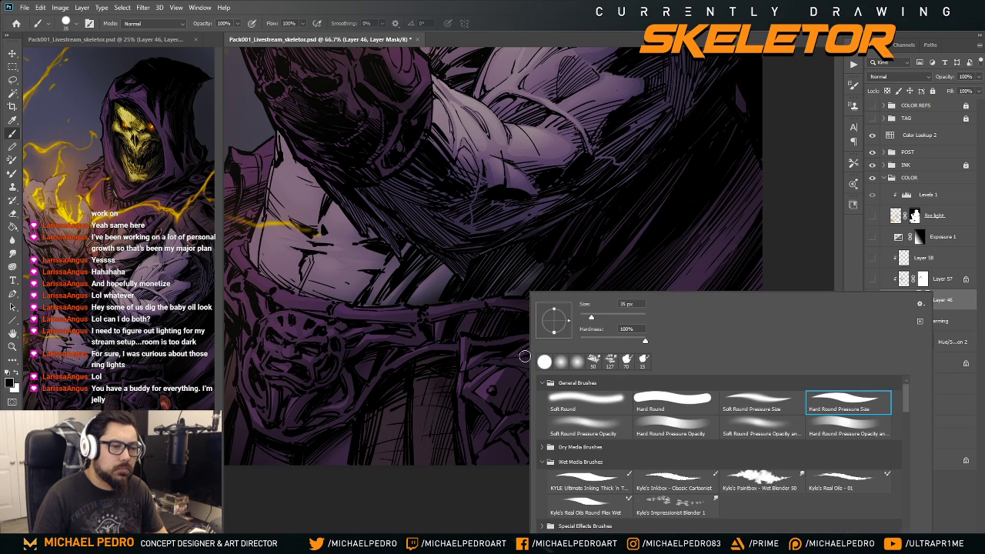
double_click(588, 408)
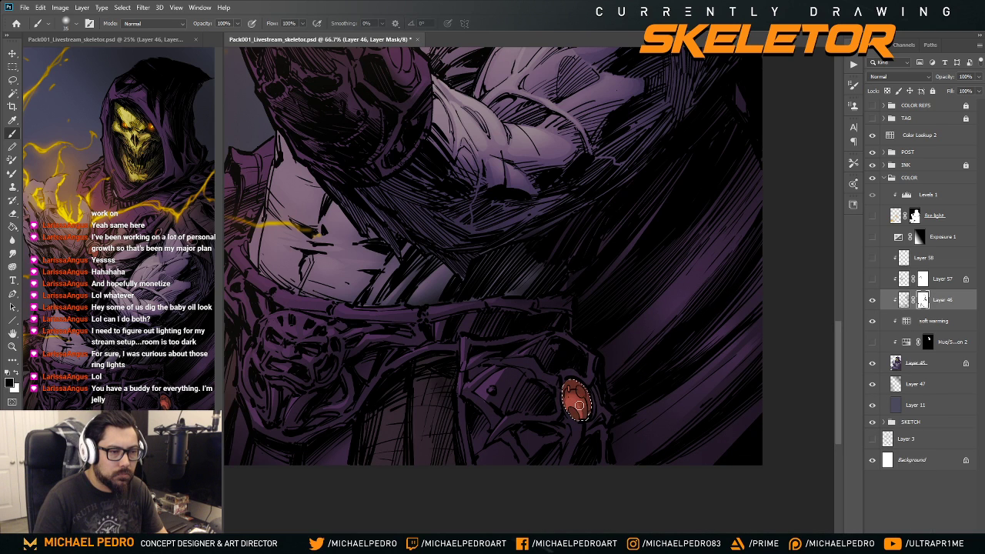
key("x")
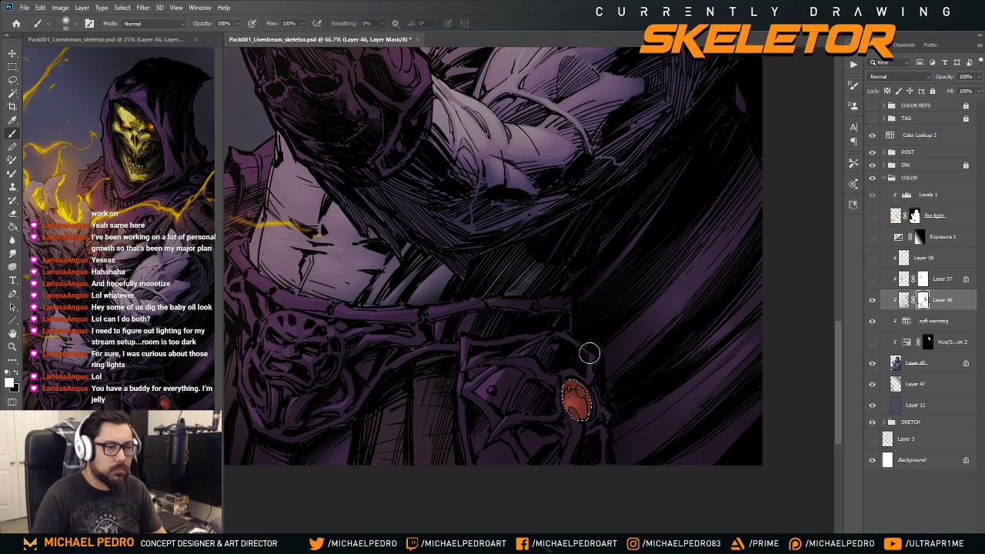
key("ctrl+d")
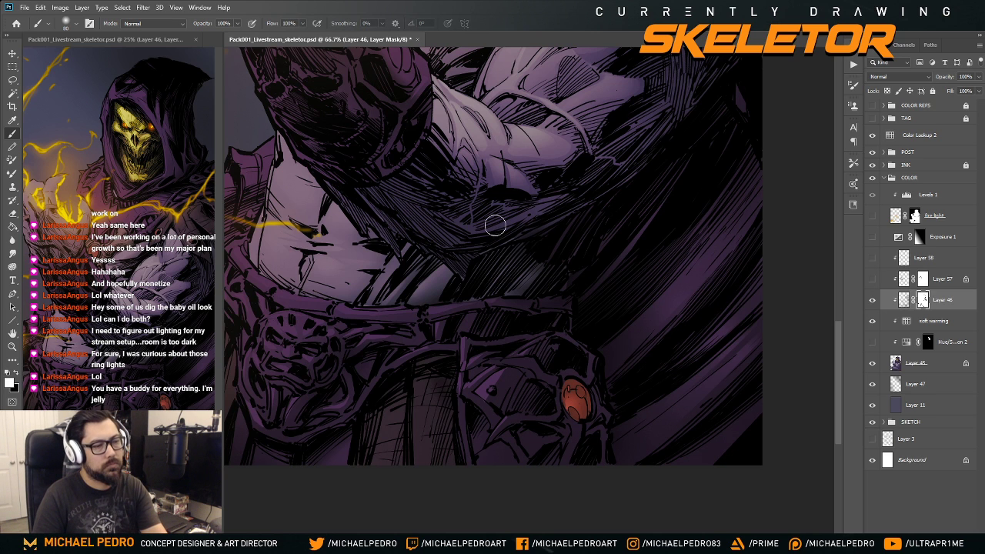
- Lasso a thin crescent along the medallion's outer edge and brush its shading on Layer 46's mask with the selection outline hidden
key("ctrl+minus")
key("ctrl+minus")
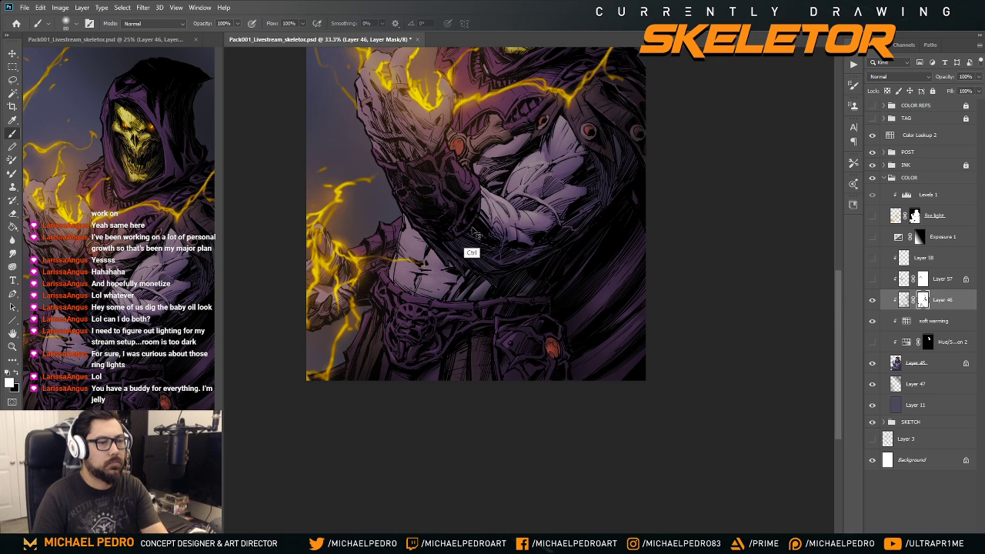
key("ctrl+plus")
key("ctrl+plus")
key("ctrl+plus")
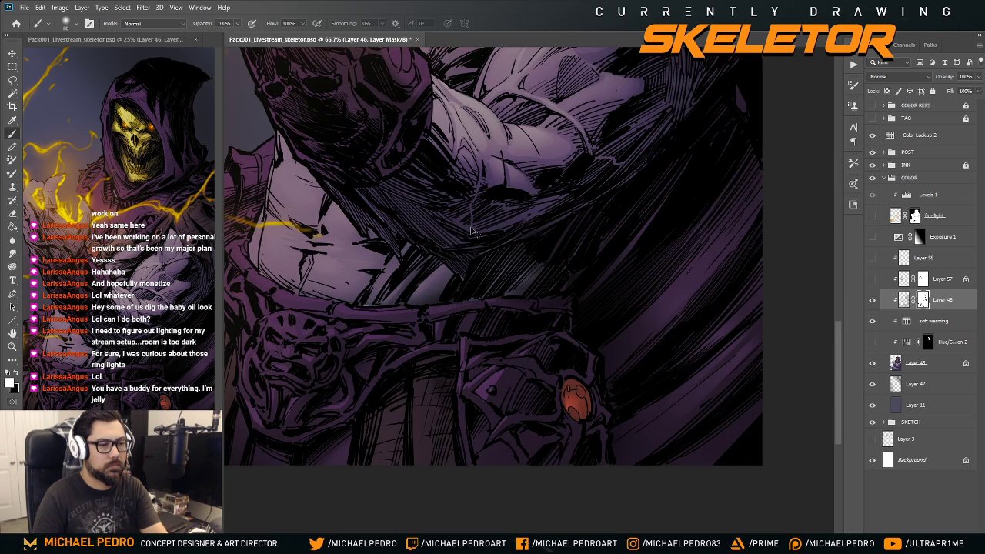
key("l")
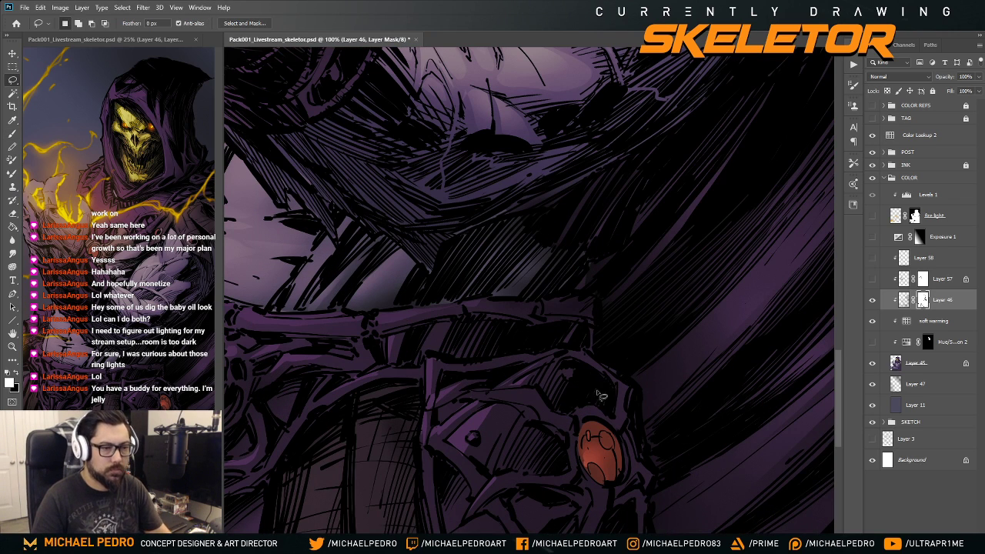
left_click_drag(615, 417, 602, 380)
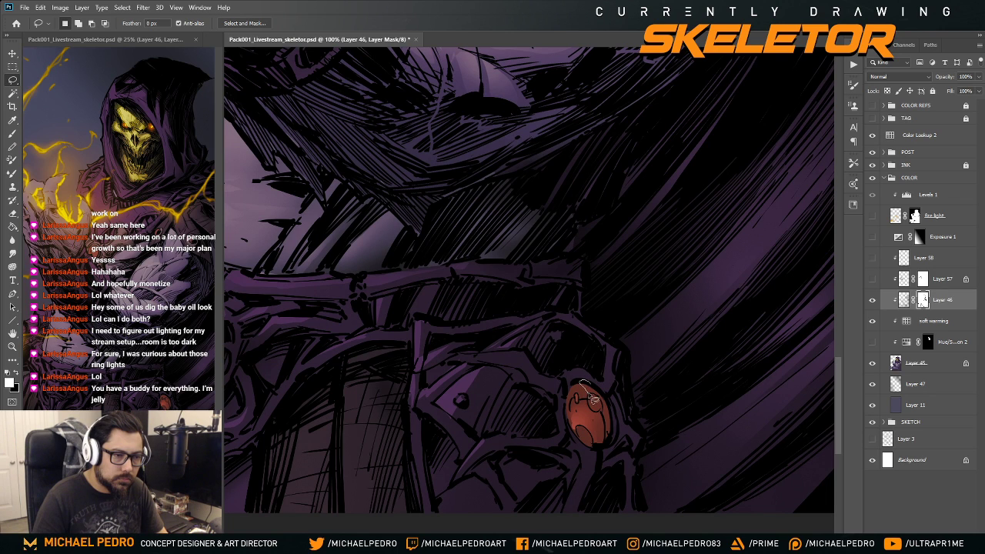
mouse_move(608, 426)
left_mouse_down()
mouse_move(617, 437)
mouse_move(613, 409)
mouse_move(585, 384)
left_mouse_up()
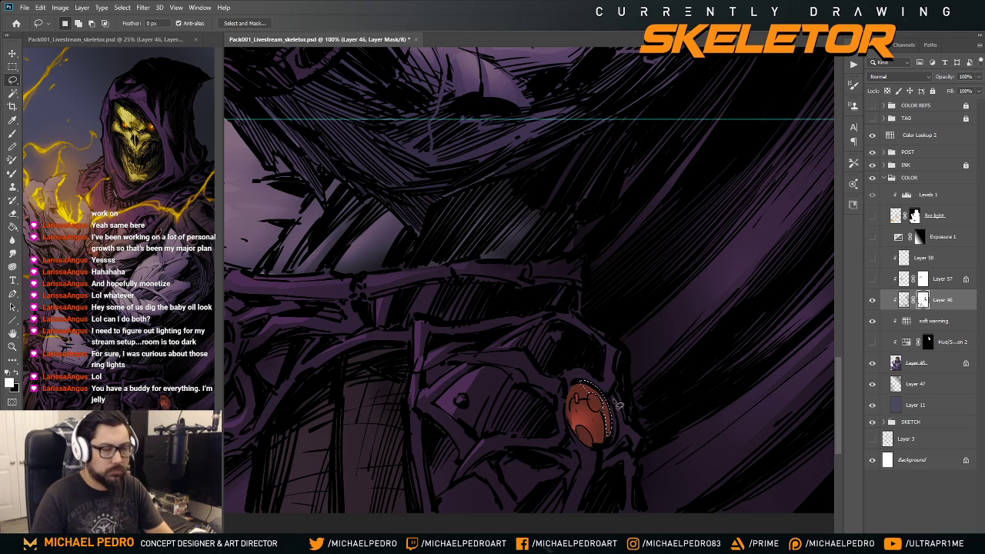
key("b")
key("ctrl+h")
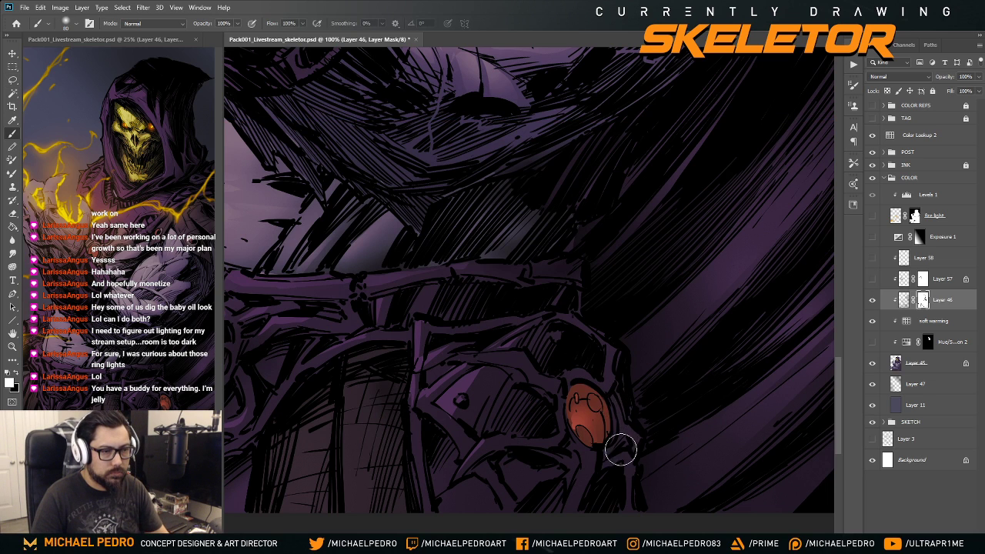
key("x")
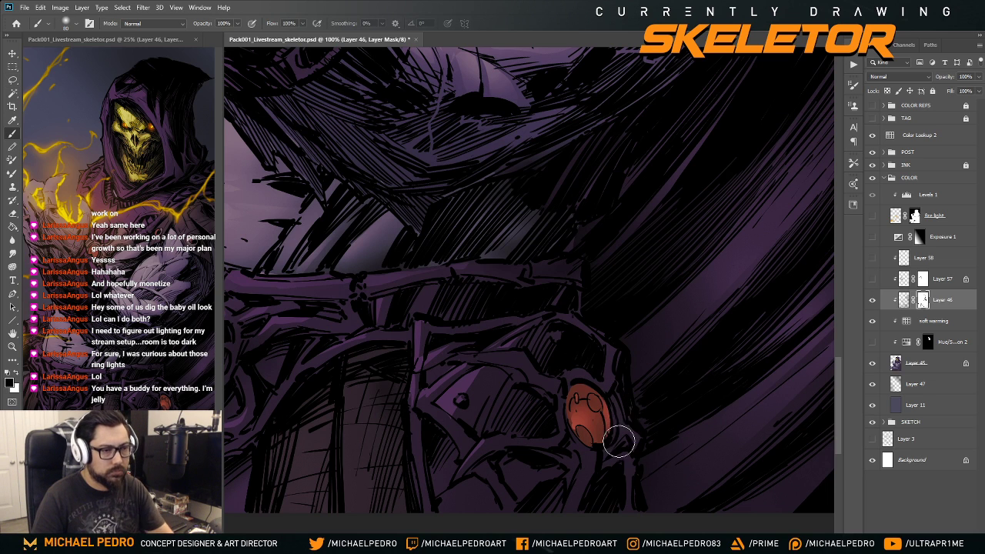
- Lasso the small round detail inside the belt medallion and brush it in black on Layer 46's mask
key("ctrl+minus")
key("ctrl+minus")
key("ctrl+plus")
key("ctrl+plus")
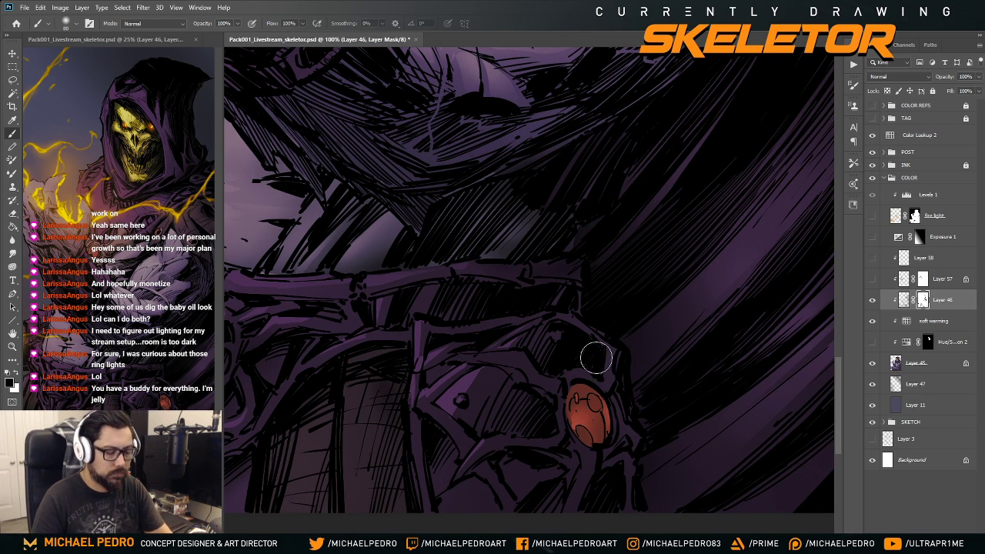
key("l")
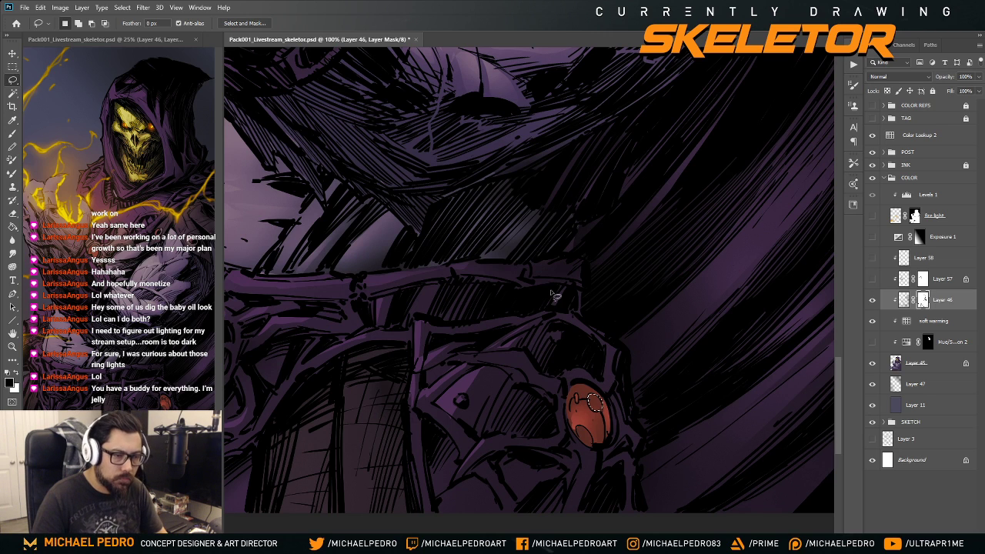
key("b")
left_click_drag(597, 400, 592, 403)
- Compare the whole illustration with Layer 46 hidden and shown to check the medallion's shading
key("ctrl+minus")
key("ctrl+minus")
key("ctrl+minus")
key("ctrl+minus")
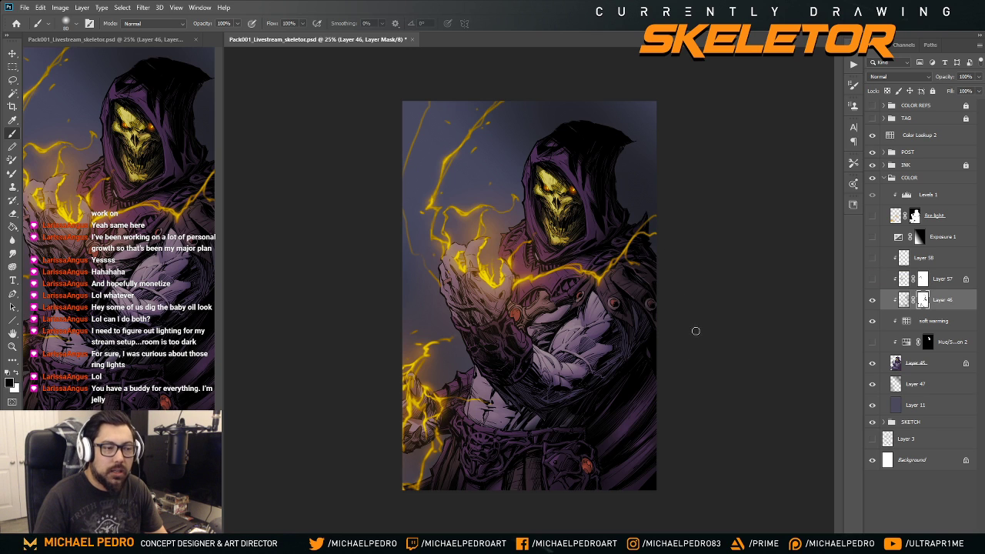
left_click(872, 302)
left_click(873, 302)
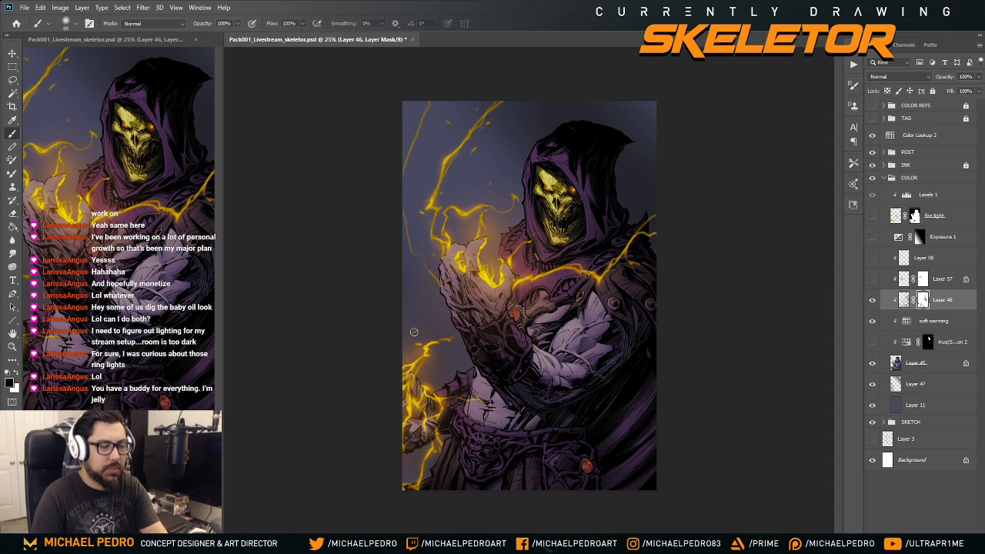
- Select the round red gem on the chest harness beside the wrist from Layer 45 with the Magic Wand
key("ctrl+minus")
key("ctrl+plus")
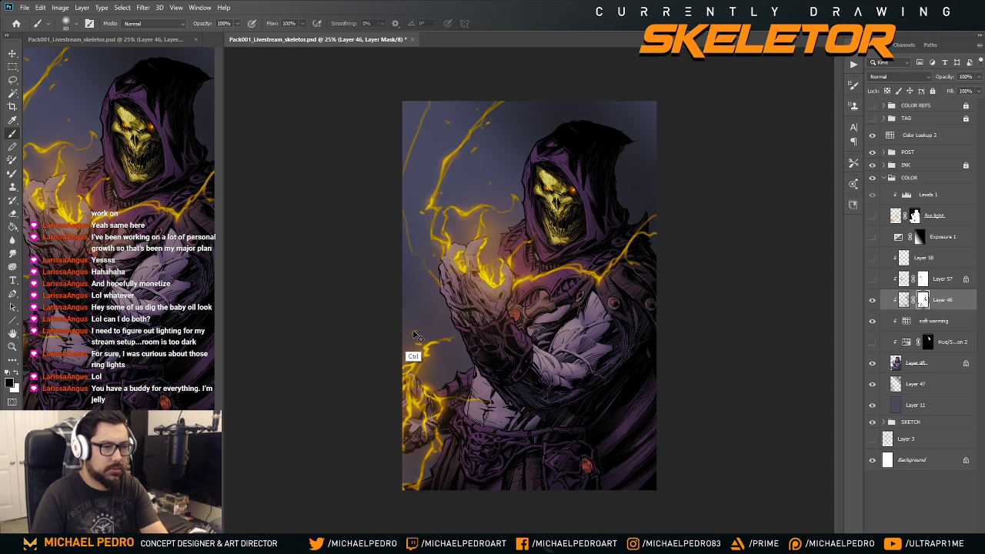
key("ctrl+plus")
key("ctrl+plus")
key("ctrl+plus")
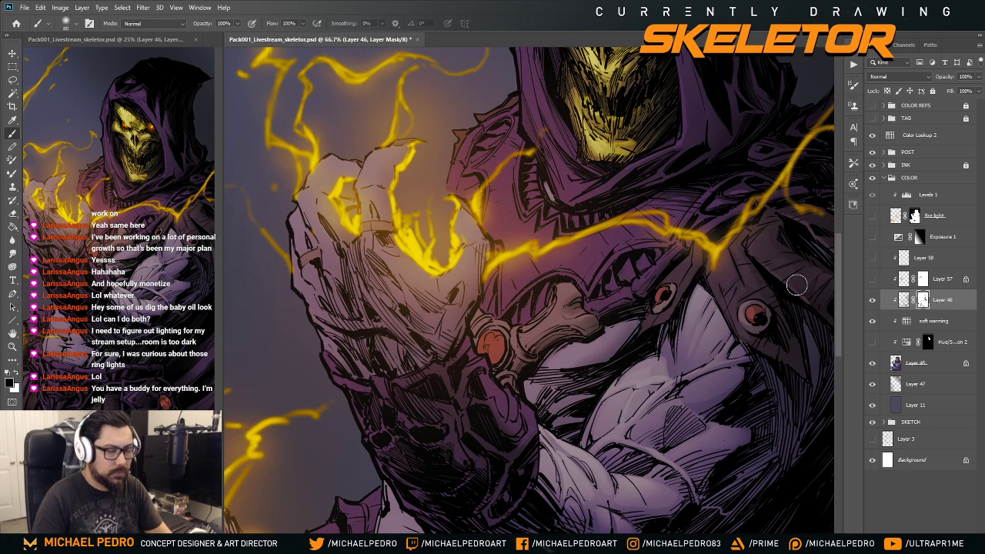
left_click(896, 363)
left_click(492, 346, "alt")
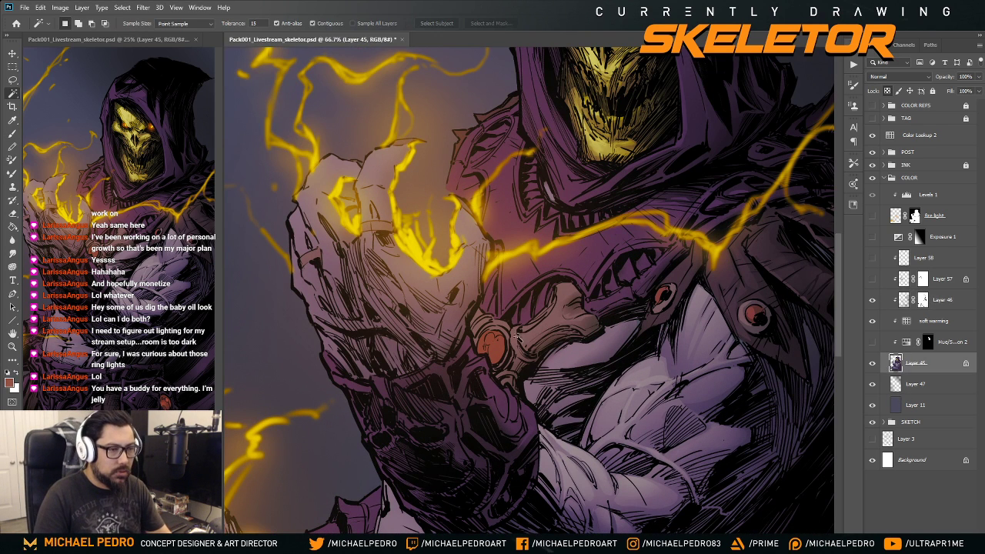
key("w")
left_click(493, 347)
- Brush the selected chest gem's shading on Layer 46's mask and switch the foreground colour to white
left_click(923, 299)
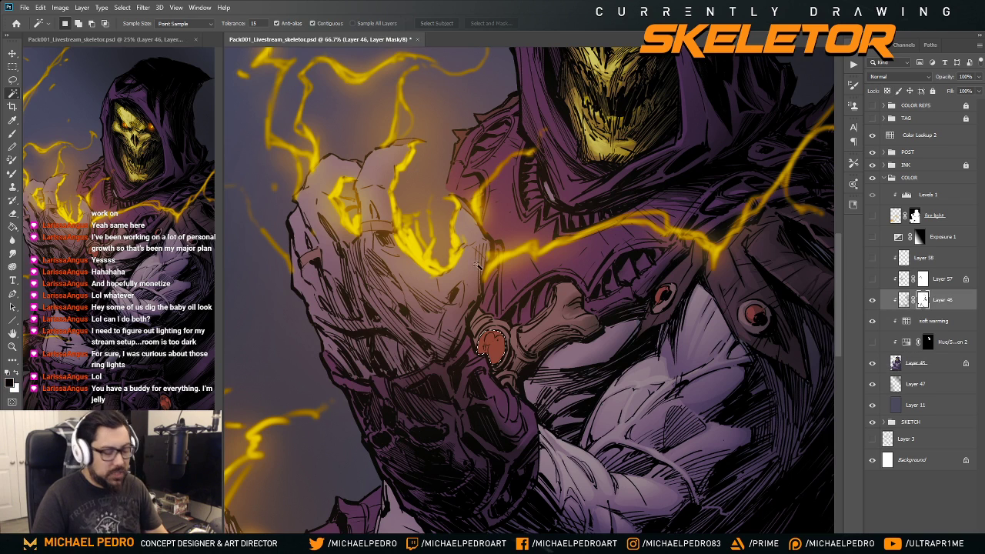
key("b")
mouse_move(504, 352)
left_mouse_down()
mouse_move(490, 335)
mouse_move(485, 354)
mouse_move(473, 339)
mouse_move(491, 343)
mouse_move(476, 354)
mouse_move(492, 332)
mouse_move(484, 339)
mouse_move(472, 270)
left_mouse_up()
key("x")
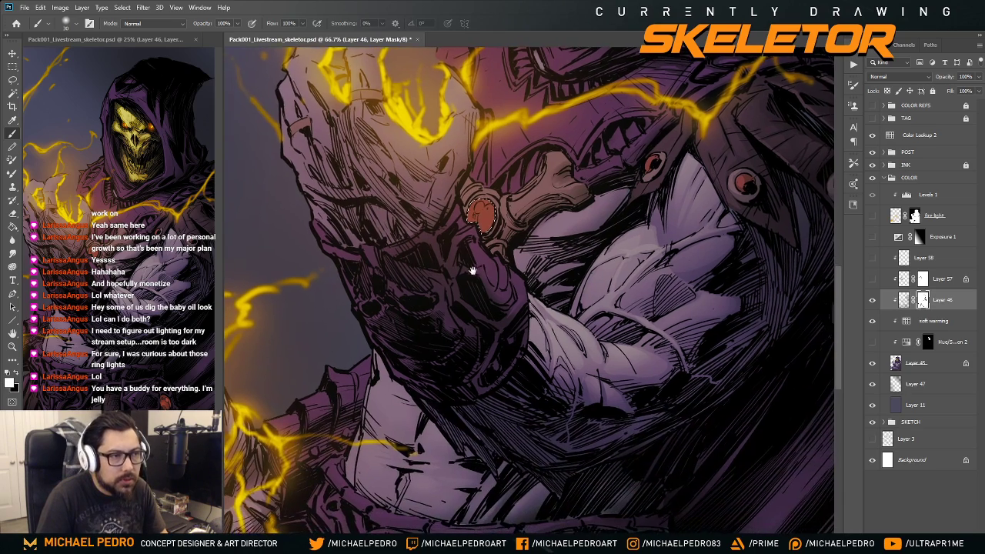
mouse_move(485, 372)
left_mouse_down()
mouse_move(451, 269)
mouse_move(475, 394)
left_mouse_up()
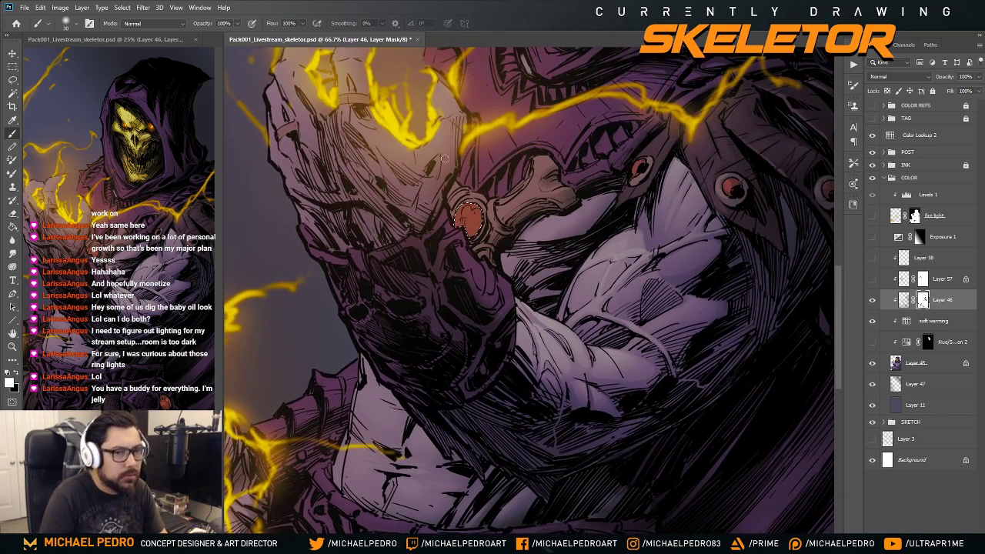
- Check the shading around the chest gem with Layer 46's mask disabled and with the layer hidden, targeting the layer's own pixels
left_click(923, 302, "shift")
left_click(923, 302, "shift")
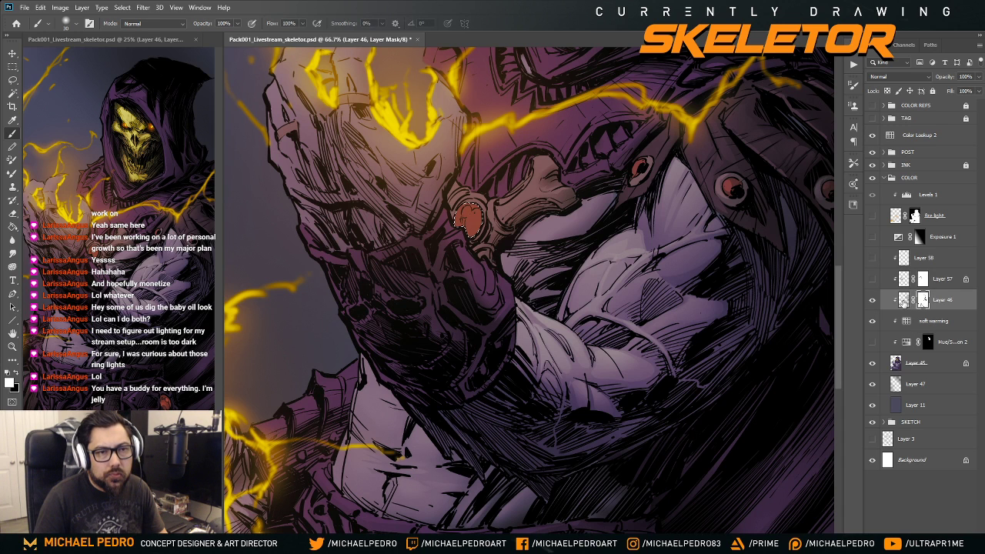
left_click(901, 305)
left_click(873, 302)
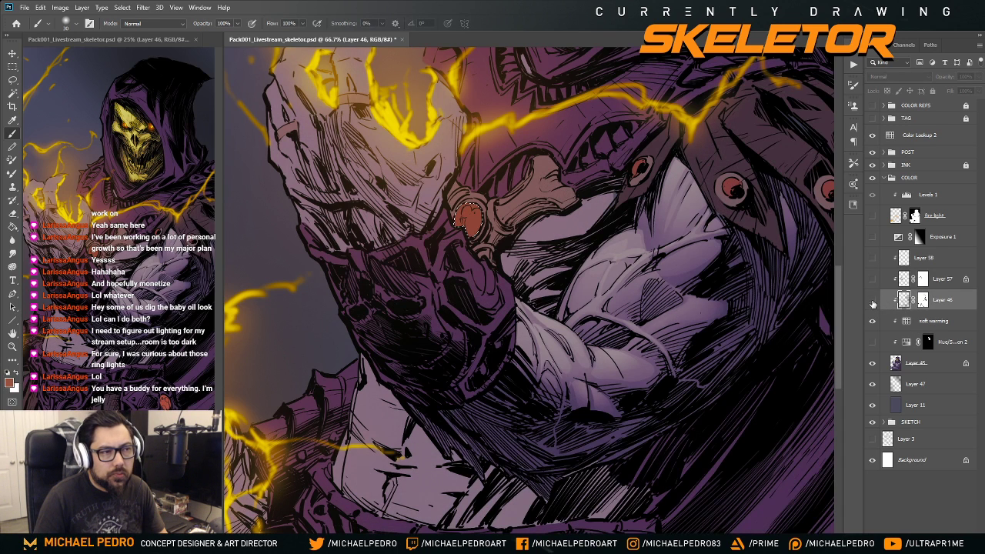
left_click(873, 302)
- Shade the selected chest gem directly on Layer 46 in black, using a pressure opacity brush enlarged to size 100
left_click_drag(404, 102, 414, 171)
right_click(478, 286)
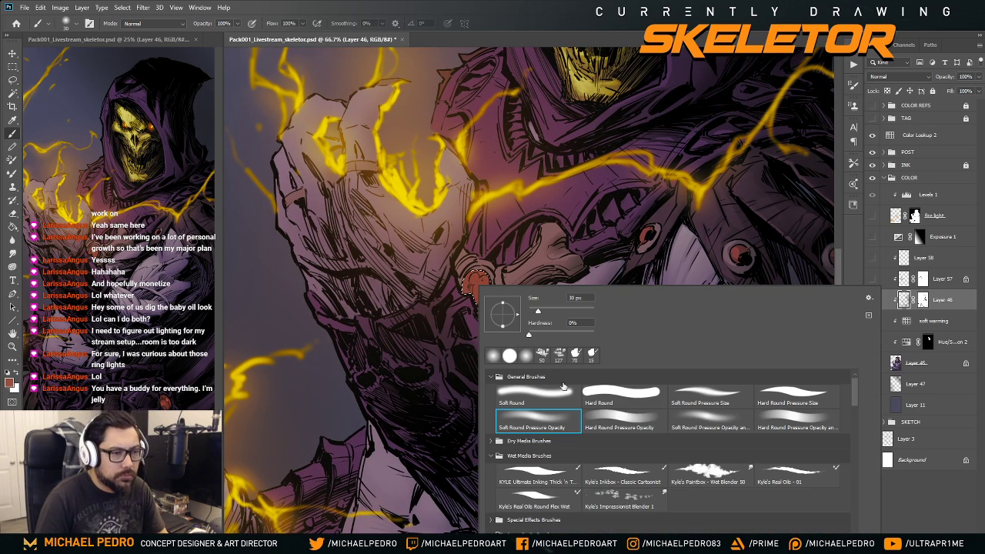
double_click(607, 414)
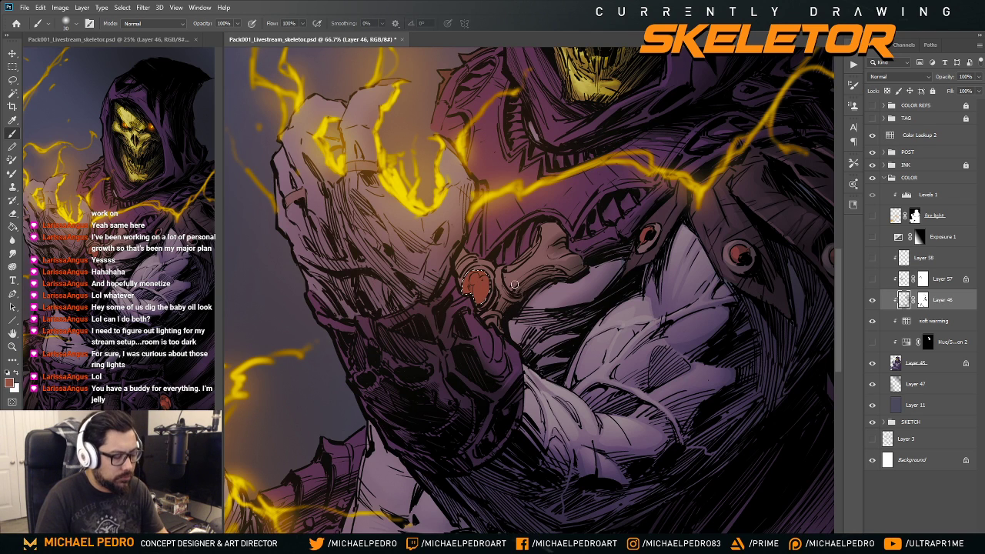
key("d")
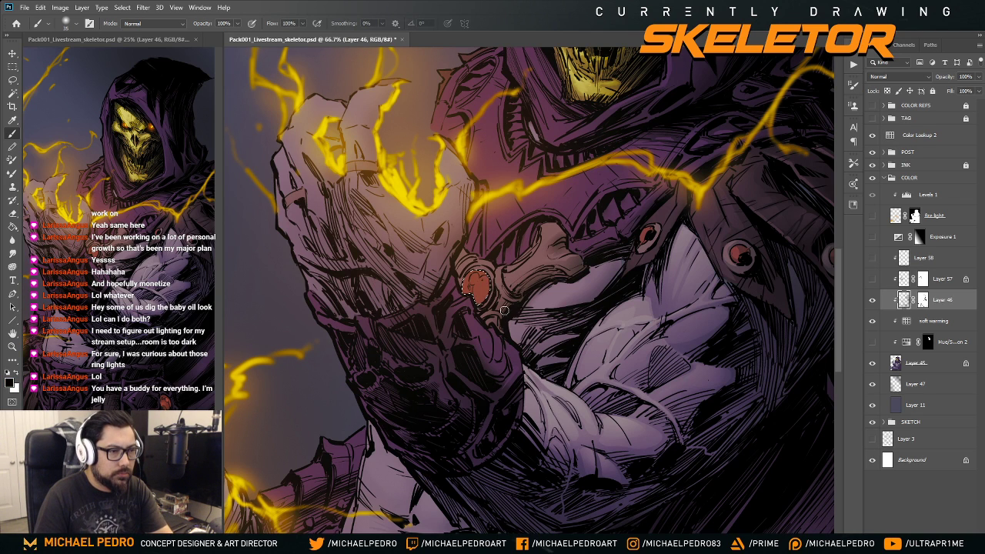
key("bracketright")
key("bracketright")
key("bracketright")
key("bracketright")
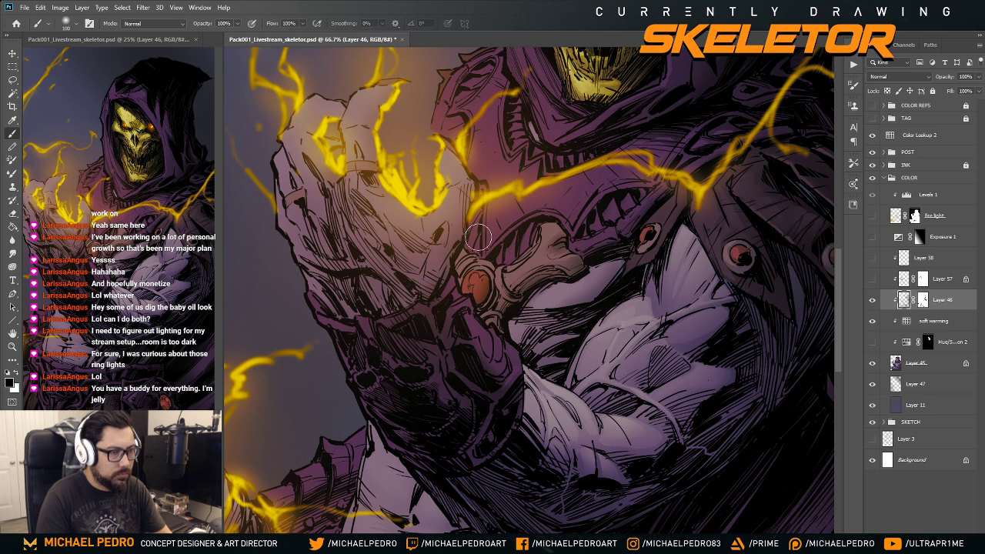
- Refine the selection on the chest gem with the Lasso tool, clear it and return to the Brush on Layer 46
key("l")
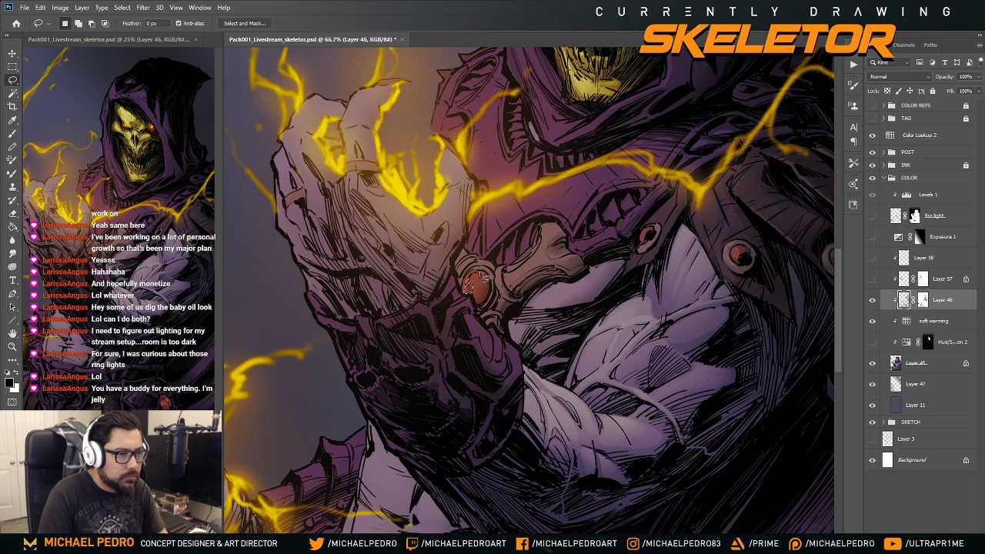
key("shift")
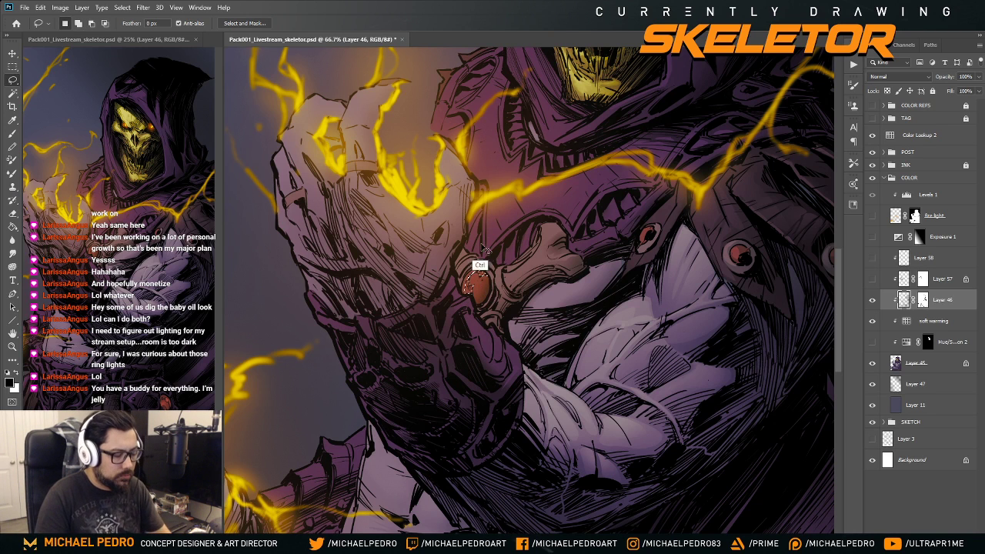
key("b")
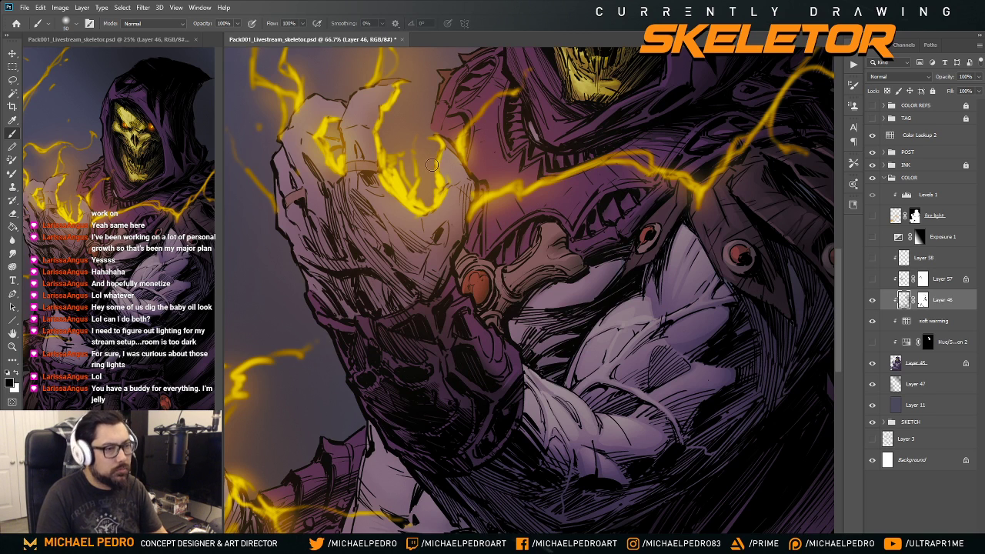
- Show Layer 57, Layer 58, Exposure 1 and the fire light layer again over the whole figure
key("ctrl+0")
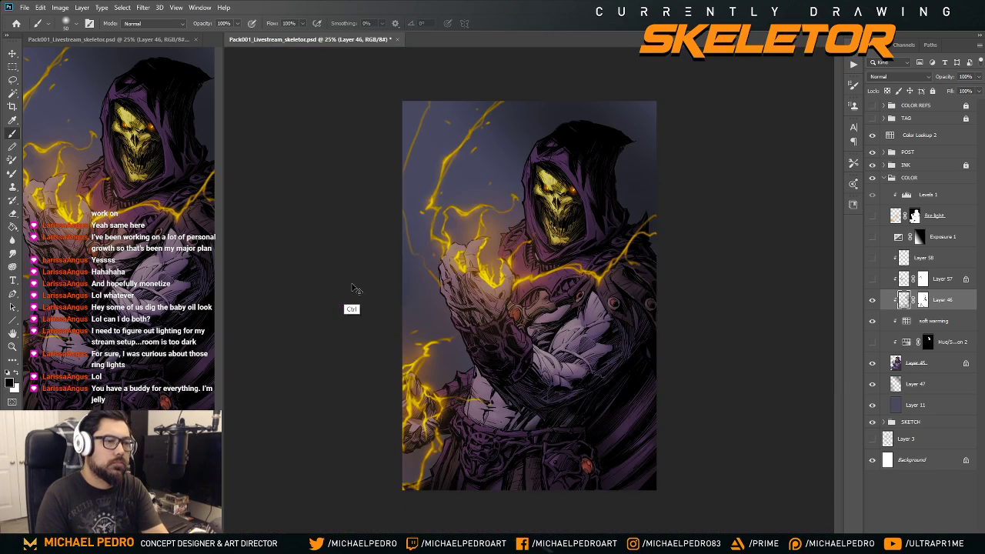
key("ctrl+plus")
mouse_move(591, 402)
left_mouse_down()
mouse_move(573, 359)
mouse_move(583, 313)
left_mouse_up()
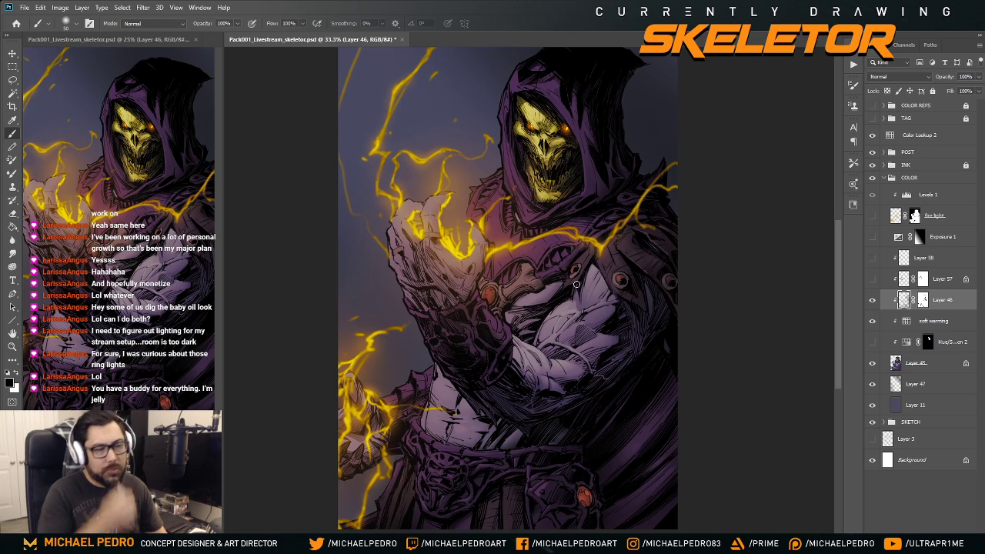
left_click(873, 280)
left_click(873, 259)
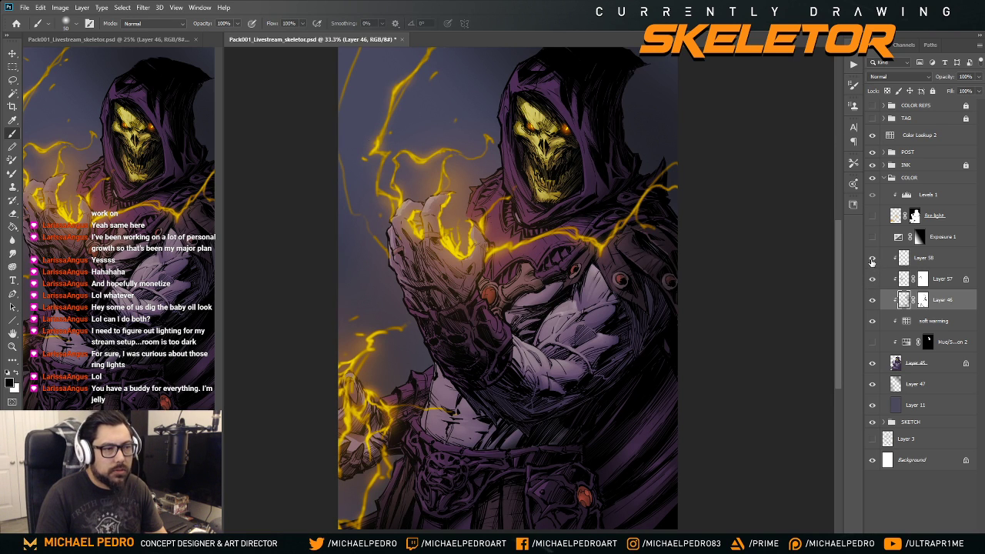
left_click(872, 238)
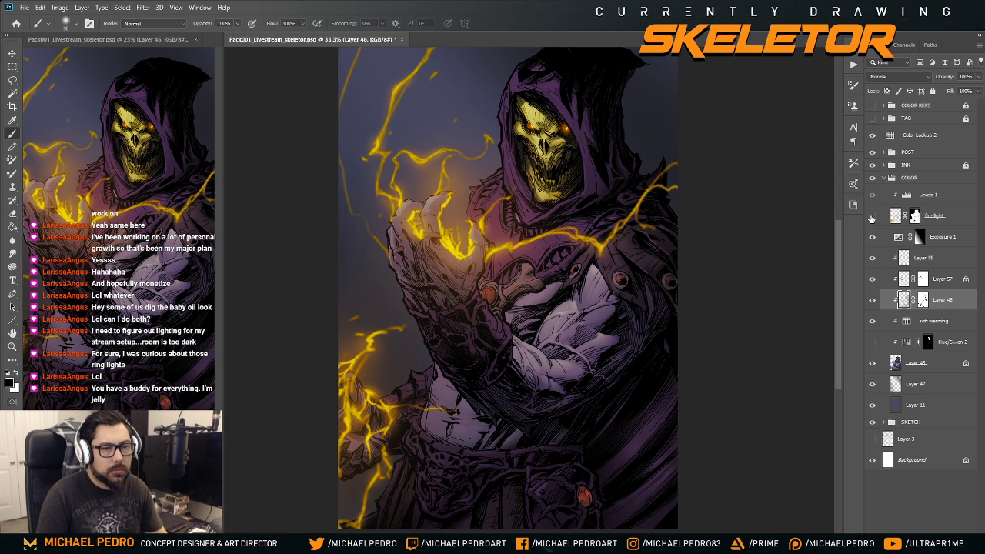
left_click(872, 217)
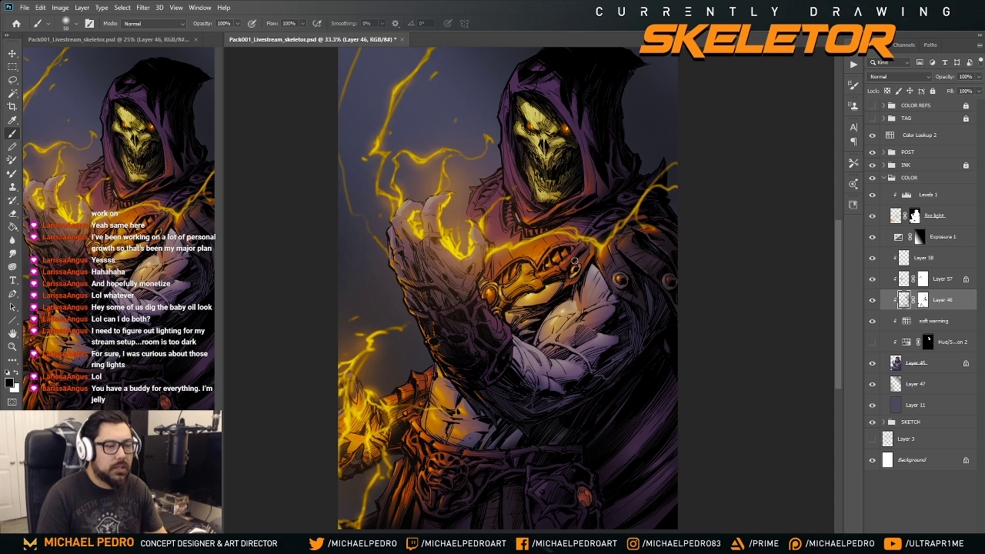
- Examine the combined fire lighting and colours across the whole figure at several magnifications
scroll(603, 337, "down", 2)
scroll(607, 346, "up", 2)
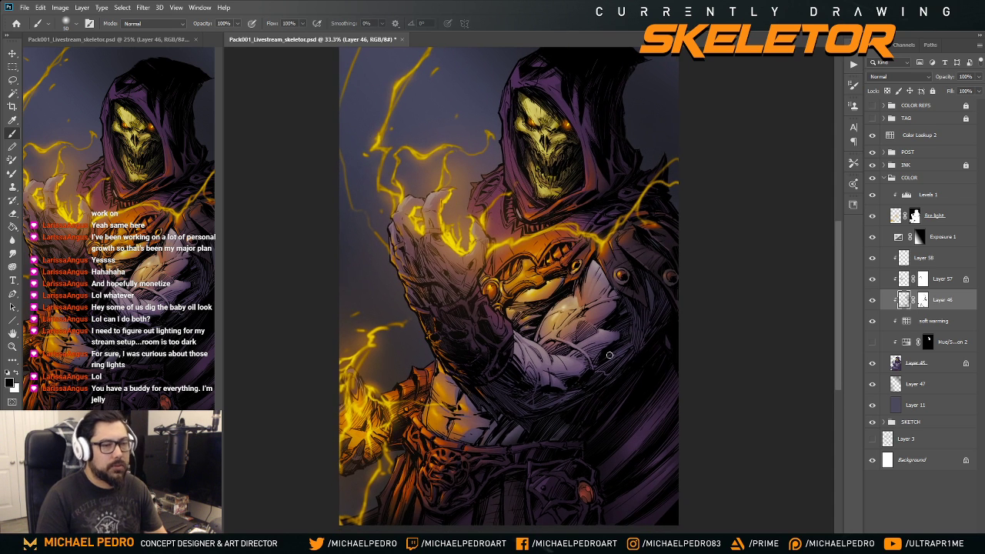
key("ctrl+minus")
key("ctrl+minus")
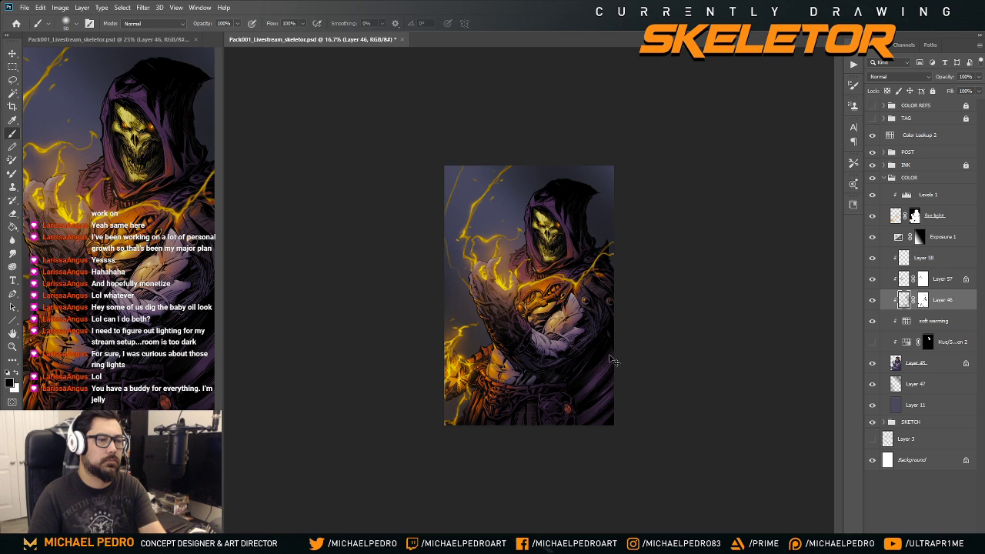
key("ctrl+plus")
key("ctrl+plus")
key("ctrl+minus")
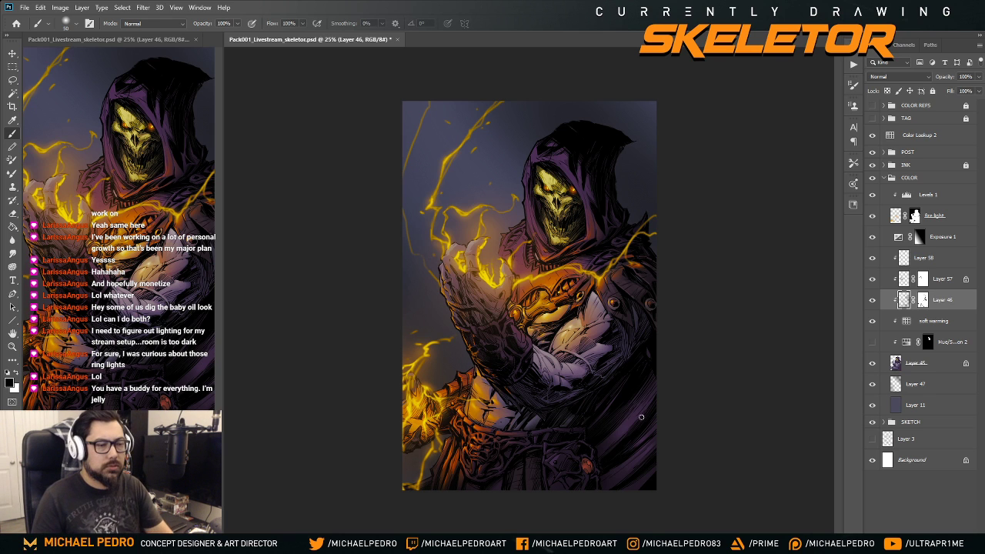
key("ctrl+plus")
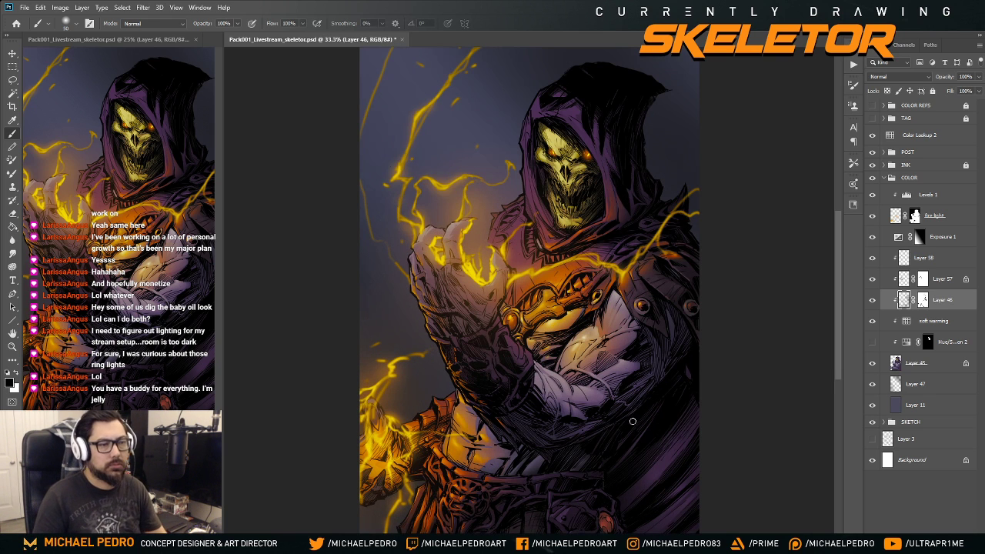
left_click_drag(637, 437, 628, 408)
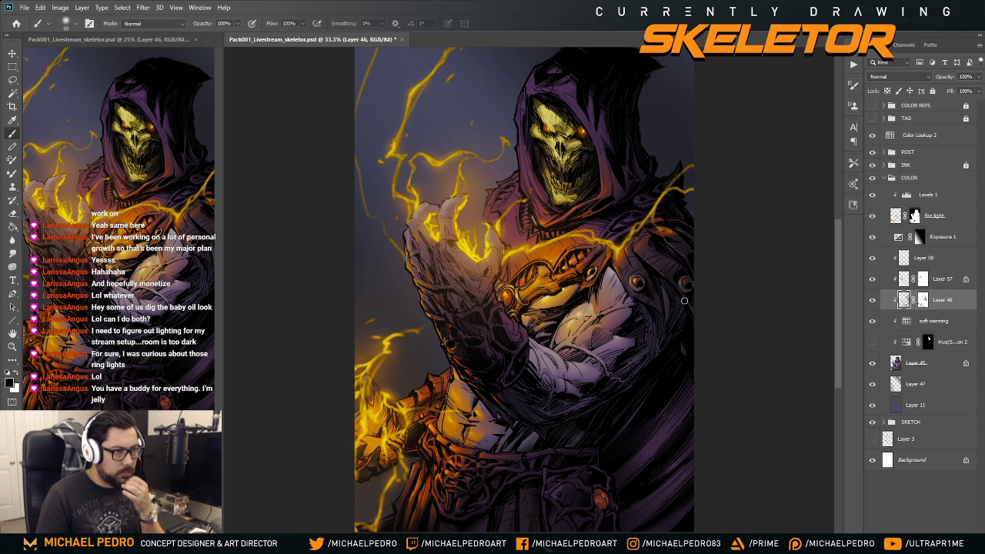
- Collapse and reopen the COLOR group, and hide the SKETCH group
left_click(884, 178)
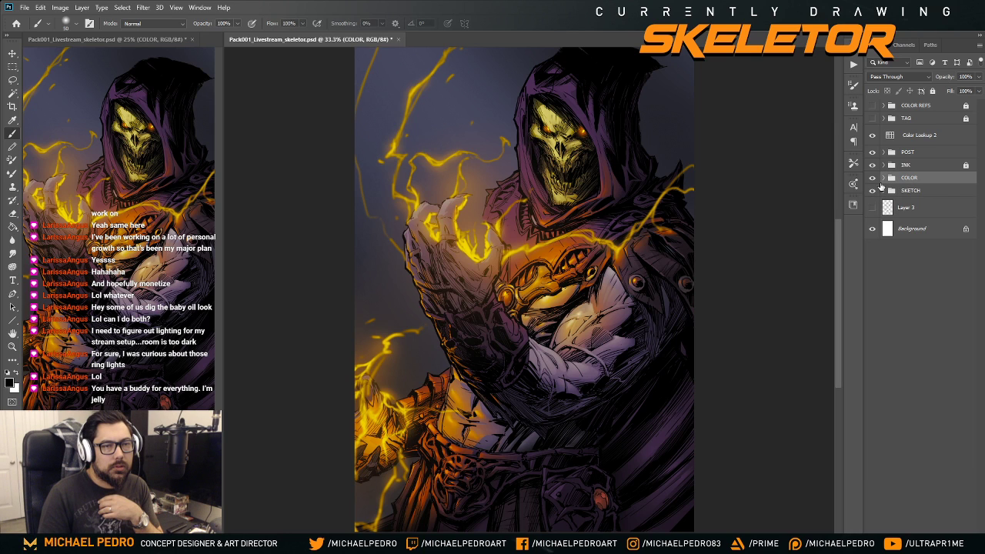
left_click(883, 178)
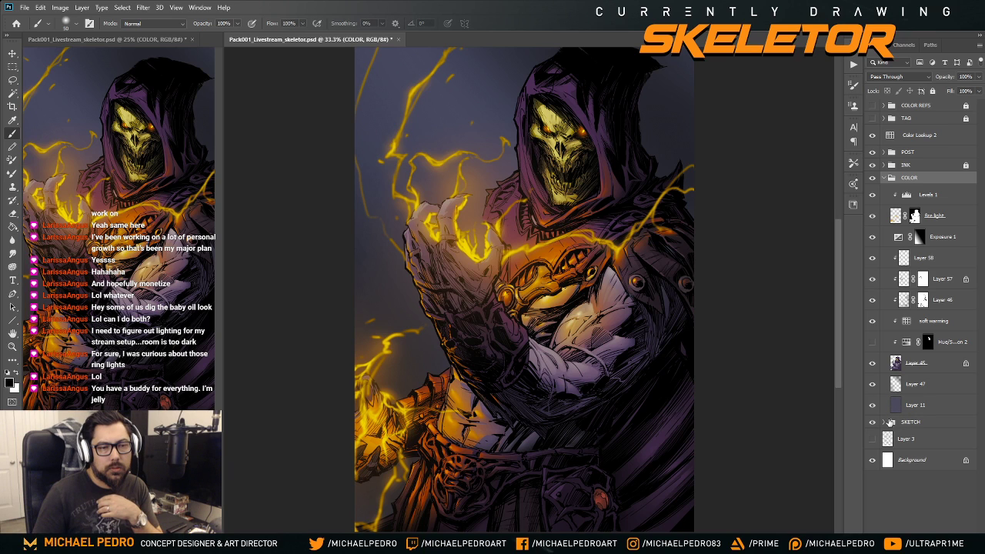
left_click(873, 423)
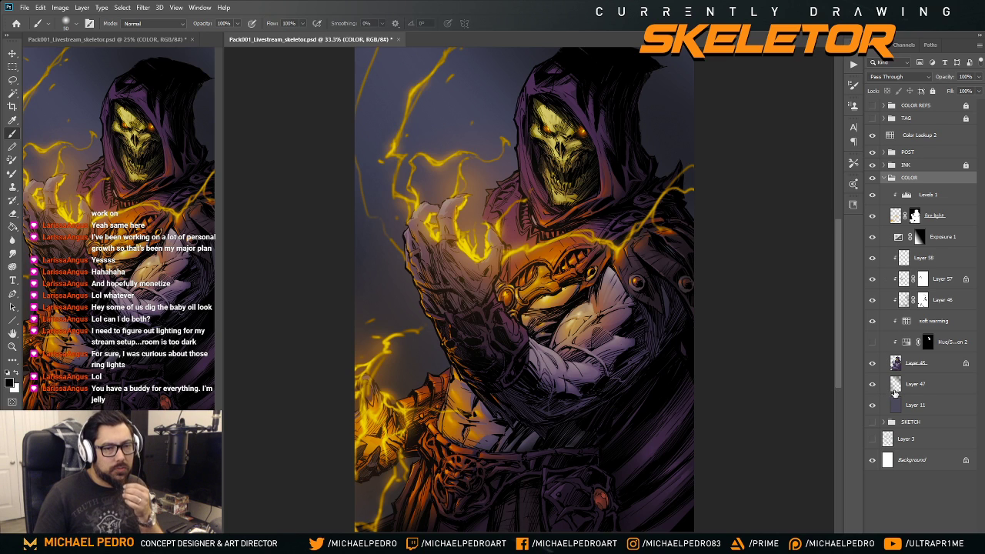
- Group the layers from Levels 1 down to Layer 45 as SKELLY and check the group by toggling its visibility
left_click(948, 195)
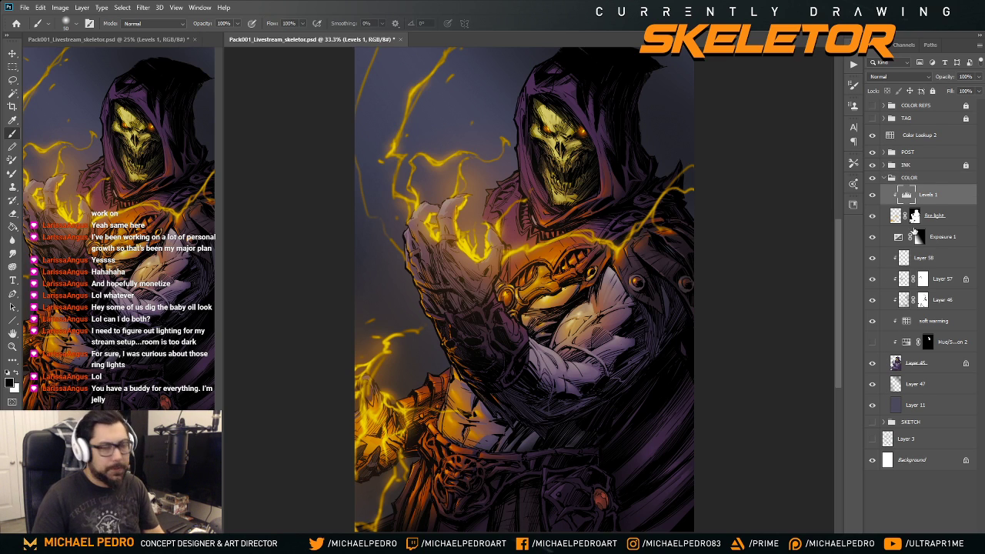
left_click(941, 365, "shift")
key("ctrl+g")
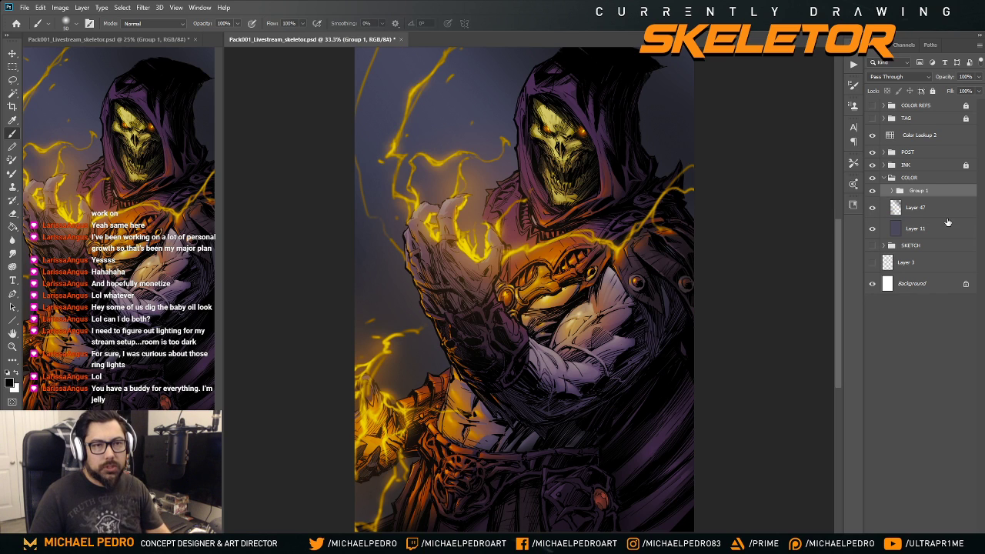
double_click(919, 190)
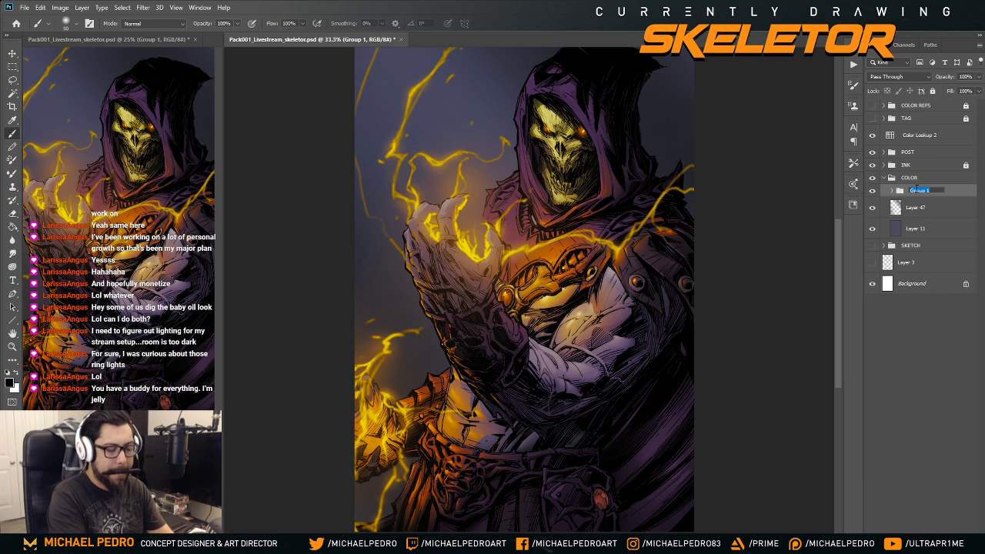
type("SKELLY")
key("Return")
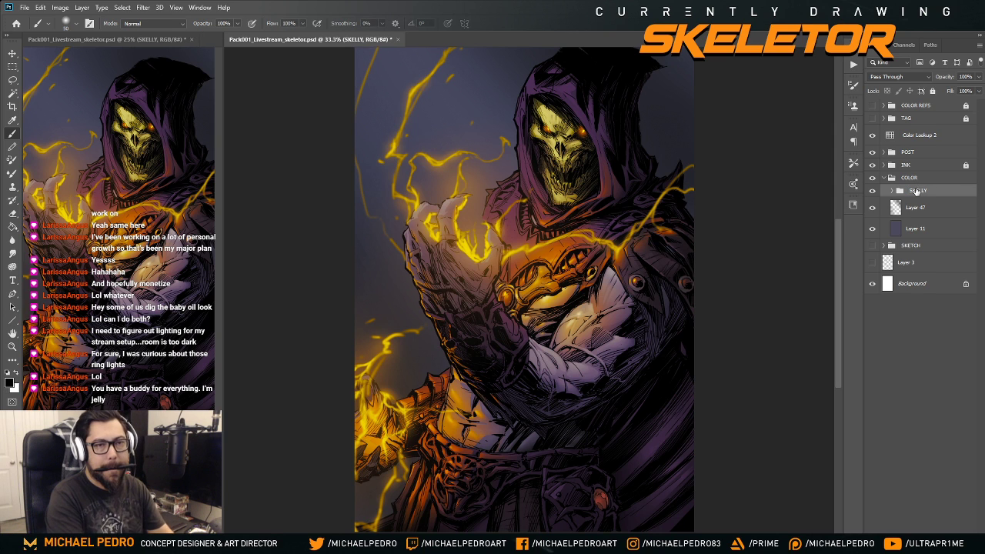
left_click(873, 193)
left_click(873, 191)
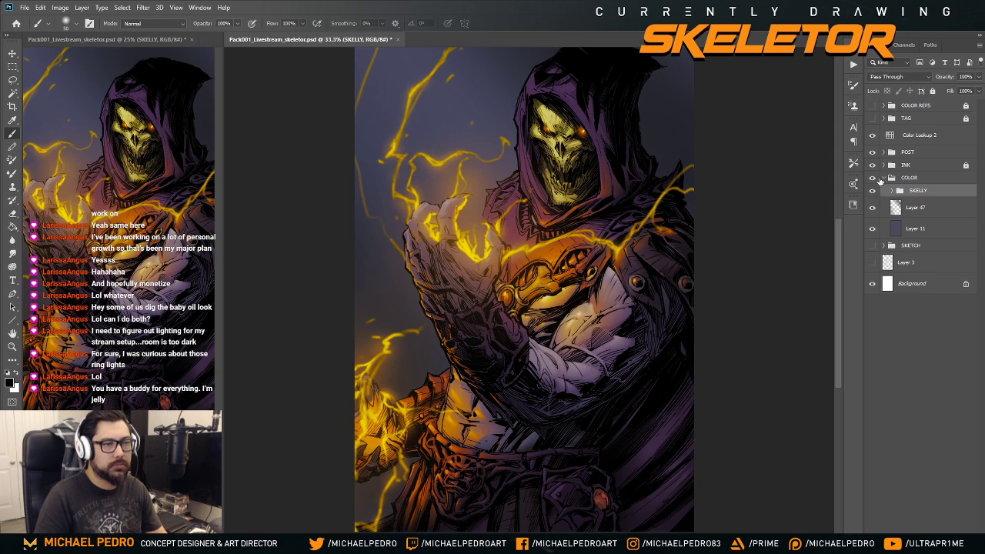
- Group Layer 47 and Layer 11 under the name BCKGRND
left_click(939, 211)
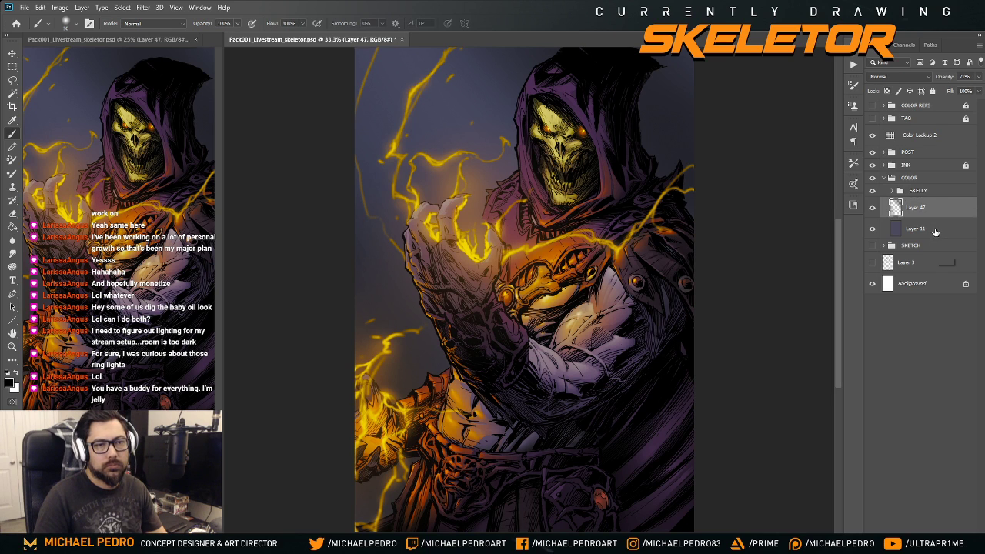
left_click(933, 230, "ctrl")
key("ctrl+g")
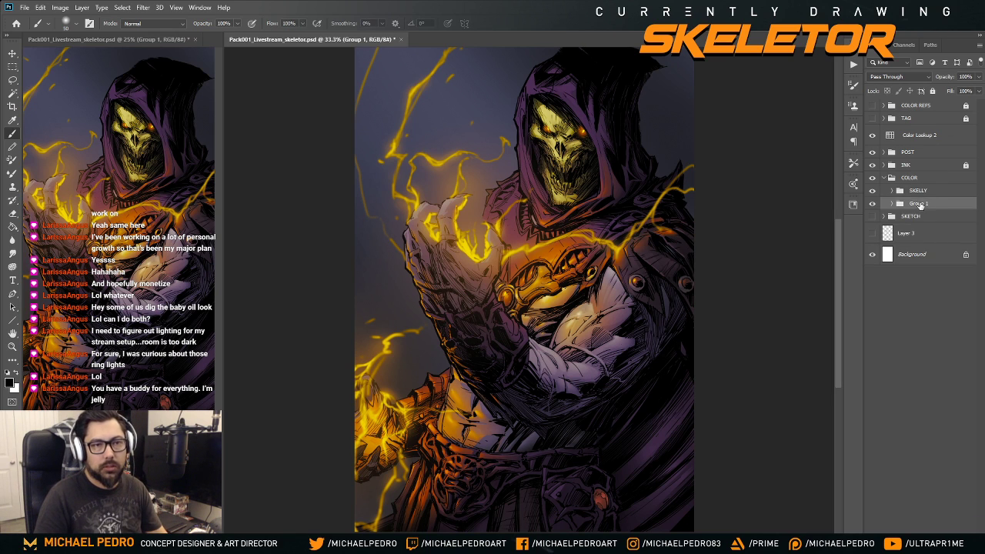
double_click(921, 204)
type("BCKG")
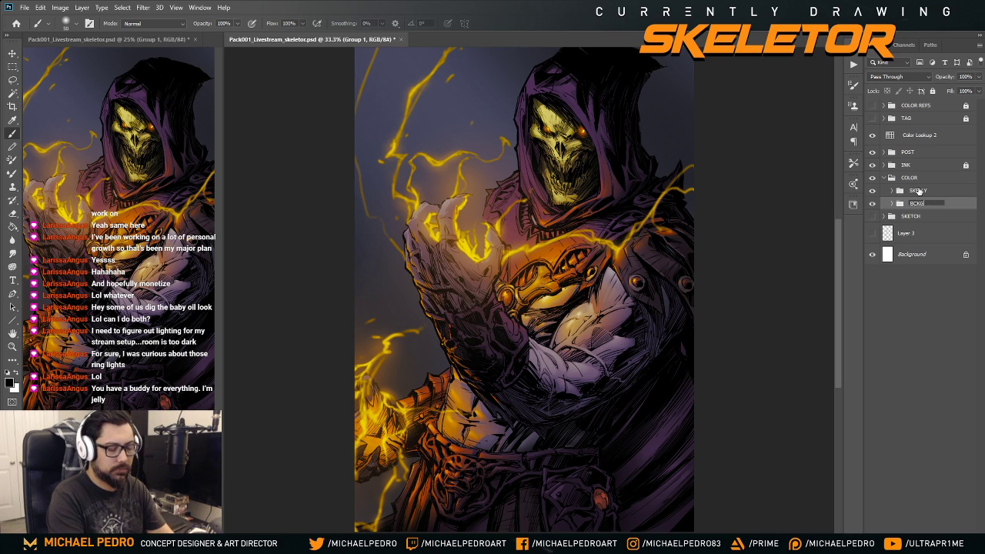
type("RND")
key("Return")
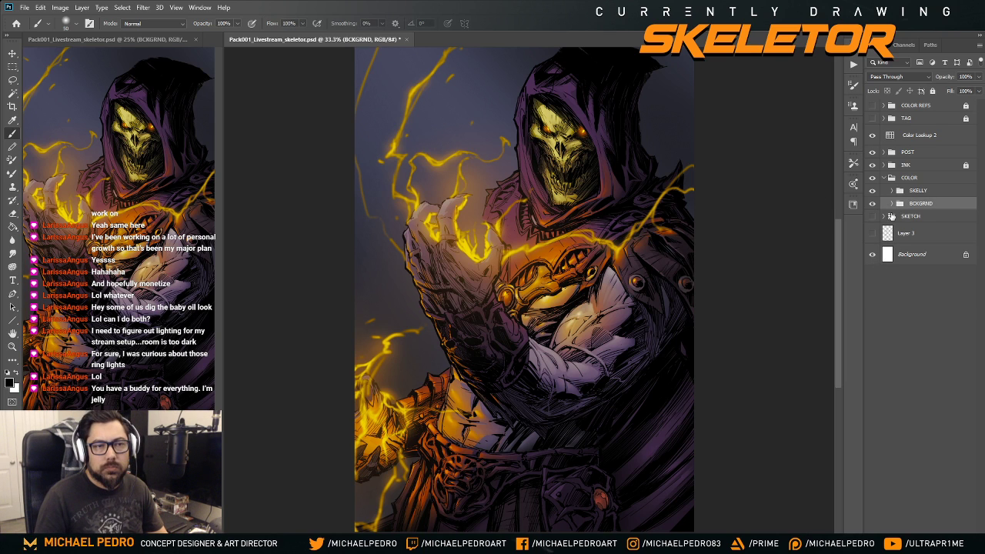
- Hide Layer 47 in the BCKGRND group and add a new empty layer directly above Layer 11
key("alt+bracketleft")
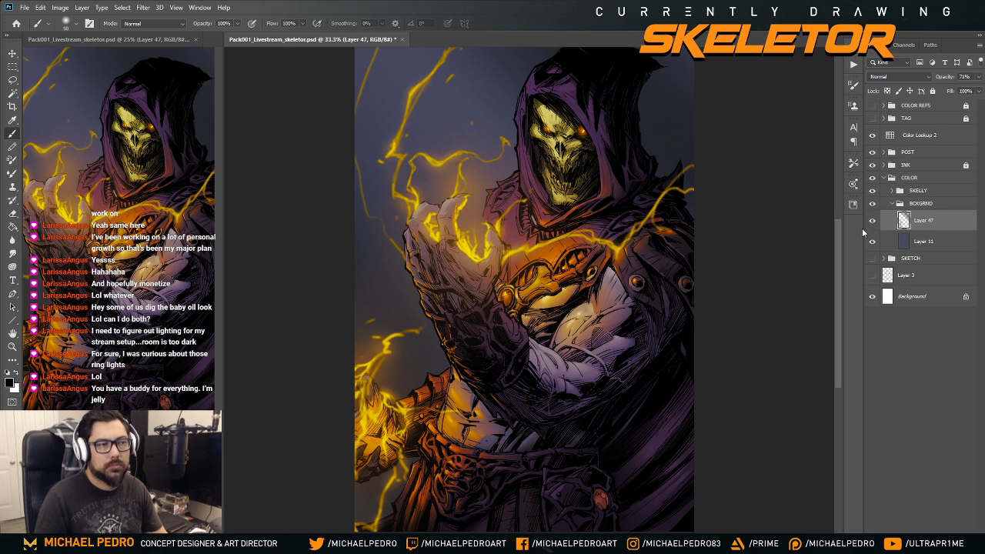
left_click(873, 223)
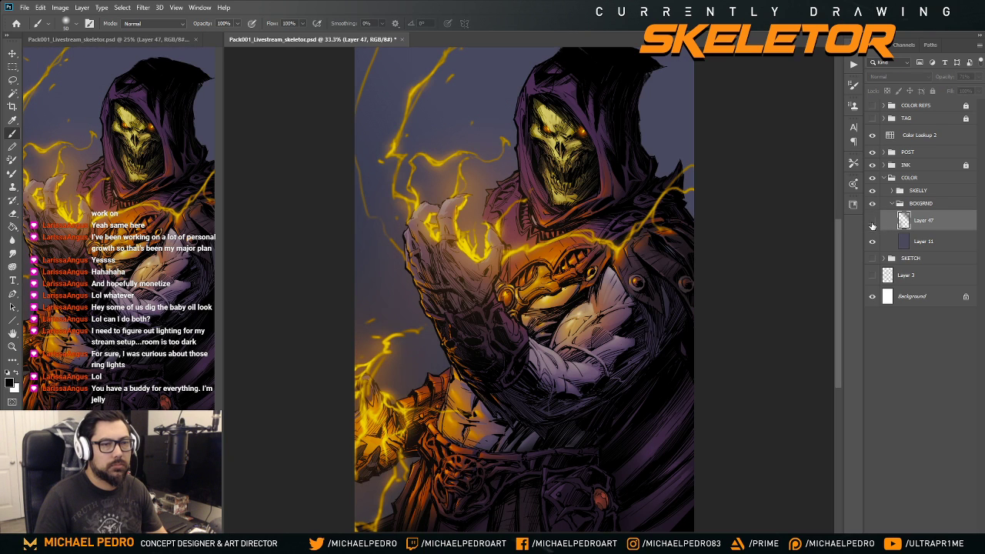
key("ctrl+minus")
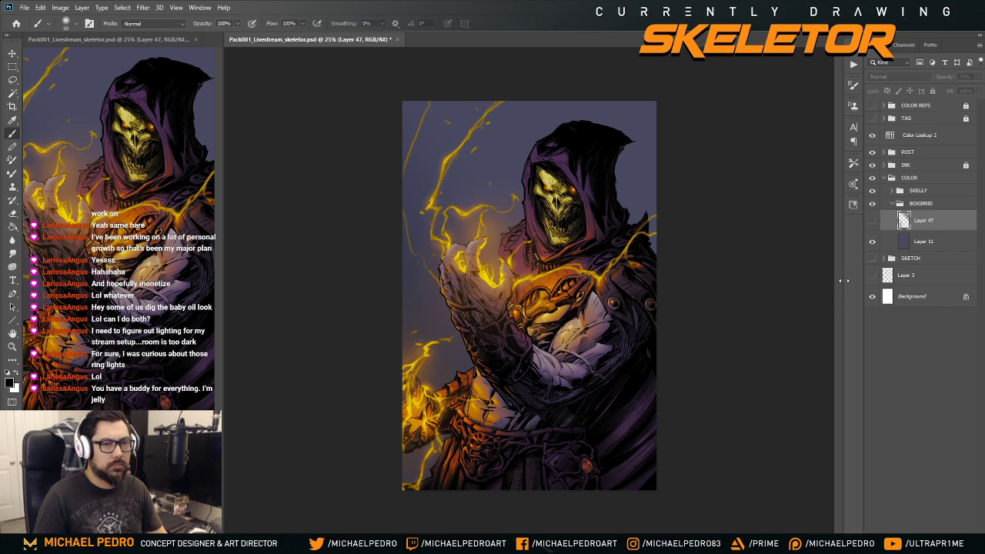
left_click(943, 245)
key("ctrl+shift+alt+n")
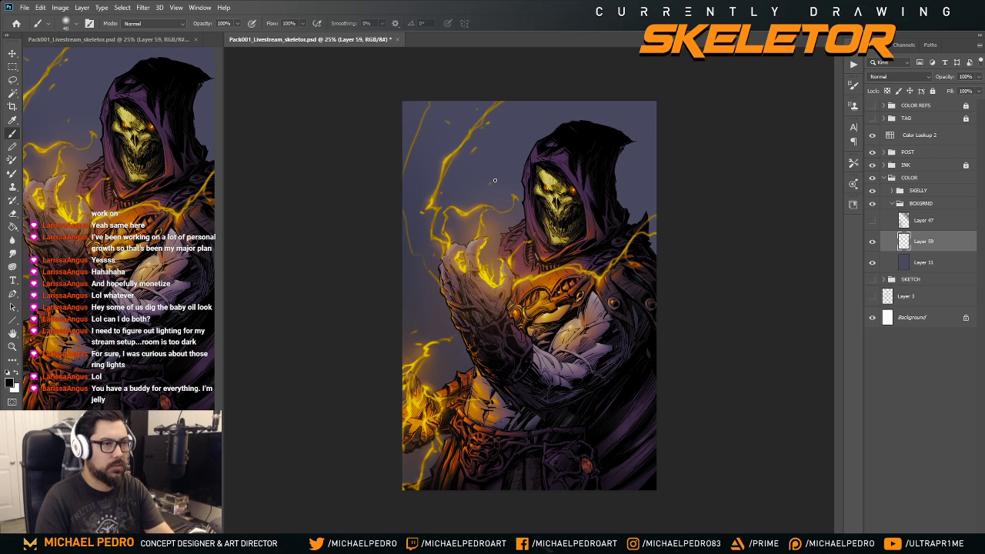
left_click_drag(520, 138, 462, 190)
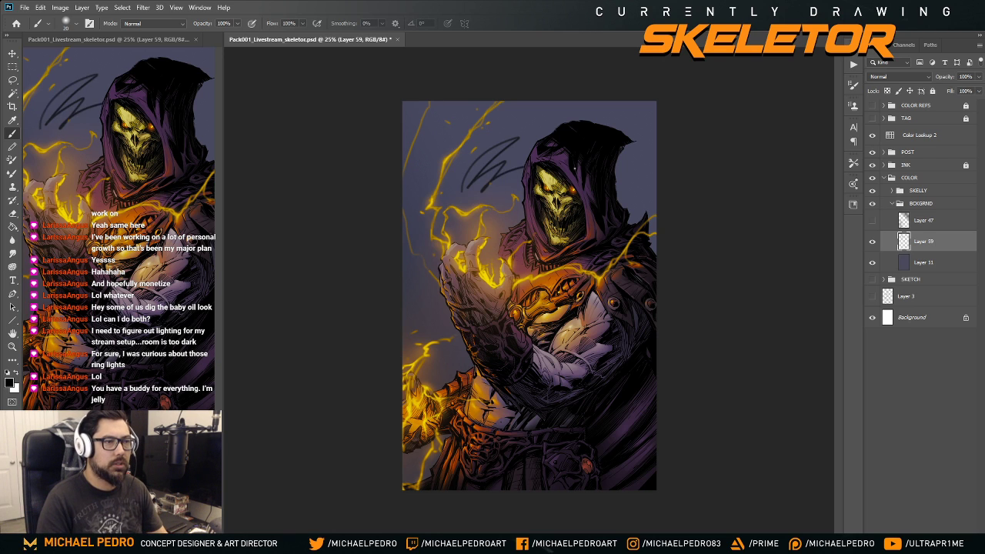
key("ctrl+z")
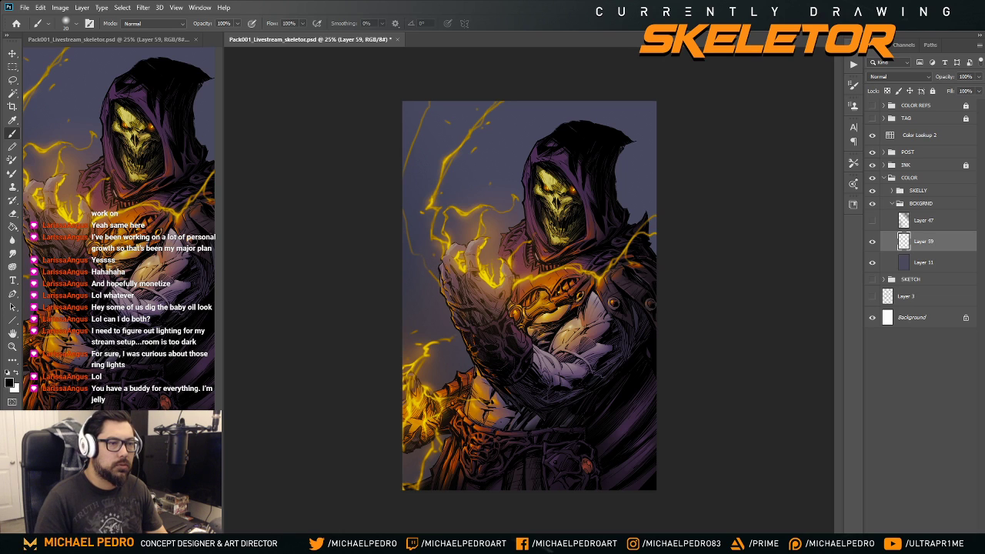
mouse_move(628, 117)
left_mouse_down()
mouse_move(510, 404)
mouse_move(498, 98)
mouse_move(514, 88)
mouse_move(430, 245)
mouse_move(429, 291)
left_mouse_up()
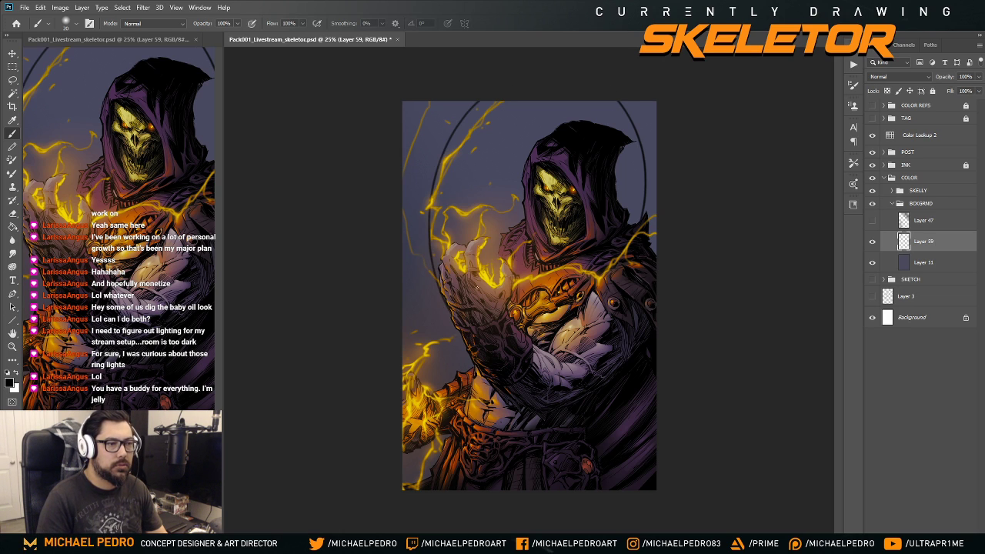
key("ctrl+z")
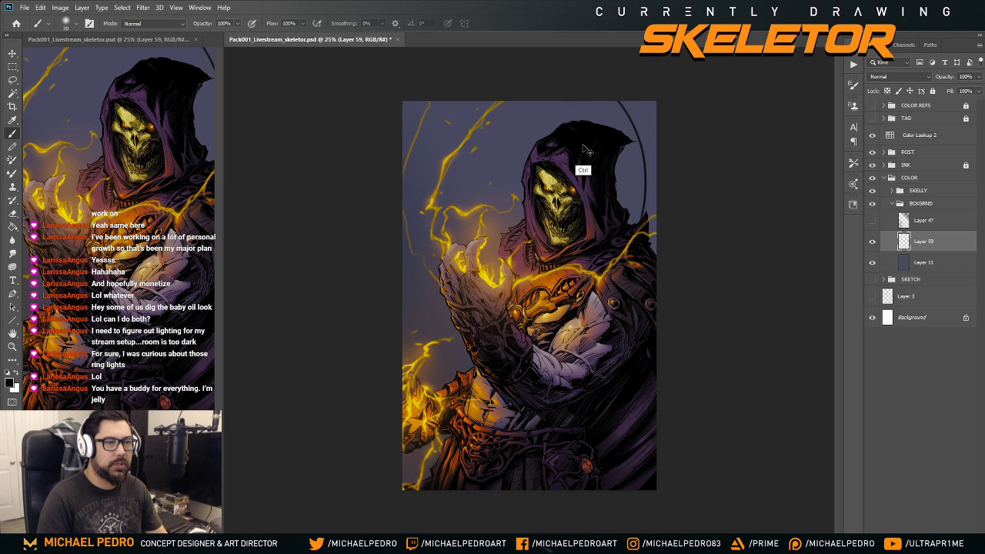
key("ctrl+z")
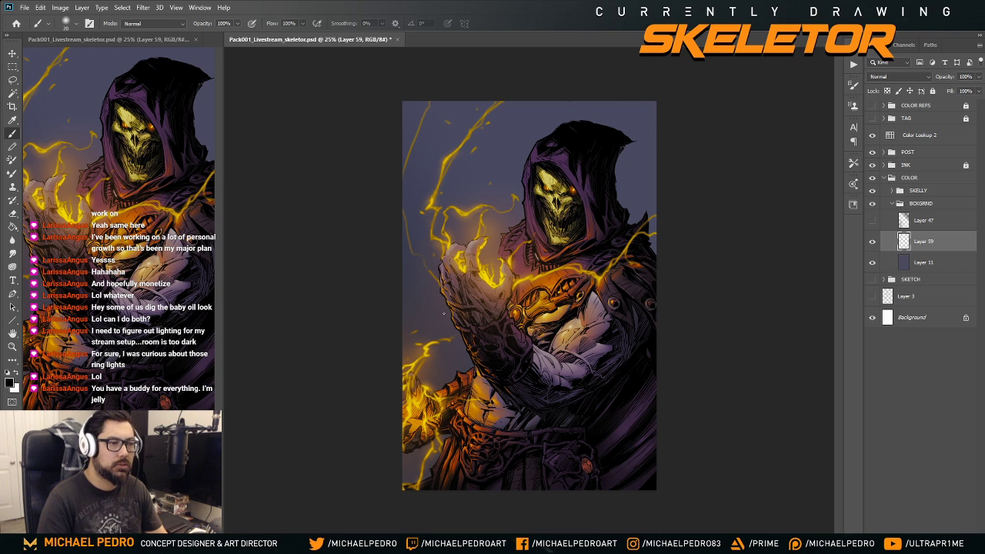
mouse_move(473, 104)
left_mouse_down()
mouse_move(405, 208)
mouse_move(435, 273)
left_mouse_up()
left_click_drag(405, 328, 462, 355)
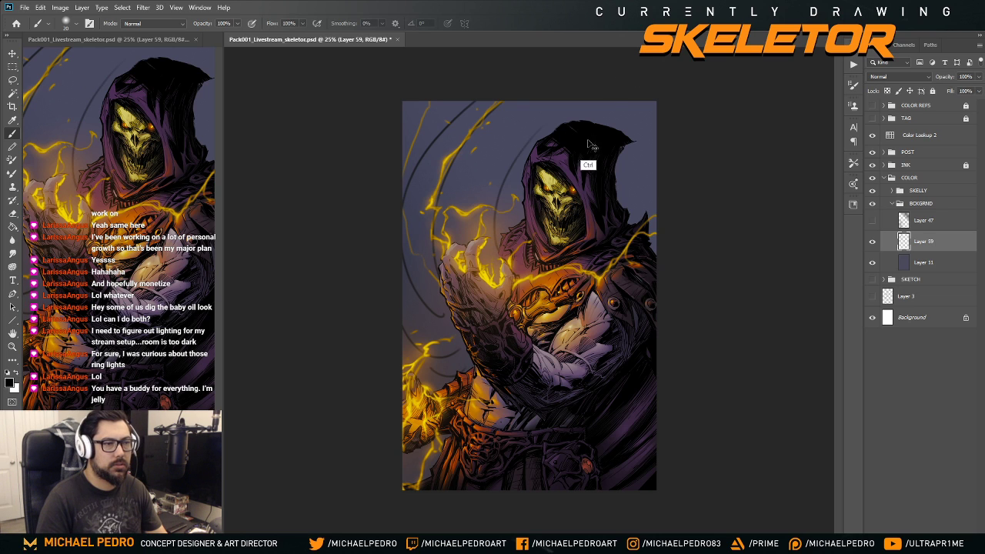
key("ctrl+z")
key("ctrl+z")
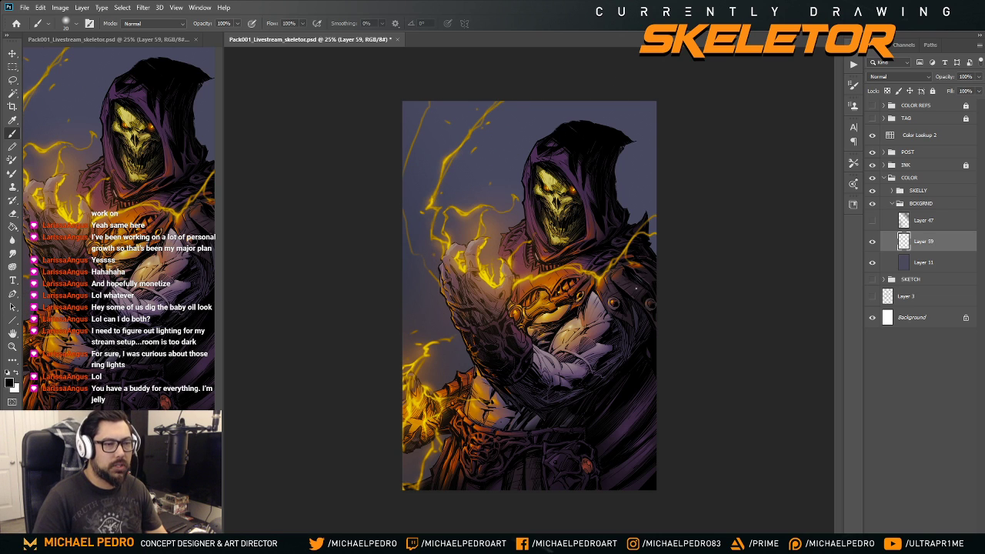
left_click_drag(632, 101, 656, 145)
key("ctrl+z")
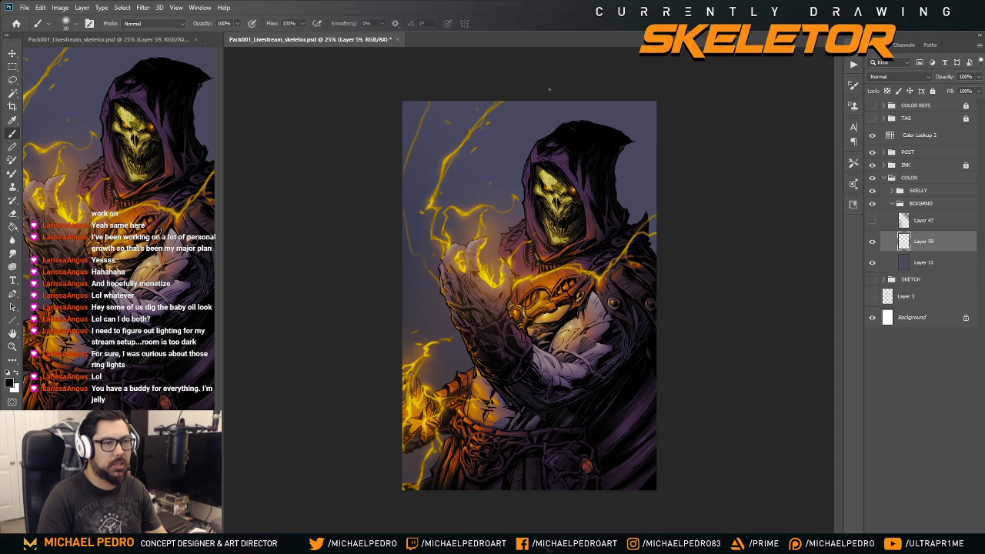
- Sketch a thin dark arc on Layer 59 curving from the canvas's upper edge down behind Skeletor's hood, redrawing it until the curve fits
left_click_drag(601, 101, 625, 206)
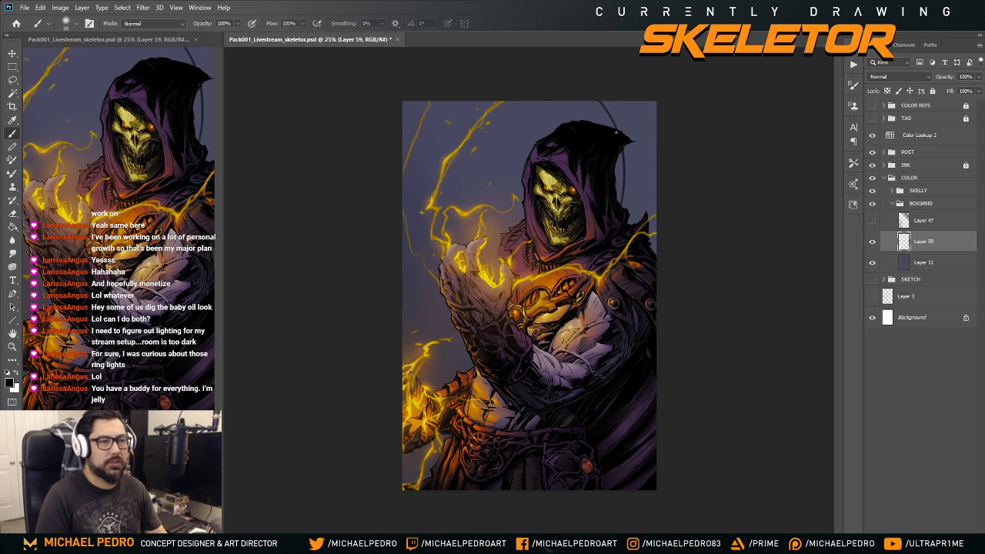
left_click_drag(581, 100, 642, 215)
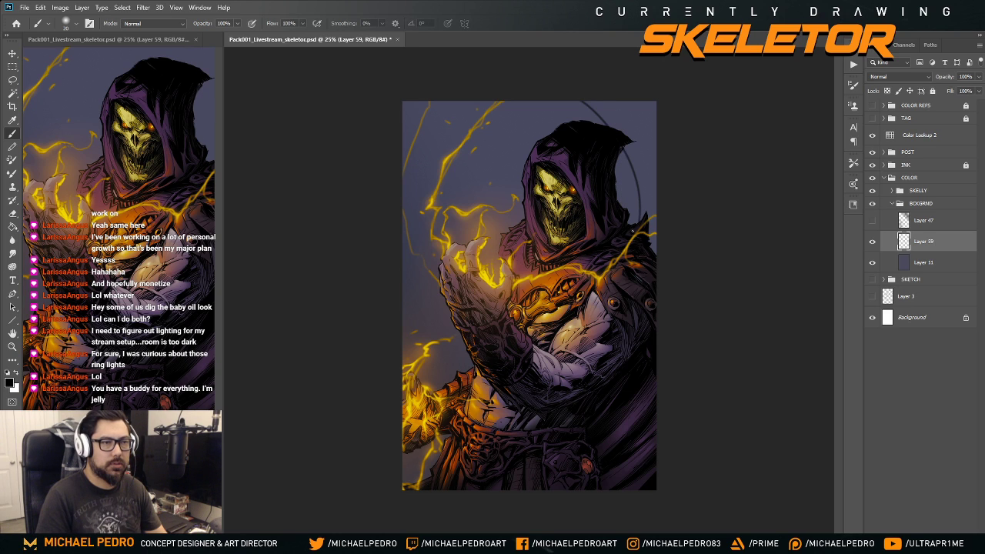
key("ctrl+z")
left_click_drag(585, 101, 627, 217)
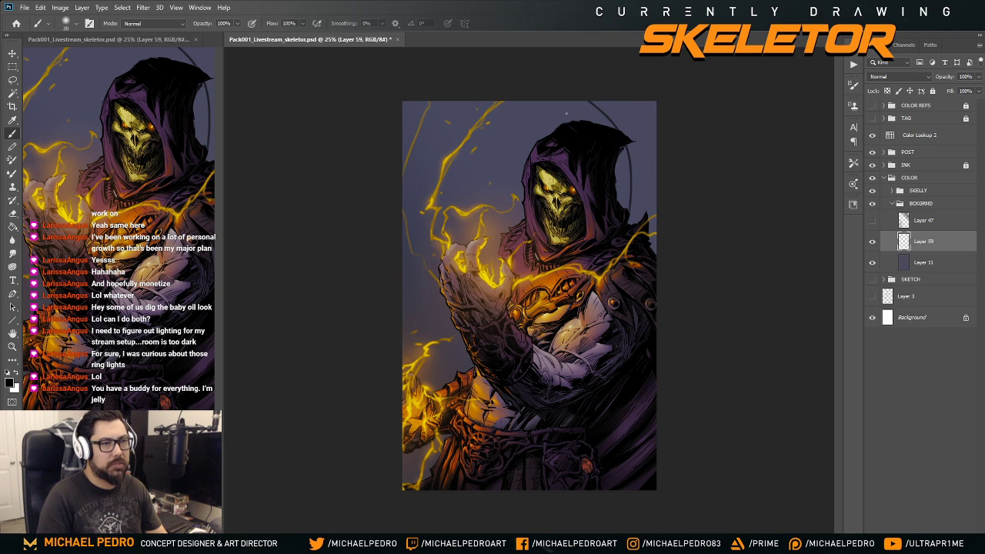
key("ctrl+z")
left_click_drag(574, 101, 622, 210)
key("ctrl+z")
left_click_drag(573, 101, 622, 210)
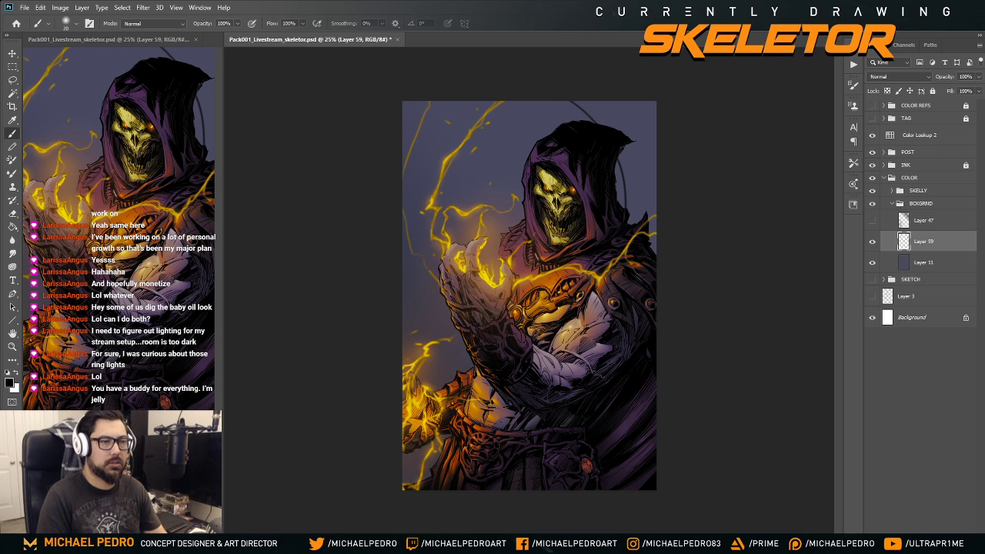
left_click_drag(625, 153, 629, 155)
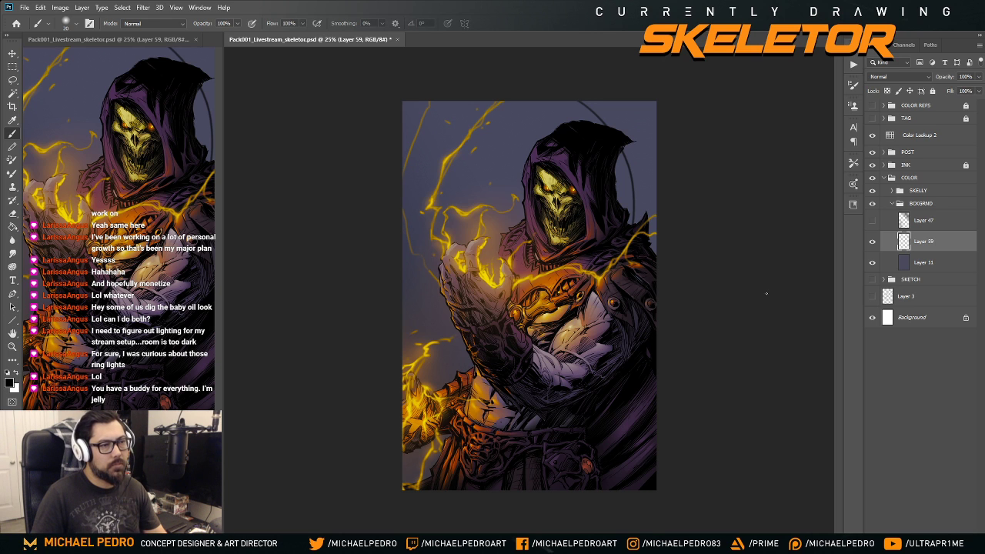
- Flip the canvas horizontally, then slightly narrow and nudge the sketched arc behind the hood
key("ctrl+shift+h")
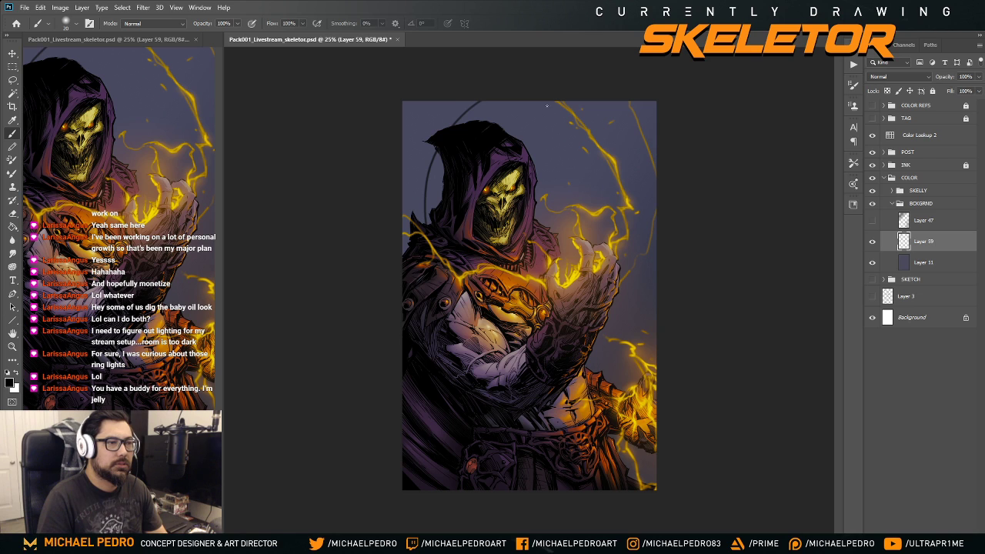
key("ctrl+t")
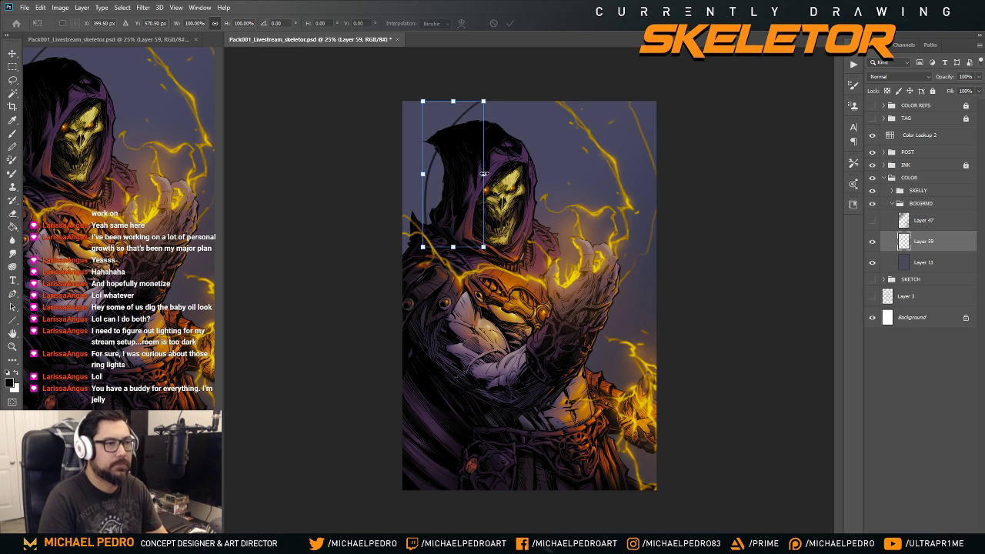
mouse_move(486, 174)
left_mouse_down()
mouse_move(466, 175)
mouse_move(477, 174)
left_mouse_up()
key("Return")
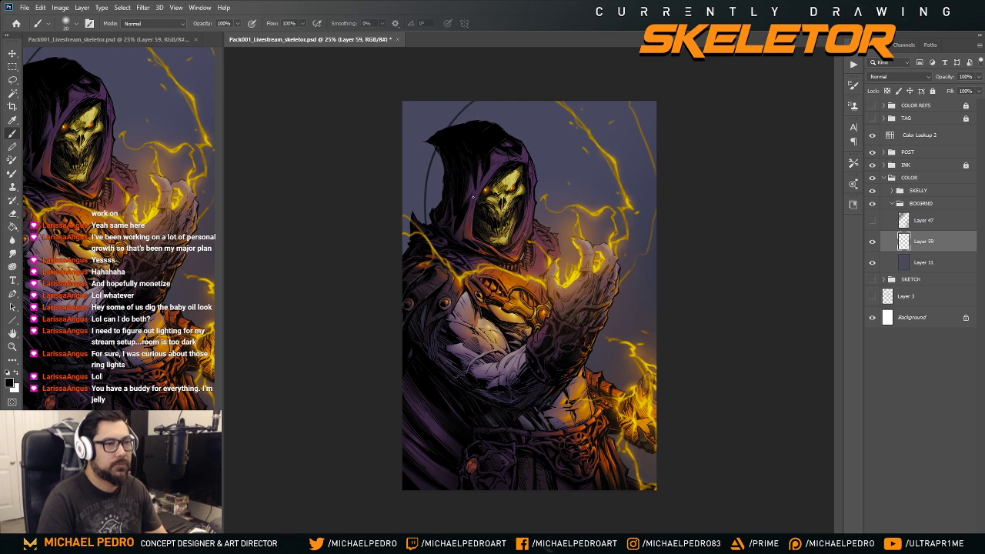
left_click_drag(466, 195, 459, 201)
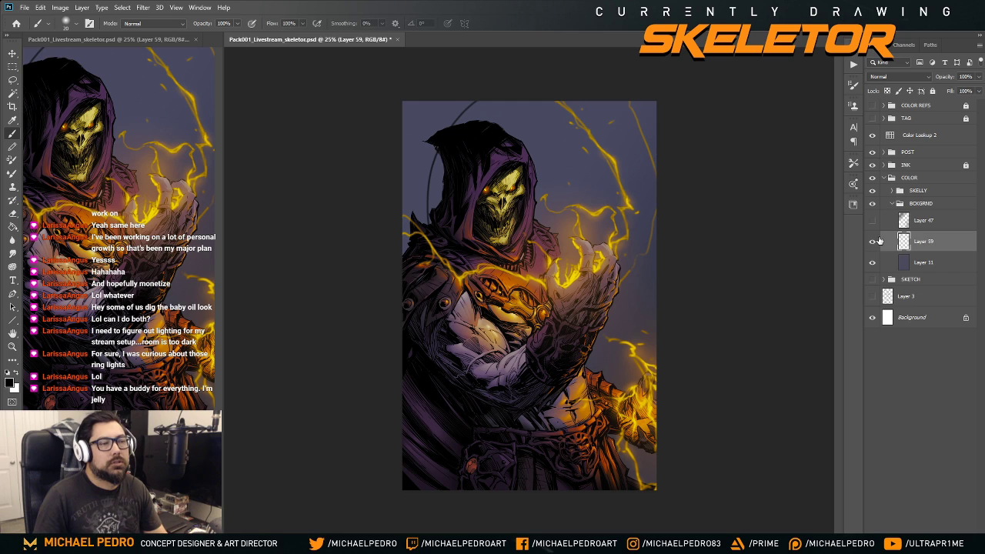
- Add a new empty layer directly above Layer 59 in the BCKGRND group
key("ctrl+shift+alt+n")
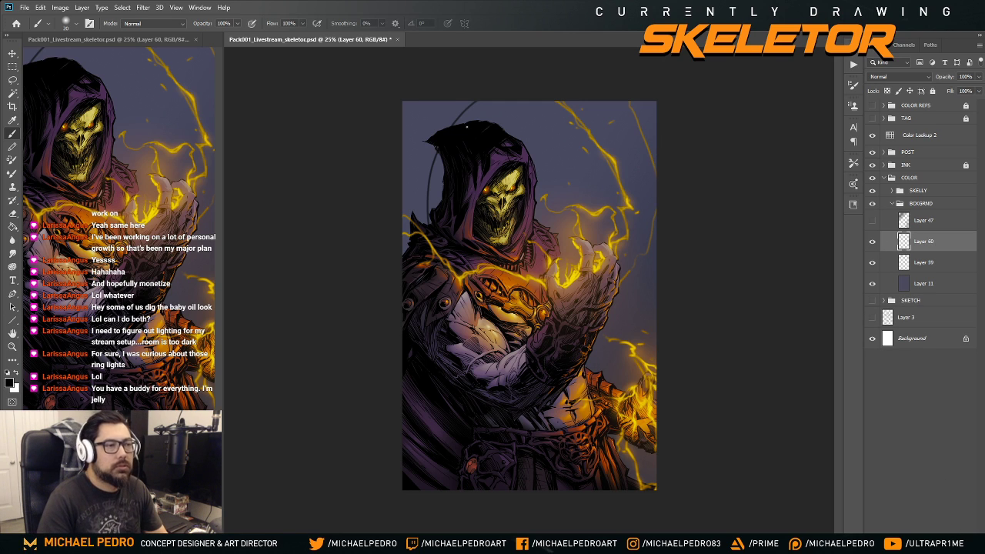
left_click_drag(462, 105, 562, 125)
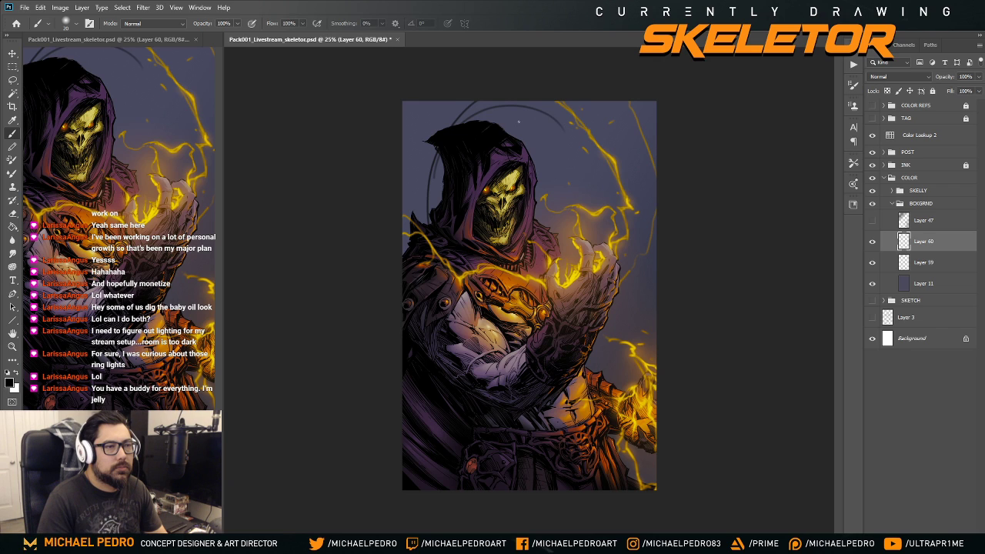
key("ctrl+z")
mouse_move(471, 110)
left_mouse_down()
mouse_move(620, 130)
mouse_move(581, 110)
mouse_move(625, 147)
left_mouse_up()
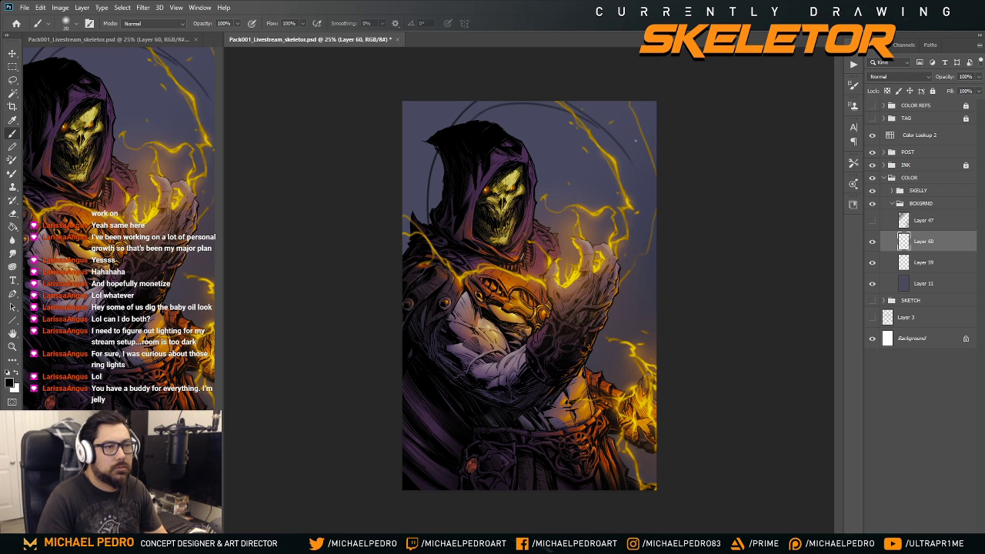
left_click_drag(605, 109, 627, 155)
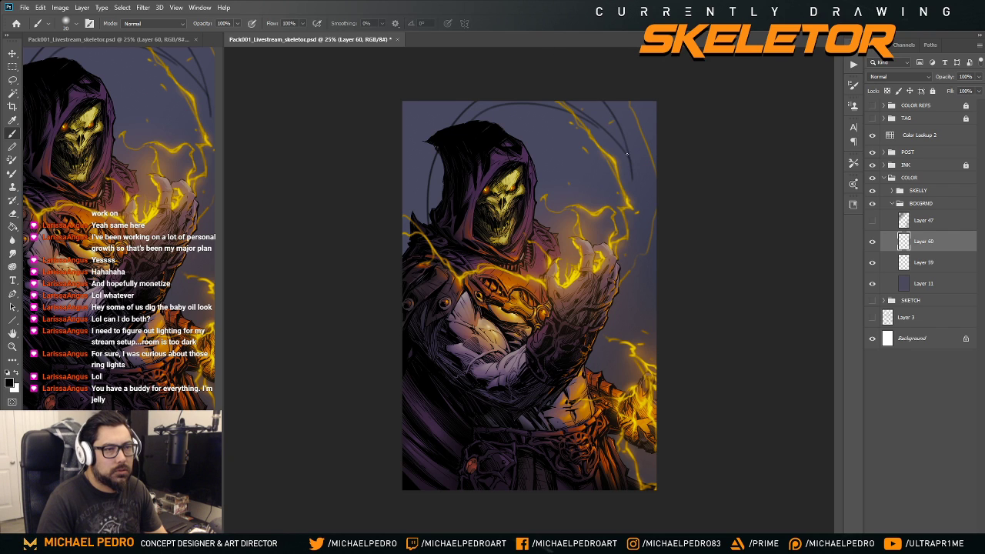
left_click_drag(596, 122, 628, 161)
left_click_drag(613, 102, 640, 203)
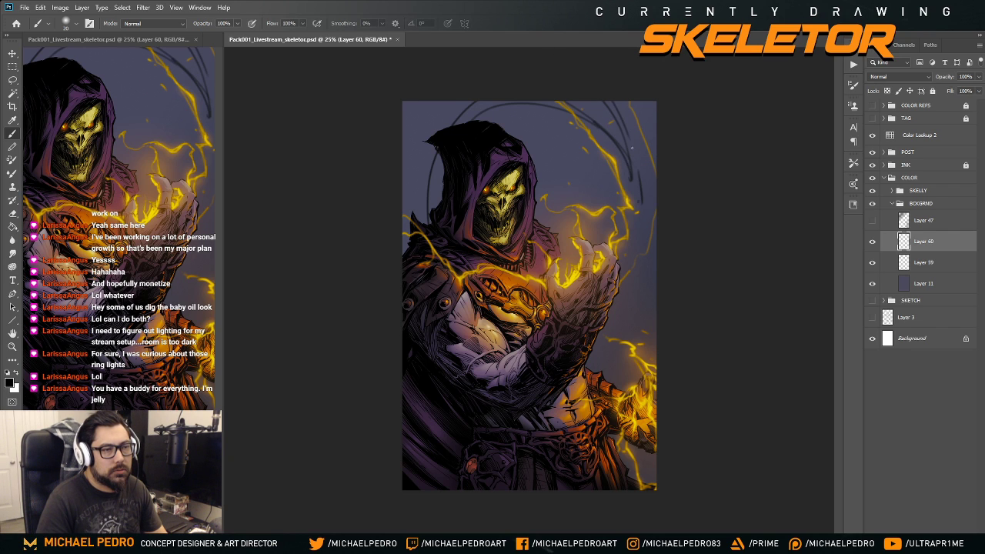
left_click_drag(631, 140, 641, 212)
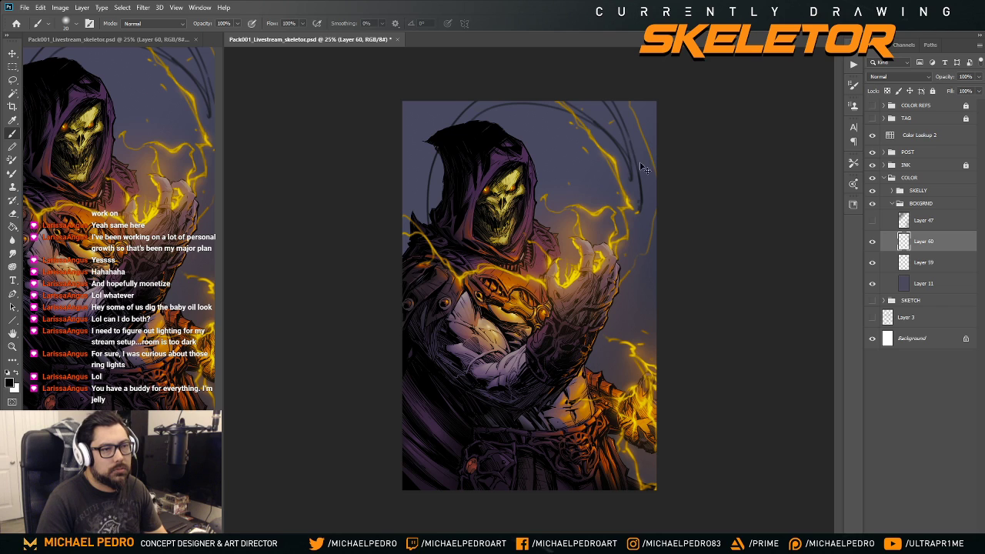
mouse_move(618, 100)
left_mouse_down()
mouse_move(630, 129)
mouse_move(639, 127)
mouse_move(639, 171)
left_mouse_up()
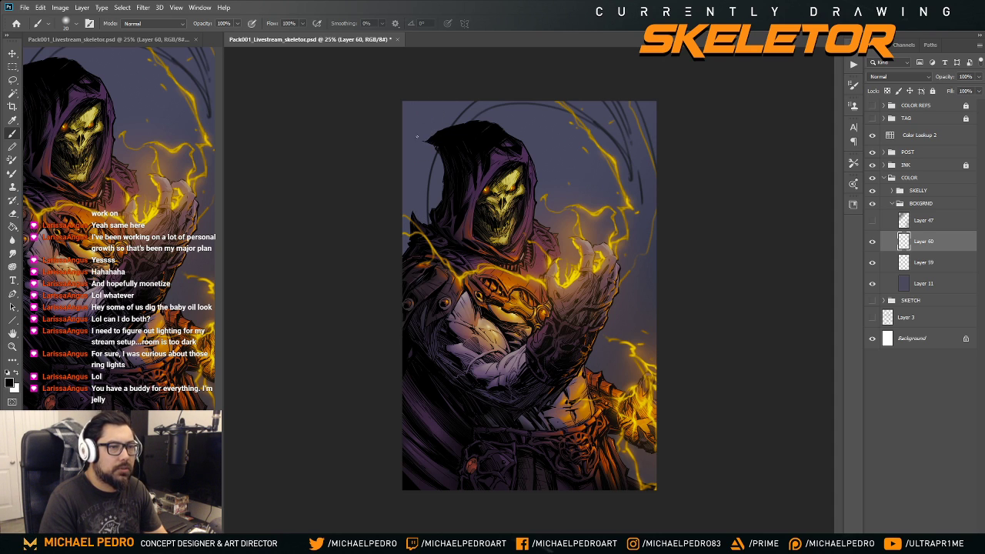
left_click_drag(429, 107, 429, 229)
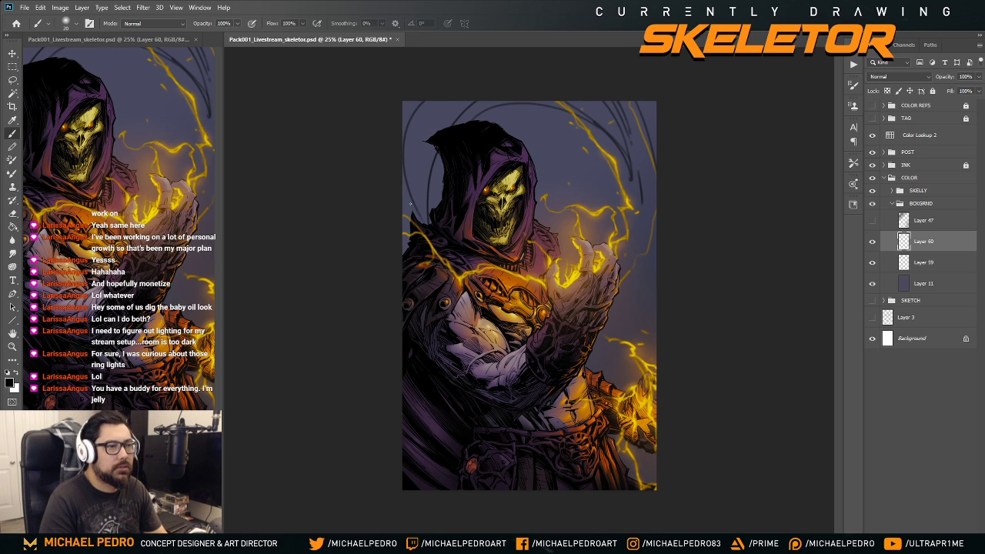
key("ctrl+z")
left_click_drag(408, 158, 415, 103)
left_click_drag(406, 234, 406, 217)
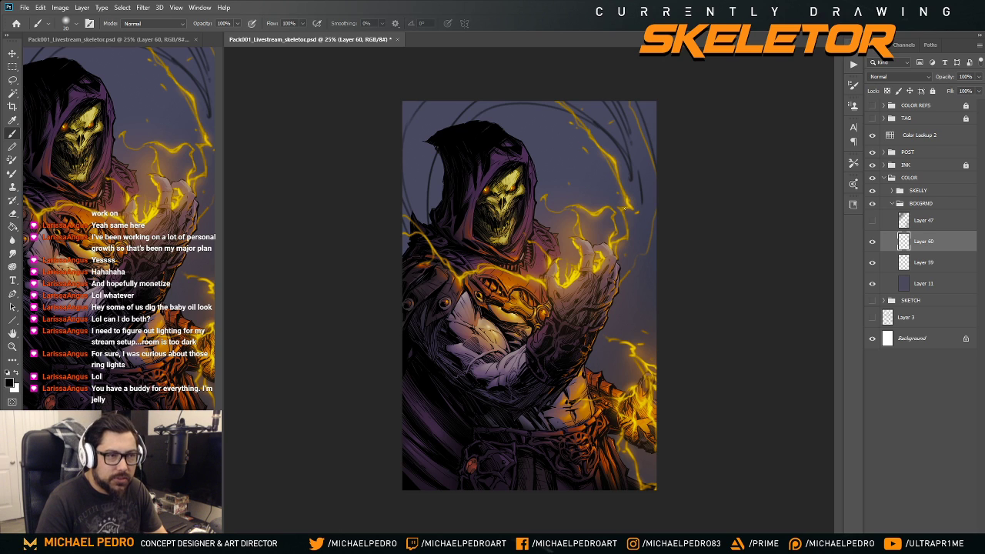
mouse_move(561, 138)
left_mouse_down()
mouse_move(633, 229)
mouse_move(639, 254)
left_mouse_up()
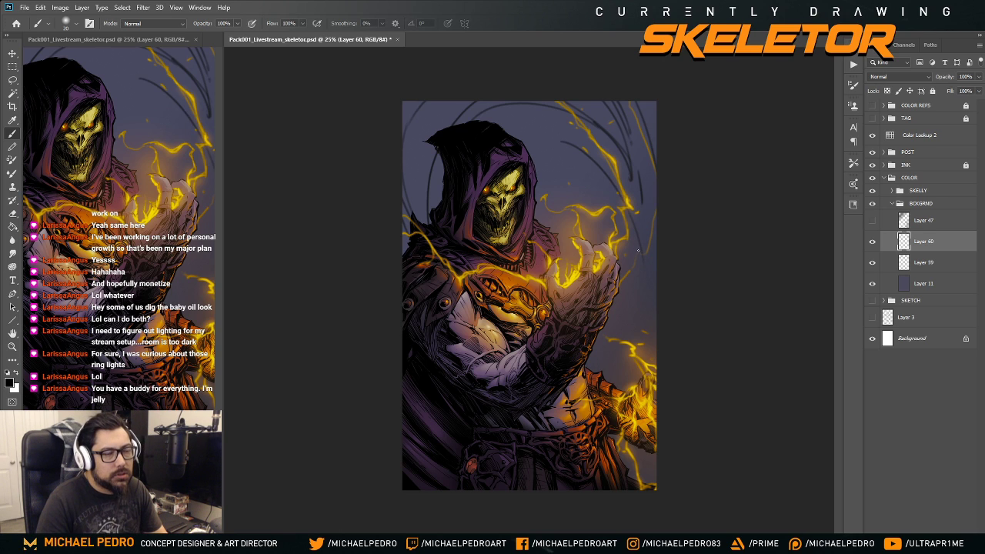
key("ctrl+z")
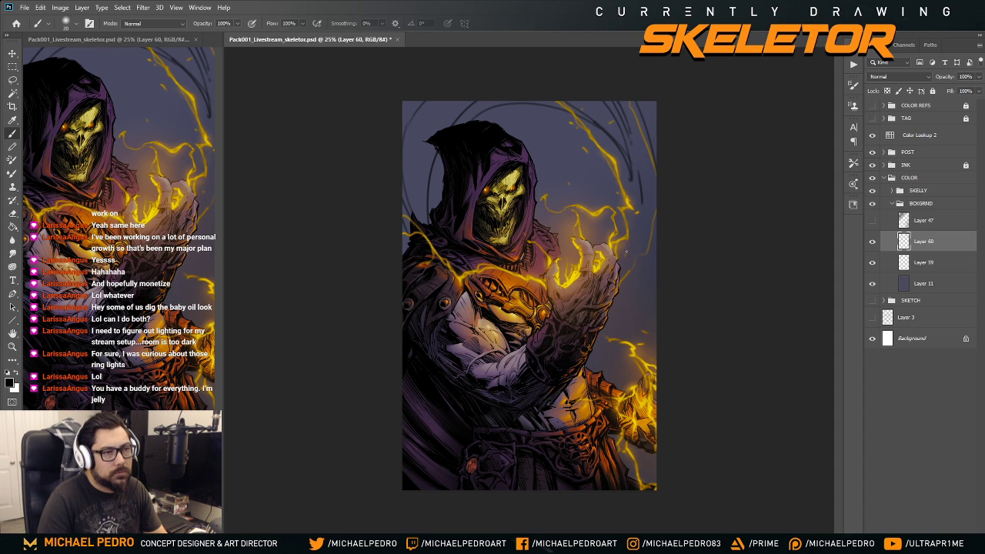
key("ctrl+z")
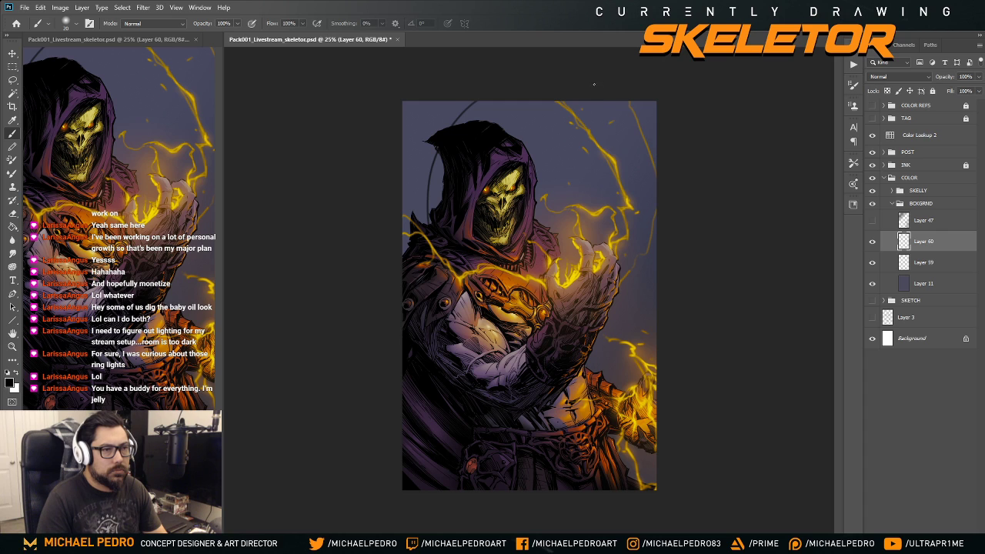
key("ctrl+z")
key("ctrl+z")
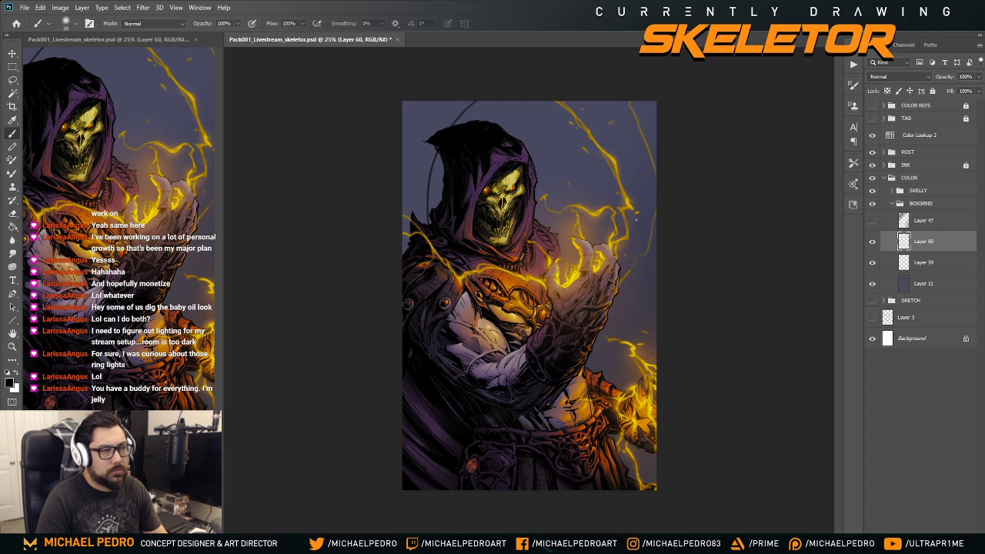
- Hide Layer 59 with the sketched arc
left_click(872, 263)
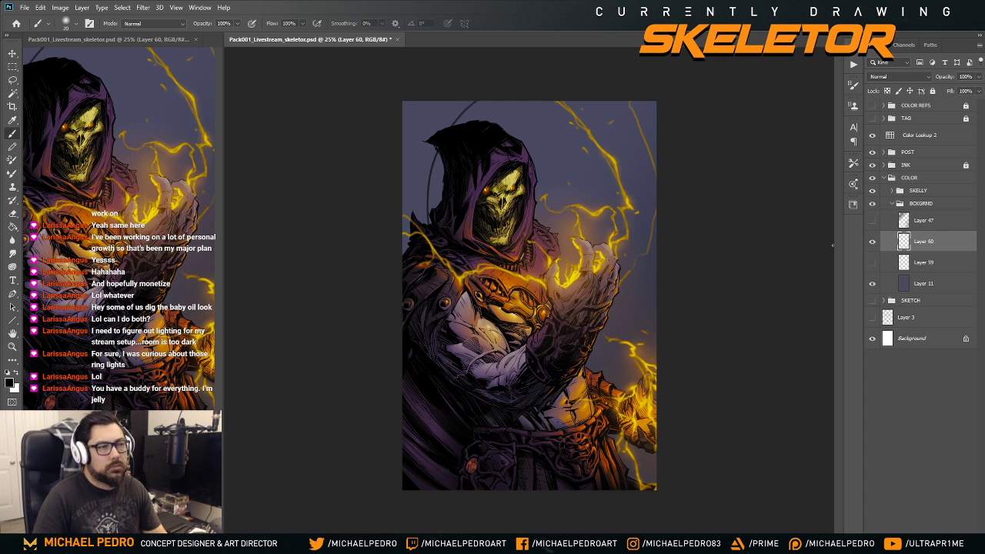
key("l")
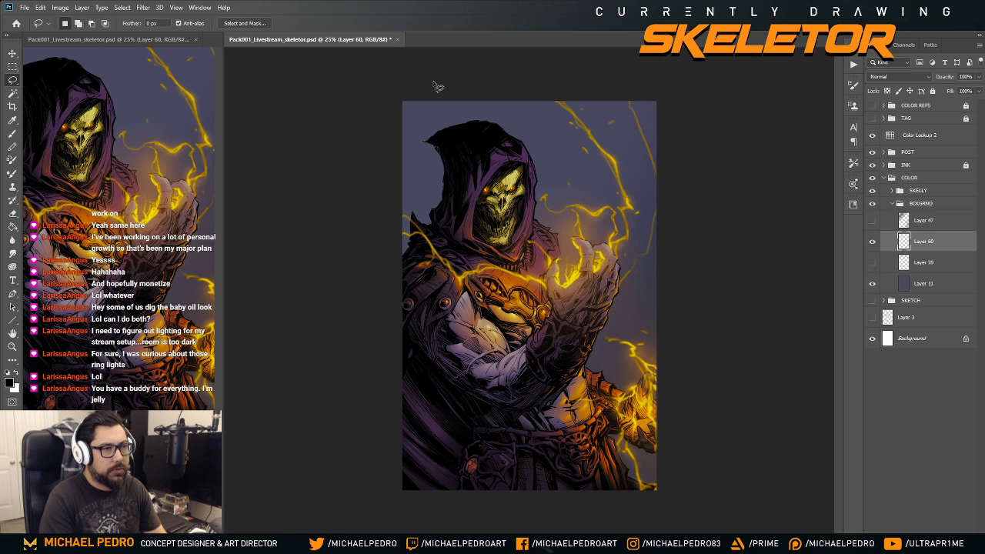
mouse_move(436, 102)
left_mouse_down()
mouse_move(485, 289)
mouse_move(396, 98)
left_mouse_up()
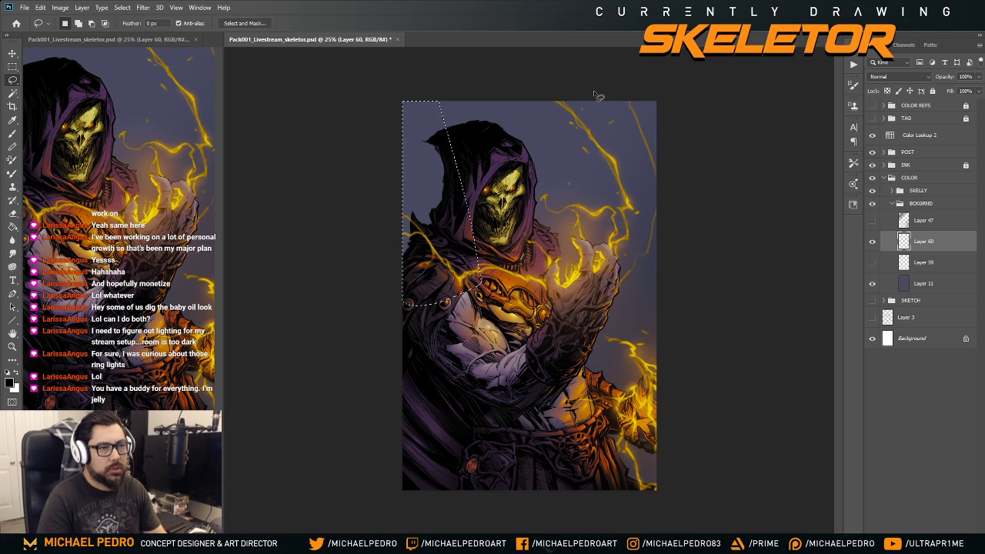
key("shift")
mouse_move(599, 86)
left_mouse_down()
mouse_move(681, 453)
mouse_move(693, 48)
left_mouse_up()
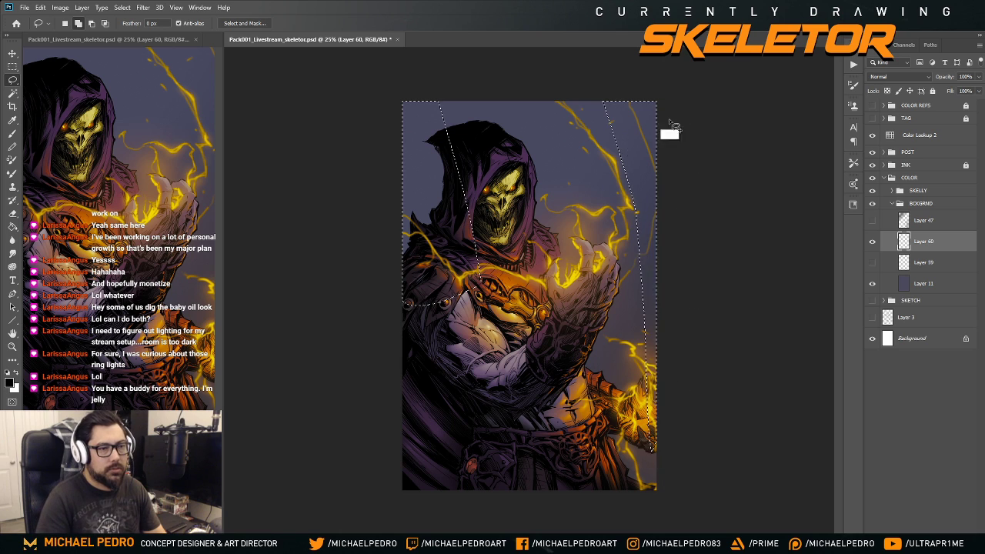
key("shift")
mouse_move(585, 96)
left_mouse_down()
mouse_move(622, 247)
mouse_move(627, 215)
mouse_move(593, 68)
mouse_move(625, 223)
mouse_move(622, 115)
mouse_move(643, 224)
mouse_move(615, 154)
mouse_move(631, 128)
mouse_move(625, 85)
left_mouse_up()
left_click_drag(441, 98, 460, 169)
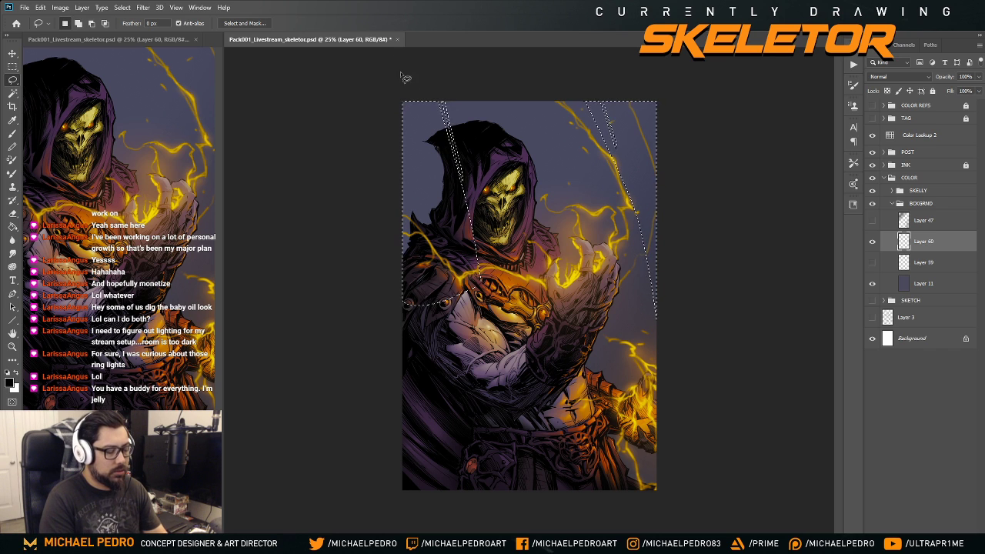
key("g")
left_click(428, 157)
key("ctrl+d")
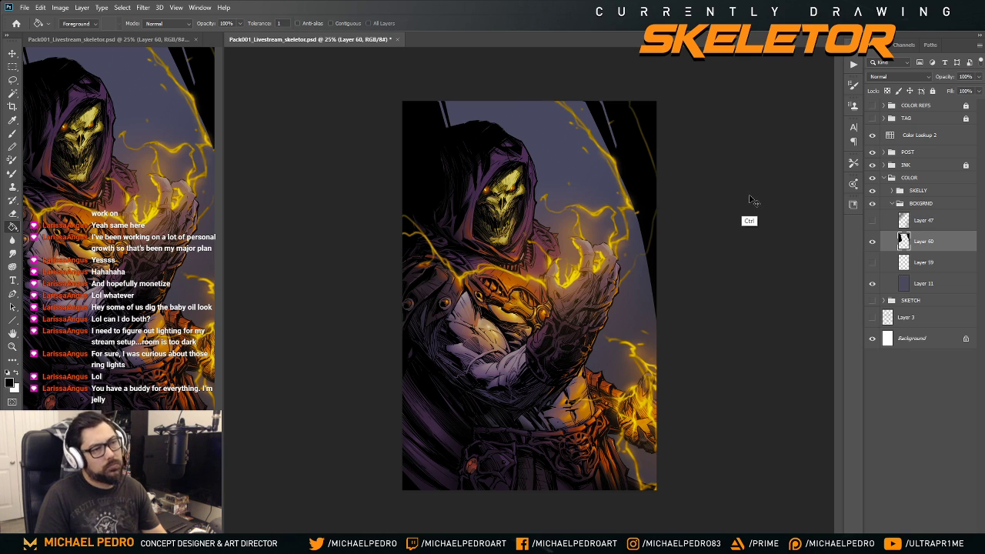
key("ctrl+z")
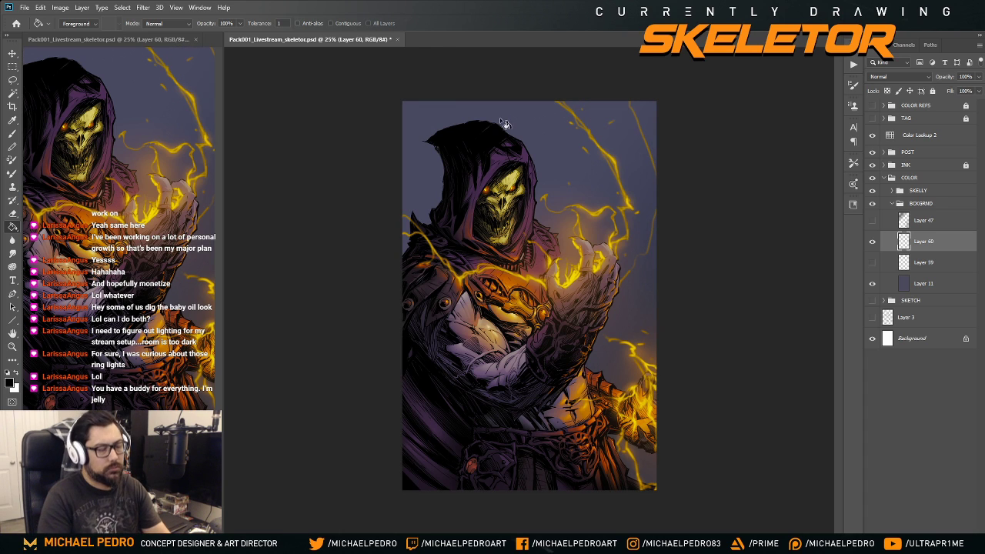
- Lasso a tapering strip along the canvas's upper left edge beside the hood and fill it with black on Layer 60
key("l")
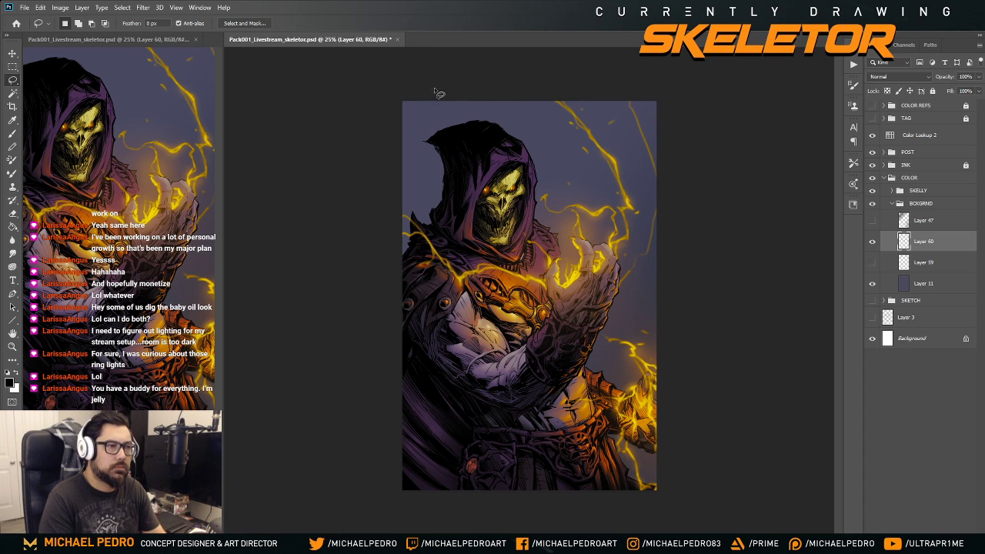
mouse_move(436, 94)
left_mouse_down()
mouse_move(458, 253)
mouse_move(403, 270)
mouse_move(401, 82)
left_mouse_up()
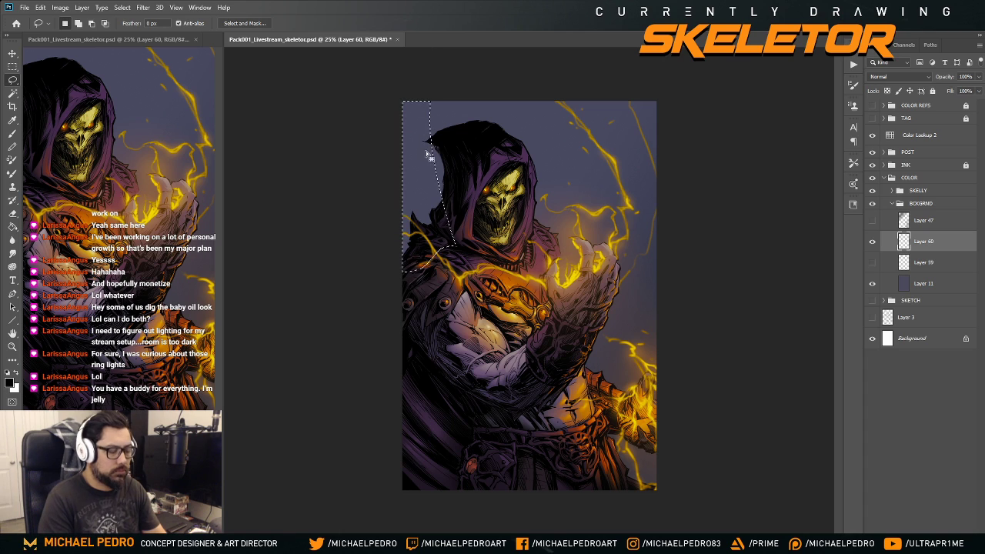
key("g")
left_click(402, 149)
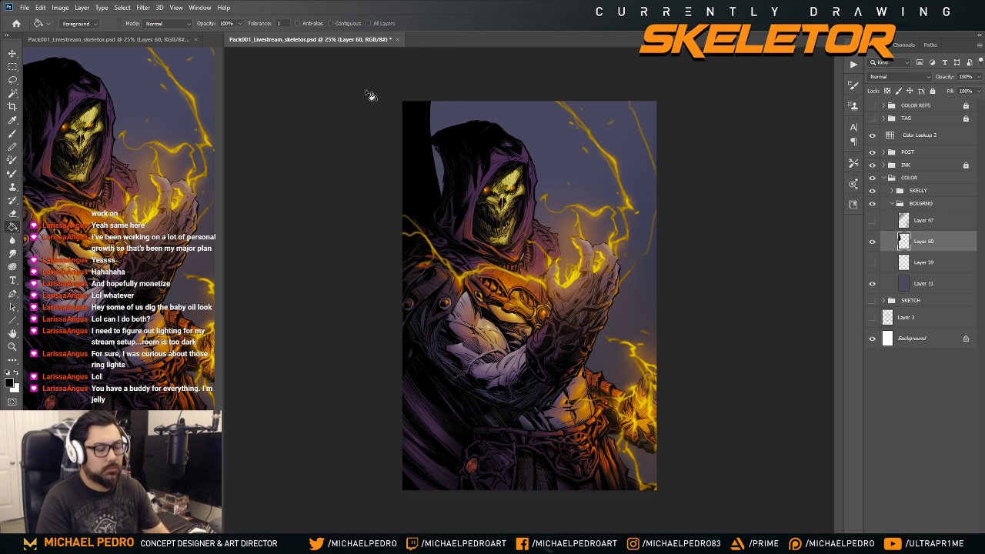
- Nudge Layer 60's black strip right toward the hood, then widen it to reach the canvas's left edge
key("ctrl+minus")
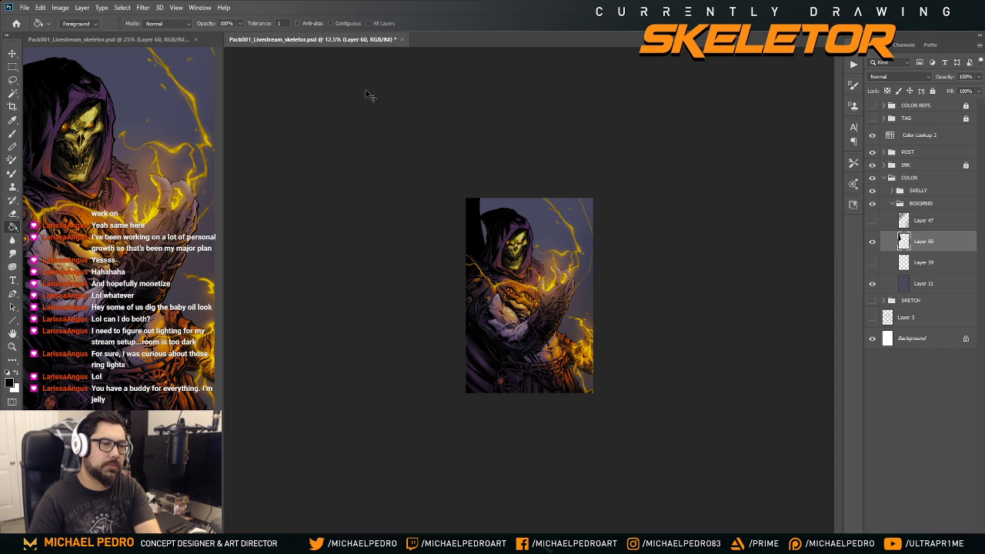
key("ctrl+plus")
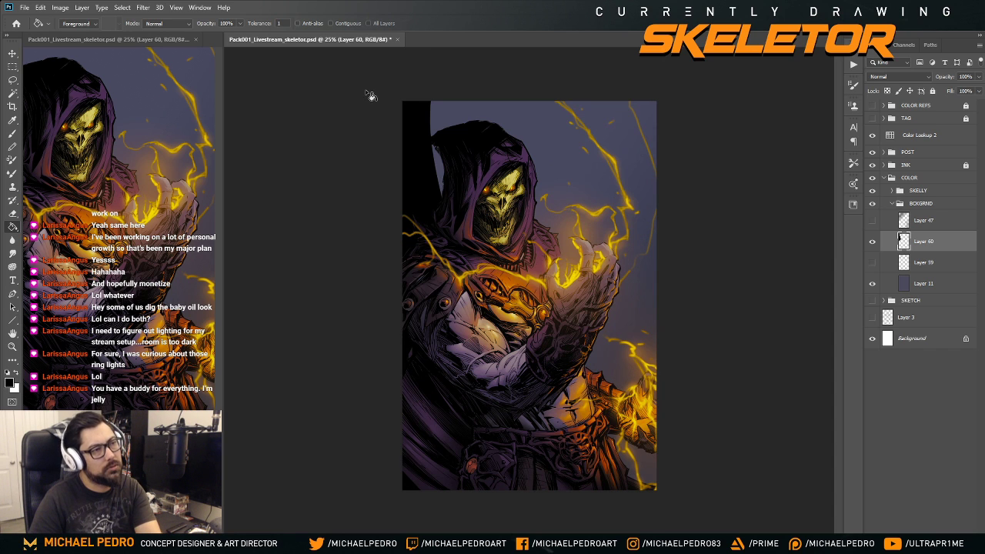
key("ctrl+shift+Right")
key("ctrl+shift+Right")
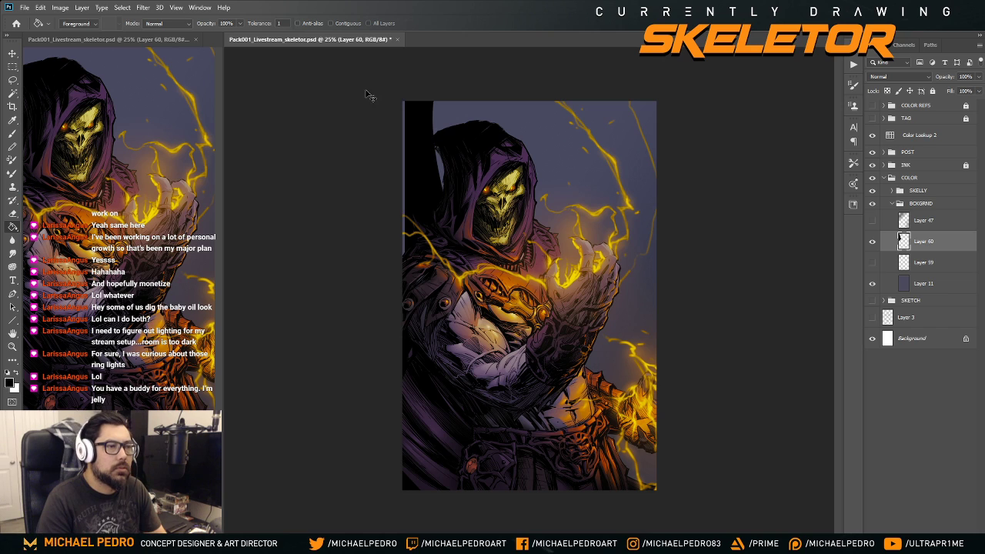
key("ctrl+shift+Left")
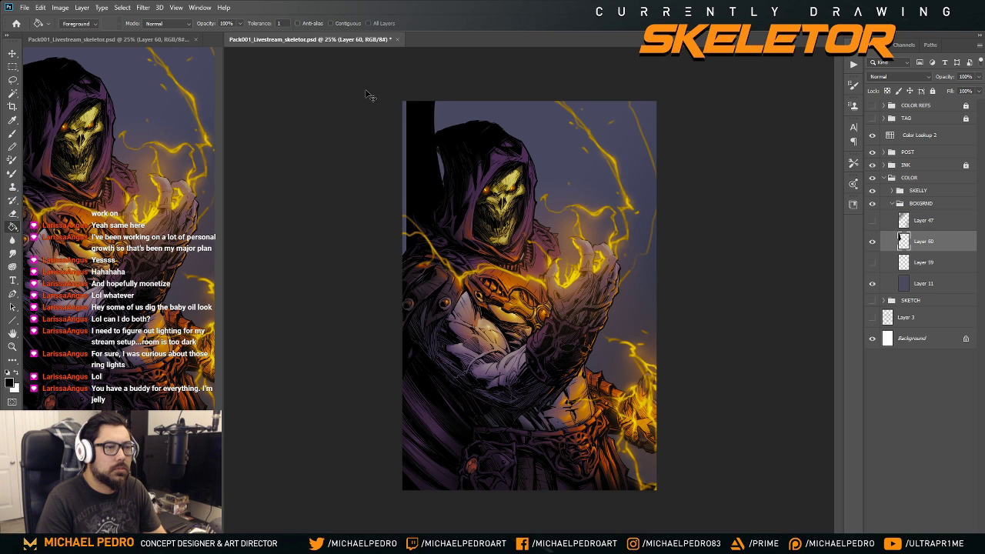
key("ctrl+t")
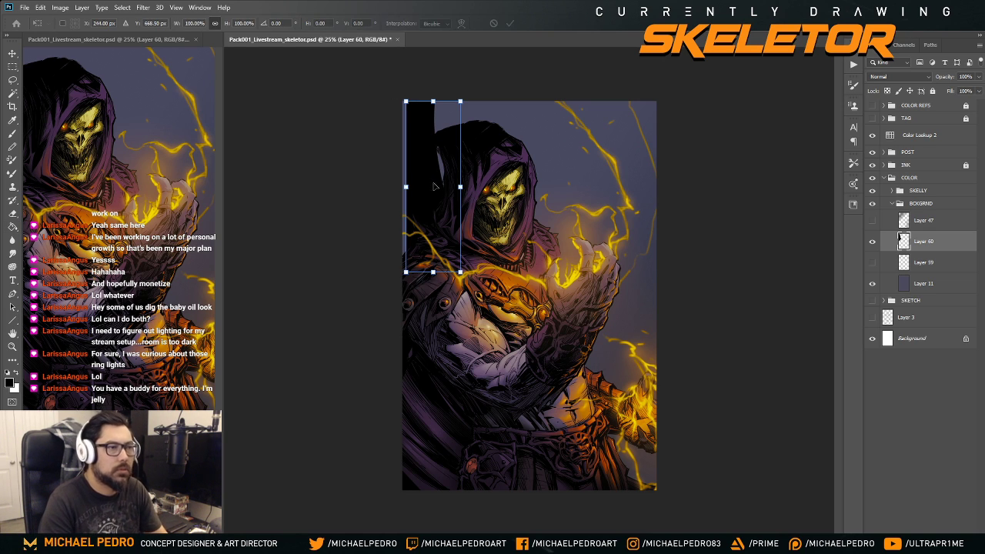
left_click_drag(407, 186, 403, 187)
key("Return")
key("g")
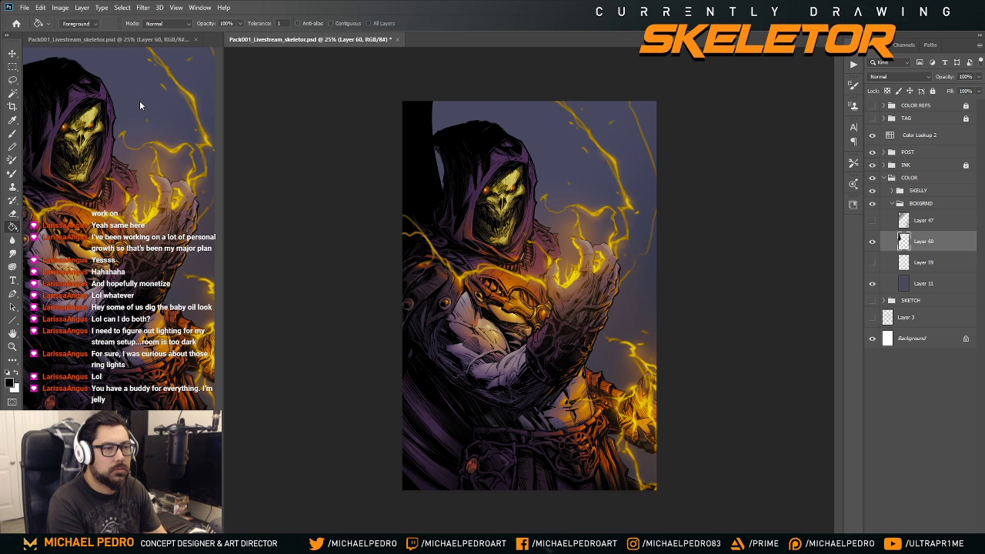
- Flip the canvas horizontally and check the composition at a smaller size
key("ctrl+shift+h")
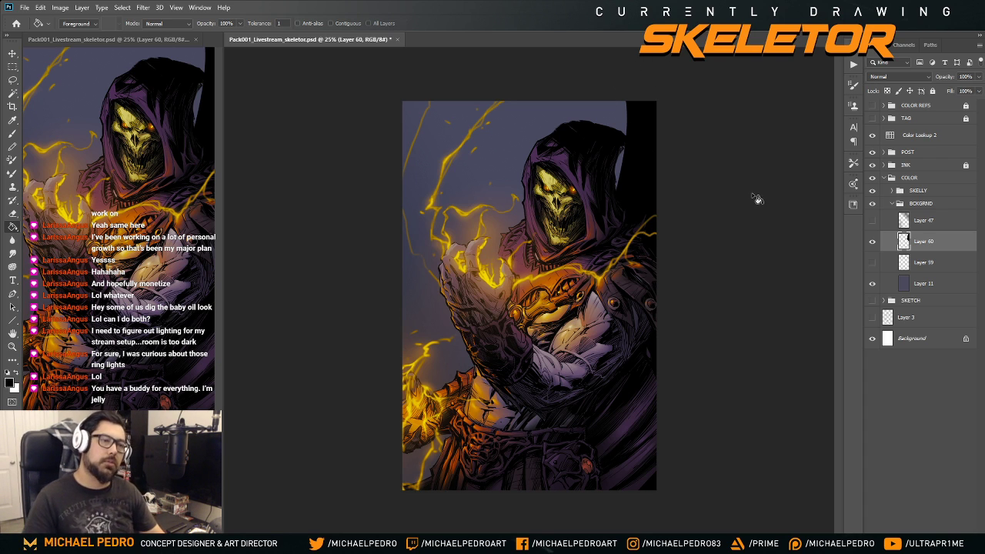
key("ctrl+minus")
key("ctrl+minus")
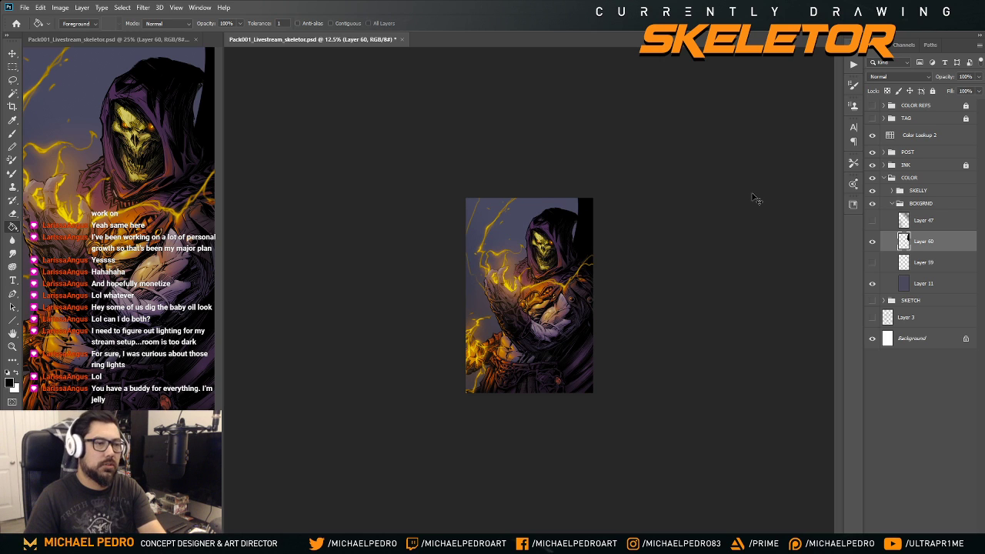
key("ctrl+plus")
key("ctrl+plus")
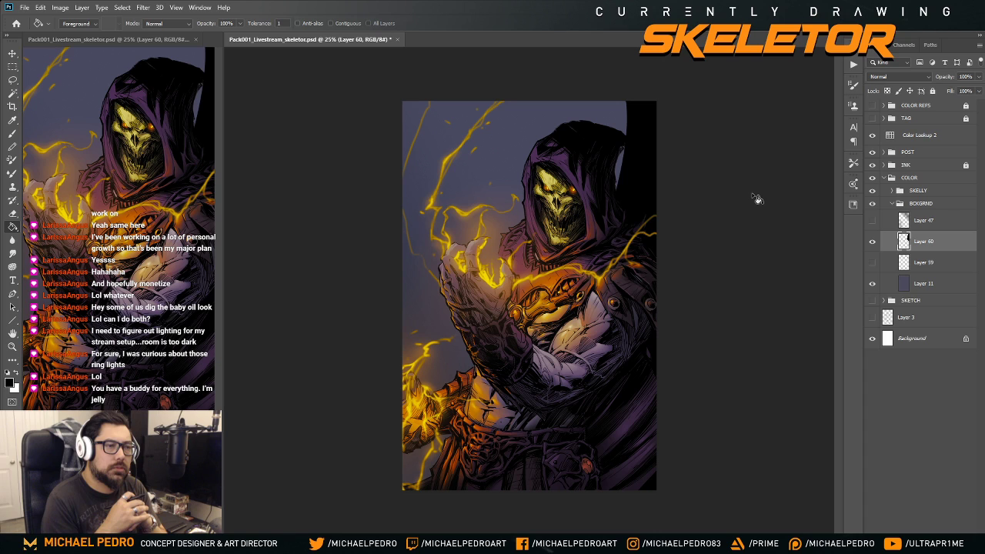
left_click(872, 264)
left_click(872, 264)
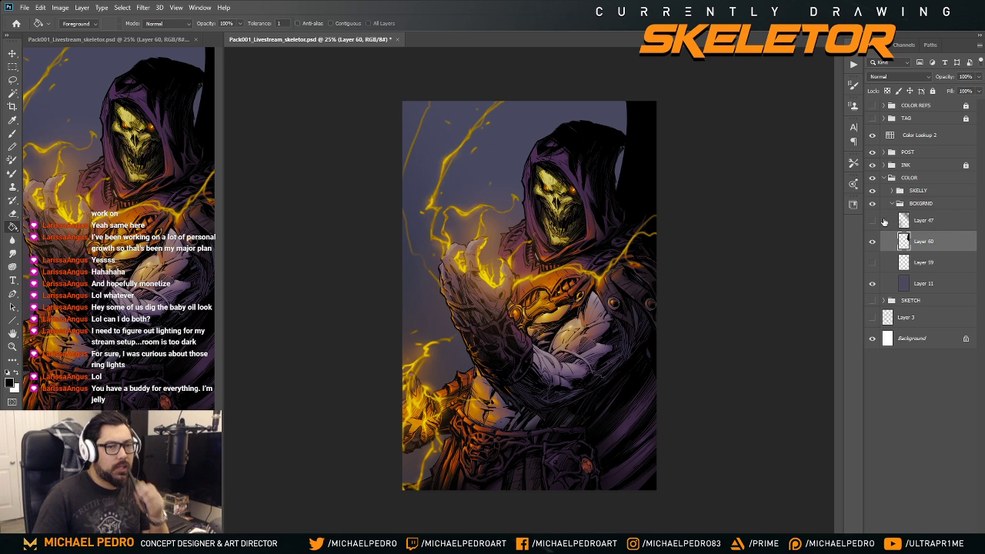
- Add a new empty layer directly above Layer 59 in the BCKGRND group and ready the Brush tool
left_click(951, 262)
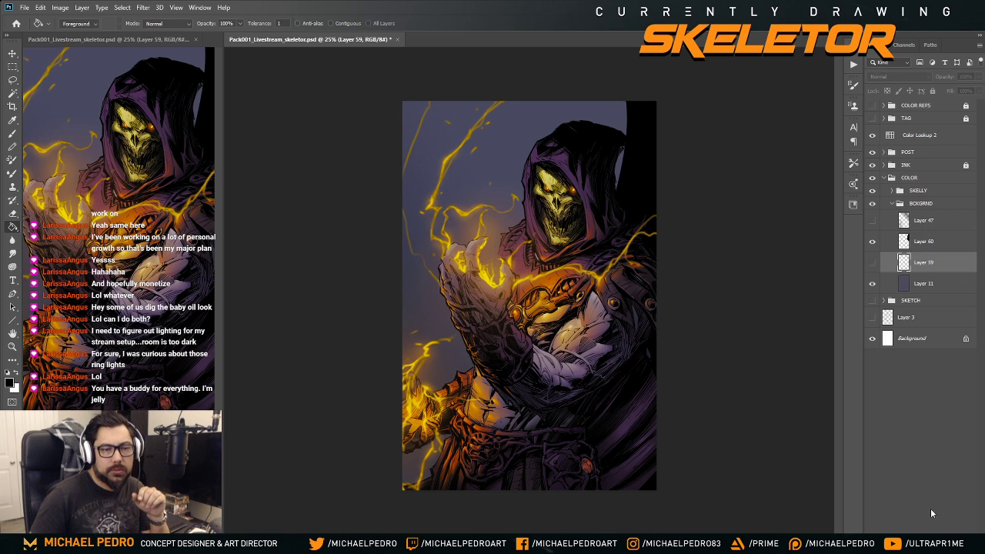
key("ctrl+shift+alt+n")
key("b")
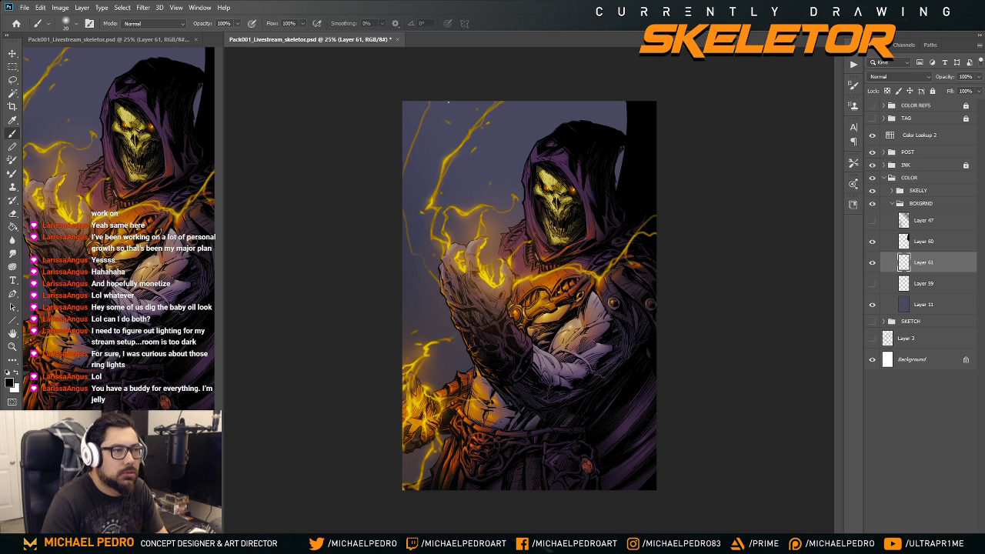
left_click_drag(449, 101, 410, 254)
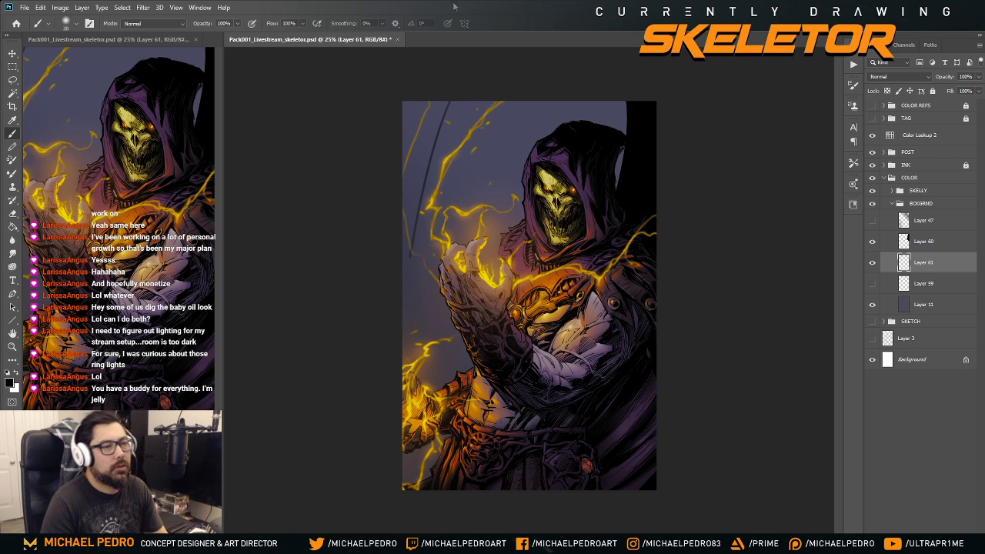
key("ctrl+z")
key("u")
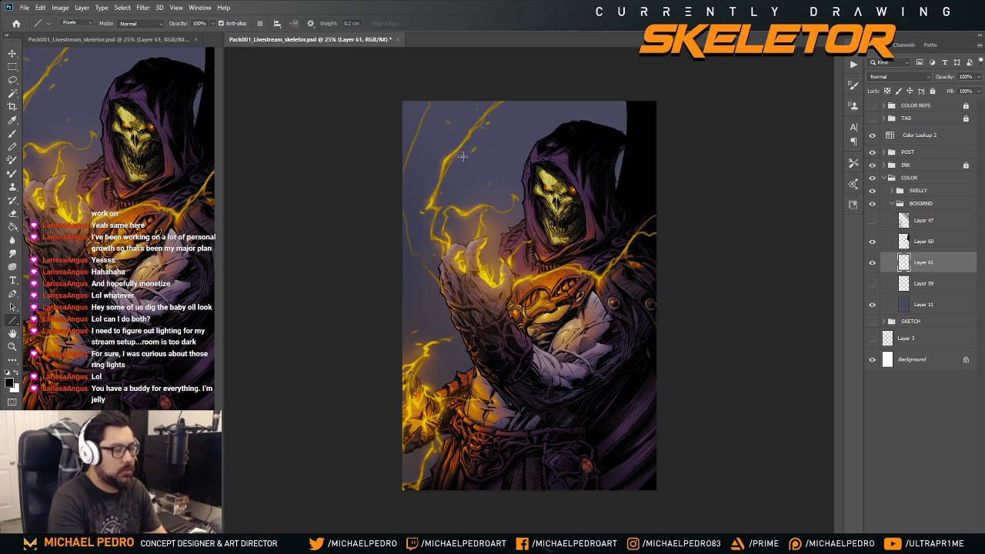
key("shift+u")
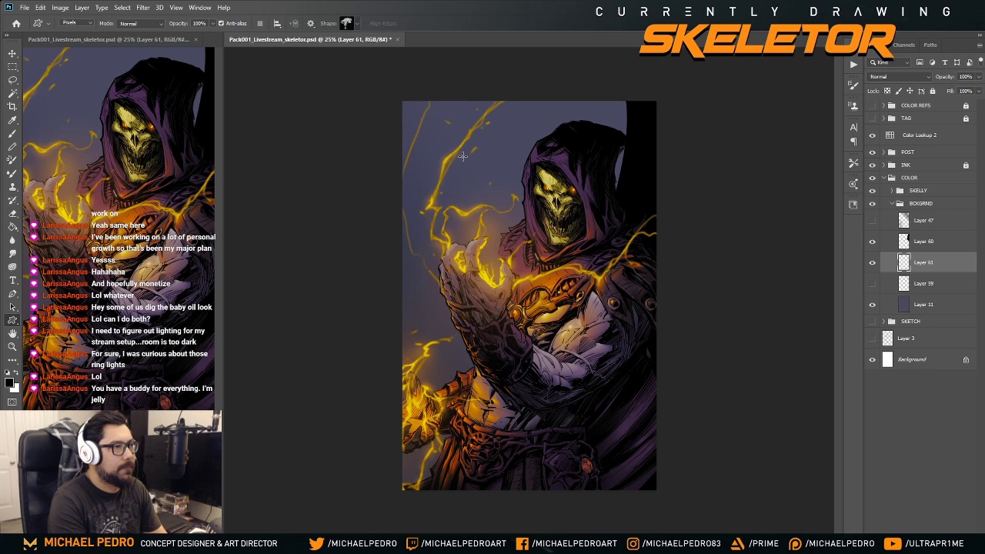
left_click(358, 28)
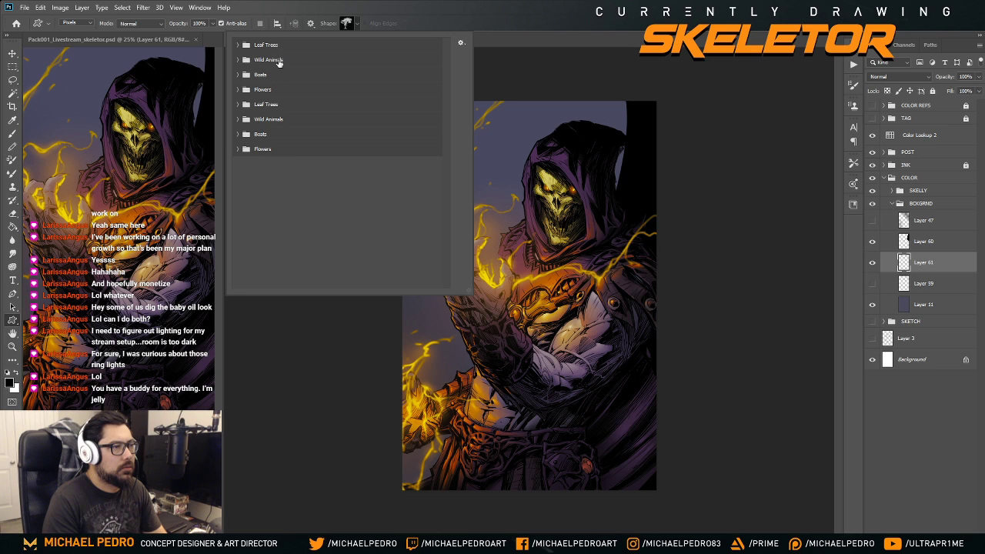
key("Escape")
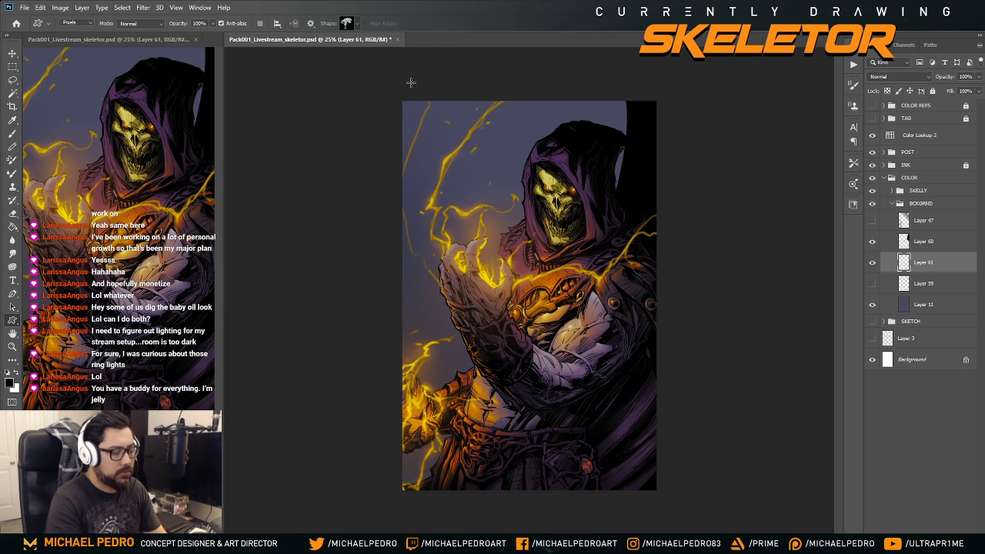
key("shift+u")
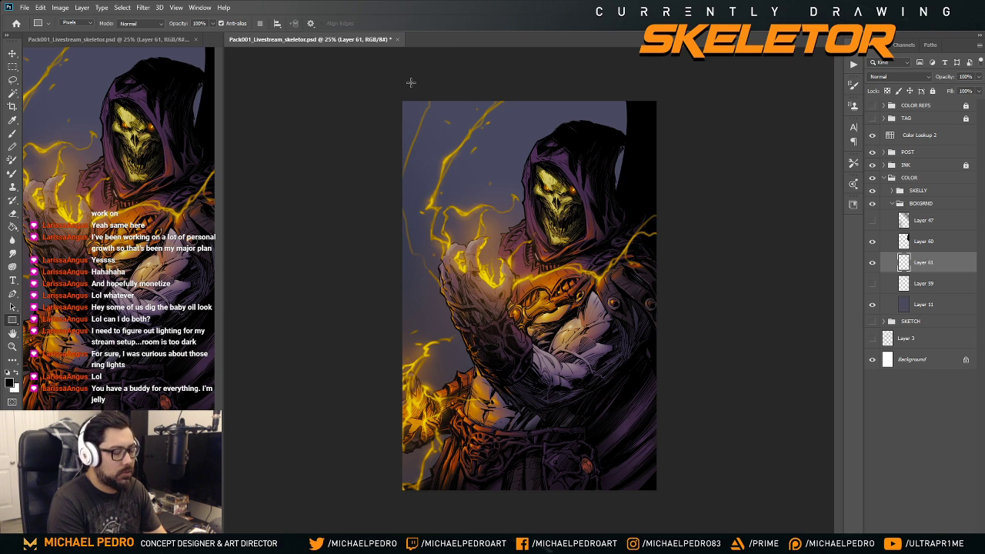
key("m")
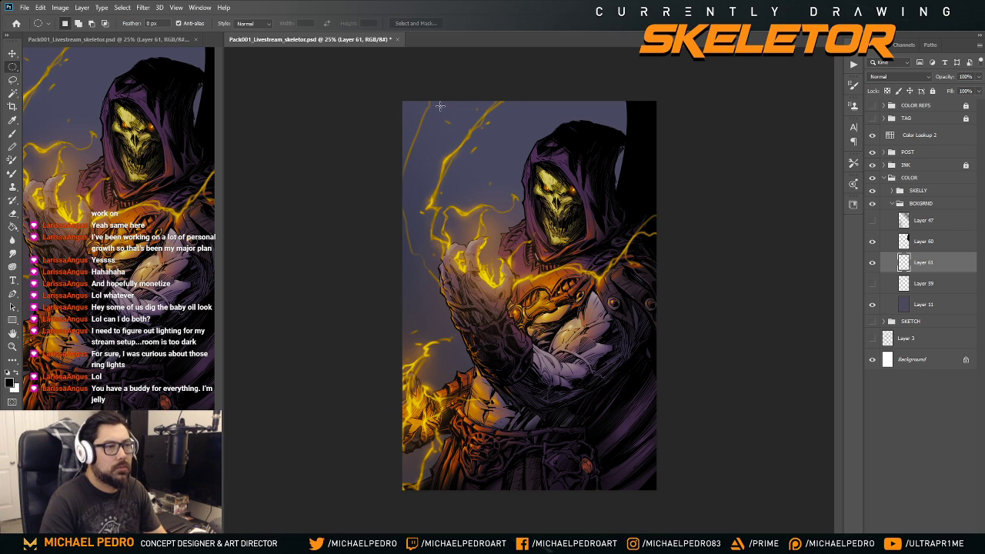
left_click_drag(437, 103, 715, 416)
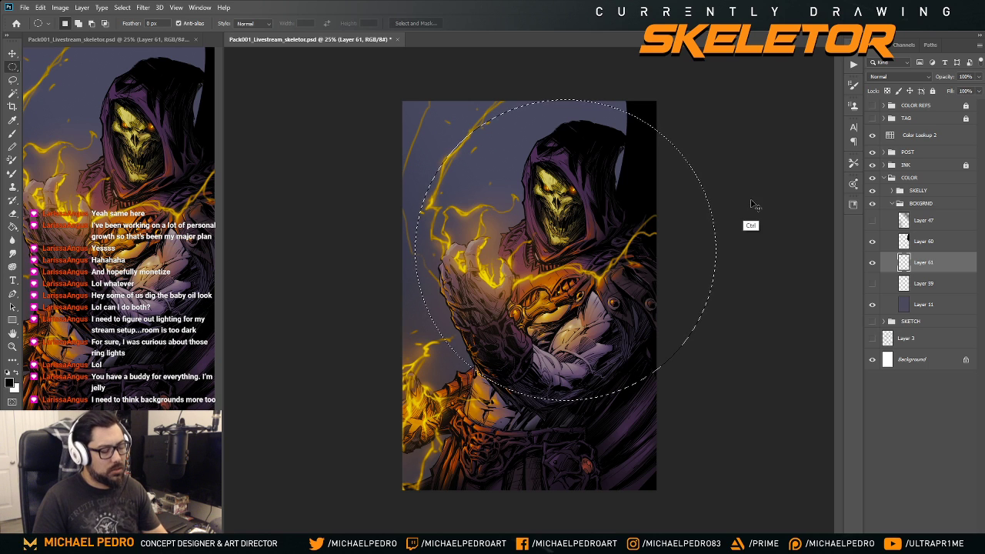
key("ctrl+d")
- Brush a thin jagged outline on Layer 61 from the canvas's top edge near the hood down toward the left edge
key("b")
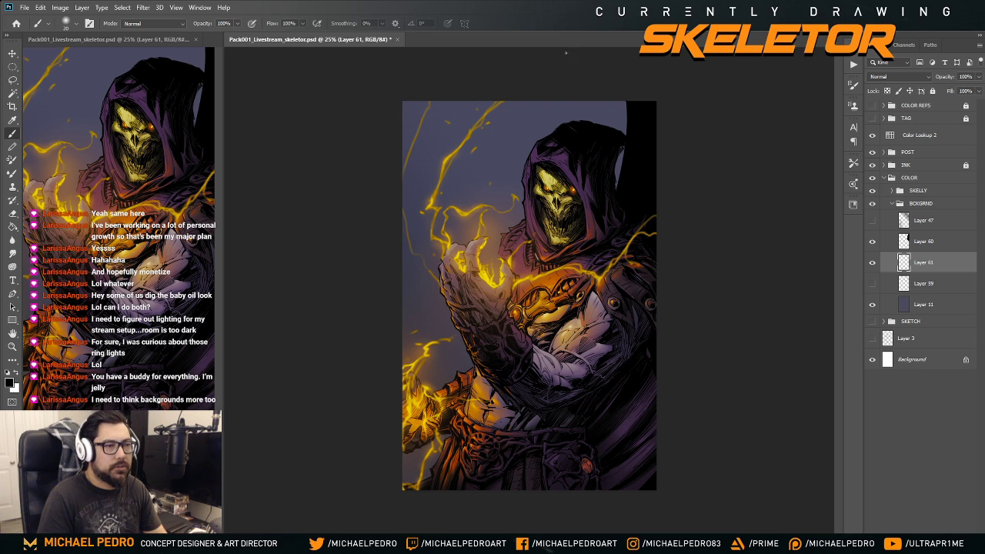
key("ctrl+minus")
key("ctrl+minus")
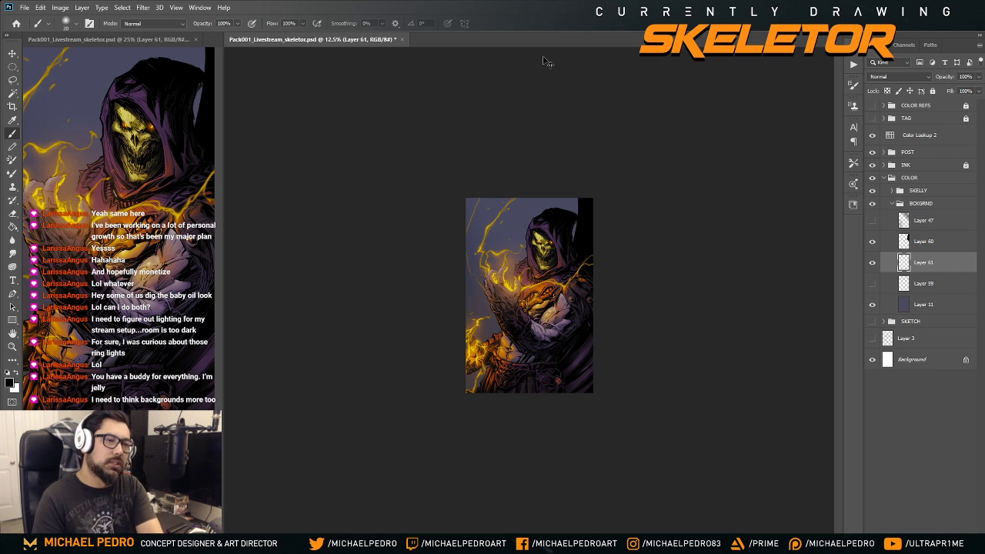
key("ctrl+plus")
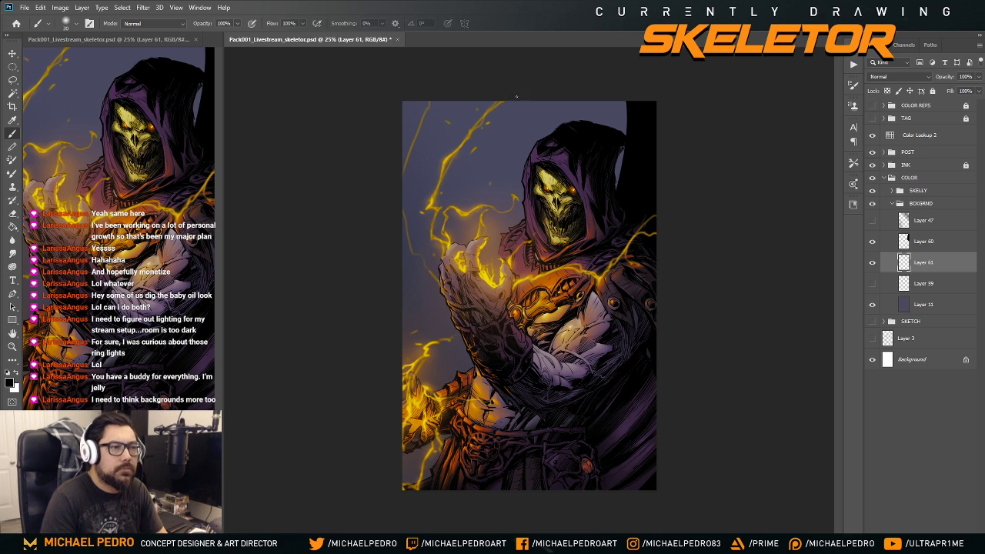
left_click_drag(516, 100, 488, 129)
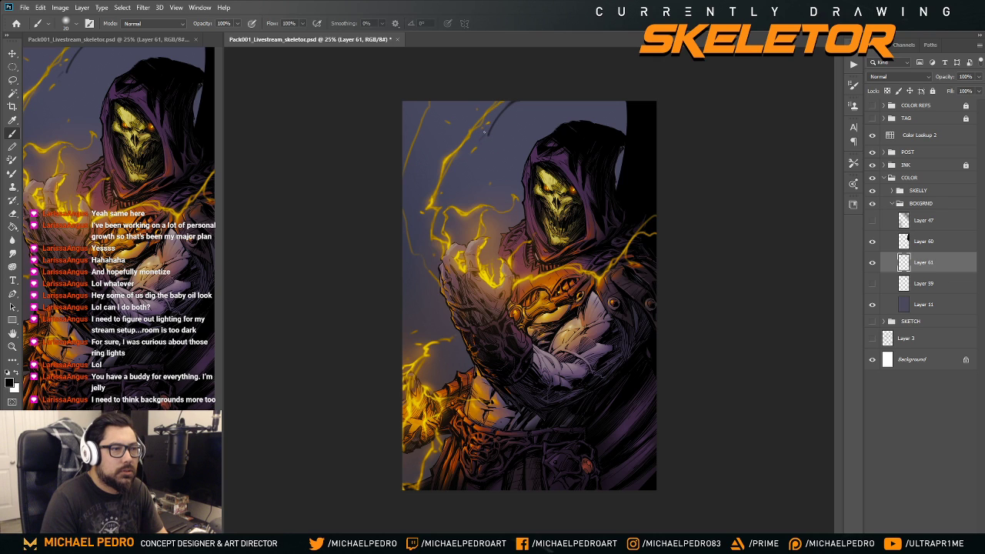
mouse_move(492, 124)
left_mouse_down()
mouse_move(470, 163)
mouse_move(458, 135)
mouse_move(438, 161)
mouse_move(449, 142)
mouse_move(435, 149)
mouse_move(420, 177)
left_mouse_up()
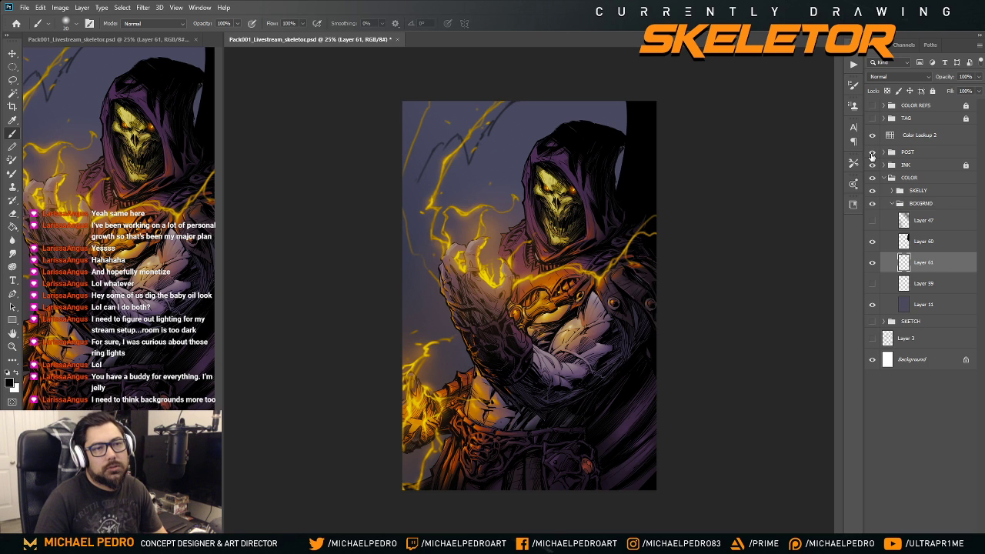
- Hide the POST group, then extend the jagged outline to the canvas's left edge and sketch a second pointed contour beneath it
left_click(872, 152)
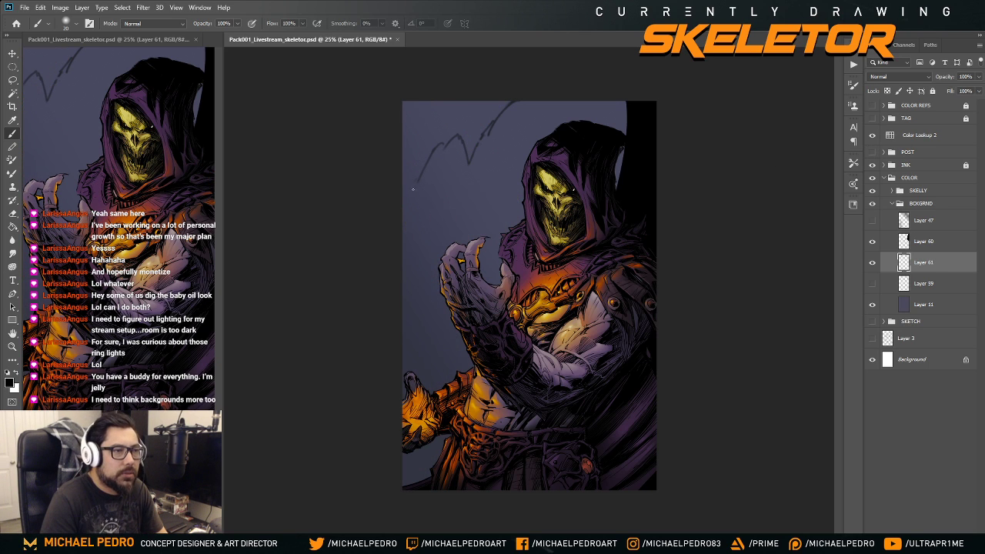
left_click_drag(412, 188, 402, 219)
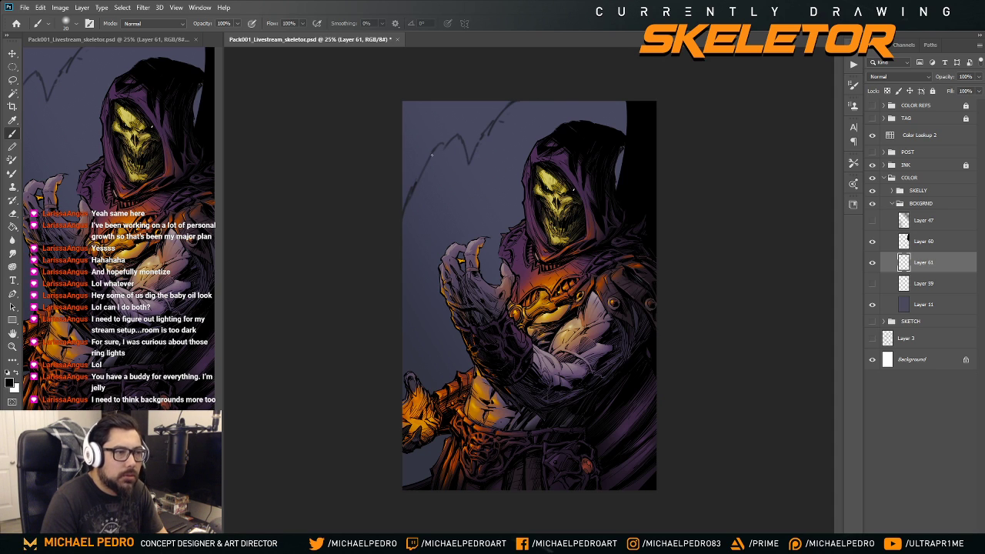
mouse_move(430, 158)
left_mouse_down()
mouse_move(456, 163)
mouse_move(464, 211)
mouse_move(473, 198)
mouse_move(466, 212)
mouse_move(494, 152)
left_mouse_up()
left_click_drag(462, 184, 462, 199)
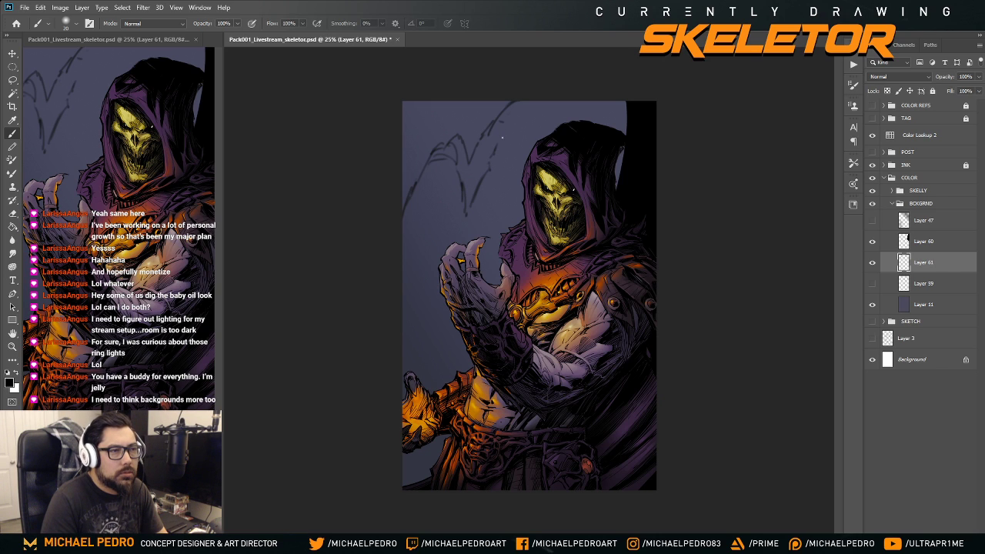
mouse_move(504, 130)
left_mouse_down()
mouse_move(547, 114)
mouse_move(596, 114)
left_mouse_up()
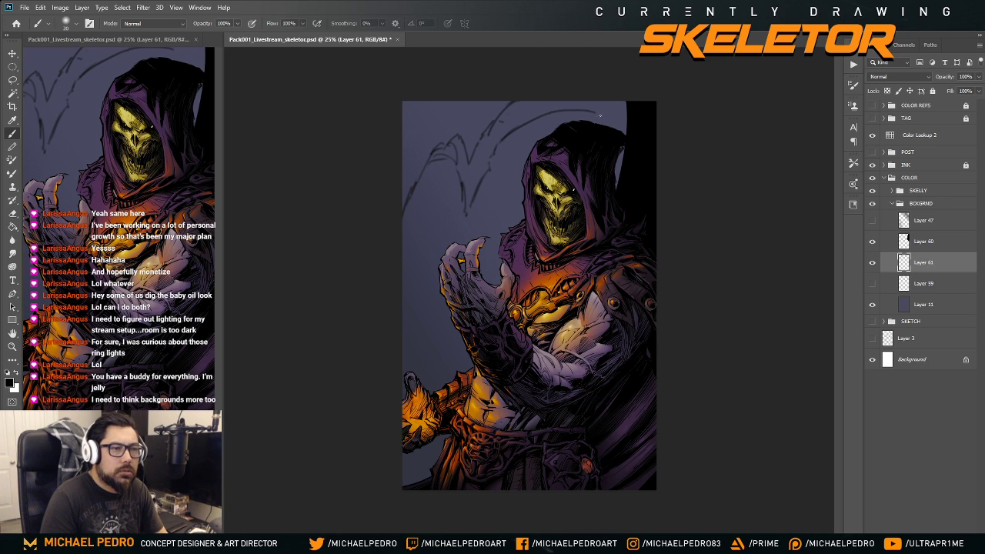
key("ctrl+z")
key("ctrl+z")
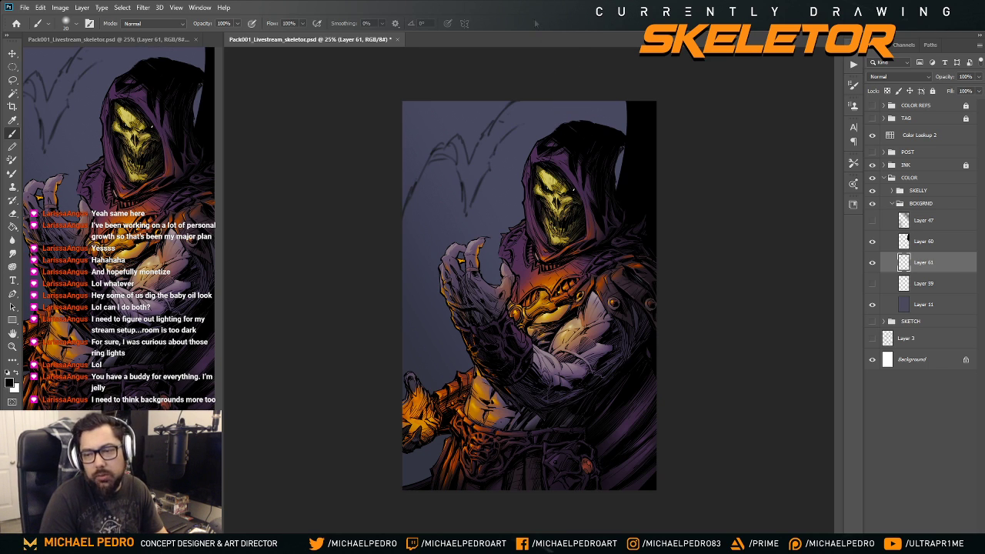
- Sketch a broken arc above the hood, continue the contour down the canvas's left side, and add short strokes beside the black strip
left_click_drag(520, 129, 575, 104)
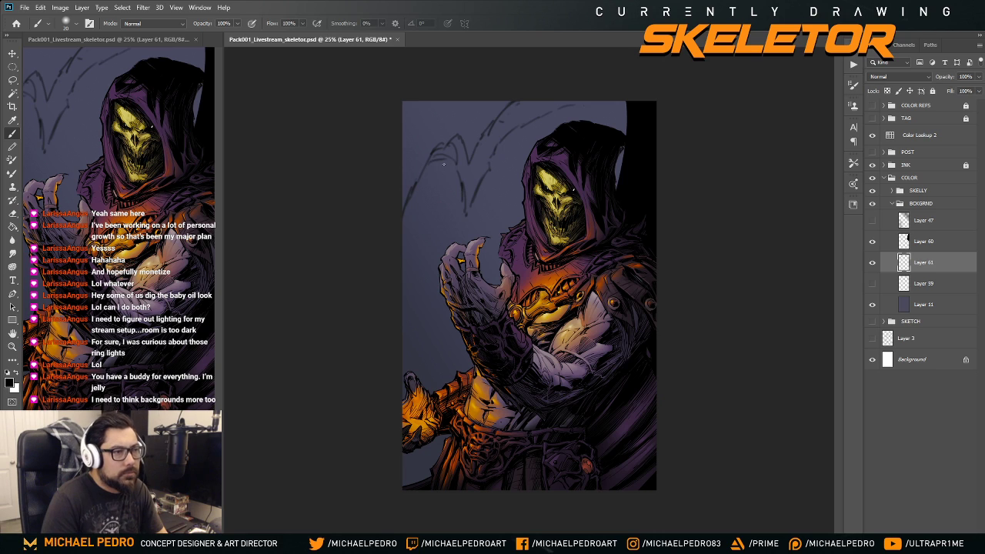
mouse_move(434, 174)
left_mouse_down()
mouse_move(416, 240)
mouse_move(423, 207)
mouse_move(408, 237)
left_mouse_up()
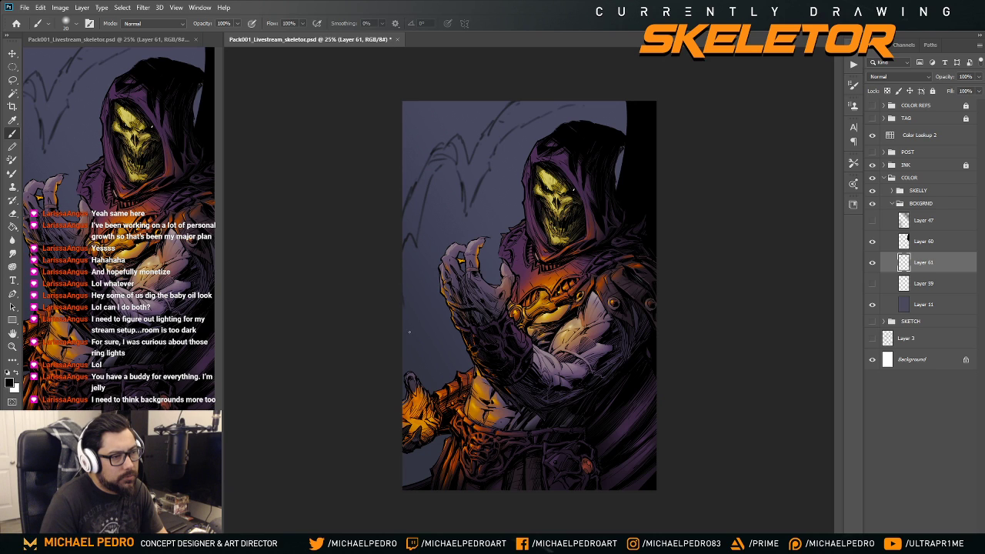
mouse_move(409, 332)
left_mouse_down()
mouse_move(434, 351)
mouse_move(424, 382)
left_mouse_up()
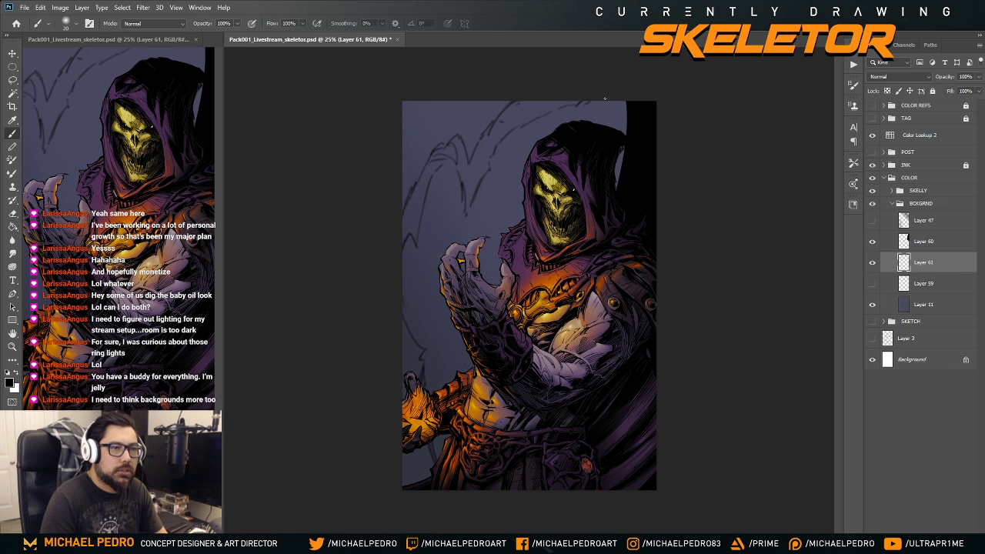
mouse_move(627, 108)
left_mouse_down()
mouse_move(613, 129)
mouse_move(621, 132)
mouse_move(605, 123)
left_mouse_up()
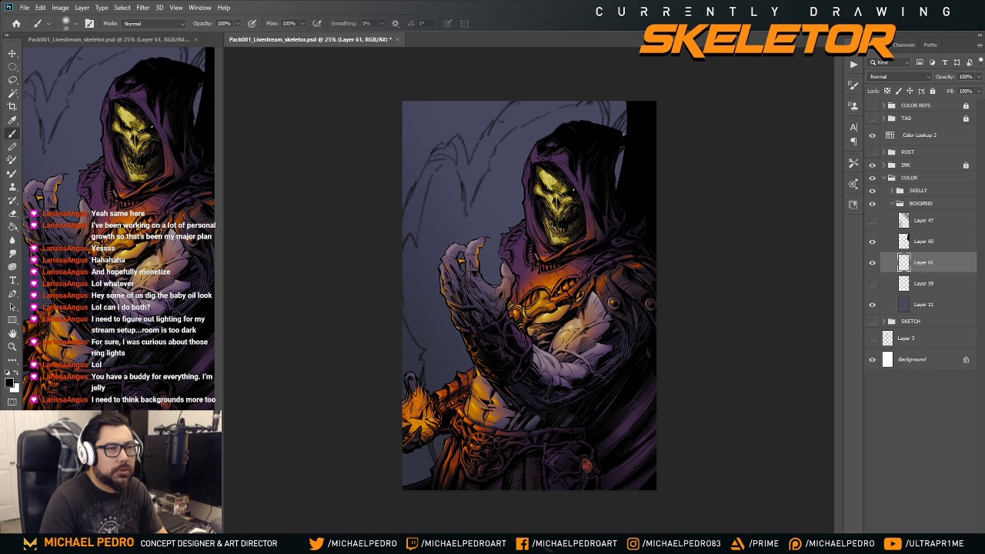
left_click_drag(624, 151, 618, 172)
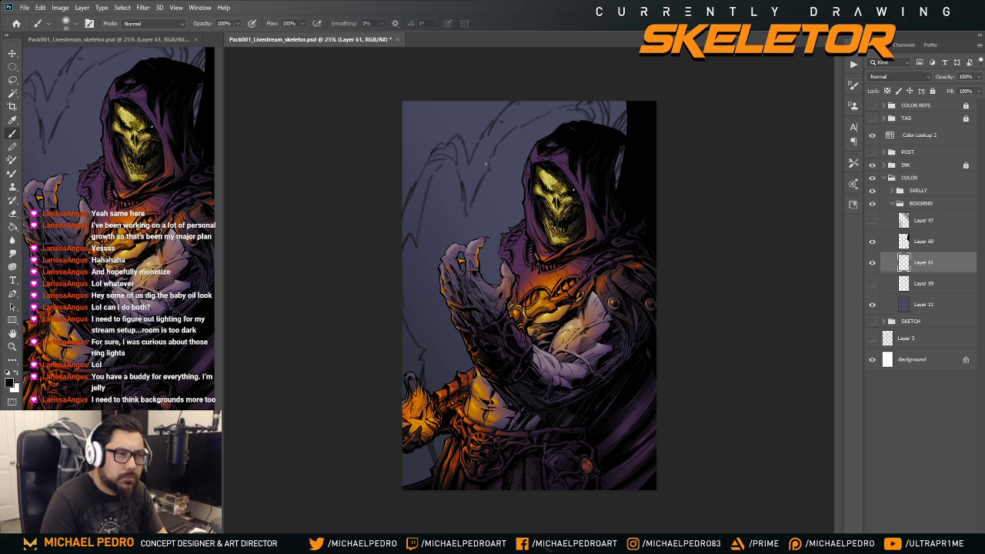
- Sketch short inner contours and pointed drips inside the jagged frame between the hood and the canvas's left edge on Layer 61
mouse_move(484, 174)
left_mouse_down()
mouse_move(474, 206)
mouse_move(447, 194)
mouse_move(453, 188)
left_mouse_up()
mouse_move(495, 159)
left_mouse_down()
mouse_move(487, 175)
mouse_move(489, 156)
left_mouse_up()
mouse_move(495, 141)
left_mouse_down()
mouse_move(487, 148)
mouse_move(498, 149)
left_mouse_up()
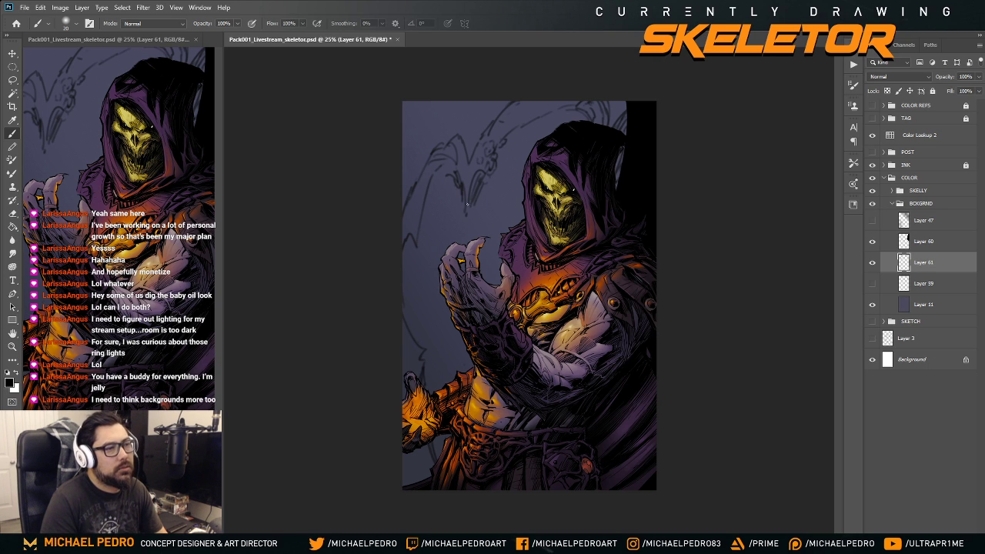
left_click_drag(463, 202, 464, 226)
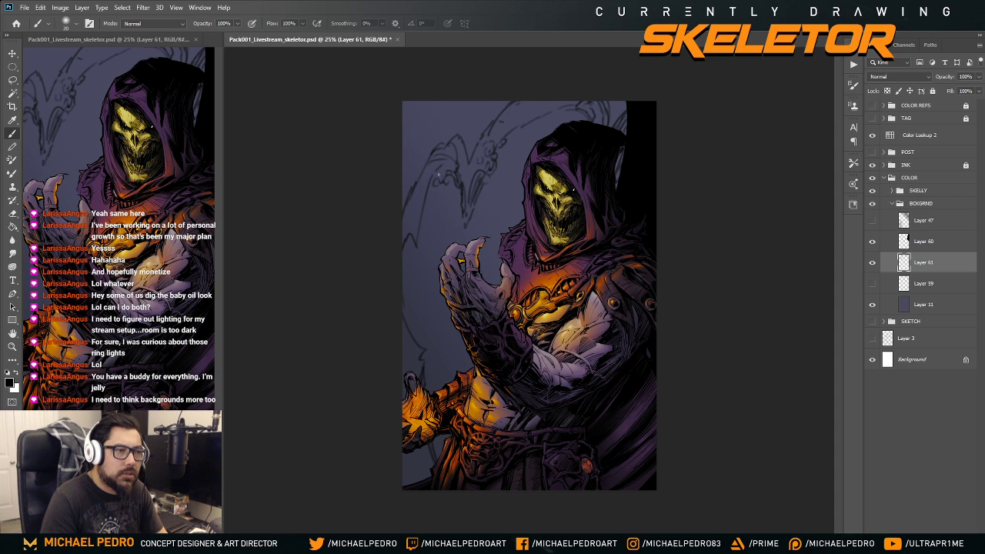
left_click_drag(439, 174, 434, 176)
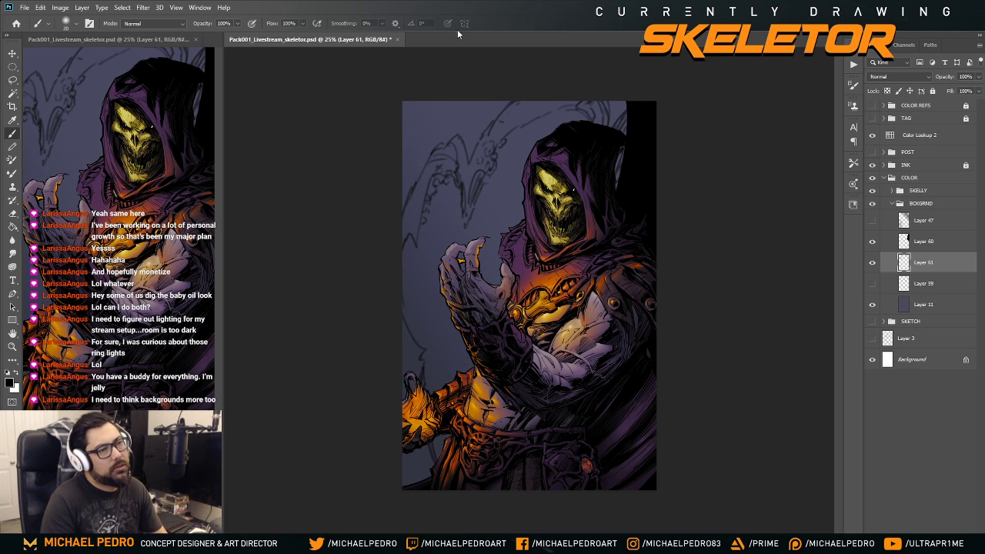
- Show the POST group, lasso the frame sketch above the raised hand, enlarge it to about 149%, and reposition it lower on the canvas
left_click(872, 151)
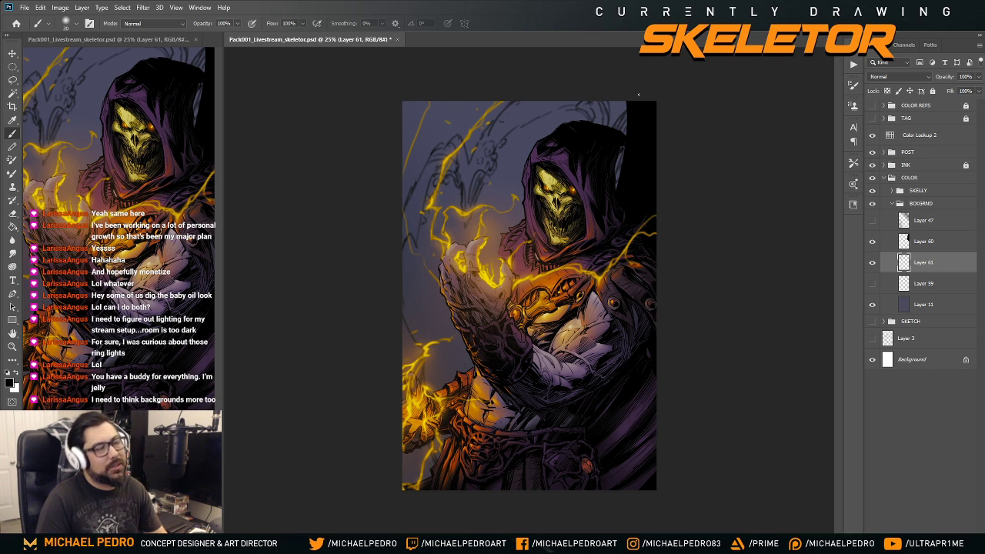
key("l")
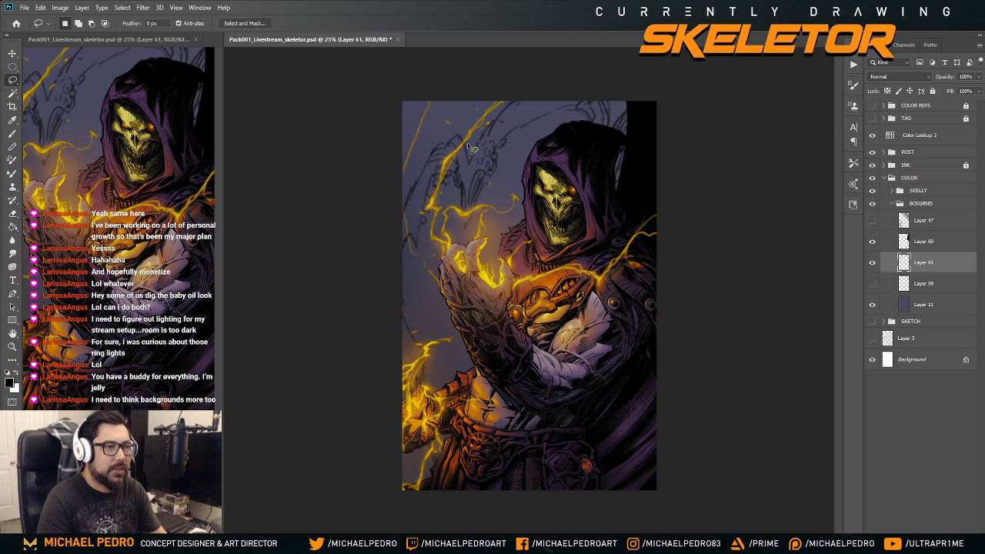
mouse_move(507, 127)
left_mouse_down()
mouse_move(445, 146)
mouse_move(387, 183)
mouse_move(418, 283)
mouse_move(510, 232)
left_mouse_up()
key("ctrl+t")
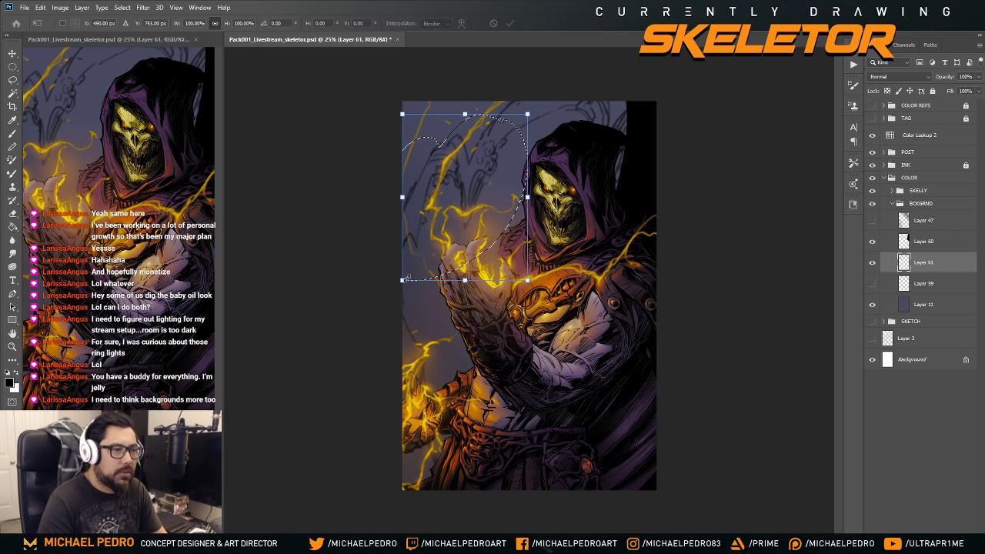
left_click_drag(407, 278, 350, 346)
left_click_drag(459, 223, 465, 244)
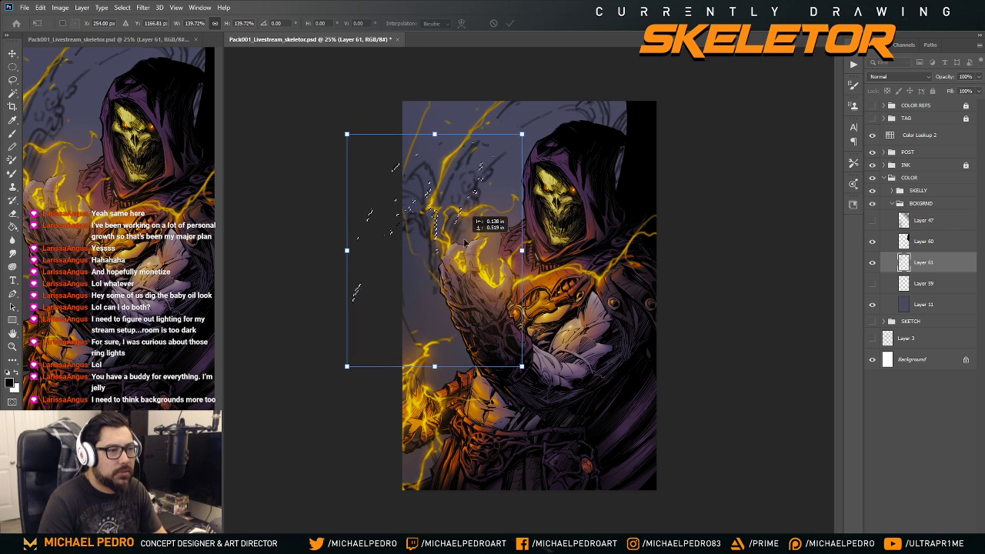
left_click_drag(523, 135, 531, 120)
left_click_drag(505, 181, 508, 179)
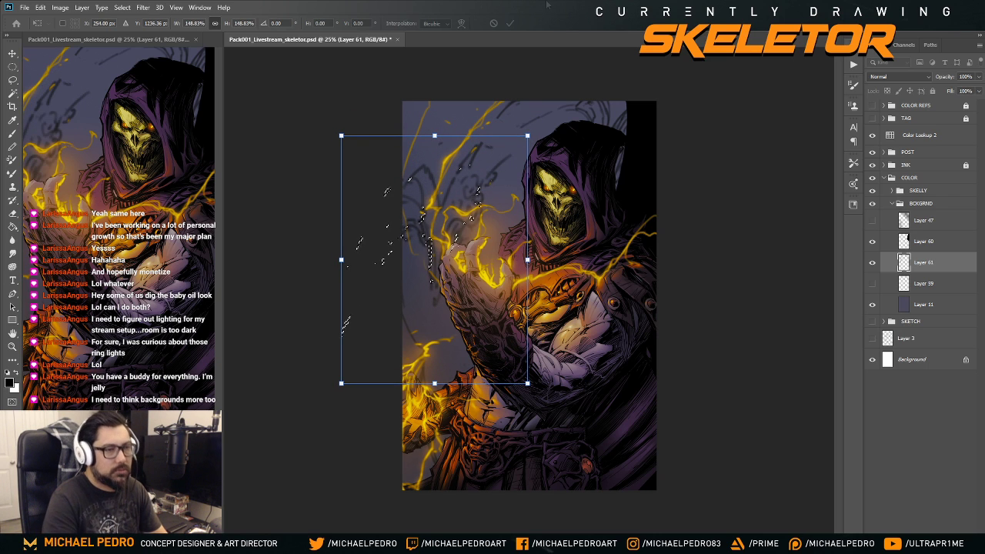
key("Return")
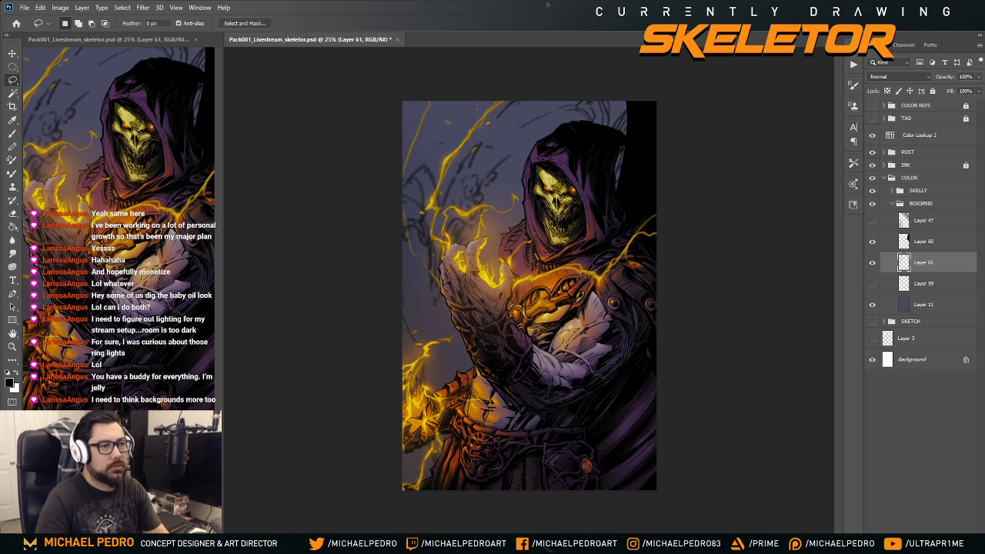
- Hide the POST group and brush new contour strokes linking the arc near the hood to the enlarged sketch on the canvas's left
left_click(872, 152)
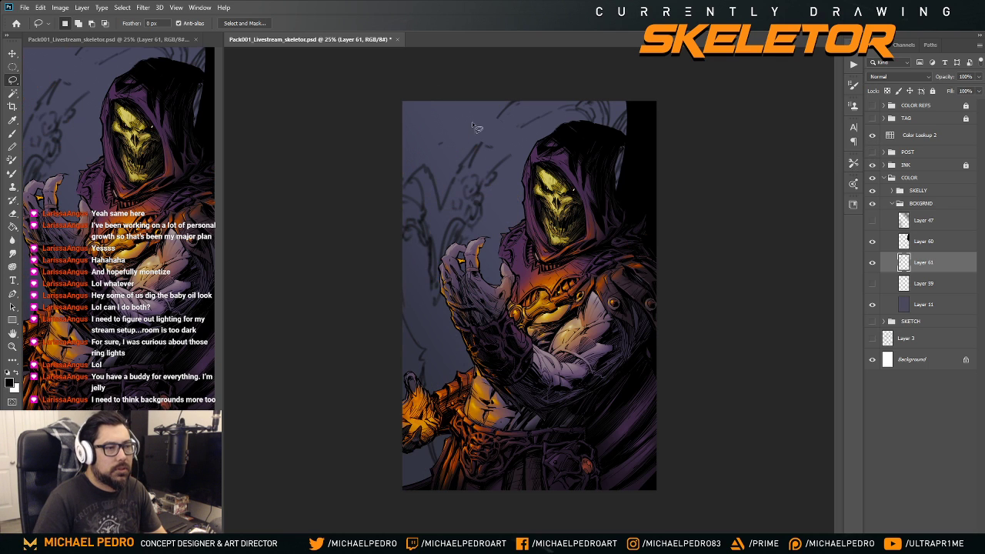
key("b")
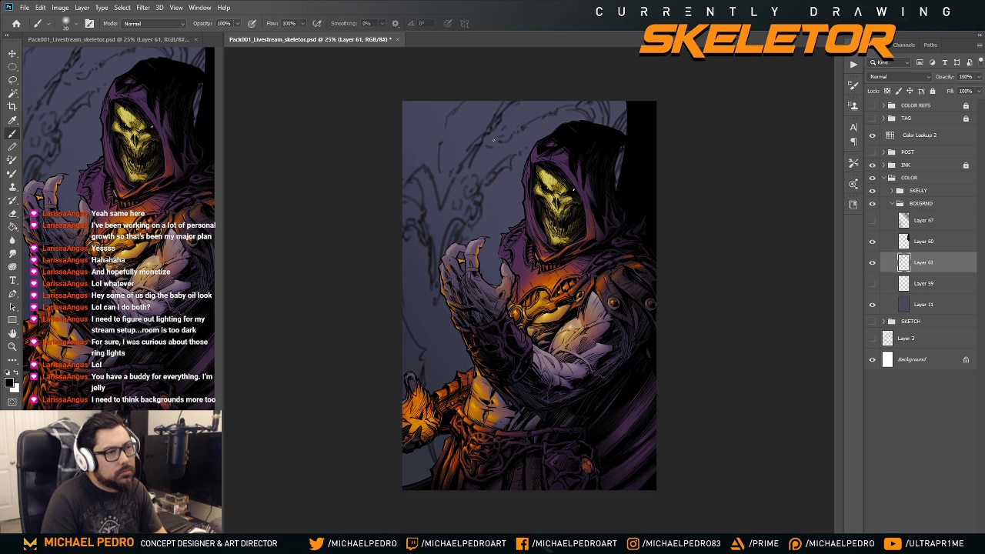
left_click_drag(493, 140, 498, 146)
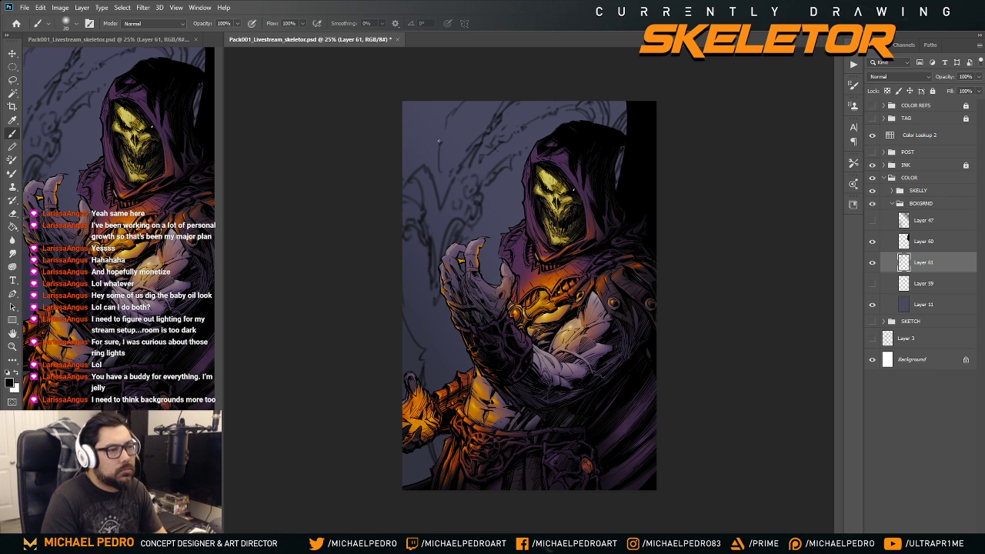
left_click_drag(439, 141, 433, 120)
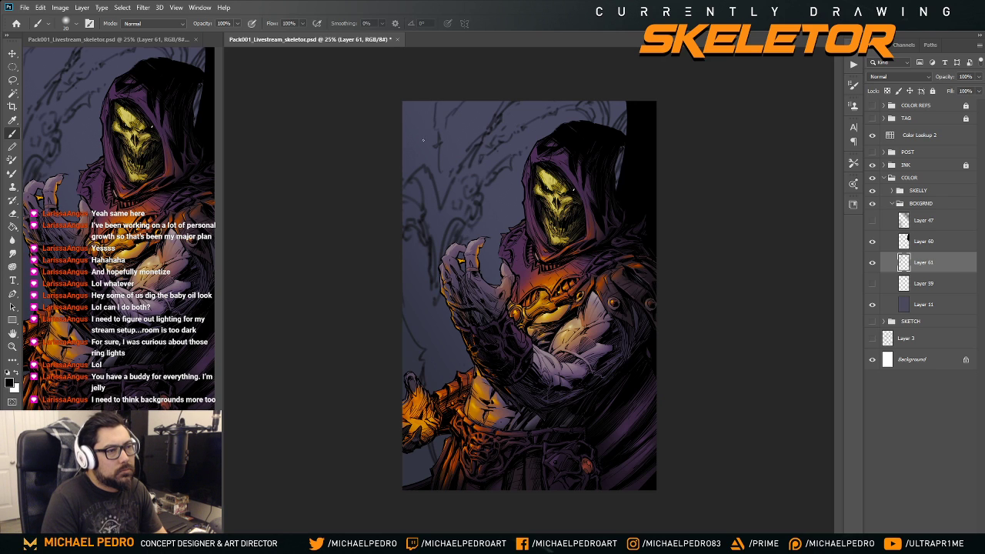
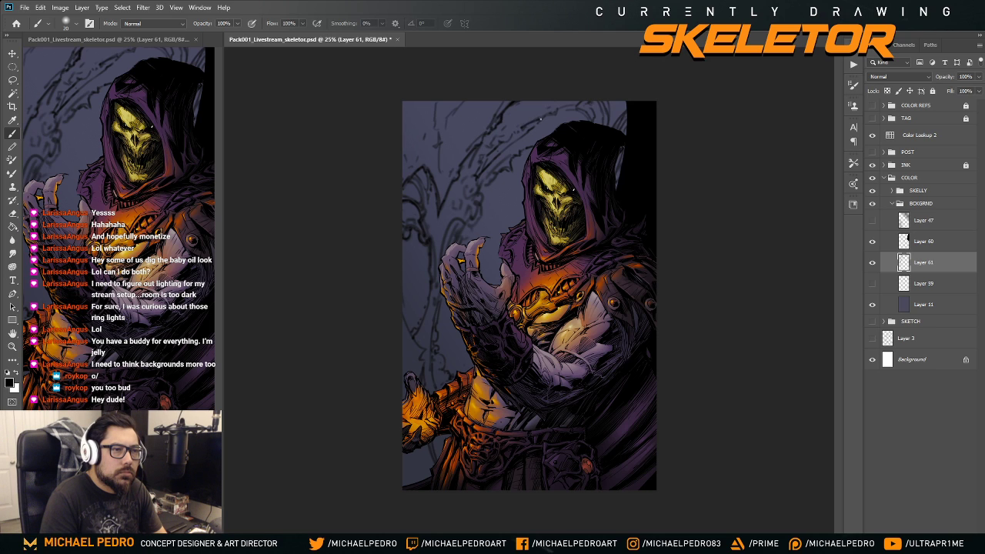
mouse_move(543, 117)
left_mouse_down()
mouse_move(510, 149)
mouse_move(528, 131)
left_mouse_up()
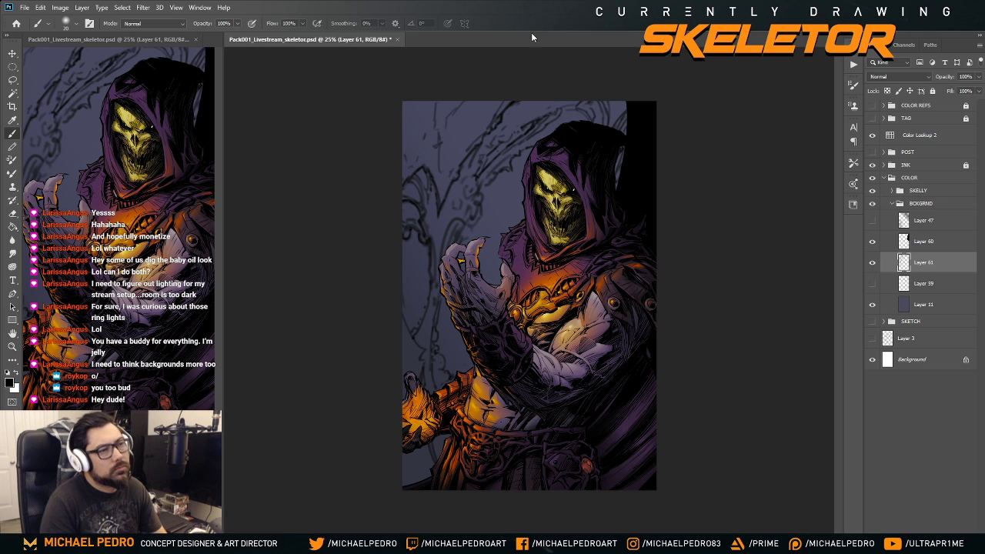
- Erase stray sketch lines along the arc's inner edge beside the hood with a smaller Eraser
key("e")
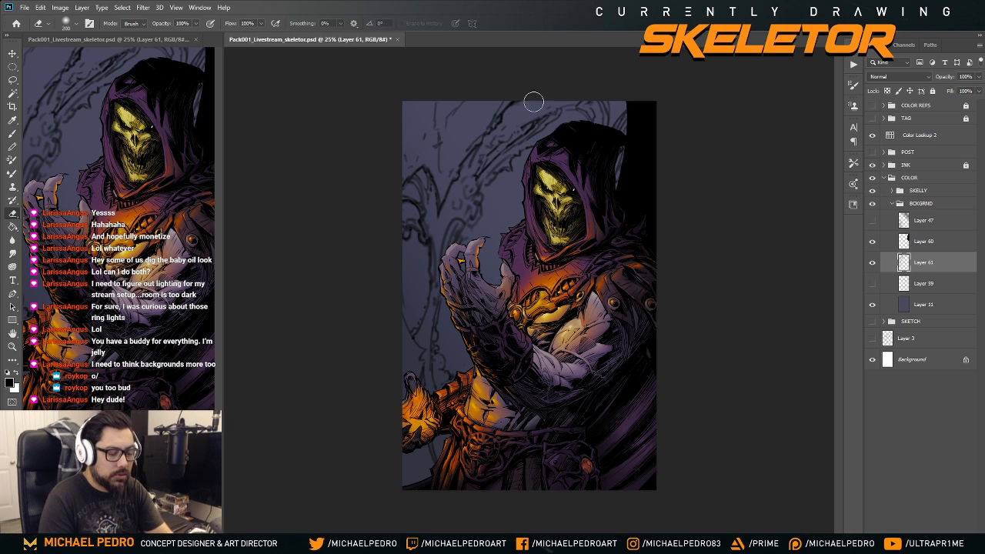
key("bracketleft")
key("bracketleft")
key("bracketleft")
key("bracketleft")
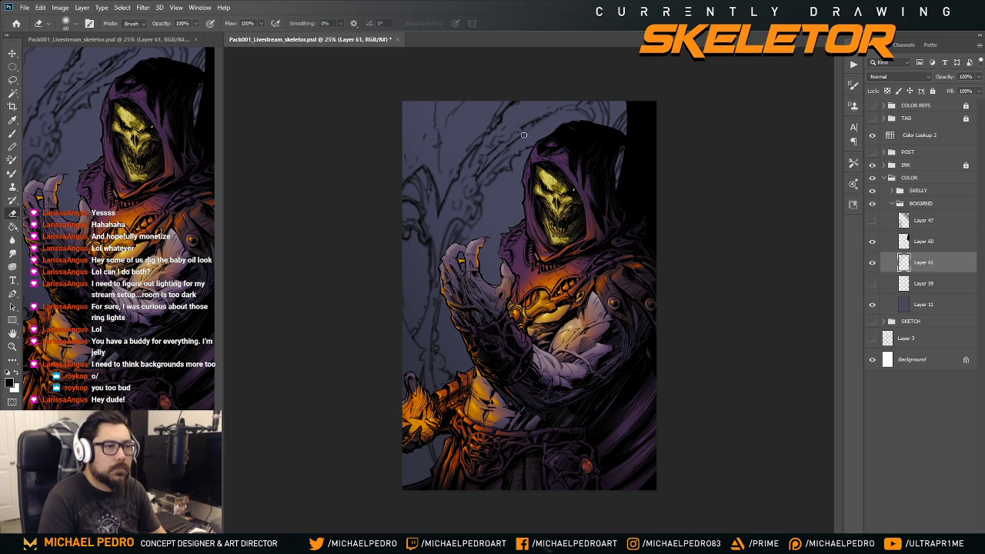
mouse_move(524, 135)
left_mouse_down()
mouse_move(497, 165)
mouse_move(538, 124)
mouse_move(485, 174)
mouse_move(505, 157)
left_mouse_up()
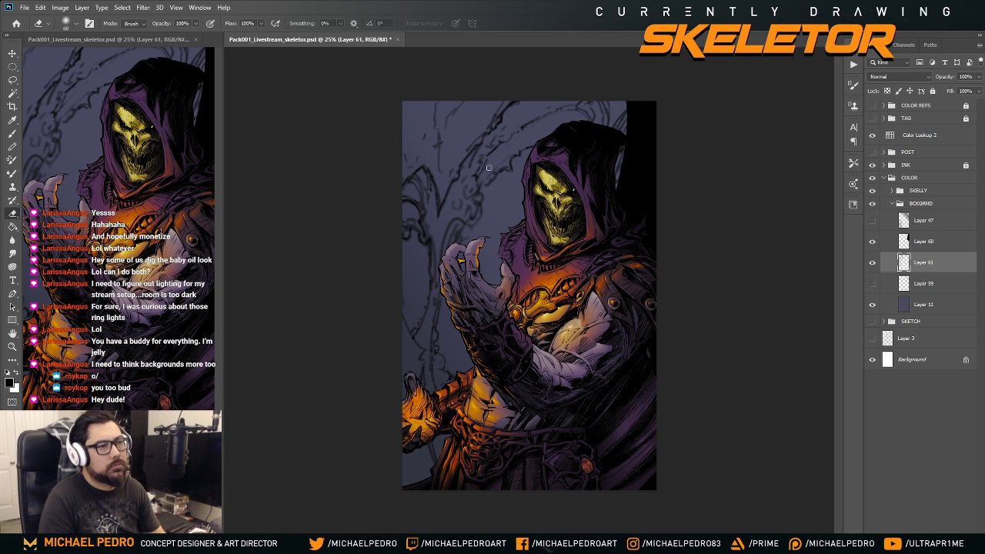
- Brush additional jagged, branching strokes along the arc and across the canvas's upper-left area on Layer 61
key("b")
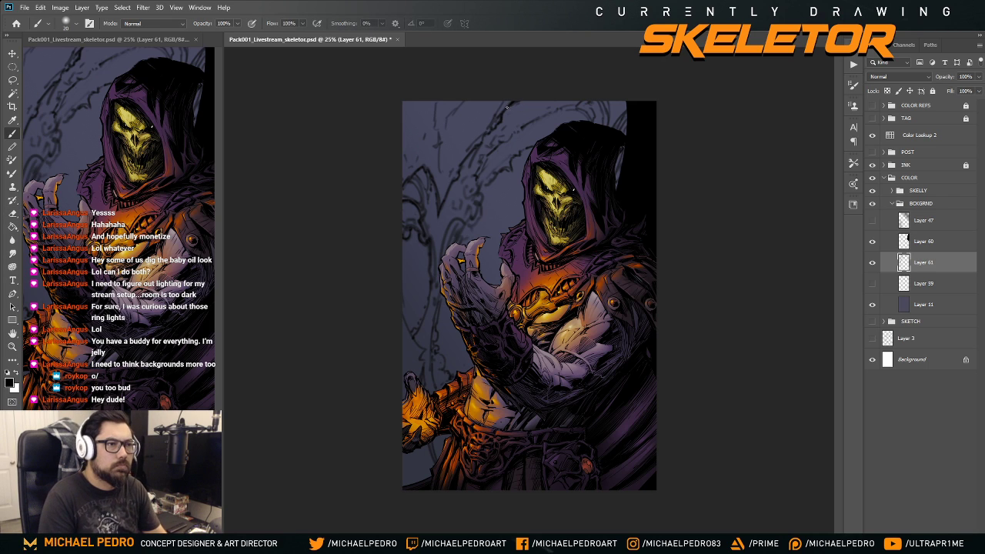
left_click_drag(497, 111, 487, 131)
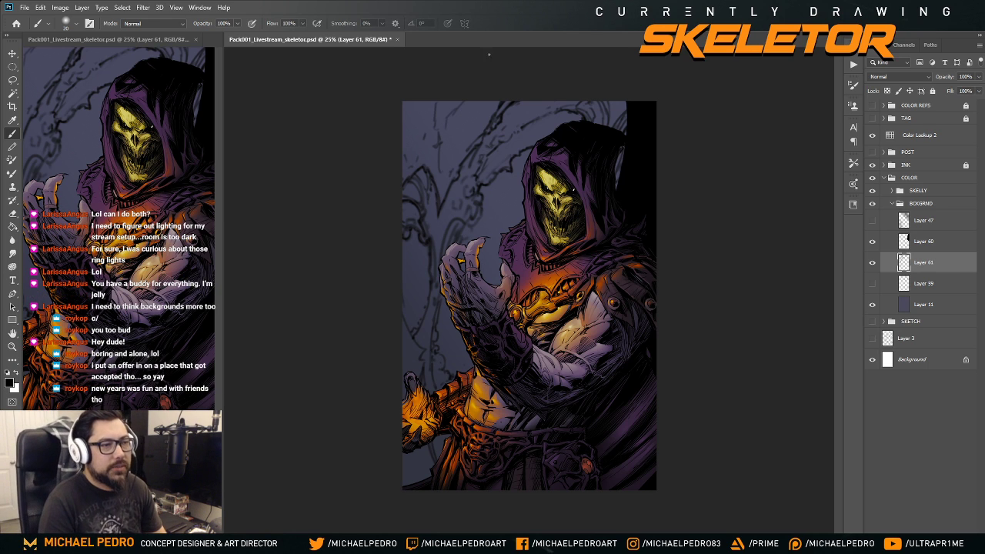
key("ctrl+minus")
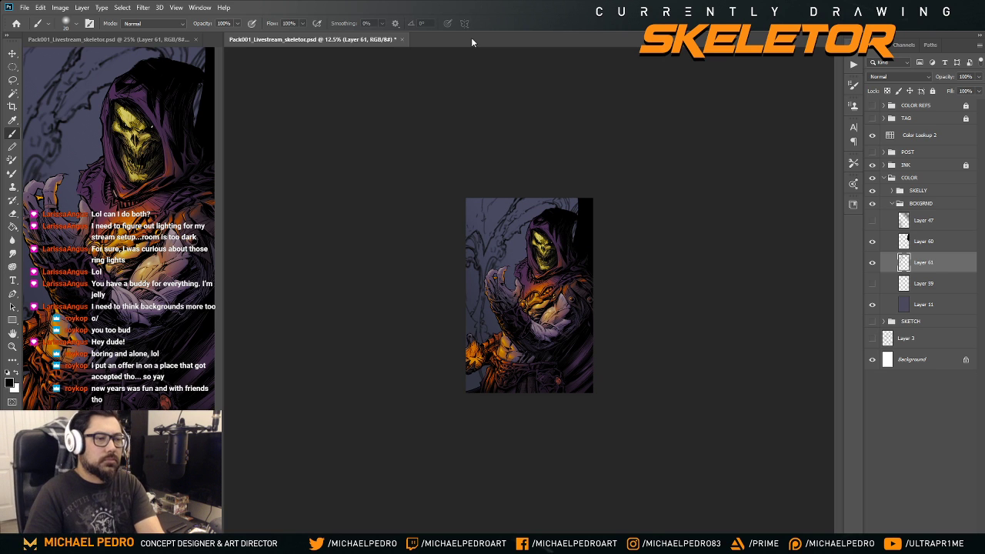
key("ctrl+plus")
key("ctrl+plus")
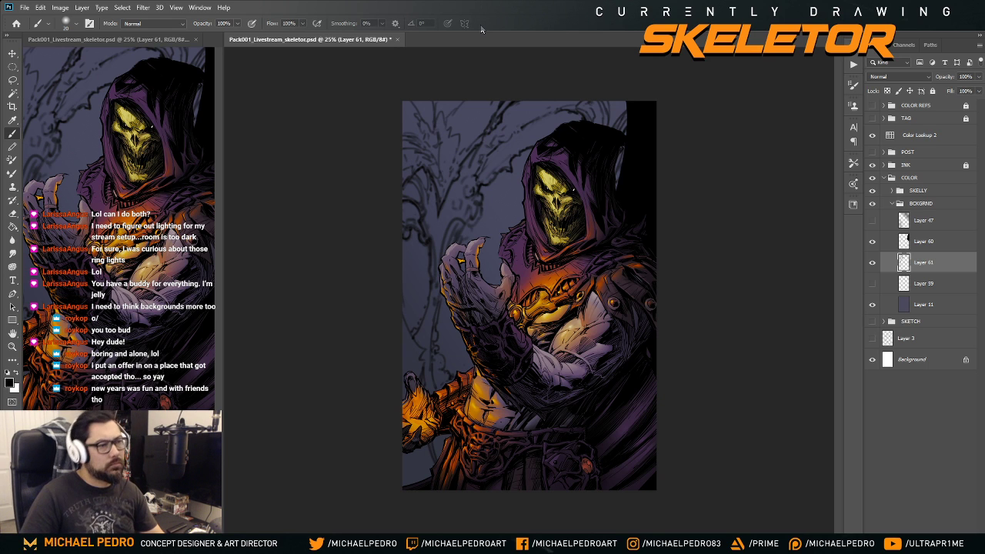
- Flip the canvas horizontally with the POST group shown, and try Layer 61 at 49% opacity before restoring it to 100%
key("ctrl+shift+h")
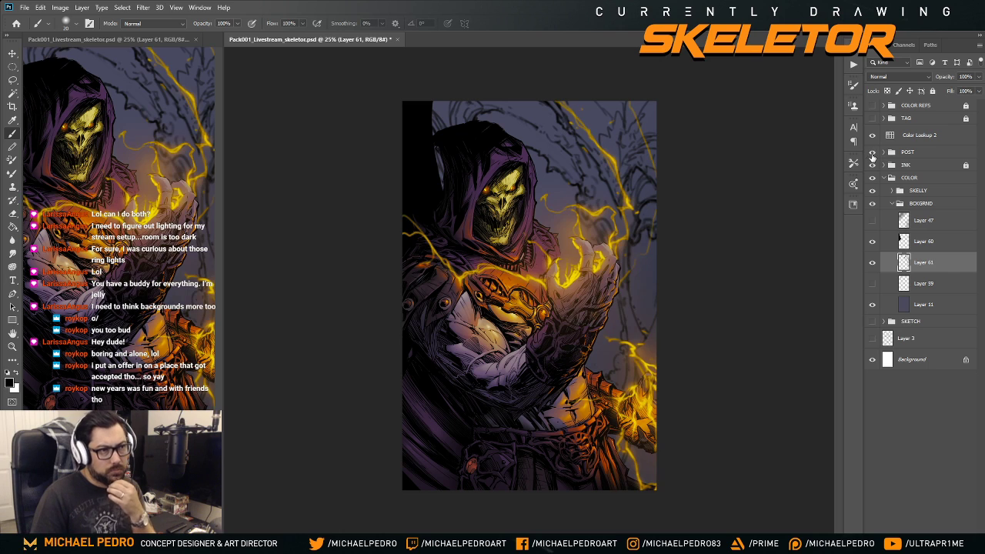
left_click(873, 152)
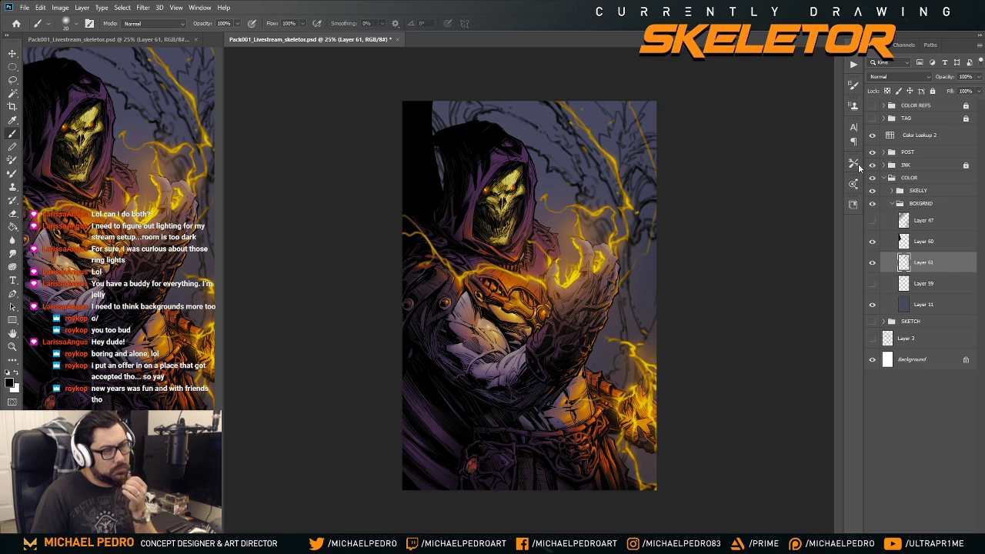
mouse_move(977, 81)
left_mouse_down()
mouse_move(978, 91)
mouse_move(946, 91)
mouse_move(954, 90)
left_mouse_up()
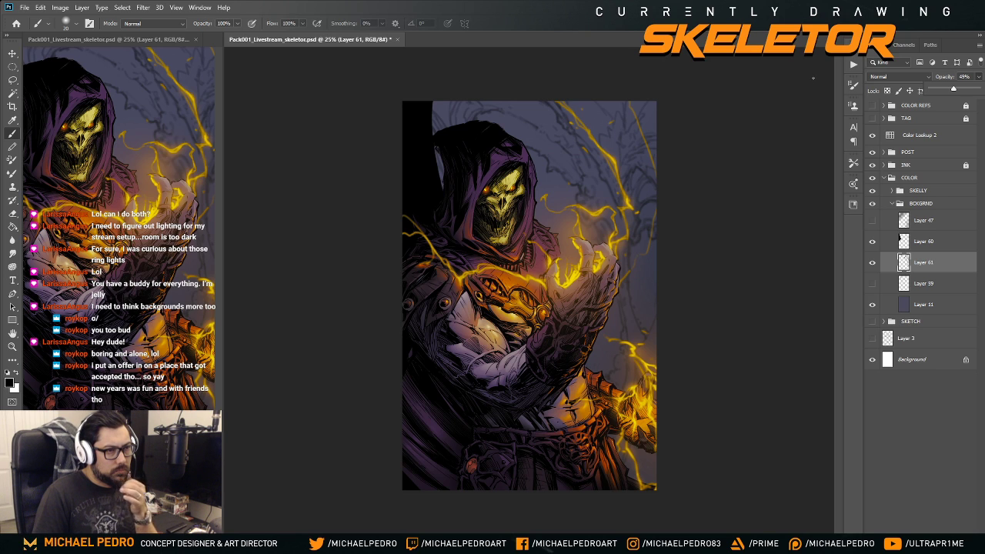
left_click_drag(945, 88, 979, 91)
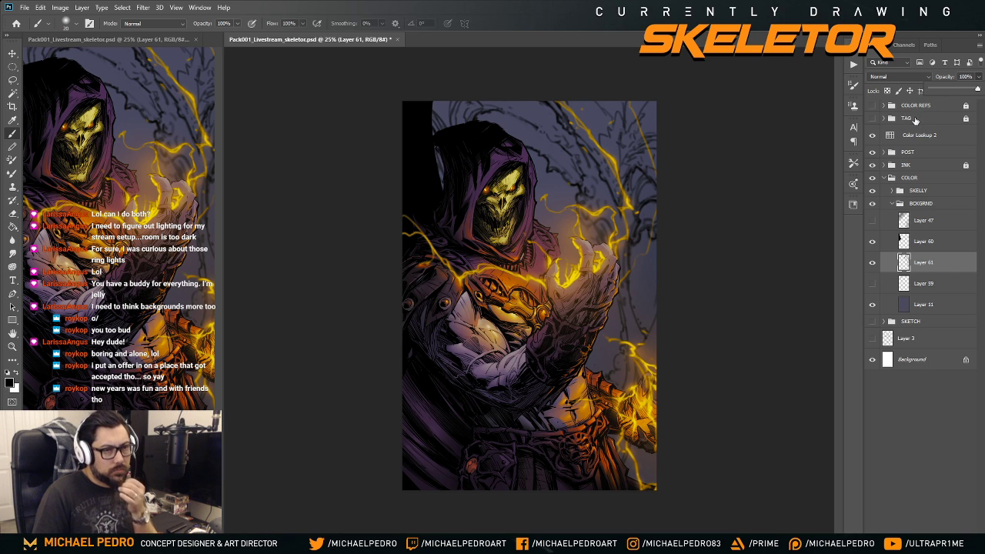
key("ctrl+t")
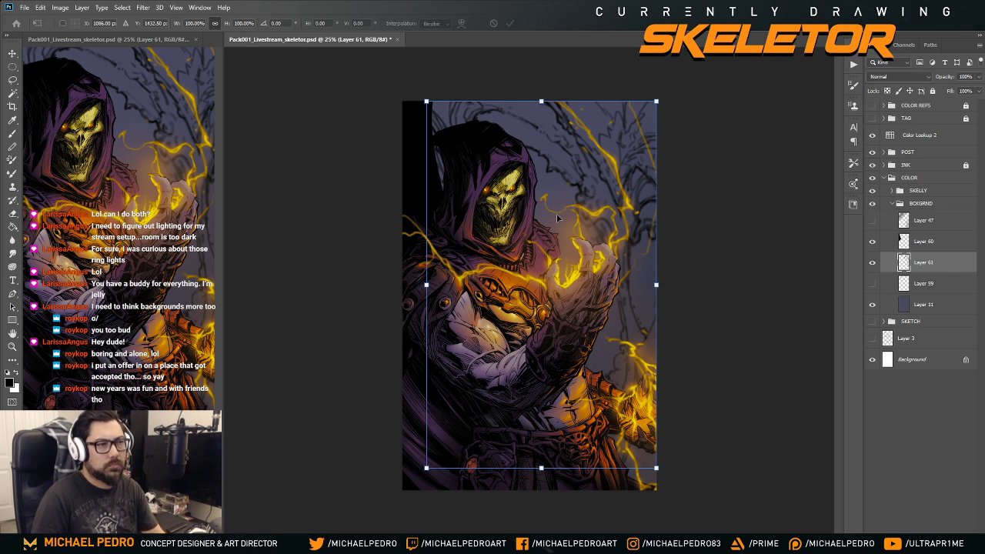
right_click(558, 218)
left_click(602, 395)
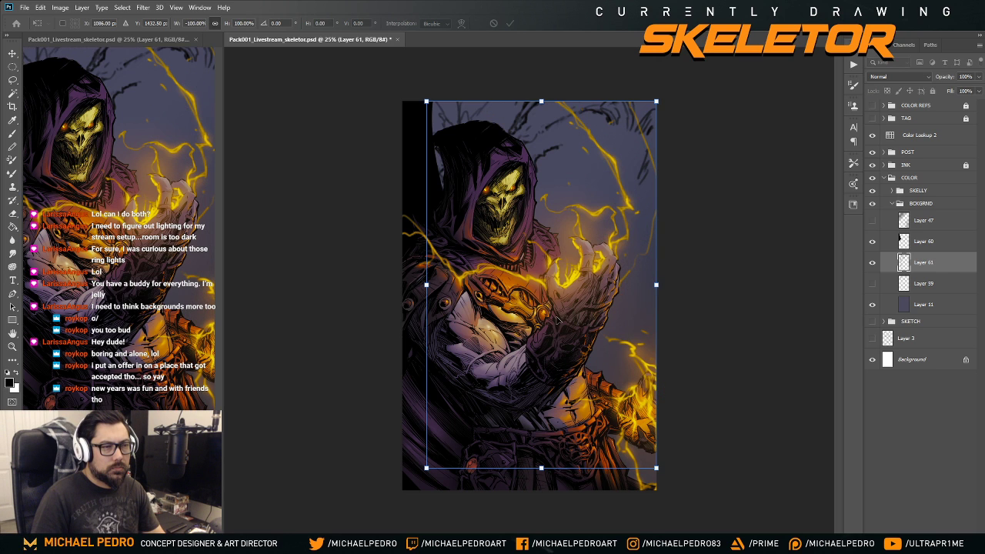
left_click_drag(559, 319, 639, 320)
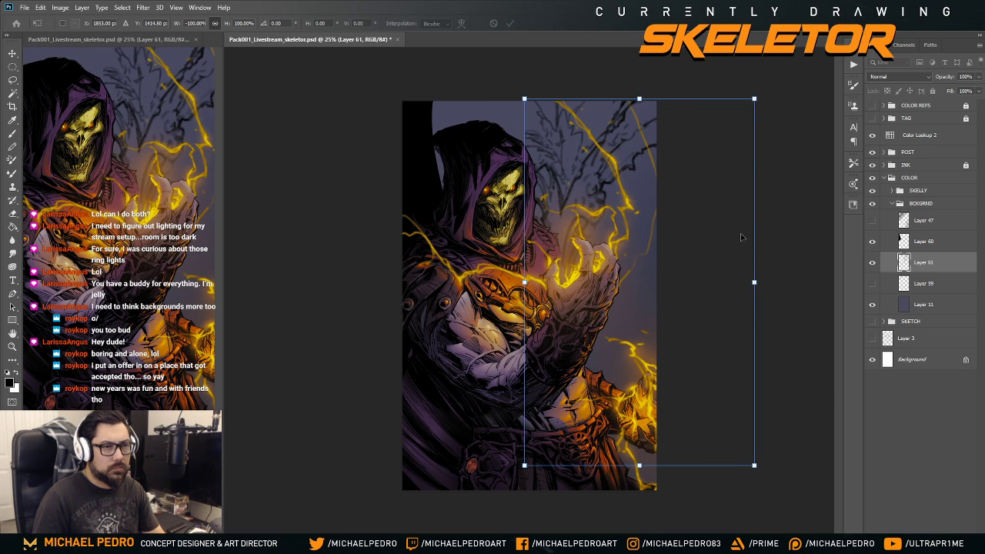
left_click_drag(758, 308, 647, 280)
key("Escape")
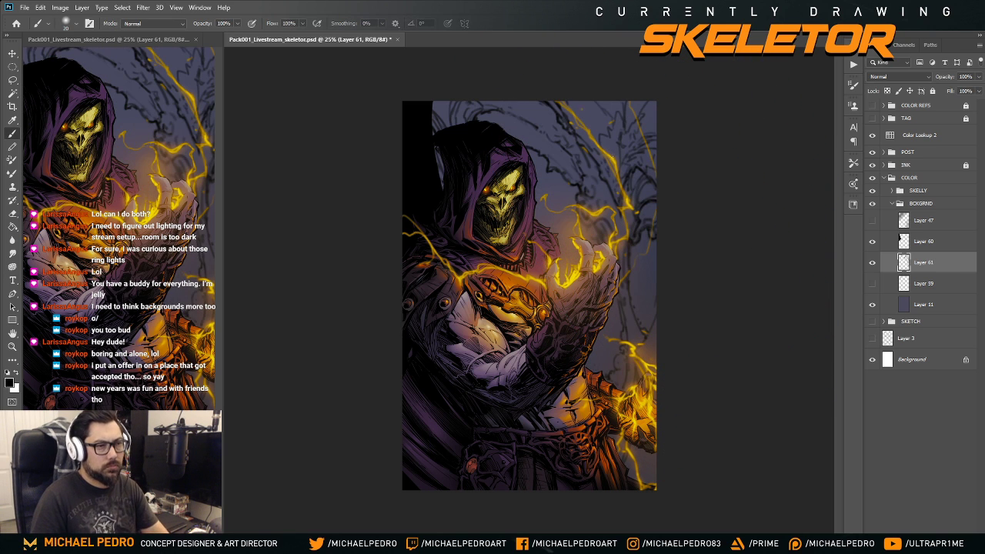
- Free-transform Layer 61's frame sketch, shifting it up and toward the canvas's right edge and rotating it to about -1.03°
key("ctrl+t")
left_click_drag(714, 253, 650, 287)
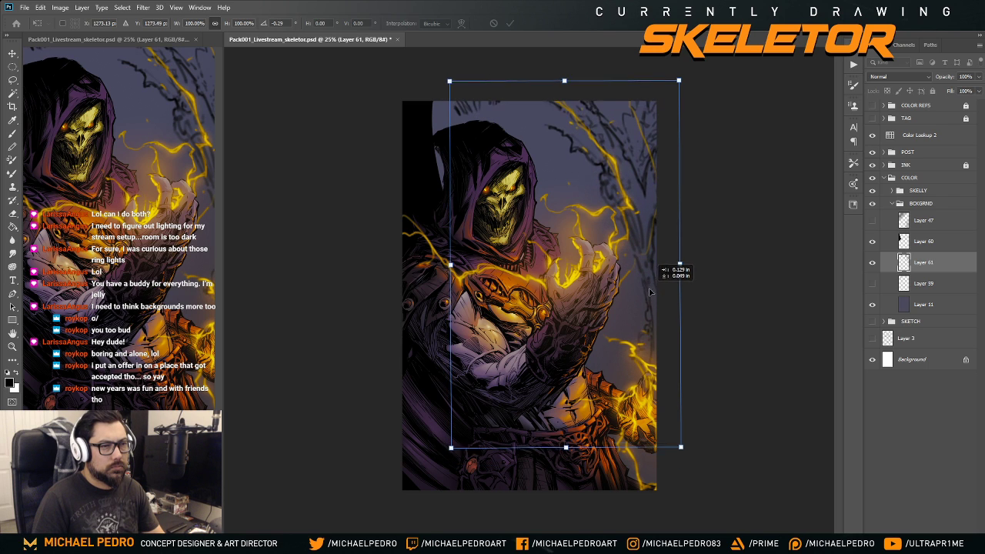
left_click_drag(696, 258, 698, 255)
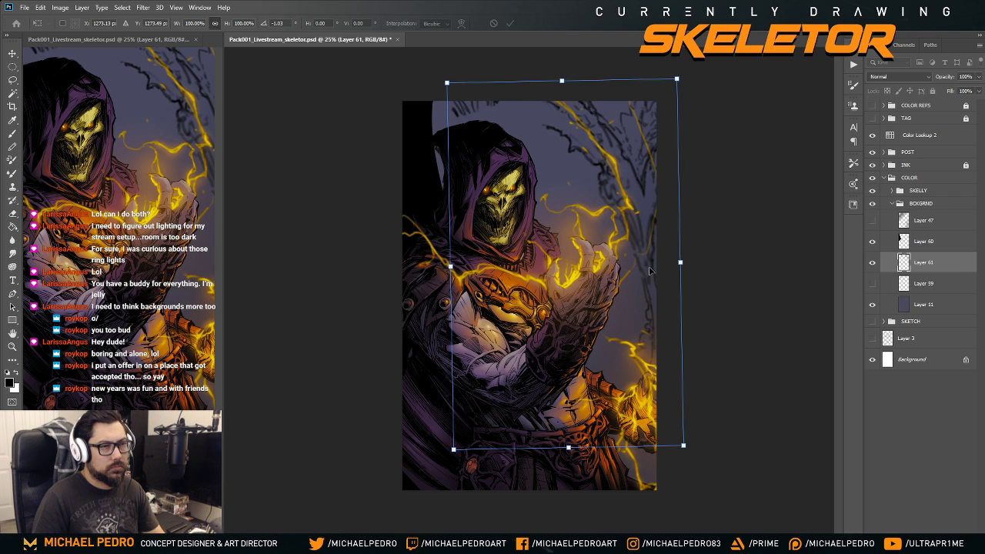
- Warp Layer 61's frame sketch, pulling its lower-right corner down and inward, bowing the right side, and stretching the upper-left area outward
right_click(608, 263)
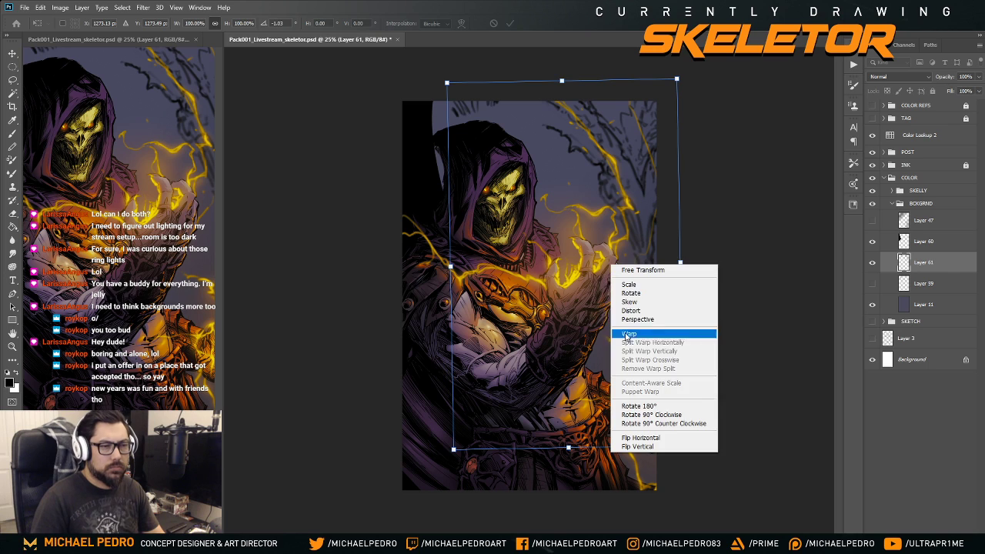
left_click(627, 336)
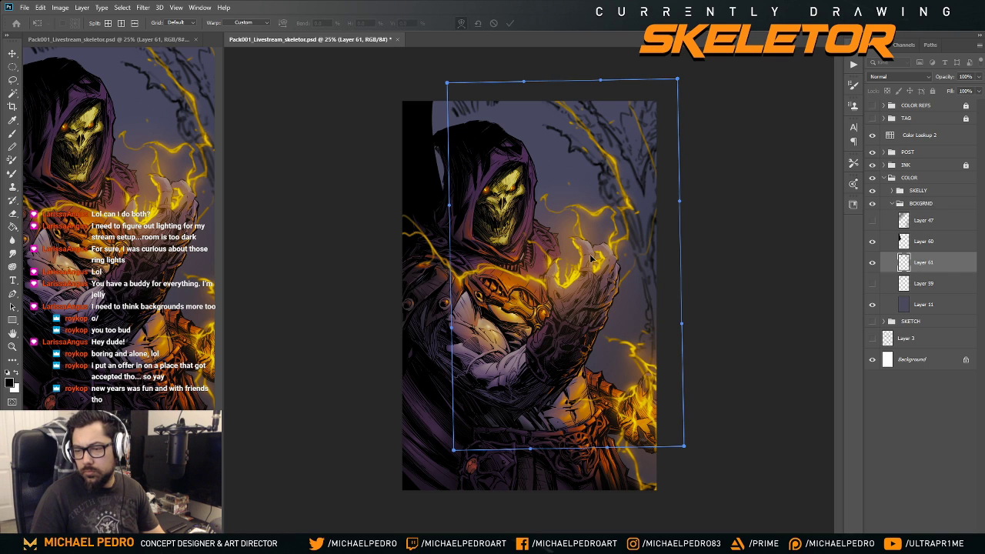
left_click_drag(595, 419, 643, 428)
left_click_drag(655, 315, 642, 295)
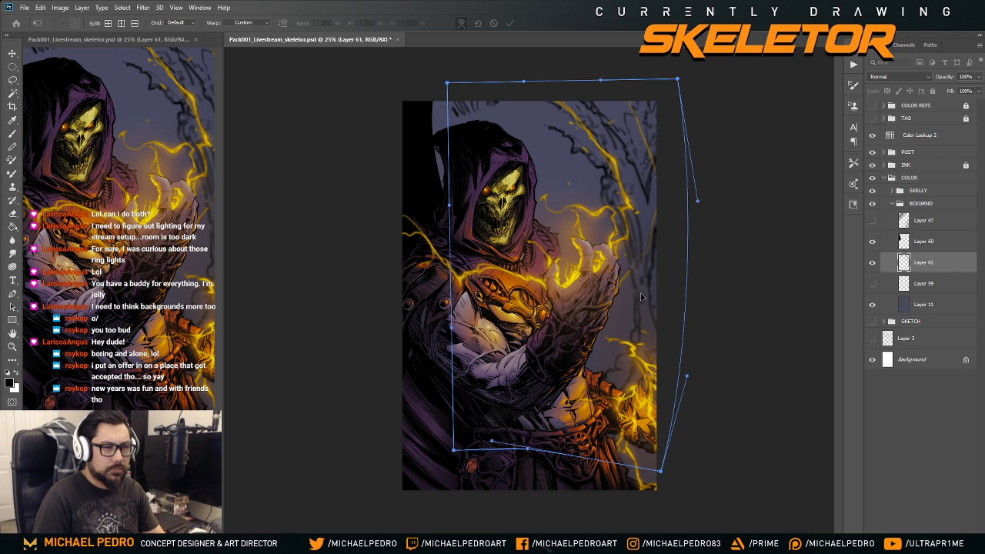
left_click_drag(524, 81, 471, 97)
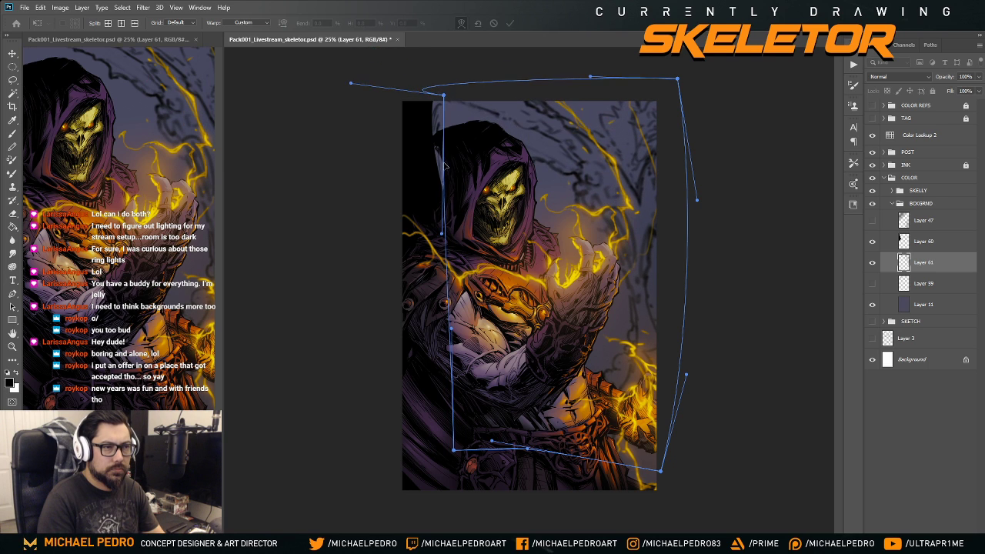
- Reshape the warp on Layer 61 by raising its top edge into a high arch and bulging its right edge outward
key("ctrl+z")
key("ctrl+z")
key("ctrl+z")
key("ctrl+z")
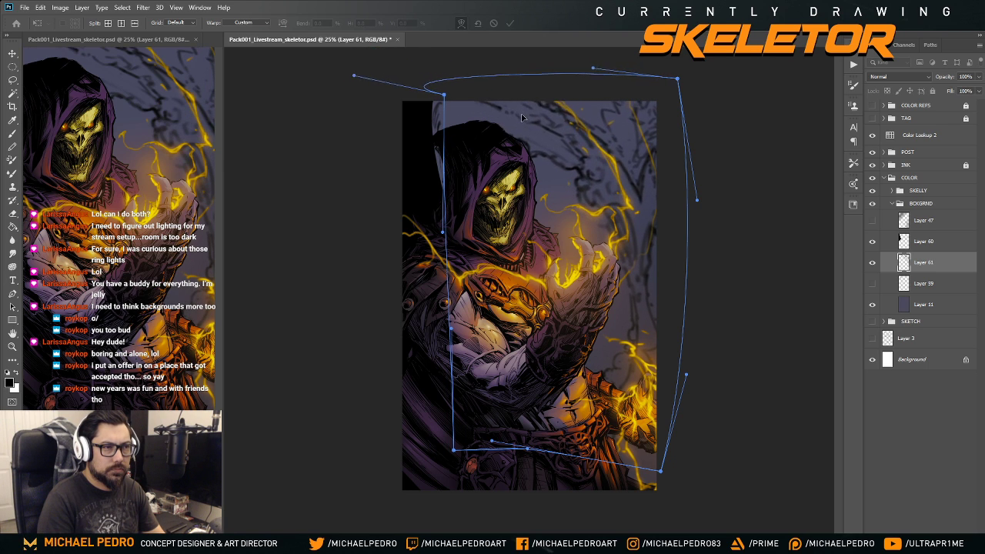
key("ctrl+z")
key("ctrl+z")
key("ctrl+z")
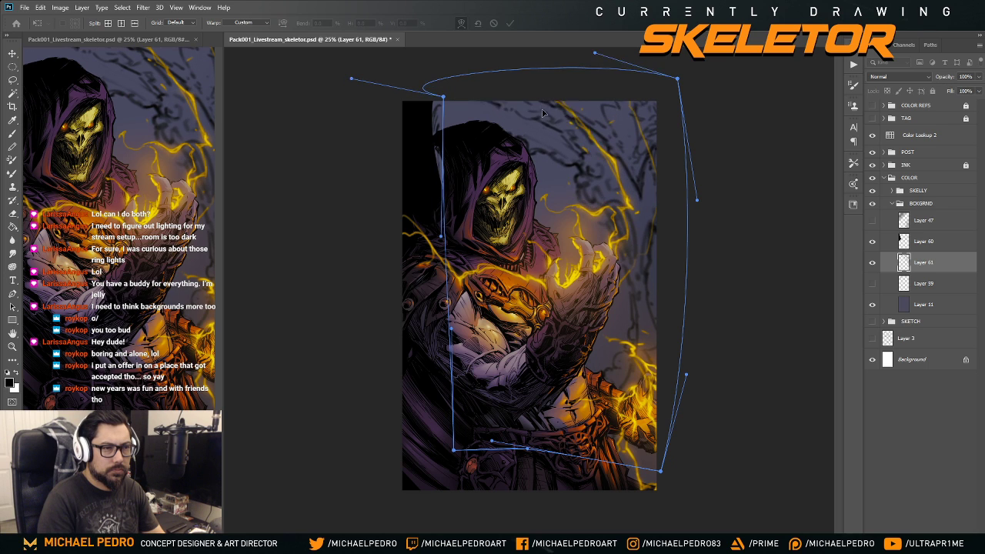
key("ctrl+z")
key("ctrl+z")
key("ctrl+z")
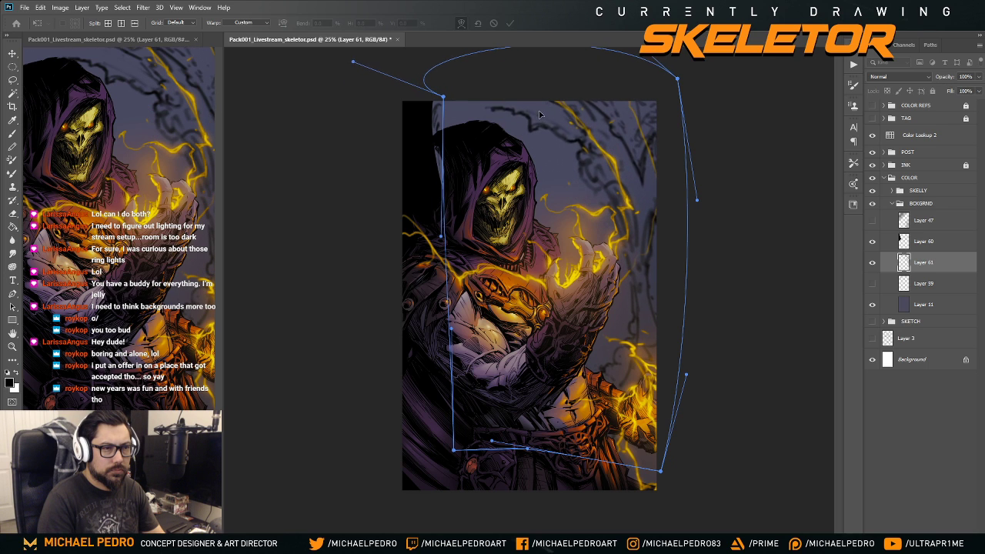
key("ctrl+z")
key("ctrl+z")
key("ctrl+z")
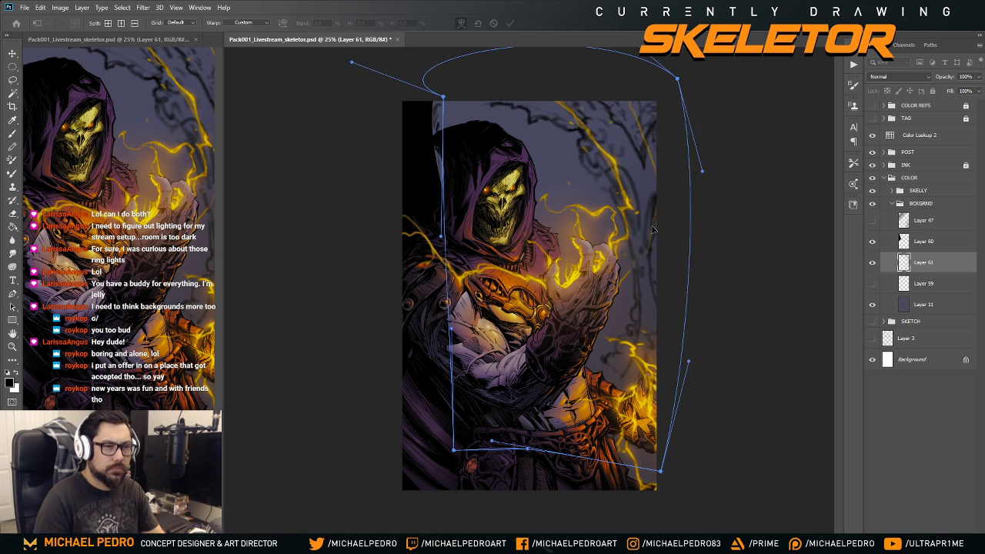
key("ctrl+z")
key("ctrl+z")
key("ctrl+z")
key("ctrl+z")
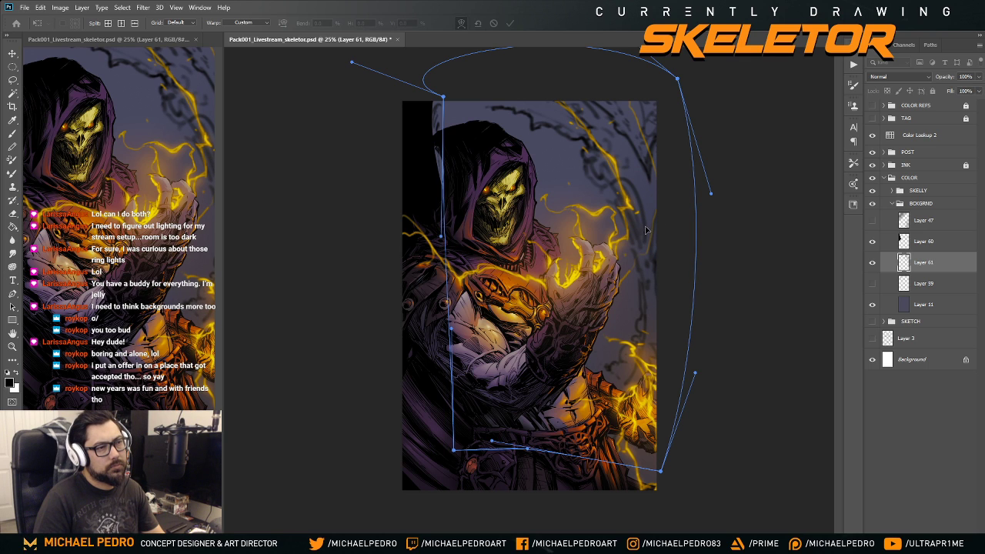
- Bring the warp's upper-right corner inward, shift its upper-left corner outward, and apply the warp to Layer 61
mouse_move(645, 237)
left_mouse_down()
mouse_move(645, 253)
mouse_move(642, 245)
left_mouse_up()
left_click_drag(678, 78, 658, 96)
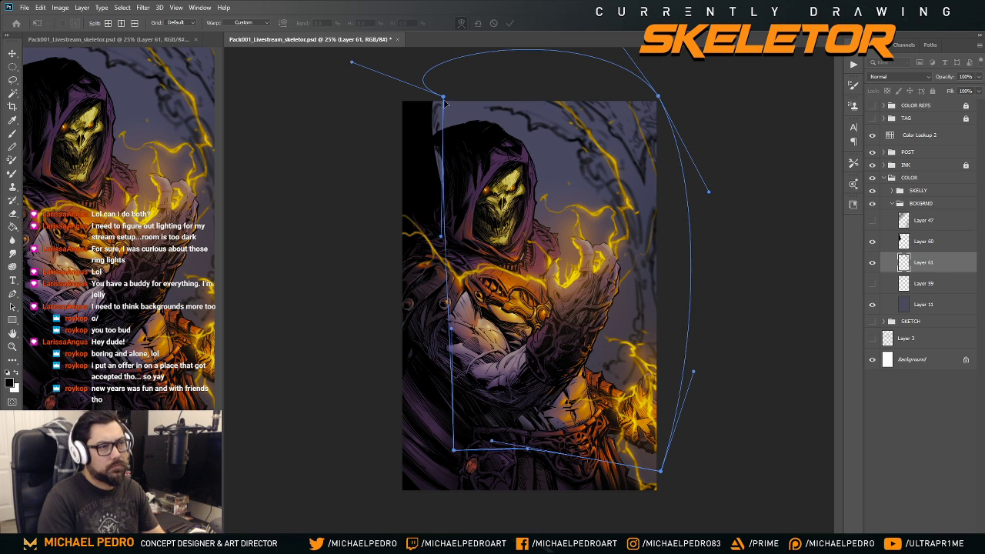
left_click_drag(443, 96, 422, 94)
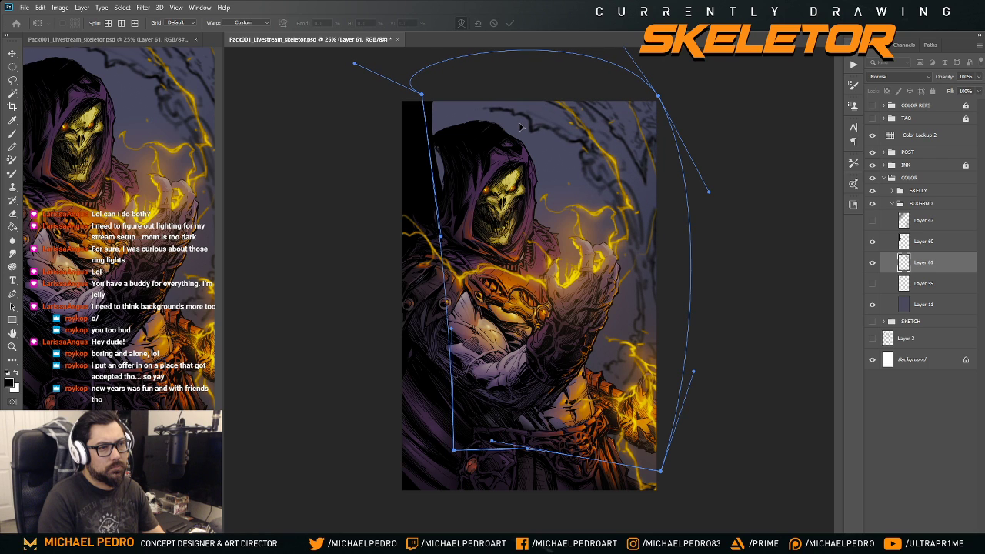
key("Return")
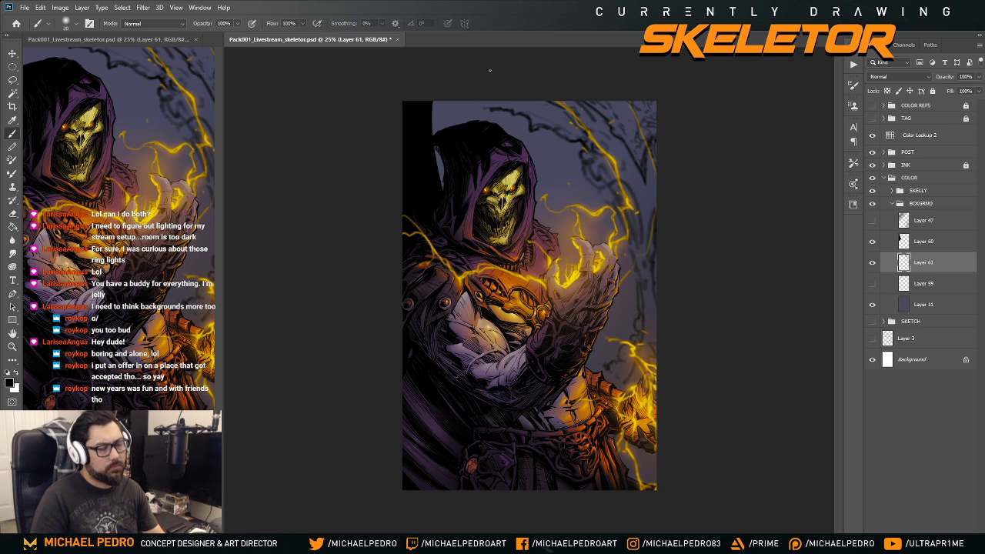
- Check the artwork mirrored and restore its orientation, then replace the visible Layer 61 sketch with a new empty layer above it
key("ctrl+shift+h")
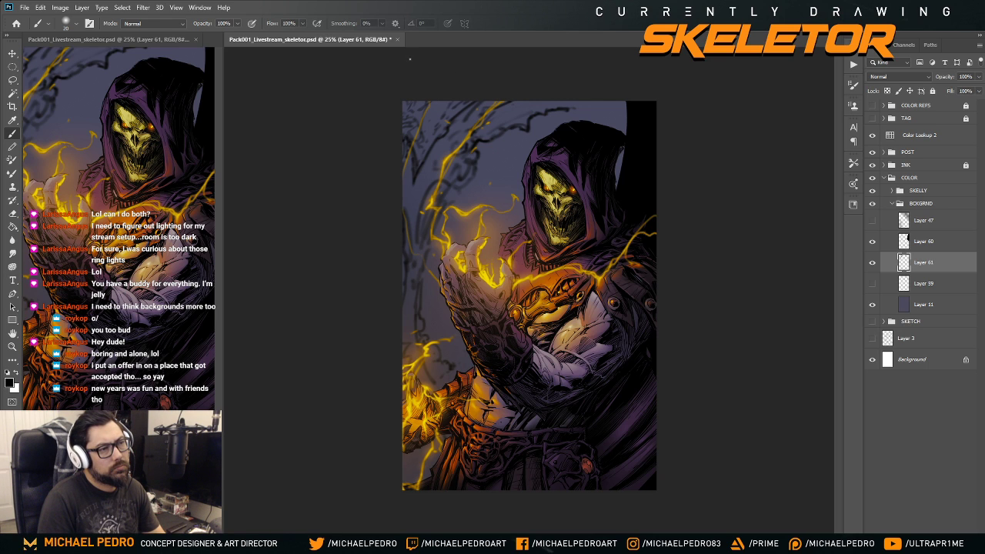
key("ctrl+shift+h")
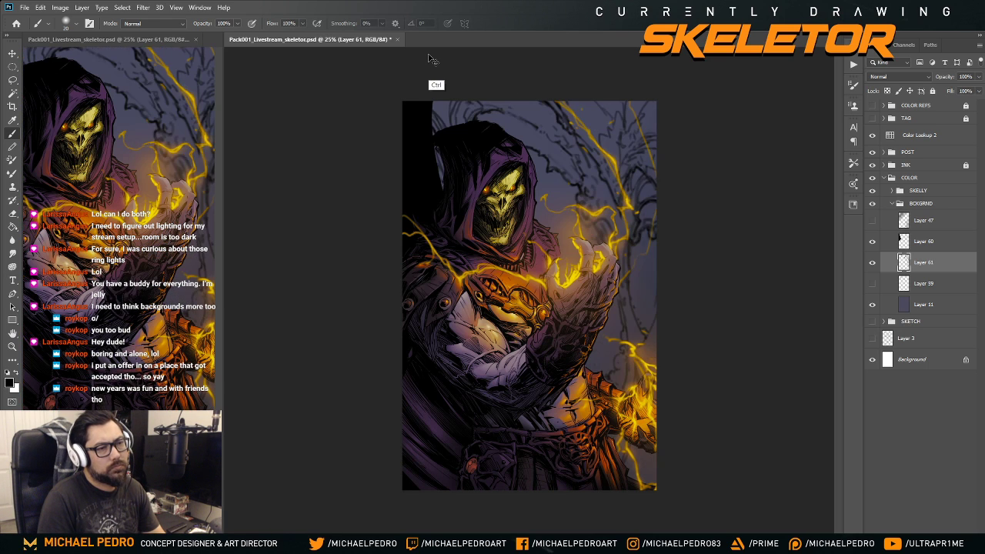
left_click(872, 262)
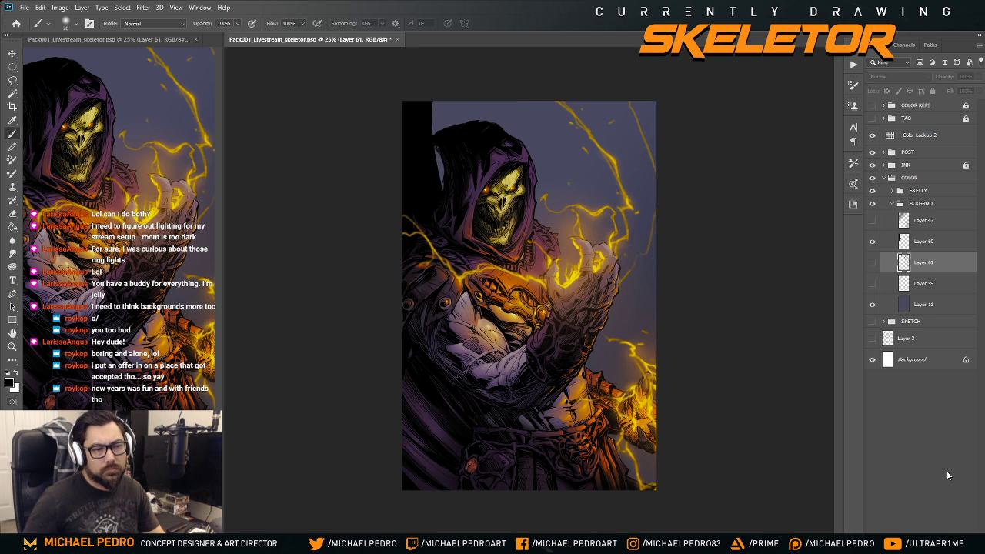
key("ctrl+shift+alt+n")
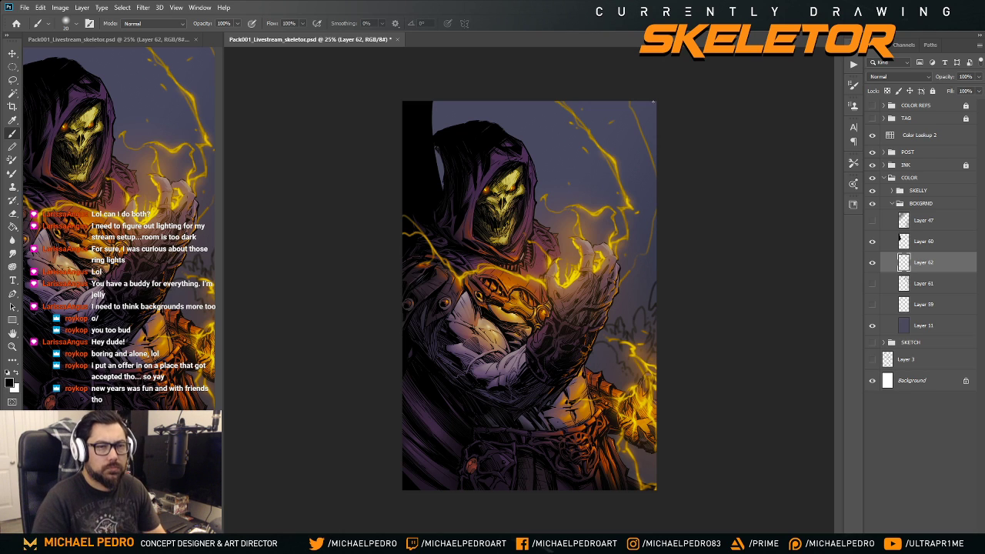
- On Layer 60, lasso a slanted area along the canvas's right side from top to bottom, fill it with black, and deselect
left_click(899, 242)
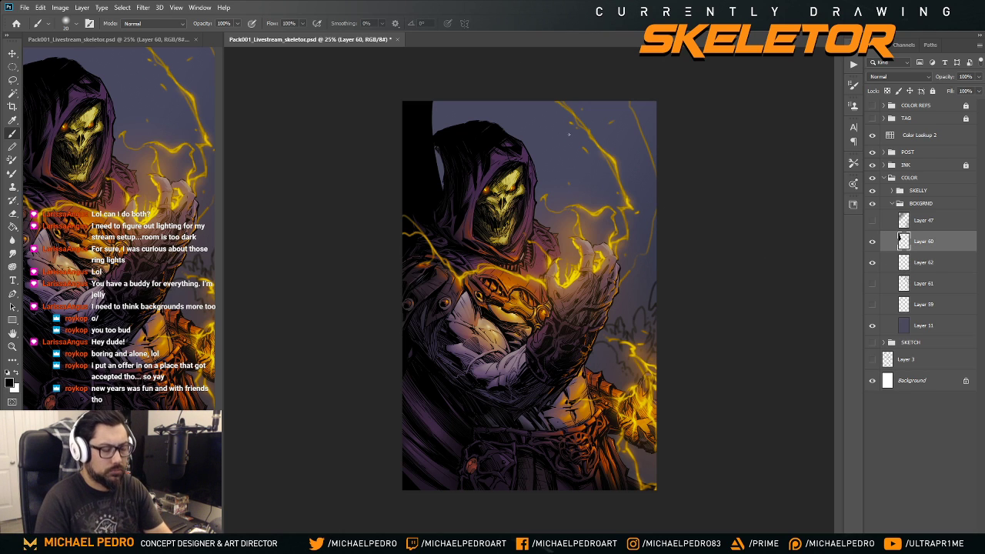
key("l")
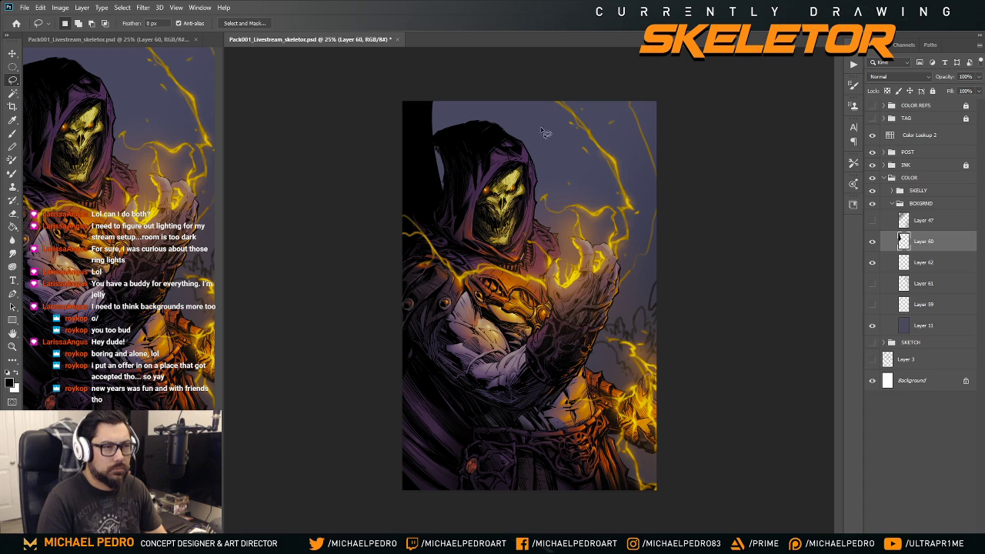
mouse_move(533, 101)
left_mouse_down()
mouse_move(578, 183)
mouse_move(645, 414)
mouse_move(569, 160)
left_mouse_up()
mouse_move(545, 79)
left_mouse_down()
mouse_move(621, 410)
mouse_move(627, 485)
mouse_move(705, 395)
mouse_move(691, 98)
mouse_move(671, 182)
left_mouse_up()
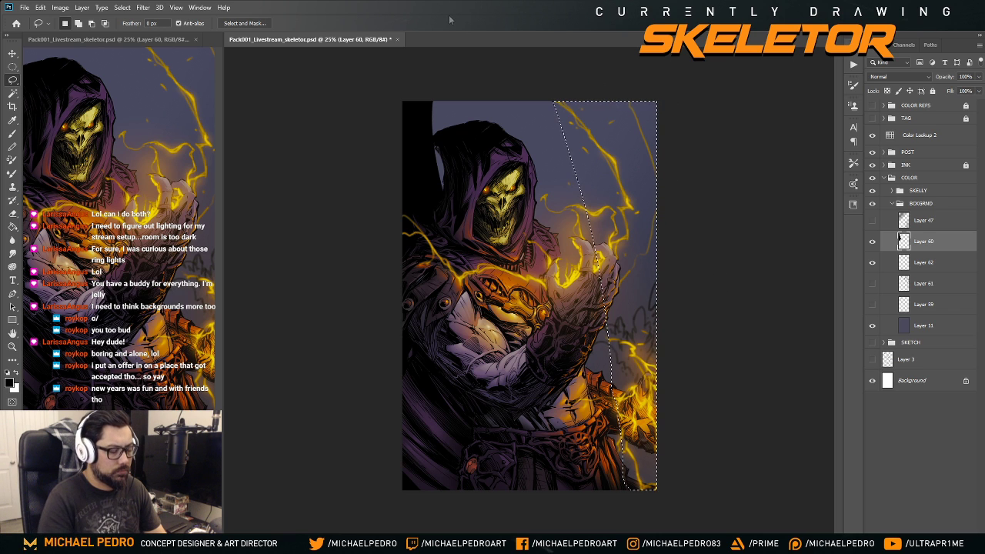
key("g")
left_click(584, 219)
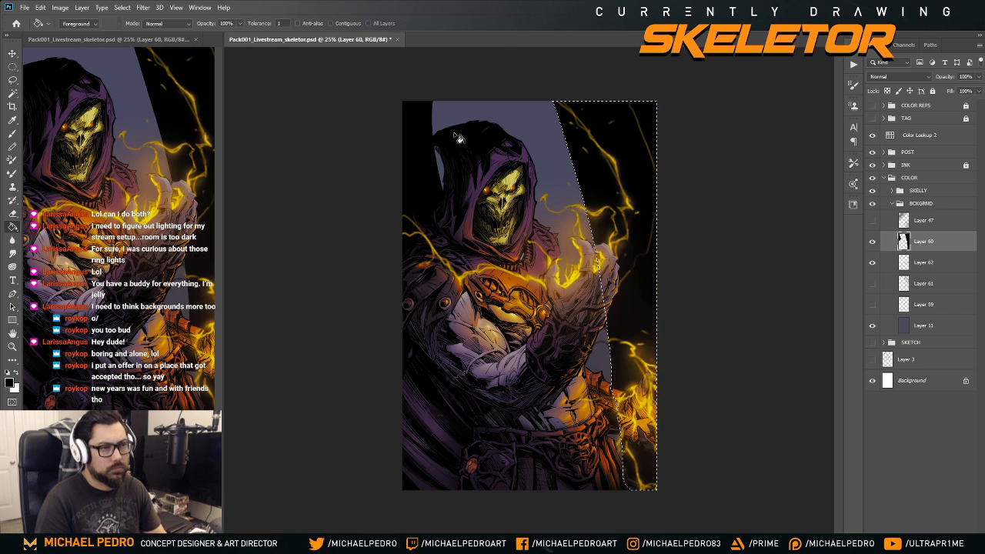
key("ctrl+d")
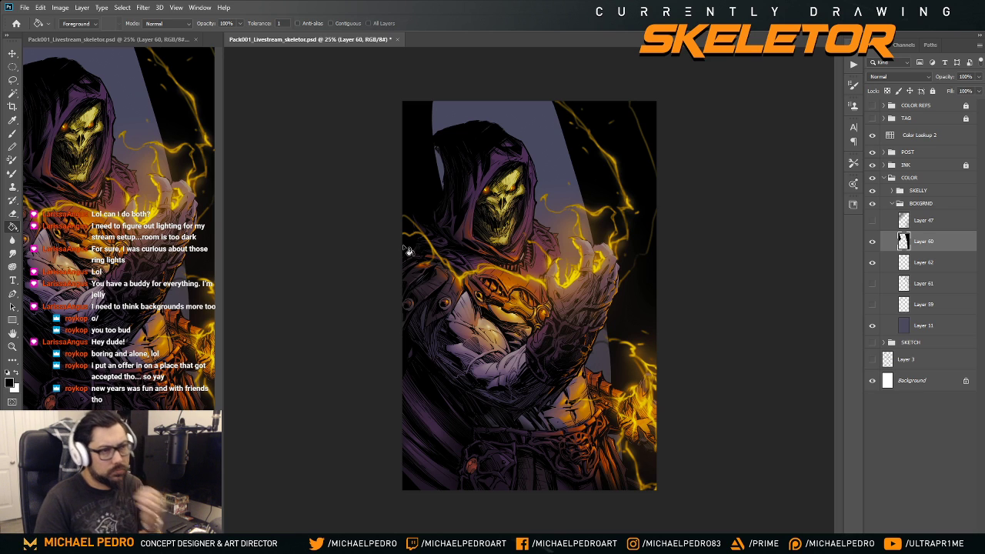
- Flip the canvas horizontally and examine the balance of the dark side shapes at reduced size
key("ctrl+minus")
key("ctrl+minus")
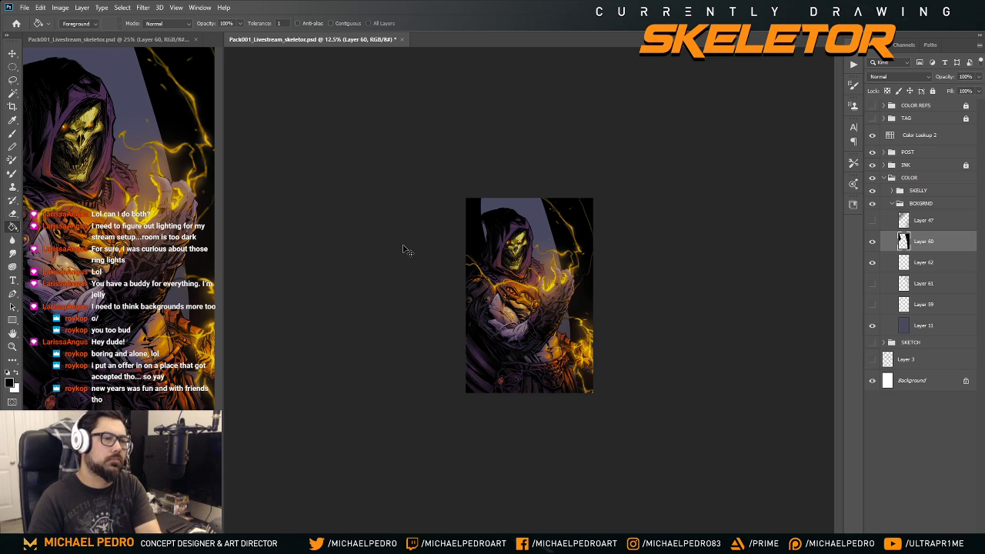
key("ctrl+plus")
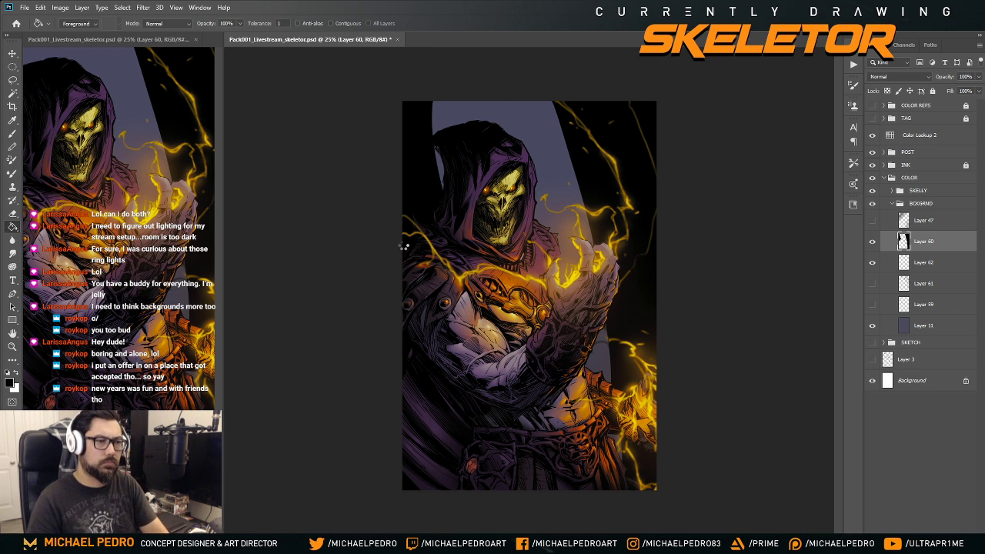
key("ctrl+shift+h")
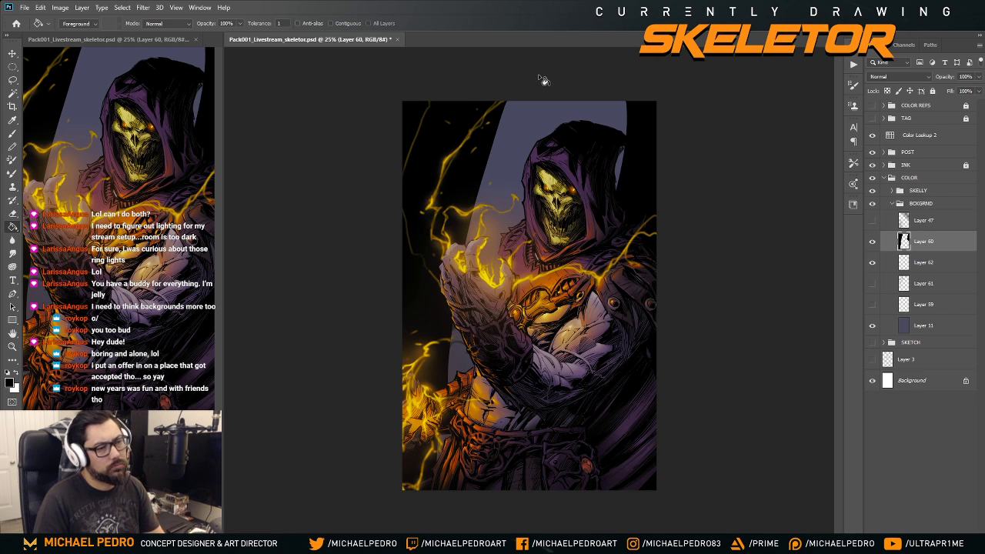
key("ctrl+minus")
key("ctrl+minus")
key("ctrl+minus")
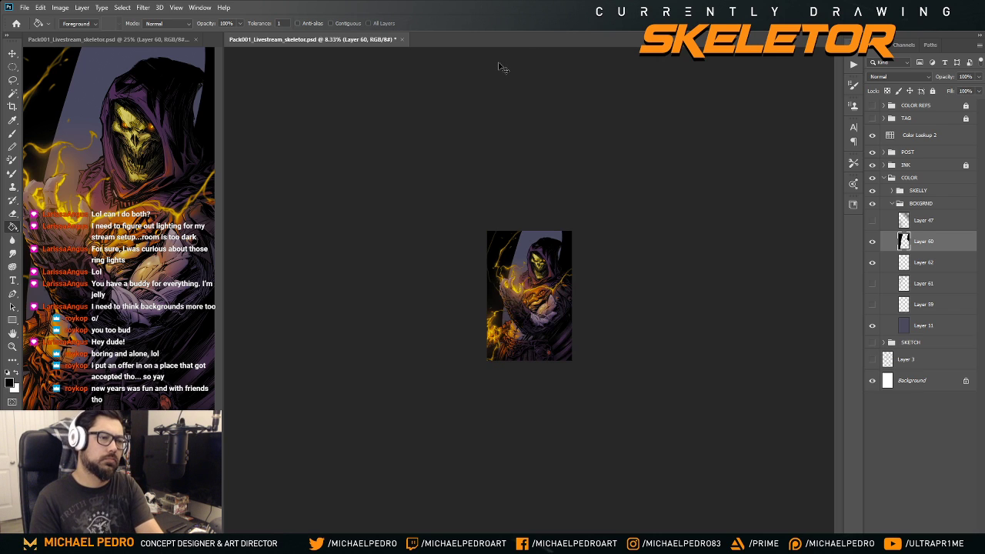
key("ctrl+plus")
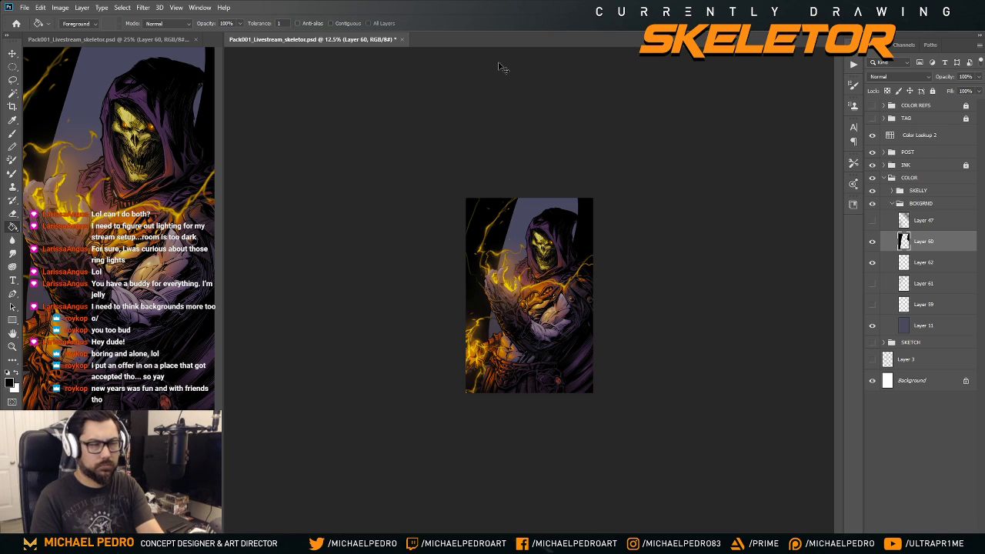
key("ctrl+plus")
key("ctrl+plus")
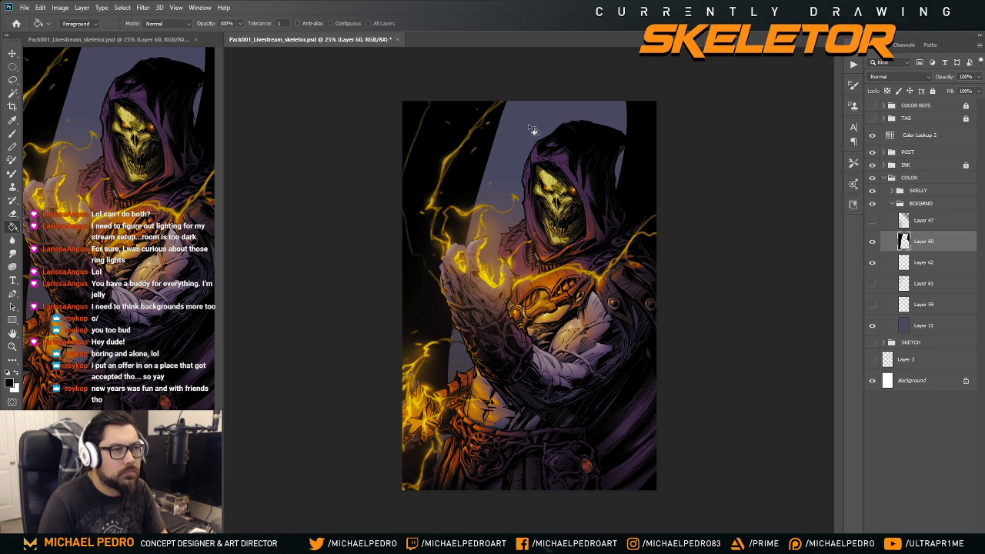
- Compare the composition with Layer 61, keep it hidden, show Layer 59, and brush thin curved lines in the blue gap around the hood
left_click(872, 284)
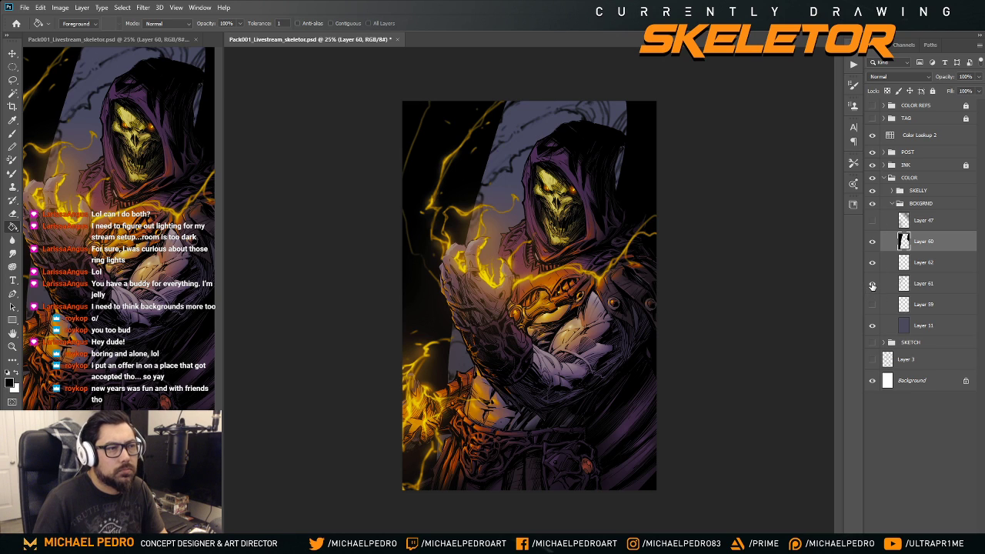
left_click(872, 286)
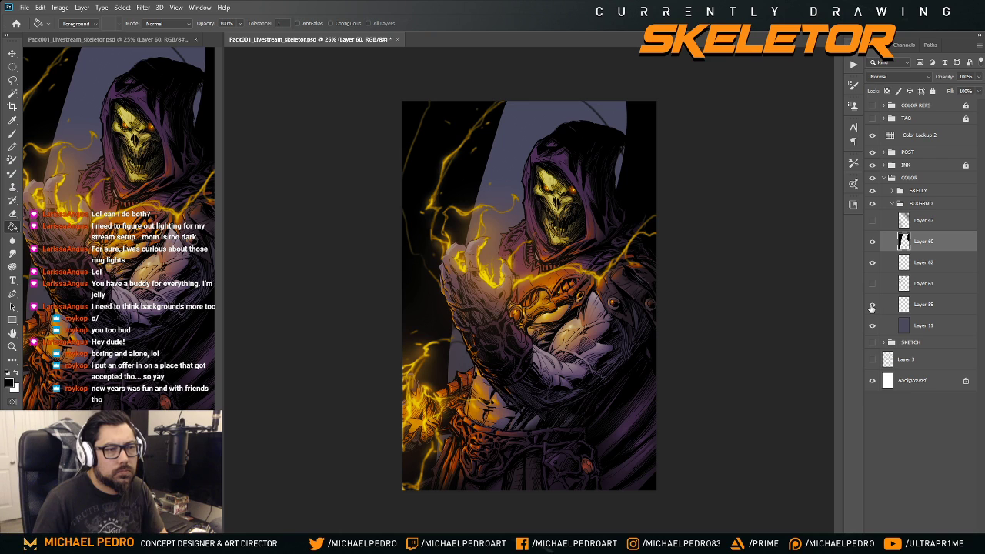
left_click(908, 308)
key("b")
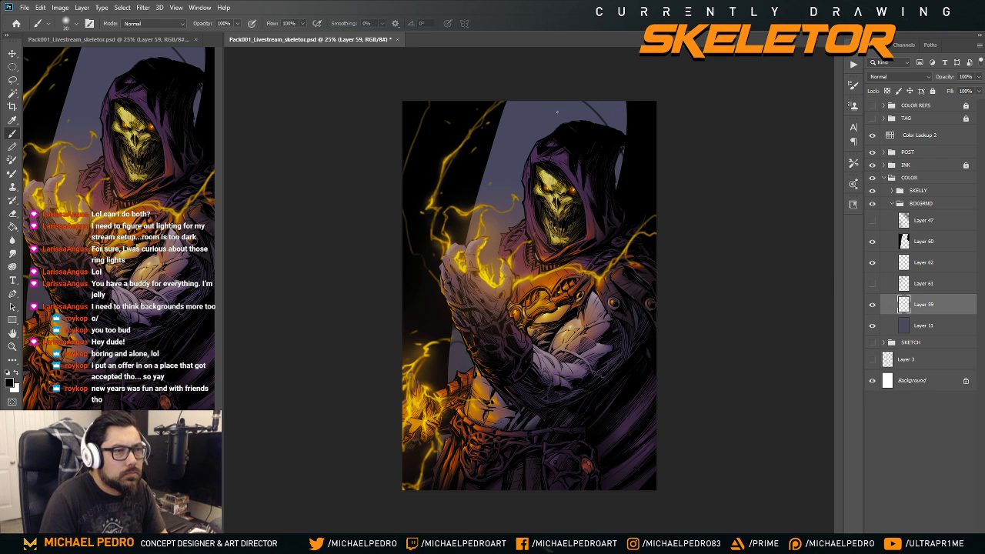
left_click_drag(498, 123, 581, 119)
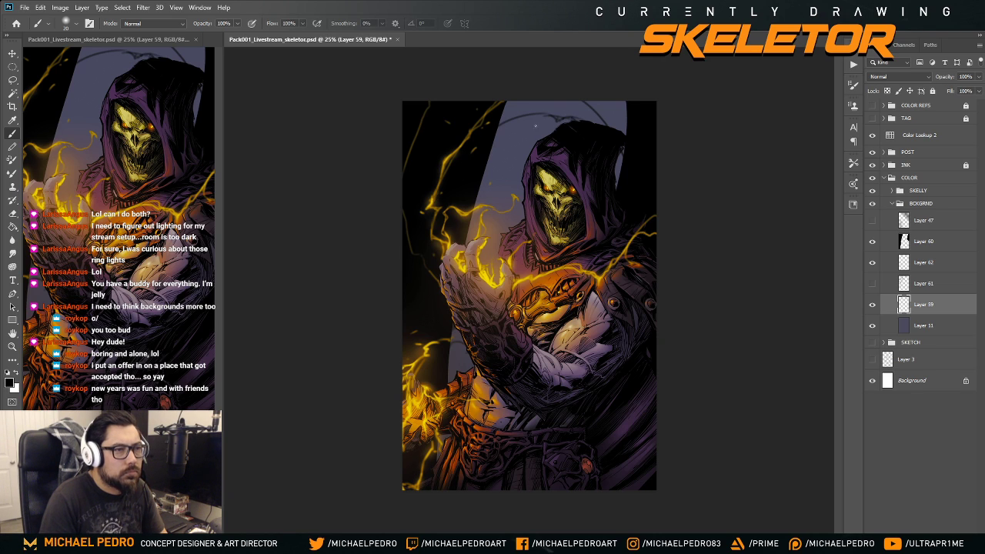
left_click_drag(505, 123, 554, 131)
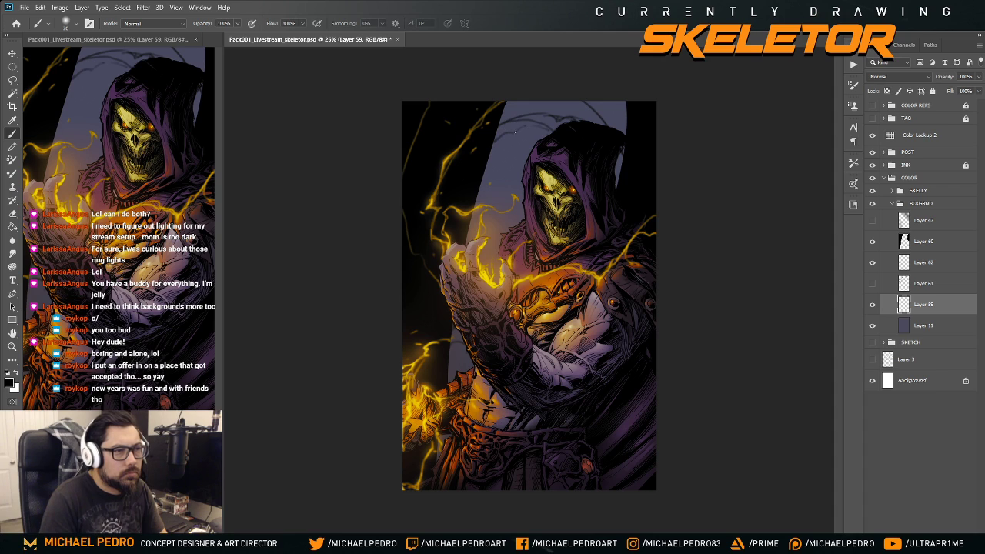
left_click_drag(515, 130, 556, 132)
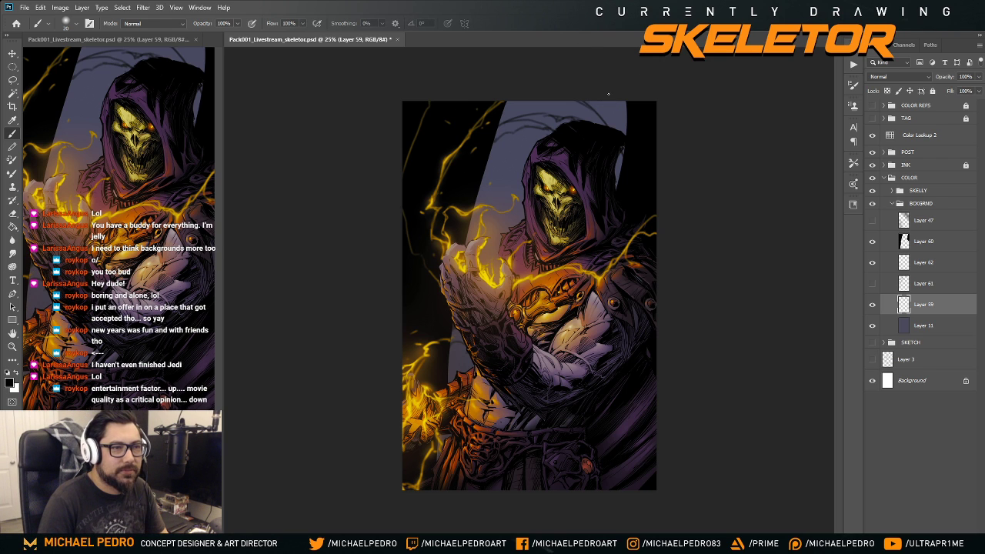
left_click_drag(623, 132, 623, 101)
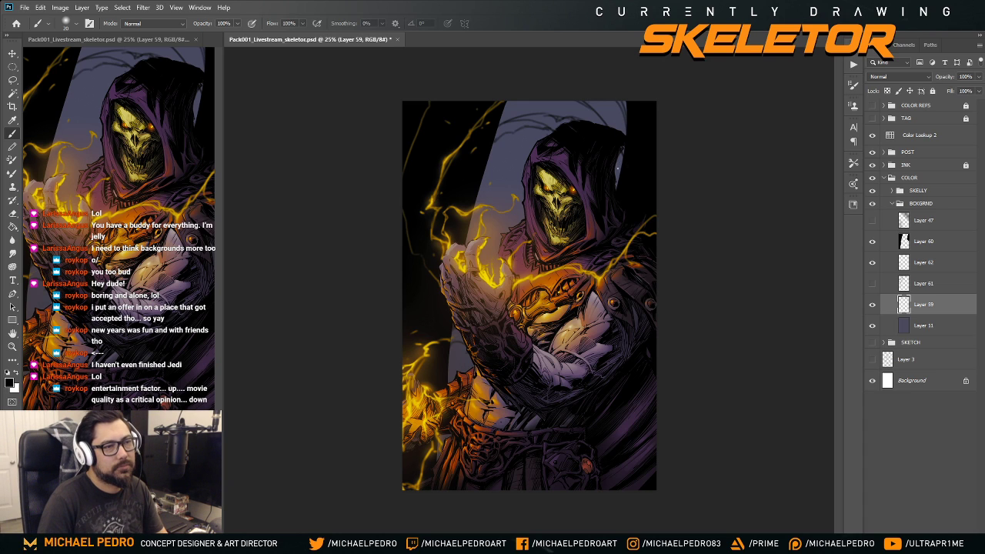
mouse_move(618, 164)
left_mouse_down()
mouse_move(617, 173)
mouse_move(620, 164)
left_mouse_up()
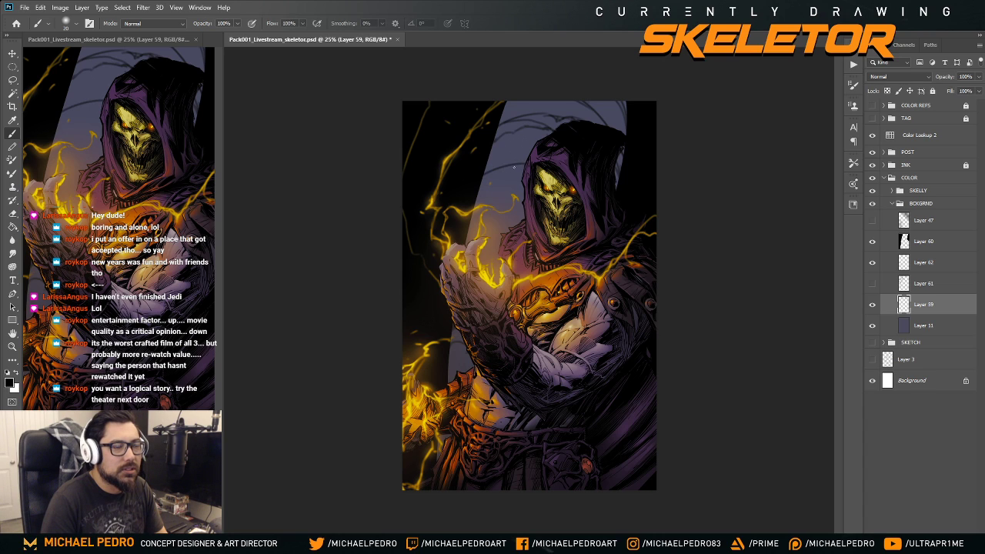
- Brush more thin curved lines on Layer 59 in the blue gap between hood and raised hand, then check them at reduced size
left_click_drag(479, 182, 524, 168)
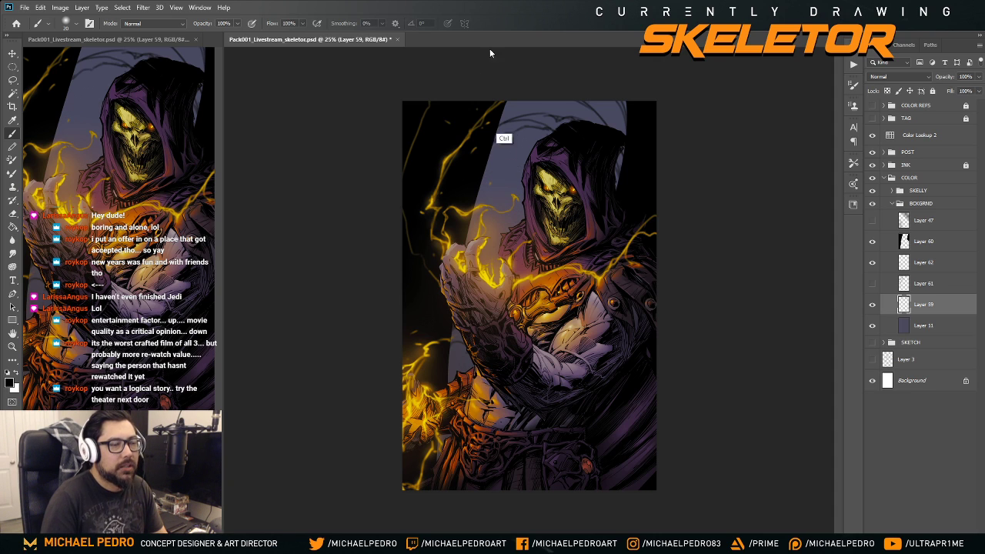
left_click_drag(490, 158, 525, 161)
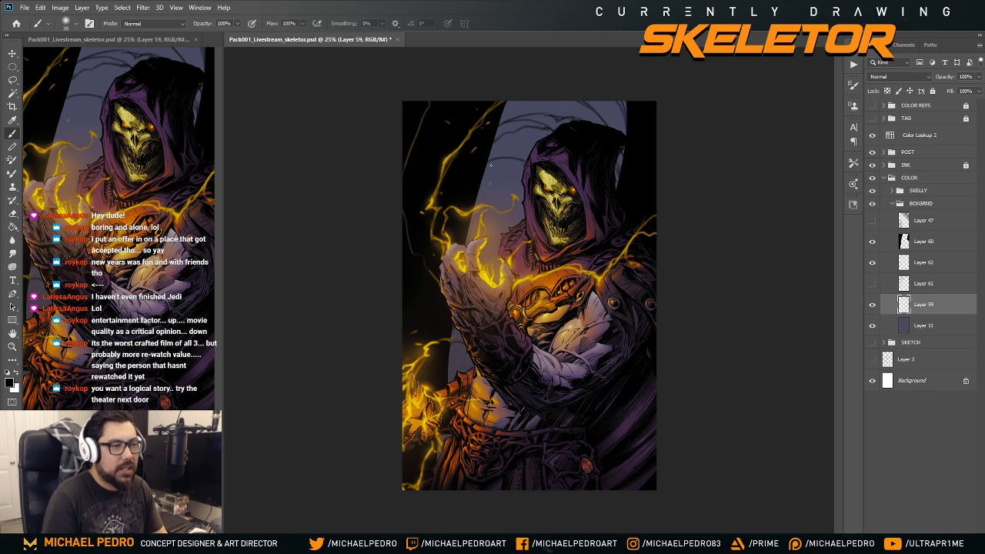
left_click_drag(486, 167, 524, 162)
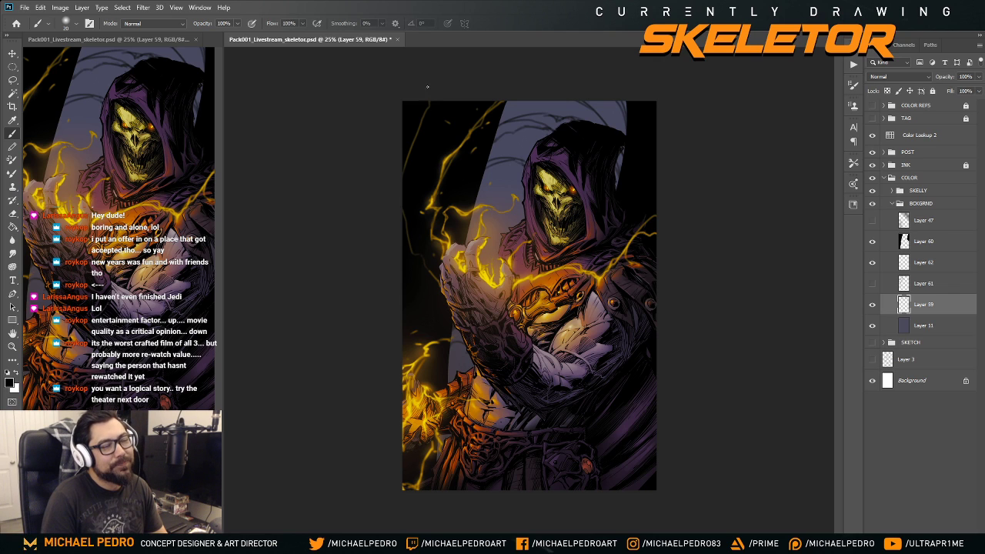
key("ctrl+z")
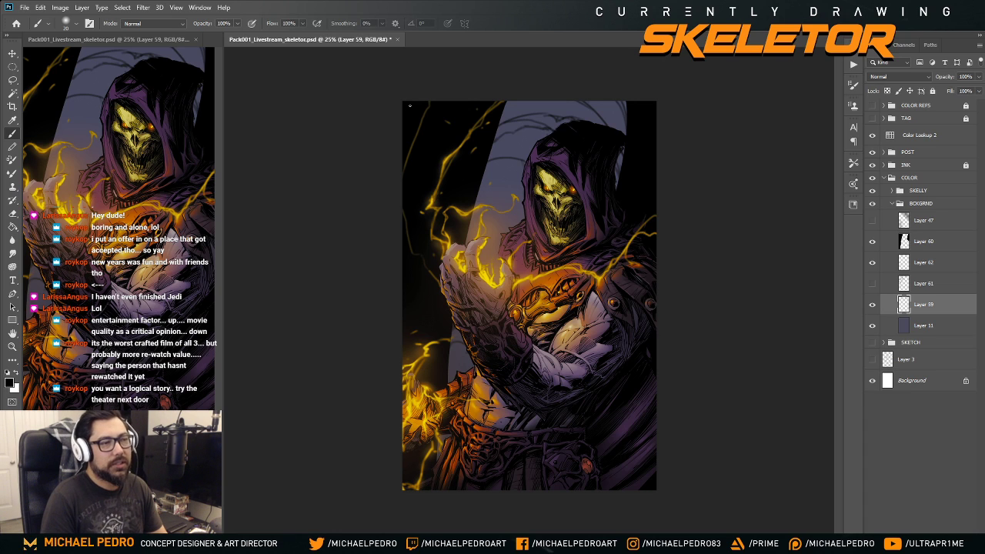
mouse_move(479, 201)
left_mouse_down()
mouse_move(506, 229)
mouse_move(481, 185)
left_mouse_up()
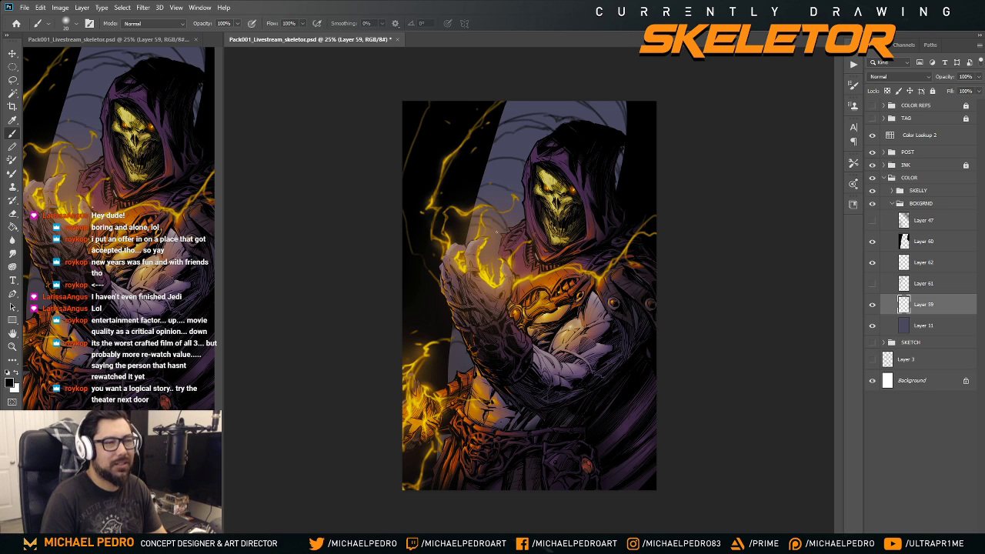
left_click_drag(487, 227, 499, 224)
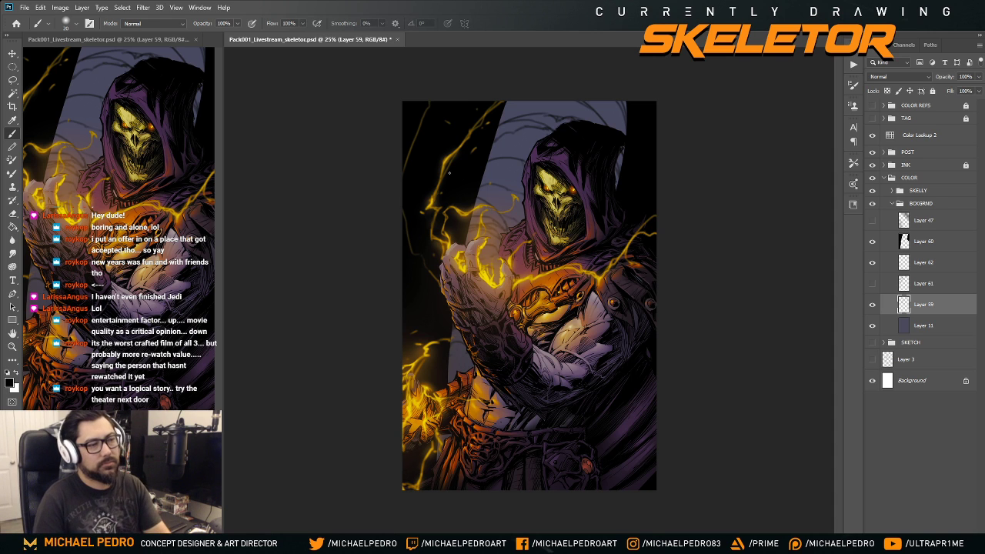
key("ctrl+minus")
key("ctrl+minus")
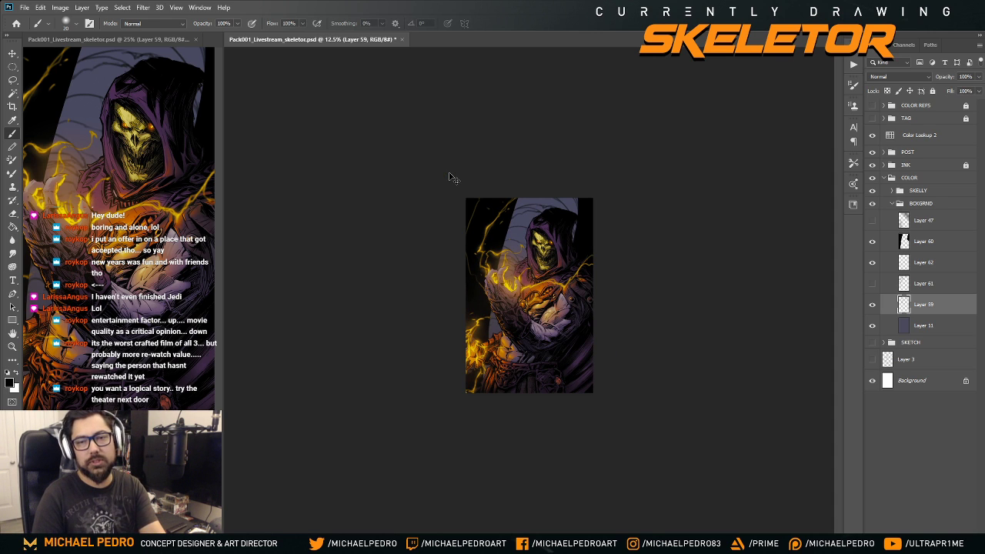
key("ctrl+plus")
key("ctrl+plus")
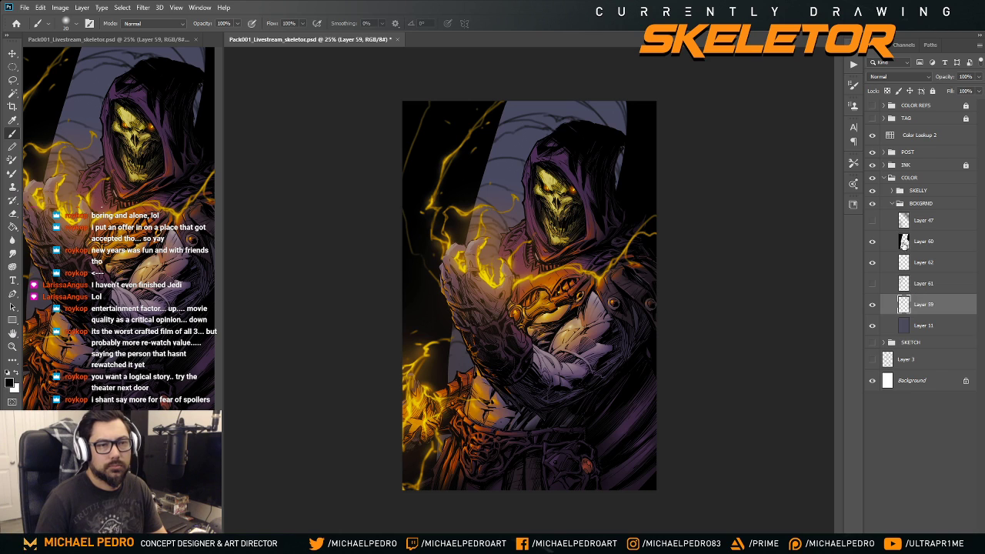
- Try masking irregular strips along the inner edges of Layer 60's black shapes, undo the mask edit, and apply the blank mask
left_click(908, 243)
left_click(909, 538)
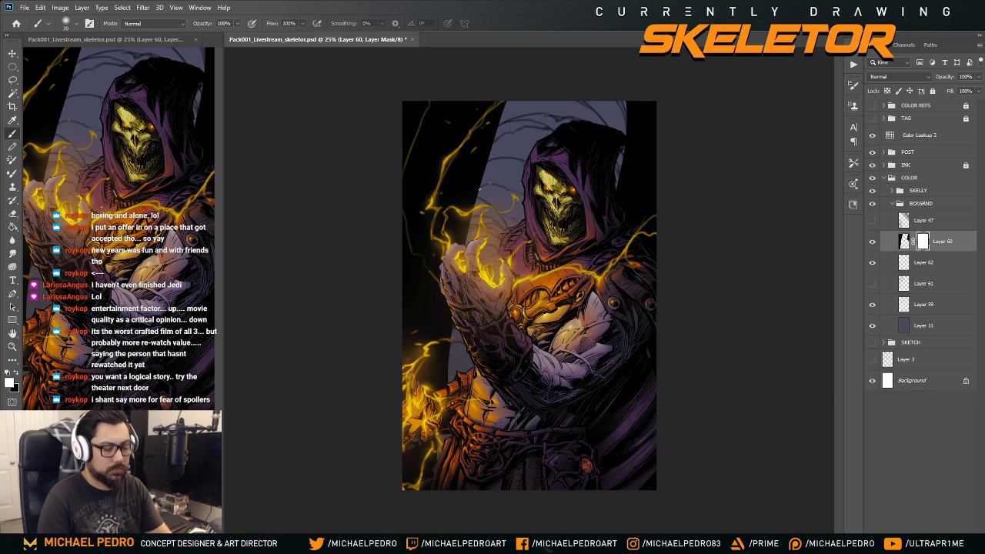
key("l")
left_click_drag(505, 101, 470, 242)
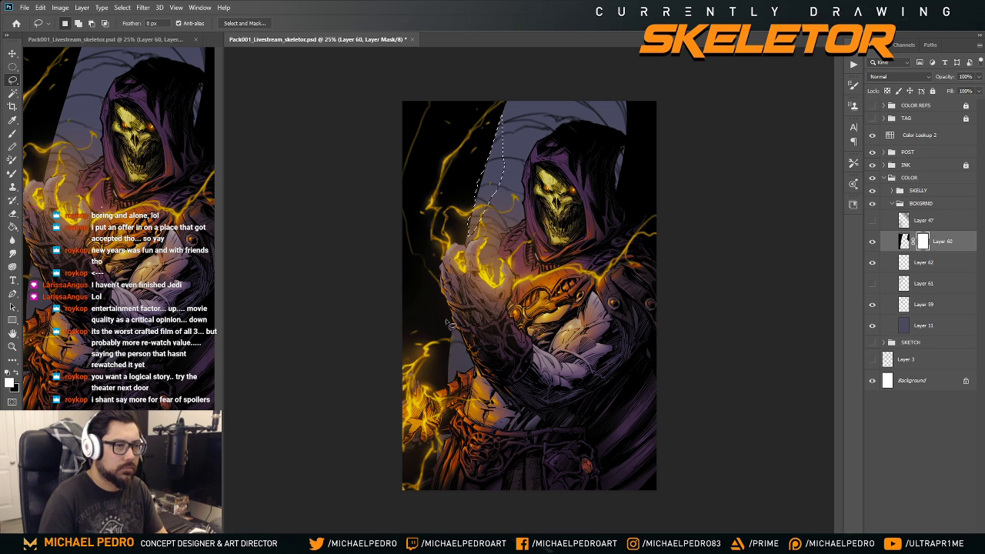
key("shift")
mouse_move(457, 335)
left_mouse_down()
mouse_move(446, 388)
mouse_move(455, 322)
mouse_move(452, 399)
mouse_move(454, 339)
left_mouse_up()
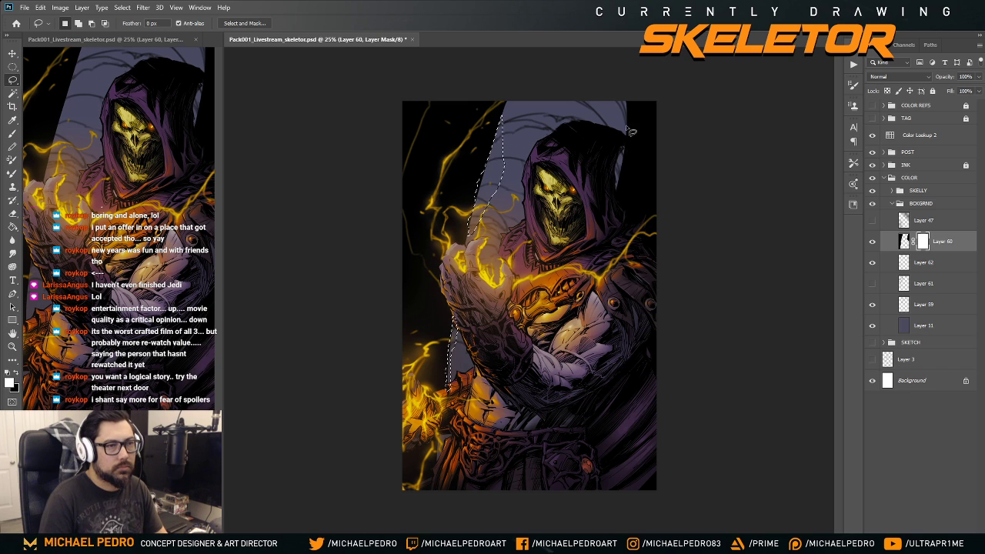
mouse_move(626, 106)
left_mouse_down()
mouse_move(630, 170)
mouse_move(608, 220)
left_mouse_up()
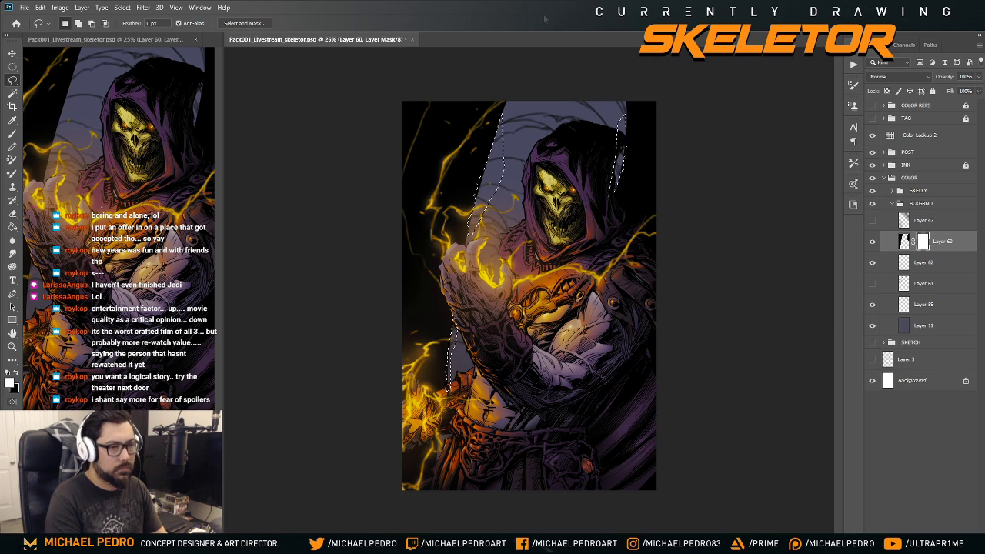
key("ctrl+d")
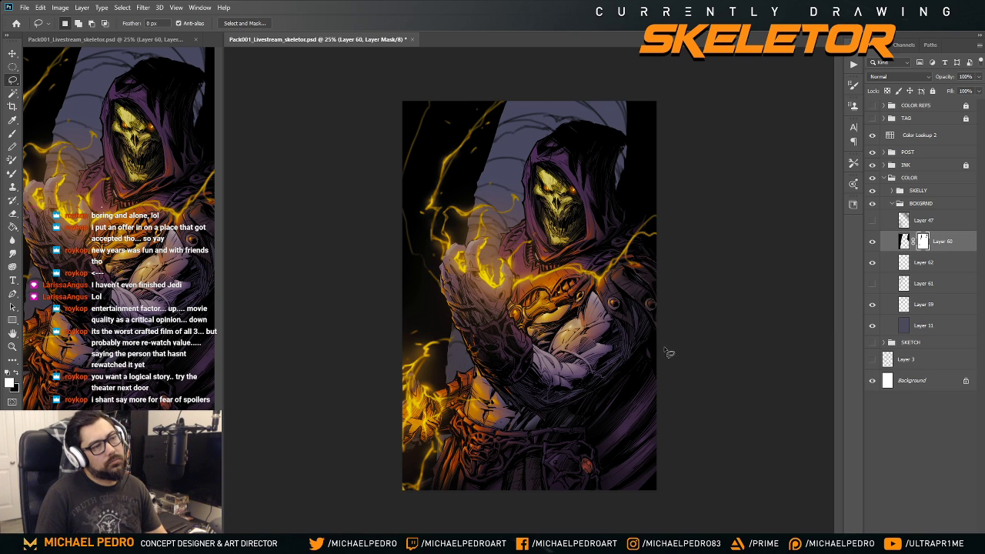
key("ctrl+z")
key("ctrl+d")
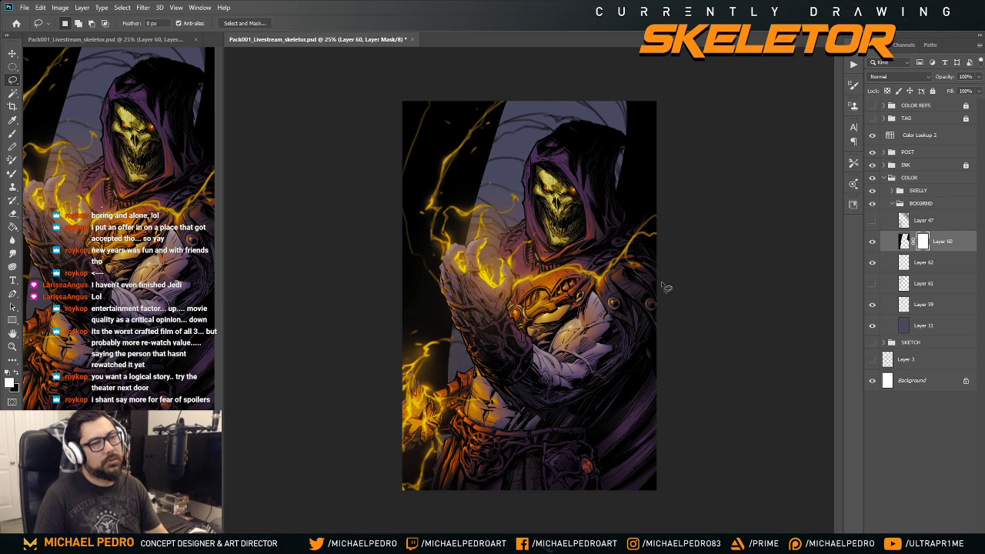
right_click(922, 240)
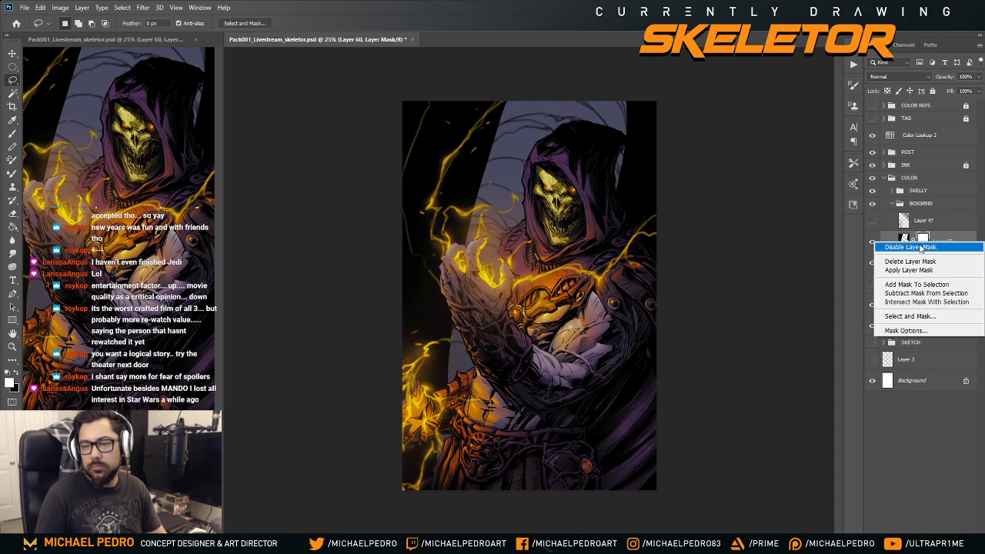
left_click(915, 270)
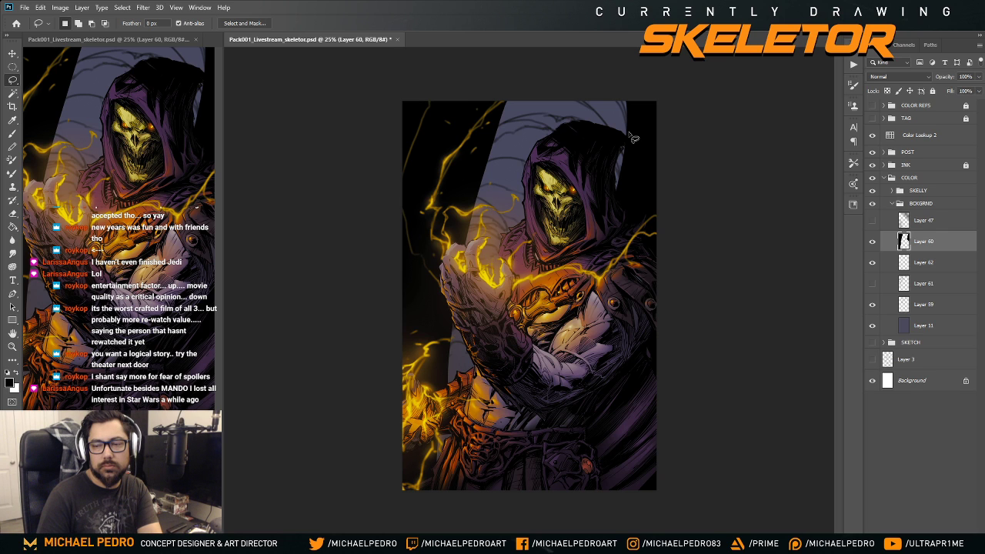
- Examine the artwork at reduced size, then compare the background sketches on Layers 59, 61 and 62 by switching their visibility
scroll(631, 137, "down", 2)
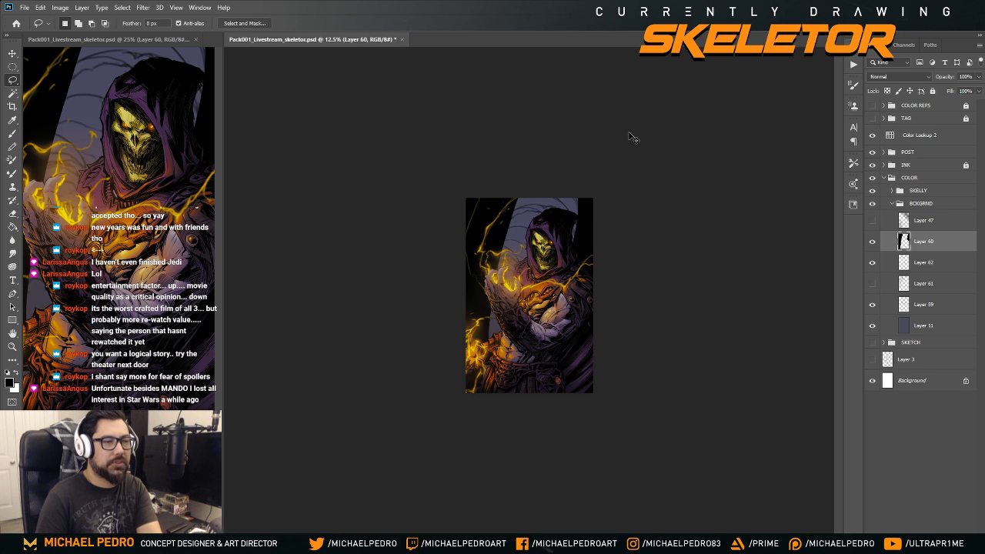
scroll(632, 137, "up", 1)
scroll(632, 137, "up", 1)
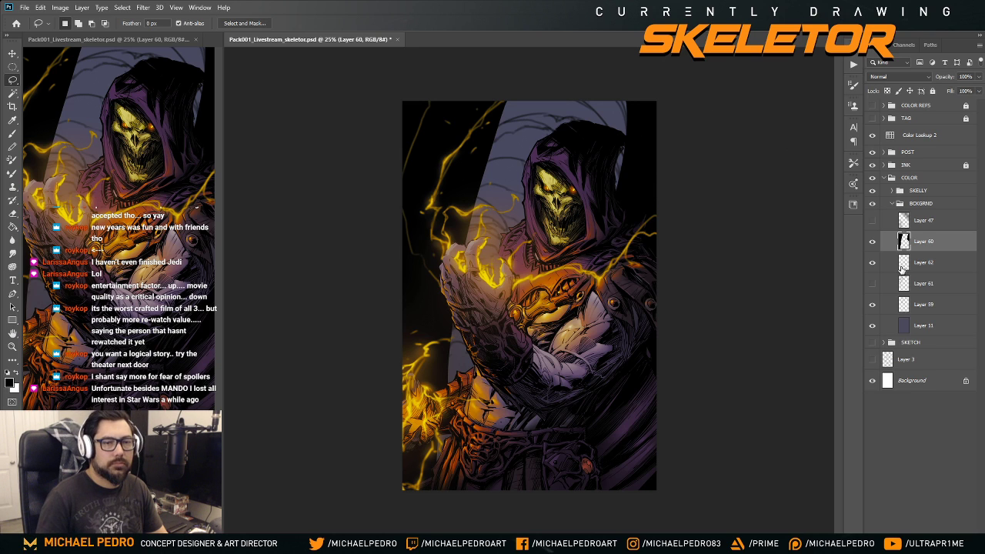
left_click(872, 305)
left_click(872, 305)
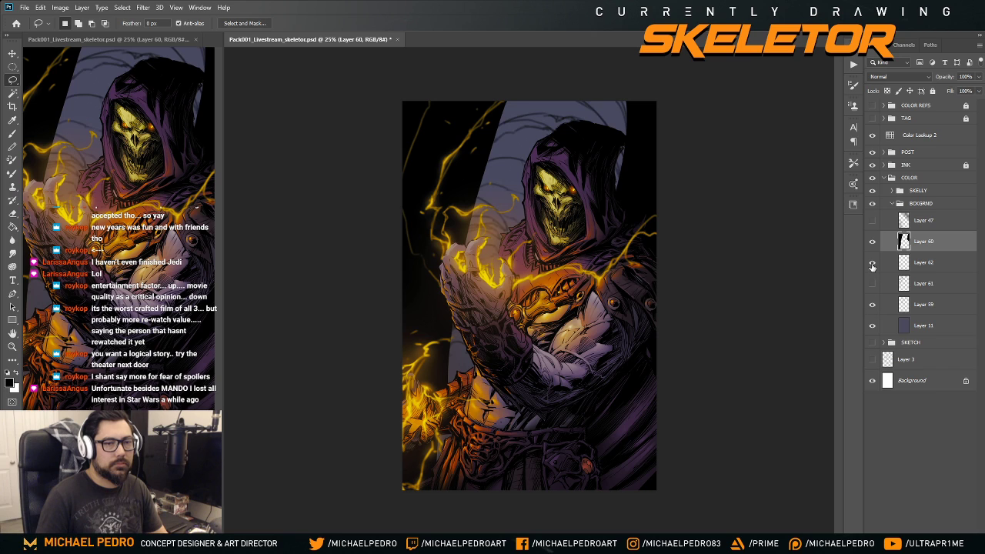
left_click(873, 264)
left_click(872, 265)
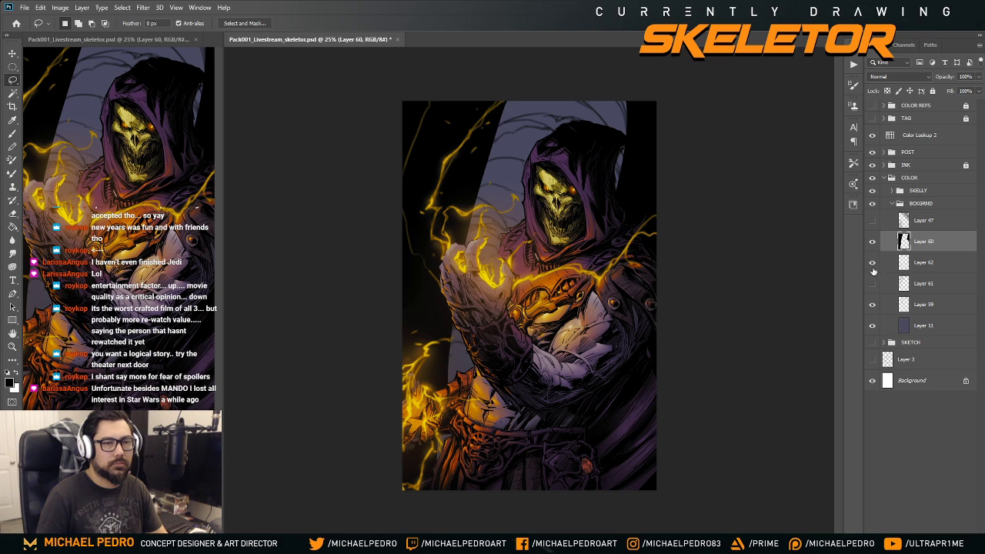
left_click(872, 284)
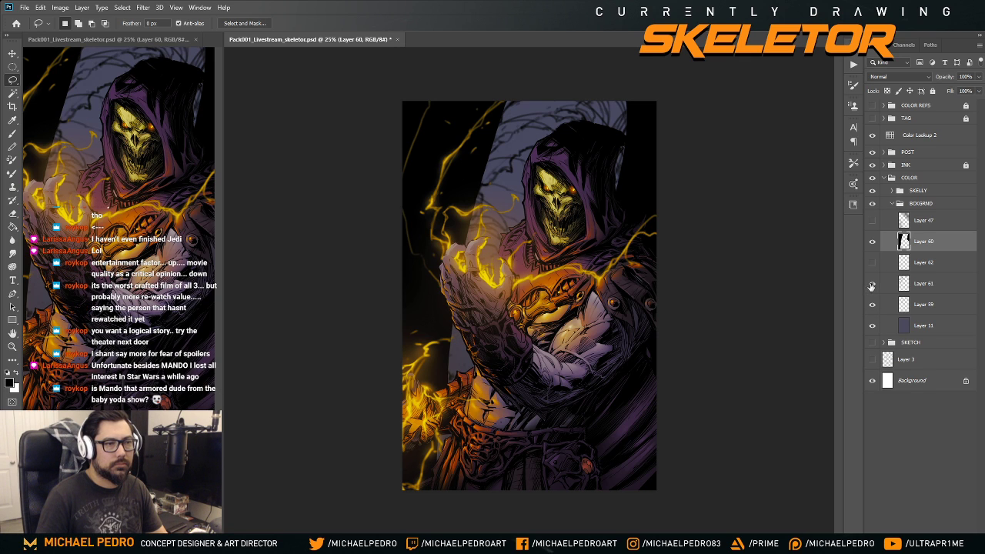
left_click(872, 305)
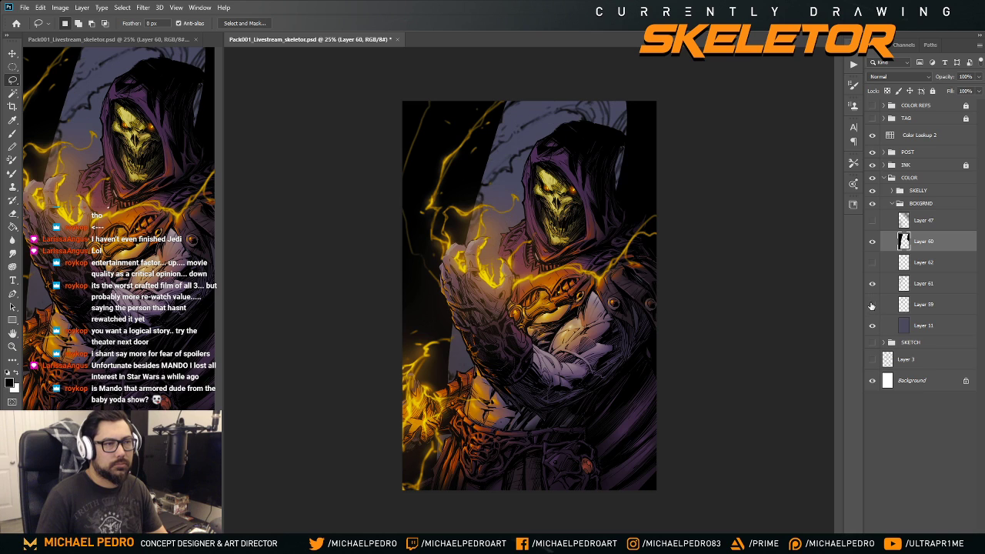
- Try repositioning the Layer 61 sketch around the hood, undo the change, then hide Layer 61 and show Layer 59
left_click(908, 284)
left_click_drag(467, 199, 585, 197)
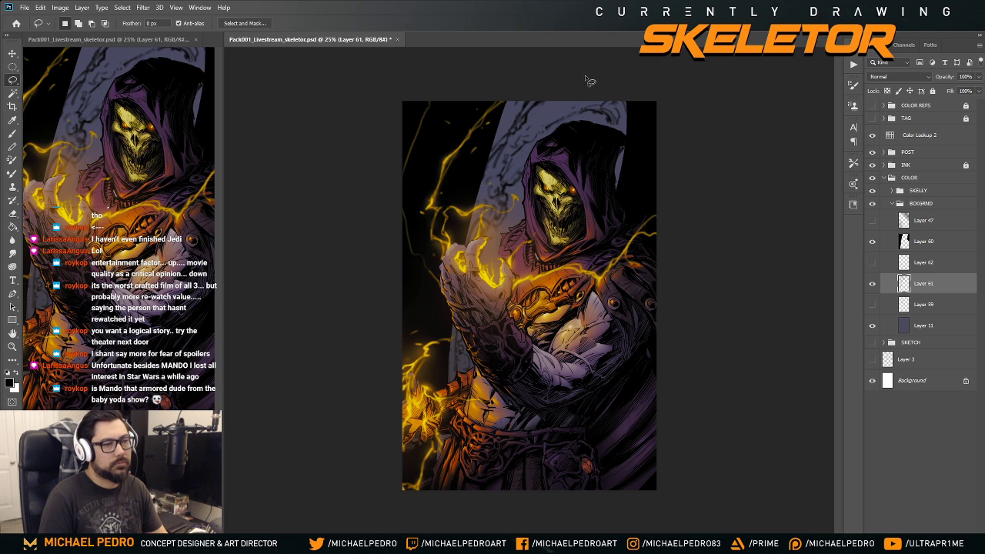
key("ctrl")
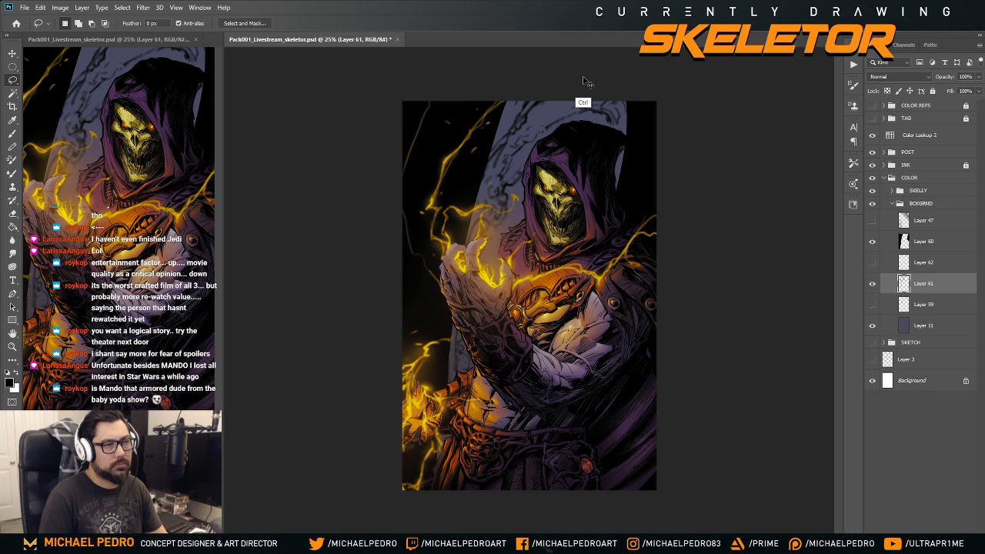
left_click_drag(562, 81, 487, 274)
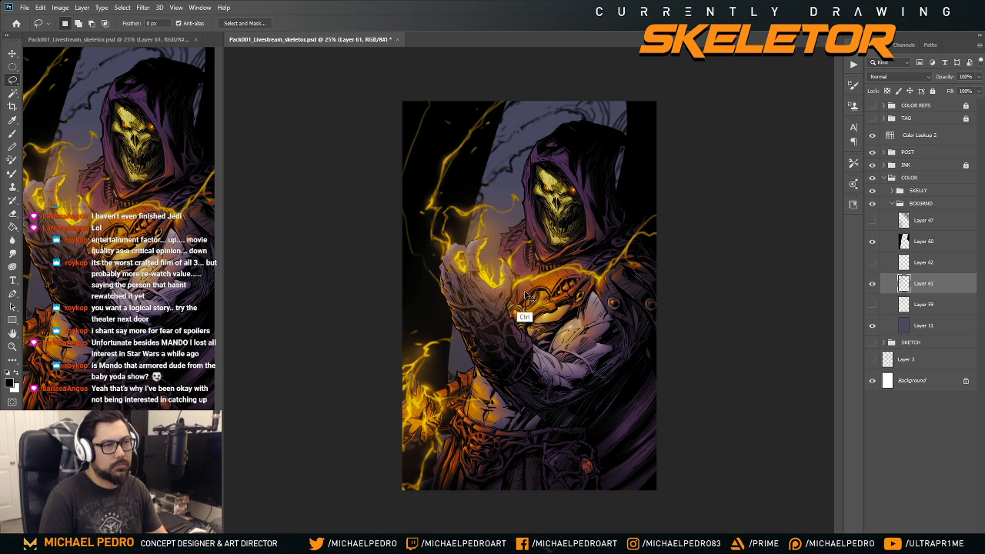
left_click(873, 284)
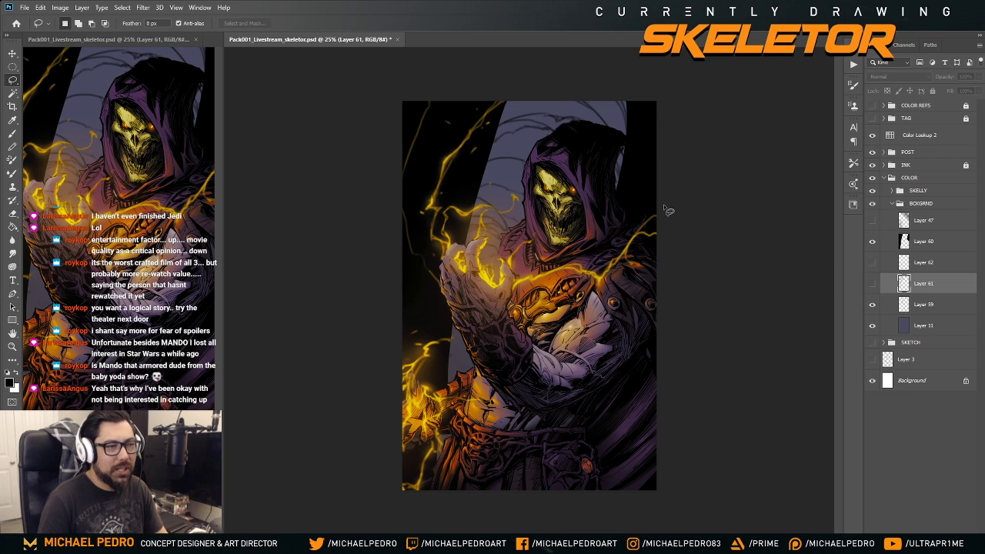
- Flip the canvas horizontally and mask Layer 60 with a lasso selection that keeps only the black shape behind the hood
key("ctrl")
key("ctrl+shift+h")
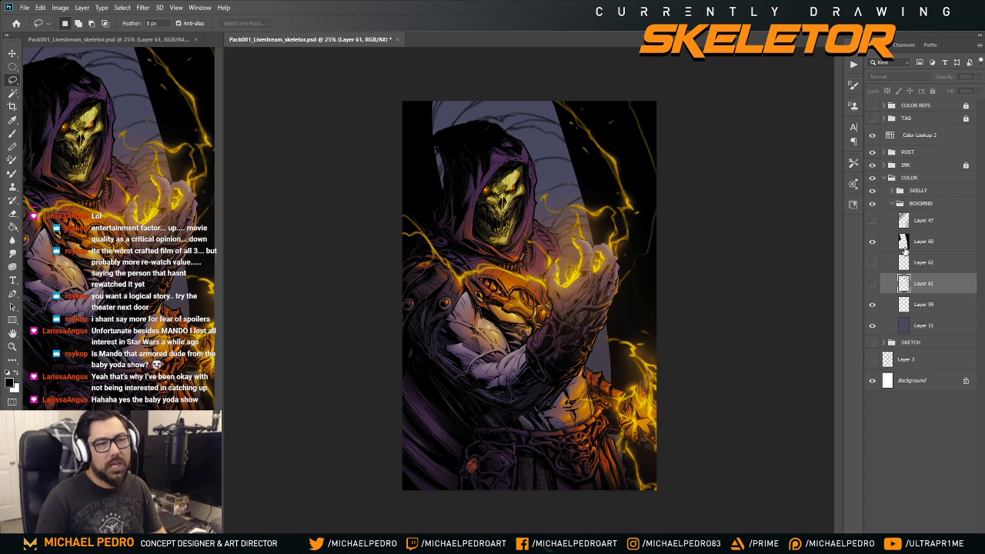
left_click(916, 243)
mouse_move(581, 83)
left_mouse_down()
mouse_move(523, 121)
mouse_move(579, 489)
mouse_move(729, 416)
mouse_move(679, 60)
left_mouse_up()
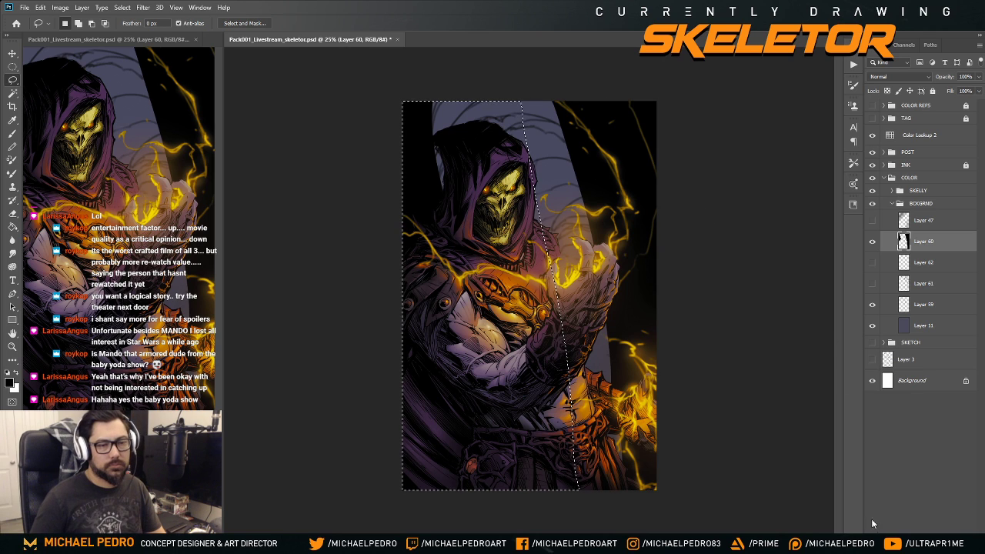
key("ctrl+shift+m")
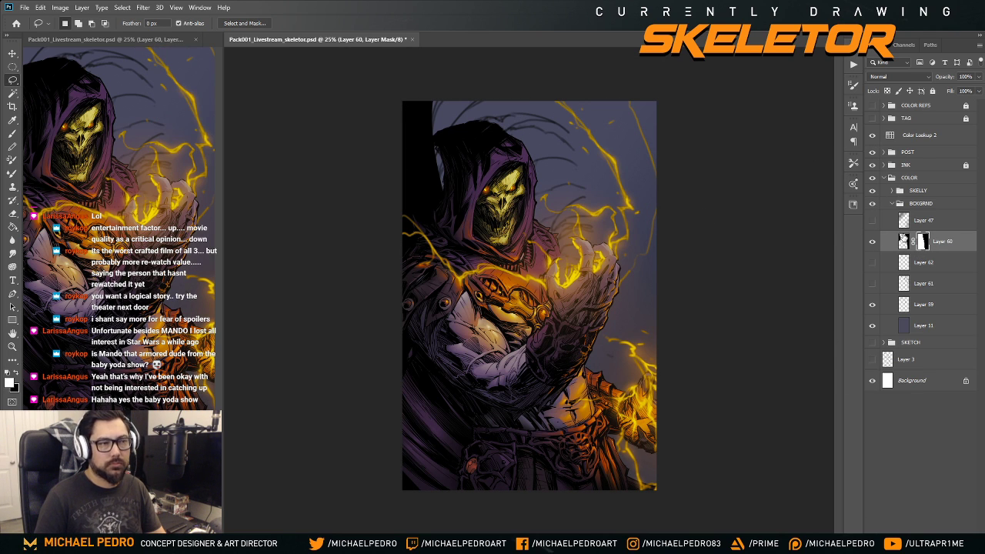
- Sketch black curved strokes on Layer 59 behind the lightning, extending the arcs from beside the hood toward the raised hand
left_click(910, 308)
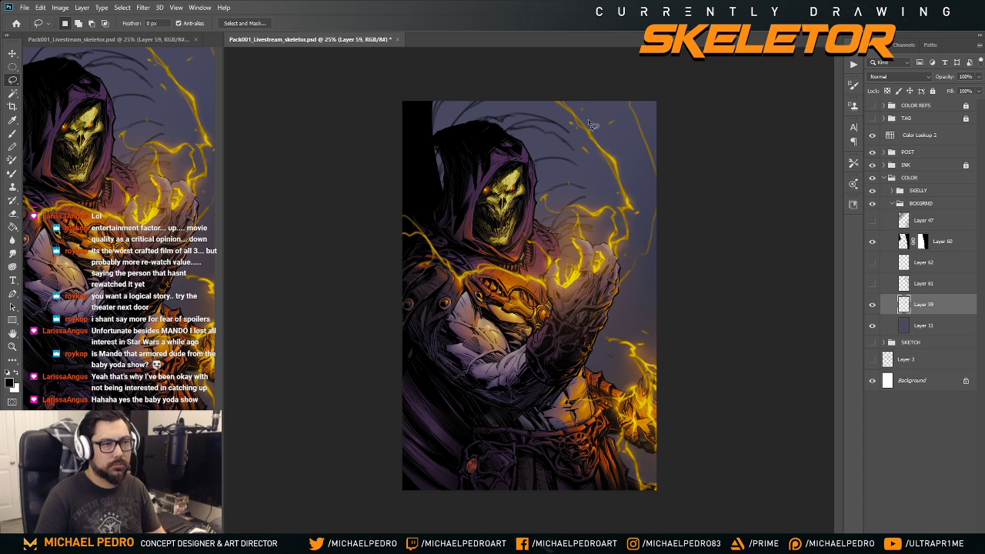
key("b")
key("x")
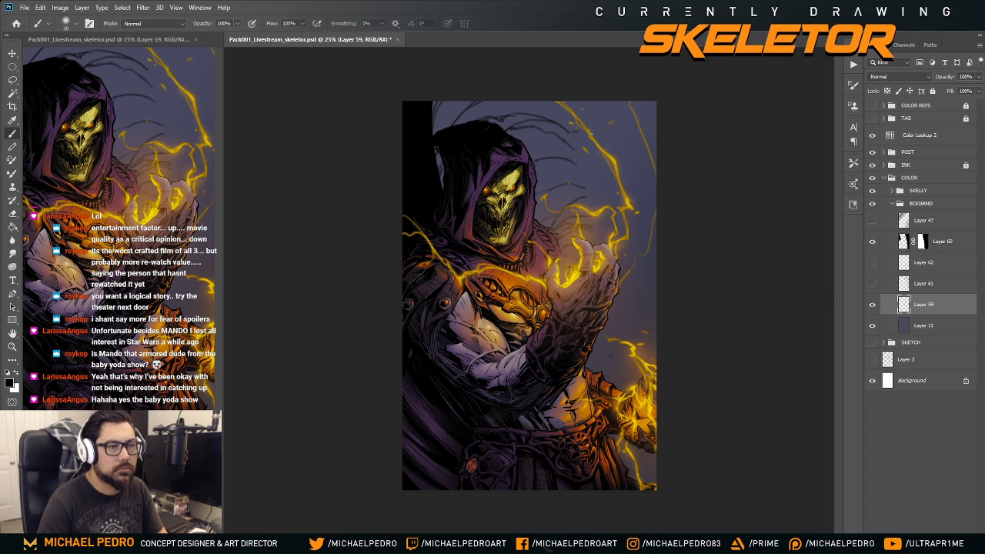
left_click_drag(590, 134, 603, 140)
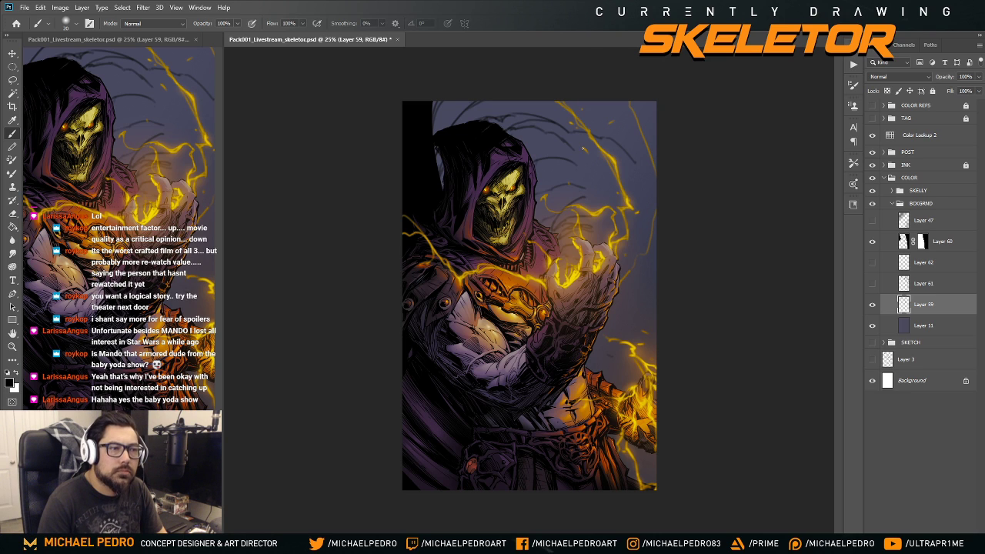
left_click_drag(587, 151, 598, 153)
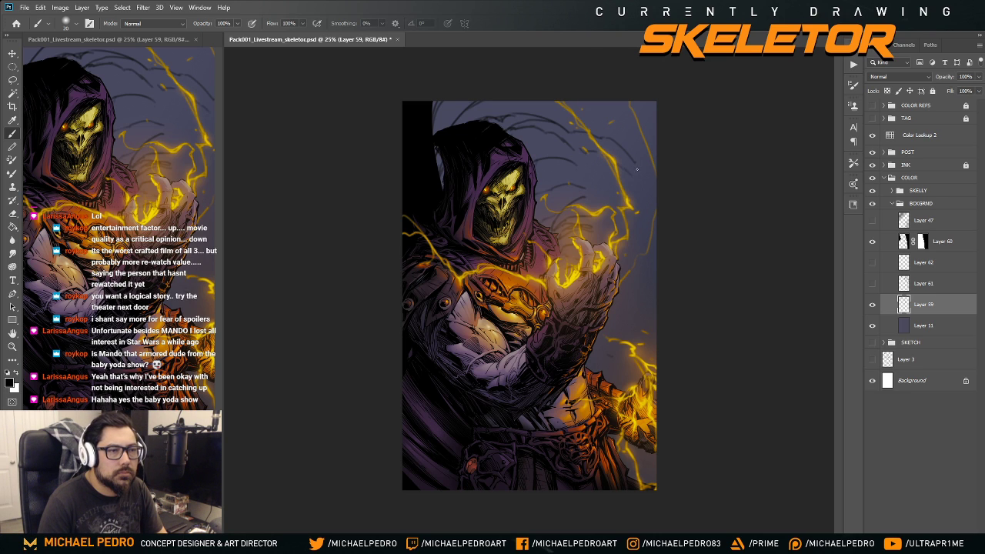
mouse_move(639, 185)
left_mouse_down()
mouse_move(627, 156)
mouse_move(643, 210)
mouse_move(625, 174)
mouse_move(600, 170)
mouse_move(589, 195)
mouse_move(634, 210)
left_mouse_up()
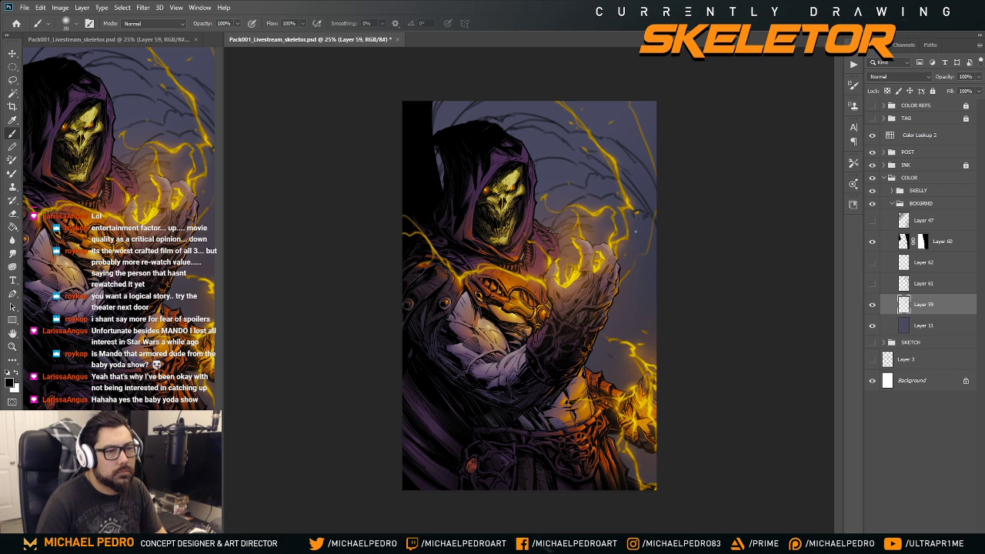
- Continue the Layer 59 sketch strokes down the canvas edge beside the raised arm and flip the canvas back horizontally
left_click_drag(647, 247, 657, 304)
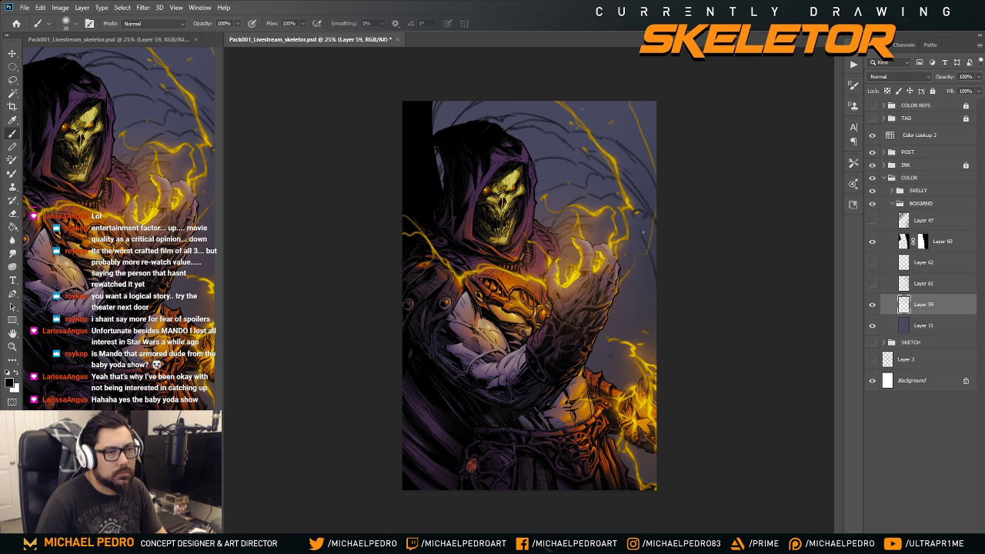
left_click_drag(643, 232, 648, 244)
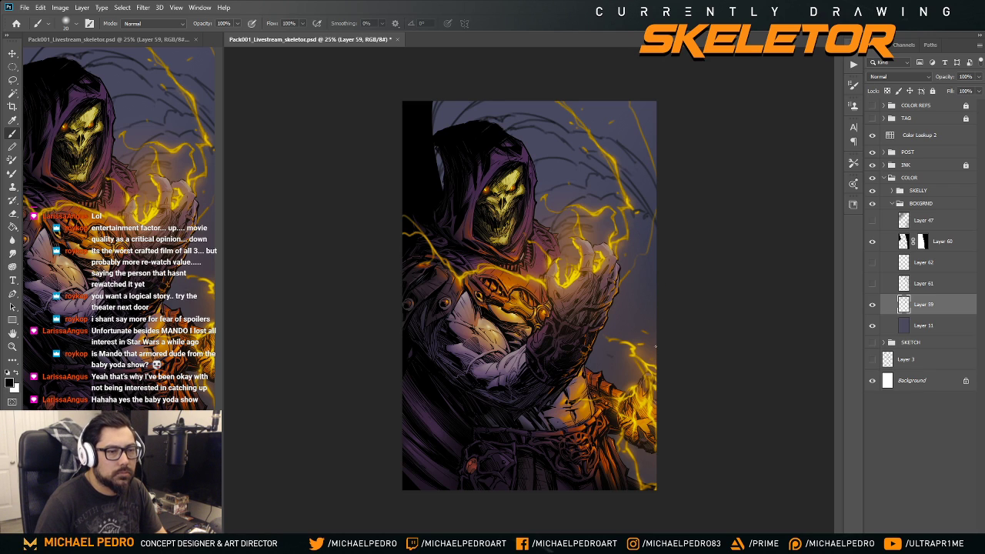
mouse_move(645, 302)
left_mouse_down()
mouse_move(659, 327)
mouse_move(656, 307)
mouse_move(656, 362)
left_mouse_up()
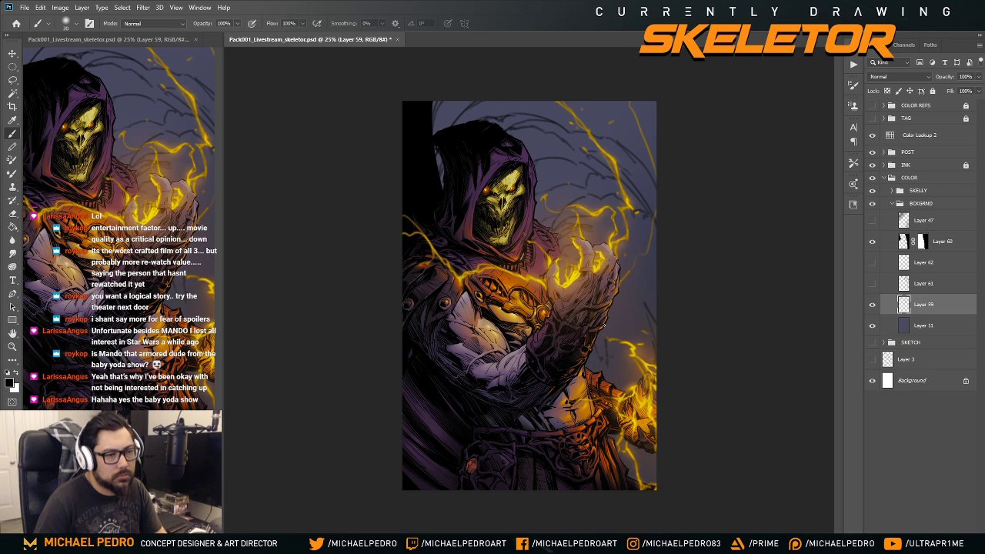
left_click_drag(610, 331, 625, 373)
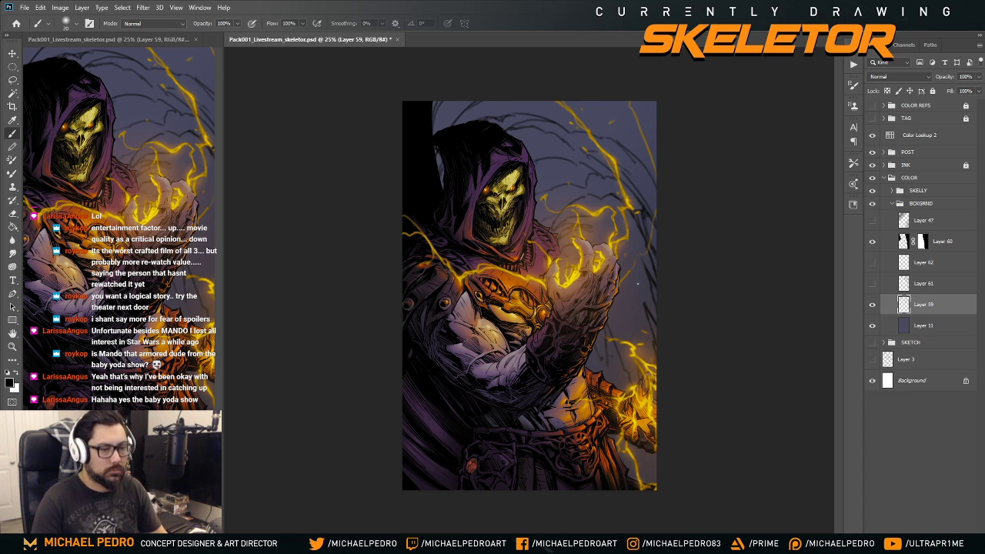
key("l")
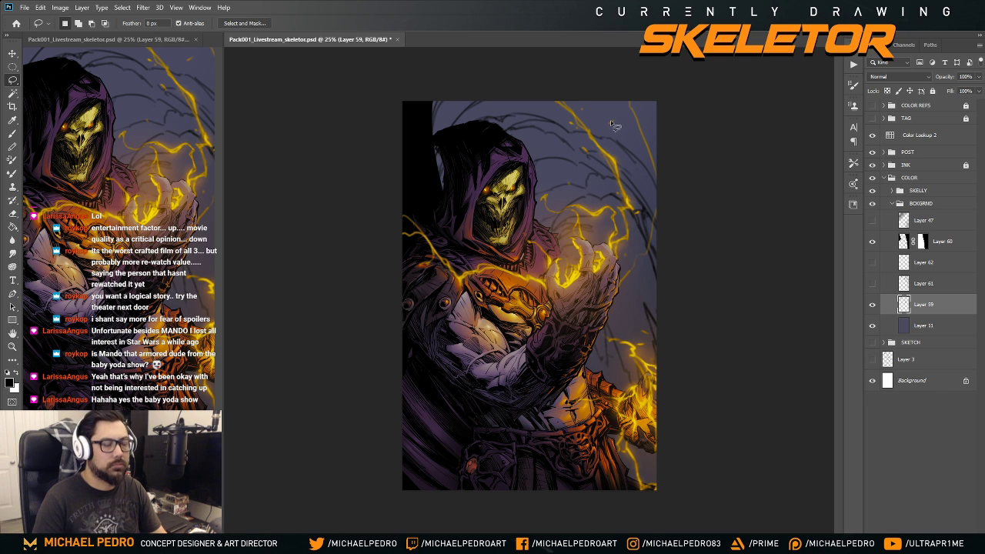
key("ctrl+shift+h")
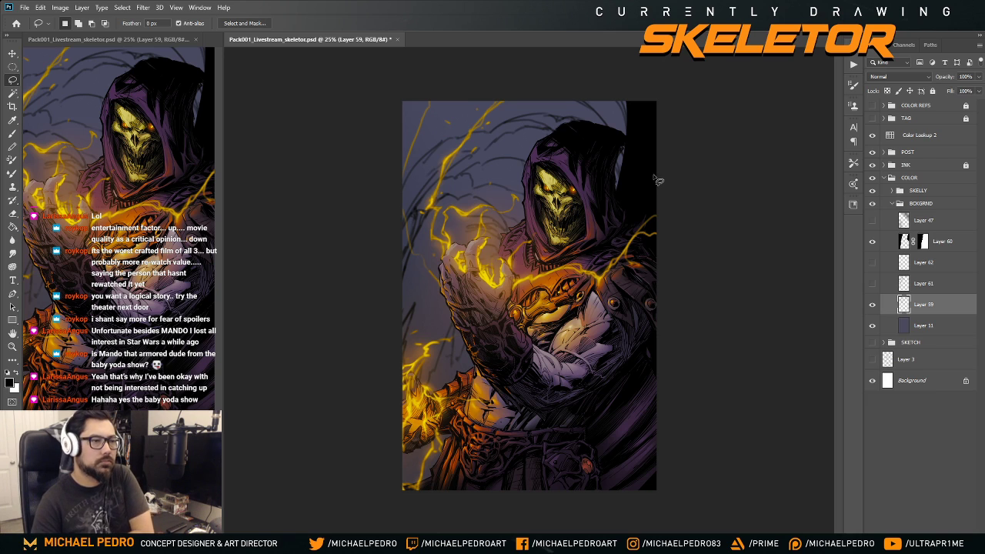
- Enlarge the Eraser to a size of 200 with Layer 59 active
key("b")
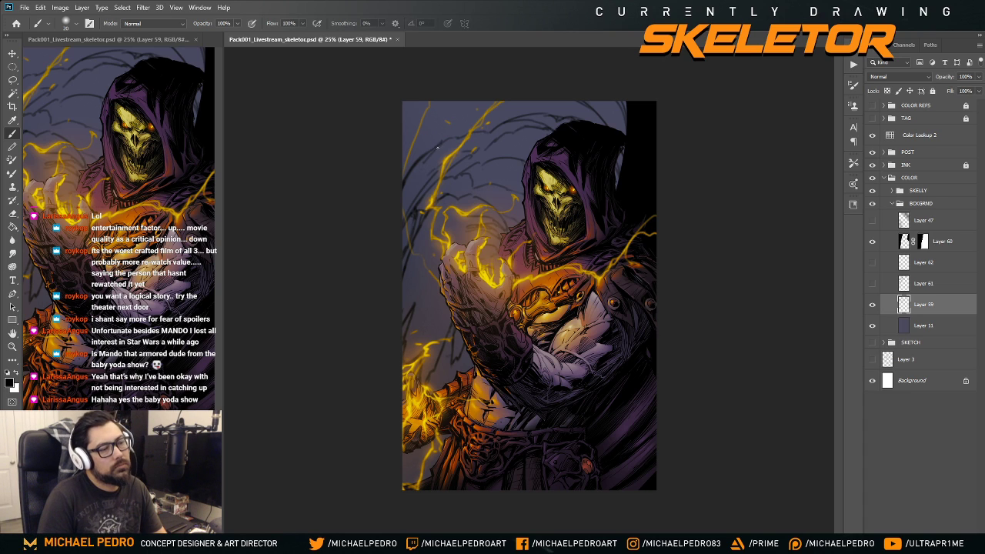
key("e")
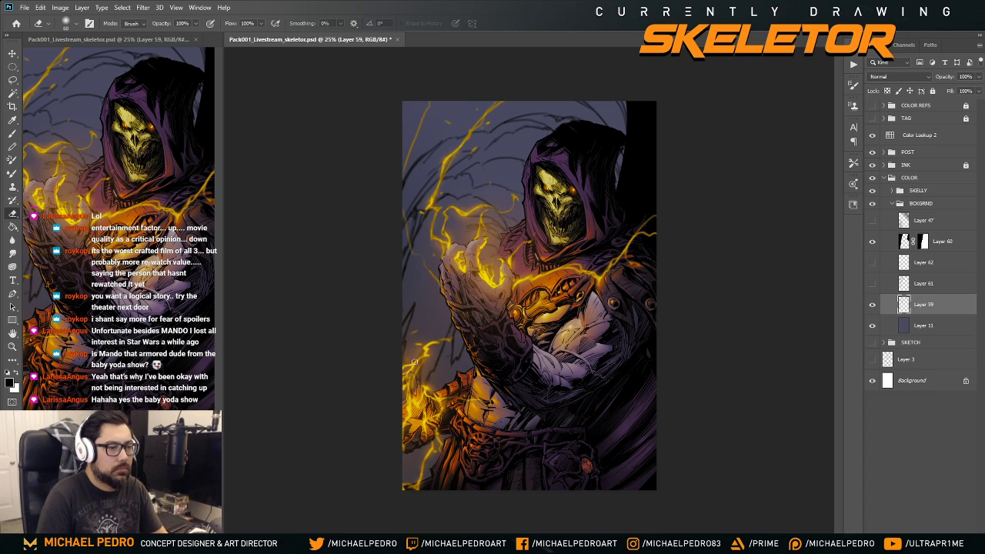
key("b")
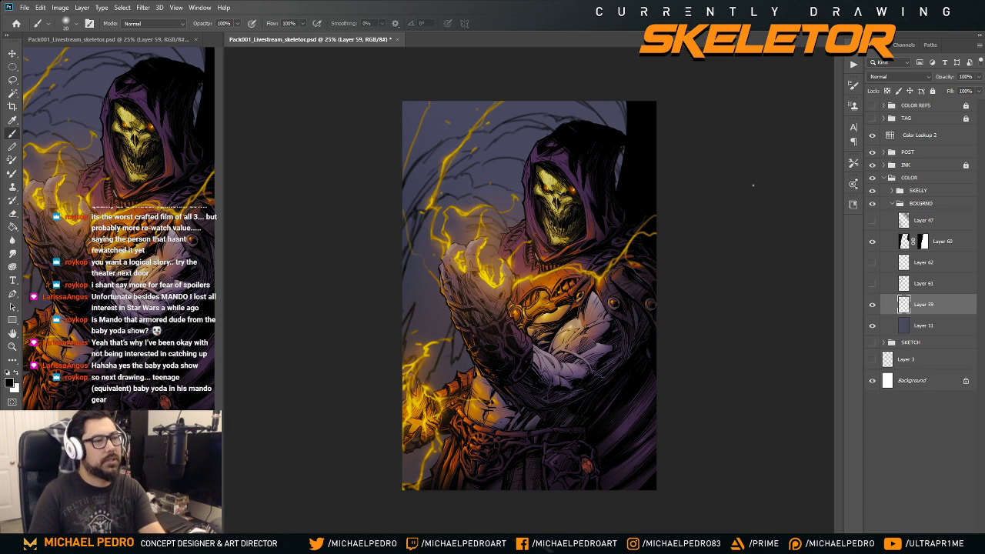
key("e")
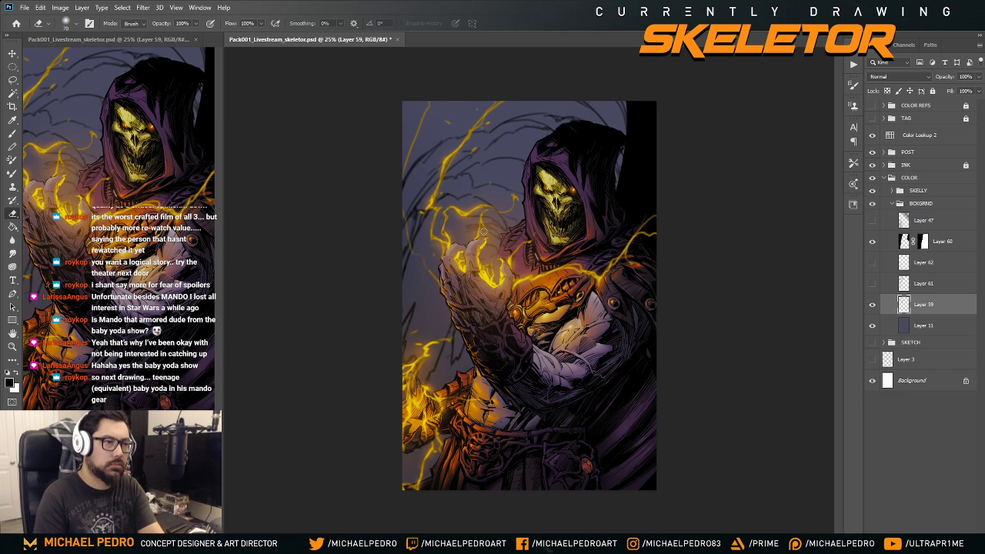
key("bracketright")
key("bracketright")
key("bracketright")
key("bracketright")
key("bracketright")
key("bracketright")
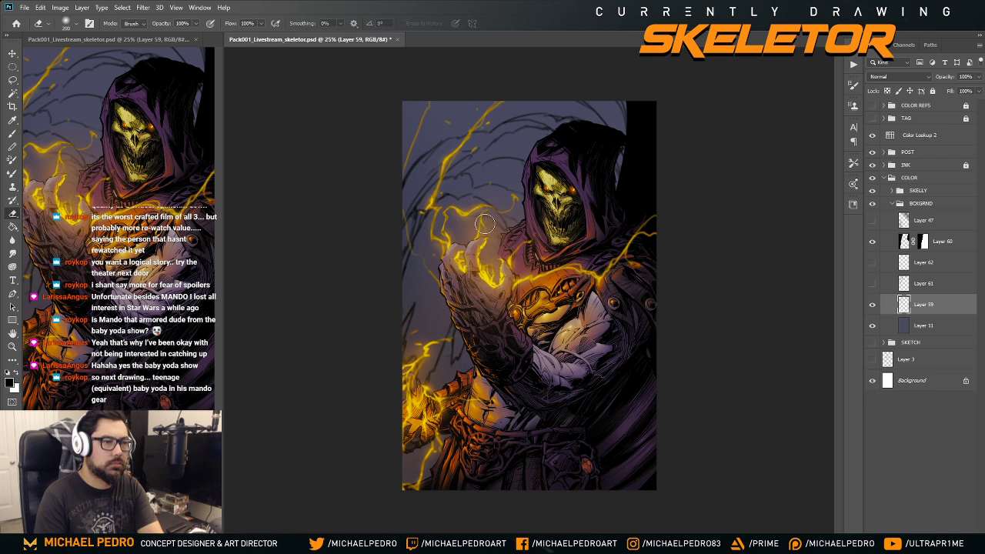
- Examine the background sketch and black side shape against the figure at reduced and enlarged sizes
key("ctrl+minus")
key("ctrl+minus")
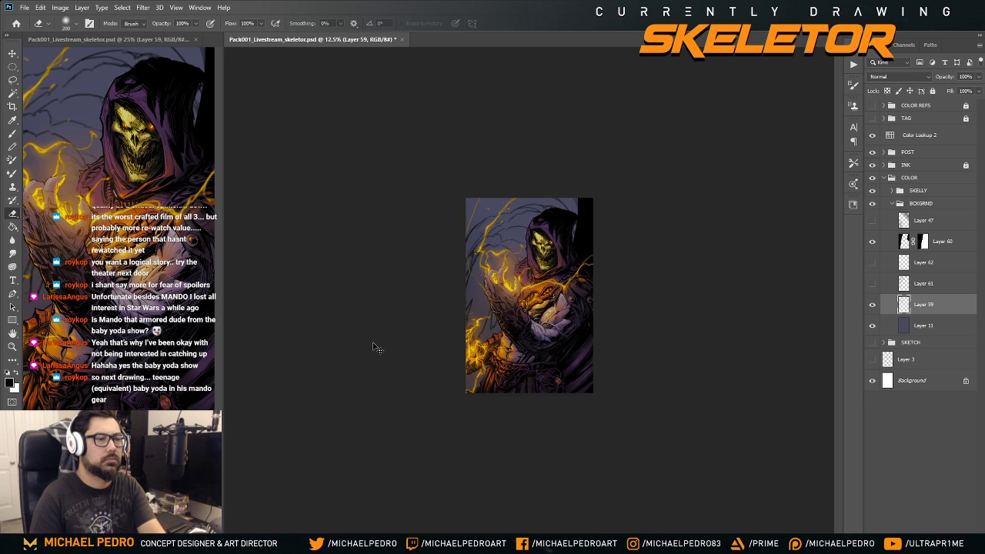
key("ctrl+plus")
key("ctrl+plus")
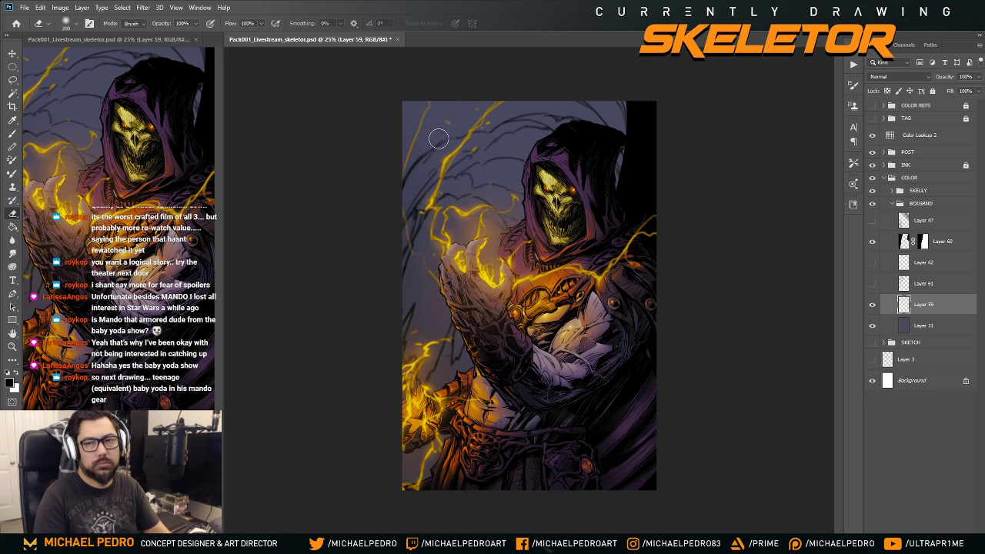
key("b")
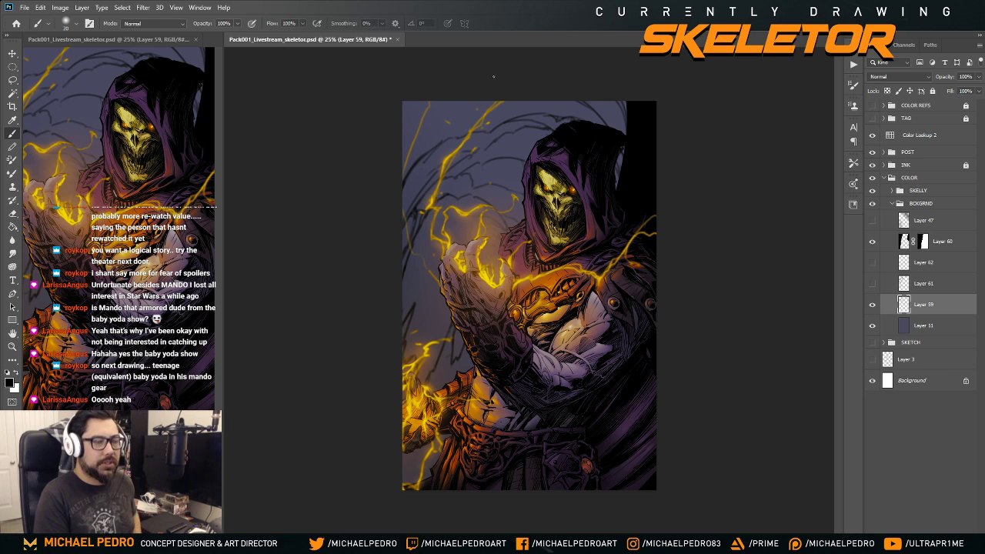
key("ctrl+minus")
key("ctrl+minus")
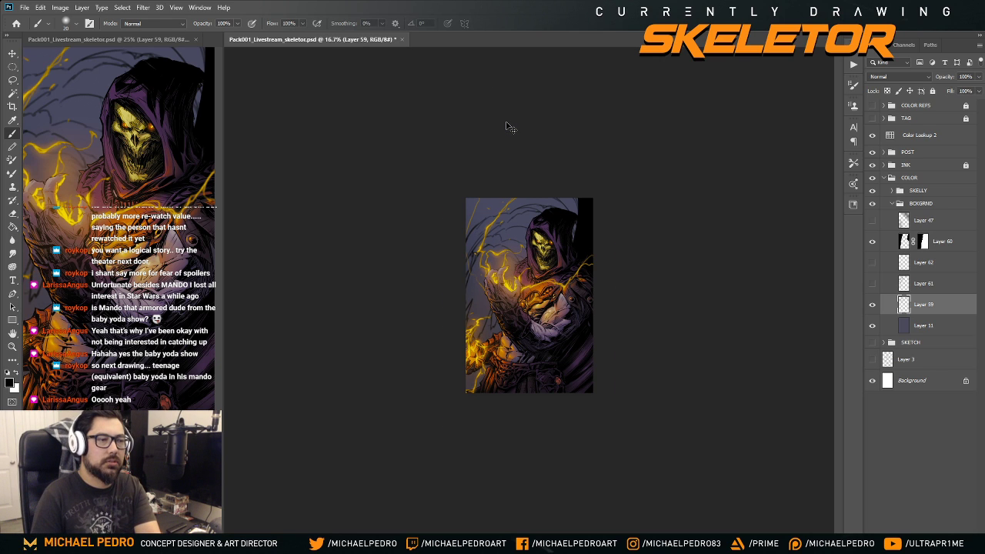
key("ctrl+plus")
key("ctrl+plus")
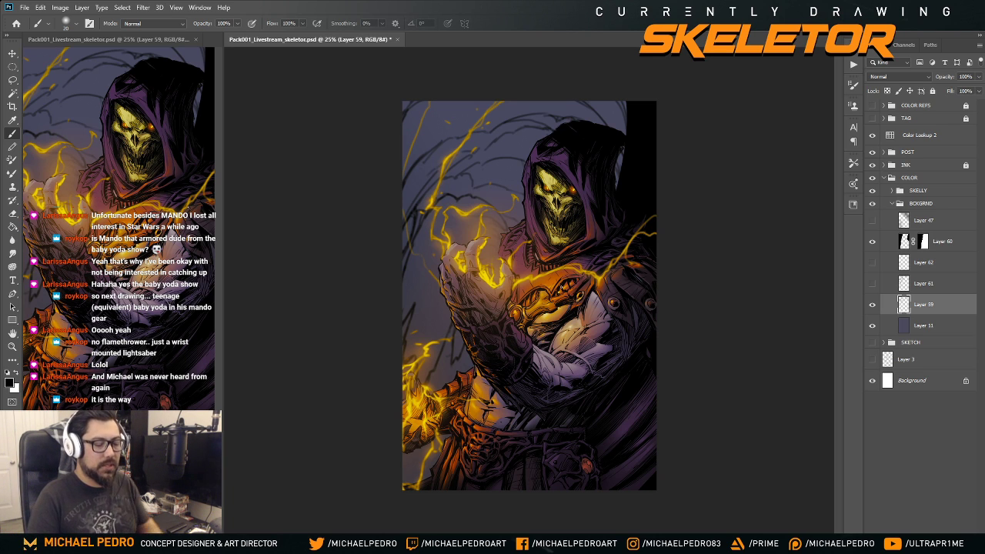
key("ctrl+plus")
key("ctrl+minus")
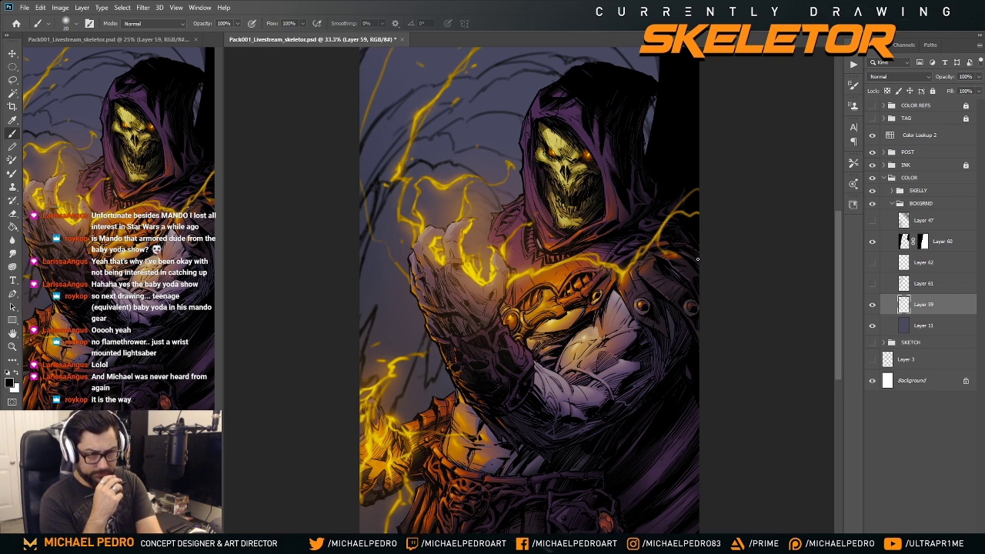
key("ctrl+minus")
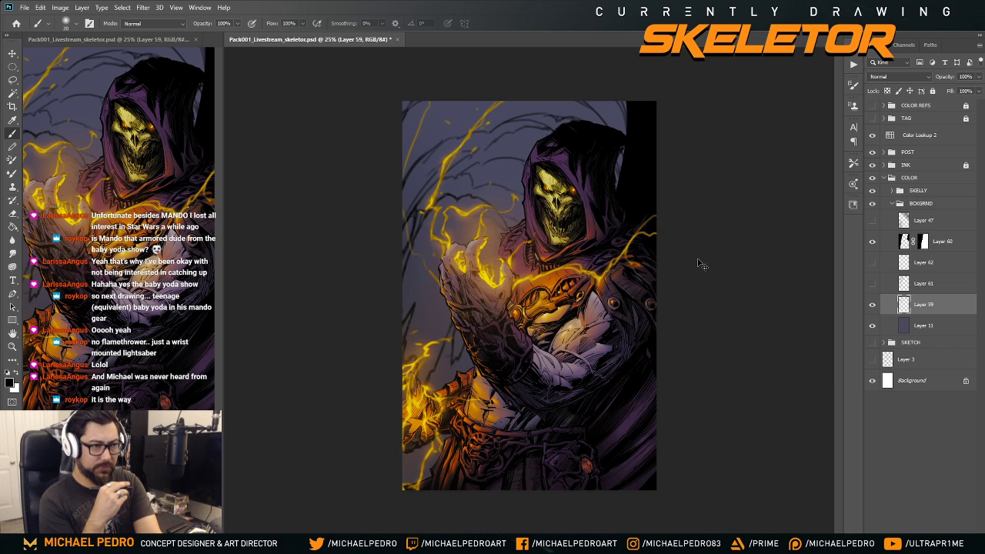
key("ctrl+minus")
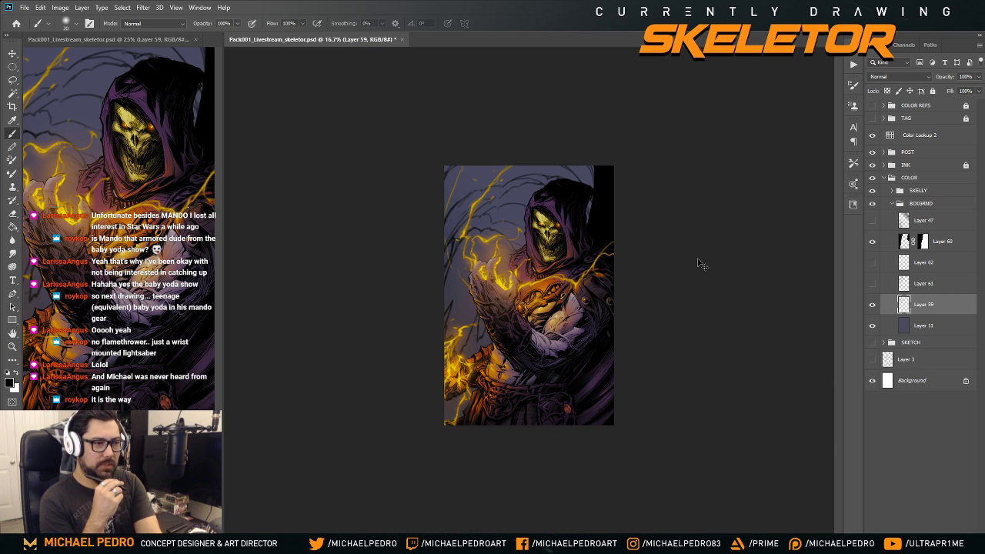
key("ctrl+plus")
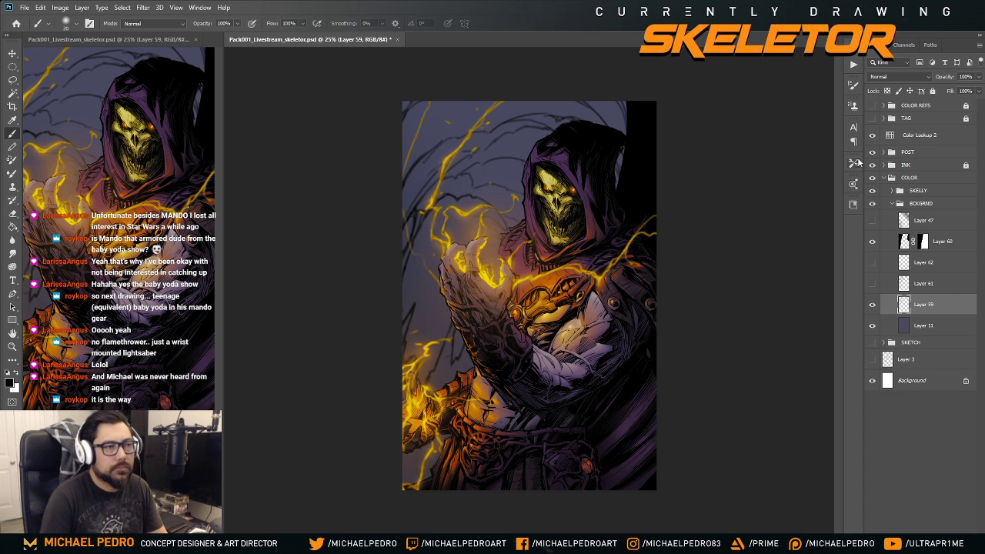
- Delete the hidden sketch Layers 61 and 62 from the BCKGRND group and show Layer 47
left_click(903, 284)
key("Delete")
key("Delete")
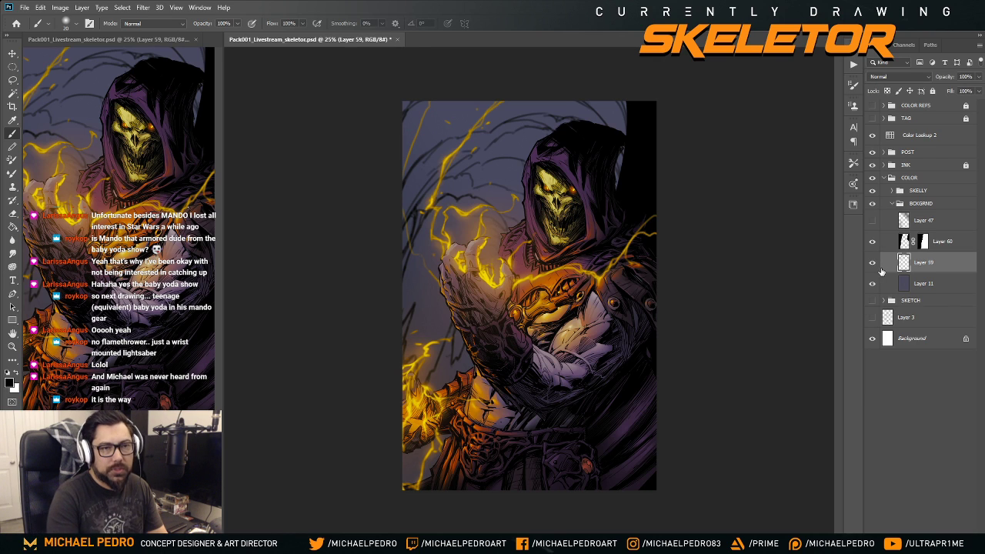
left_click(872, 221)
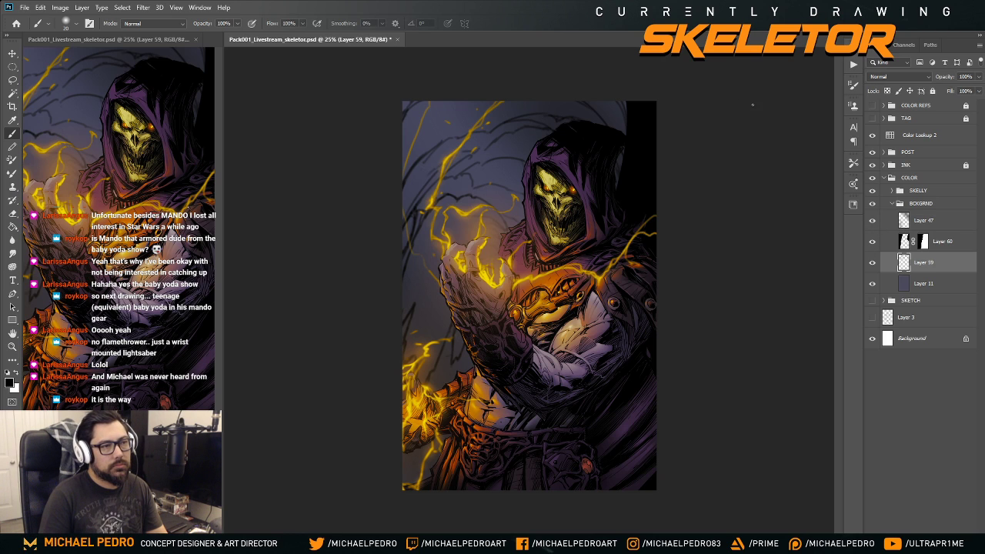
- Add a blank layer directly above Layer 59 and save the document
left_click(937, 511)
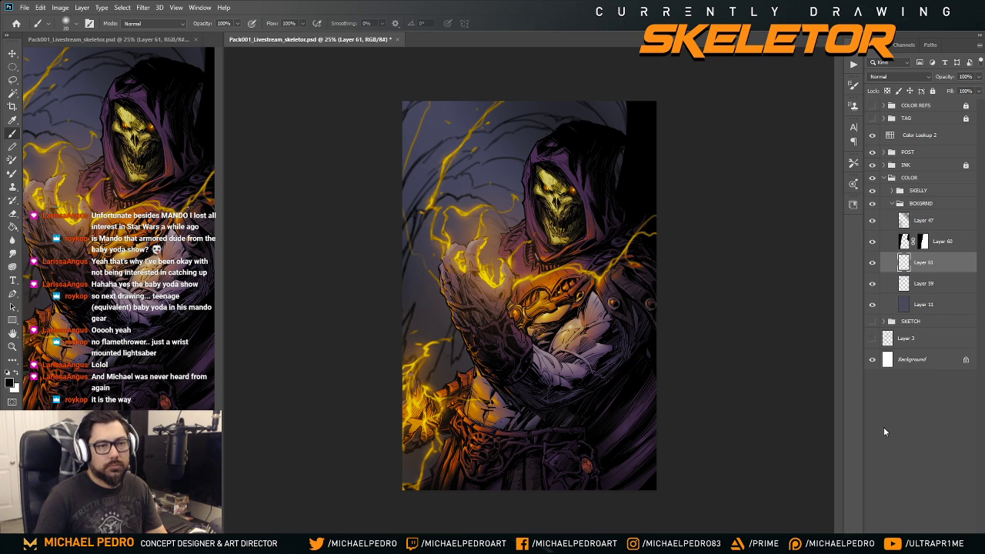
key("ctrl+s")
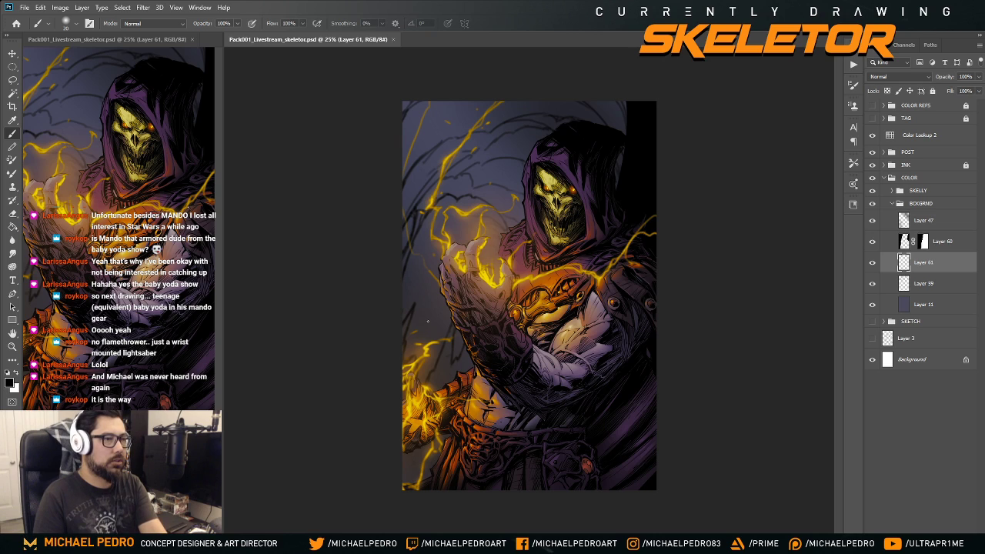
- Paint small black line details on Layer 61 over the curved background framing near the raised hand
scroll(427, 321, "up", 2)
scroll(427, 321, "down", 2)
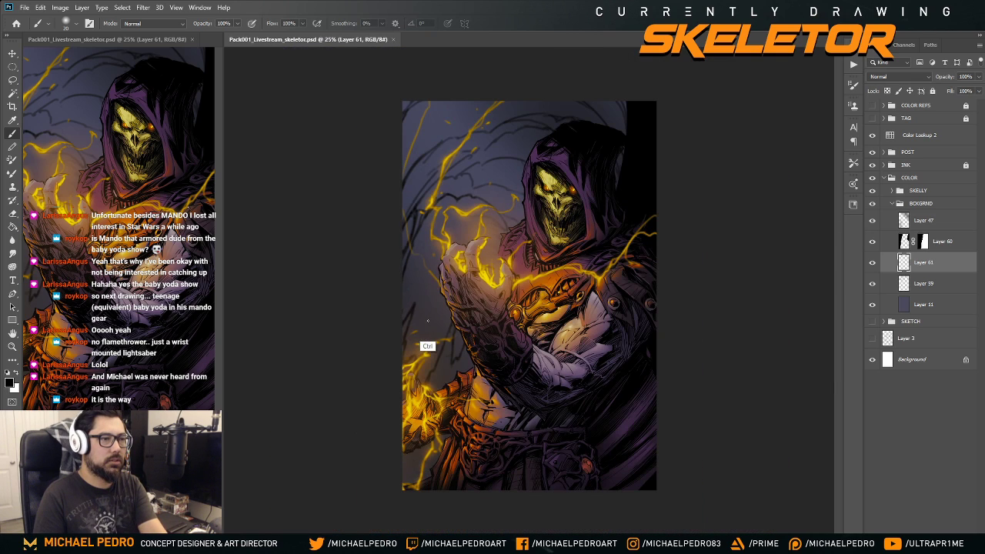
scroll(422, 317, "up", 1)
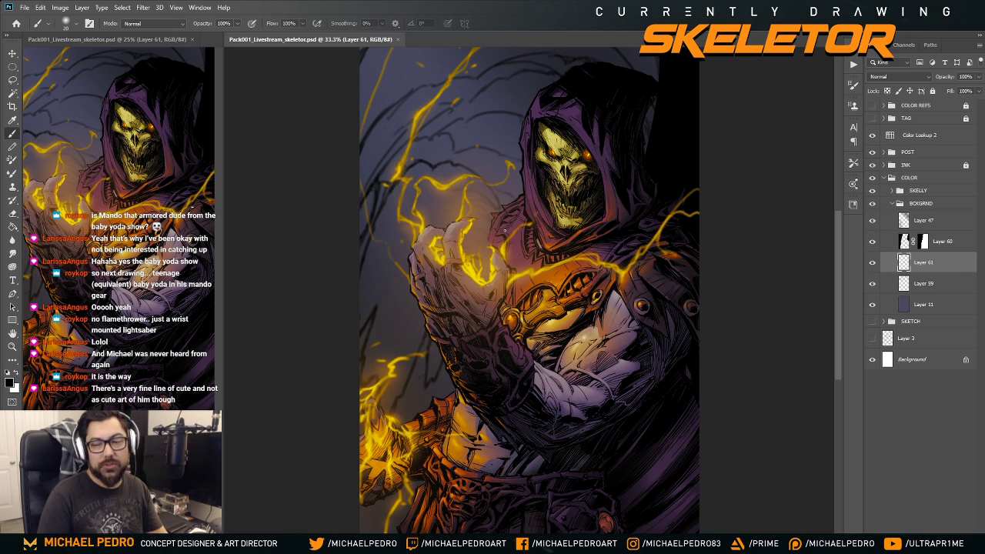
scroll(509, 218, "up", 2)
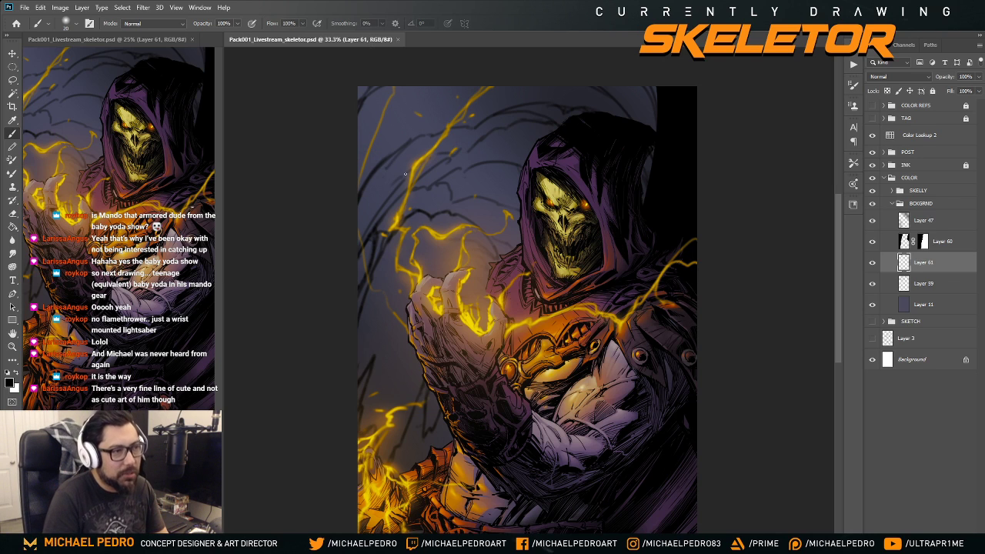
left_click(404, 175)
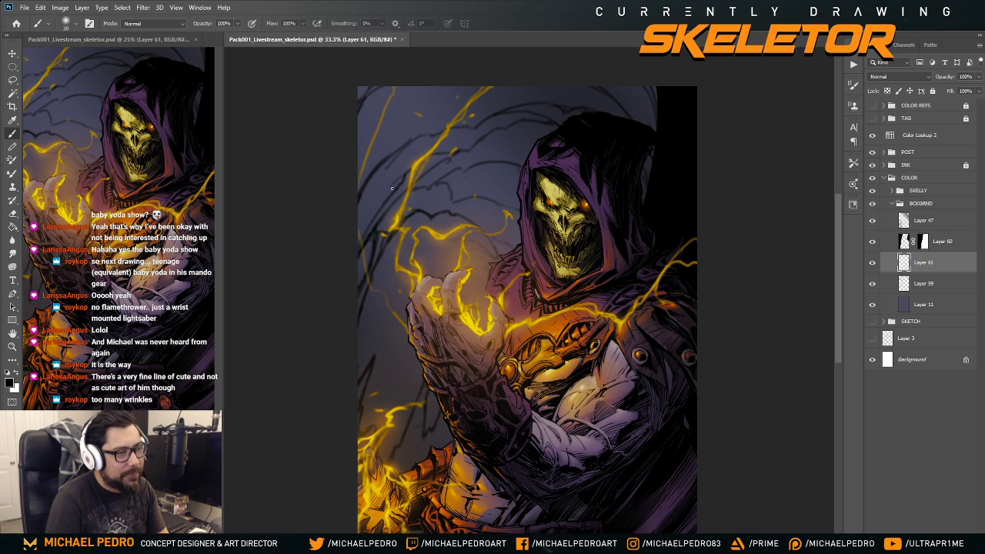
left_click_drag(552, 343, 562, 326)
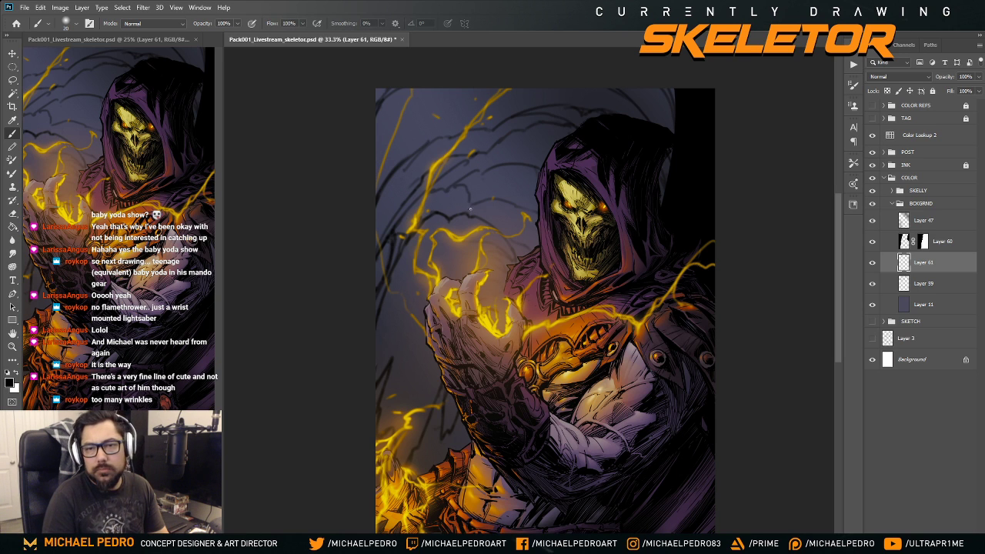
left_click_drag(472, 199, 478, 164)
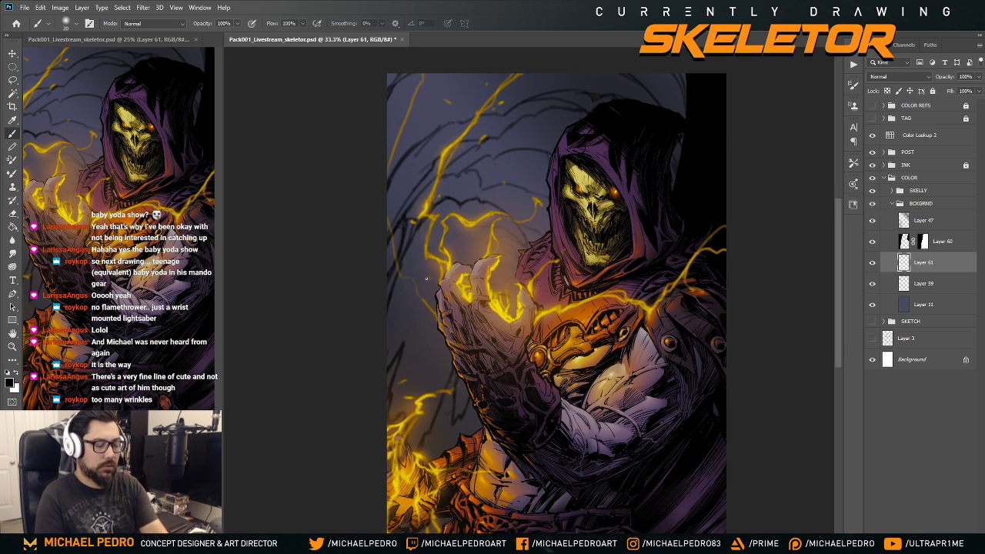
key("ctrl+minus")
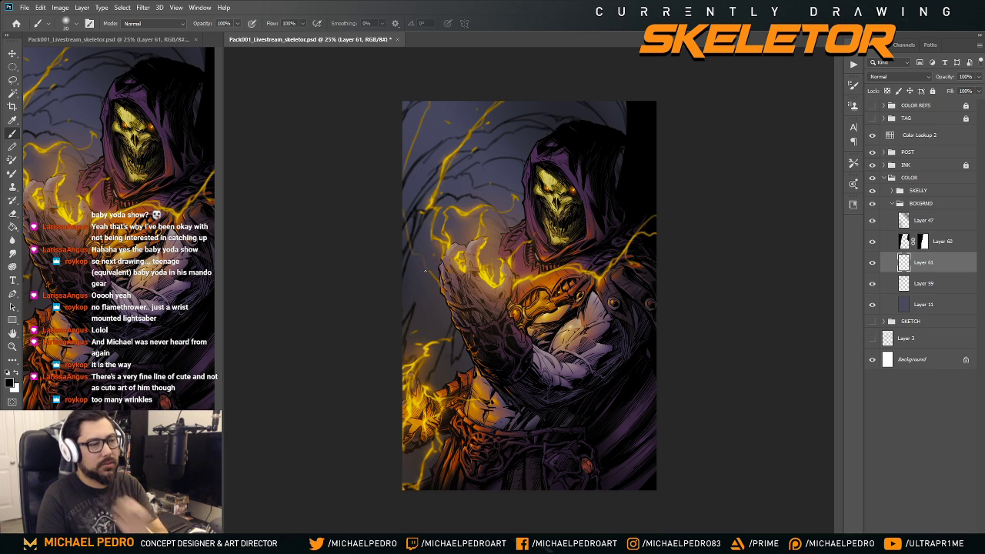
key("ctrl+plus")
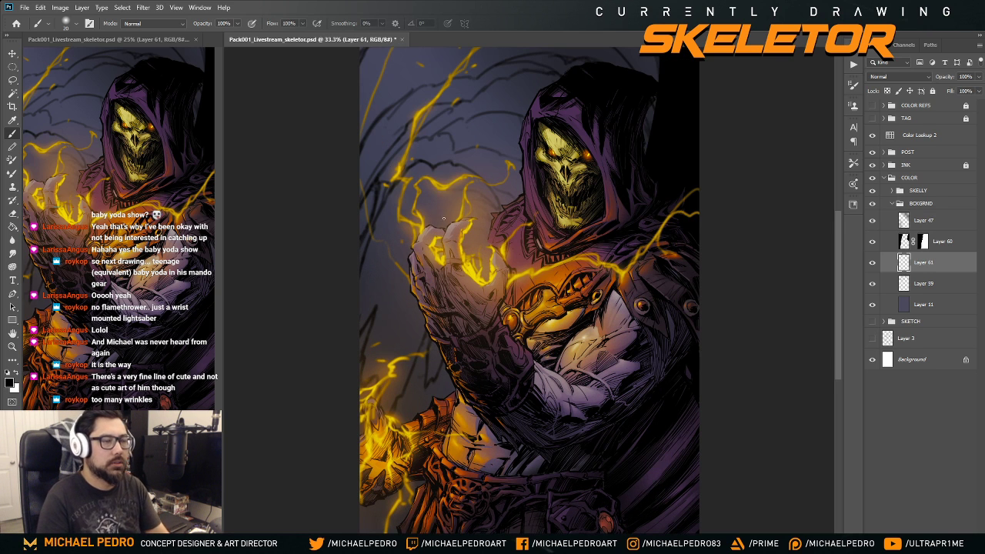
- Paint dark jagged shapes on Layer 61 in the lower background between the flames and the raised forearm
left_click_drag(428, 379, 473, 271)
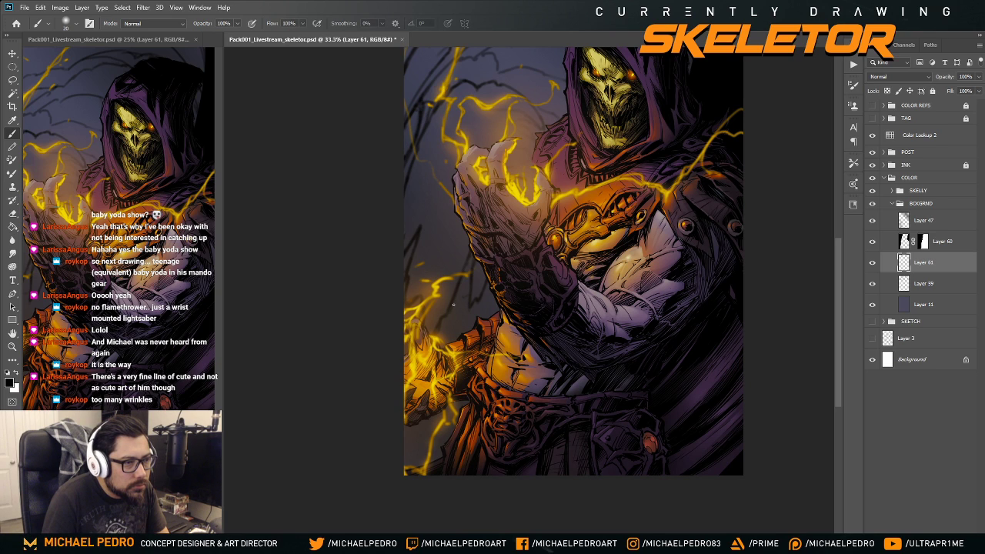
left_click_drag(460, 282, 457, 305)
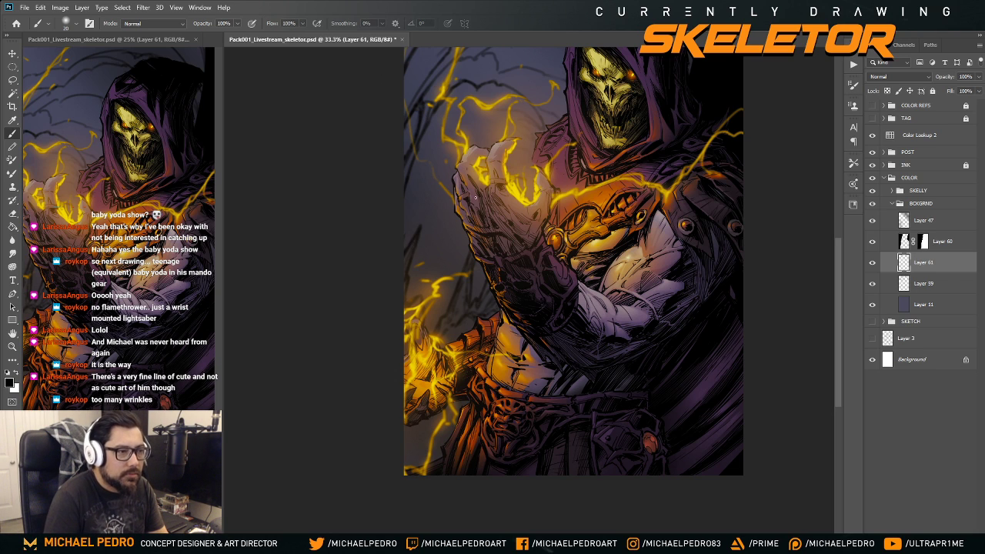
left_click_drag(515, 308, 523, 277)
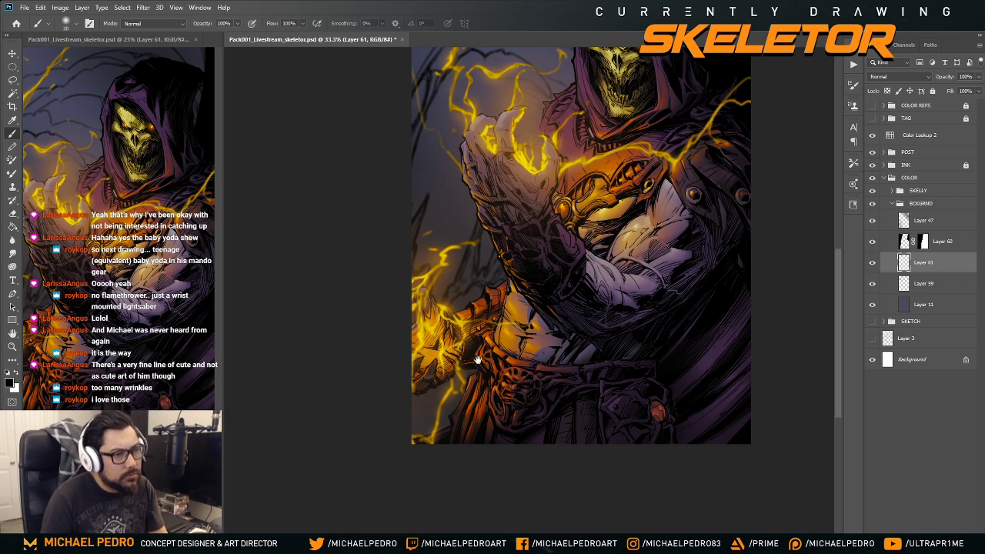
left_click_drag(450, 237, 453, 240)
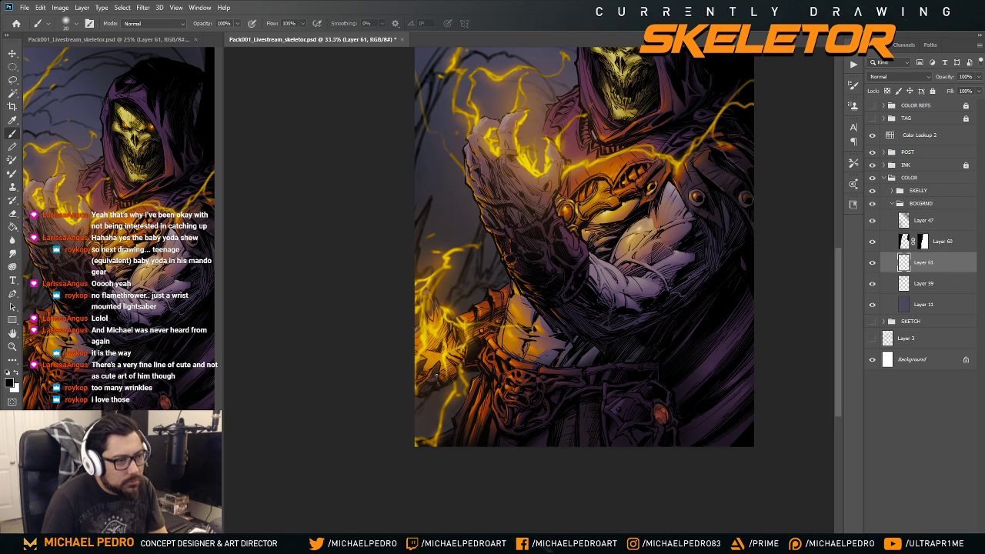
left_click_drag(515, 391, 526, 375)
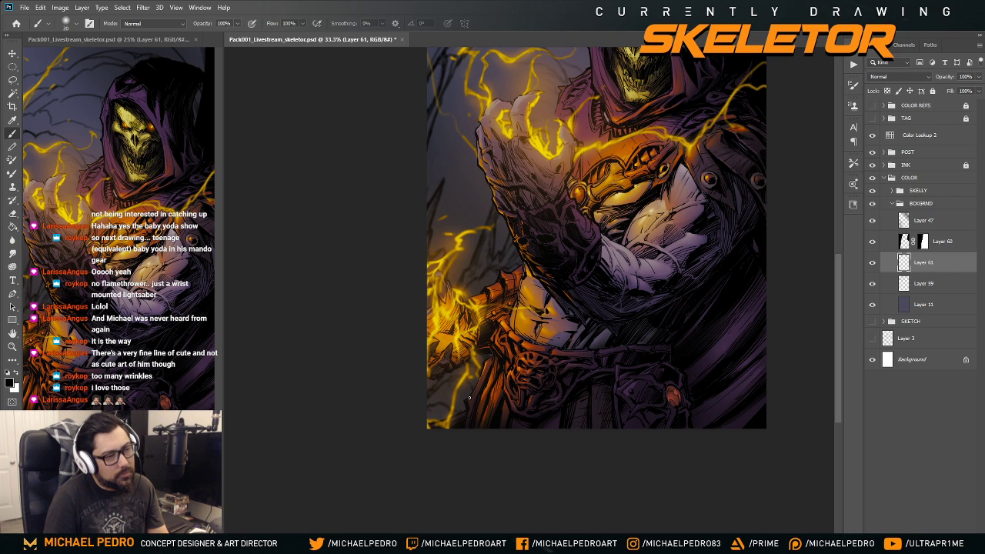
left_click_drag(494, 332, 483, 399)
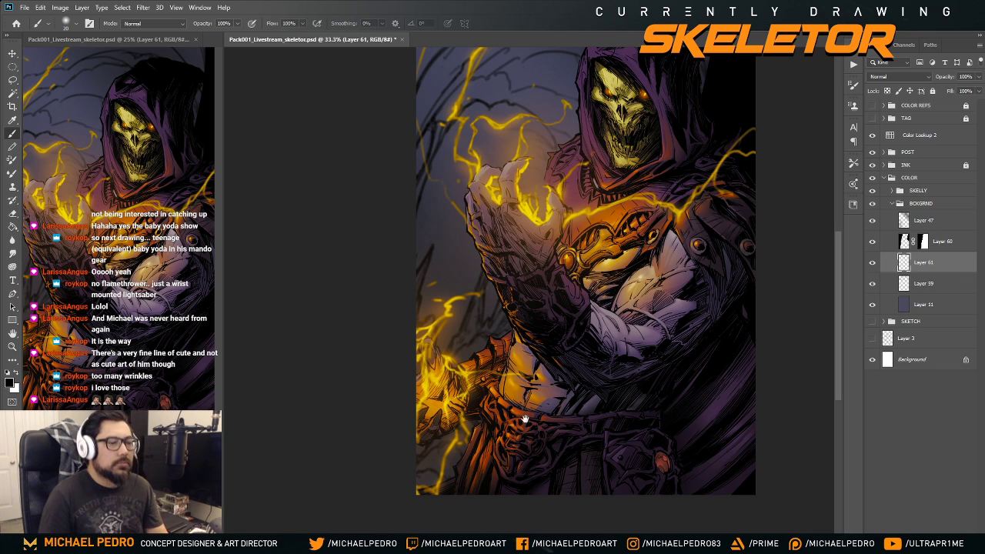
left_click_drag(527, 414, 531, 370)
- Examine the background line work against the whole figure at reduced and enlarged sizes
key("ctrl+minus")
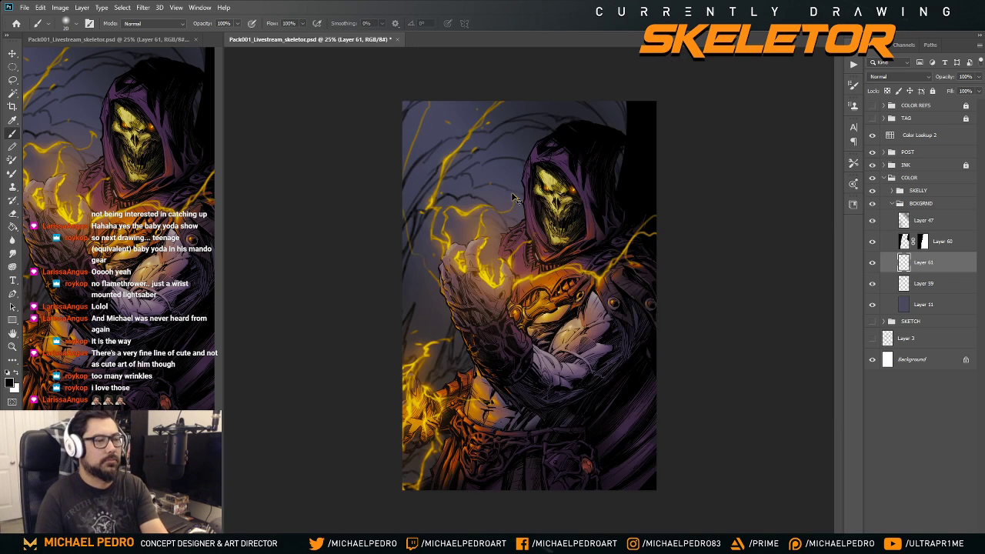
key("ctrl+minus")
key("ctrl+plus")
key("ctrl+plus")
key("ctrl+minus")
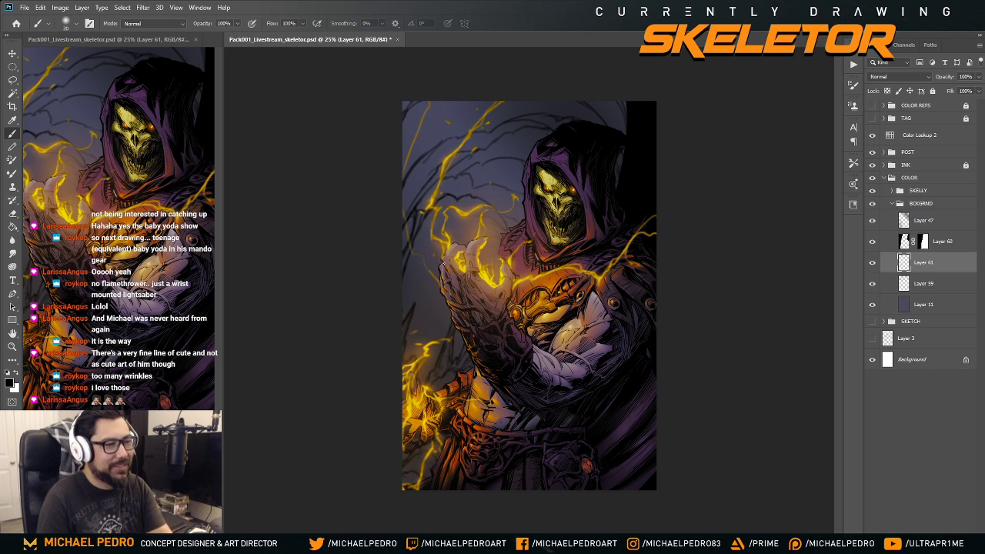
key("ctrl+plus")
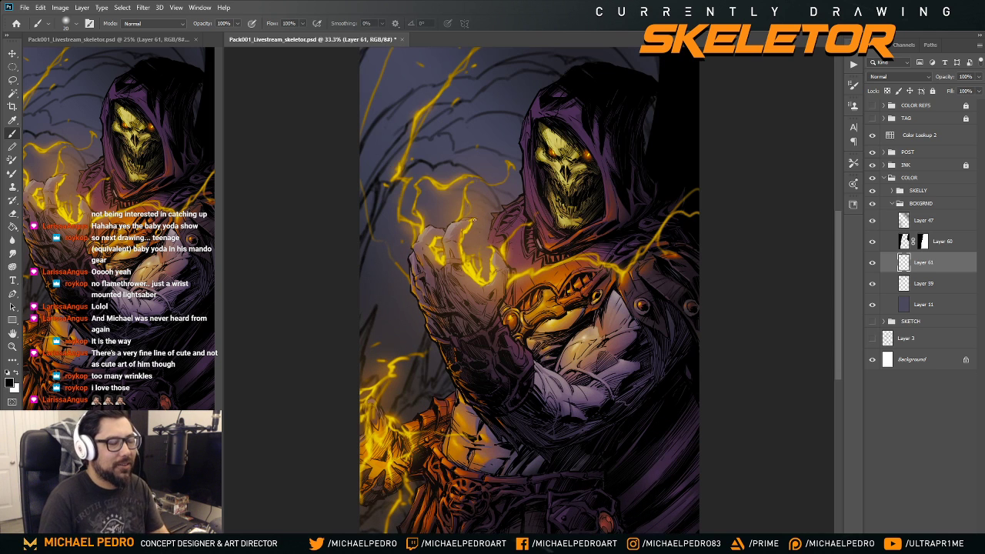
scroll(454, 184, "up", 3)
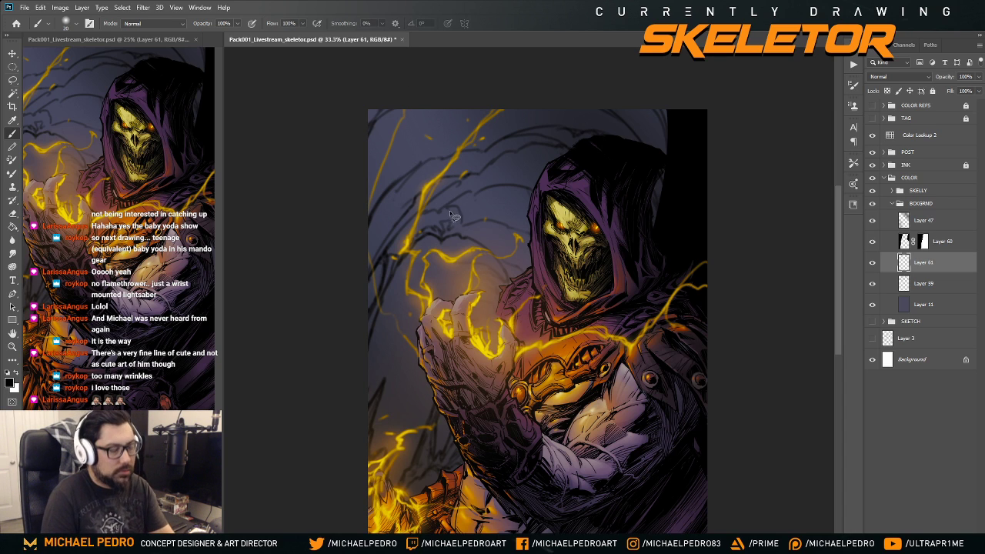
key("l")
mouse_move(451, 206)
left_mouse_down()
mouse_move(386, 263)
mouse_move(450, 269)
left_mouse_up()
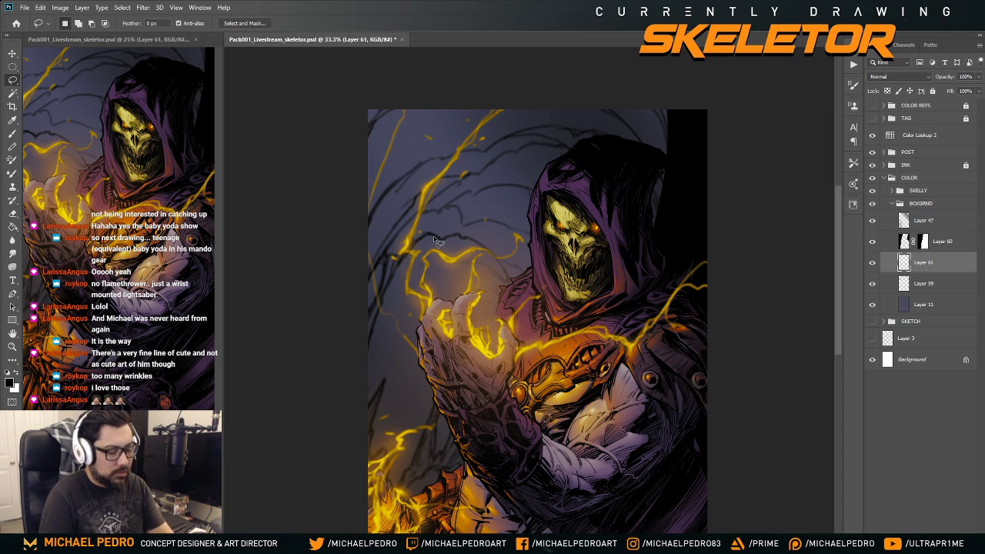
key("b")
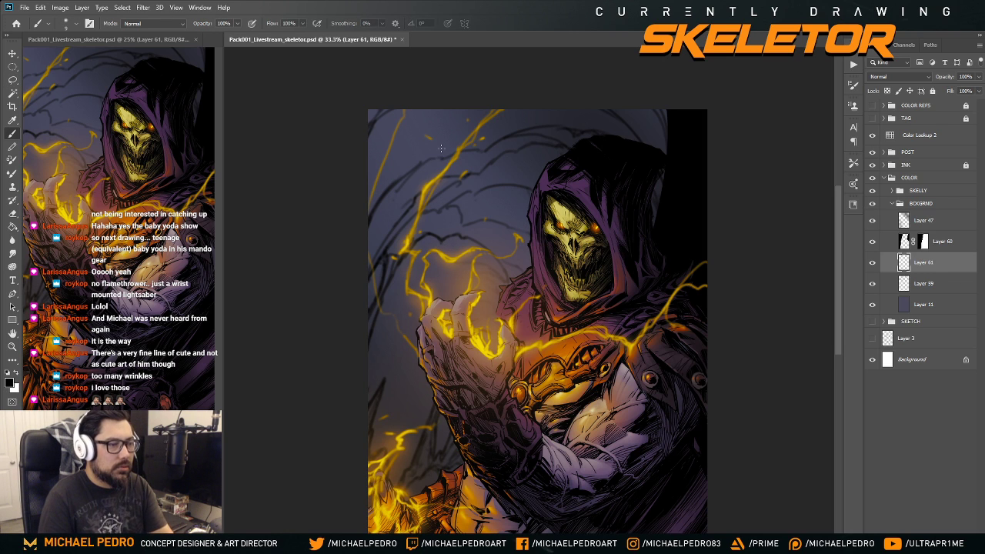
- Sketch more curved lines in the background between the lightning and the hood, and lasso around that area
left_click_drag(471, 221, 474, 226)
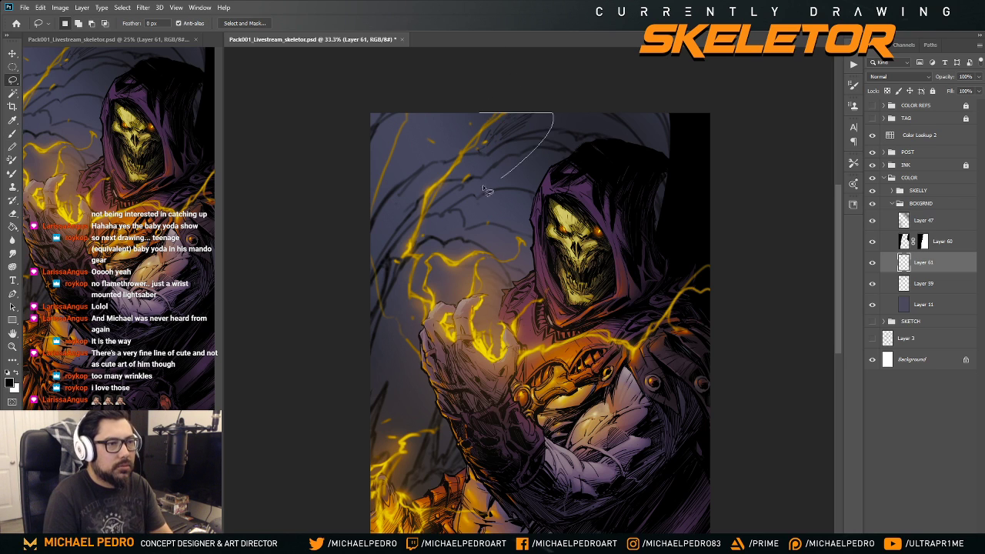
scroll(490, 182, "down", 1)
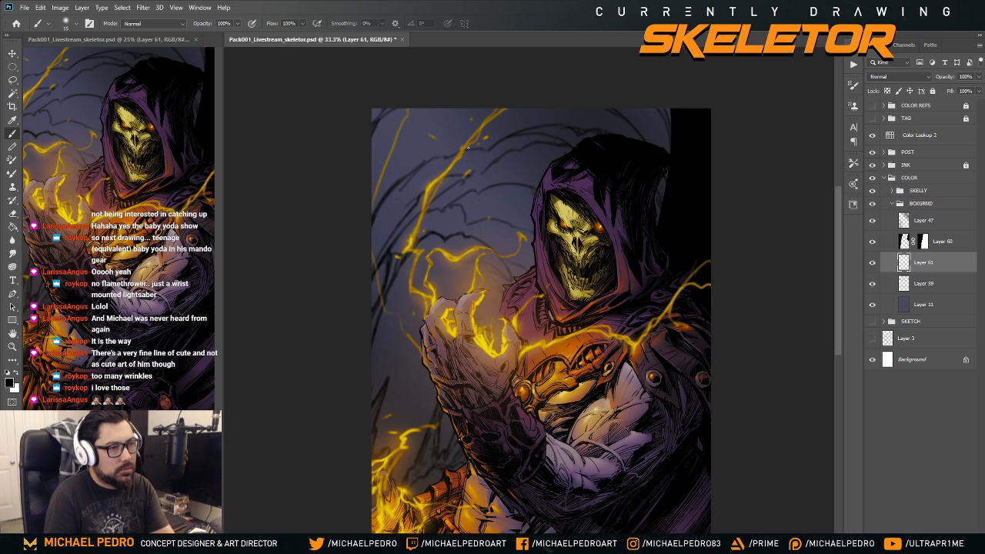
left_click_drag(493, 209, 494, 200)
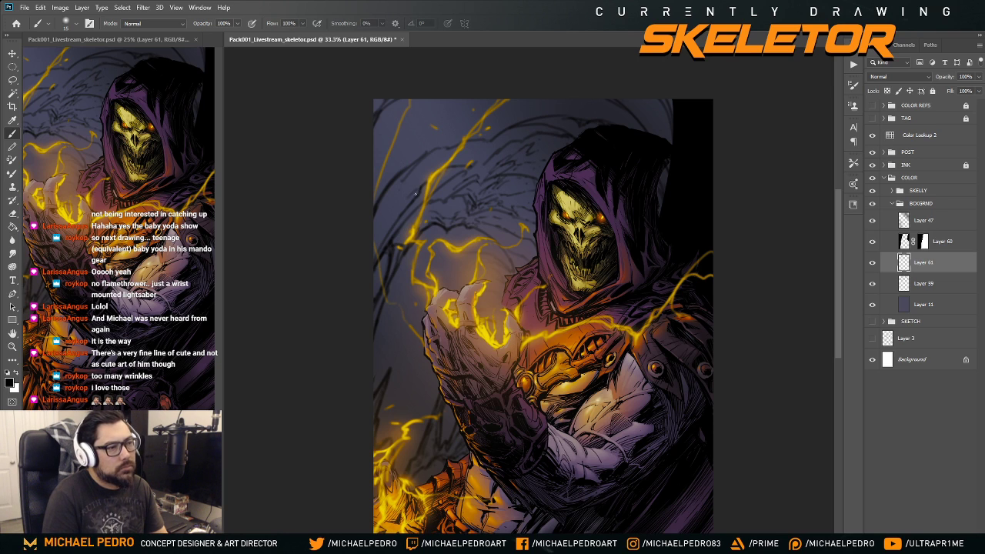
key("l")
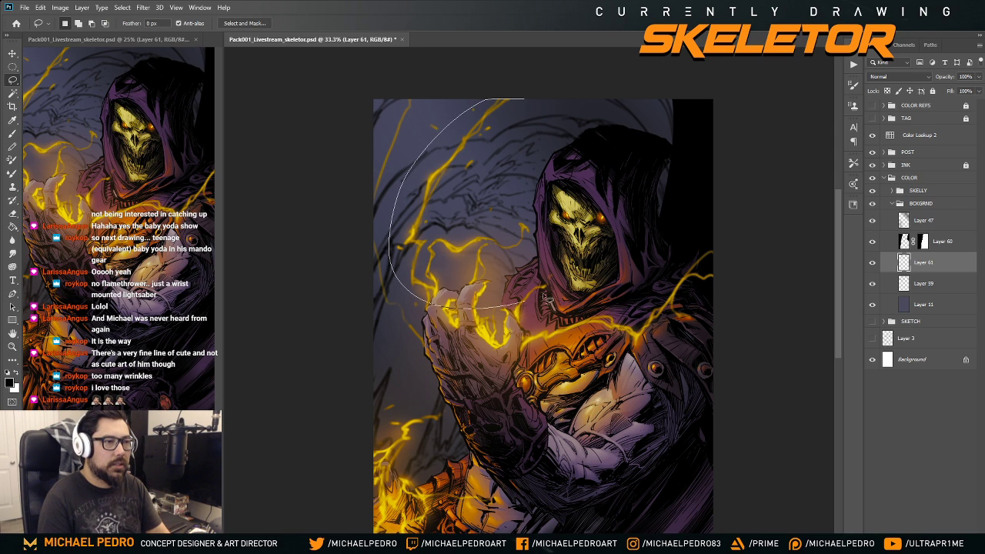
scroll(537, 273, "down", 3)
scroll(501, 161, "down", 2, "alt")
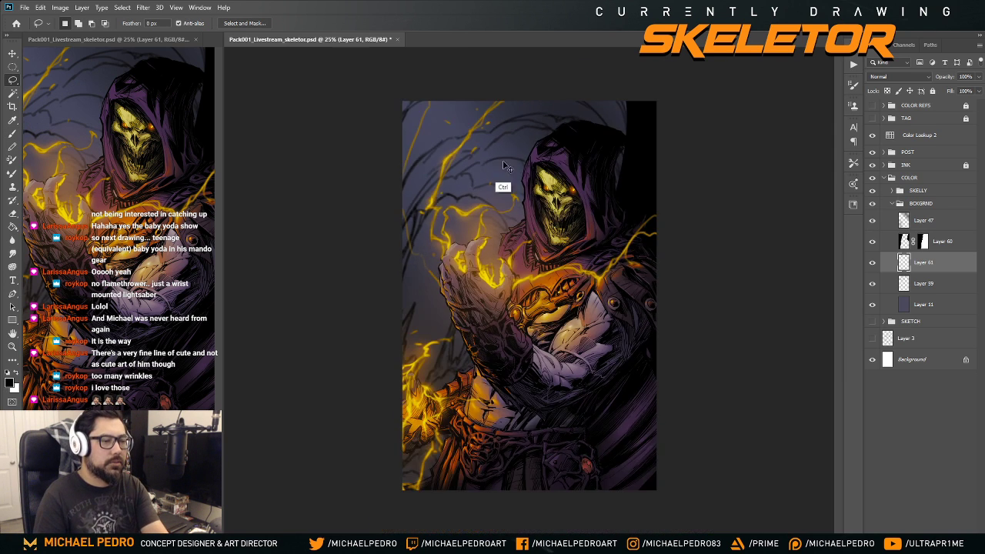
scroll(516, 148, "up", 1, "alt")
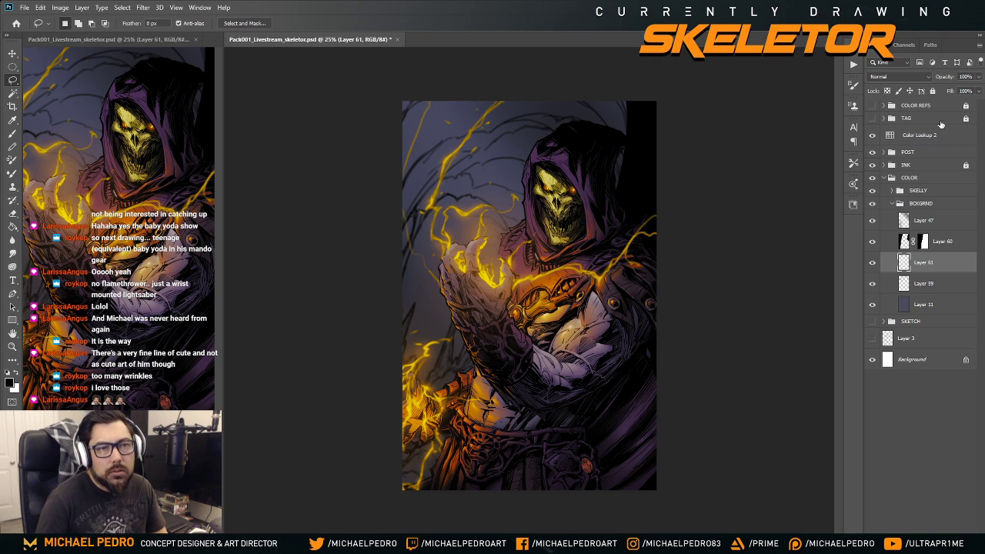
- Hide the Color Lookup 2 layer and the POST group, and compare the artwork with the COLOR group off and on
left_click(979, 77)
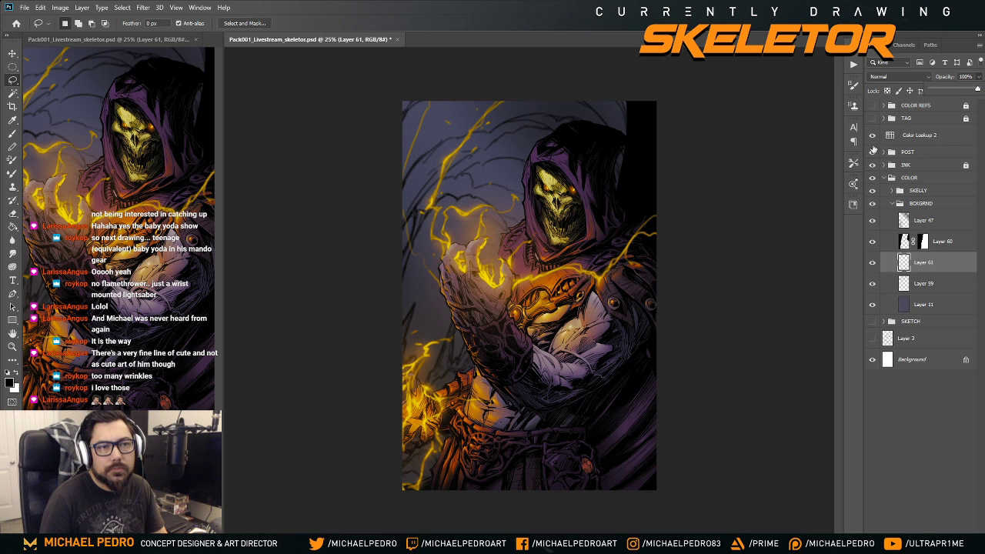
left_click(873, 139)
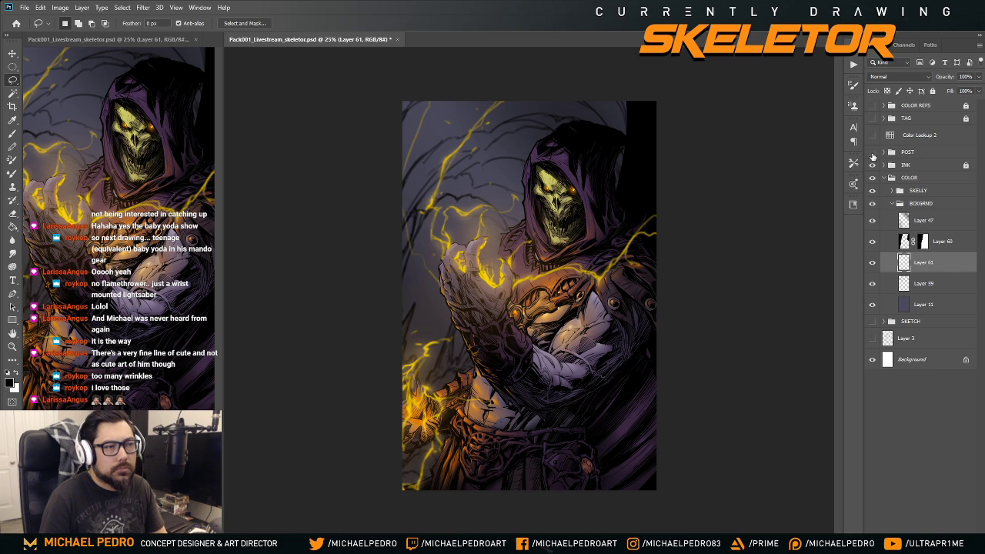
left_click(873, 153)
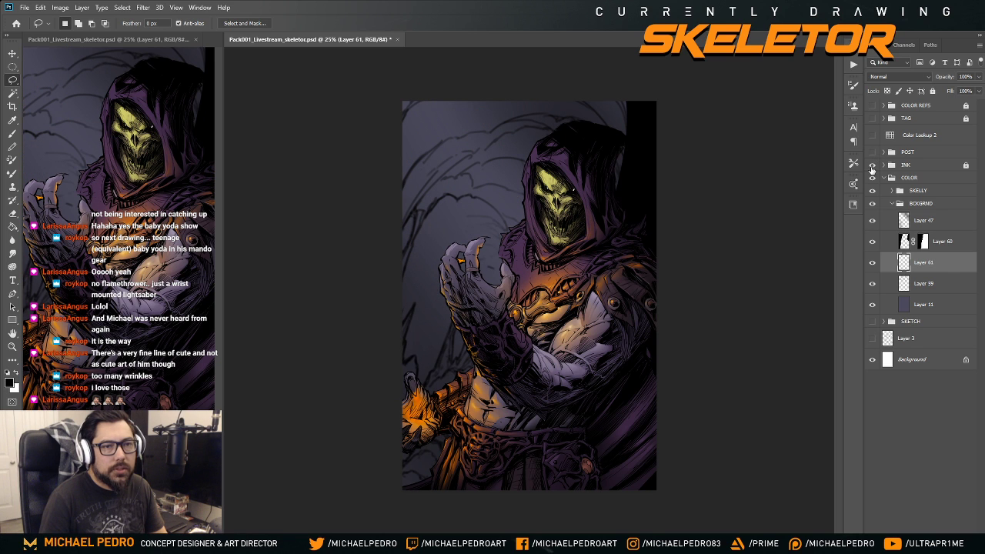
left_click(873, 179)
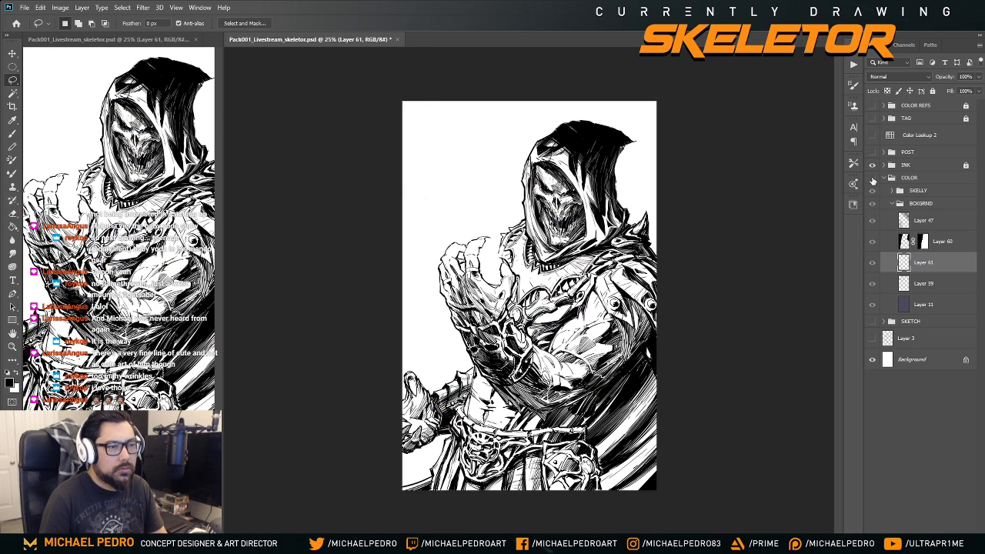
left_click(873, 179)
left_click(873, 179)
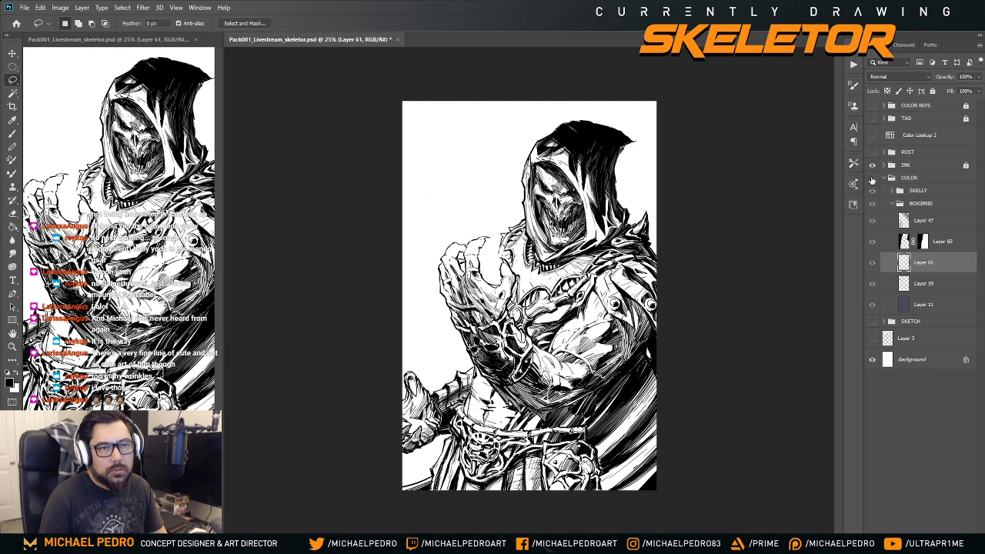
left_click(873, 179)
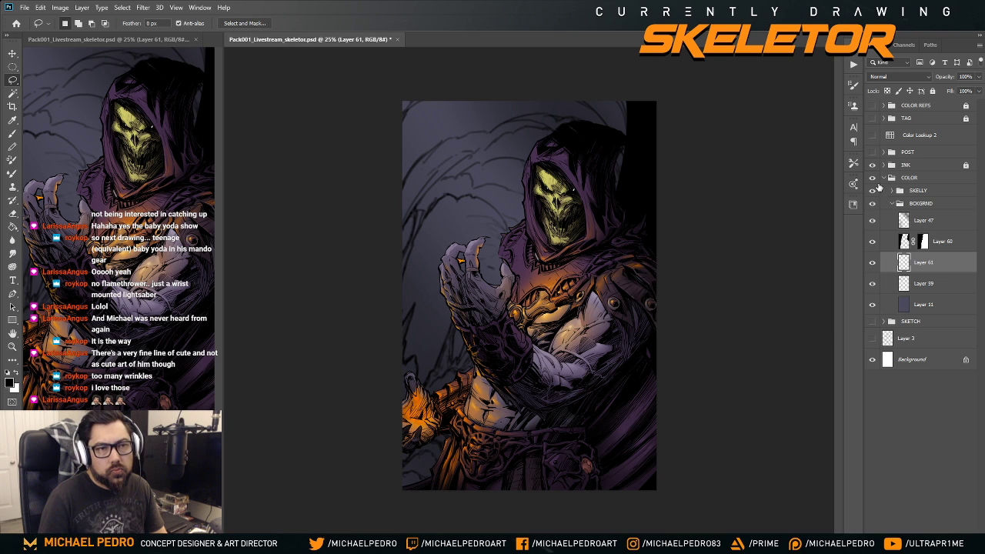
- Merge Layer 61 with Layer 59 and check the combined background sketch by switching its visibility off and on
left_click(873, 264)
left_click(873, 263)
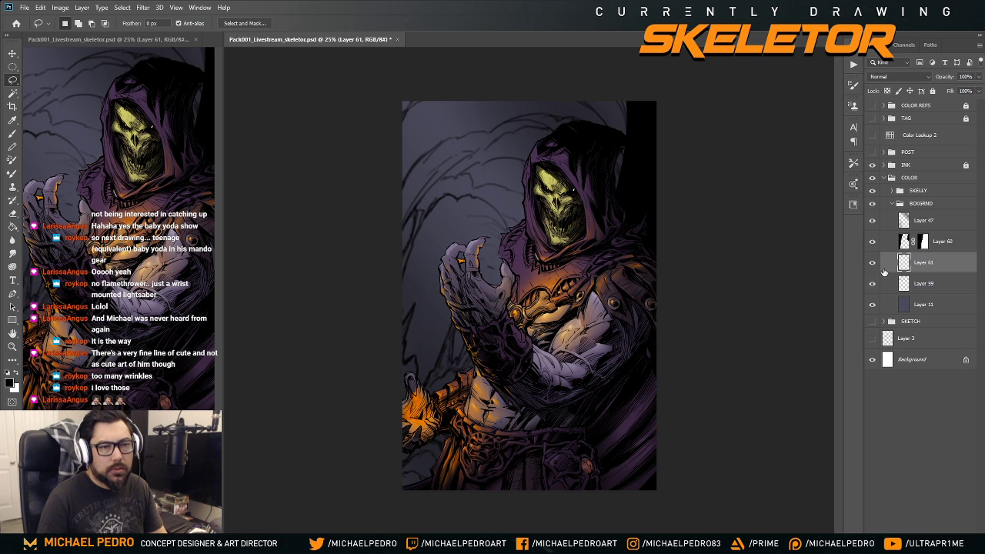
left_click(905, 284, "ctrl")
key("ctrl+e")
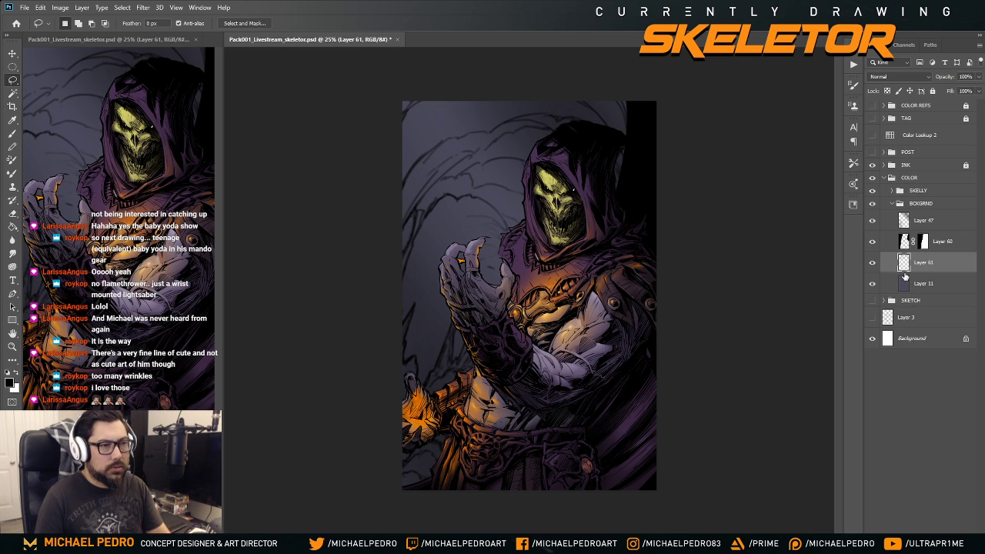
left_click(873, 263)
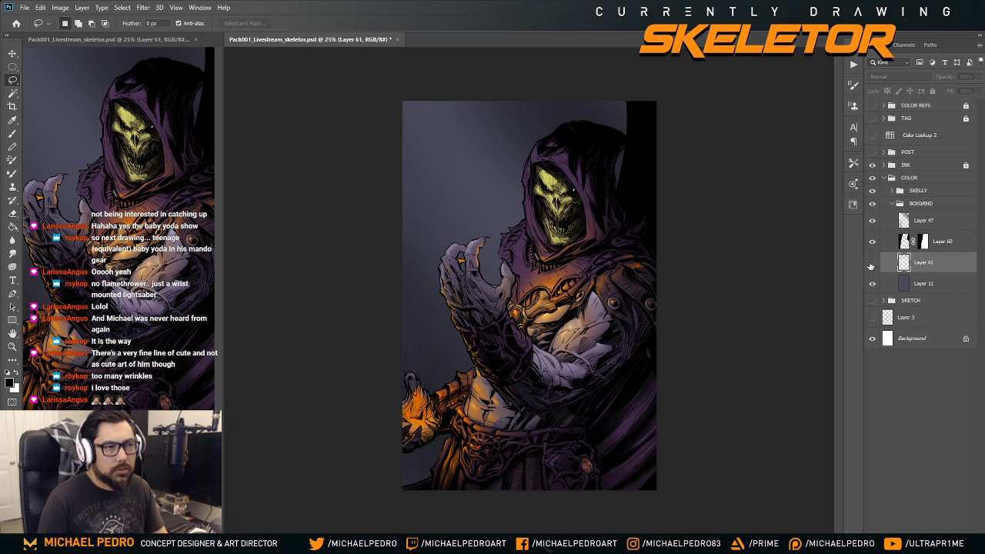
left_click(873, 264)
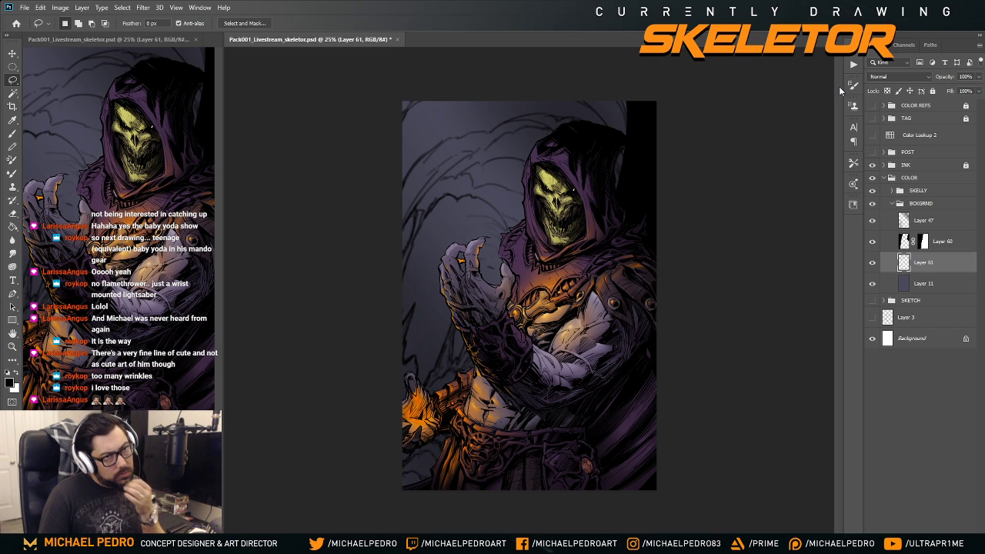
- Hide the SKELLY group and Layer 47, and lower the background sketch layer's opacity to 23%
left_click(872, 191)
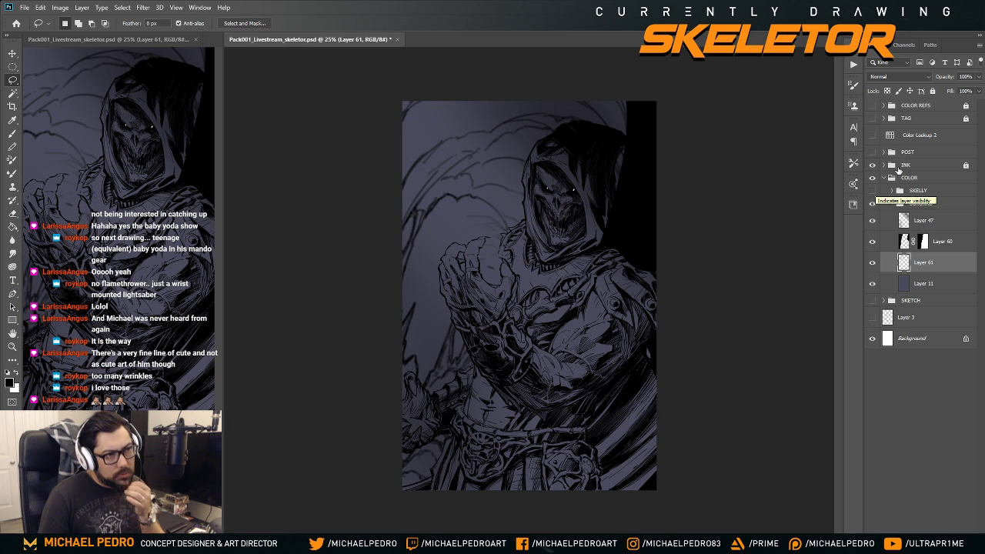
left_click(873, 243)
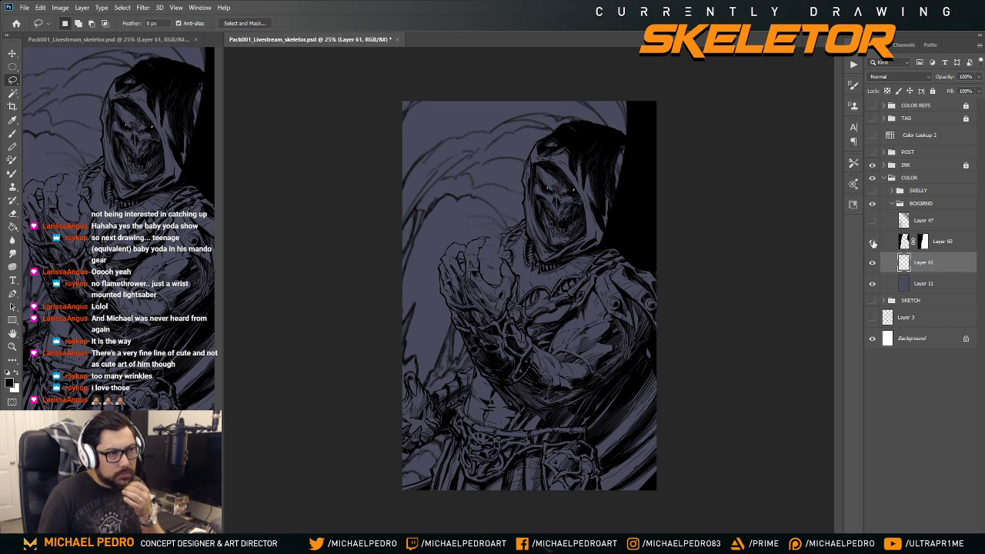
left_click(979, 77)
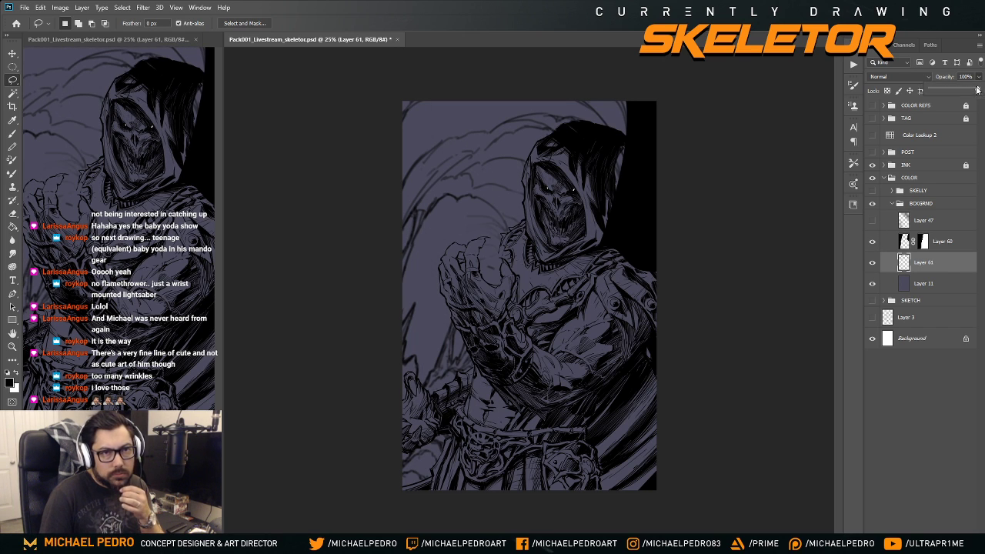
left_click_drag(977, 90, 942, 91)
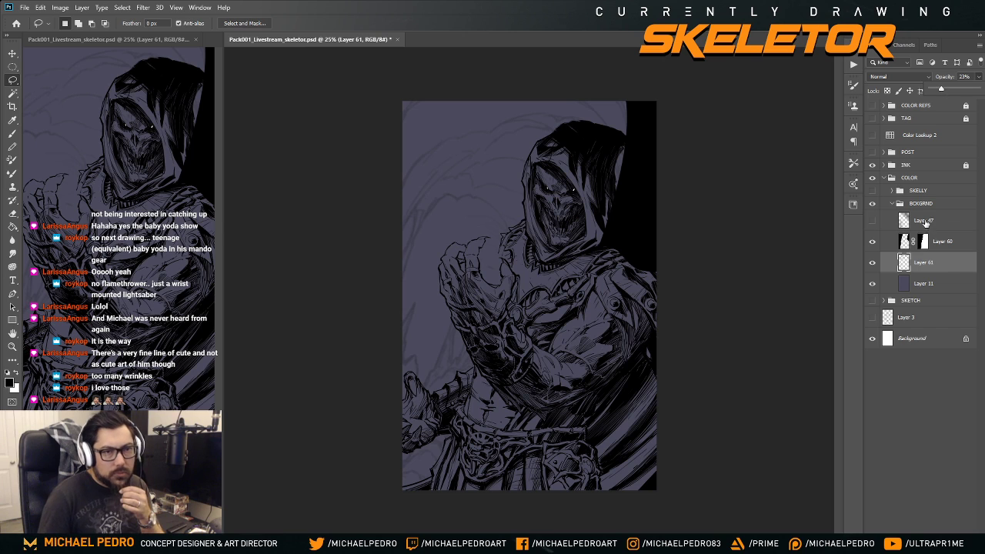
- Add a new layer above the faded background sketch and choose a different brush preset for inking
key("ctrl+shift+alt+n")
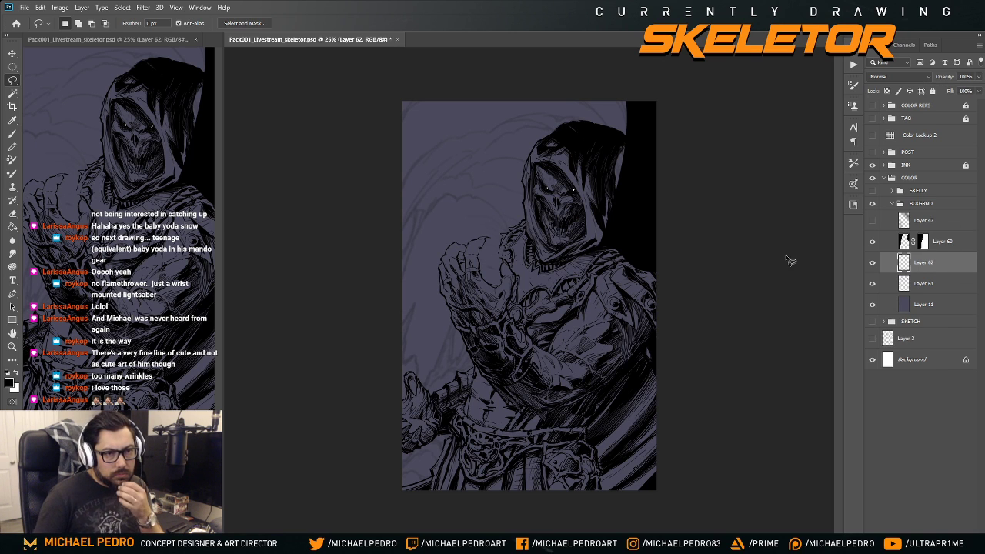
key("b")
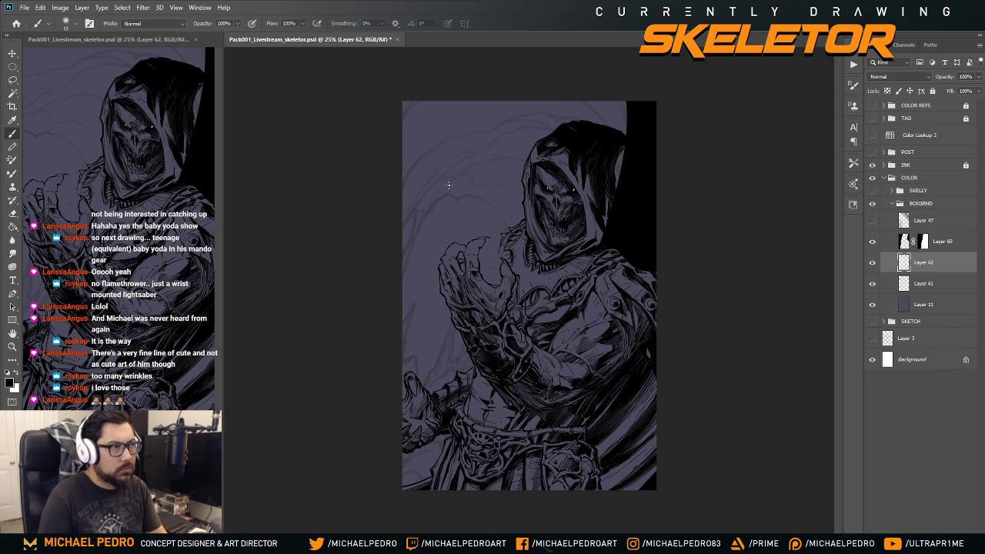
right_click(450, 187)
double_click(519, 373)
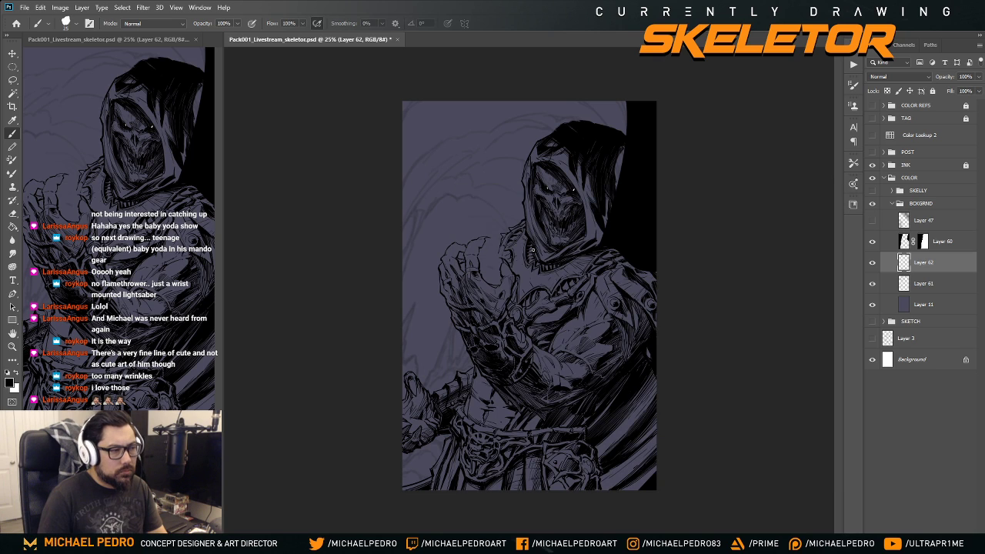
- Ink the outline of the tall jagged spike at the canvas edge beside the raised forearm, following the faded sketch
key("ctrl+plus")
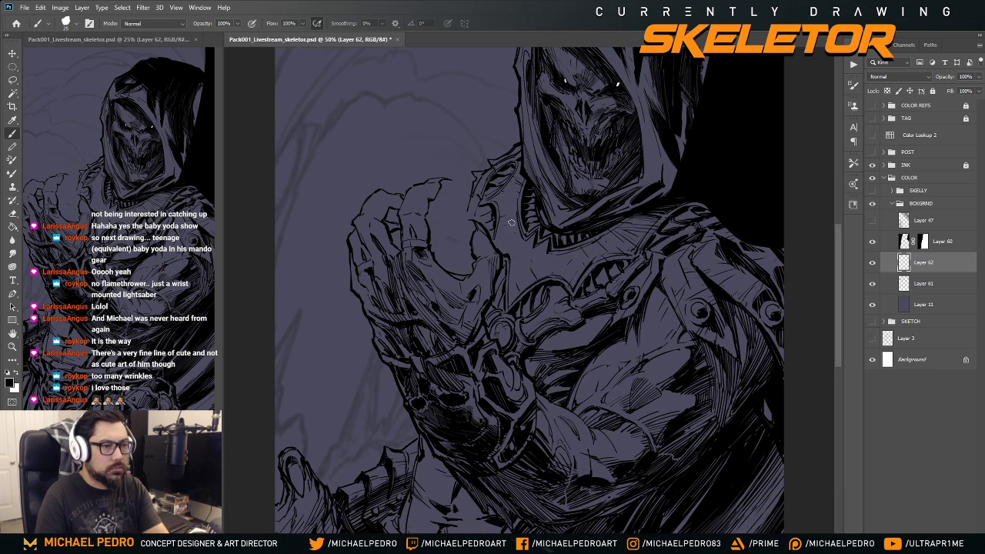
left_click_drag(418, 254, 477, 171)
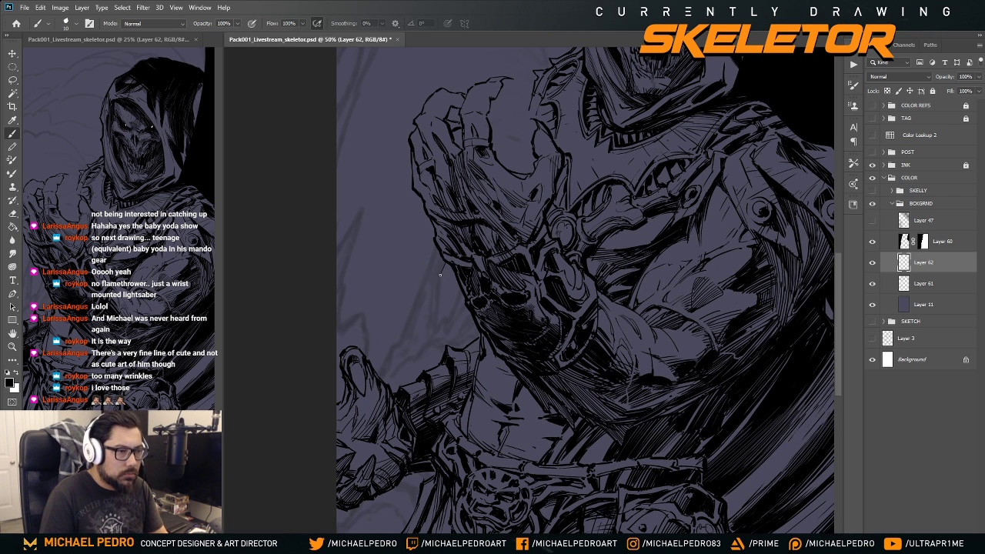
left_click_drag(466, 282, 482, 273)
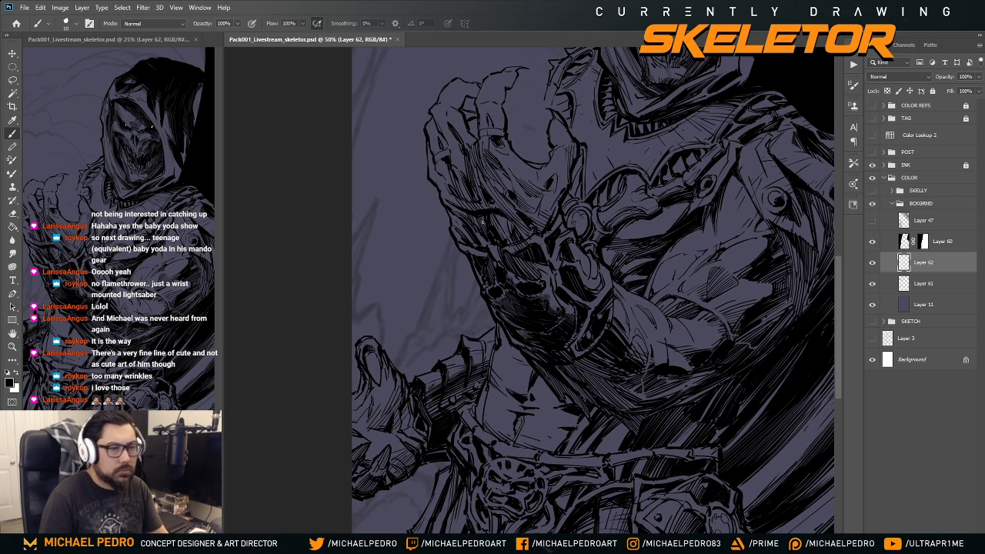
left_click_drag(493, 306, 508, 301)
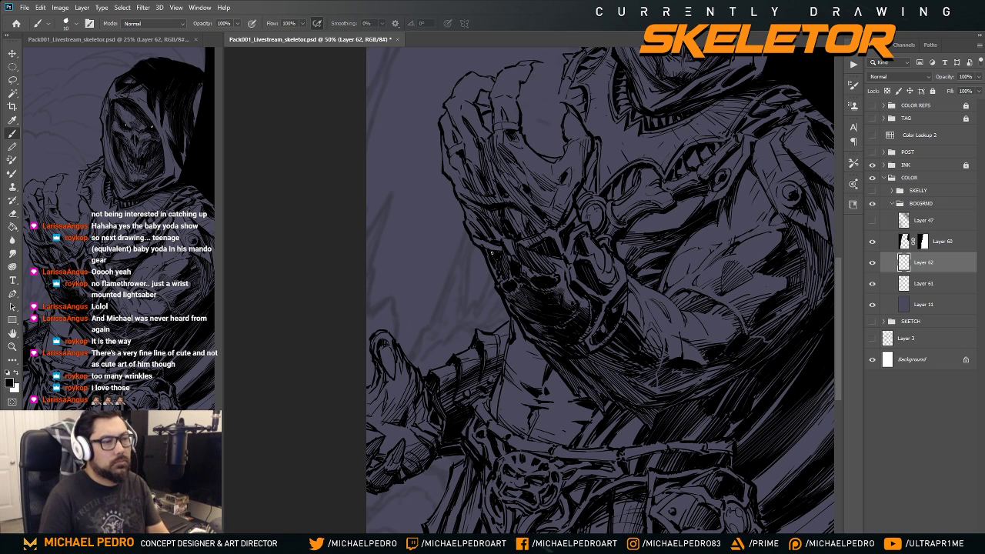
left_click_drag(497, 266, 510, 267)
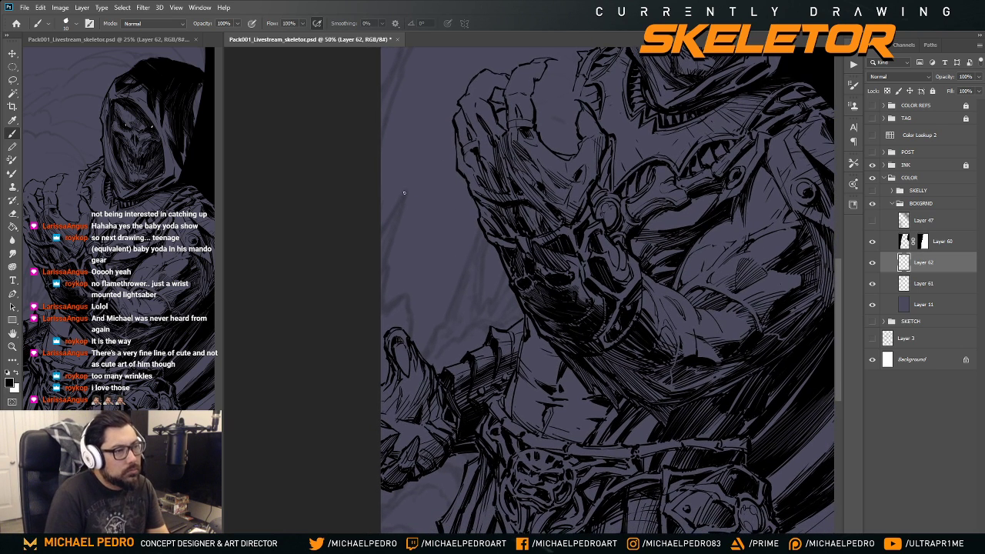
mouse_move(390, 216)
left_mouse_down()
mouse_move(405, 188)
mouse_move(382, 202)
left_mouse_up()
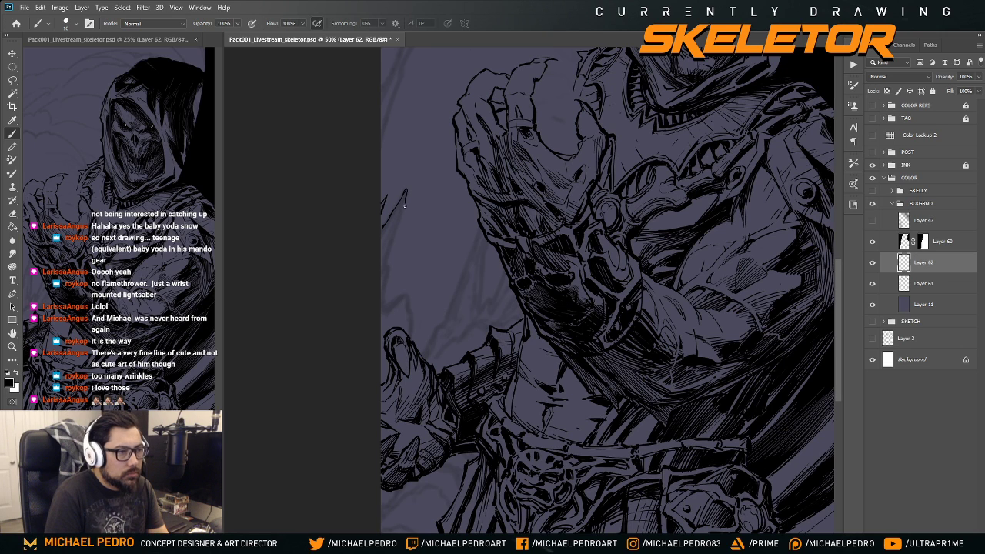
left_click_drag(400, 215, 384, 308)
- Ink the lower side of the tall edge spike and the jagged rock outline just above the lower clawed hand
left_click_drag(487, 279, 532, 232)
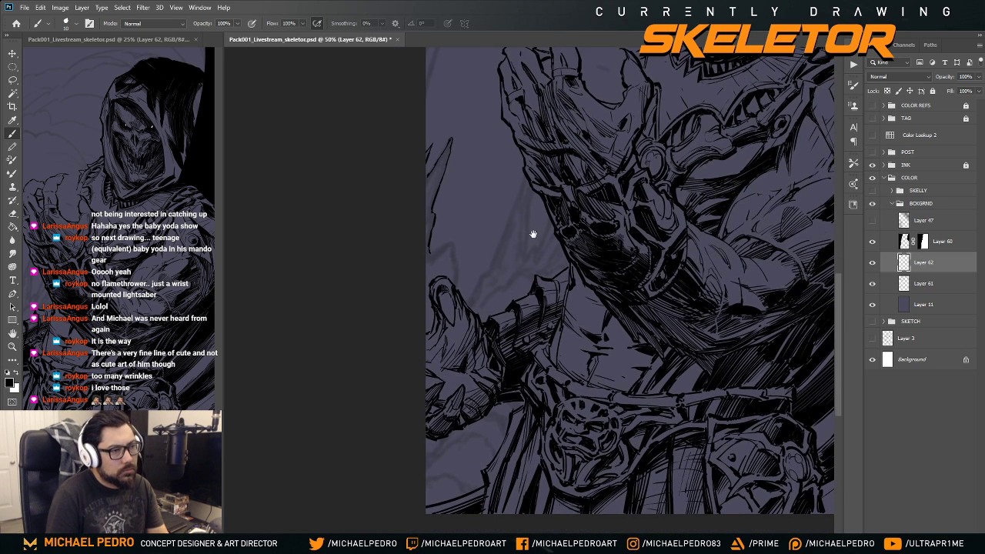
left_click_drag(435, 213, 431, 245)
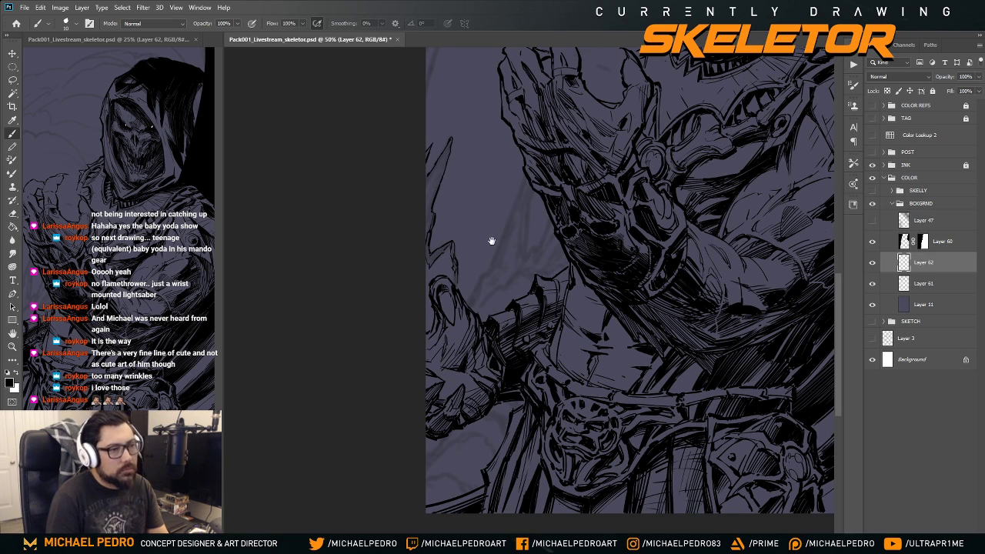
left_click_drag(457, 269, 465, 273)
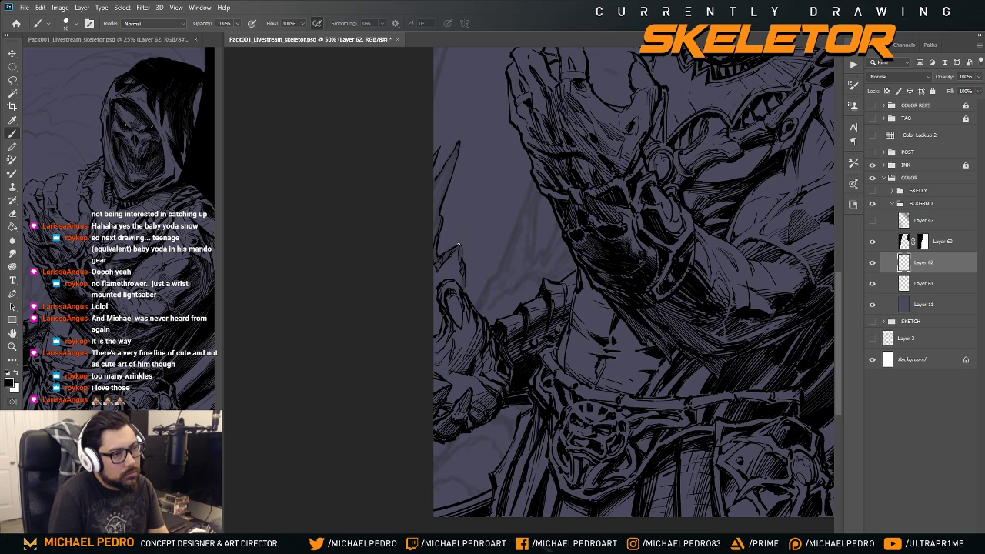
left_click_drag(450, 257, 451, 255)
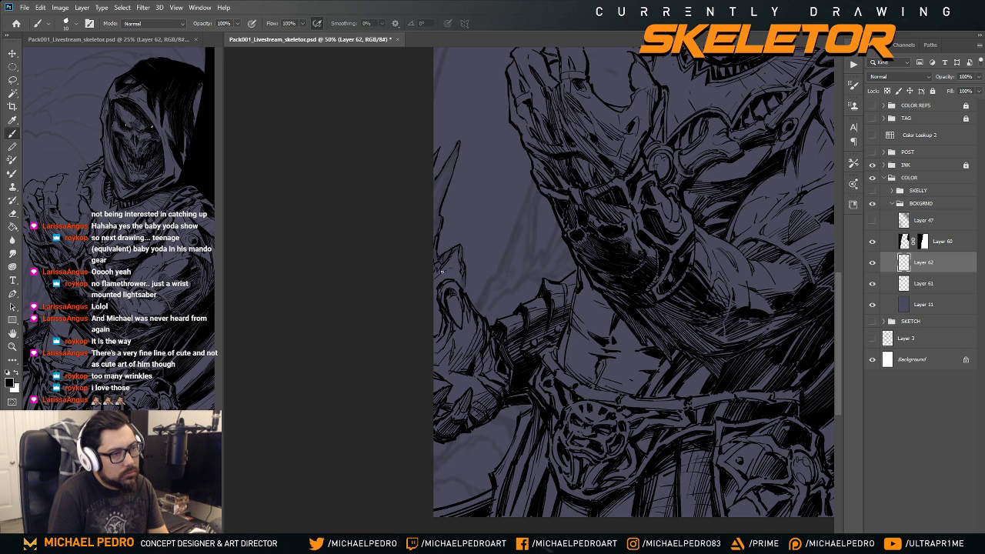
- Add inner crack lines to the tall edge spike and ink a smaller spike beside it at the canvas edge
left_click_drag(534, 259, 518, 329)
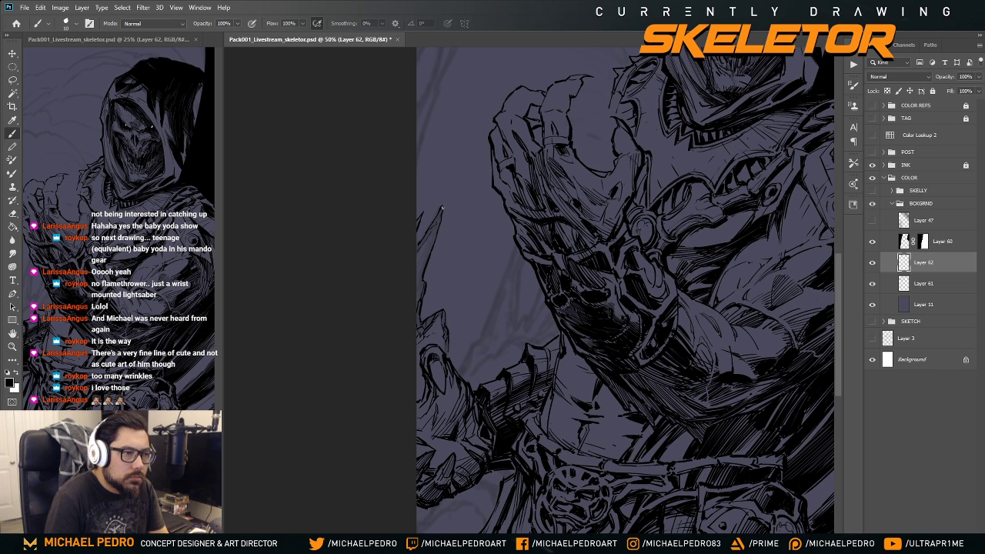
left_click_drag(443, 207, 436, 224)
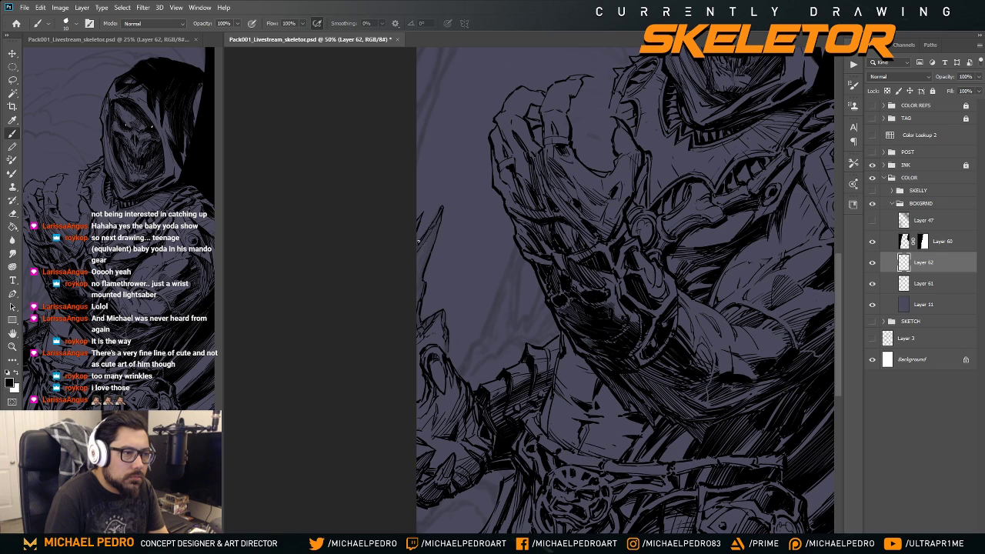
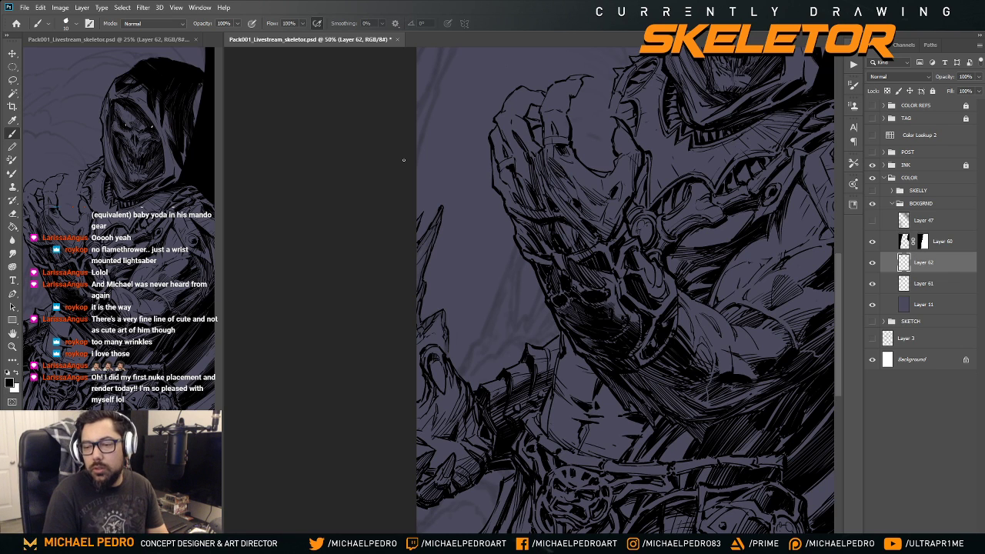
scroll(466, 225, "down", 2)
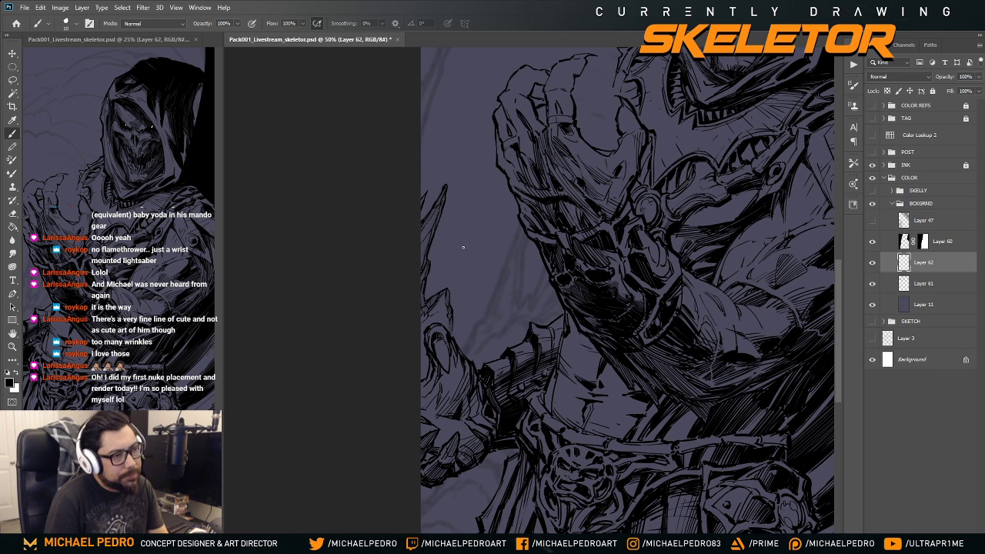
scroll(459, 253, "down", 1)
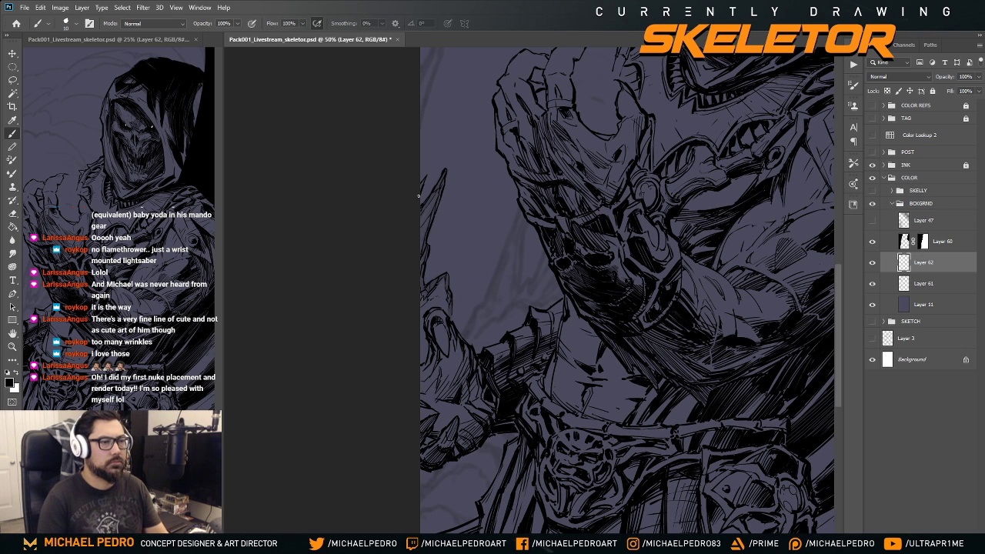
- Hide the sketch on Layer 61, compare the full illustration with and without Layer 60, and leave Layer 60 hidden
left_click_drag(552, 290, 538, 297)
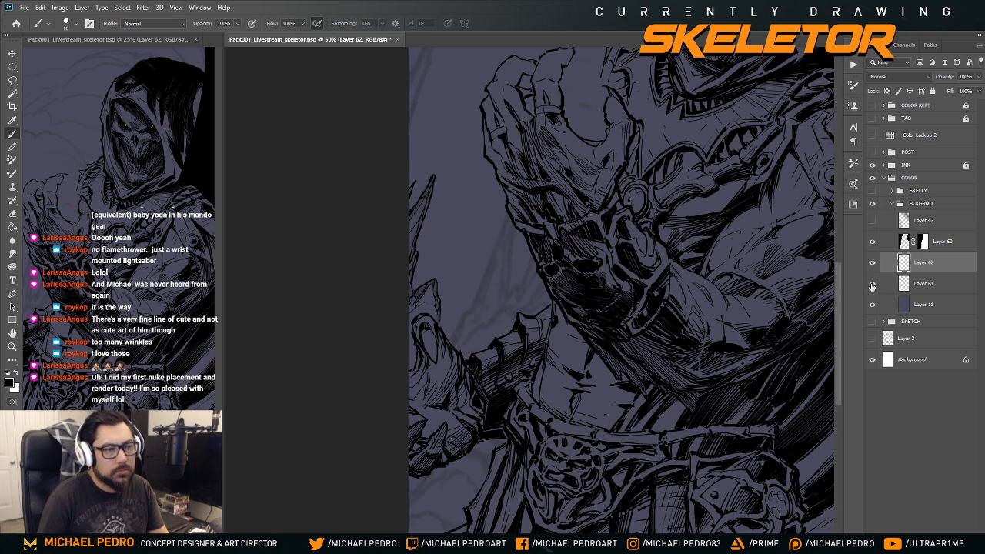
key("ctrl+minus")
key("ctrl+minus")
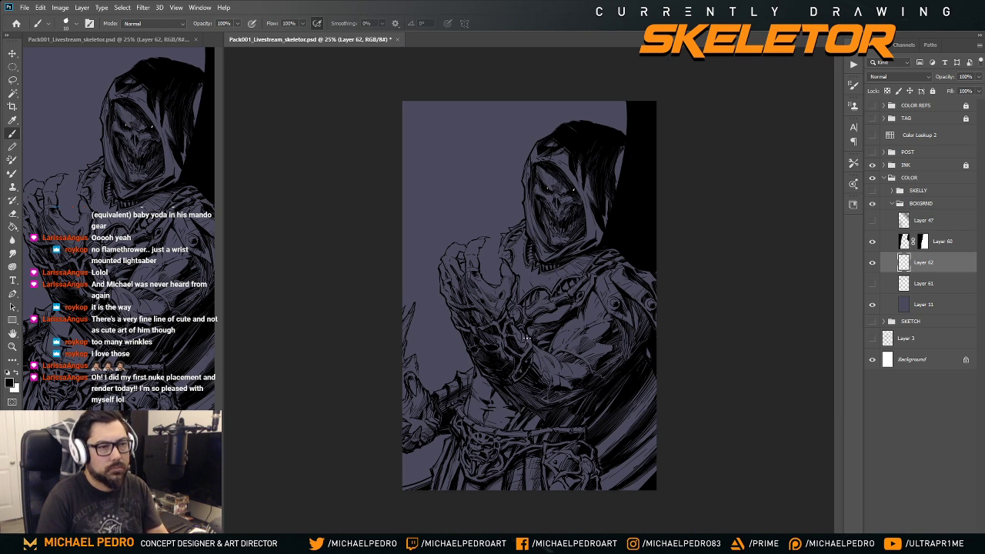
left_click(873, 242)
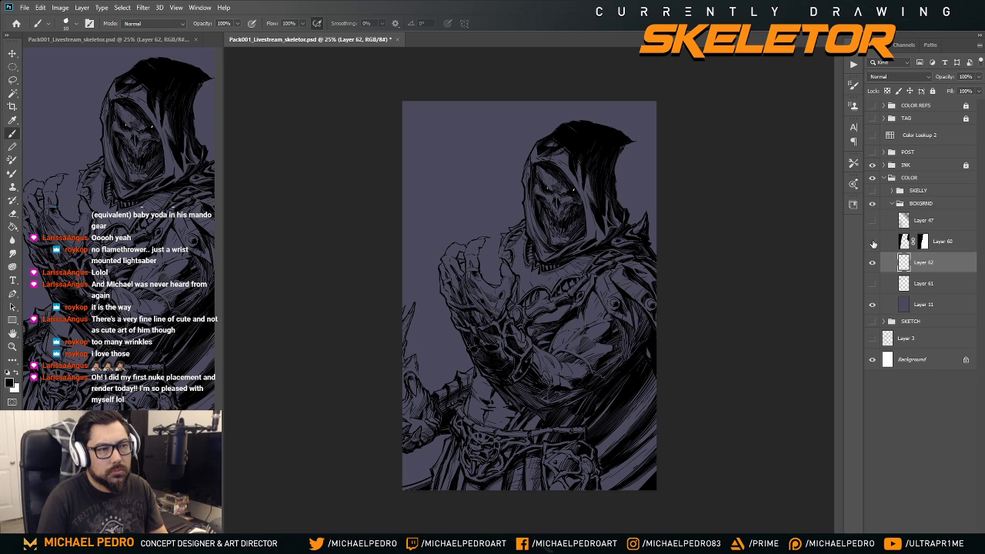
left_click(872, 241)
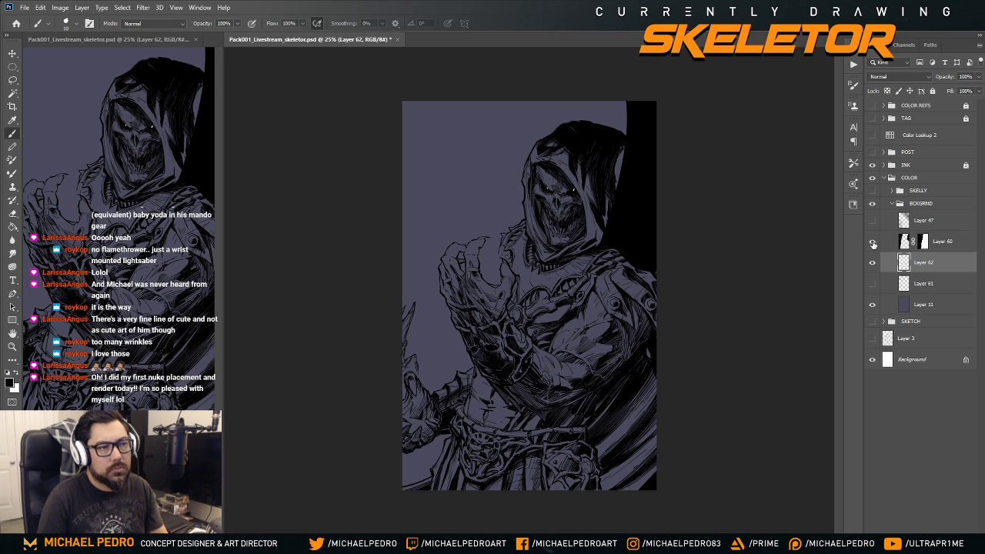
left_click(872, 242)
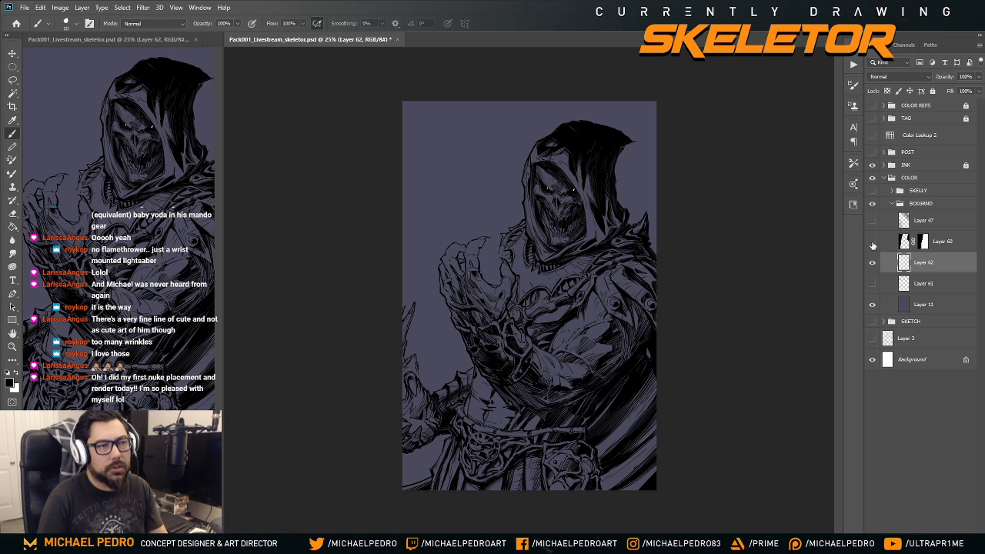
left_click(883, 164)
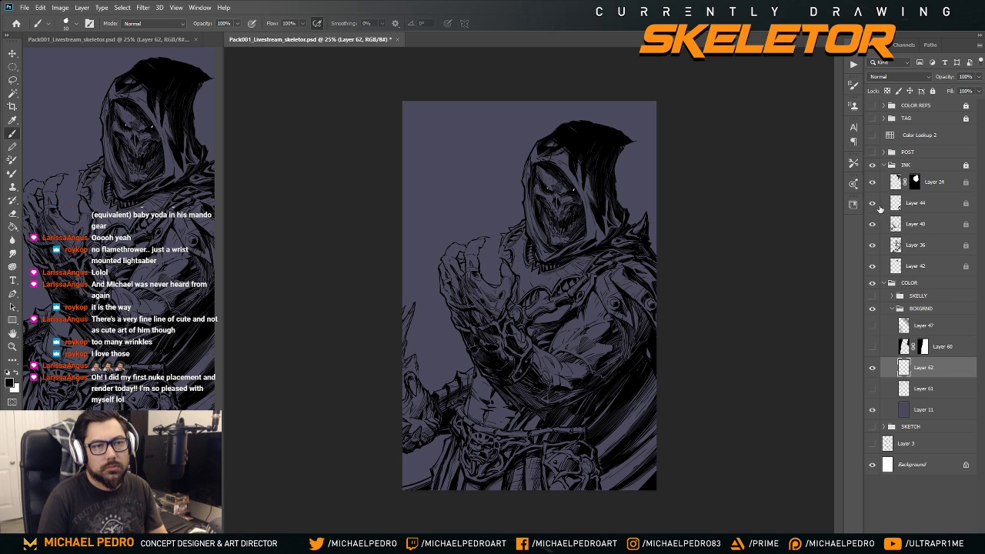
left_click_drag(896, 245, 750, 224)
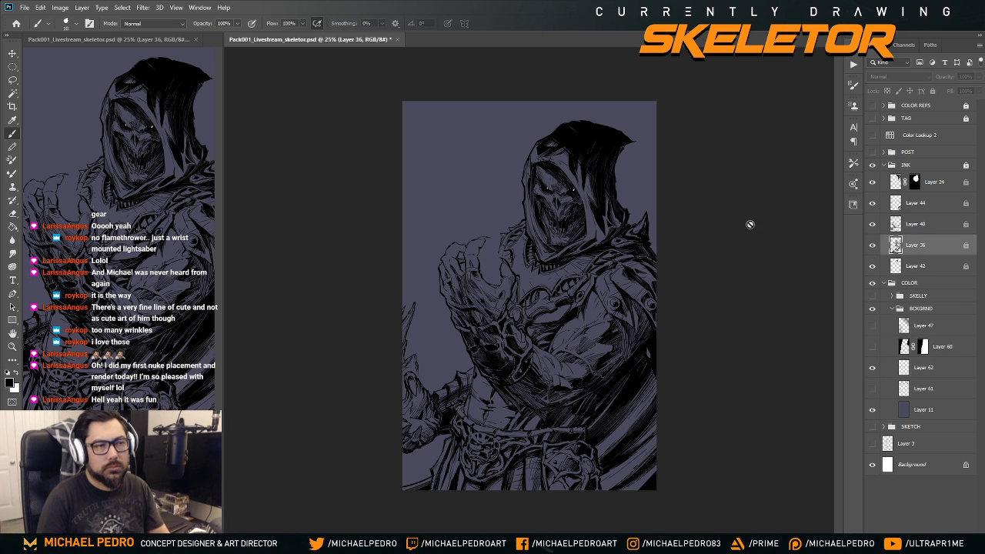
key("w")
left_click(648, 170)
key("ctrl+d")
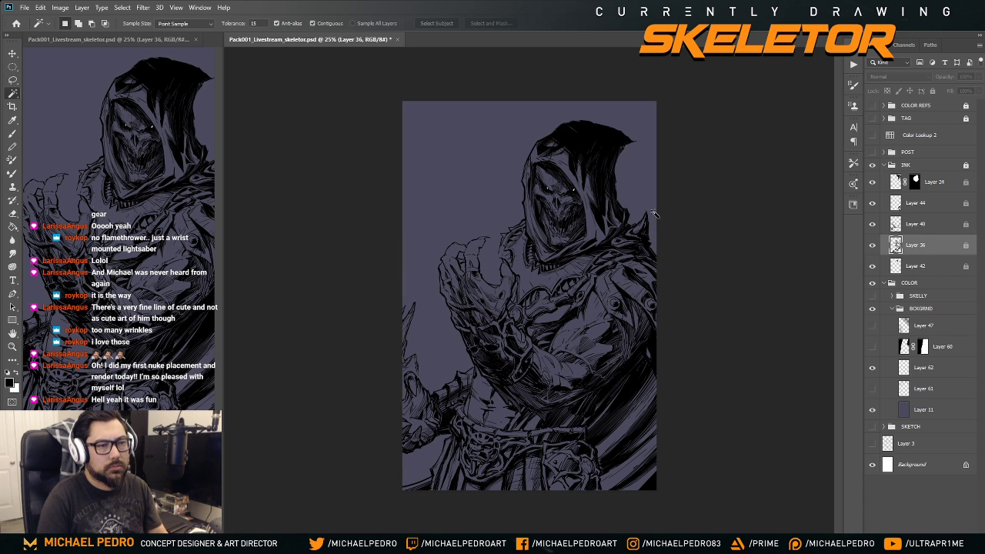
left_click(883, 165)
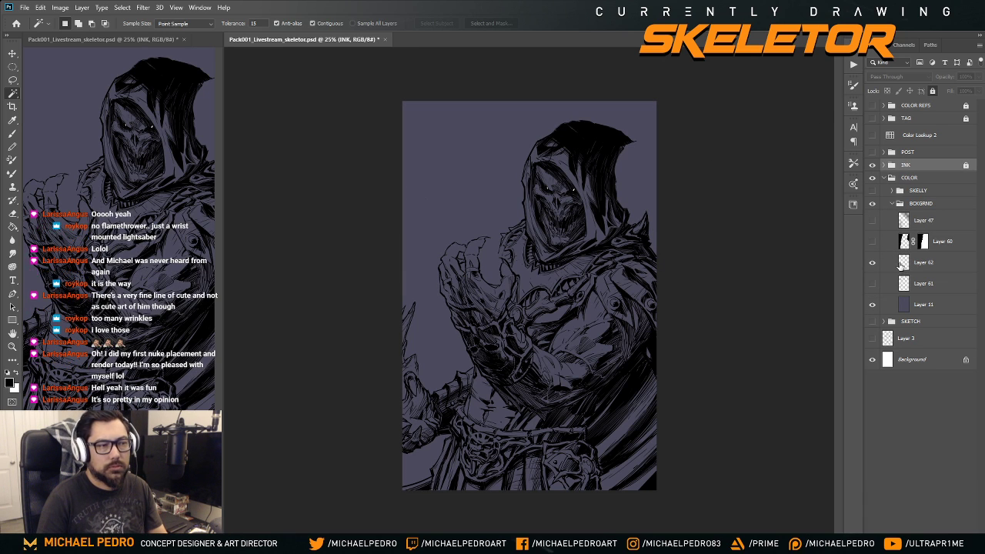
- Show the faded sketch on Layer 61 again and make Layer 62 active for inking with the Brush tool
left_click(872, 284)
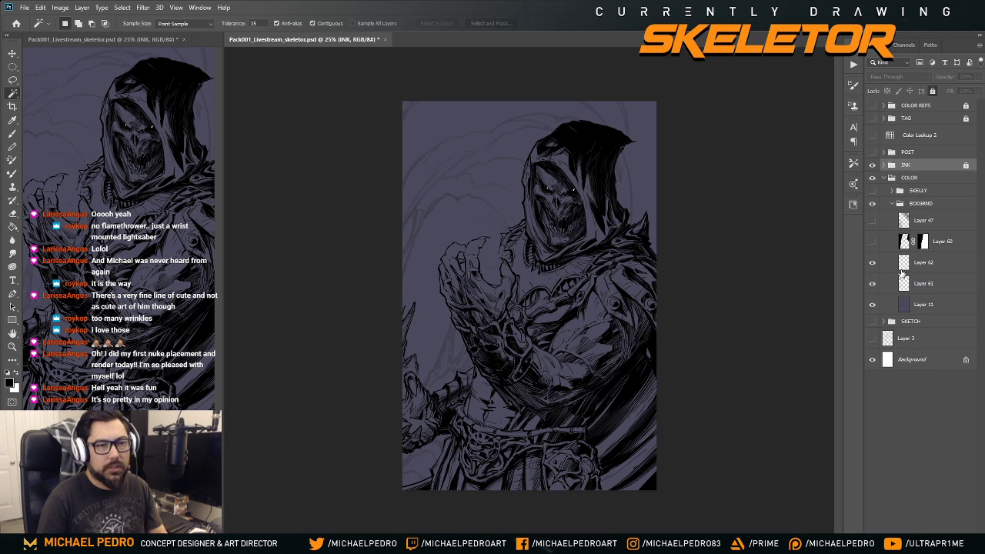
left_click(906, 264)
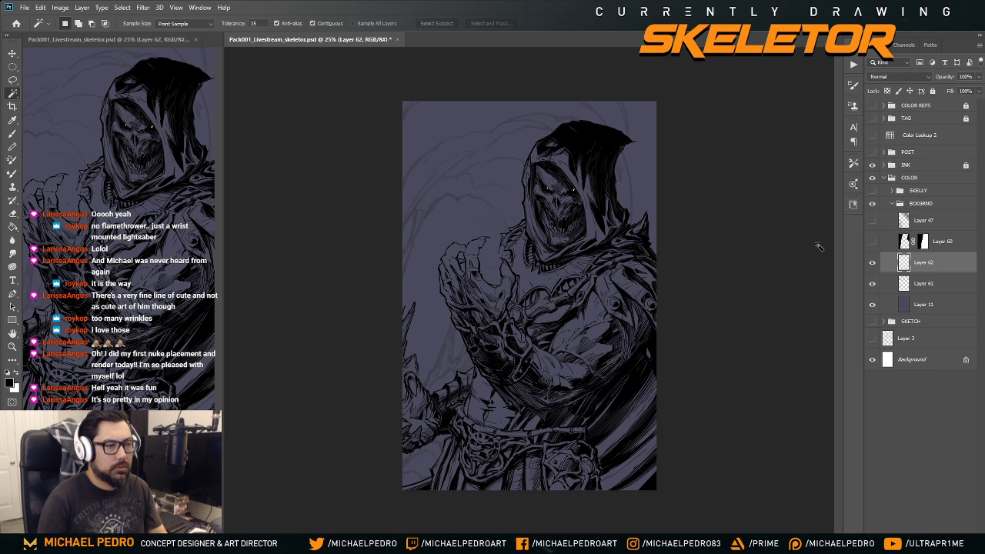
key("ctrl+plus")
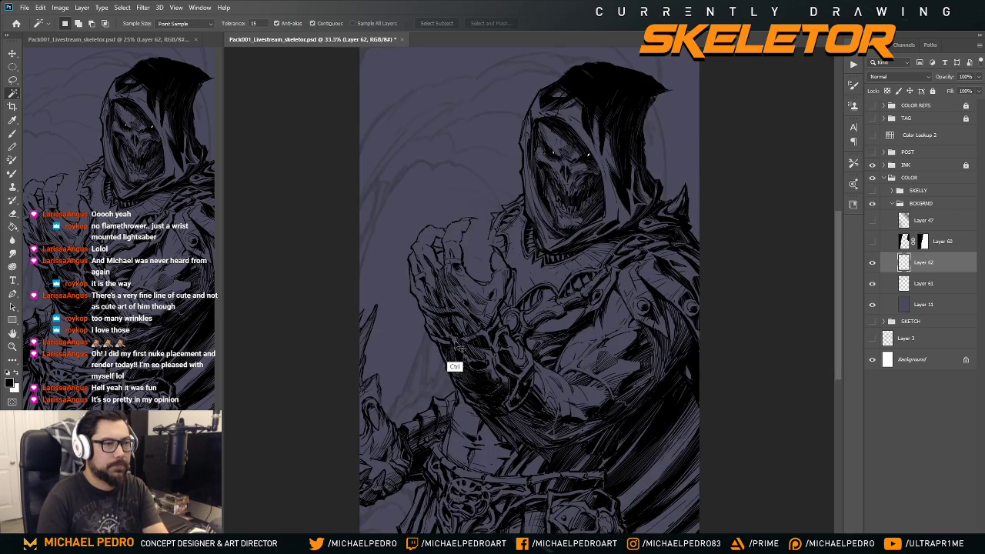
key("ctrl+plus")
scroll(444, 316, "left", 3)
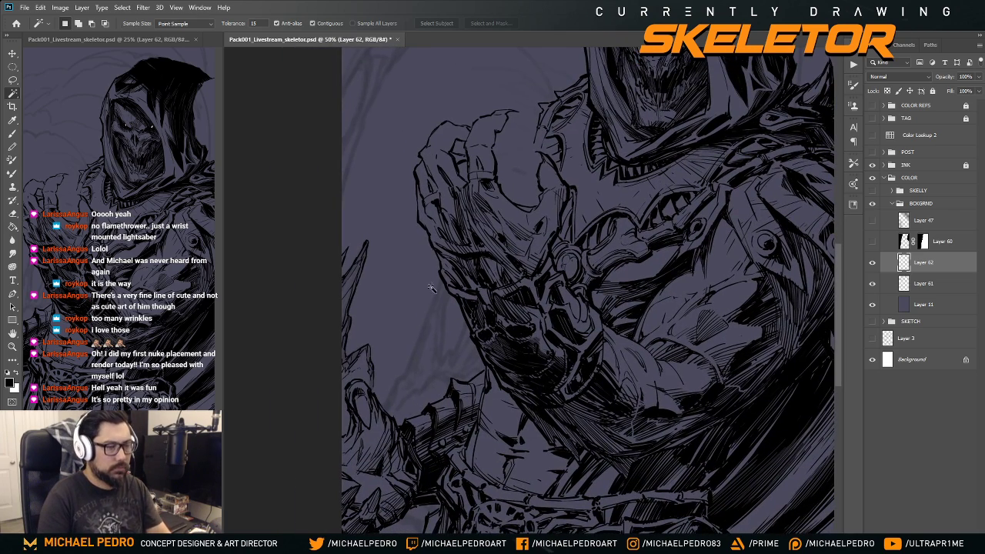
key("b")
scroll(436, 313, "down", 1)
scroll(436, 313, "left", 1)
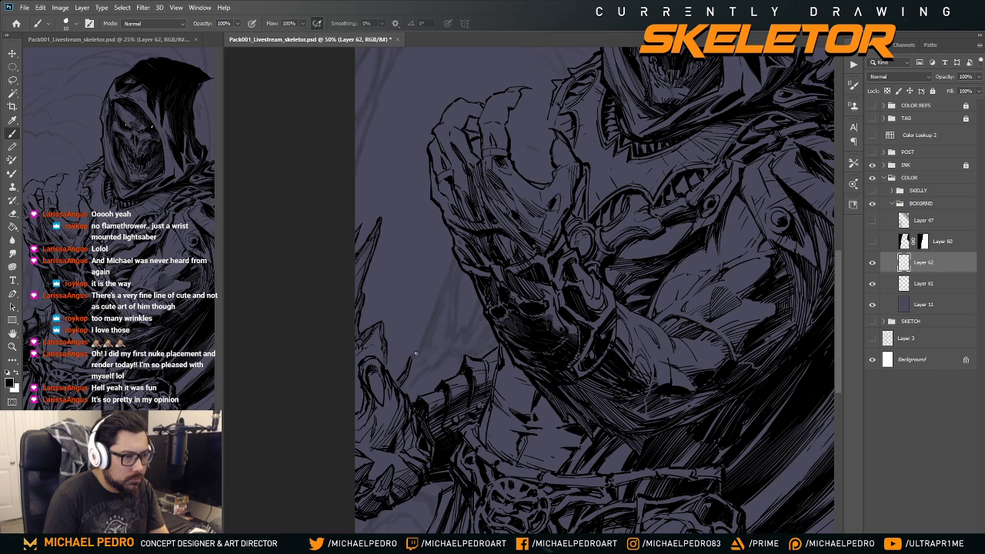
- Ink the outline of the tall jagged spike between the lower hand and the raised forearm, following the faded sketch
left_click_drag(412, 359, 423, 348)
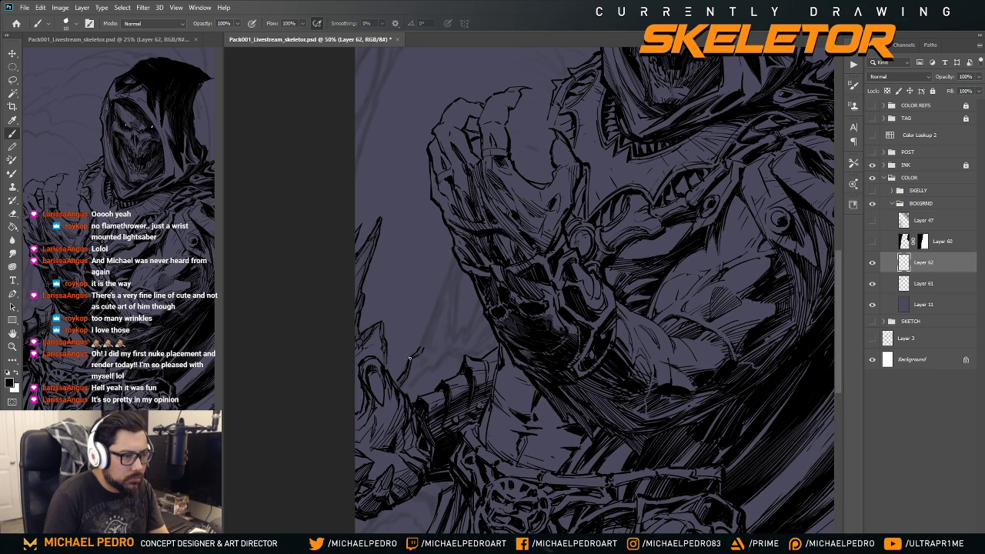
left_click_drag(438, 301, 430, 327)
left_click_drag(432, 328, 420, 347)
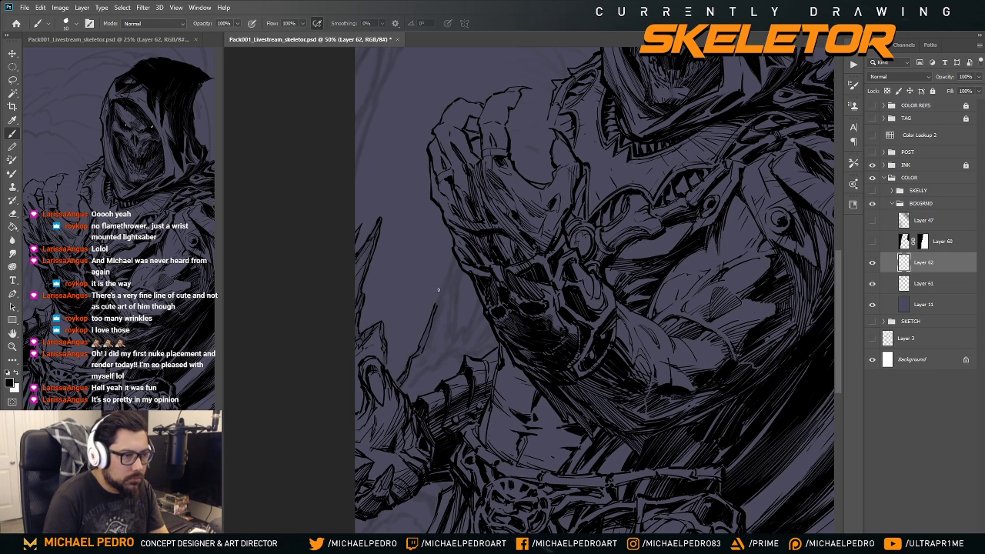
left_click_drag(445, 282, 436, 303)
mouse_move(453, 261)
left_mouse_down()
mouse_move(444, 283)
mouse_move(454, 260)
mouse_move(454, 339)
left_mouse_up()
mouse_move(463, 282)
left_mouse_down()
mouse_move(453, 341)
mouse_move(460, 313)
mouse_move(480, 296)
mouse_move(458, 338)
left_mouse_up()
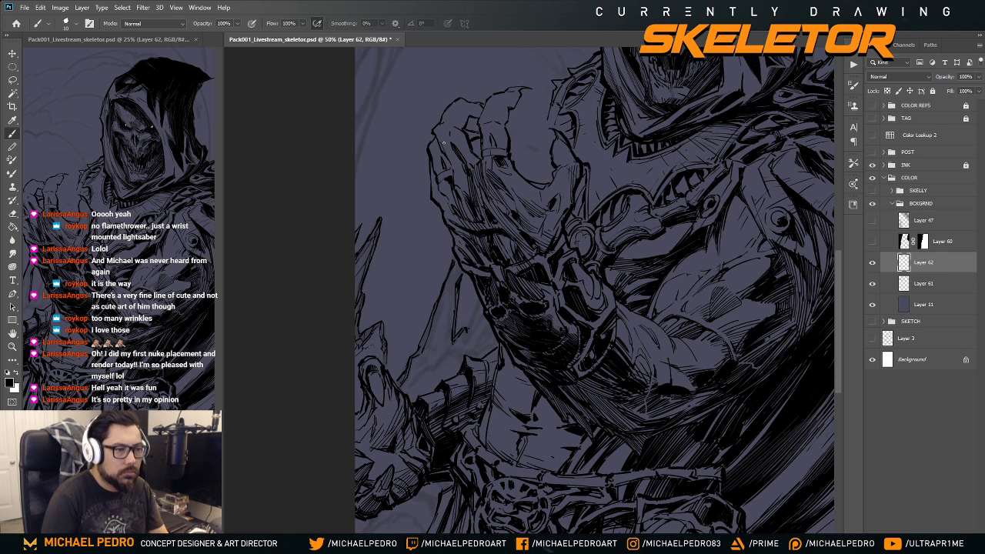
- Ink the shorter rock next to the raised forearm and add crack lines inside the spikes above the lower bracer
mouse_move(476, 308)
left_mouse_down()
mouse_move(461, 345)
mouse_move(475, 325)
left_mouse_up()
left_click_drag(478, 323, 465, 340)
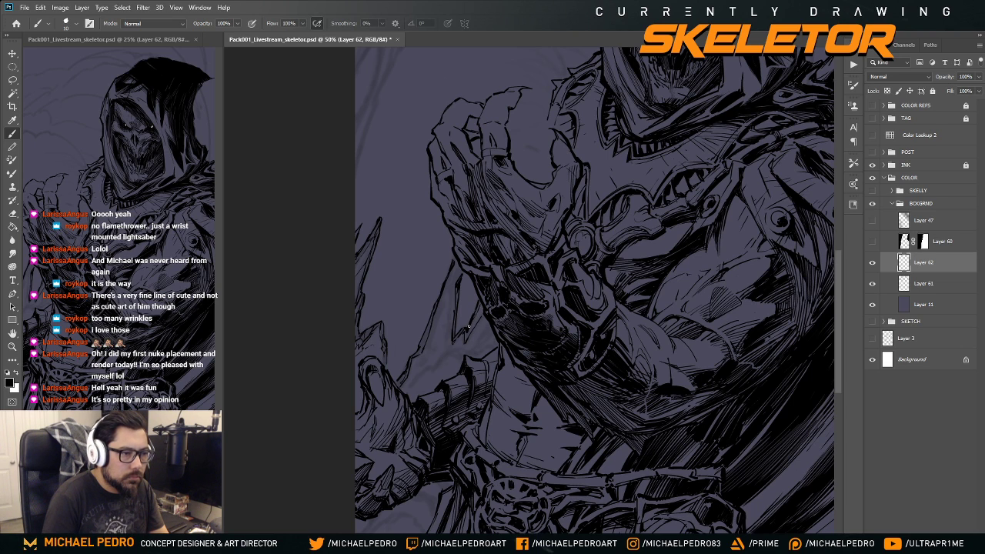
left_click_drag(484, 282, 492, 271)
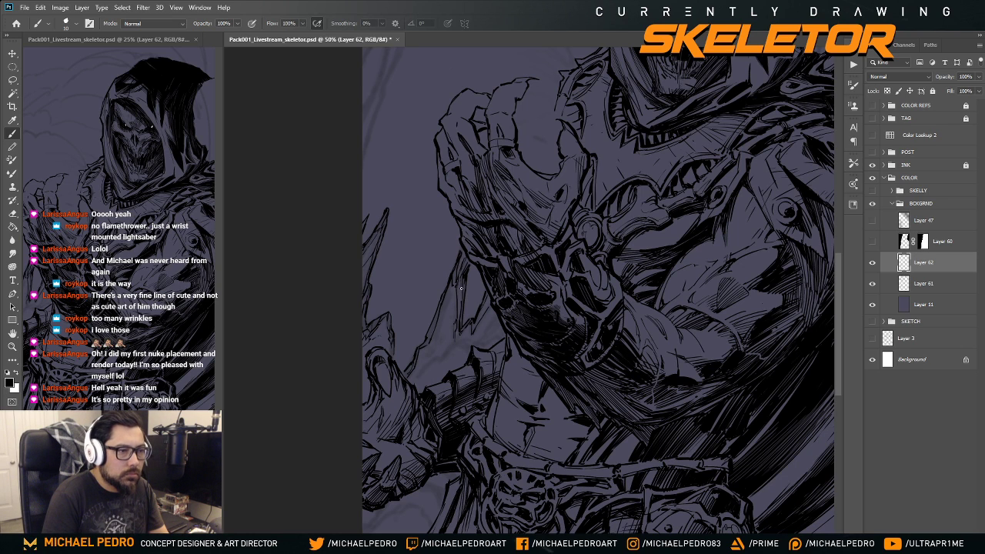
key("ctrl")
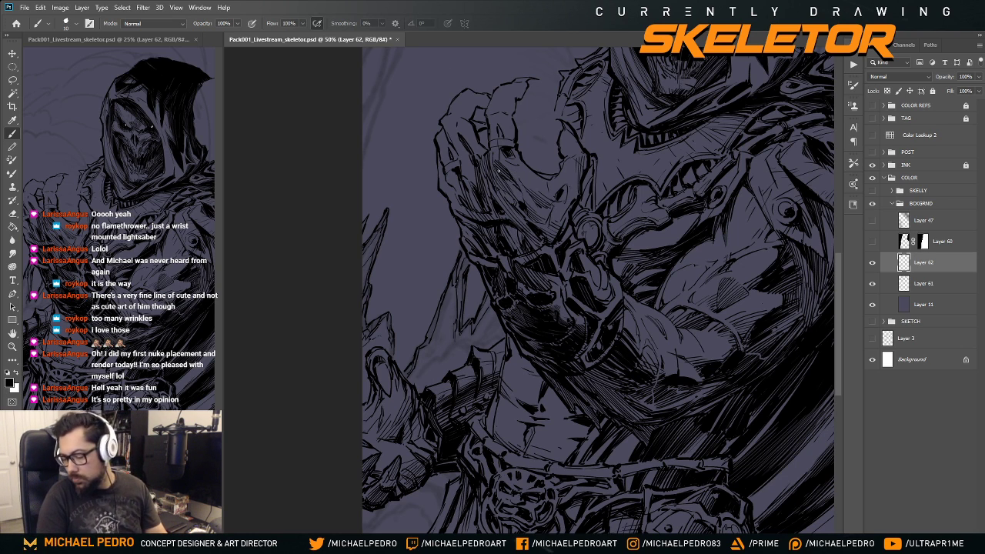
left_click_drag(502, 306, 514, 288)
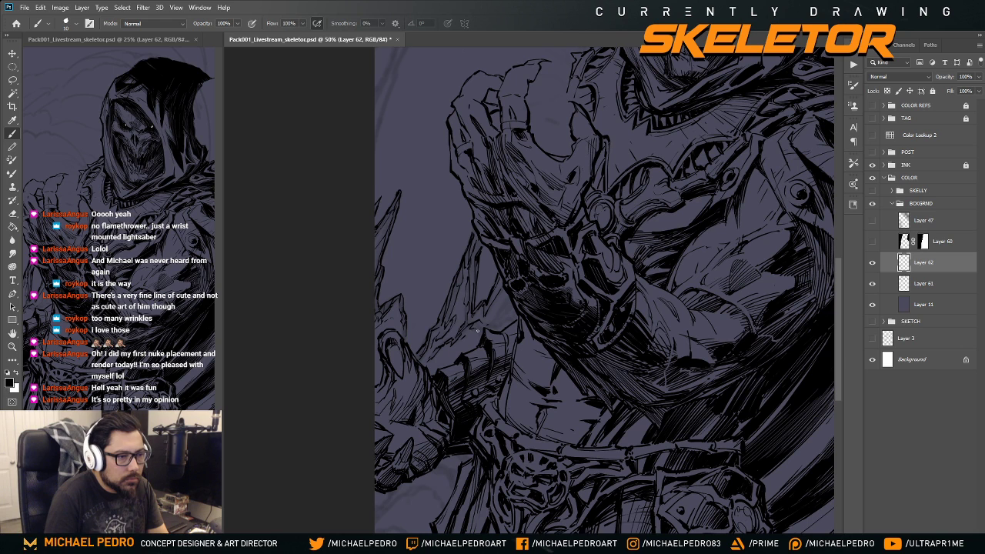
left_click_drag(504, 289, 493, 321)
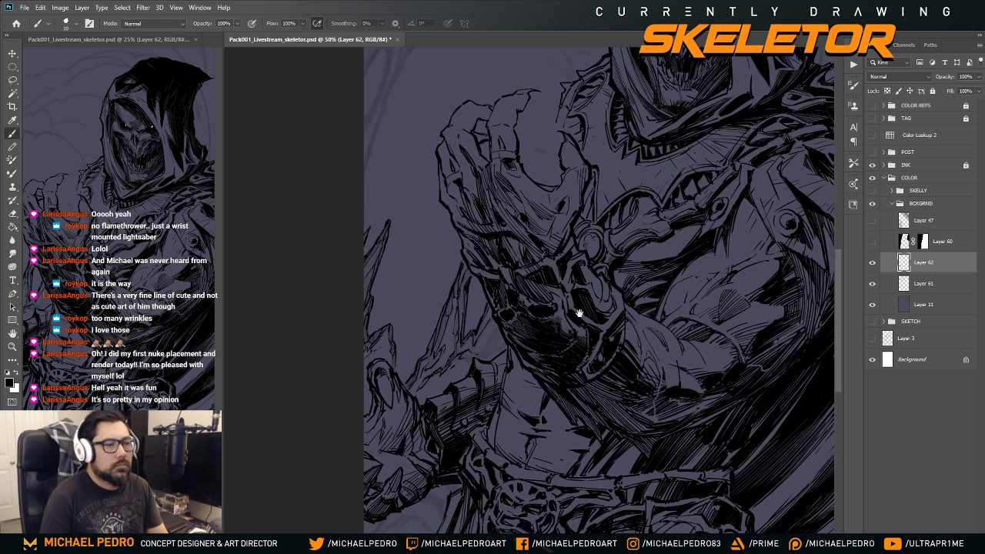
- Review the inked rock spikes against the whole illustration
right_click(499, 347)
key("Escape")
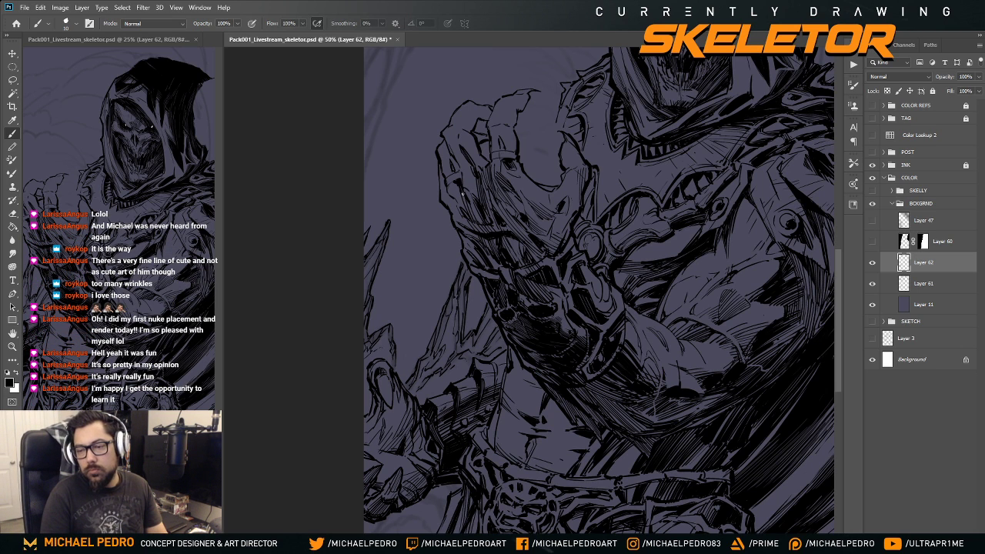
left_click_drag(480, 296, 498, 306)
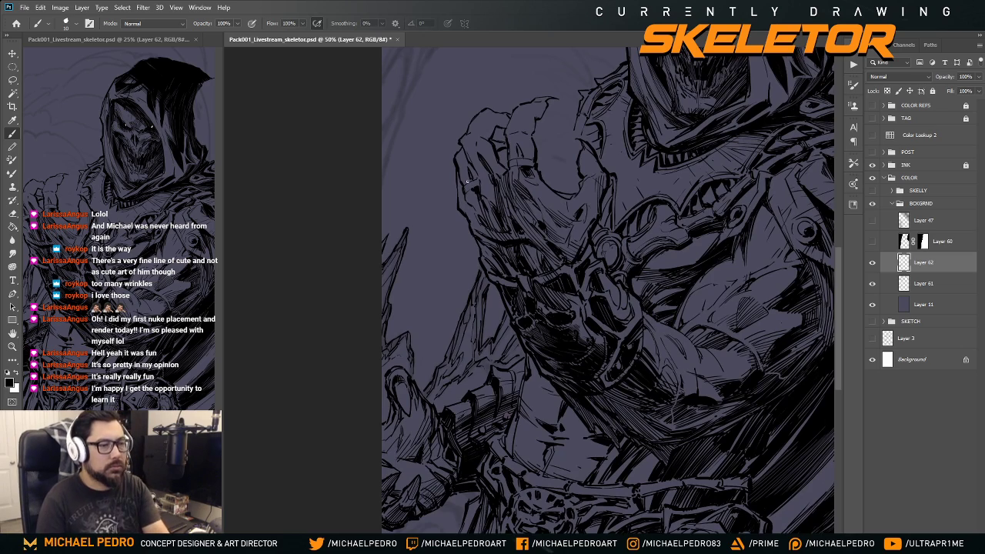
scroll(466, 182, "down", 1)
scroll(469, 186, "down", 1)
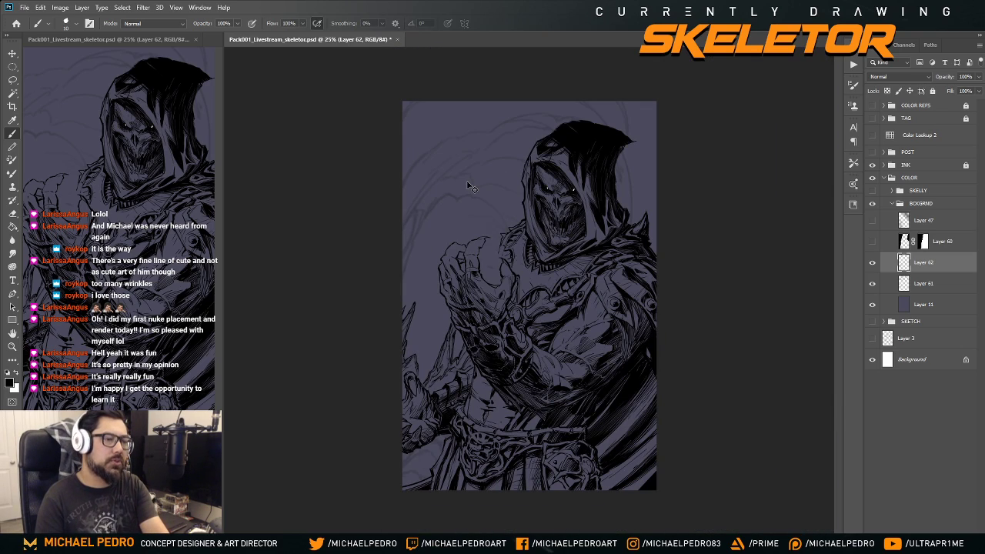
scroll(469, 187, "up", 2)
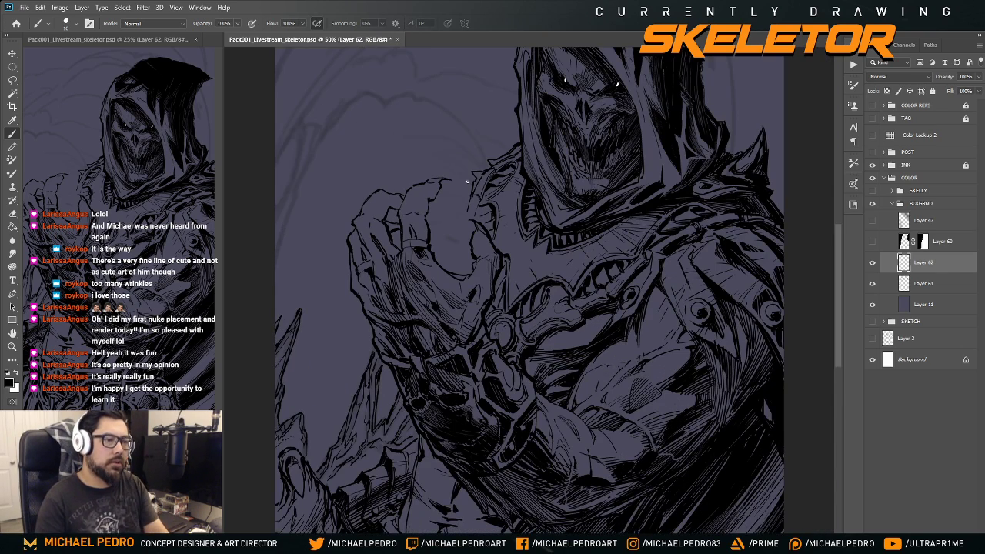
- Ink the low rocks beneath the lower clawed hand on Layer 62, following the faded sketch
left_click_drag(431, 391, 524, 223)
left_click_drag(477, 336, 487, 376)
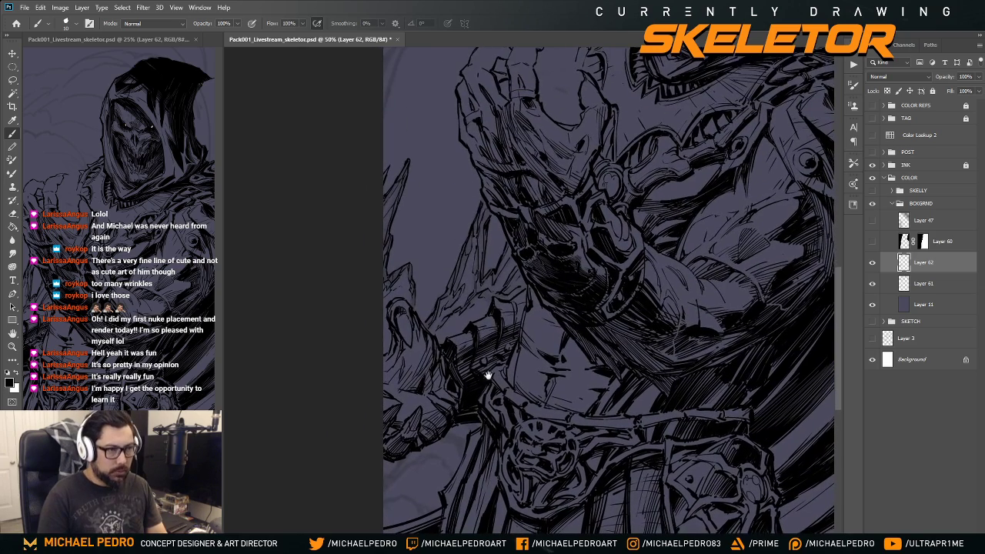
scroll(445, 248, "down", 2)
left_click_drag(429, 323, 409, 387)
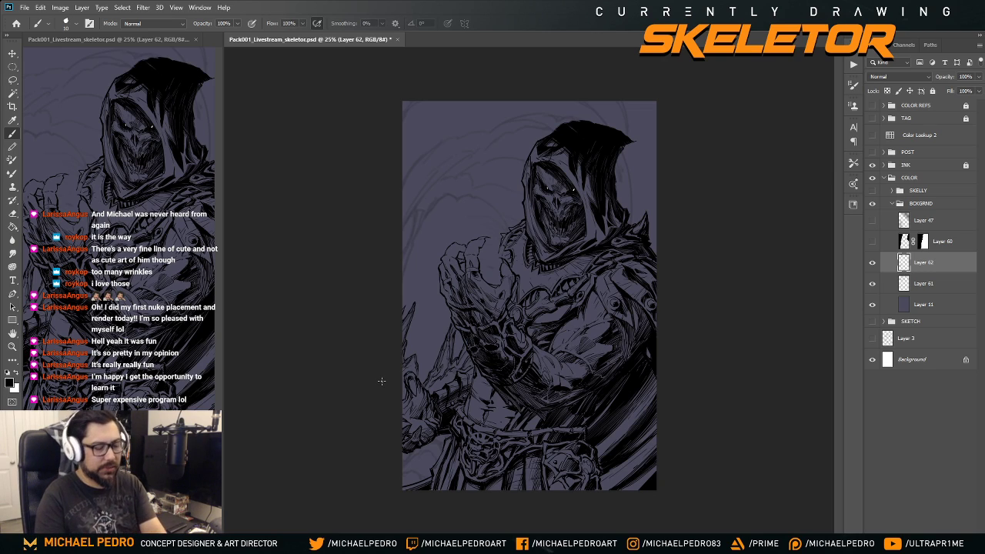
scroll(387, 385, "up", 2)
left_click_drag(423, 393, 510, 244)
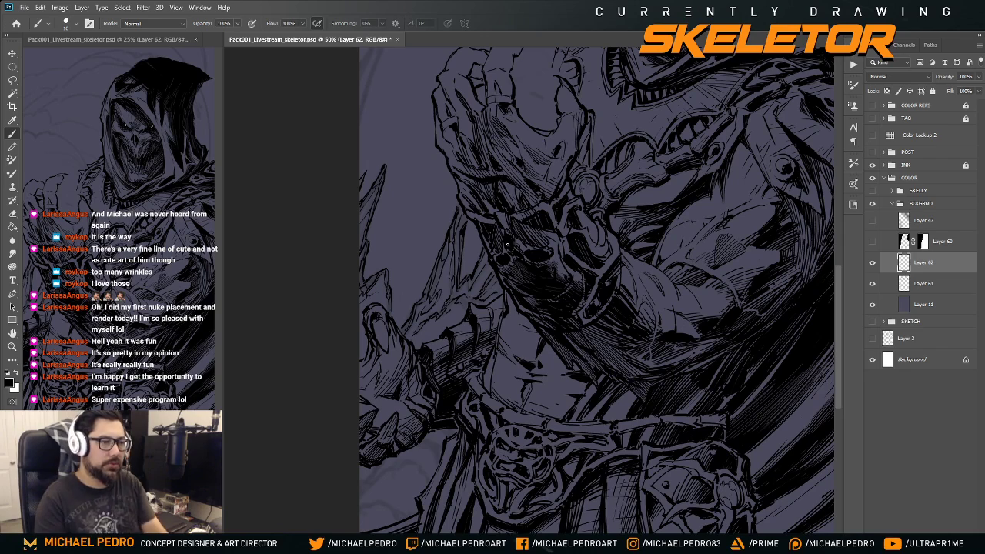
left_click_drag(455, 372, 461, 341)
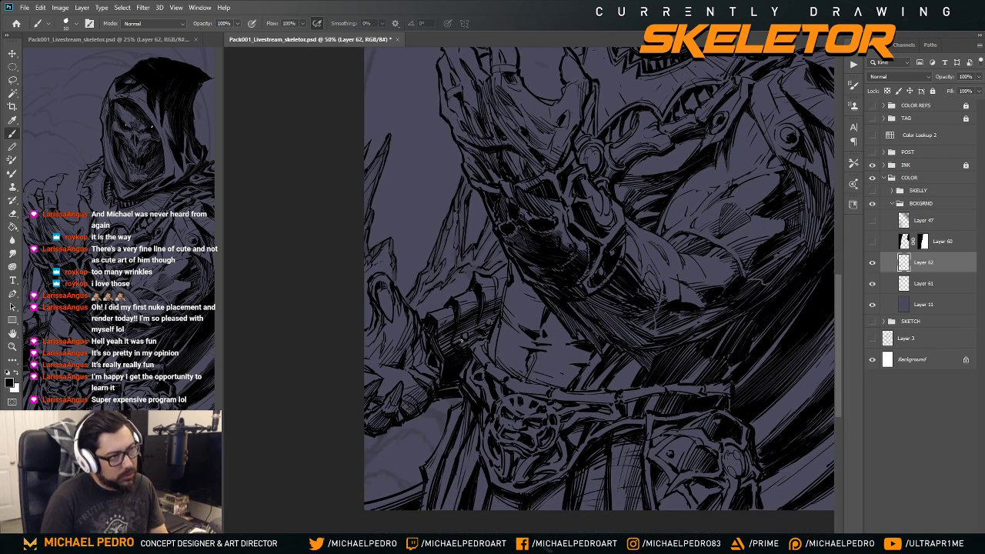
scroll(466, 302, "up", 2)
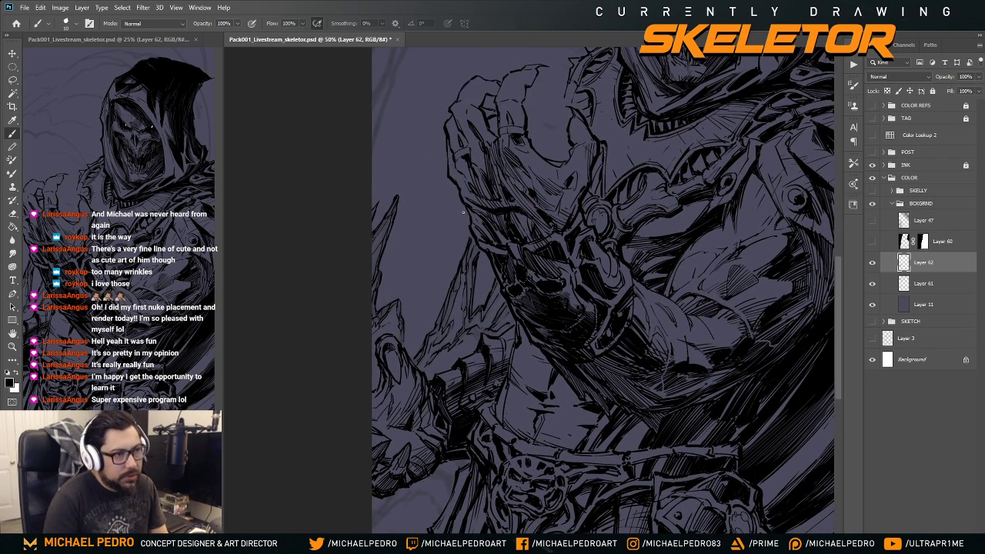
left_click_drag(468, 377, 483, 292)
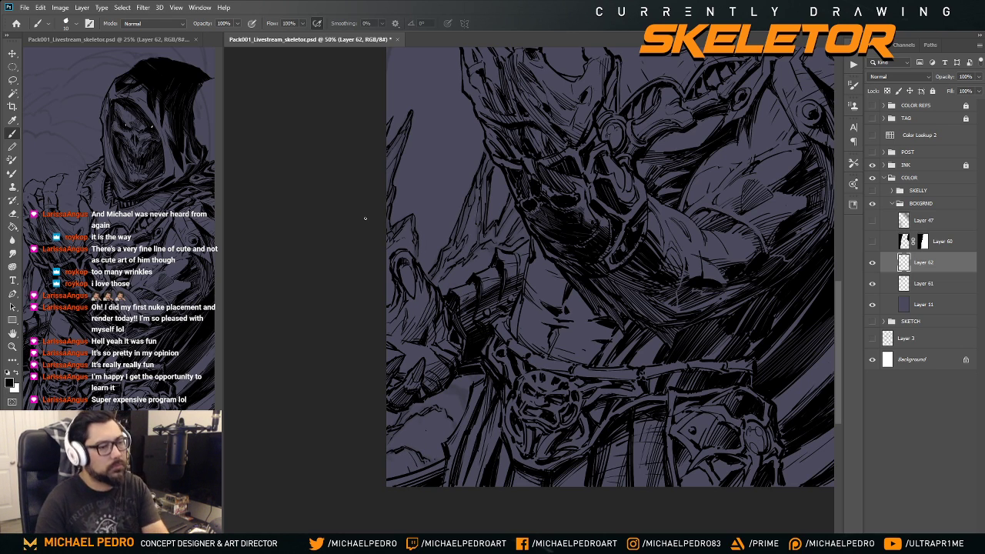
- Examine the inked background rocks against the whole illustration at several zoom levels
key("ctrl+minus")
key("ctrl+plus")
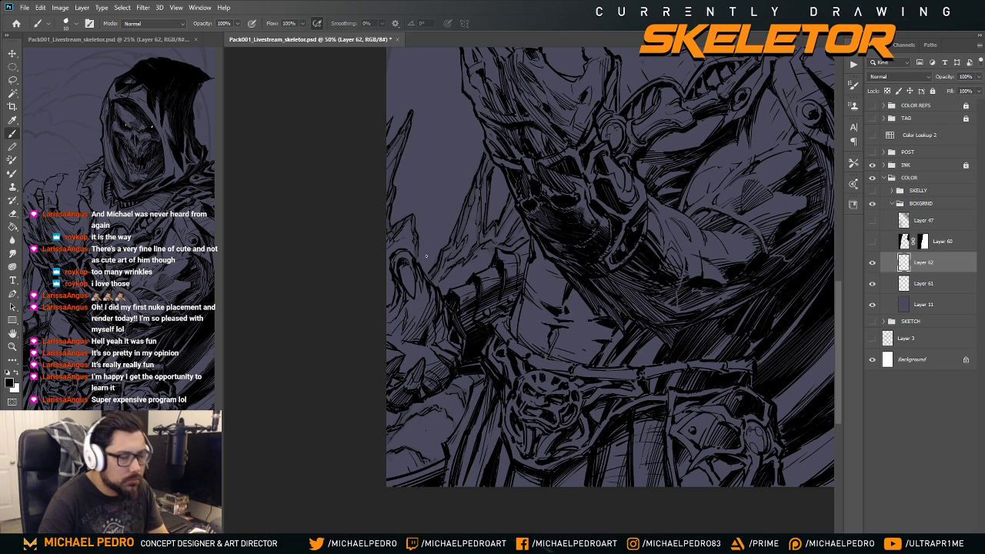
key("ctrl+minus")
key("ctrl+minus")
key("h")
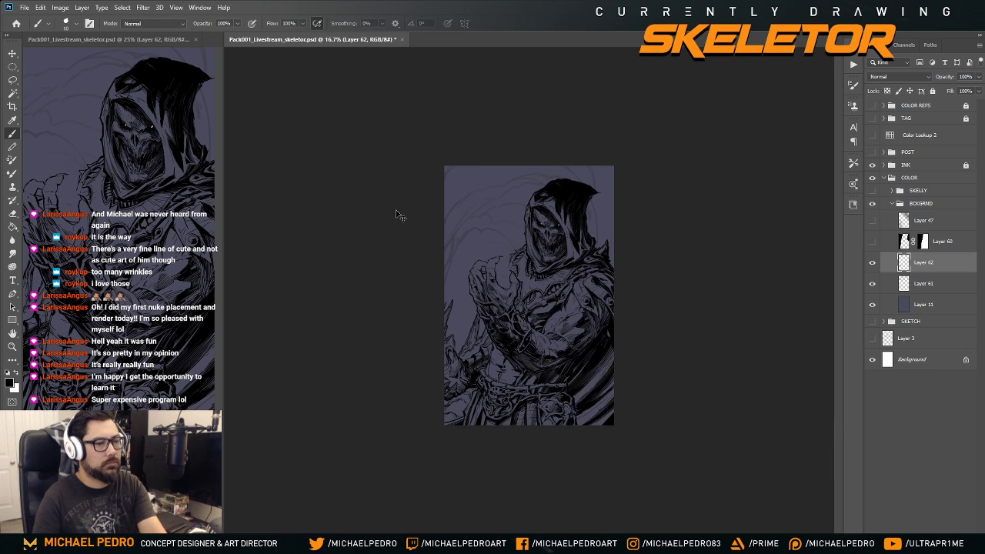
key("h")
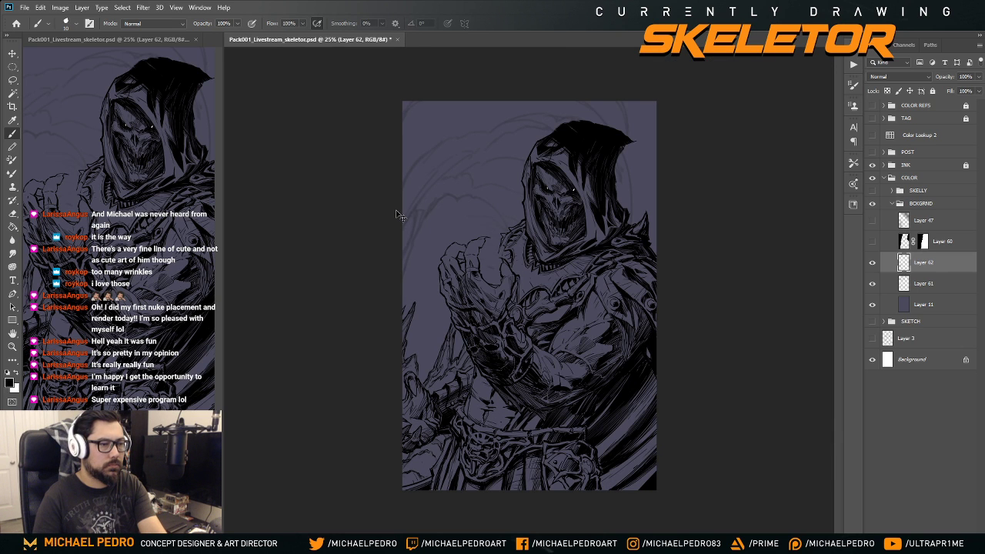
key("ctrl+plus")
key("ctrl+plus")
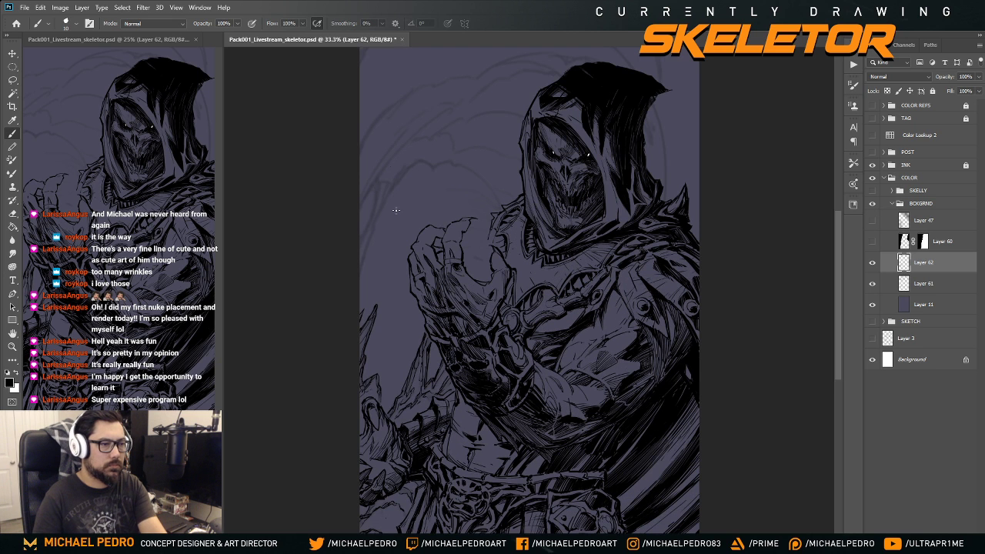
key("ctrl+minus")
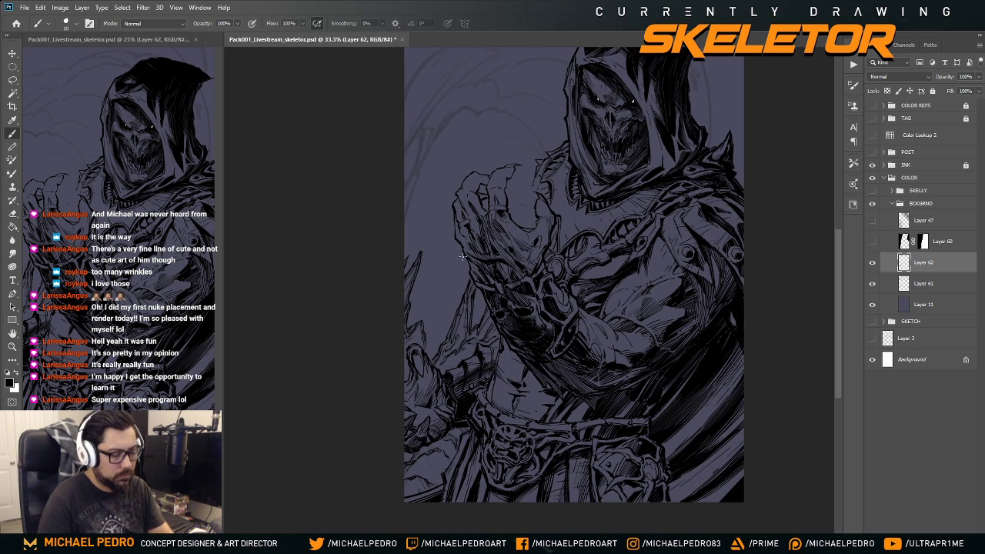
- Lasso the tall inked spike between the lower hand and the raised forearm and delete it
key("l")
mouse_move(450, 290)
left_mouse_down()
mouse_move(491, 282)
mouse_move(477, 330)
mouse_move(454, 348)
mouse_move(443, 315)
mouse_move(450, 291)
left_mouse_up()
key("Delete")
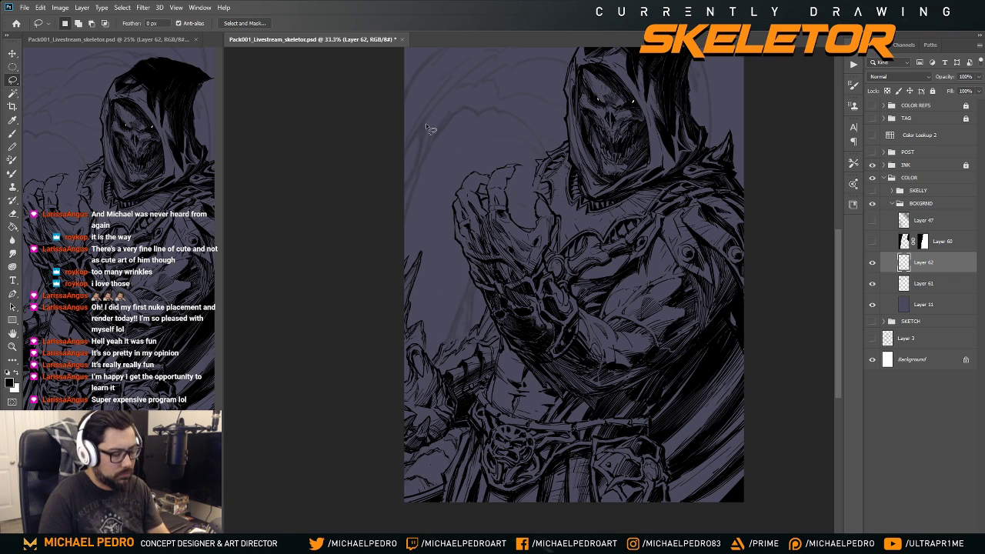
- Ink a lower jagged rock with the Brush tool between the lower hand and the raised bracer
key("b")
left_click_drag(471, 331, 450, 343)
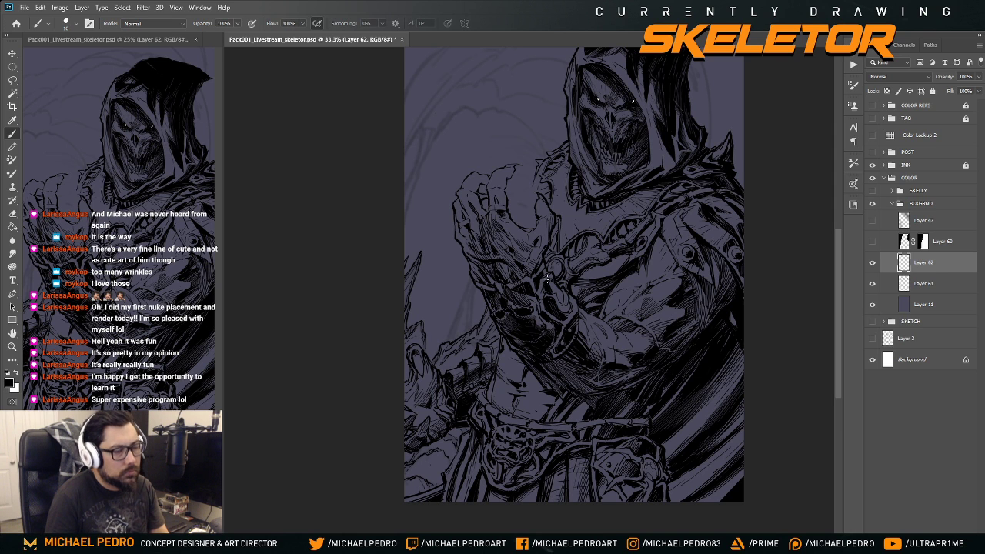
left_click_drag(544, 322, 533, 348)
left_click_drag(367, 214, 313, 307)
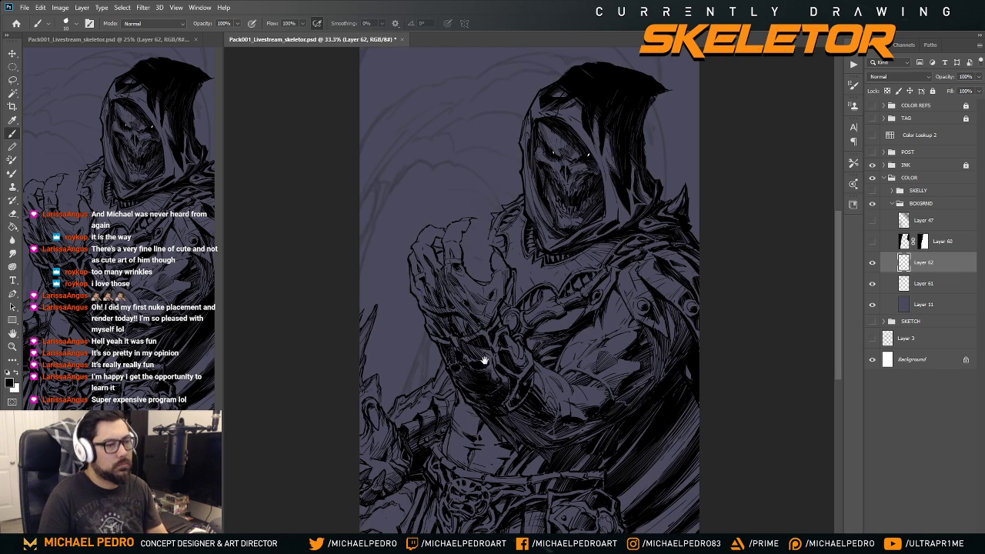
mouse_move(486, 357)
left_mouse_down()
mouse_move(508, 293)
mouse_move(496, 352)
left_mouse_up()
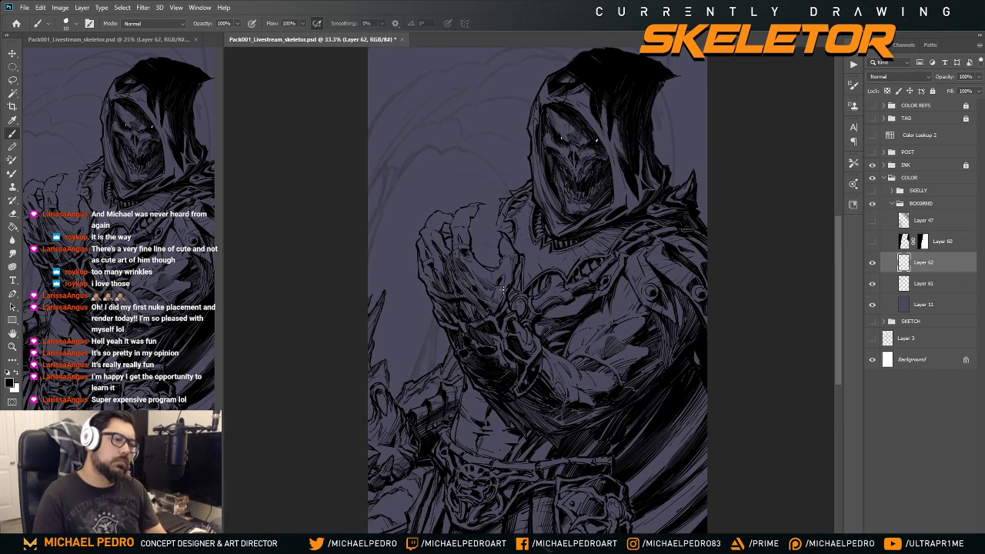
- Show the SKELLY and POST groups to check the inked rocks against the coloured figure and its lightning effects
key("ctrl")
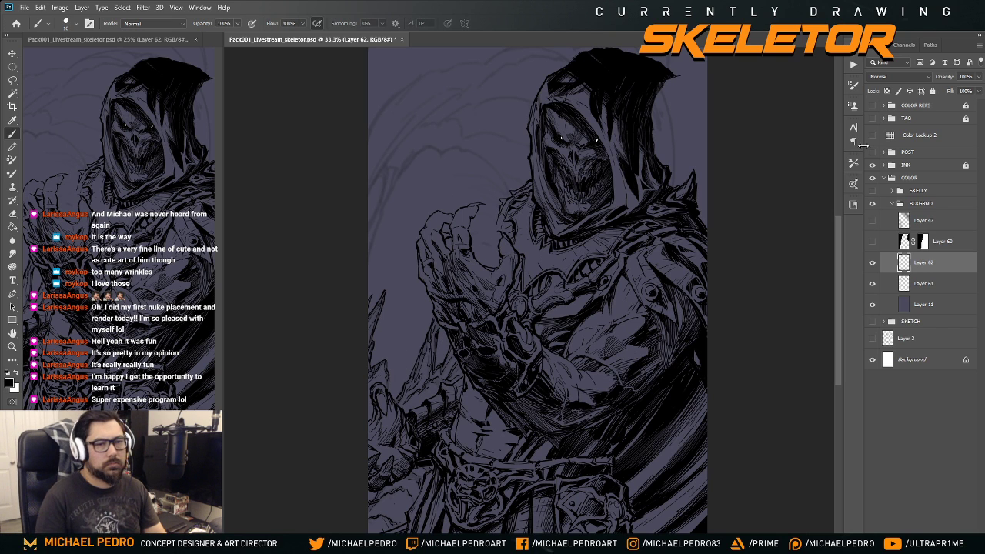
left_click(873, 191)
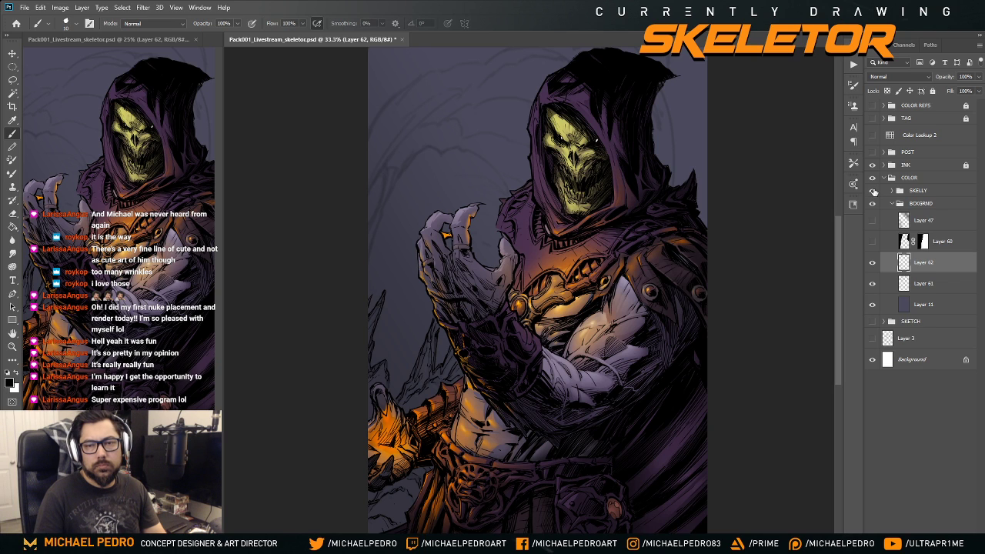
left_click(873, 152)
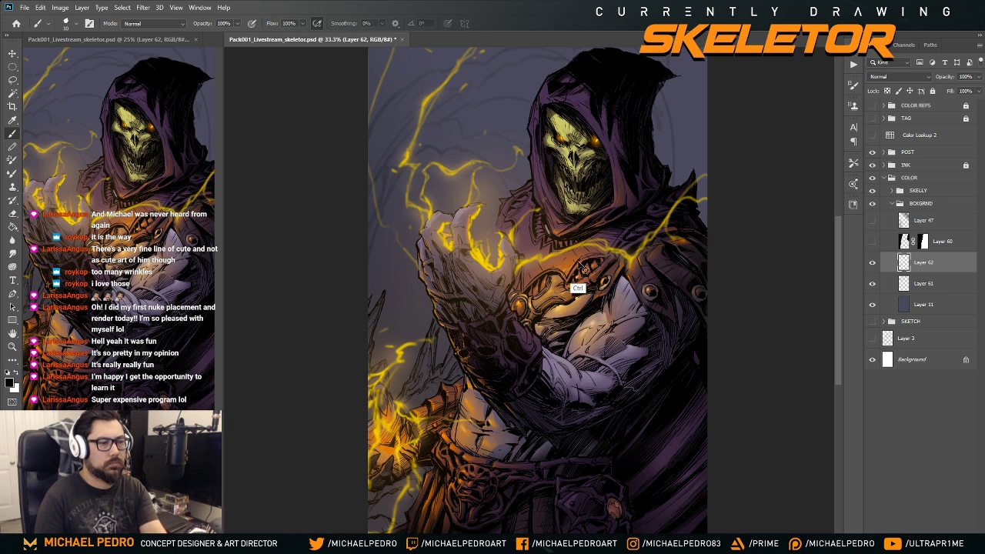
key("ctrl+minus")
key("ctrl+minus")
key("ctrl+plus")
key("ctrl+plus")
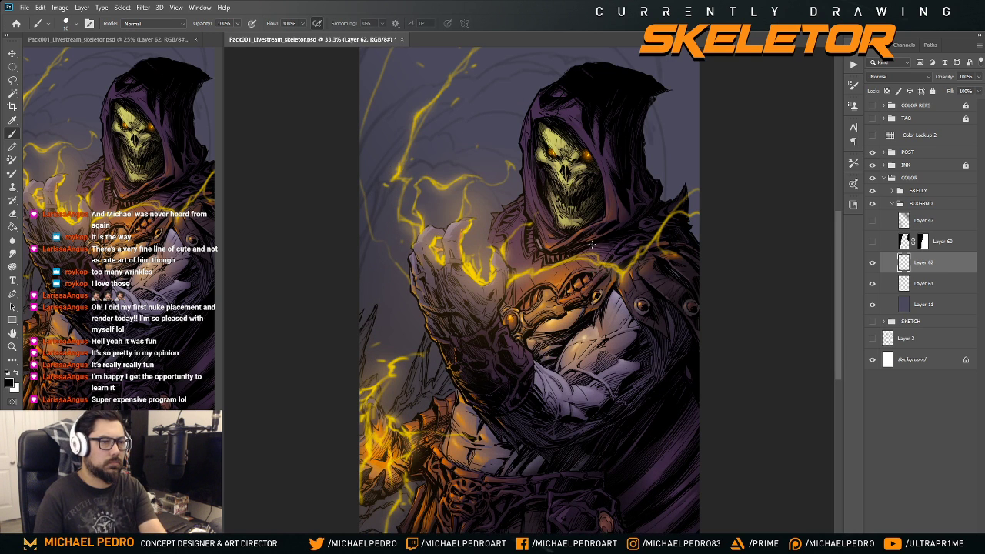
- Lasso the rock ink beside the raised forearm and rework that area with the Brush tool
key("l")
mouse_move(409, 342)
left_mouse_down()
mouse_move(444, 338)
mouse_move(428, 393)
mouse_move(401, 412)
mouse_move(400, 377)
mouse_move(416, 356)
left_mouse_up()
key("b")
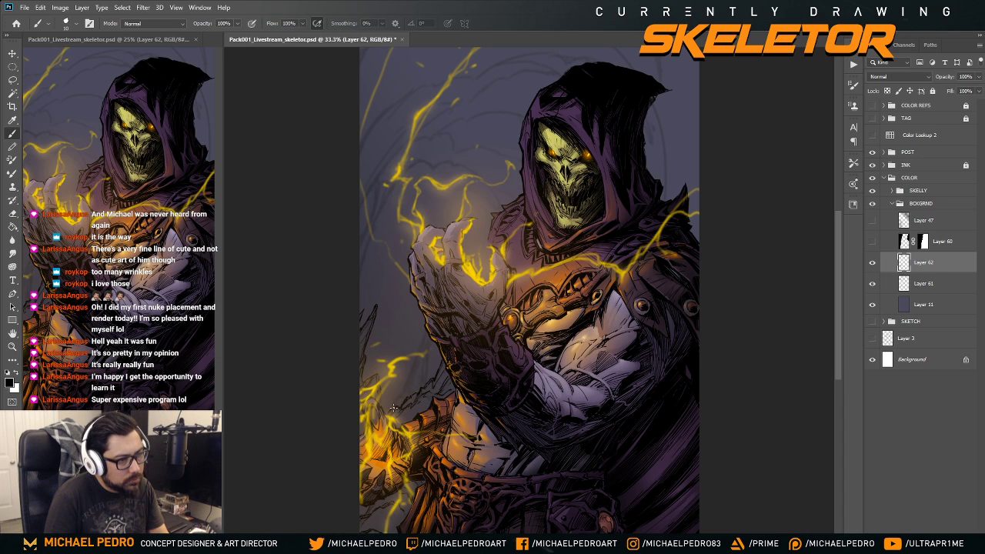
scroll(483, 352, "up", 2)
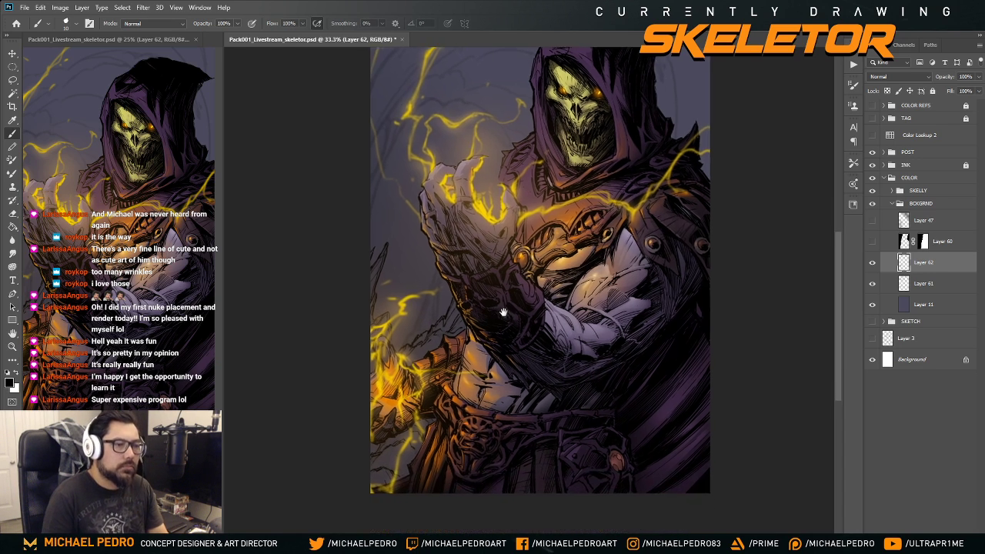
scroll(499, 374, "down", 2)
scroll(474, 321, "down", 1)
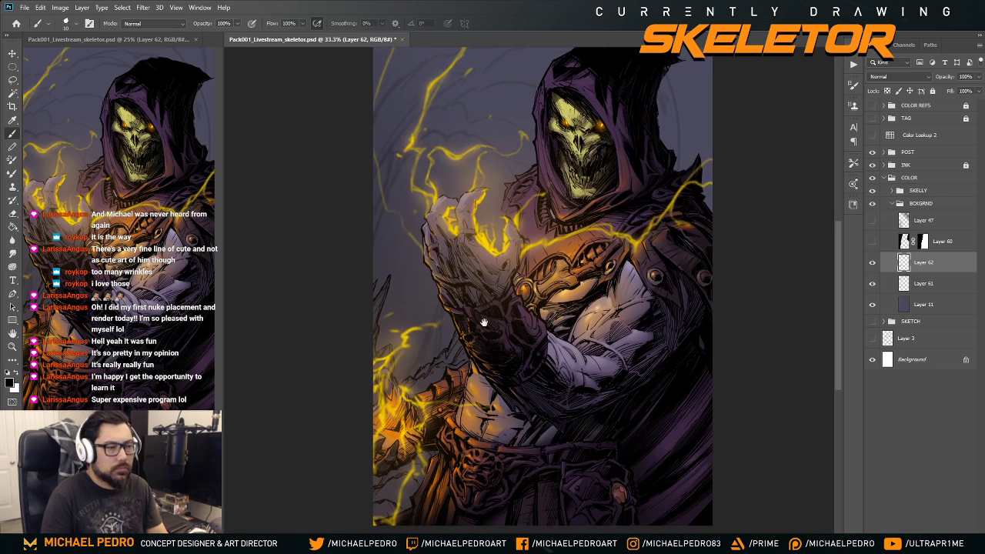
- Try to clear the lassoed rock area between the lower hand and the raised forearm, and compare the whole composition
key("l")
mouse_move(435, 355)
left_mouse_down()
mouse_move(401, 397)
mouse_move(437, 373)
mouse_move(413, 389)
left_mouse_up()
key("ctrl+d")
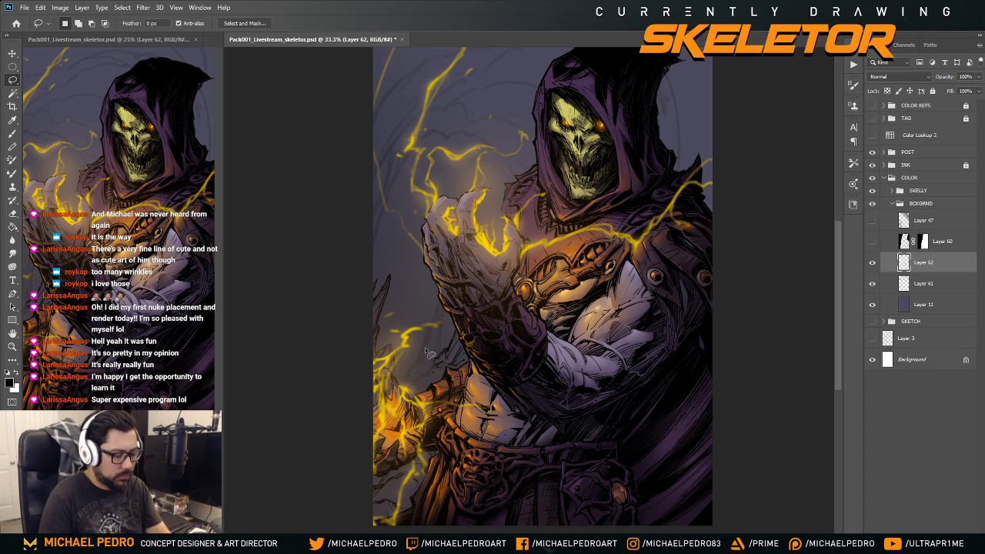
key("b")
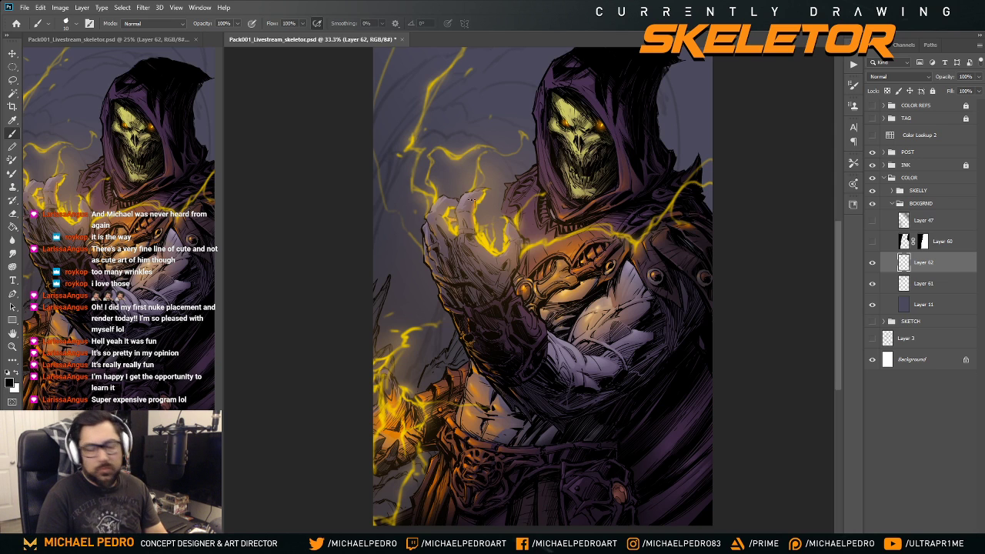
key("l")
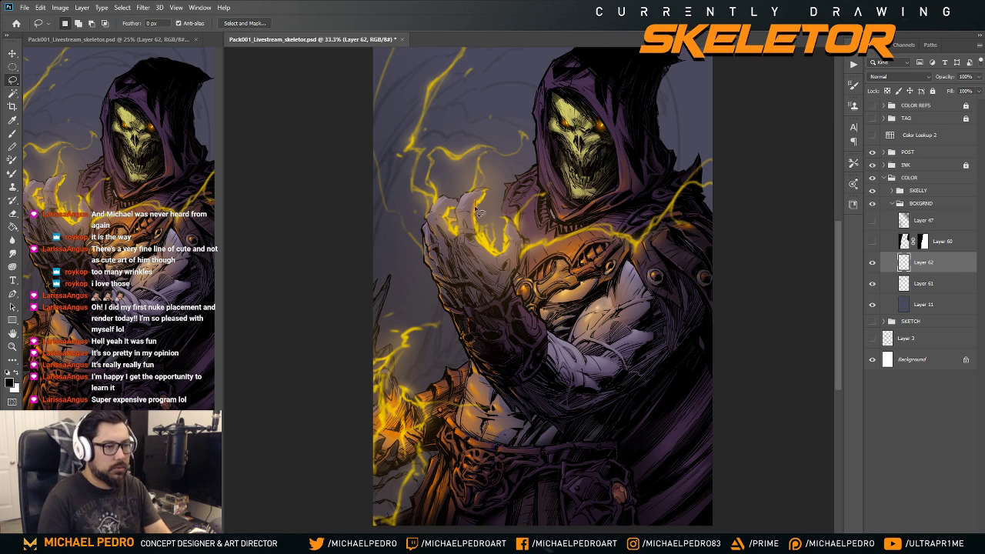
key("ctrl+minus")
key("ctrl+minus")
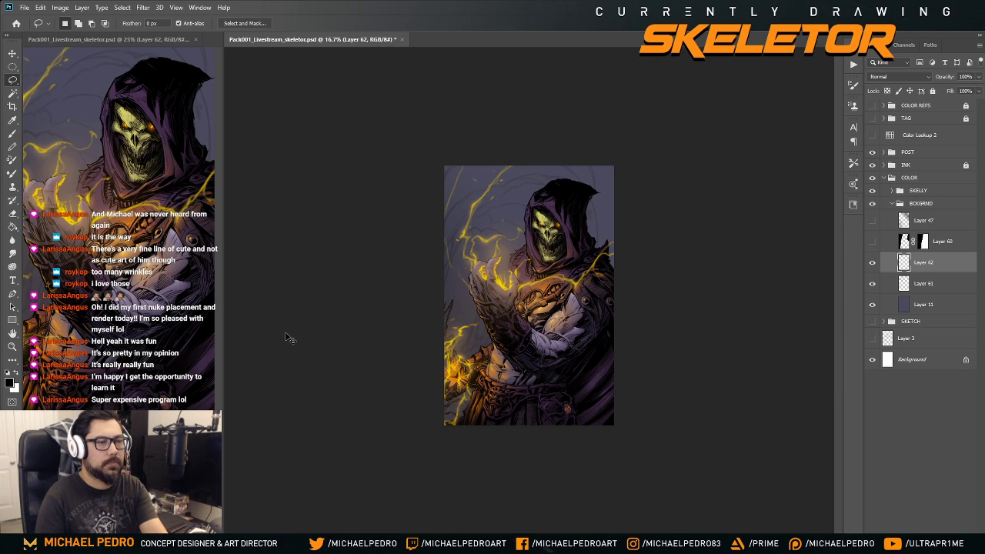
key("ctrl+plus")
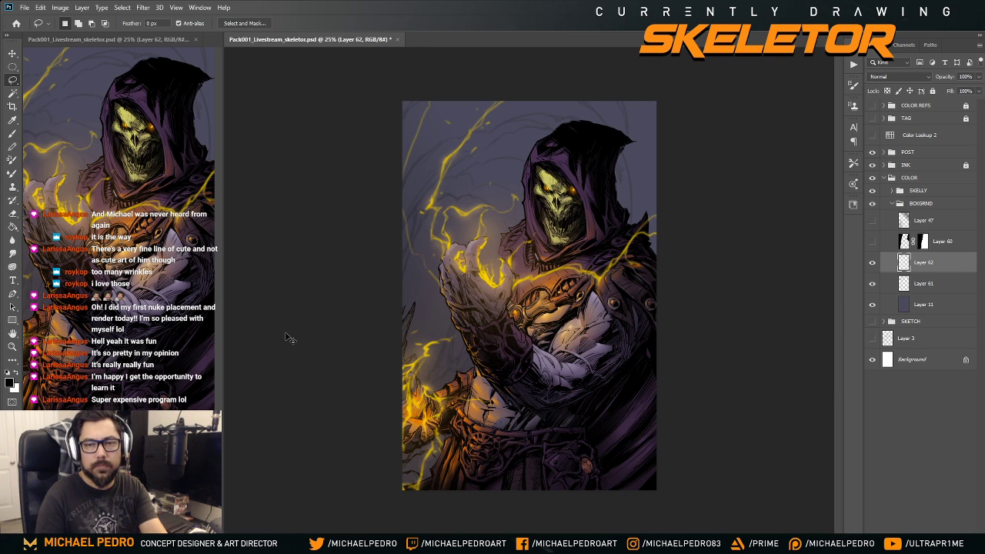
key("b")
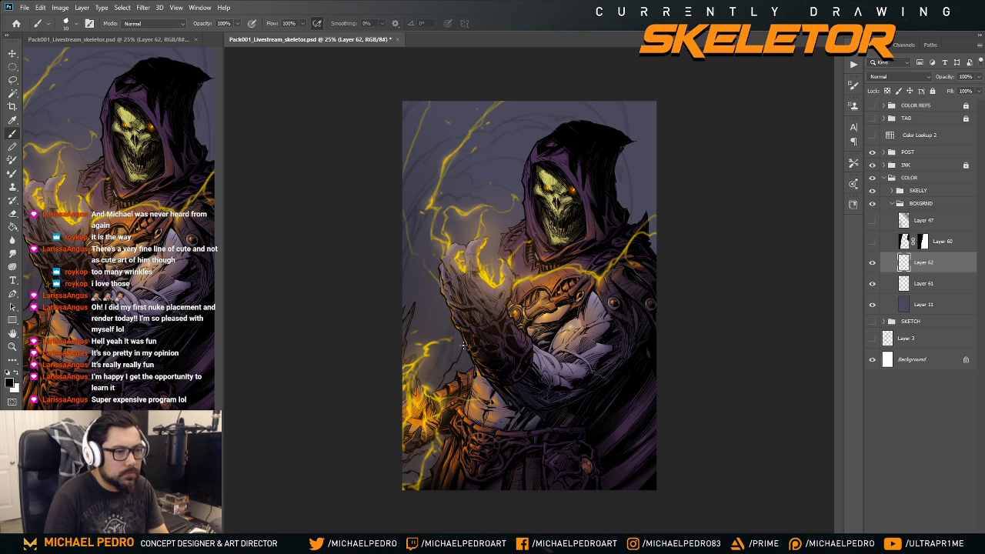
- Undo the last lasso edits around the rock beside the raised forearm
left_click(873, 152)
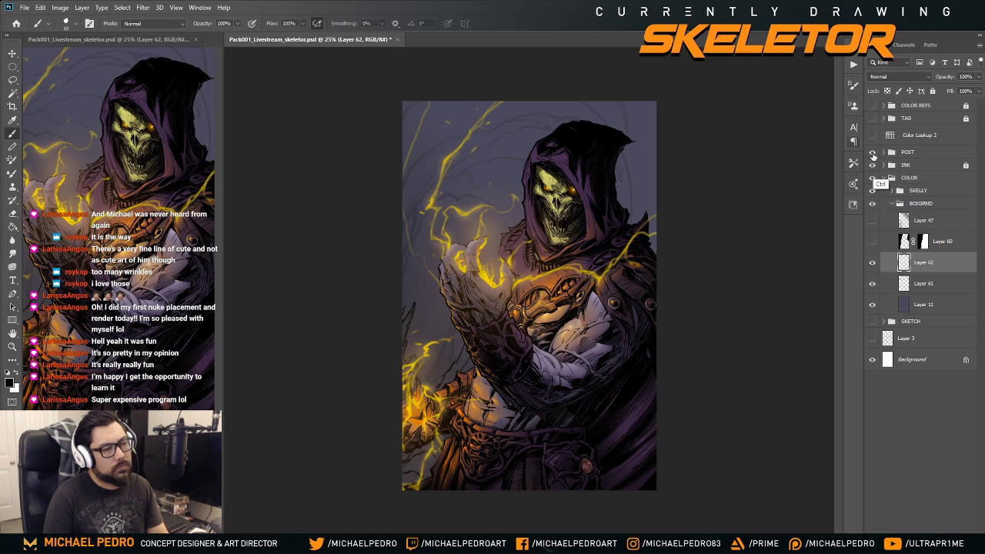
key("ctrl+z")
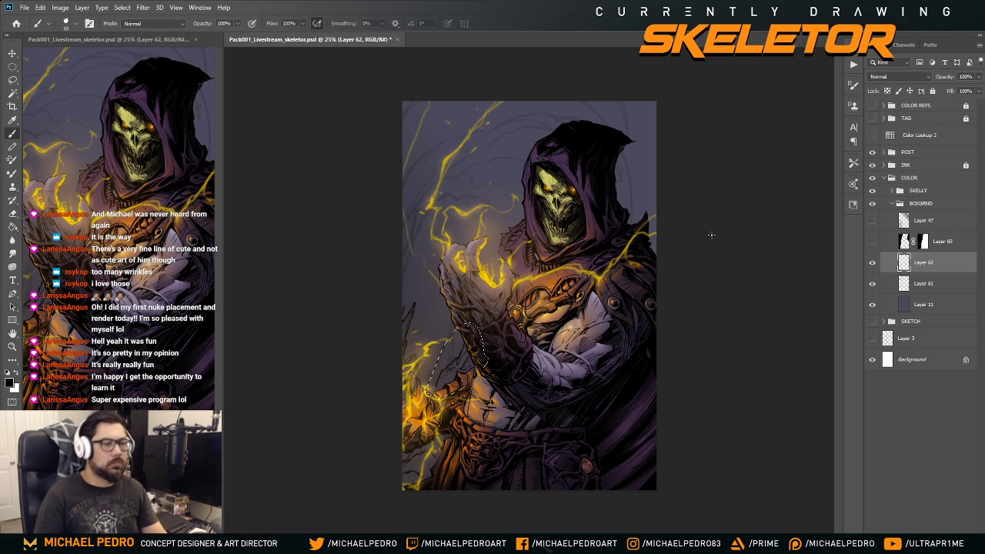
key("ctrl+z")
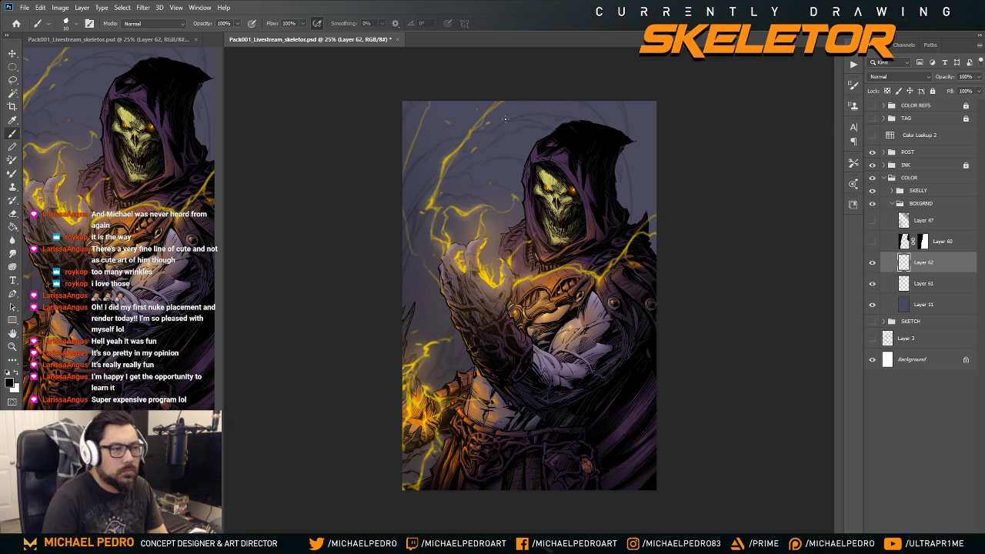
- Hide the POST and SKELLY groups so only the ink and background layers show
left_click(872, 151)
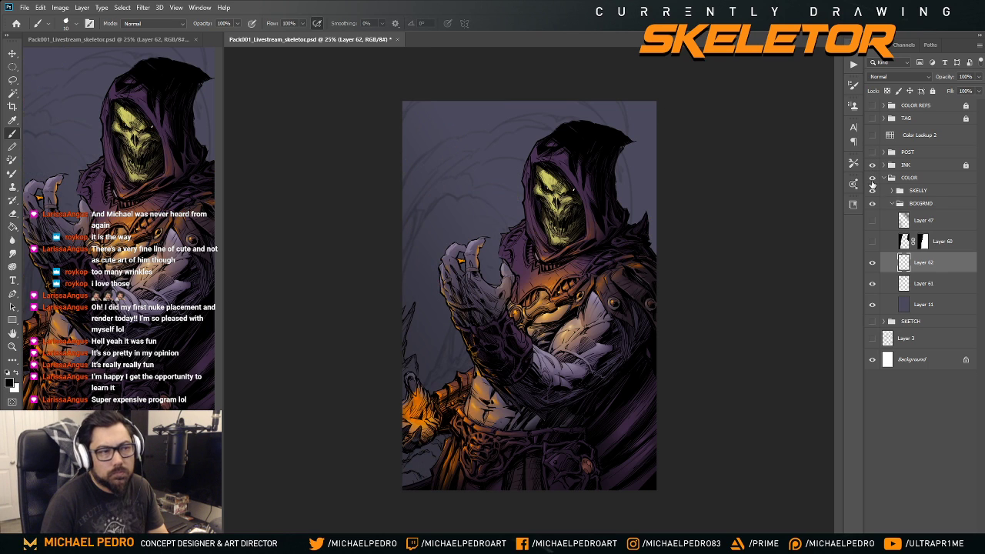
left_click(872, 179)
left_click(872, 178)
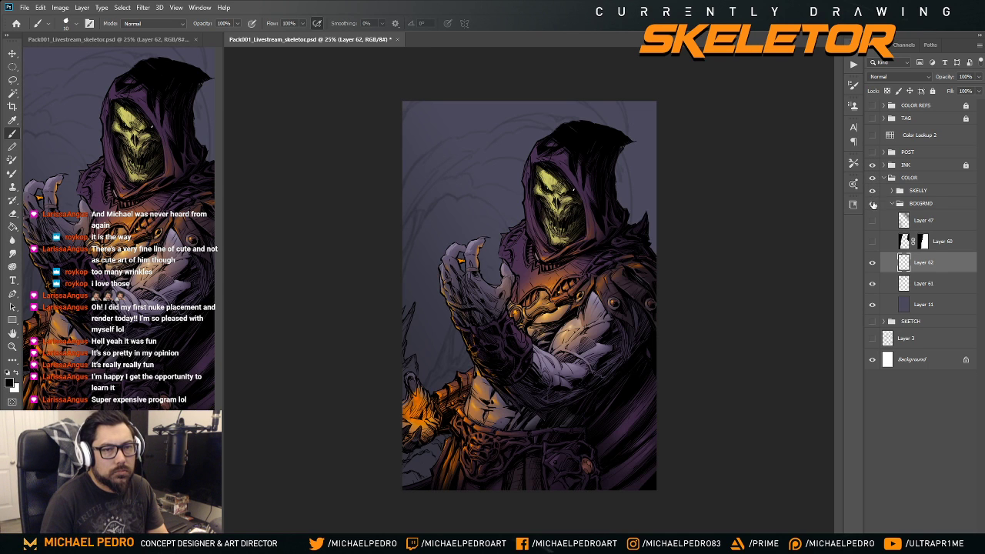
left_click(872, 191)
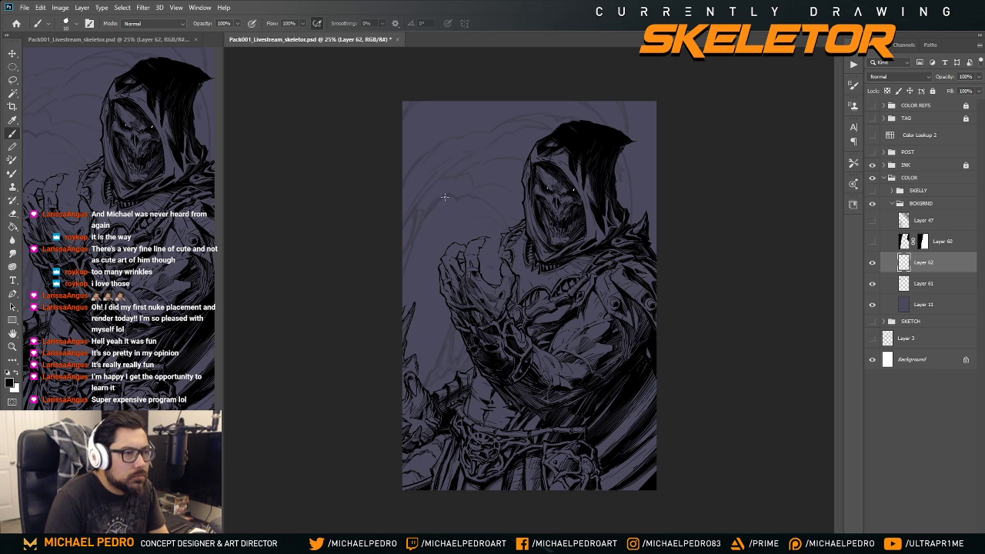
key("ctrl+plus")
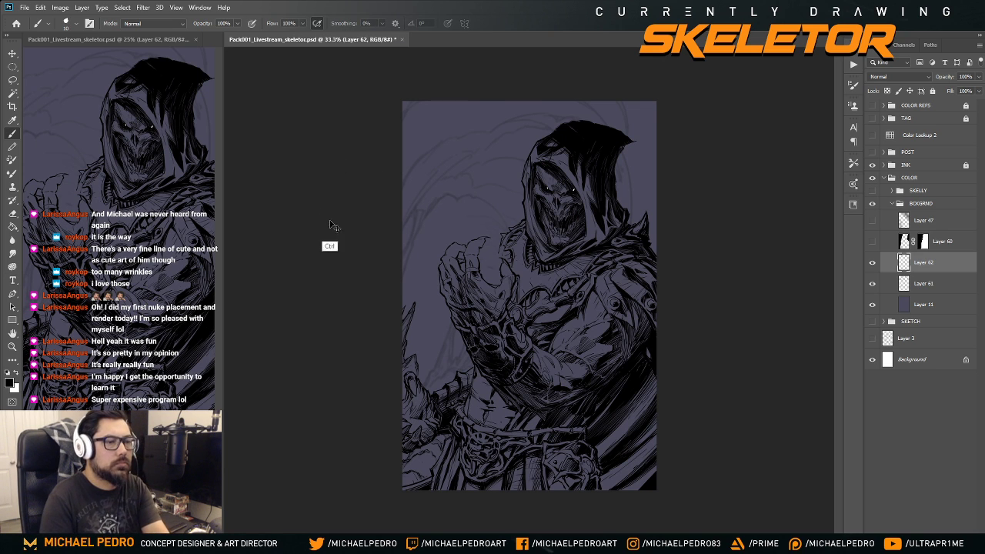
- Ink the jagged rising contour beside the raised hand over the faded sketch, adding inner strokes along the canvas edge
key("ctrl+plus")
scroll(439, 213, "up", 1)
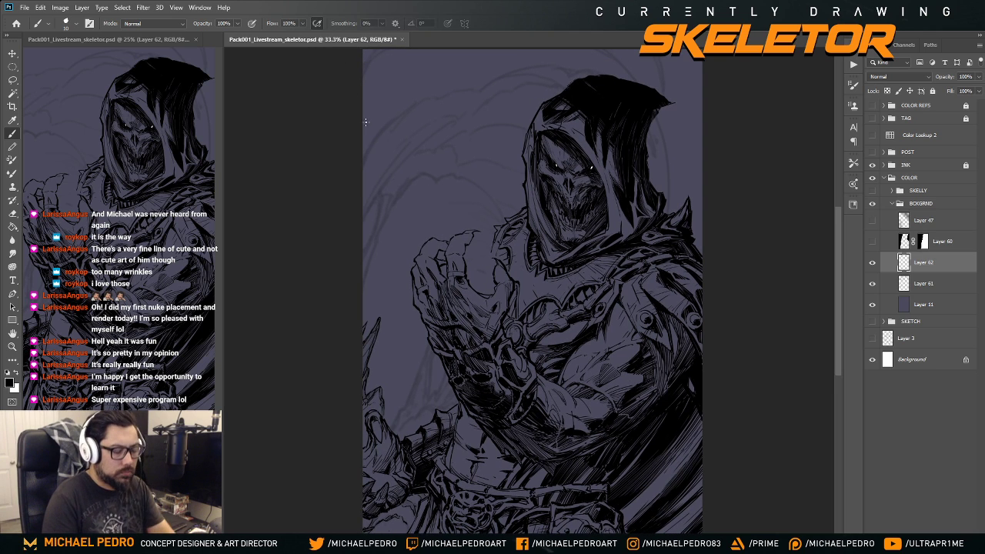
mouse_move(423, 174)
left_mouse_down()
mouse_move(406, 185)
mouse_move(360, 295)
left_mouse_up()
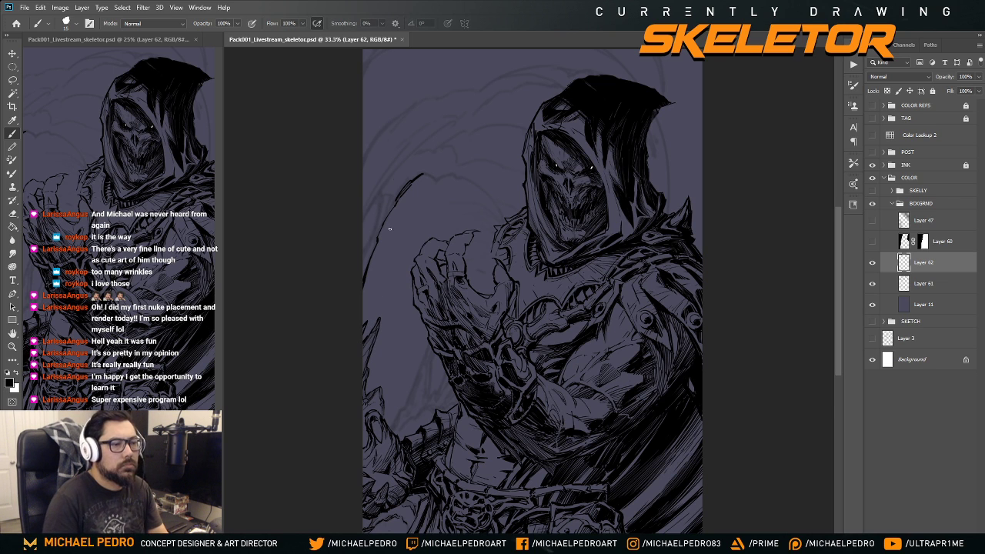
mouse_move(419, 300)
left_mouse_down()
mouse_move(402, 205)
mouse_move(427, 318)
left_mouse_up()
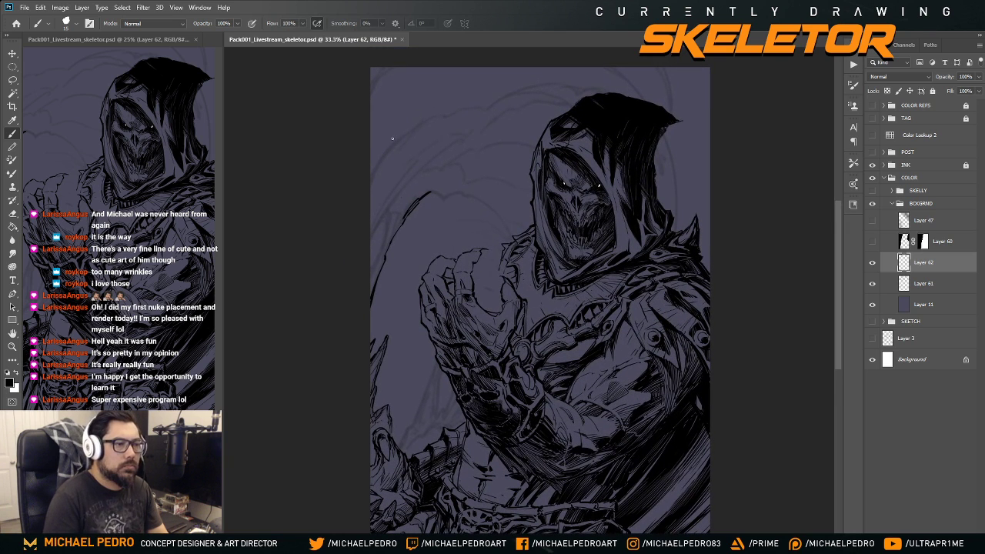
mouse_move(380, 222)
left_mouse_down()
mouse_move(368, 243)
mouse_move(388, 225)
mouse_move(373, 269)
left_mouse_up()
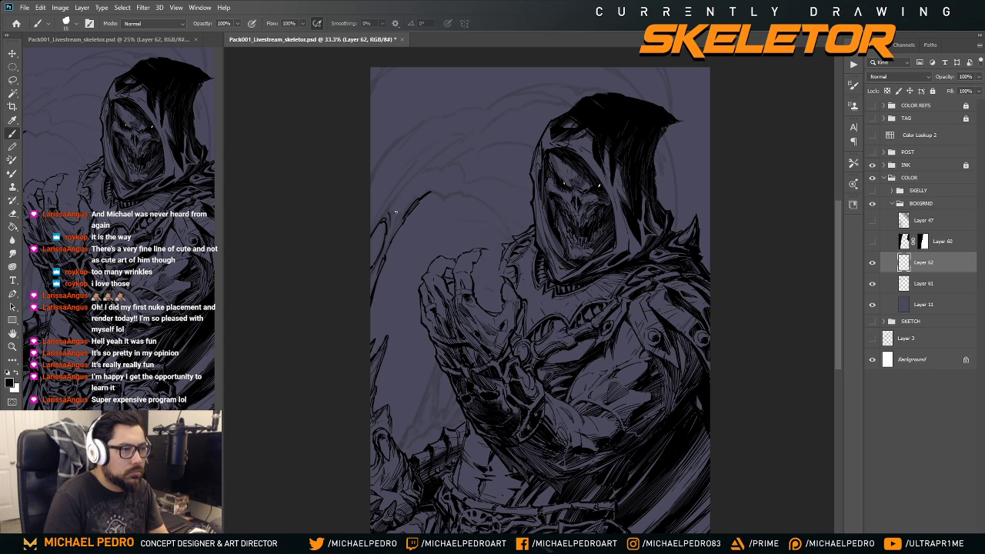
left_click_drag(401, 201, 393, 237)
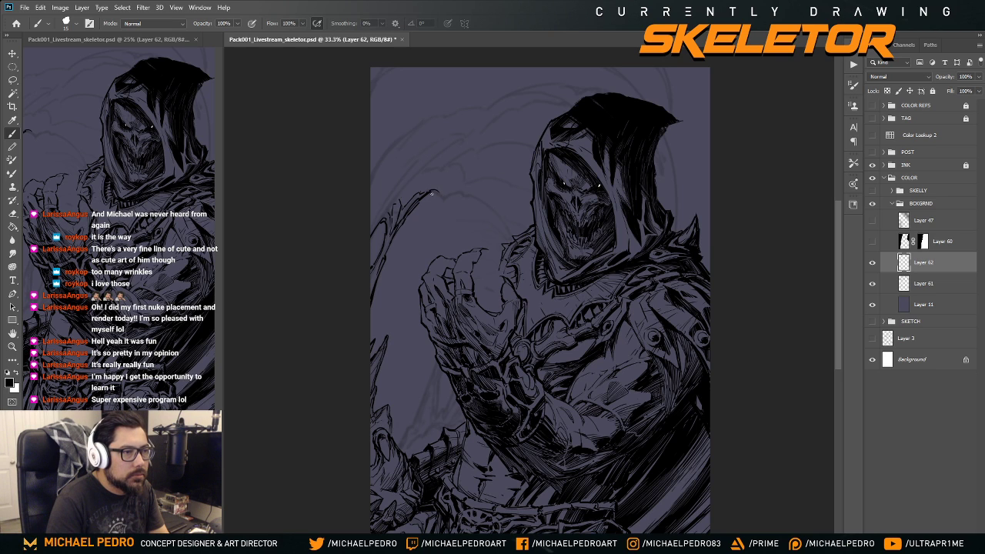
- Extend the inked contour over the raised hand as a scalloped arch curving down to the figure's shoulder
left_click_drag(432, 193, 441, 195)
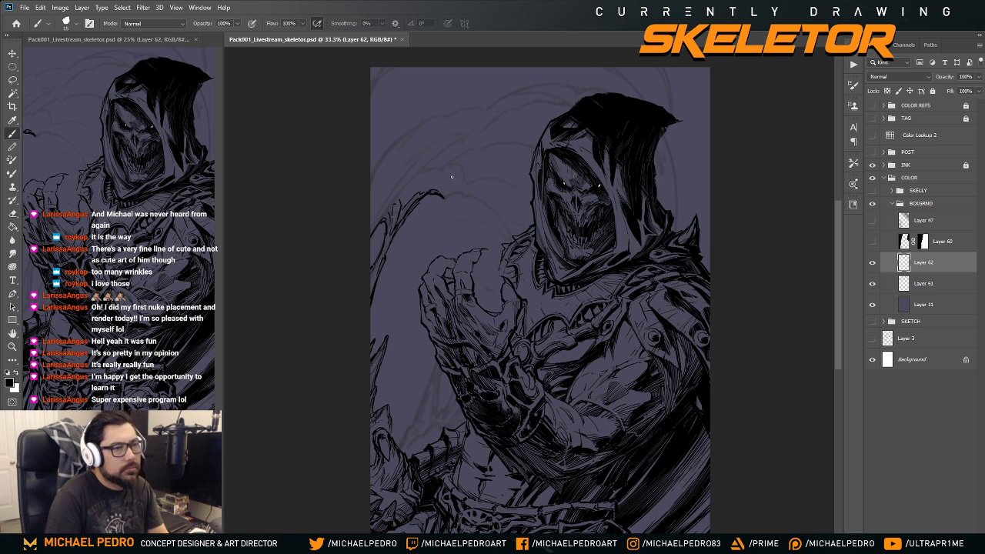
left_click_drag(442, 200, 469, 193)
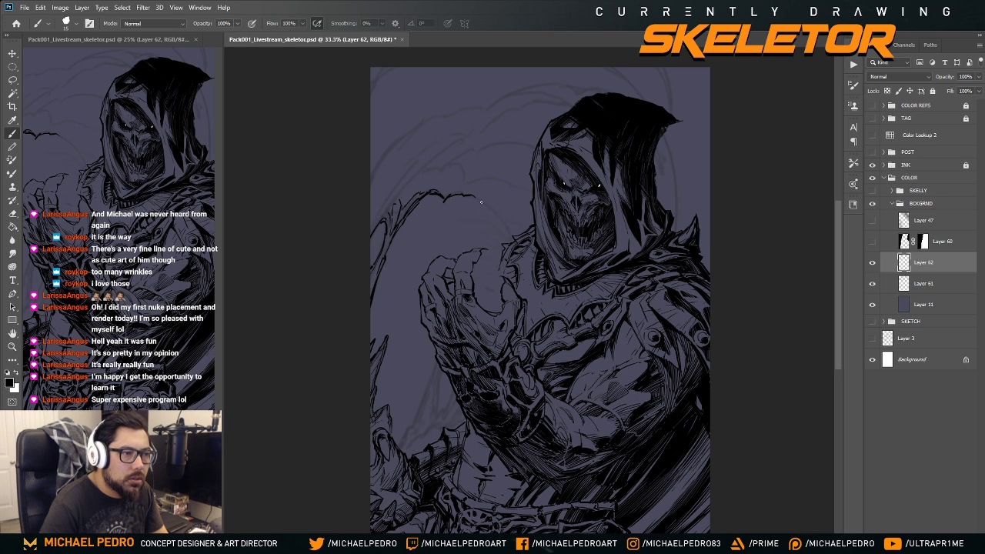
left_click_drag(485, 201, 508, 229)
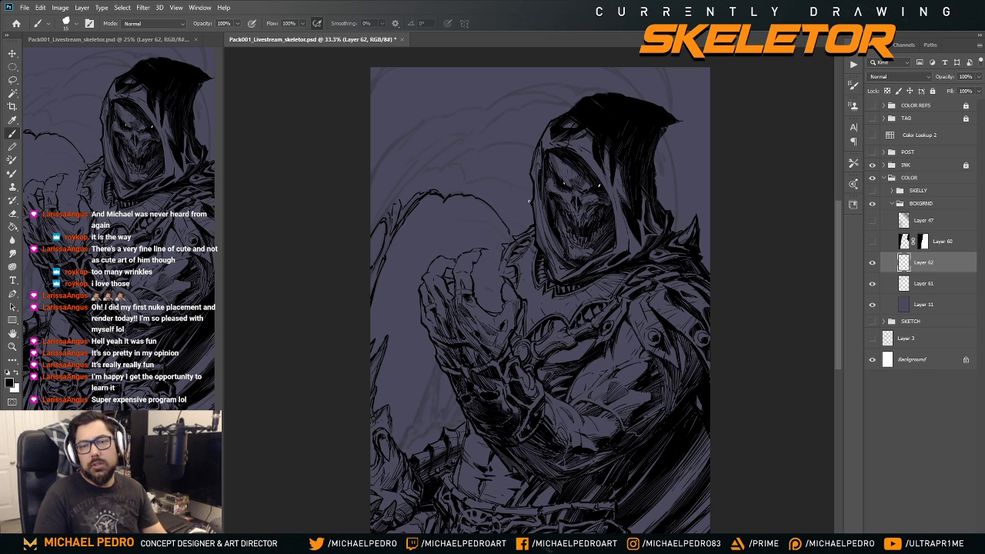
- Ink the short curve in the canvas's upper corner and start the larger outer arc from the canvas edge towards the hood
left_click_drag(542, 304, 552, 329)
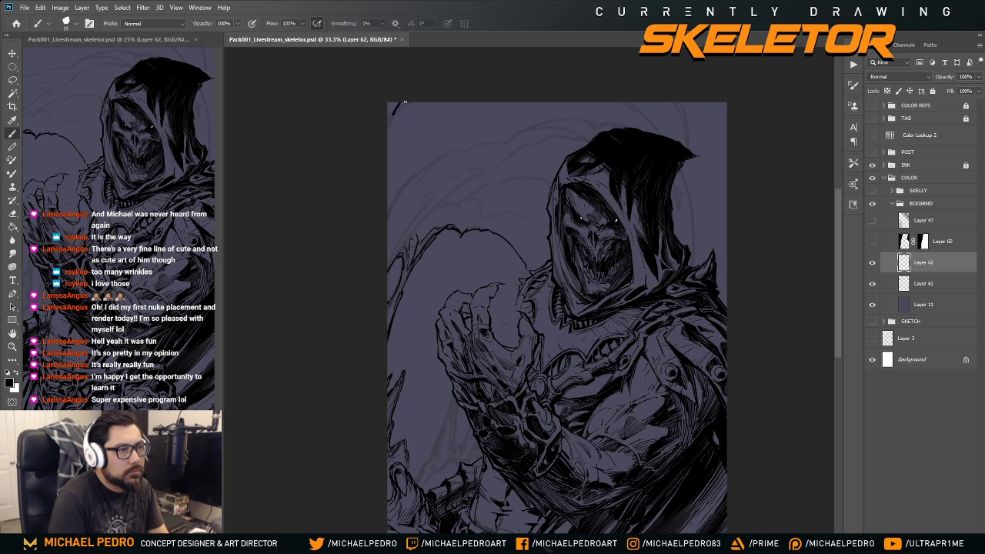
left_click_drag(403, 103, 388, 125)
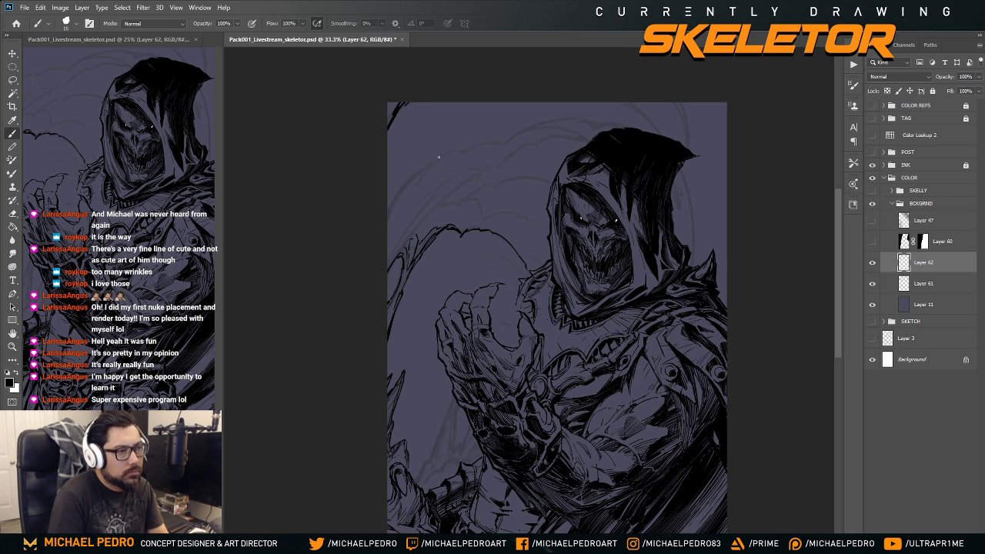
left_click_drag(439, 157, 388, 214)
mouse_move(436, 160)
left_mouse_down()
mouse_move(410, 183)
mouse_move(455, 149)
mouse_move(494, 143)
left_mouse_up()
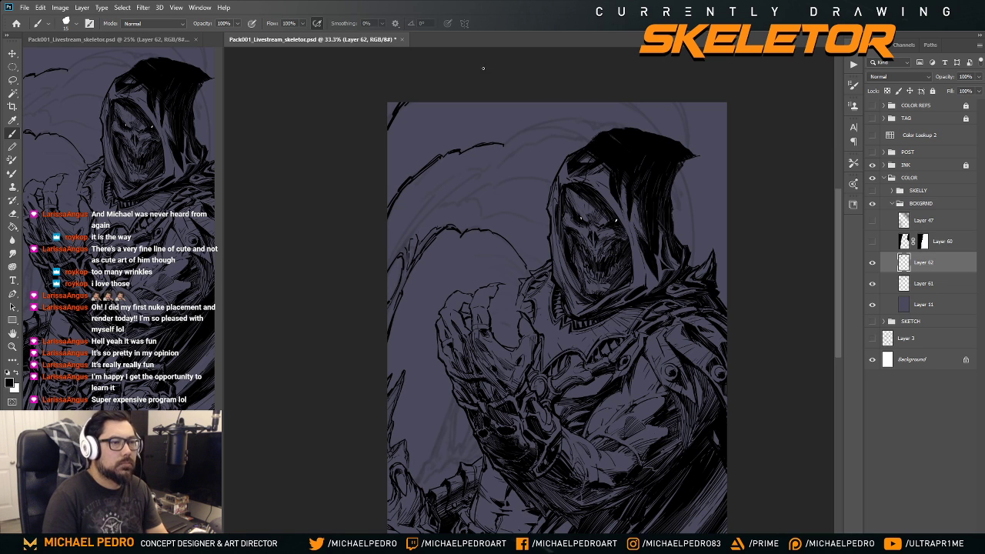
- Flip and rotate the canvas, and continue the outer arc's ink line to the hood with a few broken accents
key("h")
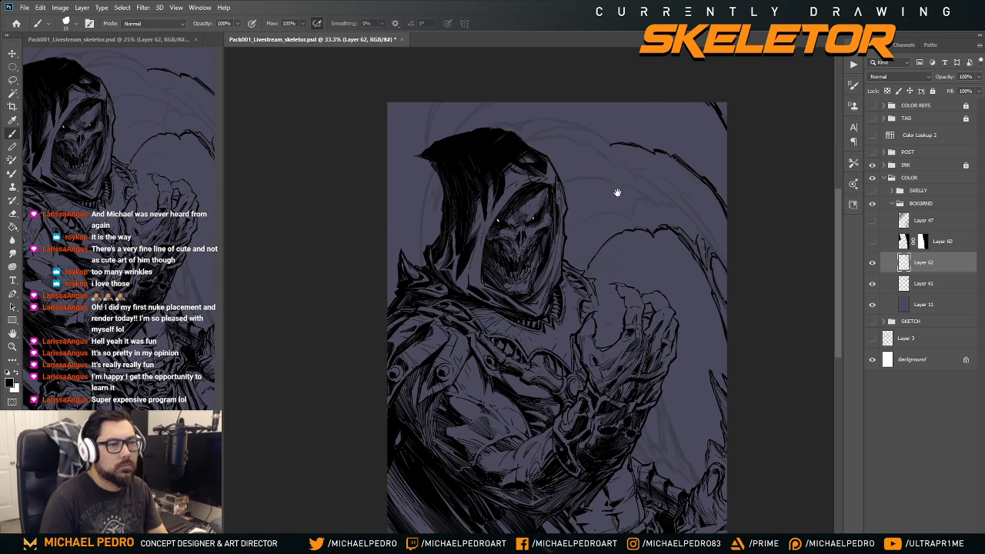
left_click_drag(616, 193, 493, 252)
key("r")
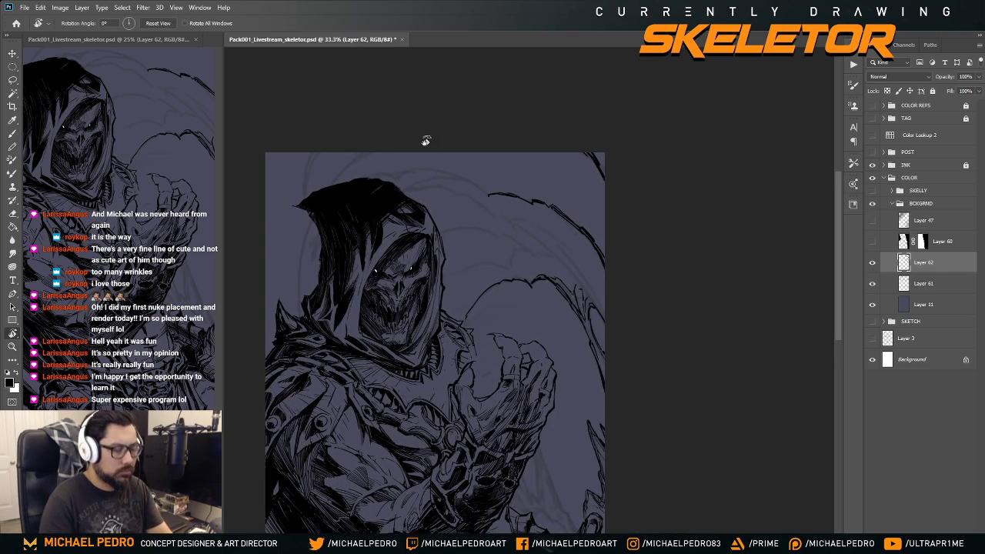
mouse_move(424, 139)
left_mouse_down()
mouse_move(549, 168)
mouse_move(565, 257)
left_mouse_up()
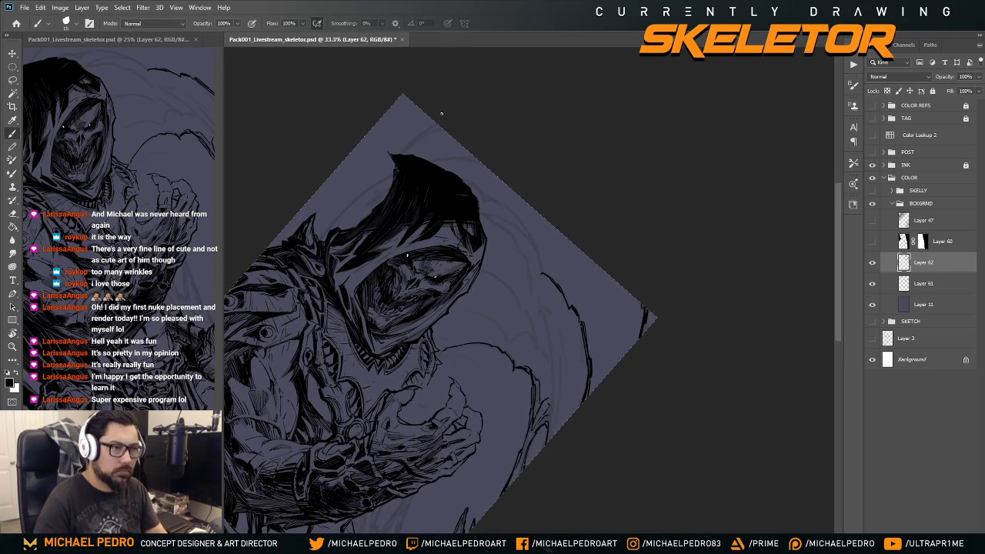
left_click_drag(507, 209, 541, 267)
left_click_drag(529, 230, 543, 274)
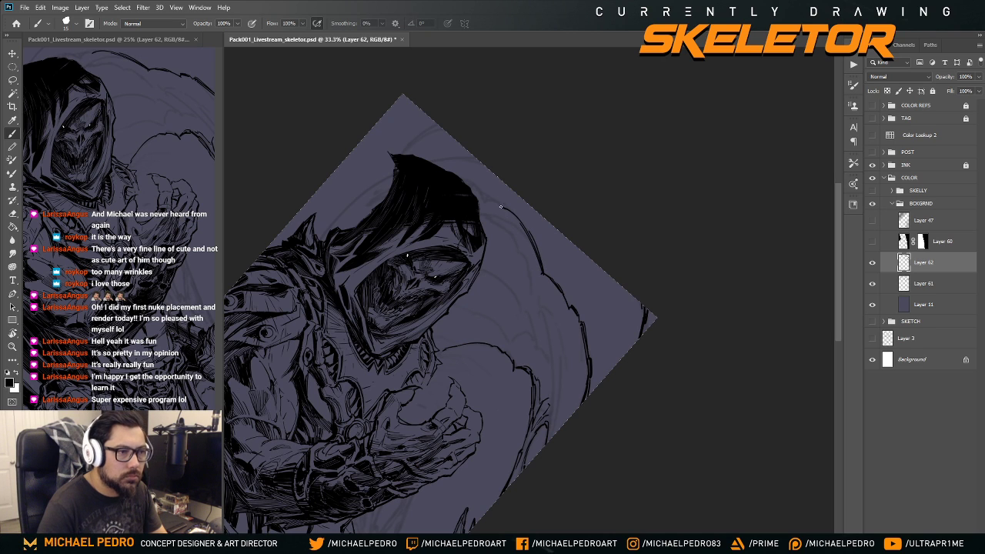
mouse_move(499, 208)
left_mouse_down()
mouse_move(463, 182)
mouse_move(486, 203)
left_mouse_up()
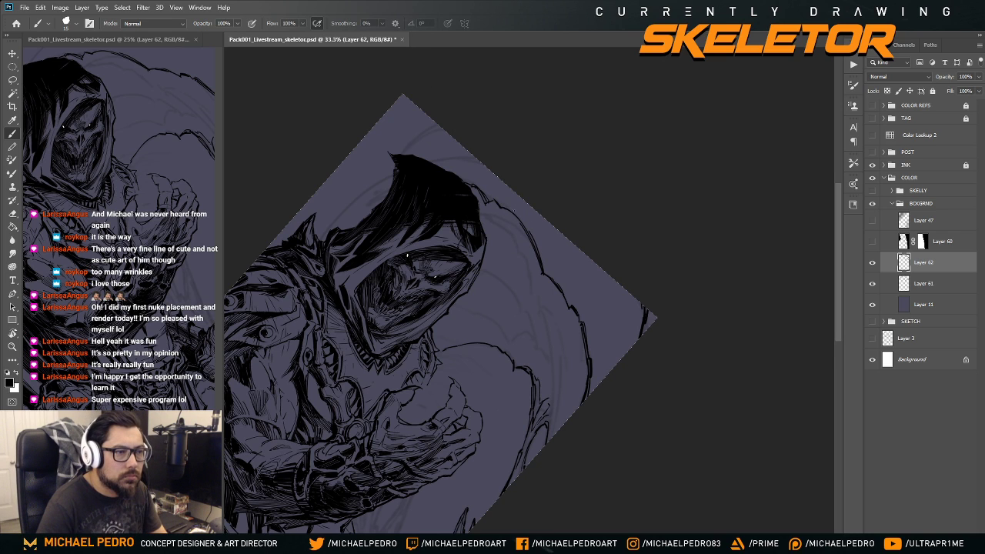
left_click_drag(512, 208, 530, 224)
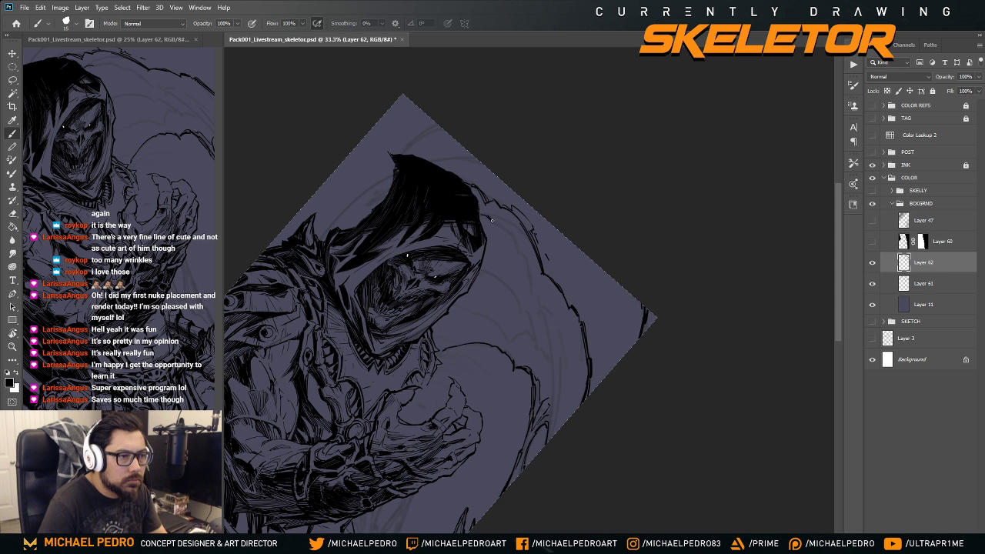
- Rotate the canvas to a comfortable angle and ink short contour strokes inside the outer arc just above the hood
key("r")
left_click_drag(568, 181, 559, 223)
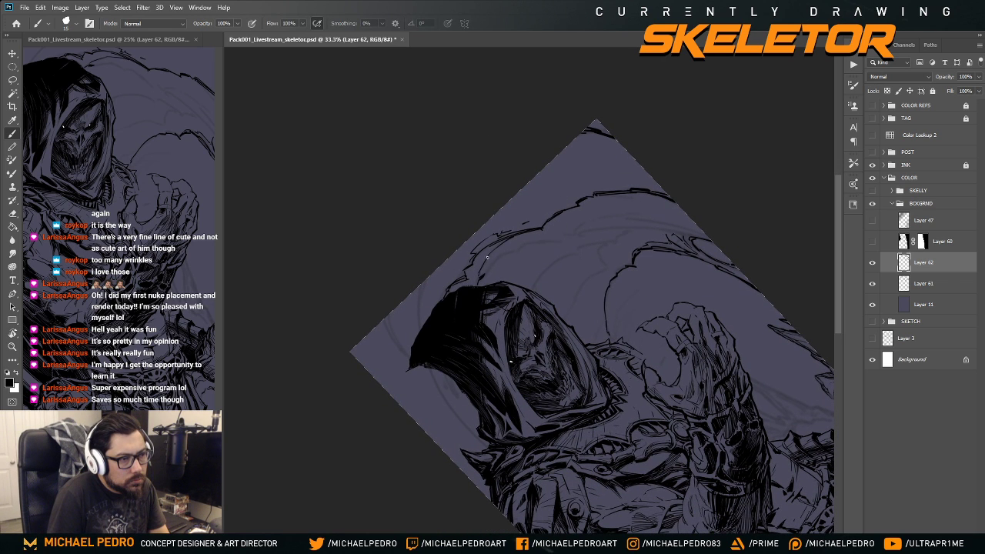
mouse_move(486, 257)
left_mouse_down()
mouse_move(485, 273)
mouse_move(503, 253)
left_mouse_up()
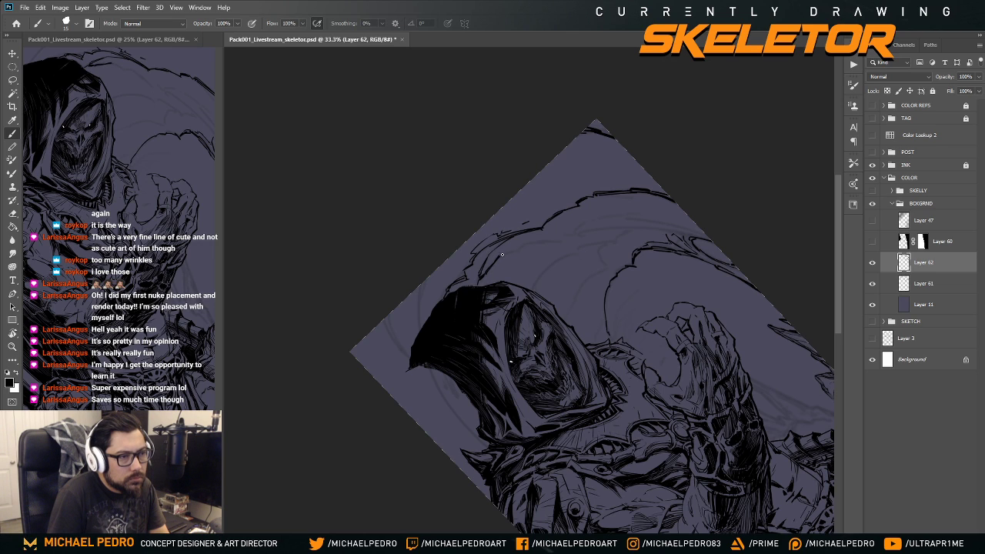
left_click_drag(501, 253, 516, 251)
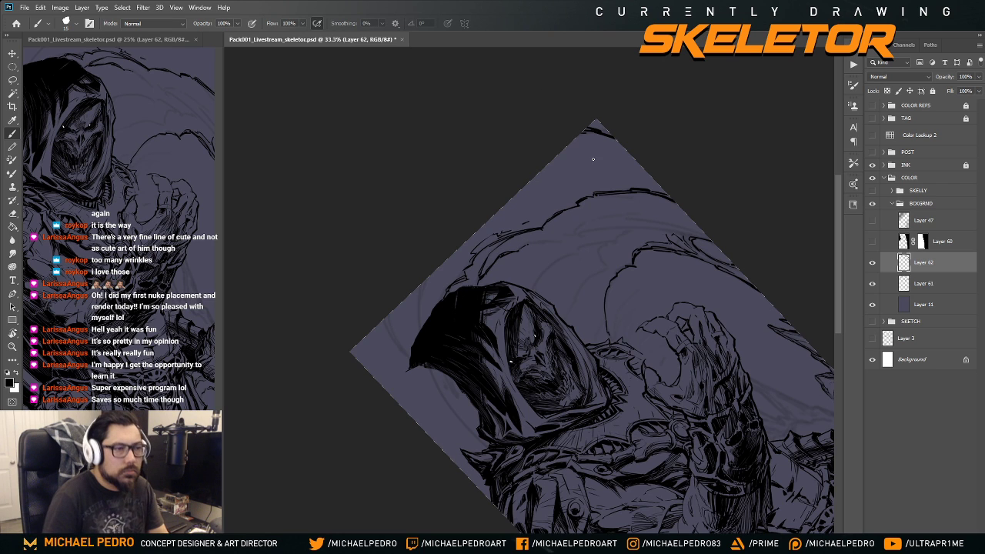
- Ink the curved sketch lines behind the back of the hood, from the canvas edge to the hood's outline
scroll(625, 229, "down", 1)
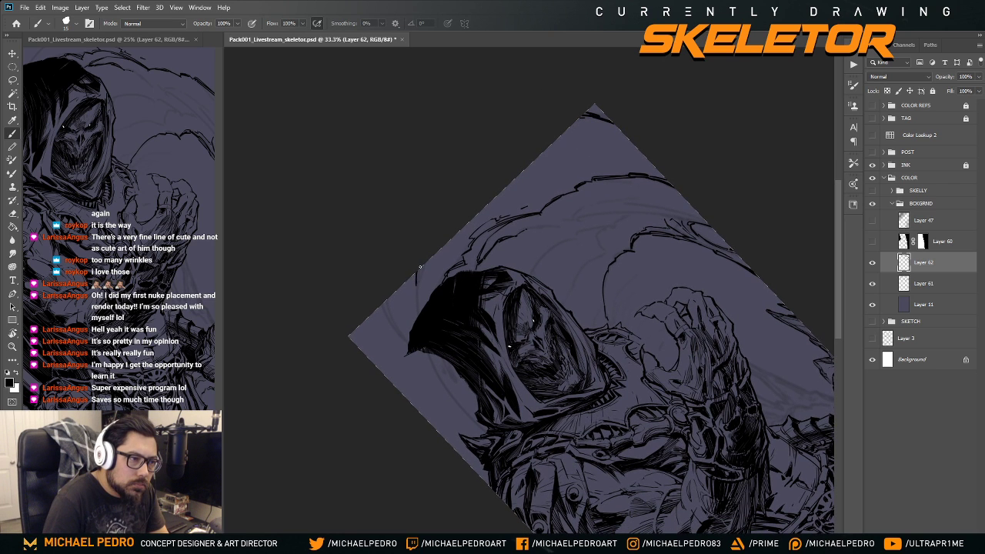
left_click_drag(420, 267, 417, 309)
left_click_drag(421, 266, 408, 343)
left_click_drag(384, 299, 405, 340)
left_click_drag(388, 296, 410, 348)
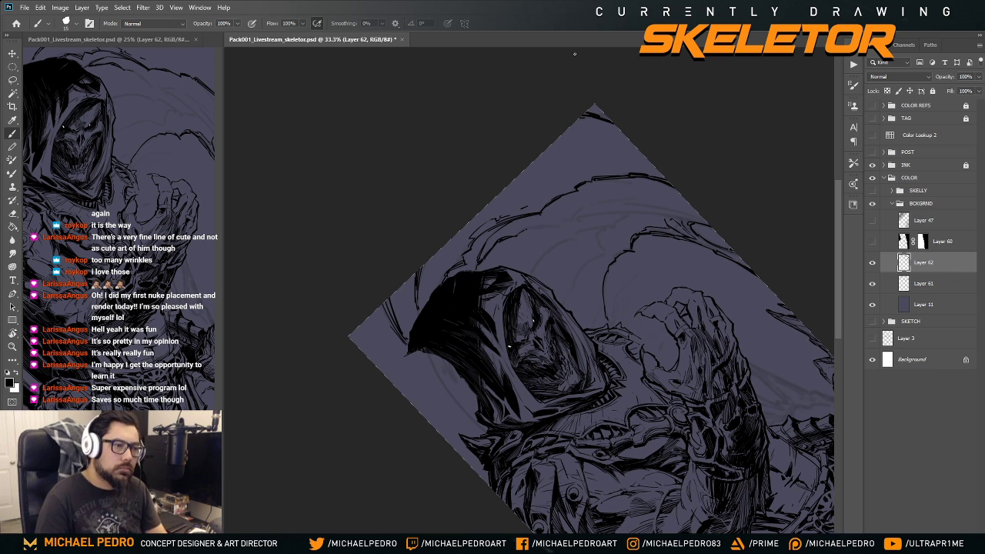
- Turn the canvas back upright and ink the second scalloped contour inside the outer arc, between the hood and canvas edge
key("r")
mouse_move(565, 188)
left_mouse_down()
mouse_move(624, 213)
mouse_move(631, 205)
mouse_move(598, 235)
mouse_move(531, 219)
left_mouse_up()
key("b")
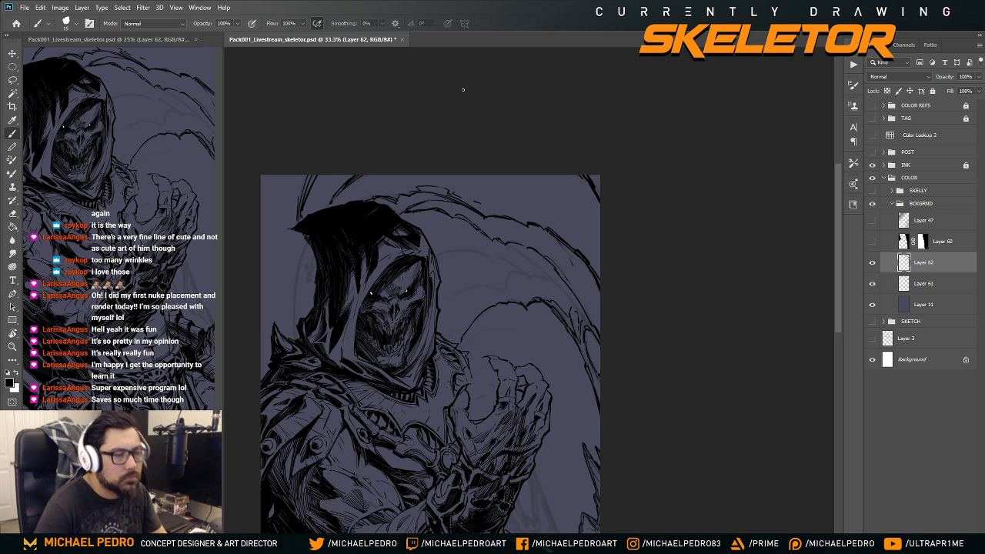
mouse_move(623, 230)
left_mouse_down()
mouse_move(642, 163)
mouse_move(622, 159)
mouse_move(634, 236)
left_mouse_up()
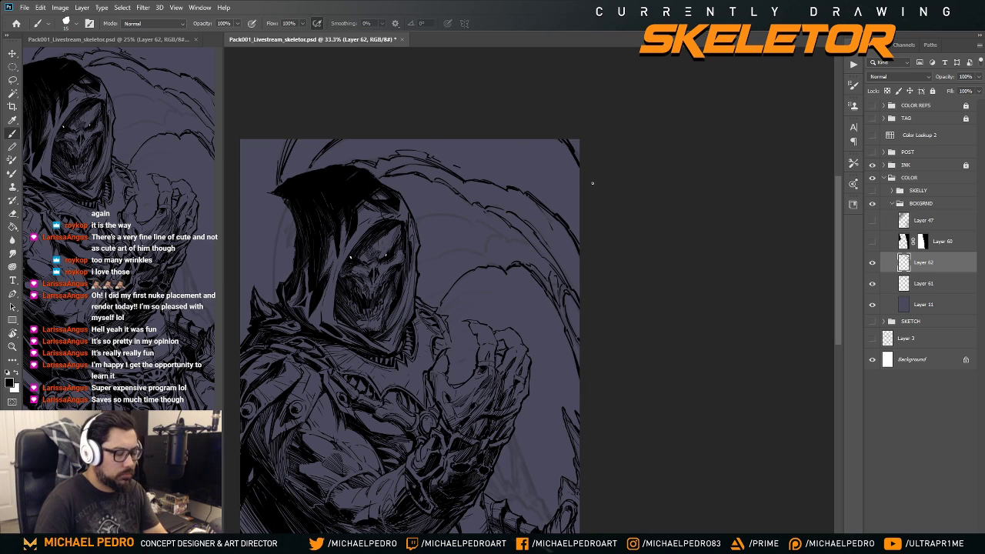
- Rotate the canvas sideways and ink the layered inner contours between the hood and the arch over the raised hand
key("r")
left_click_drag(618, 170, 436, 264)
key("b")
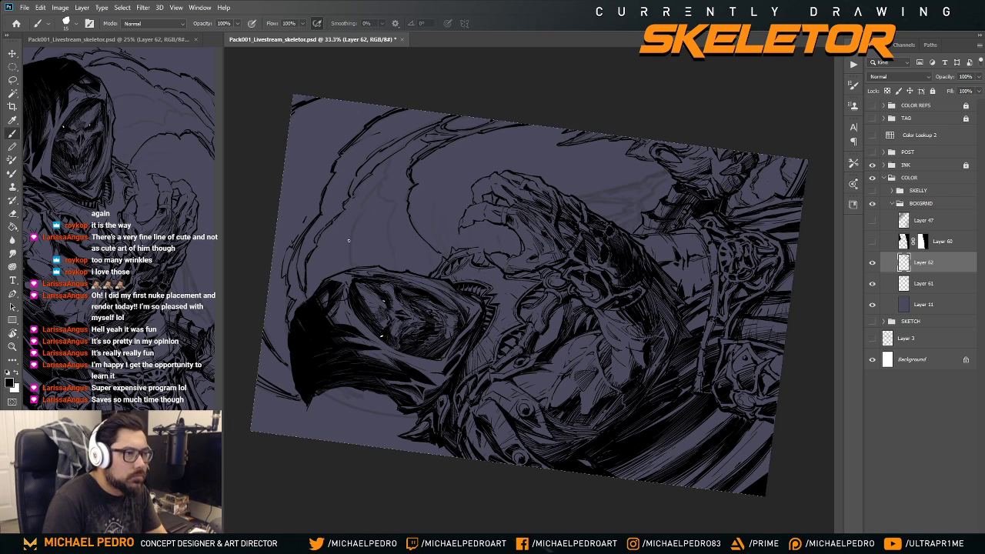
left_click_drag(352, 255, 363, 215)
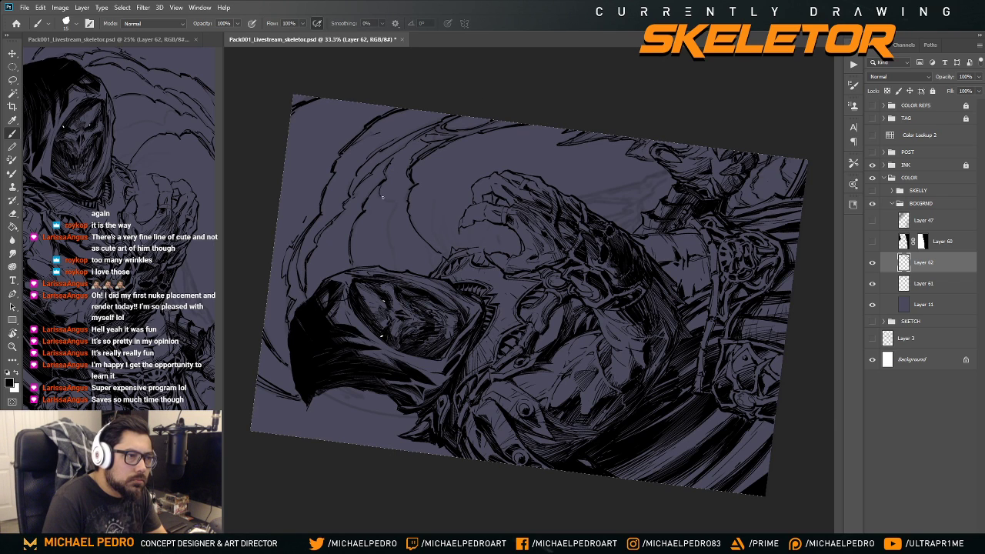
right_click(386, 200)
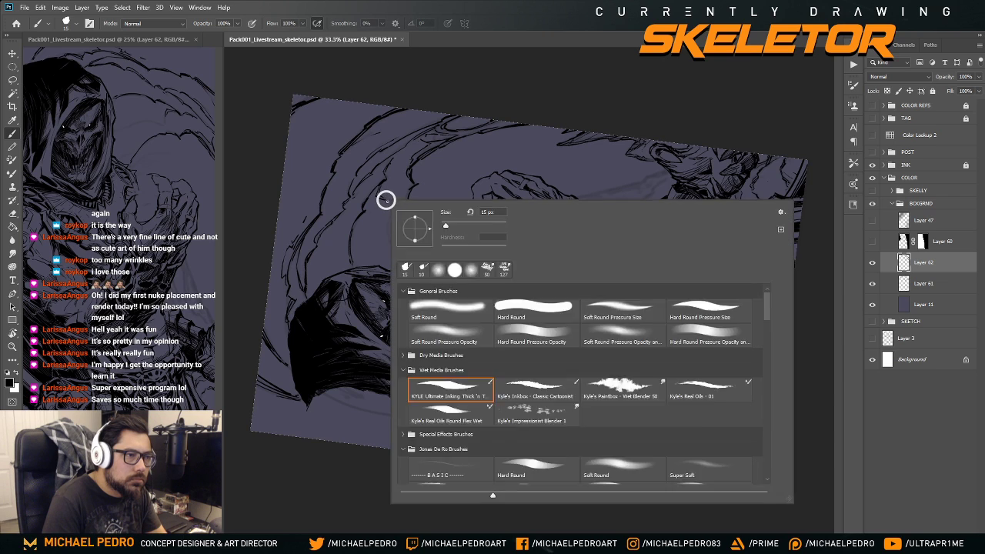
key("Escape")
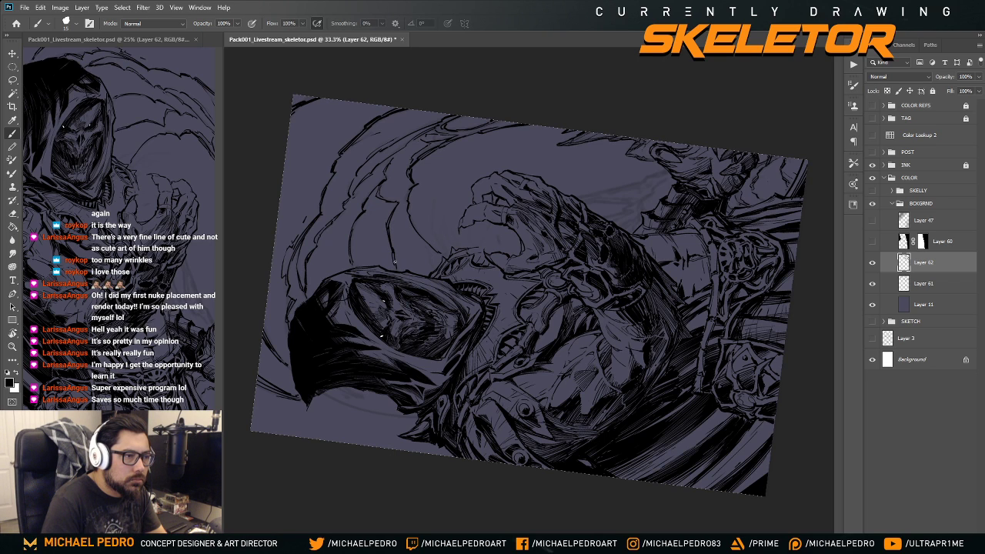
- Return the canvas upright and examine the inked background arcs up close and across the whole composition
key("r")
mouse_move(425, 154)
left_mouse_down()
mouse_move(550, 132)
mouse_move(588, 139)
mouse_move(621, 99)
left_mouse_up()
key("Escape")
key("b")
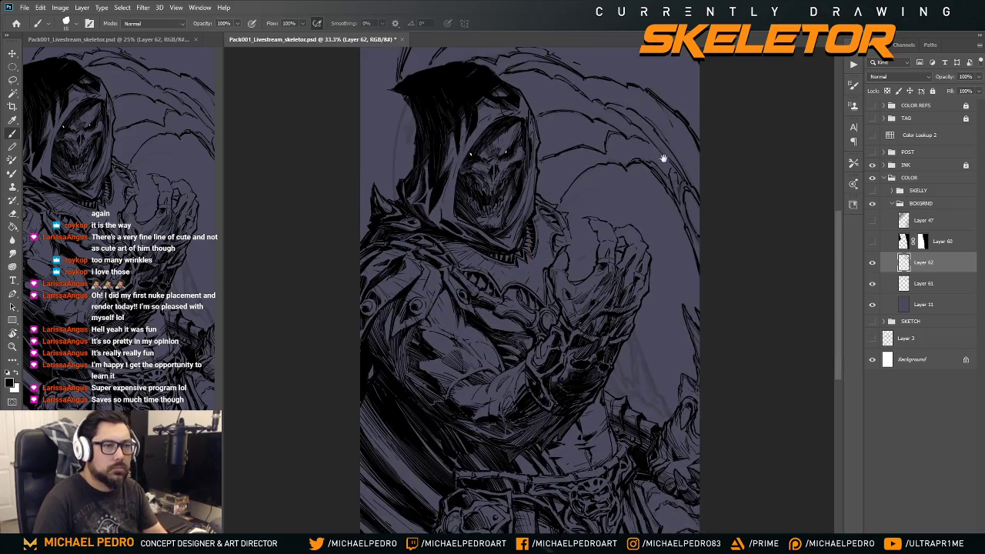
left_click_drag(665, 158, 571, 187)
left_click_drag(638, 269, 649, 249)
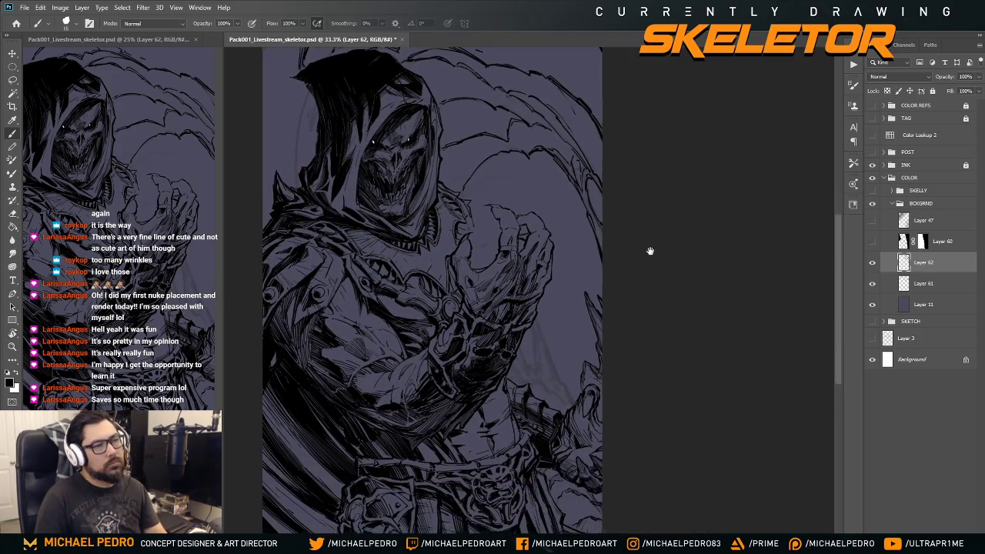
scroll(648, 286, "down", 1)
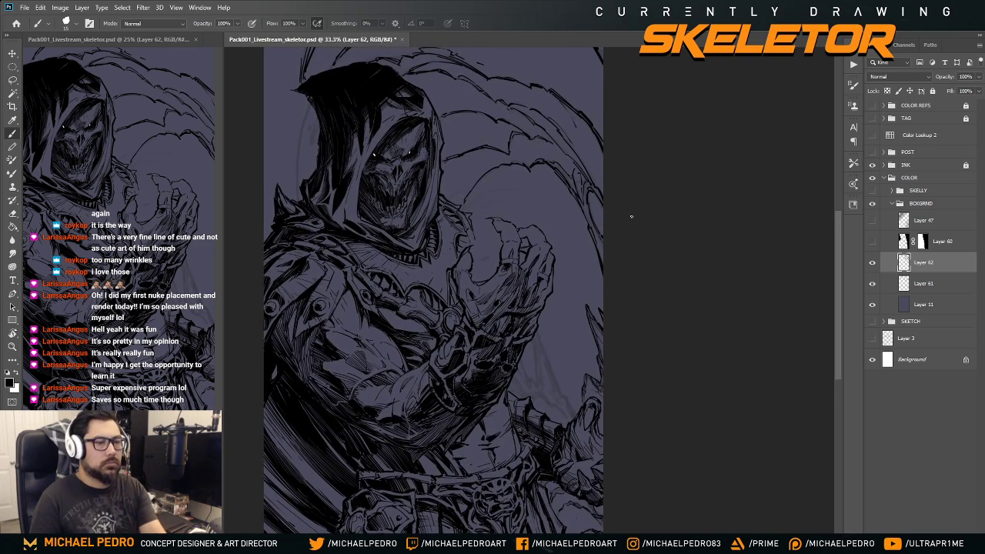
key("ctrl+minus")
key("ctrl+minus")
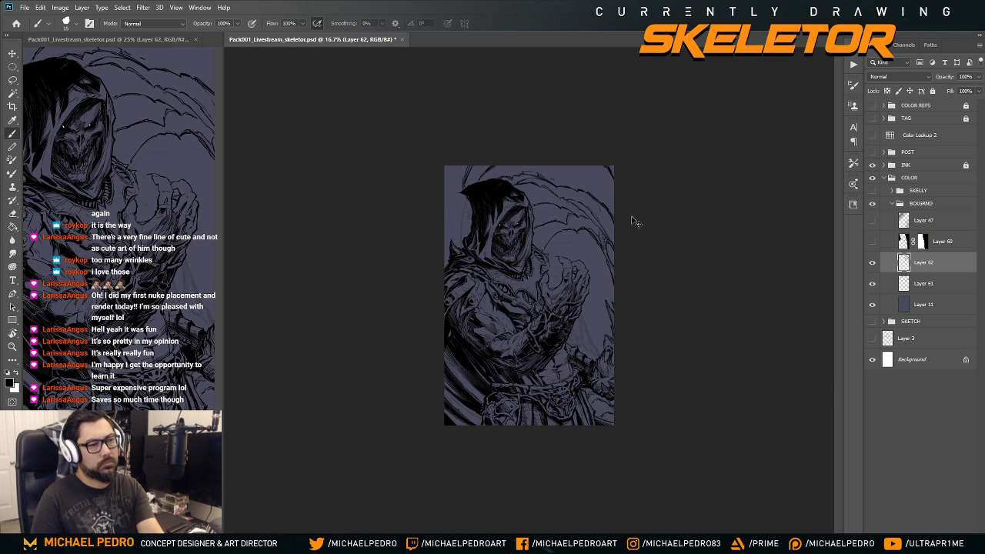
key("ctrl+plus")
key("ctrl+plus")
- Hide the faded sketch on Layer 61 and add a new empty layer above Layer 62
left_click_drag(664, 226, 590, 234)
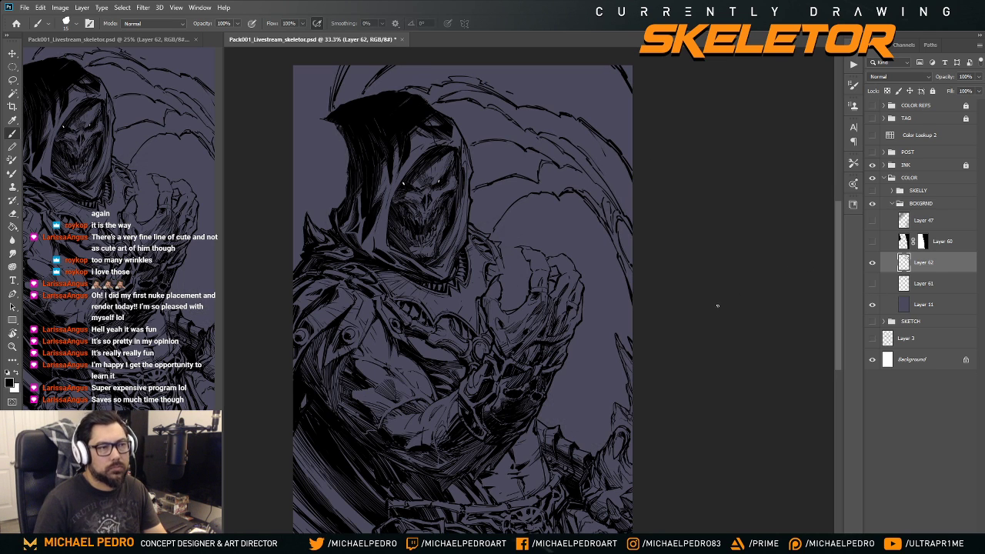
left_click_drag(702, 340, 688, 301)
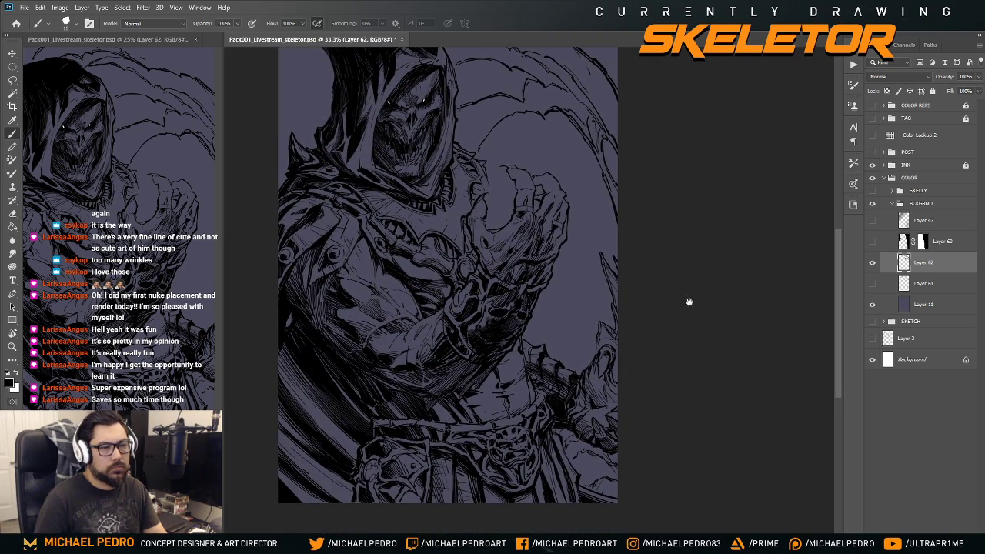
key("ctrl+shift+alt+n")
left_click_drag(653, 264, 675, 310)
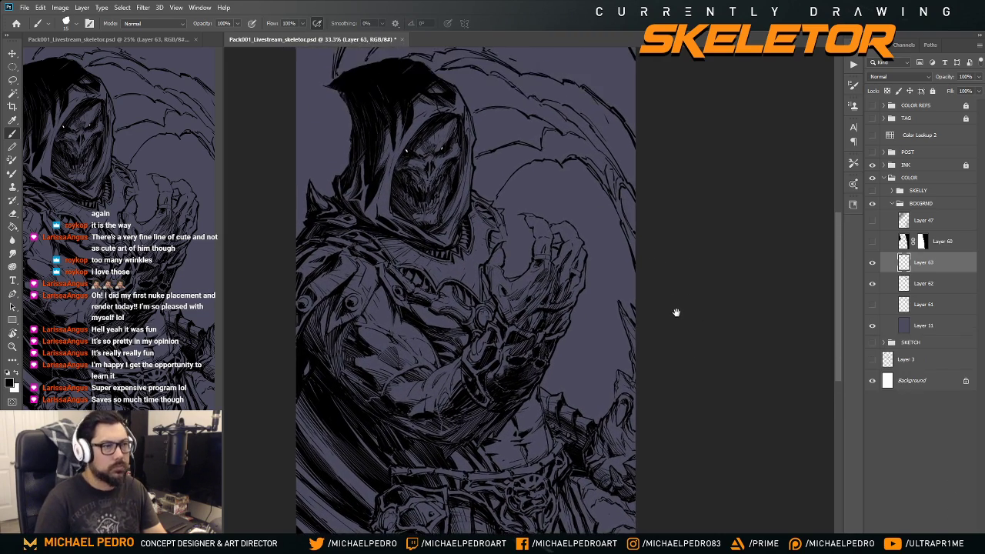
- Lasso the hood's pointed tip and clear that area from Layer 60's mask, with the layer shown again
left_click_drag(523, 209, 587, 321)
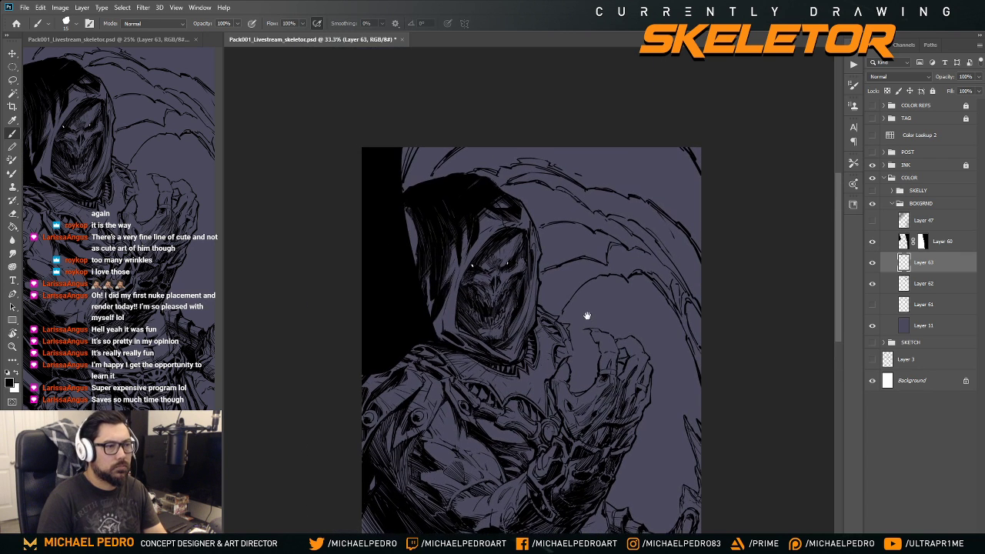
left_click(872, 243)
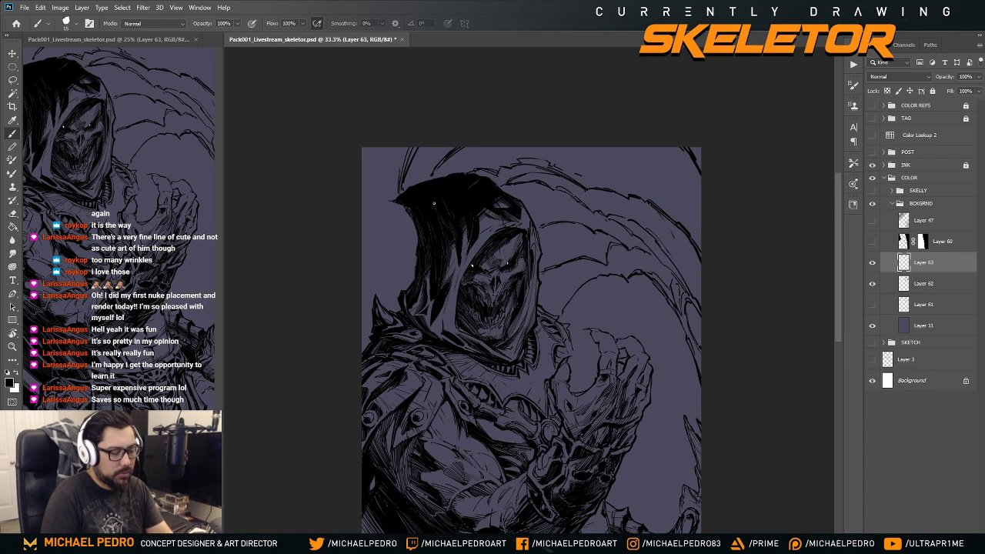
key("l")
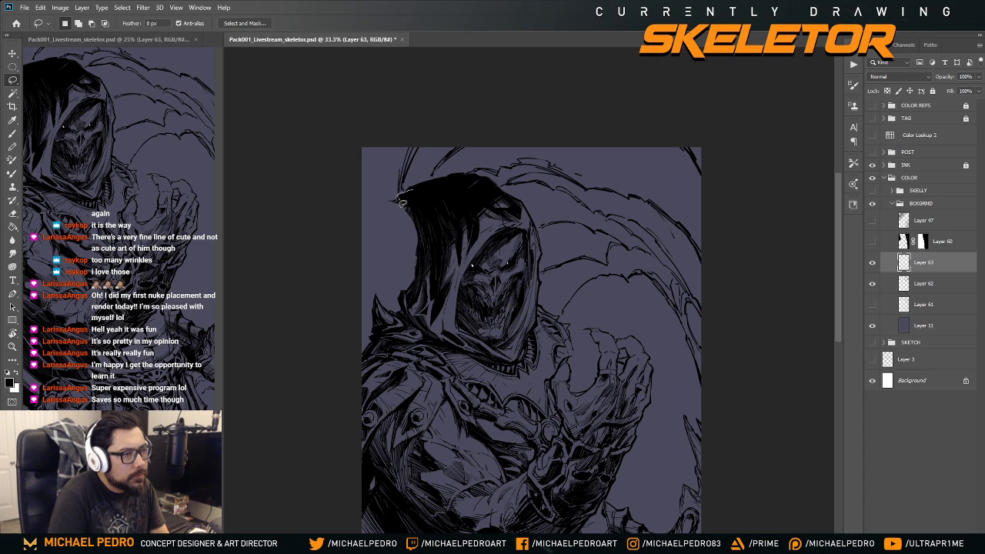
left_click_drag(401, 209, 391, 201)
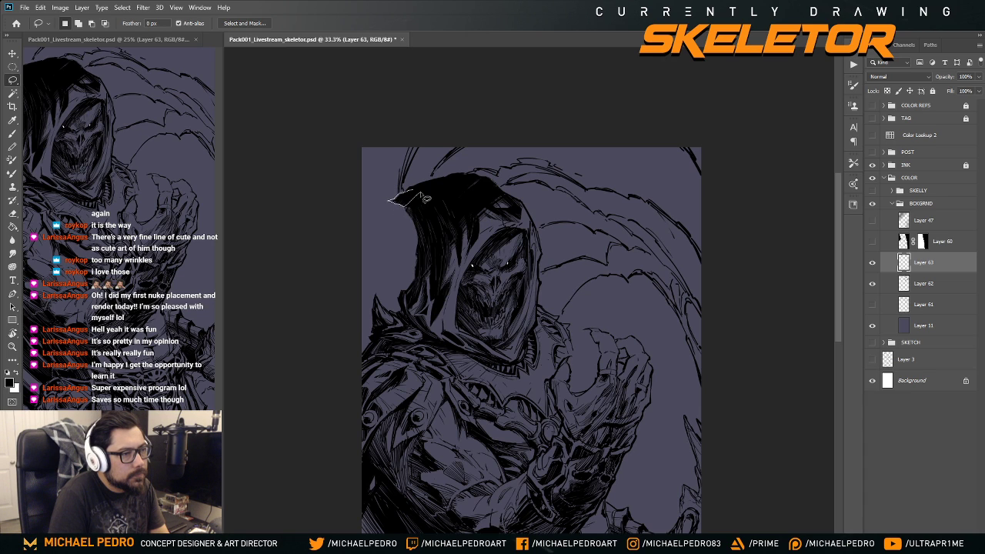
left_click(872, 243)
left_click(918, 242)
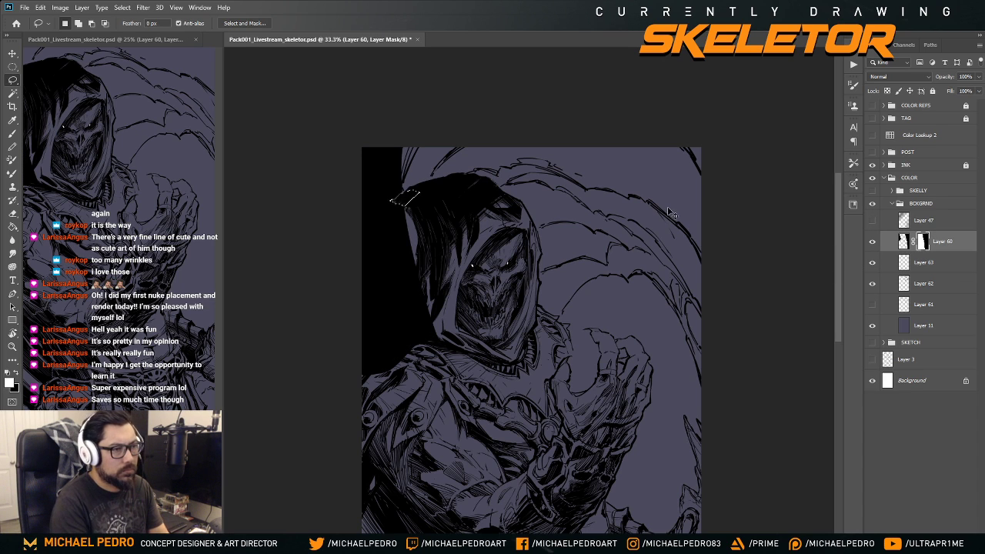
key("BackSpace")
key("ctrl+d")
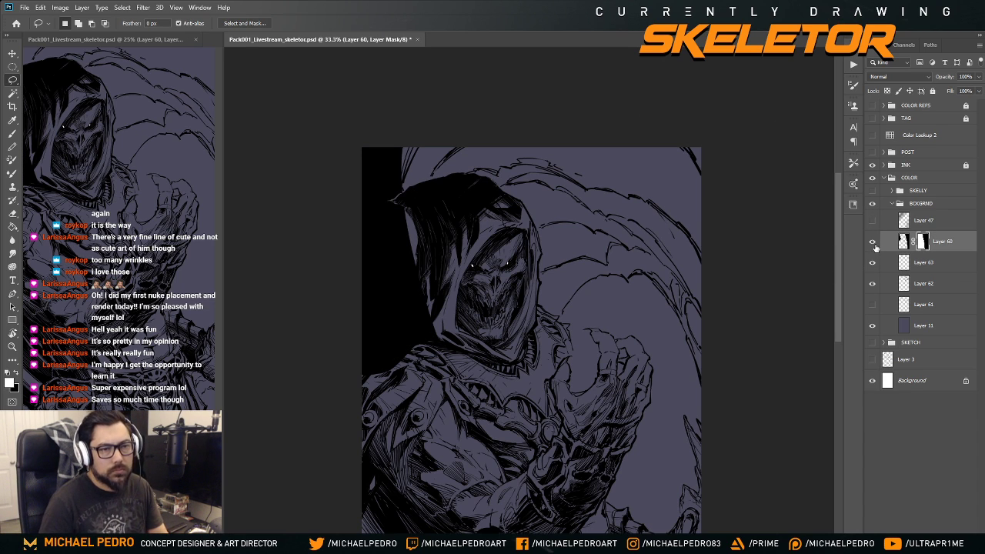
- Lasso the spiked shoulder and the adjoining back edge of the hood, and clear that region from Layer 60's mask
left_click_drag(612, 323, 655, 254)
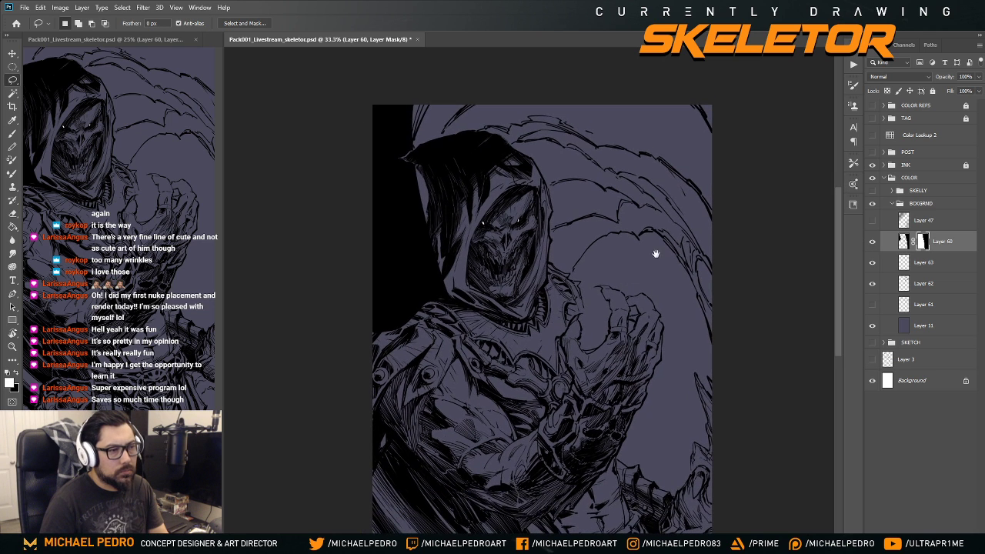
key("ctrl+2")
left_click(872, 241)
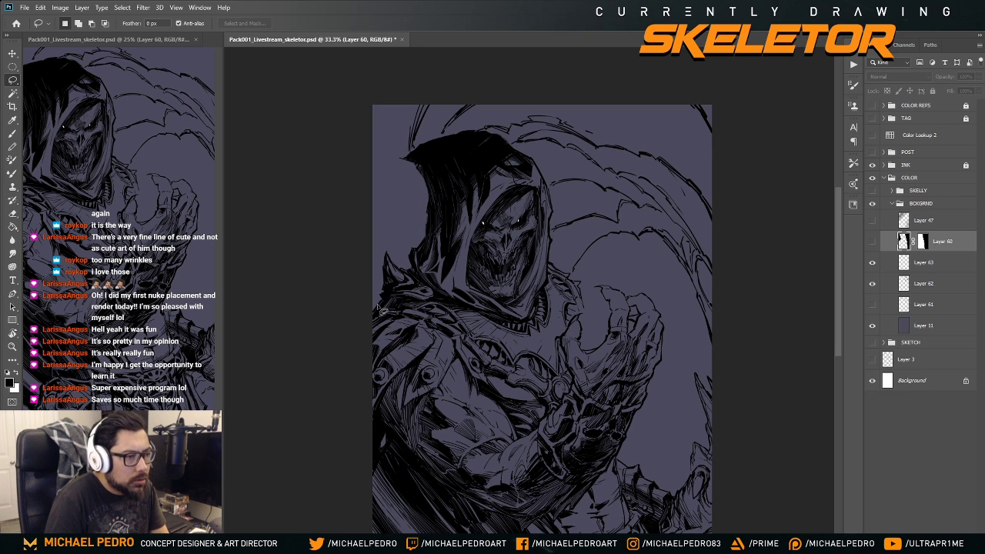
mouse_move(385, 306)
left_mouse_down()
mouse_move(372, 323)
mouse_move(393, 306)
left_mouse_up()
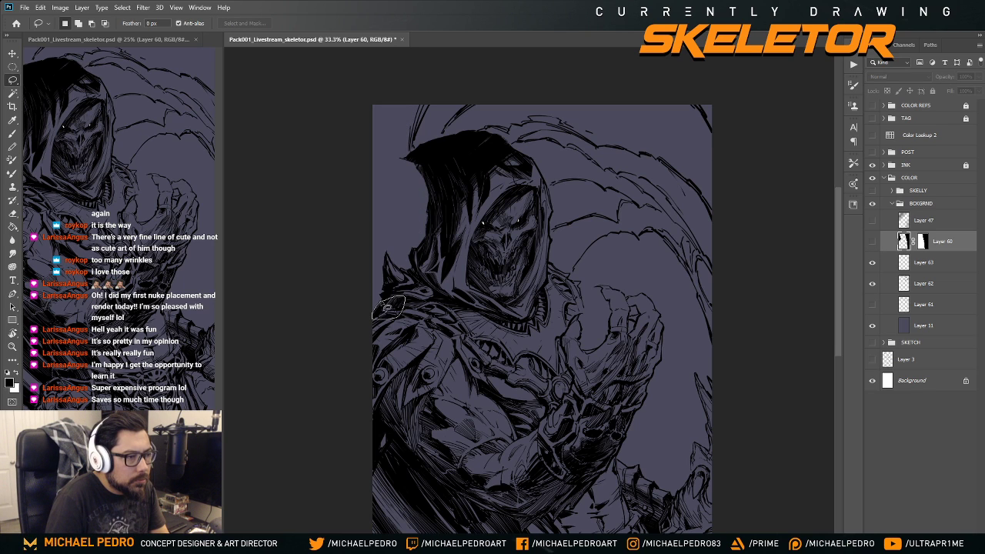
key("shift")
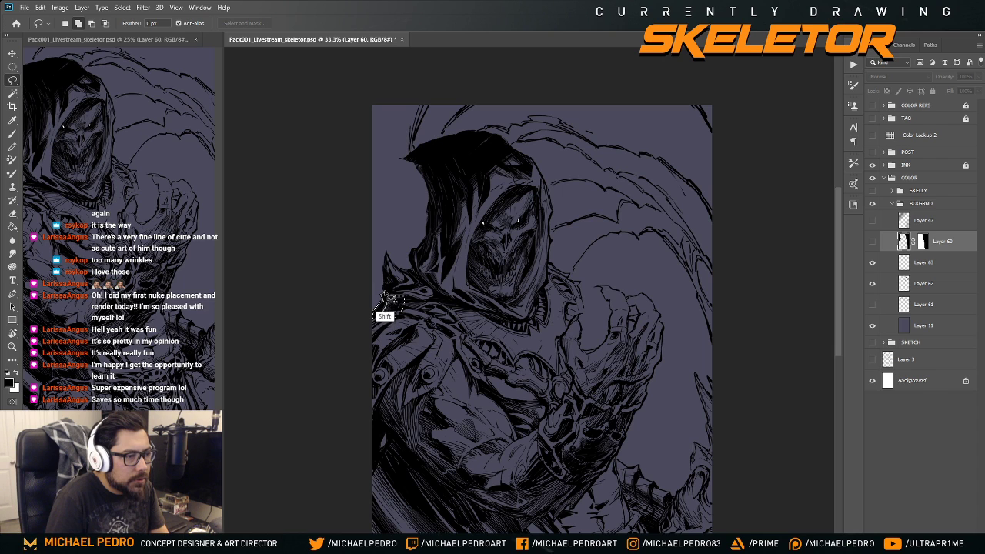
mouse_move(387, 299)
left_mouse_down()
mouse_move(390, 284)
mouse_move(422, 291)
mouse_move(389, 335)
left_mouse_up()
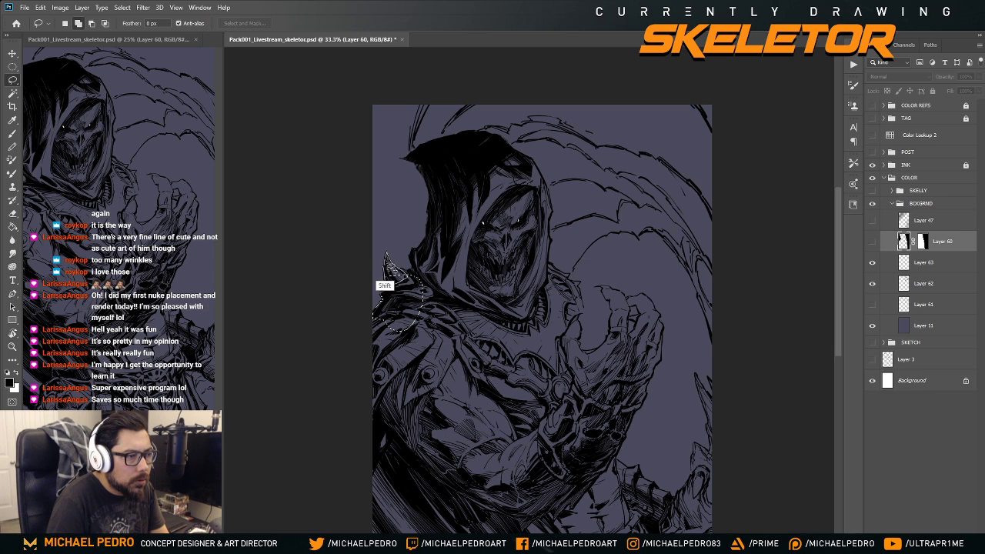
mouse_move(389, 267)
left_mouse_down()
mouse_move(410, 276)
mouse_move(412, 261)
mouse_move(437, 251)
mouse_move(449, 312)
mouse_move(463, 213)
mouse_move(437, 202)
mouse_move(428, 229)
left_mouse_up()
left_click(872, 241)
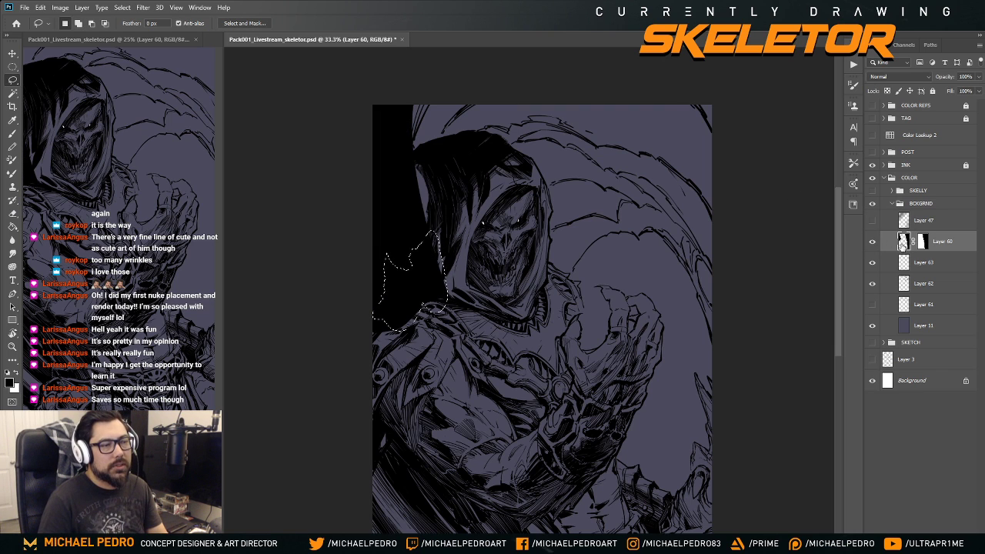
mouse_move(400, 311)
left_mouse_down()
mouse_move(382, 315)
mouse_move(456, 355)
mouse_move(454, 234)
mouse_move(430, 256)
mouse_move(442, 231)
mouse_move(434, 229)
mouse_move(436, 241)
mouse_move(433, 220)
left_mouse_up()
key("ctrl+comma")
key("ctrl+comma")
key("ctrl+backslash")
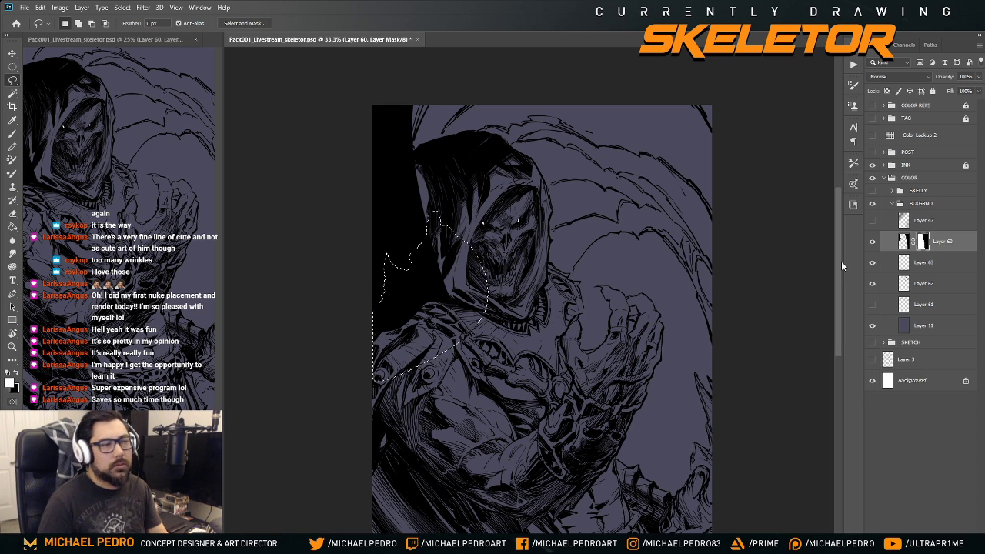
key("Delete")
key("ctrl+d")
- Examine the masked black shape behind the hood and shoulder, comparing the composition with Layer 60 hidden and shown
key("ctrl+minus")
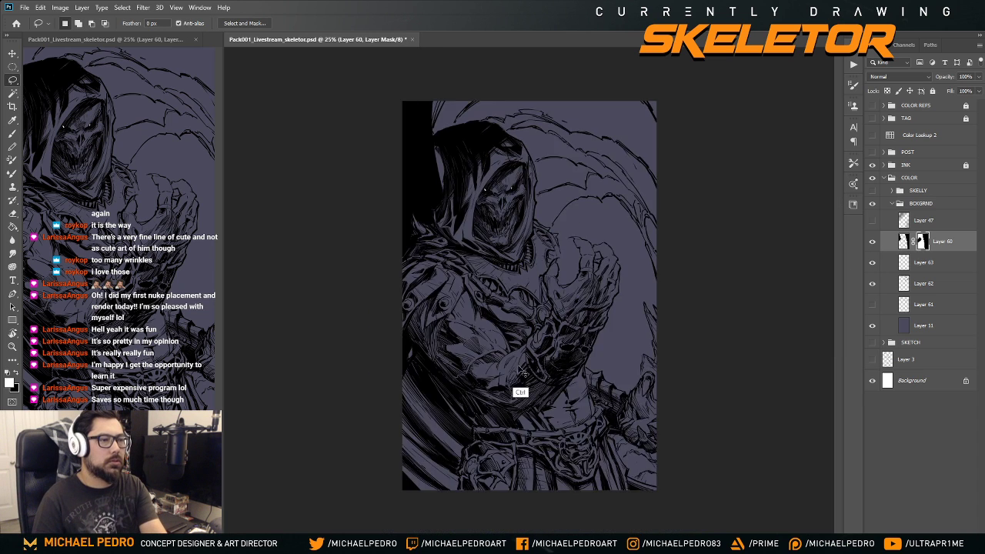
key("ctrl+minus")
key("ctrl+plus")
key("ctrl+plus")
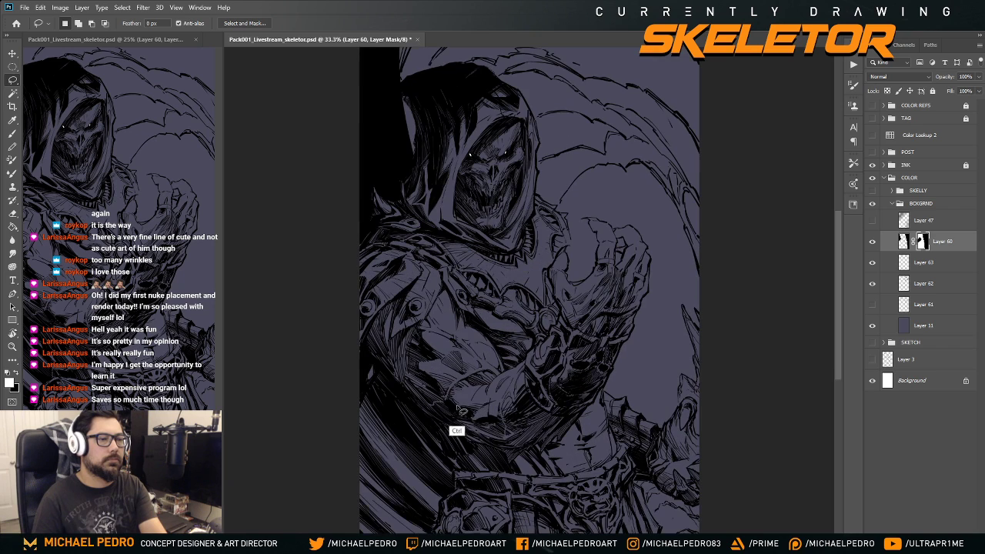
left_click_drag(507, 207, 517, 247)
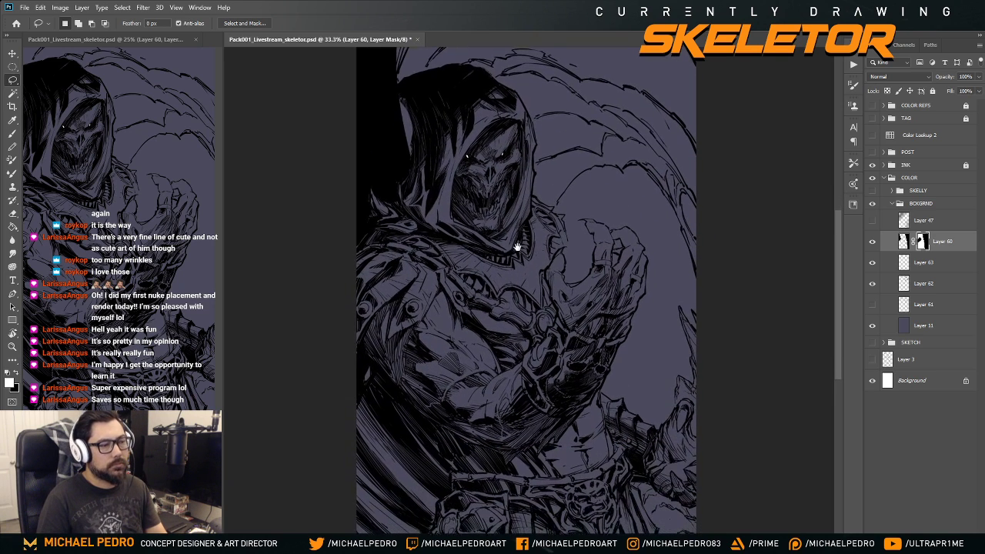
left_click(872, 243)
left_click(873, 242)
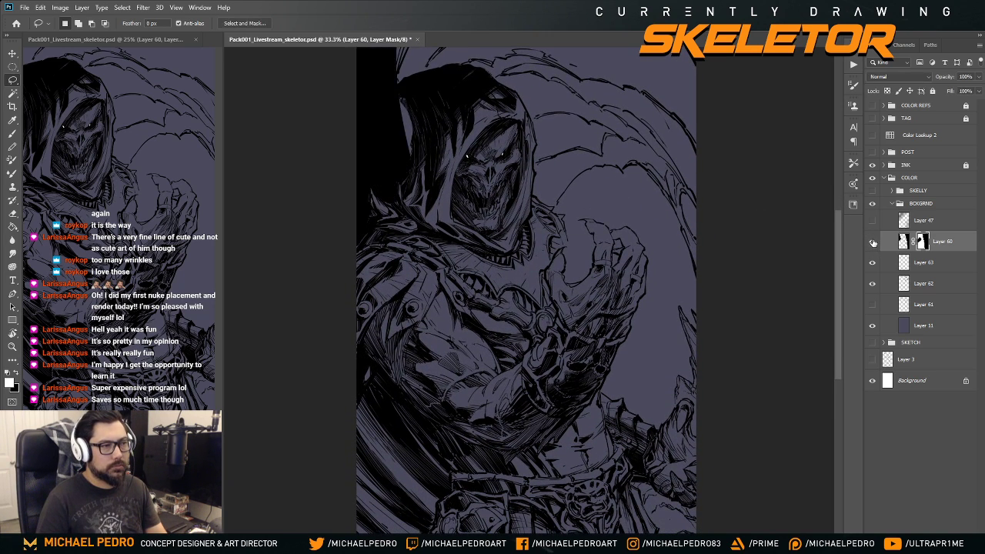
left_click(873, 243)
left_click(872, 244)
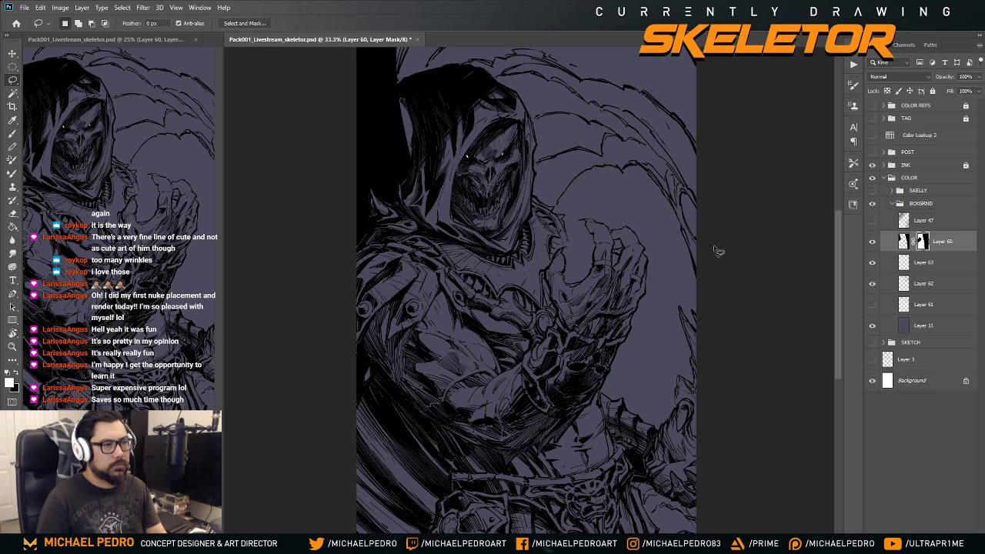
left_click_drag(570, 177, 534, 157)
key("ctrl+minus")
key("ctrl+minus")
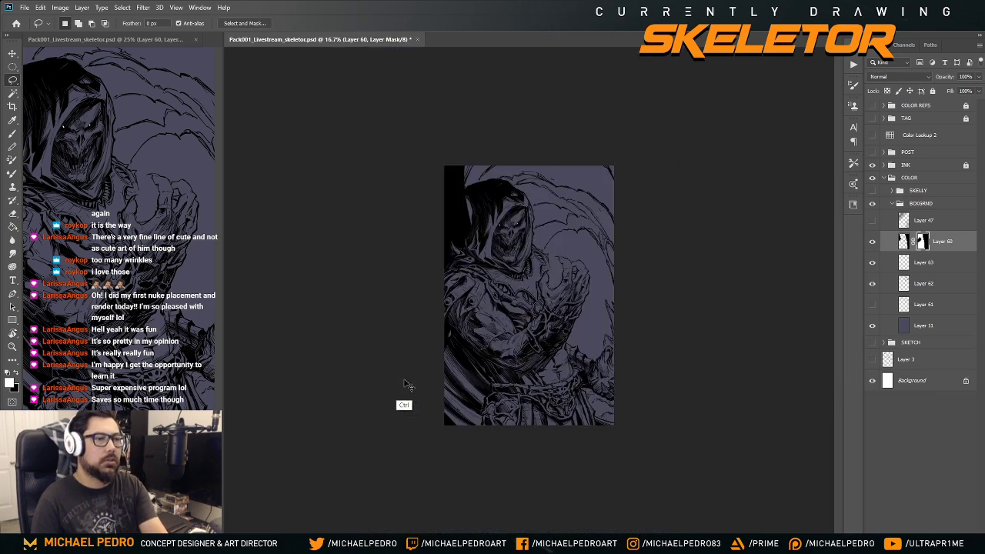
key("ctrl+plus")
key("ctrl+plus")
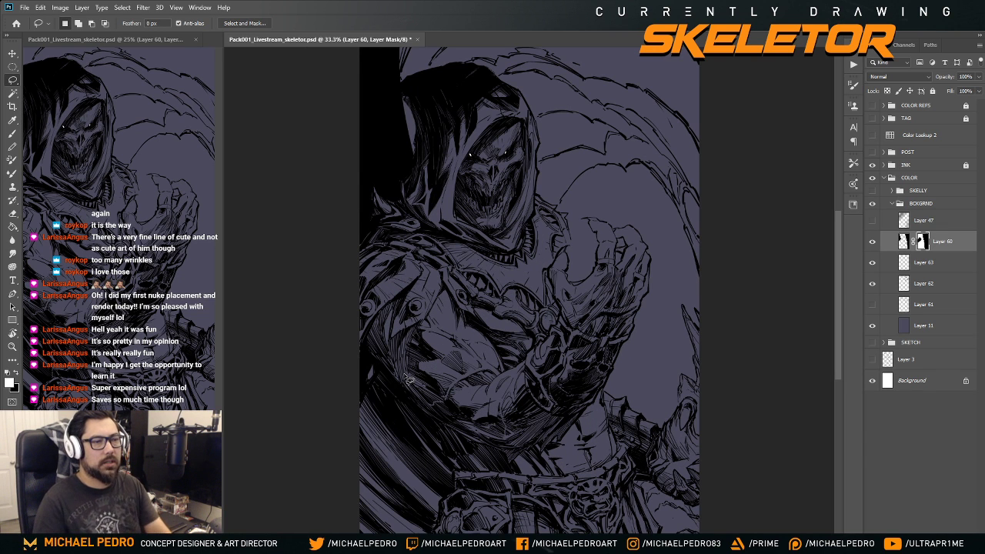
left_click_drag(645, 341, 619, 308)
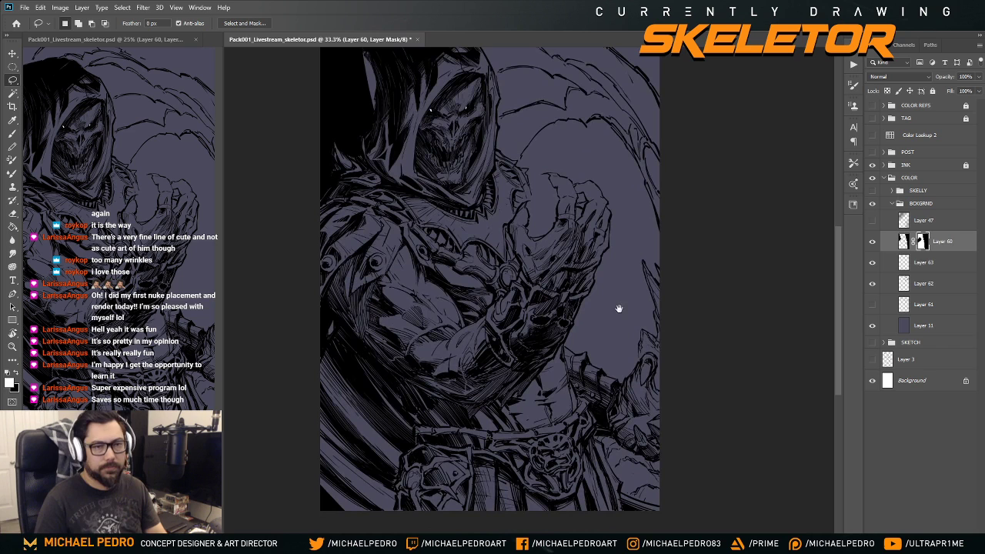
- Make Layer 63 active, check it for existing pixels, and switch to the Brush tool
left_click(917, 266)
left_click_drag(738, 302, 751, 364)
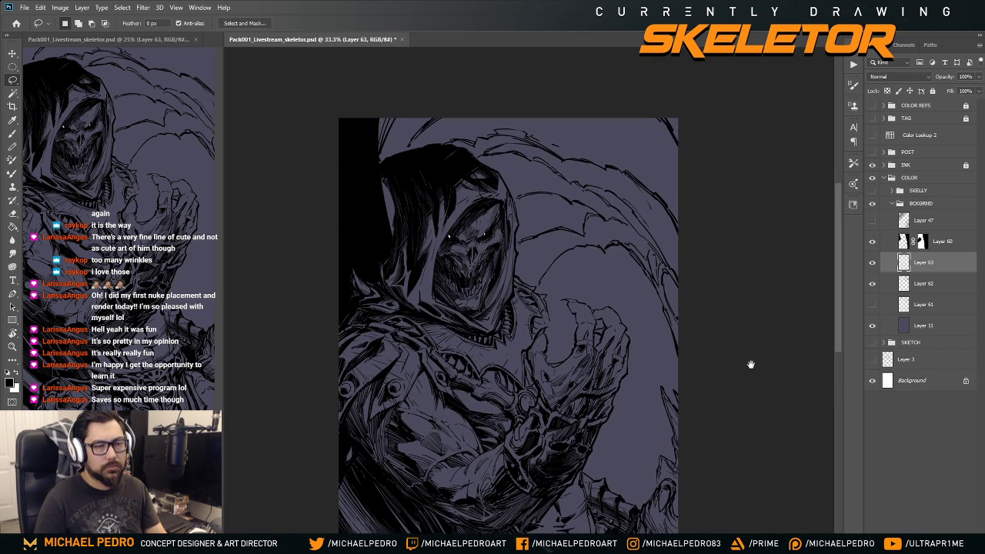
left_click(903, 263, "ctrl")
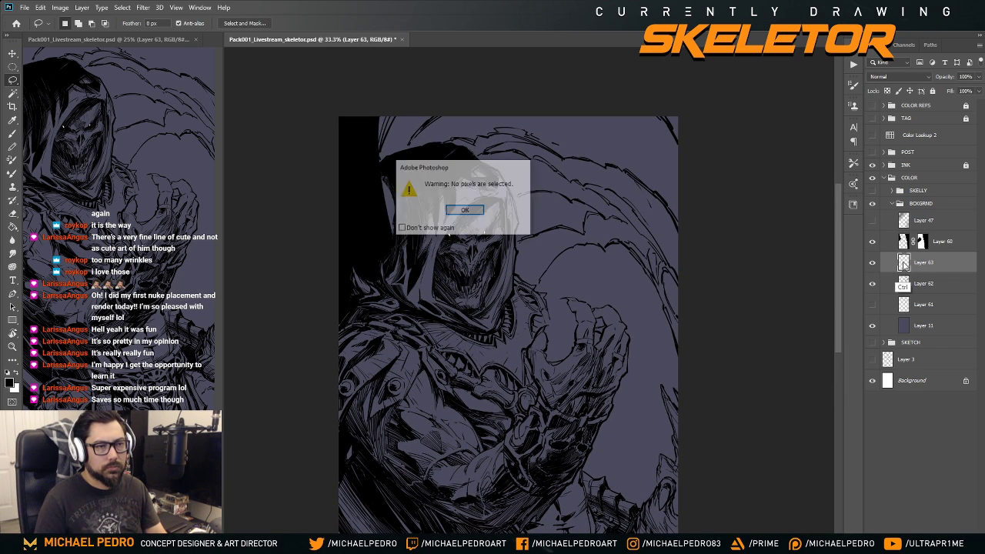
left_click(477, 212)
left_click_drag(637, 332, 629, 243)
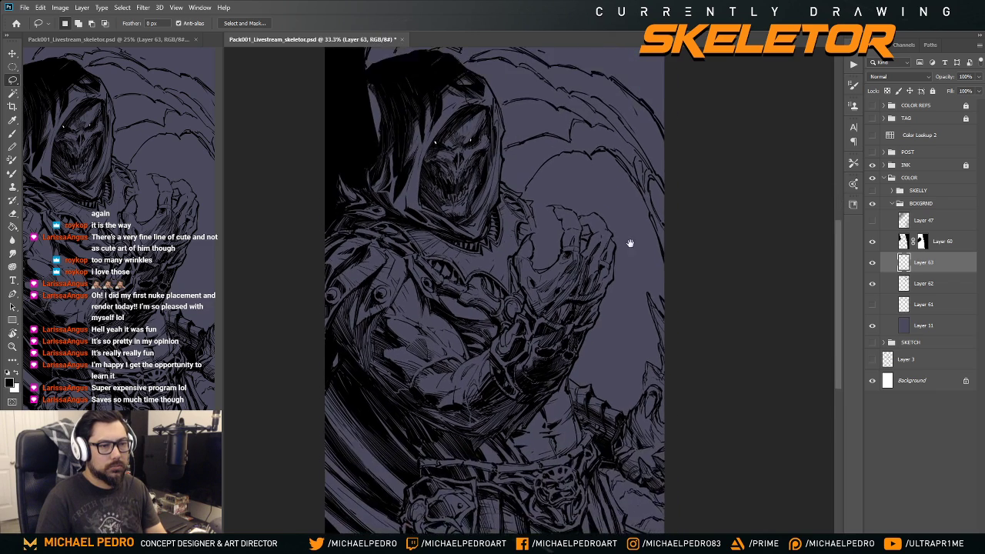
left_click_drag(634, 286, 620, 218)
key("b")
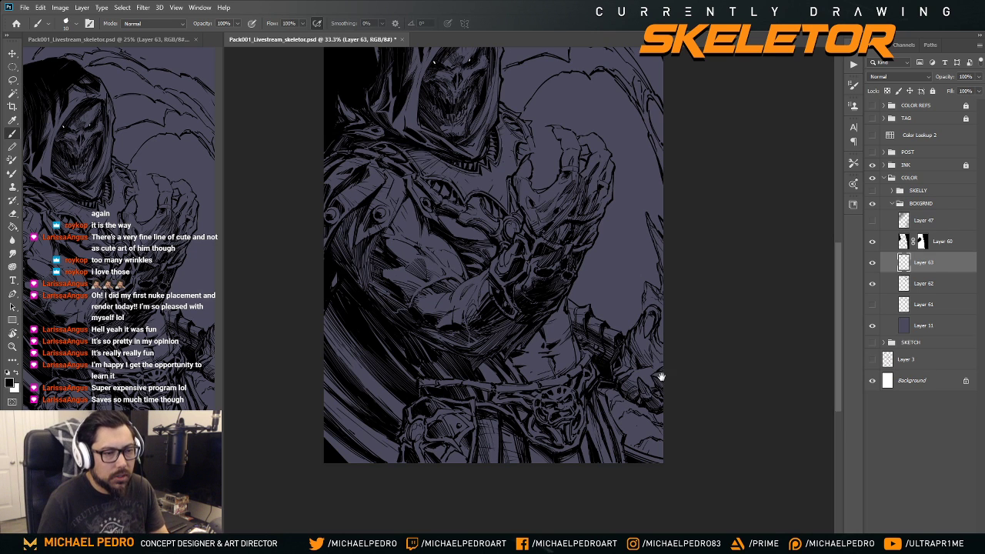
- Flip the artwork horizontally and examine the mirrored background arcs around the hood and raised hand
left_click_drag(656, 391, 616, 428)
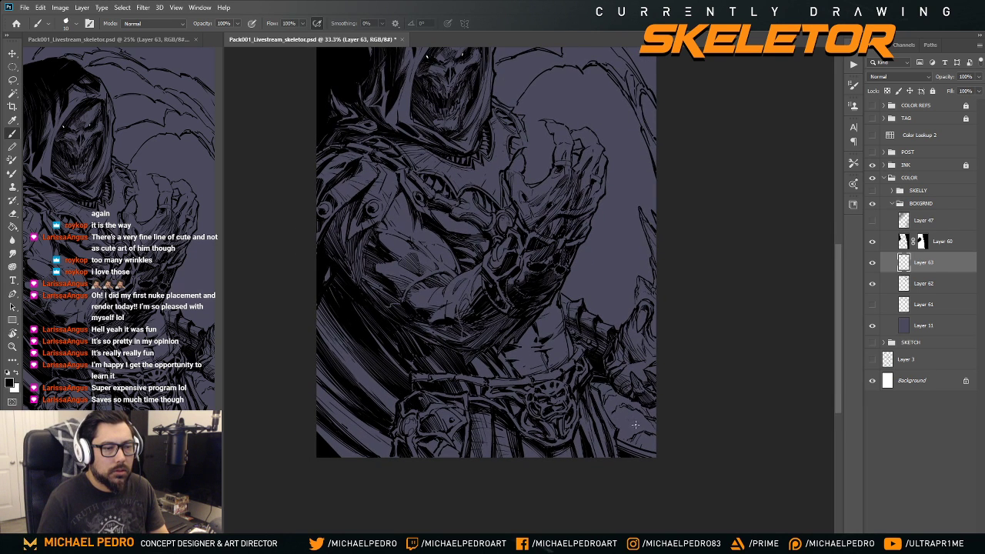
left_click_drag(630, 325, 626, 364)
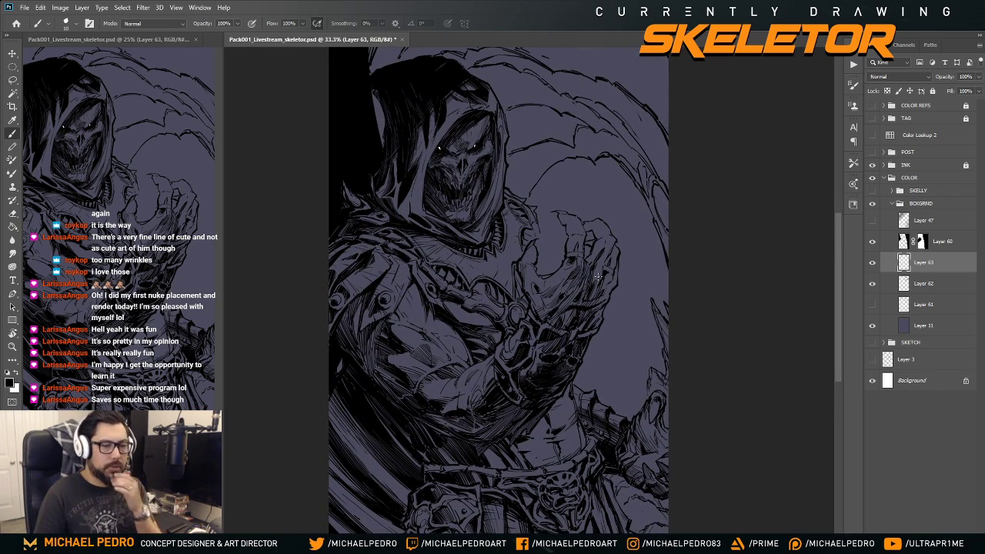
left_click_drag(583, 159, 588, 259)
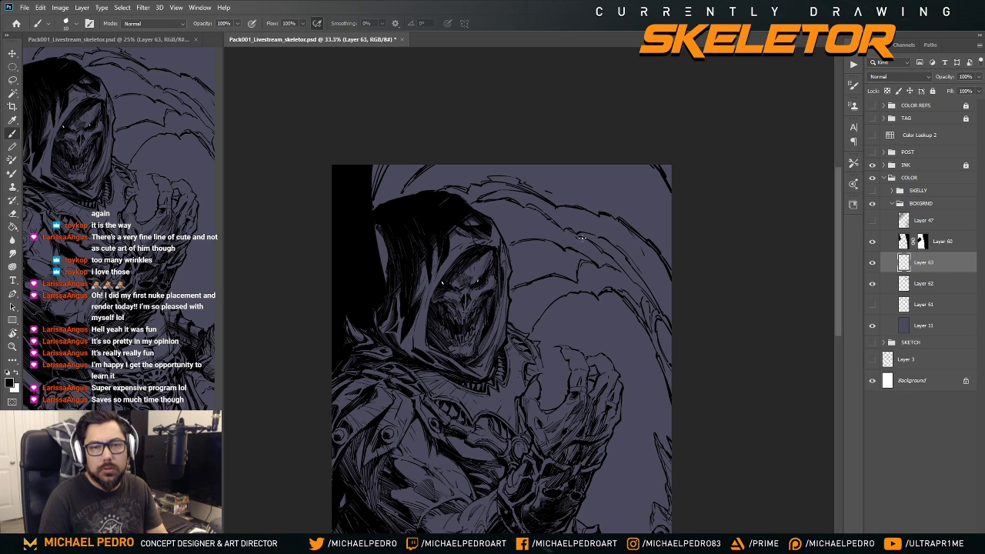
left_click_drag(593, 281, 607, 207)
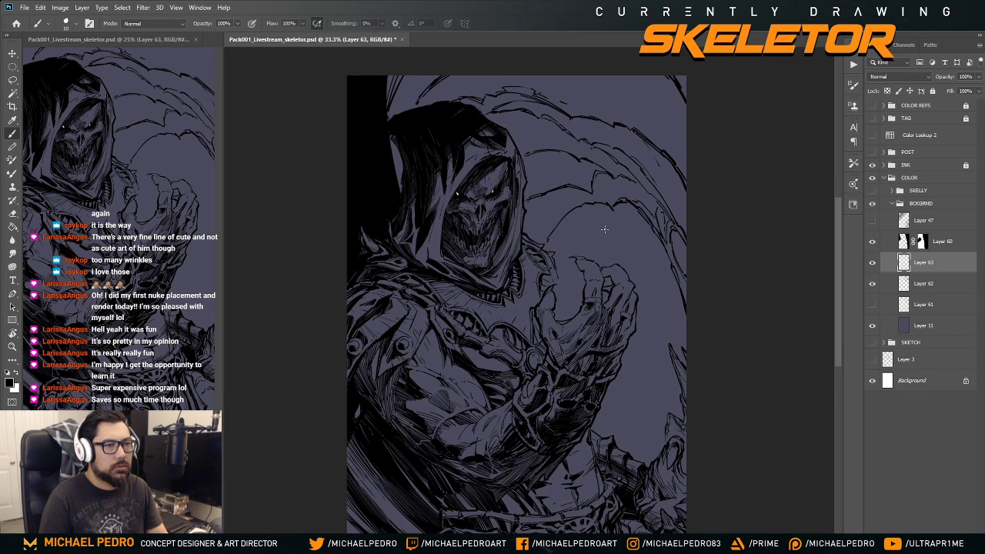
key("ctrl+shift+h")
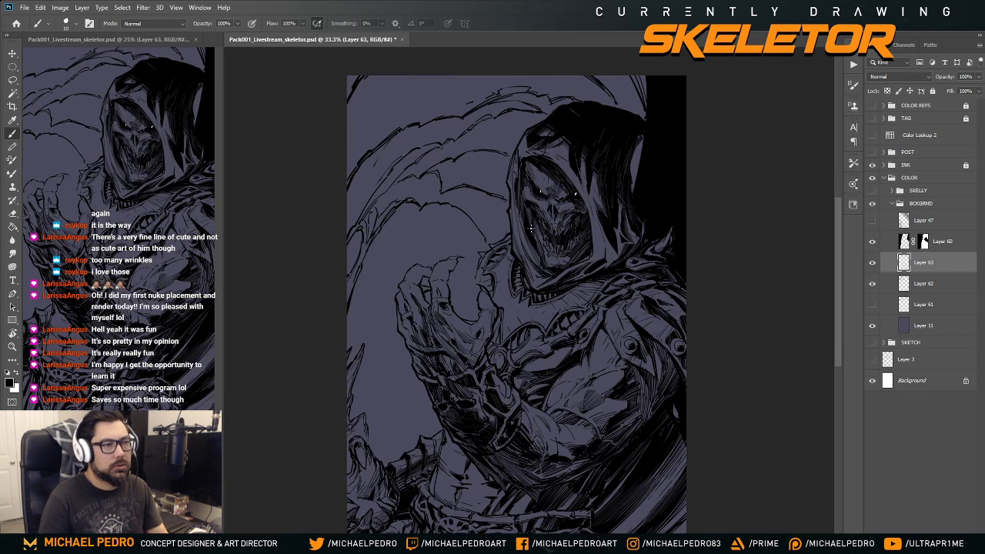
left_click_drag(530, 228, 593, 264)
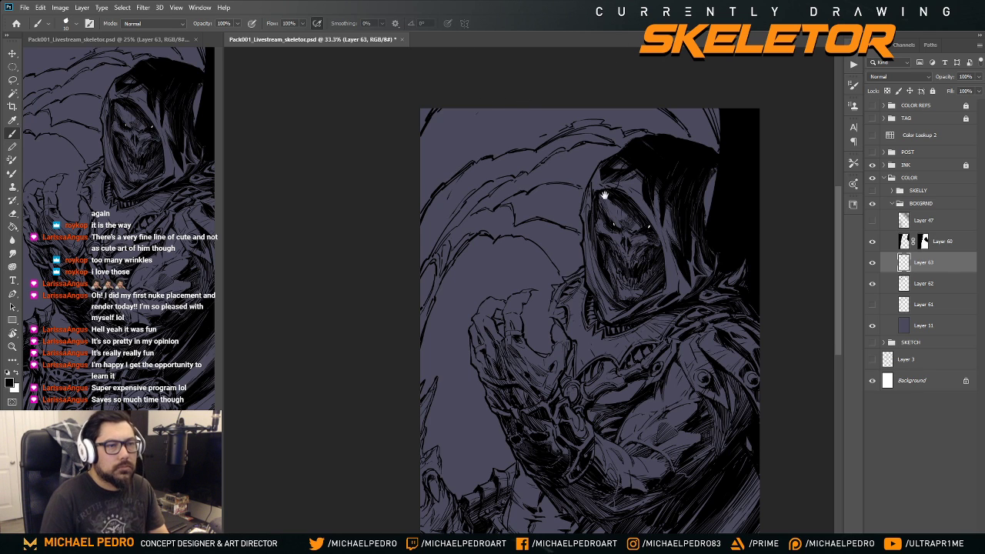
left_click_drag(602, 194, 593, 246)
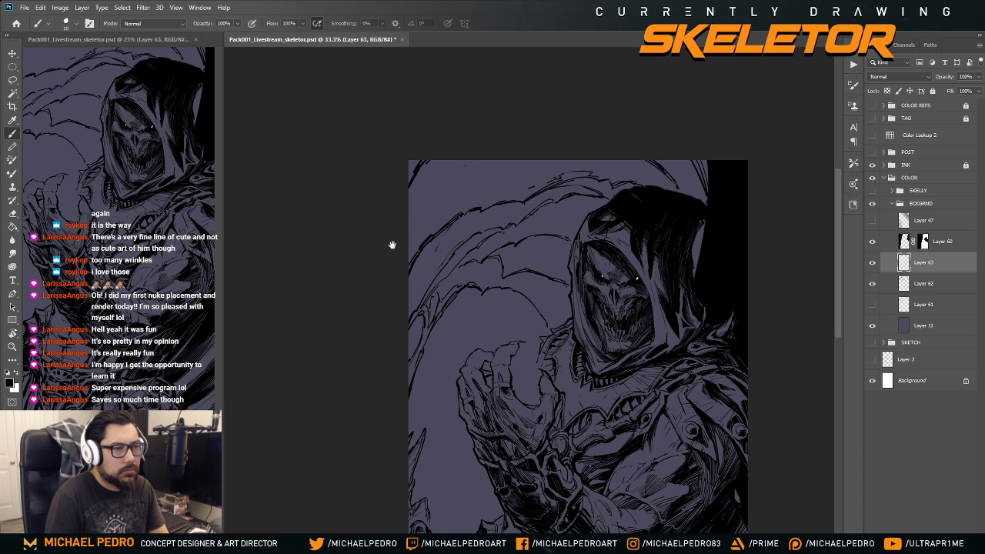
left_click_drag(391, 245, 384, 158)
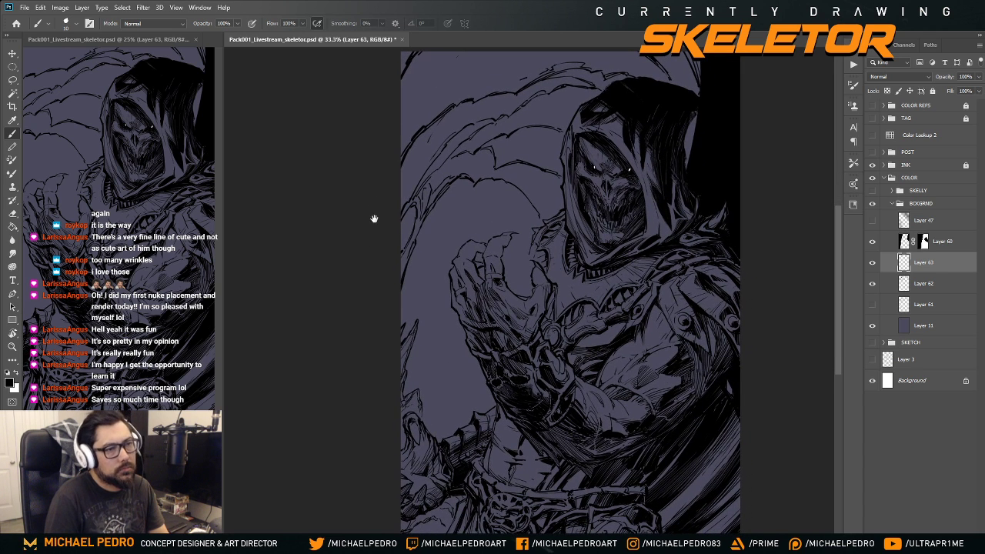
left_click_drag(380, 165, 379, 261)
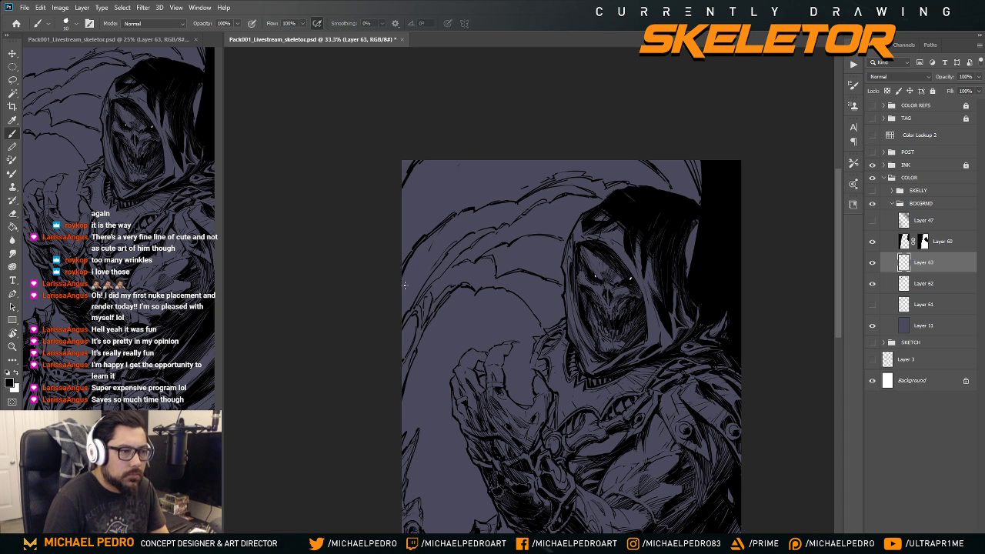
left_click_drag(390, 260, 384, 281)
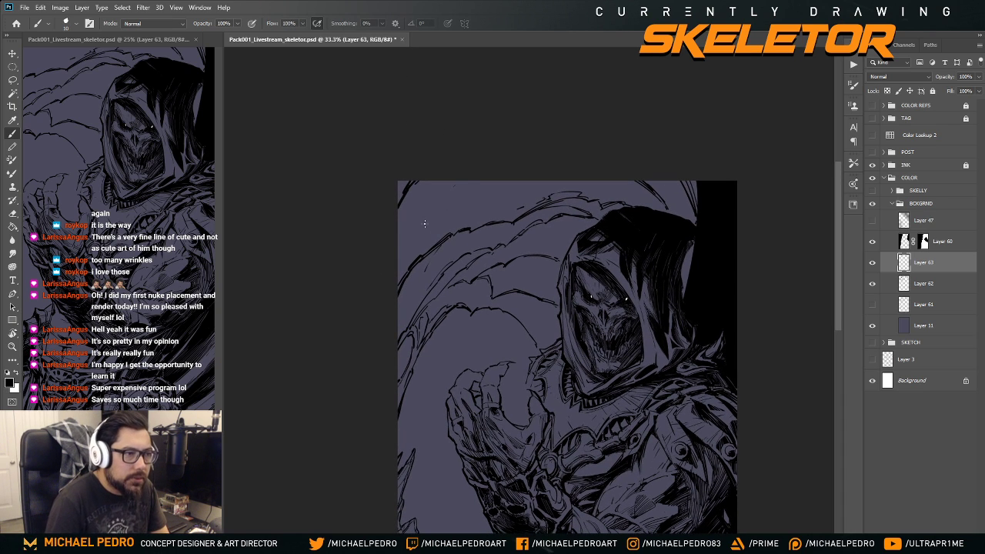
- Hatch shading strokes between the outer background arcs beside the raised hand, and return the mirrored artwork to its original orientation
mouse_move(471, 211)
left_mouse_down()
mouse_move(524, 267)
mouse_move(544, 107)
left_mouse_up()
mouse_move(485, 270)
left_mouse_down()
mouse_move(488, 235)
mouse_move(480, 310)
mouse_move(474, 296)
left_mouse_up()
left_click_drag(478, 203, 493, 277)
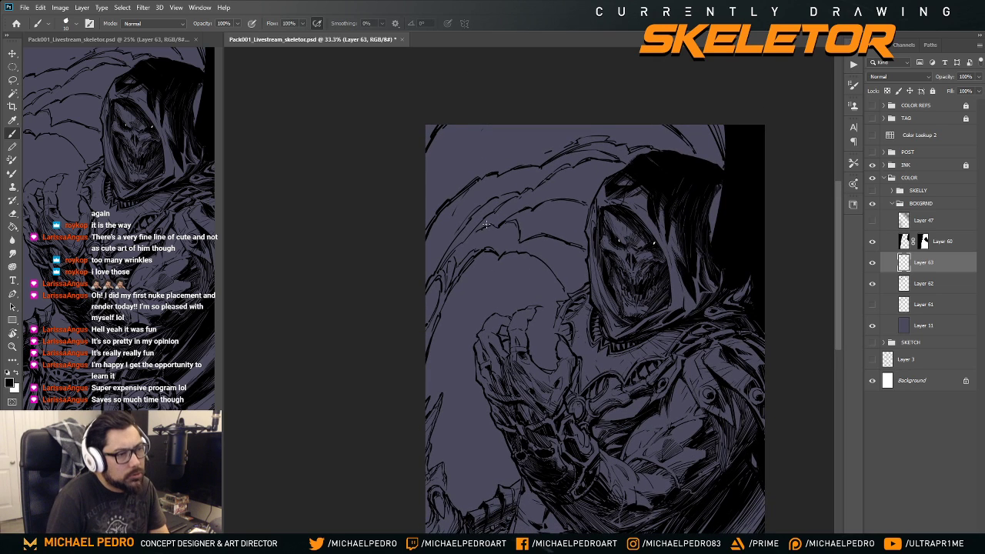
left_click_drag(493, 221, 510, 211)
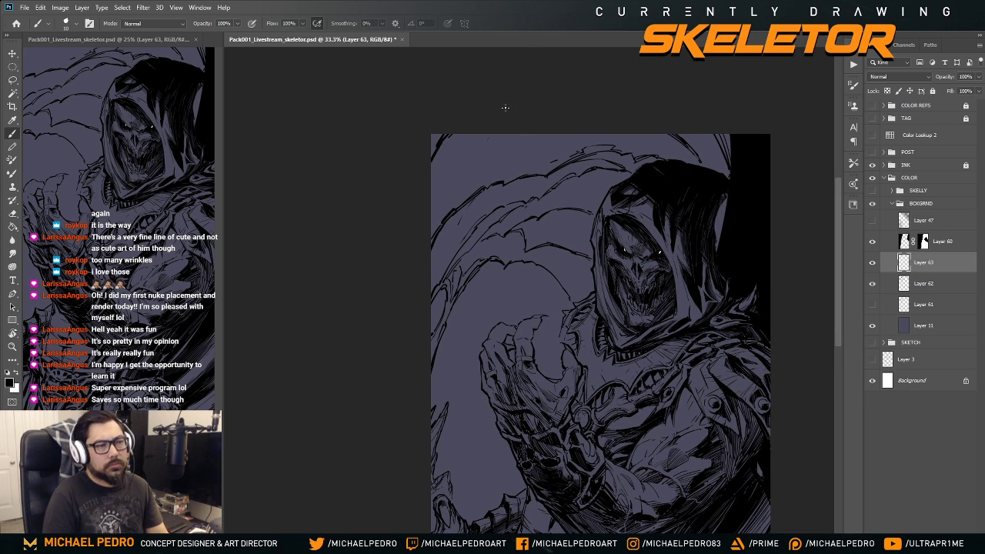
left_click_drag(508, 216, 548, 288)
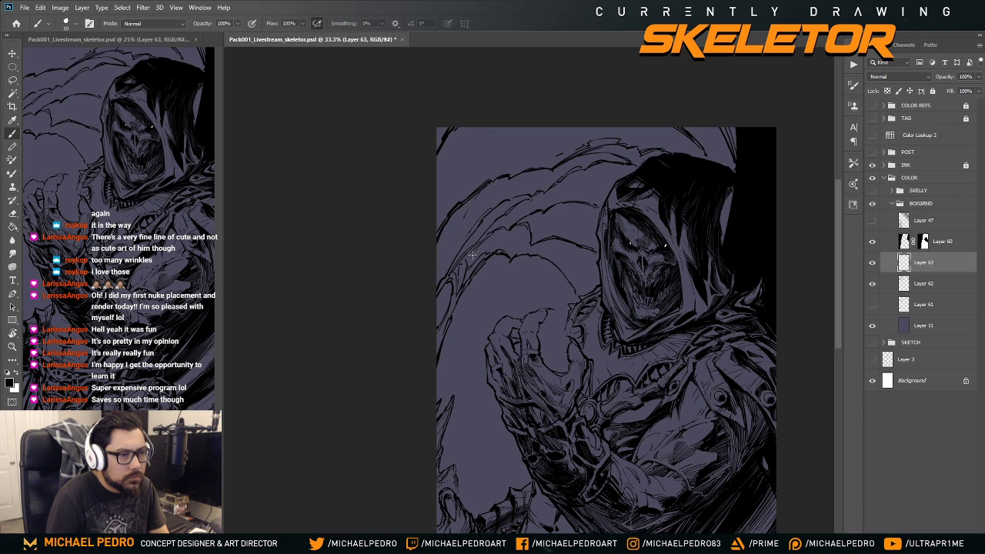
key("ctrl+space")
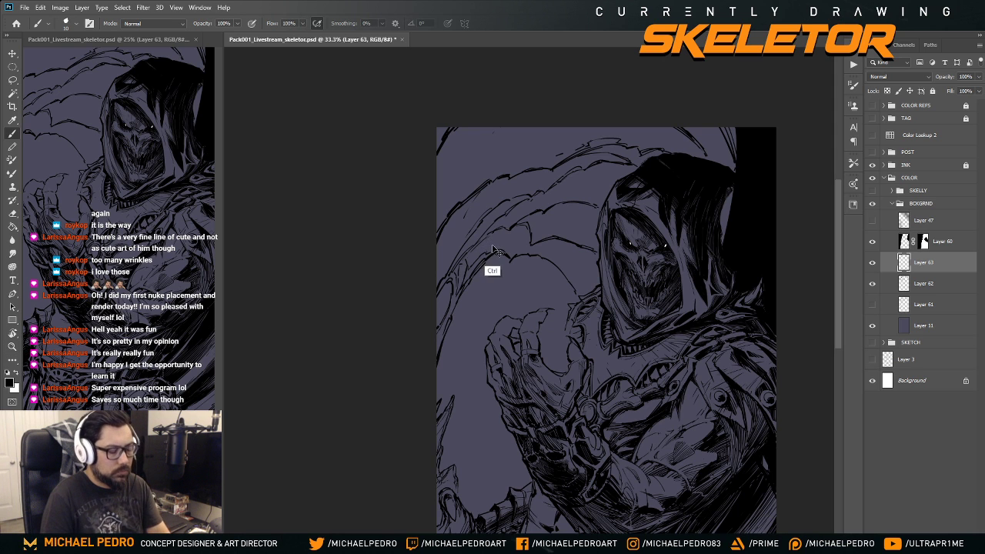
key("h")
left_click_drag(619, 251, 395, 254)
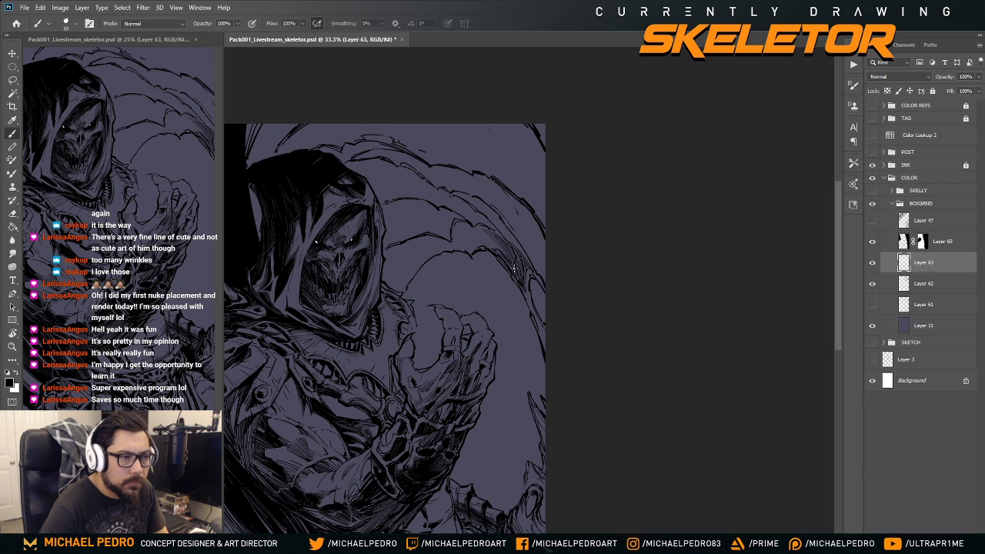
mouse_move(514, 268)
left_mouse_down()
mouse_move(541, 241)
mouse_move(545, 266)
left_mouse_up()
mouse_move(540, 232)
left_mouse_down()
mouse_move(549, 291)
mouse_move(538, 262)
mouse_move(554, 306)
left_mouse_up()
mouse_move(539, 260)
left_mouse_down()
mouse_move(555, 308)
mouse_move(552, 289)
left_mouse_up()
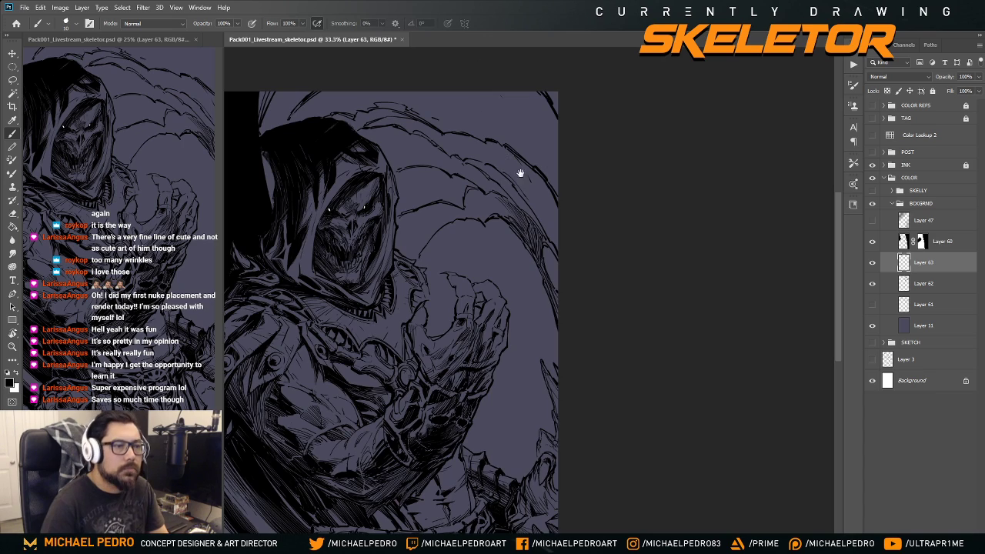
scroll(521, 170, "up", 2)
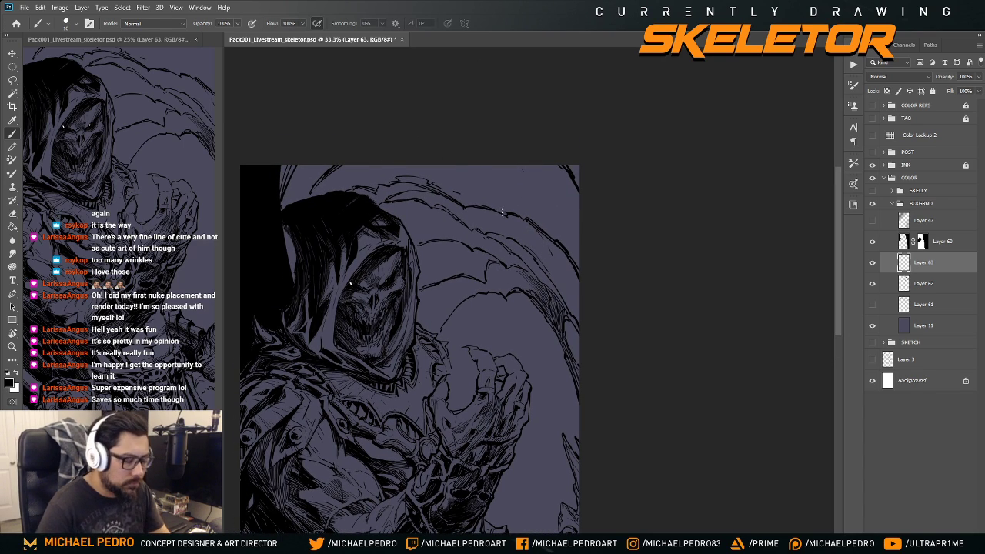
- Rotate the canvas and hatch the band between the inner background arcs, from the hood across above the raised hand
key("r")
mouse_move(501, 275)
left_mouse_down()
mouse_move(516, 205)
mouse_move(511, 259)
mouse_move(538, 296)
left_mouse_up()
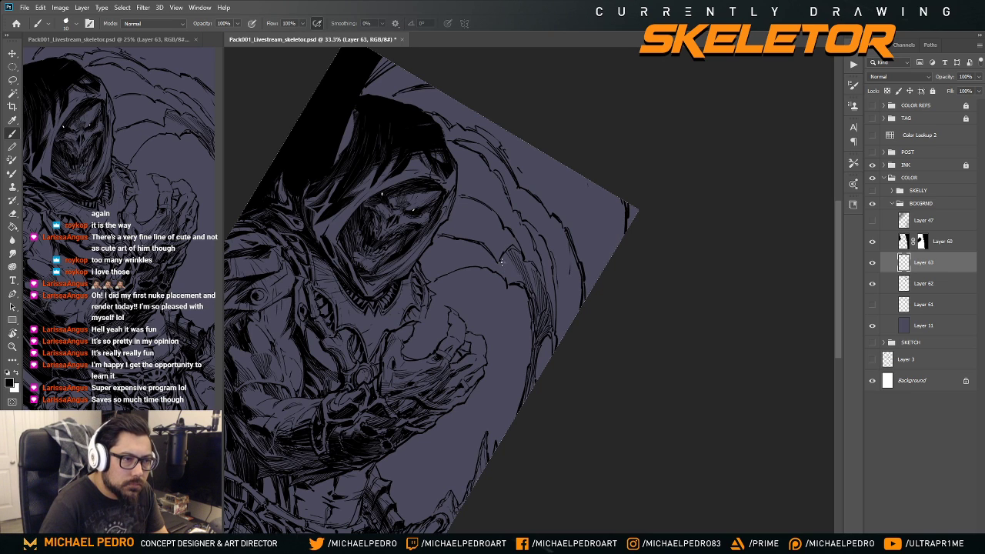
mouse_move(502, 254)
left_mouse_down()
mouse_move(517, 279)
mouse_move(534, 286)
mouse_move(537, 277)
left_mouse_up()
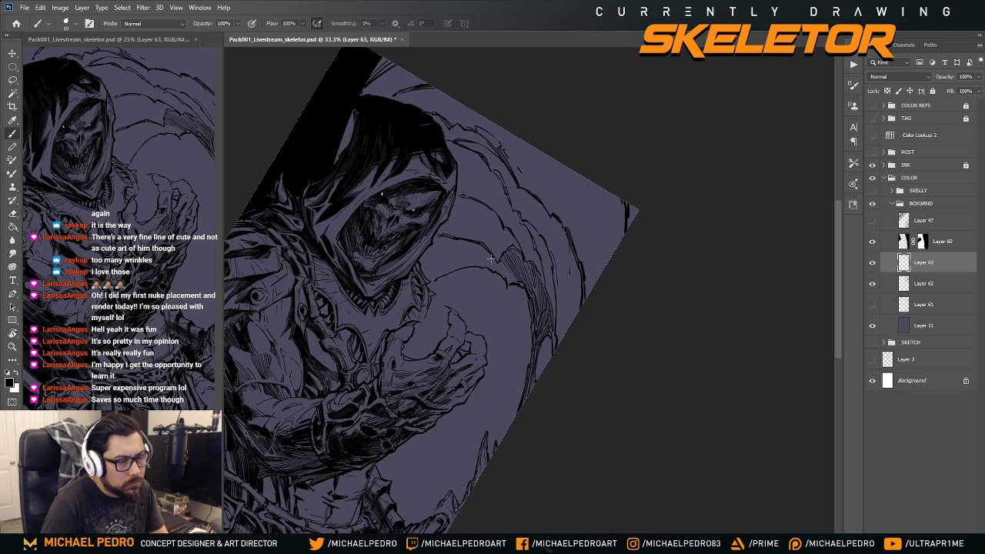
mouse_move(494, 257)
left_mouse_down()
mouse_move(508, 285)
mouse_move(518, 283)
left_mouse_up()
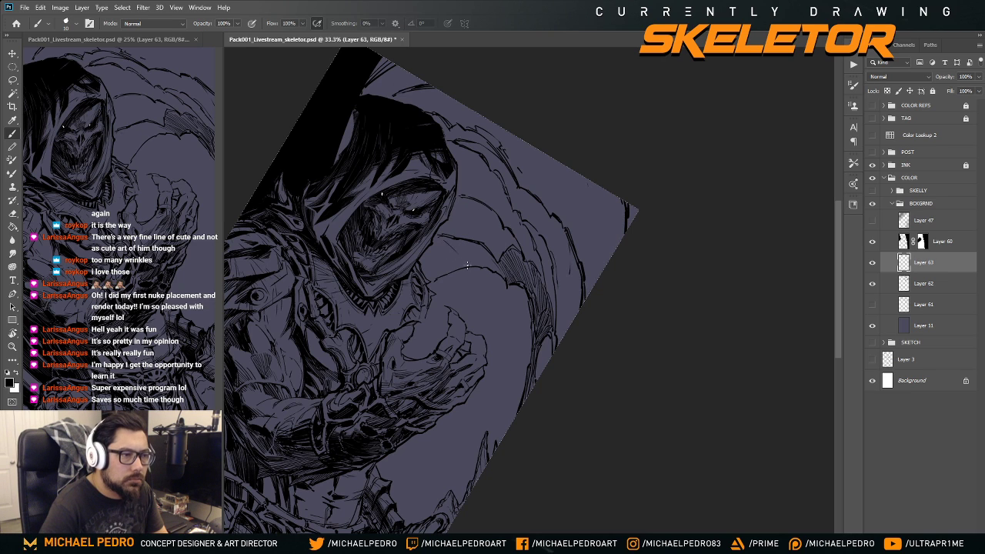
mouse_move(460, 242)
left_mouse_down()
mouse_move(471, 265)
mouse_move(488, 270)
left_mouse_up()
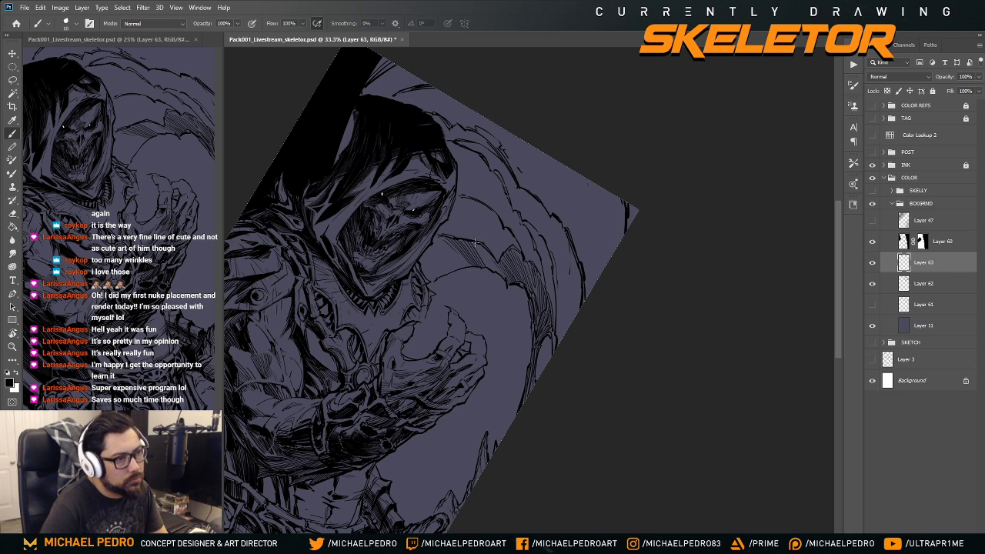
left_click_drag(472, 238, 490, 270)
left_click_drag(481, 245, 488, 264)
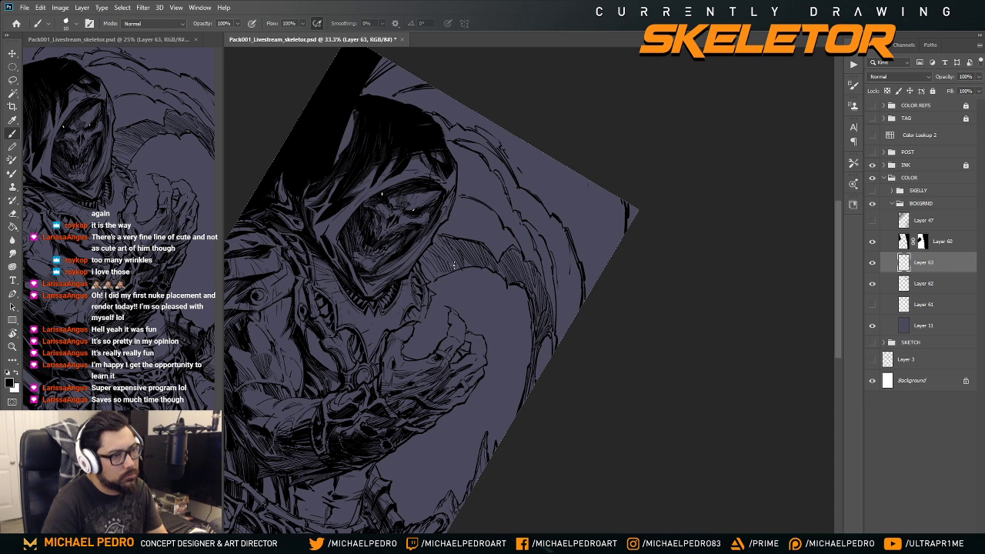
- Straighten the canvas and show Layer 47 and the SKELLY and POST groups to bring back the full-colour artwork
key("r")
left_click_drag(636, 246, 643, 197)
key("b")
key("ctrl+minus")
key("ctrl+minus")
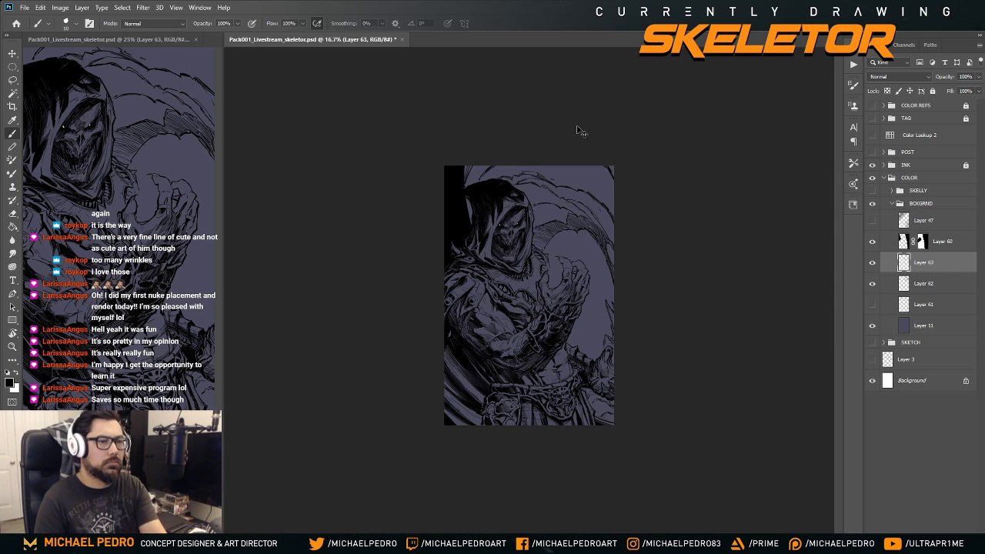
key("ctrl+plus")
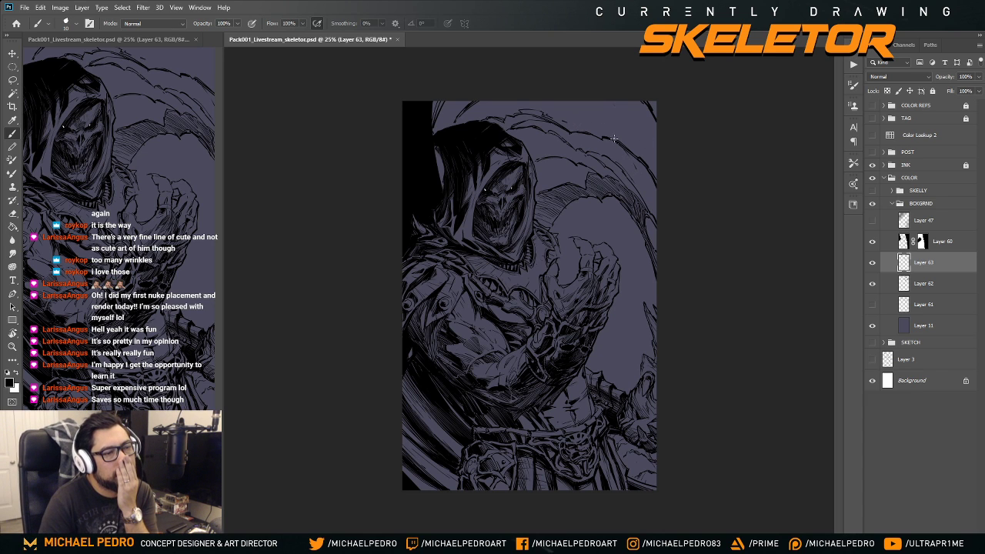
left_click(873, 220)
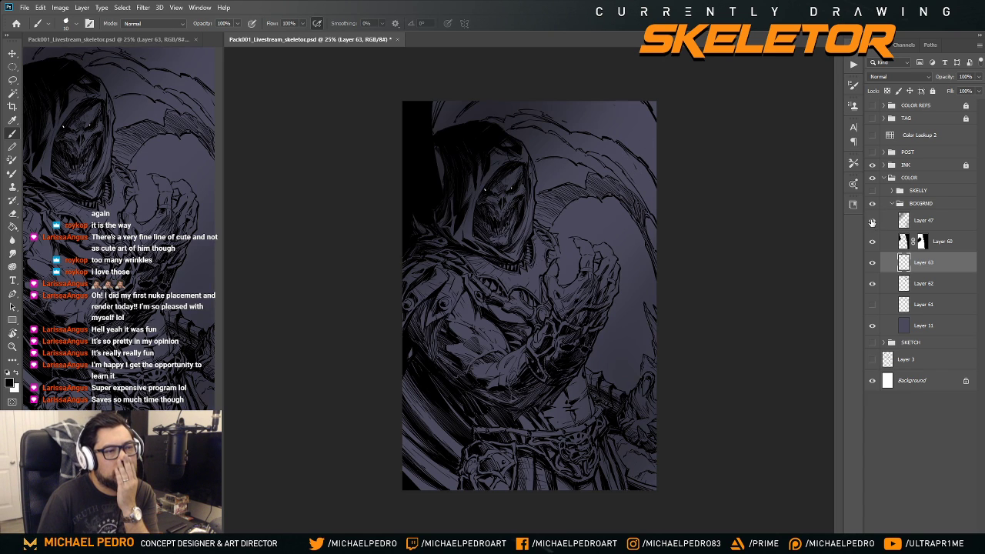
left_click(872, 191)
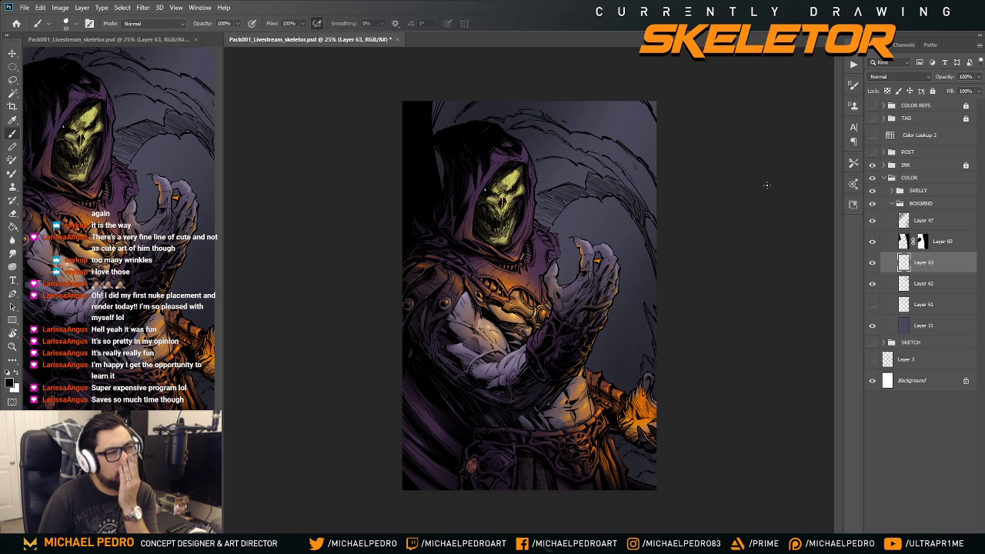
left_click(872, 152)
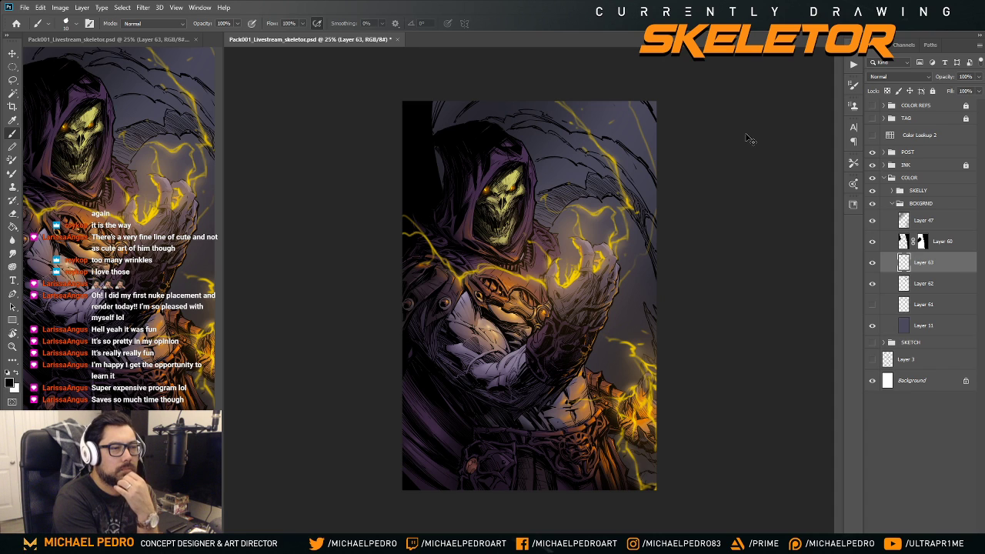
- Flip the artwork horizontally and compare the background with Layer 63's hatching hidden and shown
key("ctrl+shift+h")
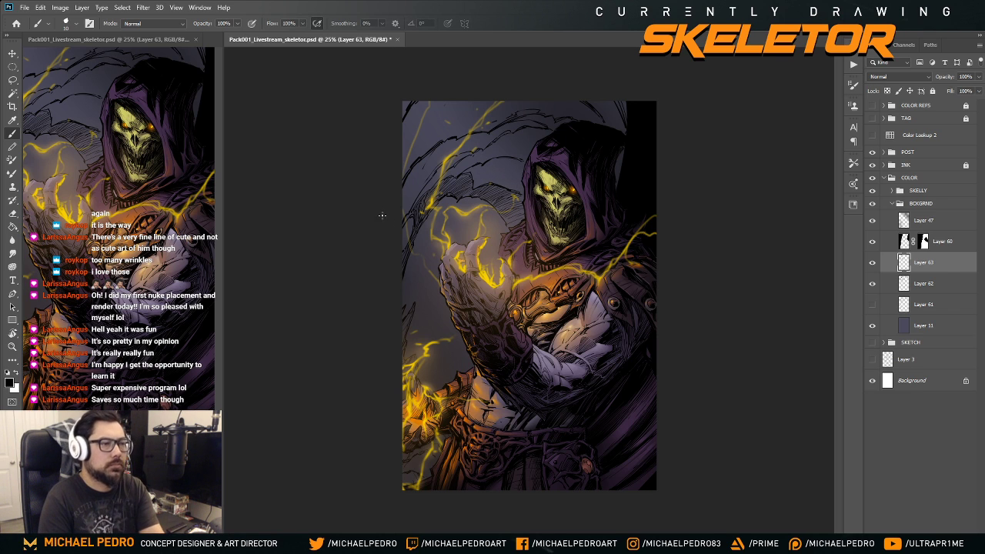
key("ctrl+minus")
key("ctrl+plus")
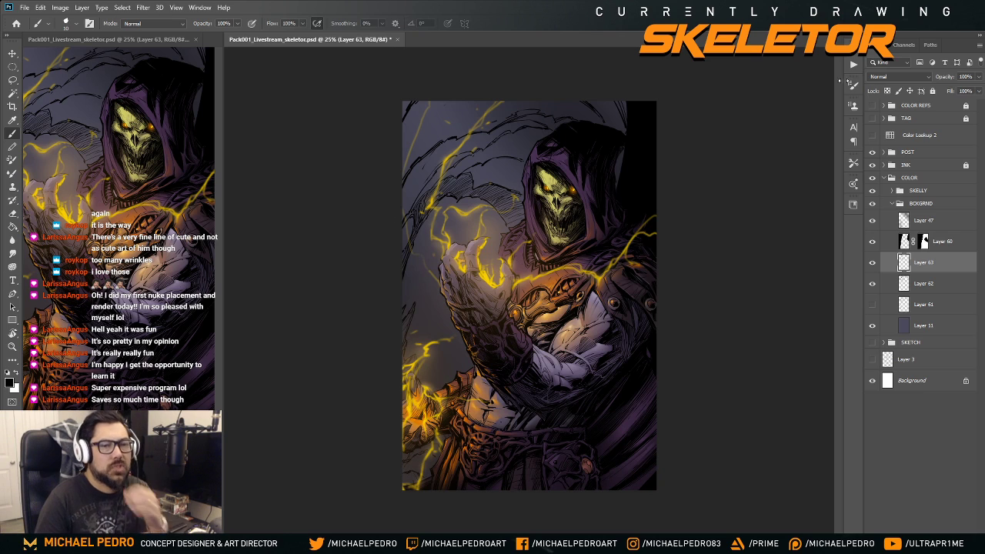
left_click(873, 263)
left_click(874, 264)
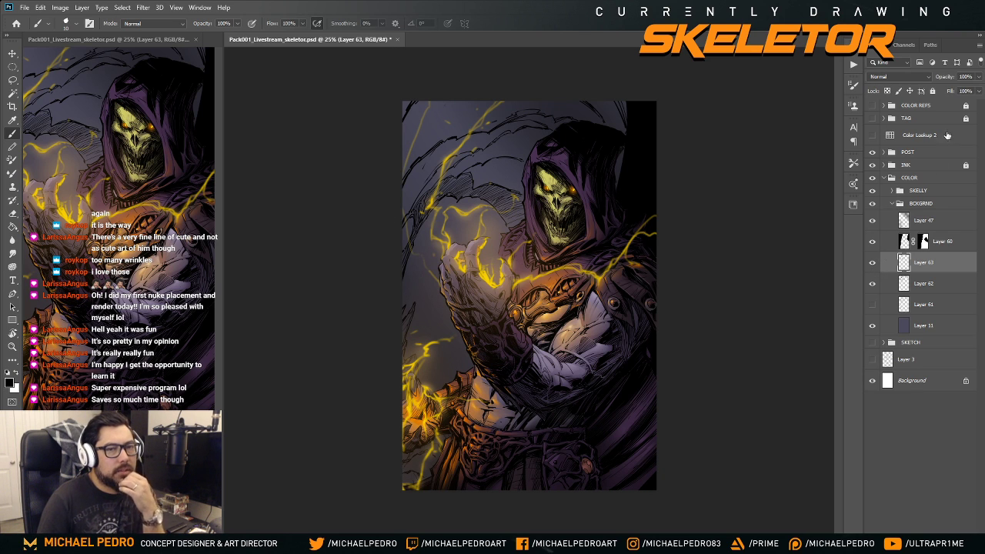
- Try an opacity of 49% on Layer 63 and 50% on Layer 62, restoring Layer 62 to 100%
left_click(979, 77)
left_click_drag(977, 90, 954, 91)
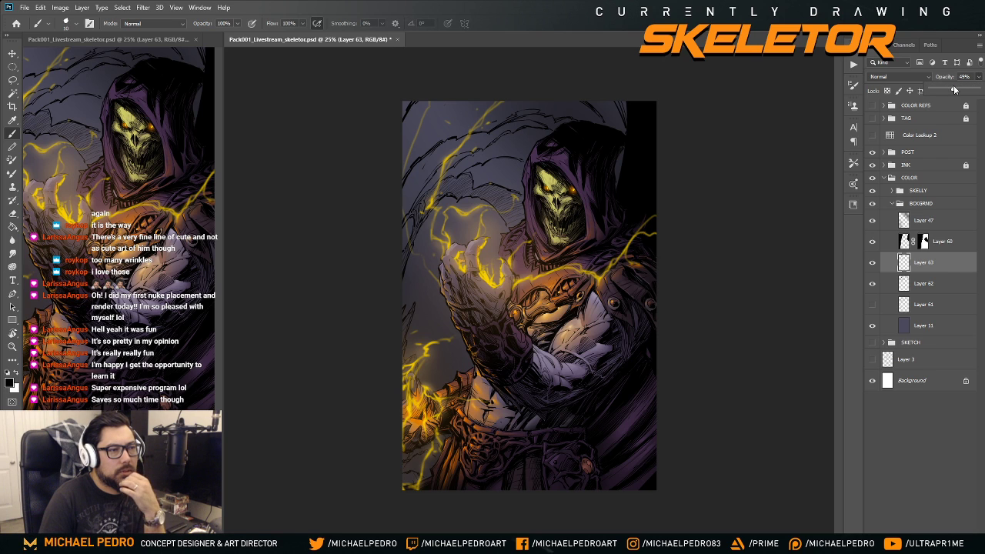
left_click(935, 287)
left_click(978, 77)
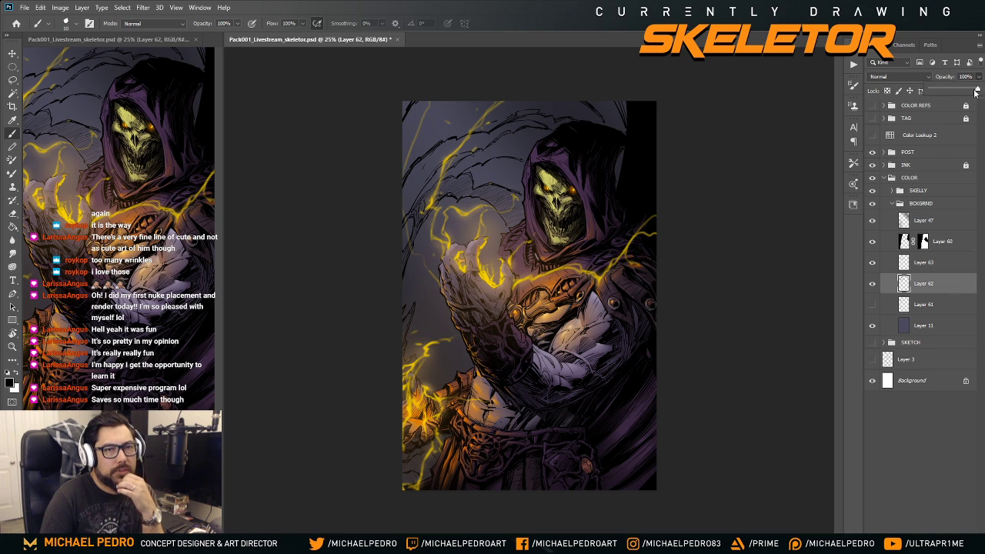
left_click_drag(977, 90, 954, 90)
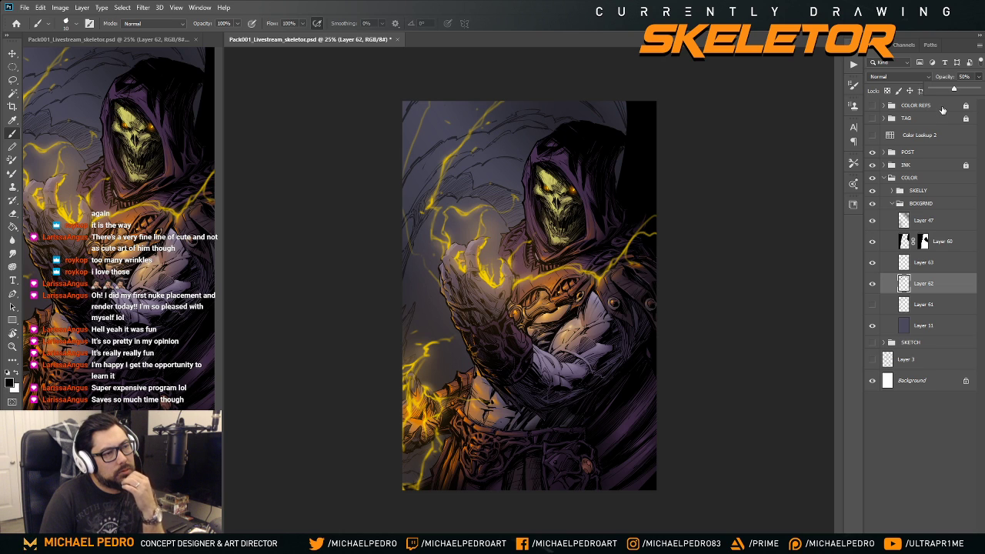
left_click_drag(954, 90, 978, 90)
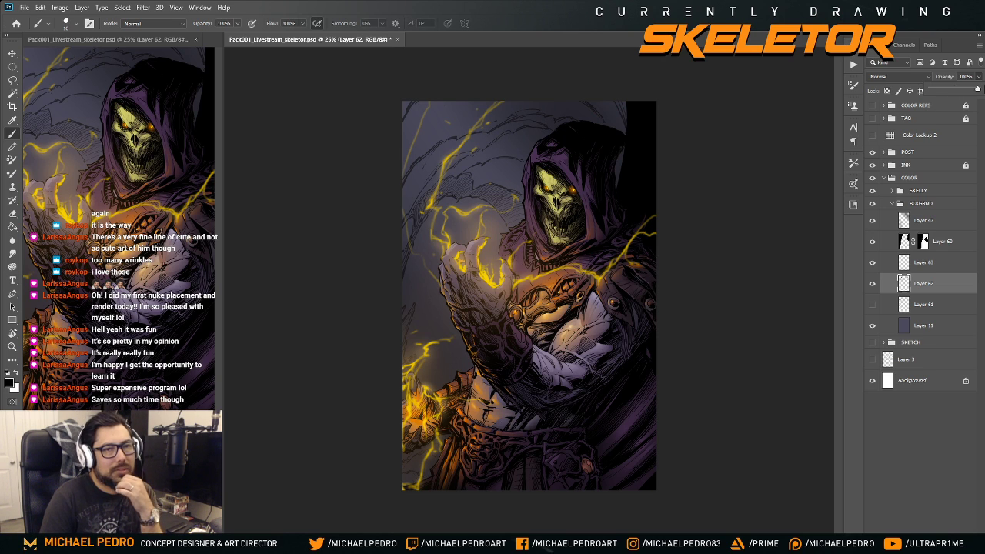
- Merge Layer 63 down into Layer 62, and compare the line art with Layer 11's background fill hidden and shown
left_click(935, 265)
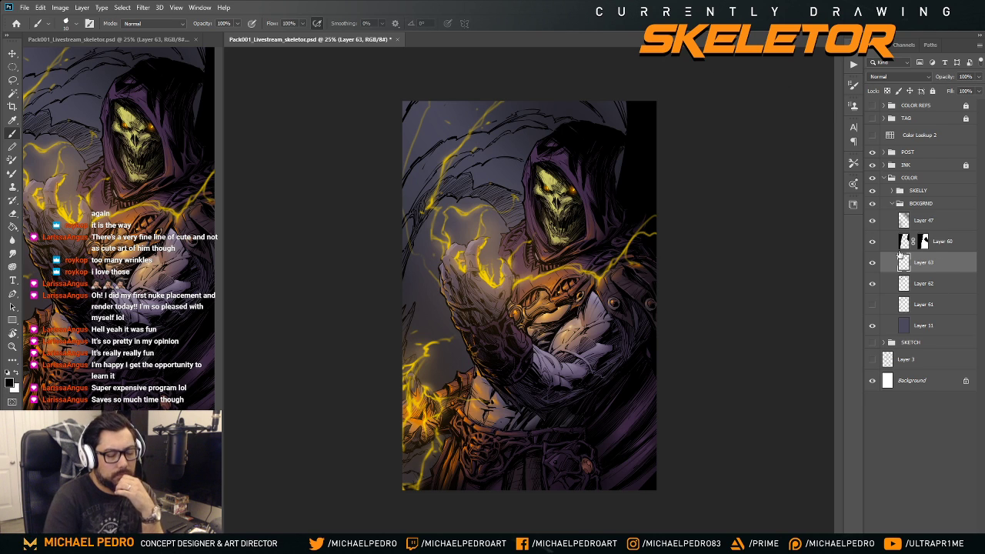
key("ctrl+e")
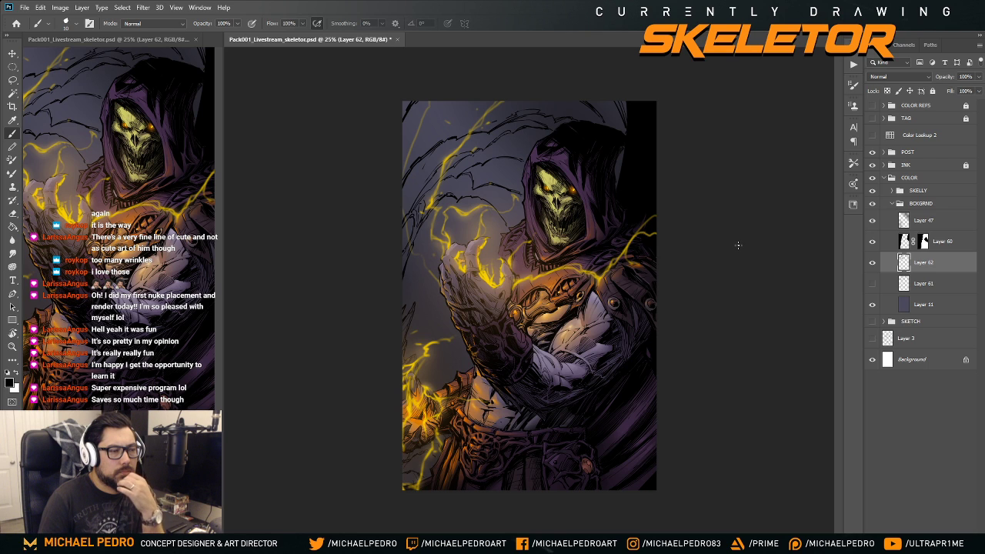
left_click(911, 306)
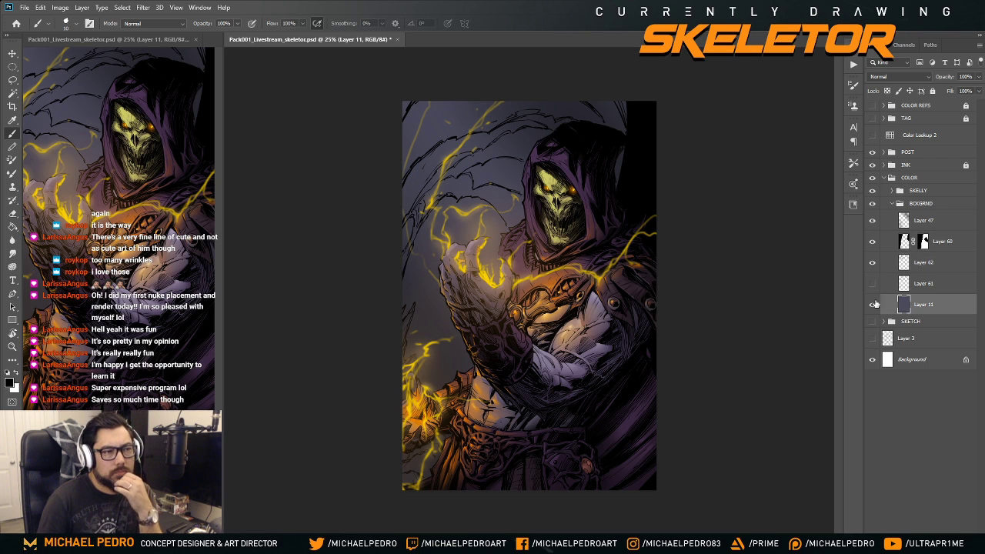
left_click(873, 306)
left_click(873, 306)
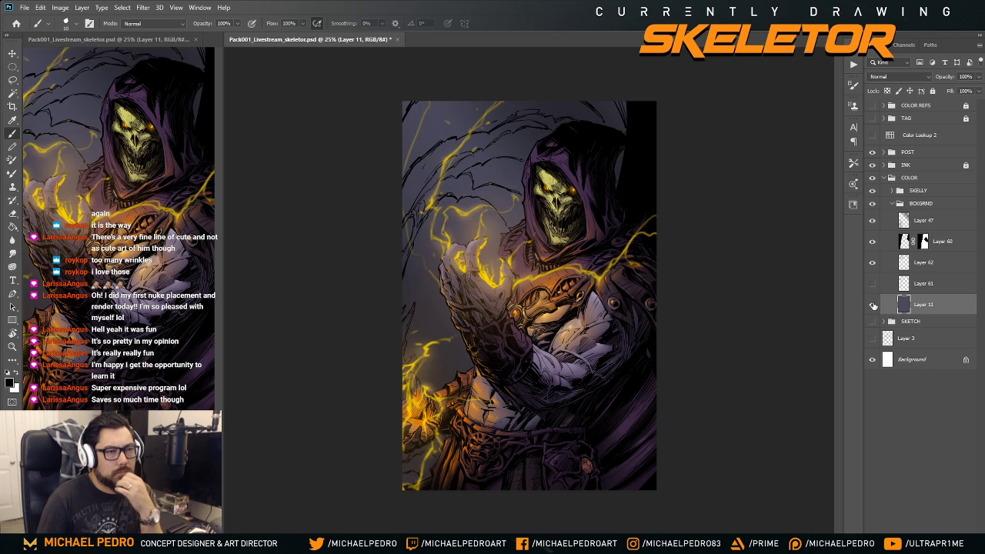
left_click(873, 307)
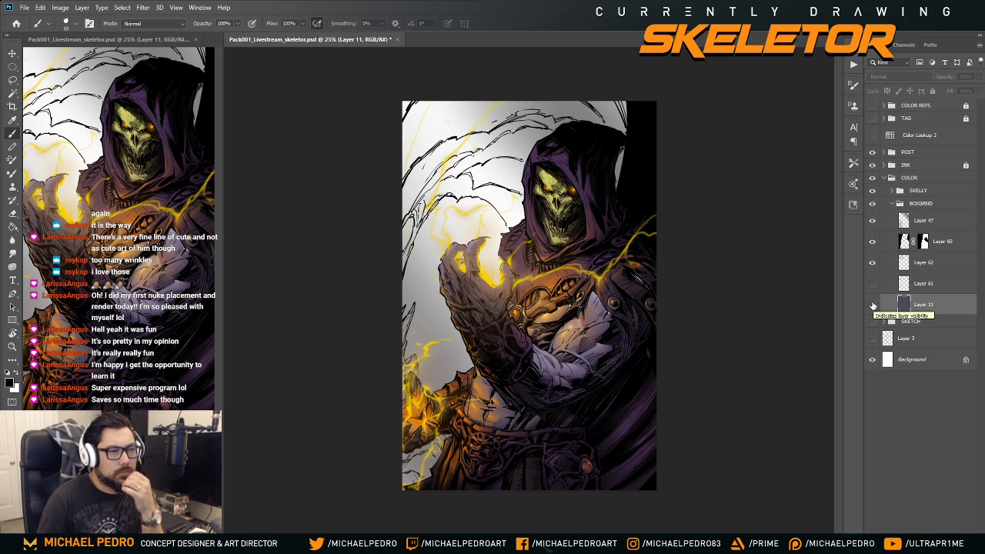
left_click(873, 307)
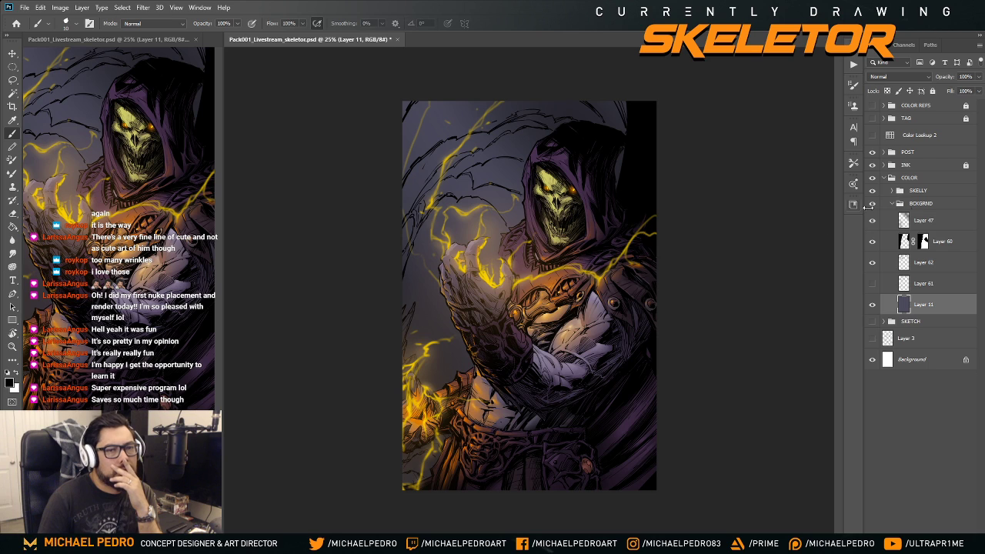
- Add a new empty layer directly above Layer 62, and examine the background arcs around the hood and raised hand
left_click(911, 262)
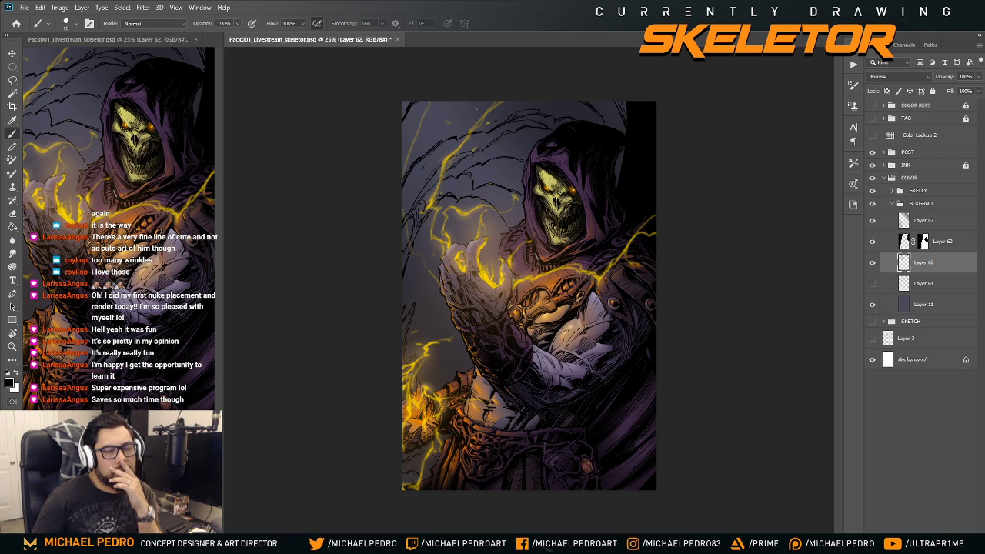
left_click(952, 513)
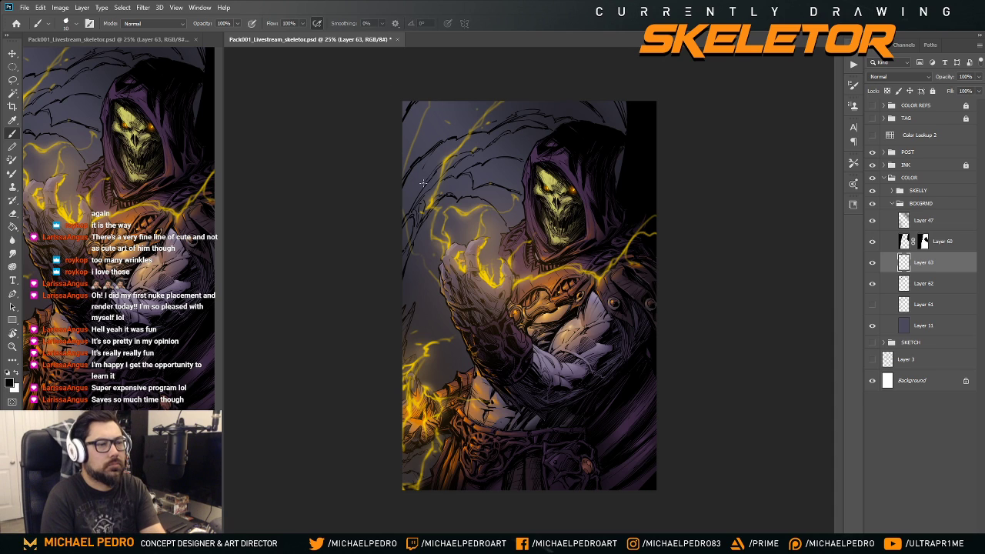
key("ctrl+plus")
mouse_move(465, 154)
left_mouse_down()
mouse_move(475, 177)
mouse_move(469, 172)
mouse_move(457, 209)
mouse_move(462, 136)
left_mouse_up()
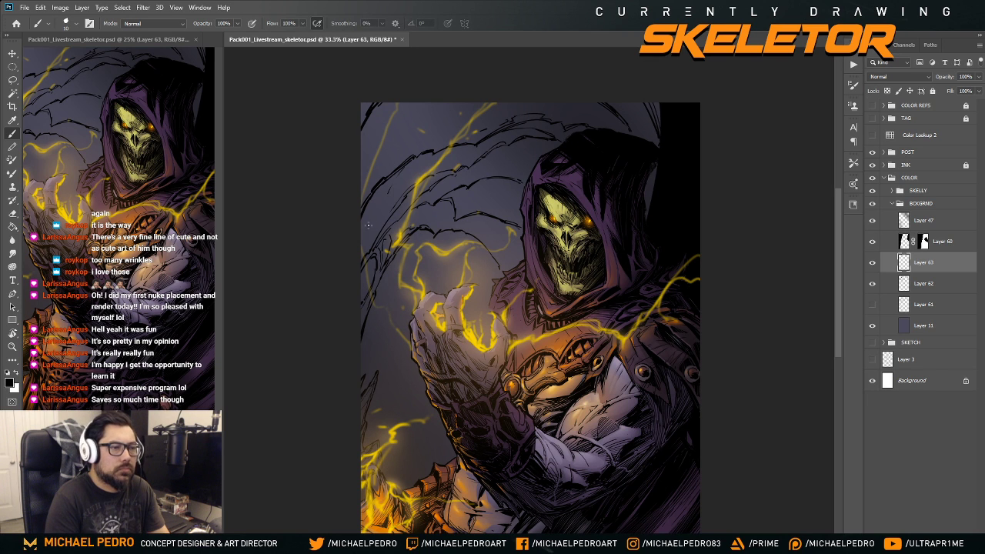
left_click_drag(341, 230, 336, 183)
mouse_move(355, 142)
left_mouse_down()
mouse_move(339, 203)
mouse_move(347, 135)
left_mouse_up()
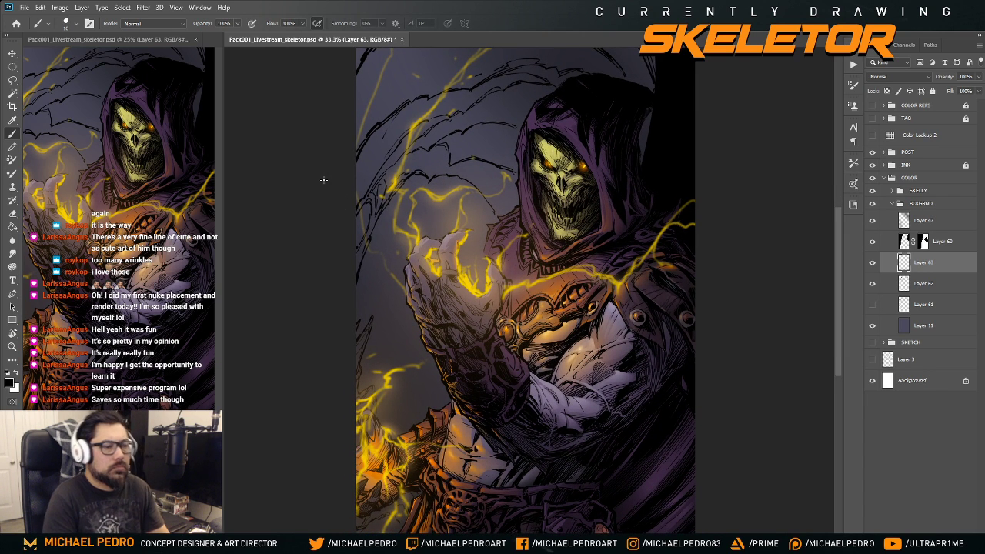
key("ctrl+minus")
key("ctrl+minus")
key("ctrl+plus")
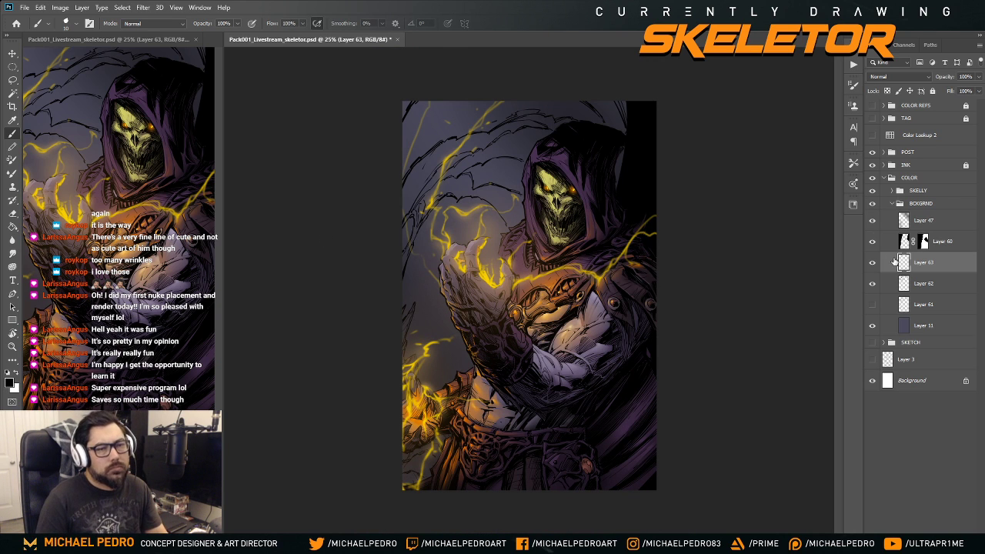
- Compare the background with Layer 62's line art hidden and shown, and check which areas Layer 60's mask covers
left_click(872, 284)
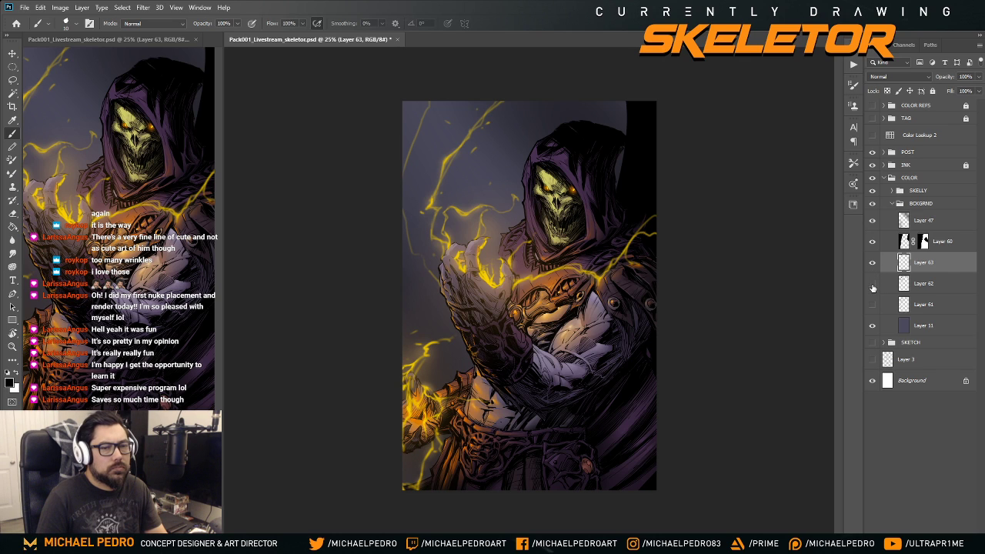
left_click(872, 285)
left_click(873, 285)
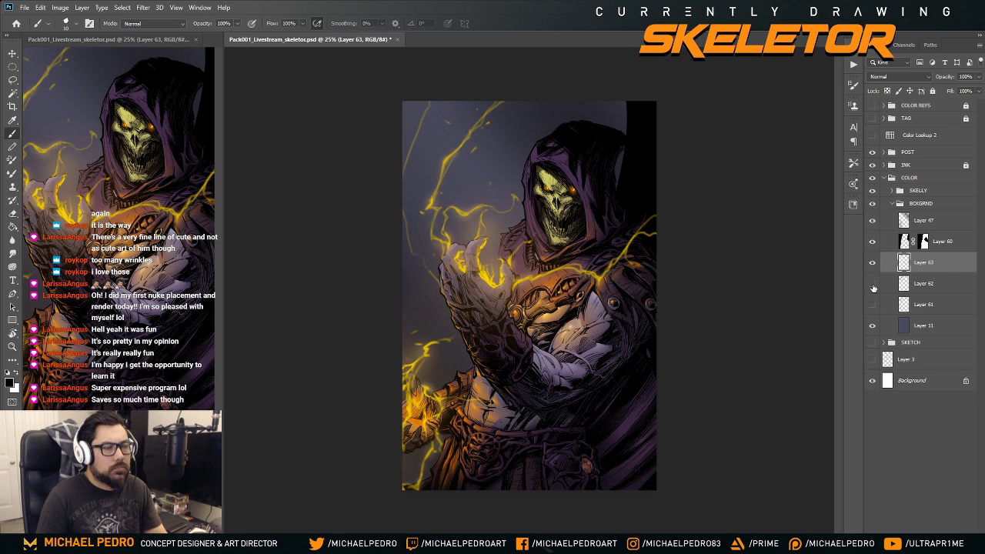
left_click(872, 285)
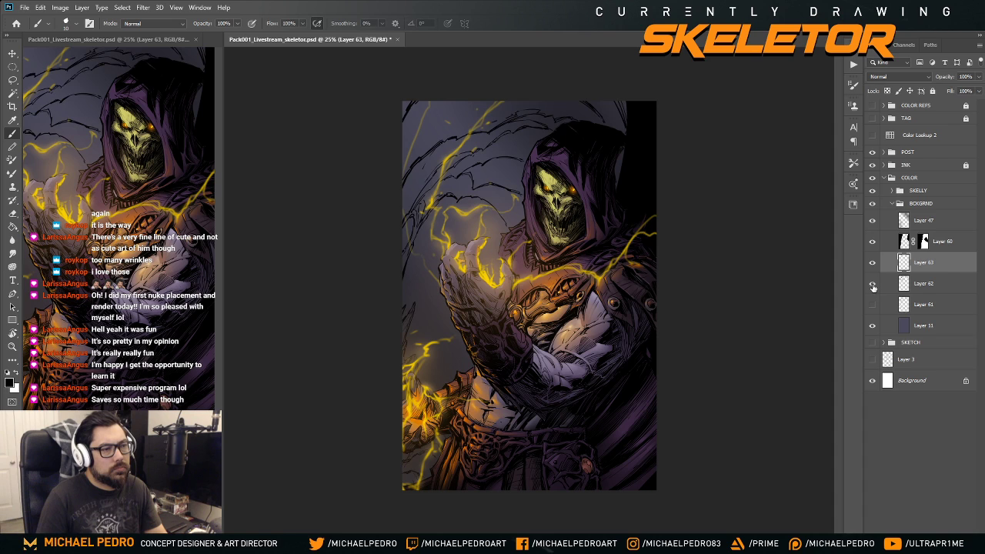
left_click(872, 285)
left_click(923, 243, "shift")
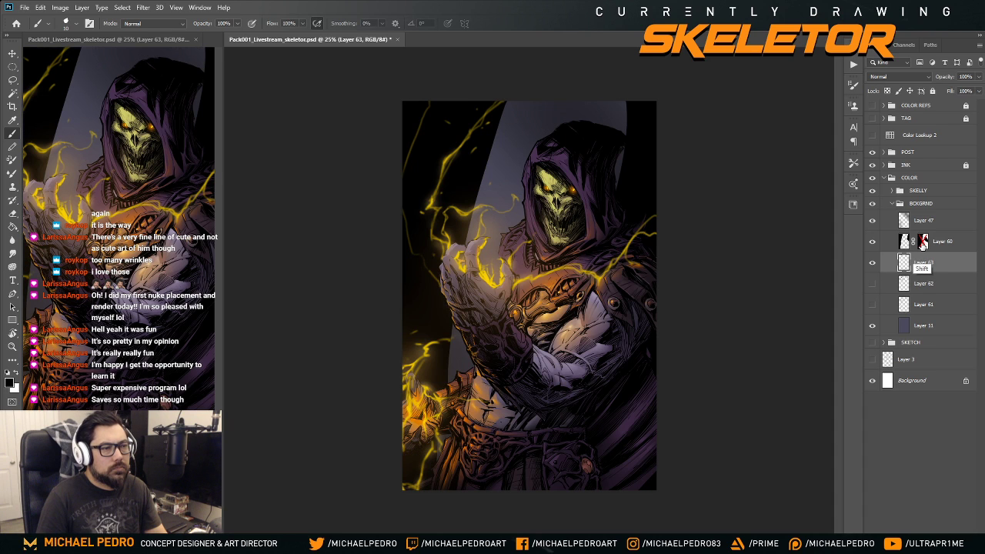
left_click(924, 243, "shift")
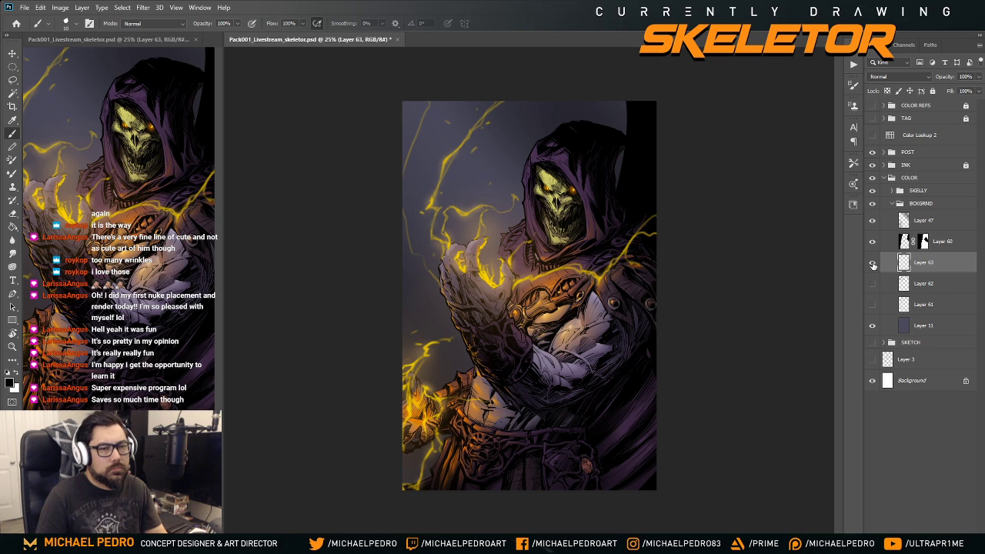
left_click(872, 263)
left_click(872, 263)
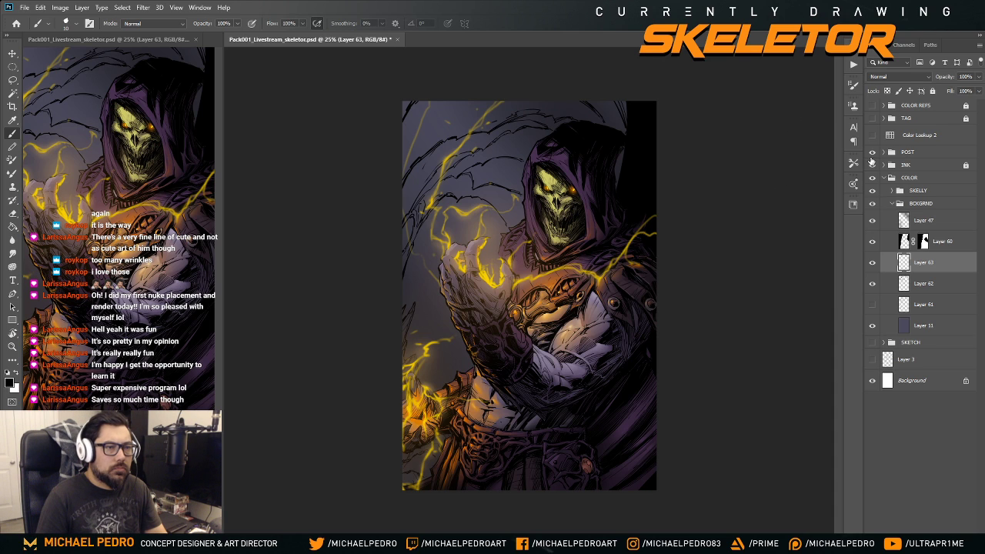
- Merge Layer 63 with Layer 62 and duplicate the merged line-art layer, keeping the original hidden
left_click(887, 284)
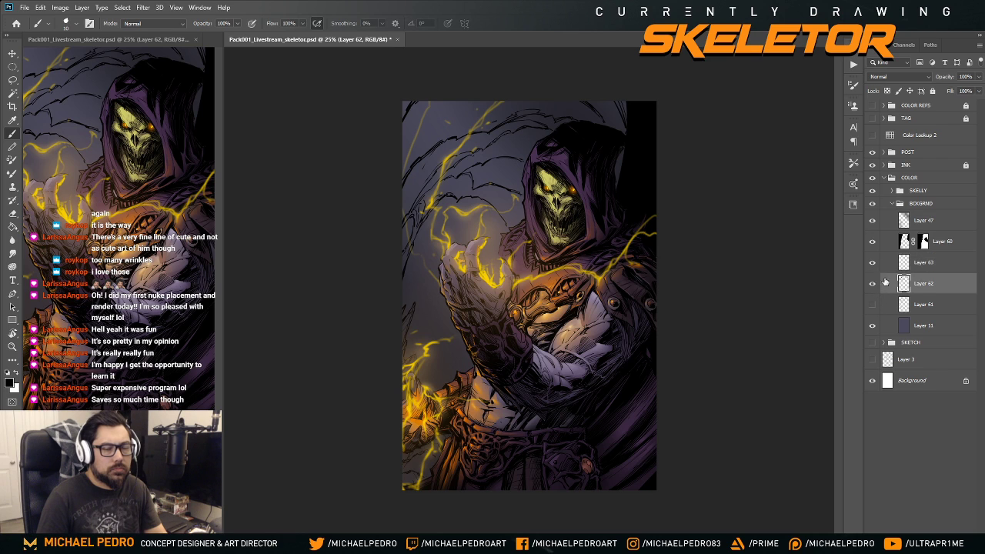
key("ctrl+e")
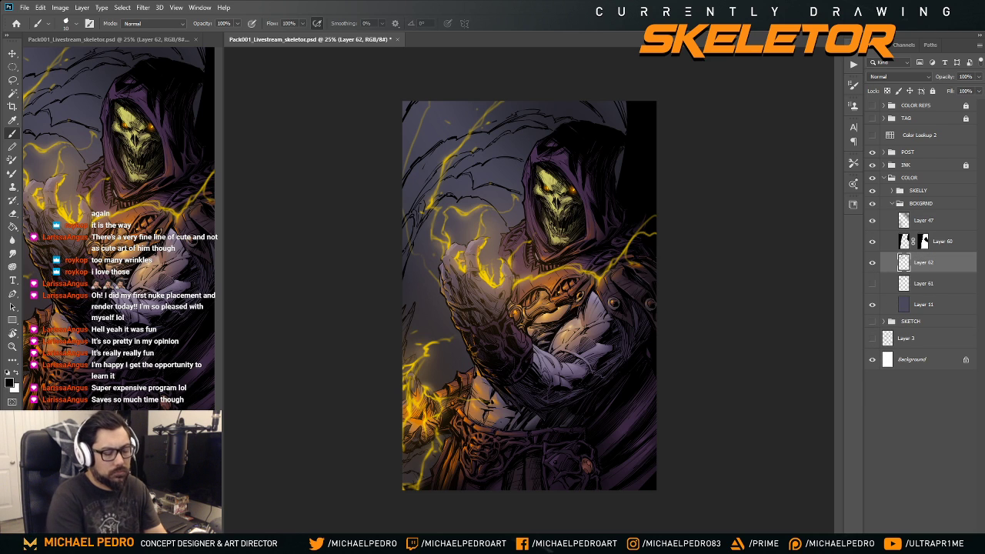
key("ctrl+j")
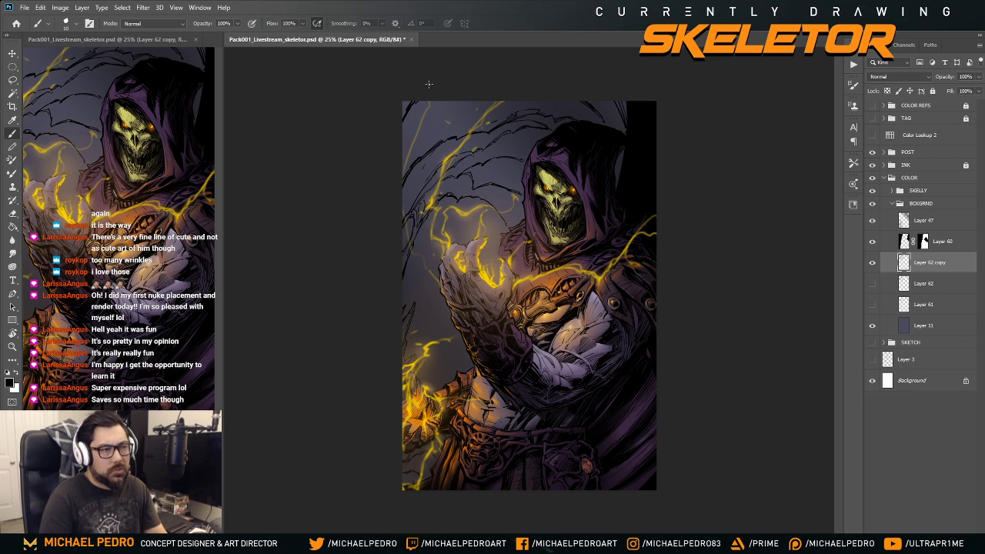
- Lasso the large background arcs around the hood and raised hand on Layer 62 copy and delete them
key("l")
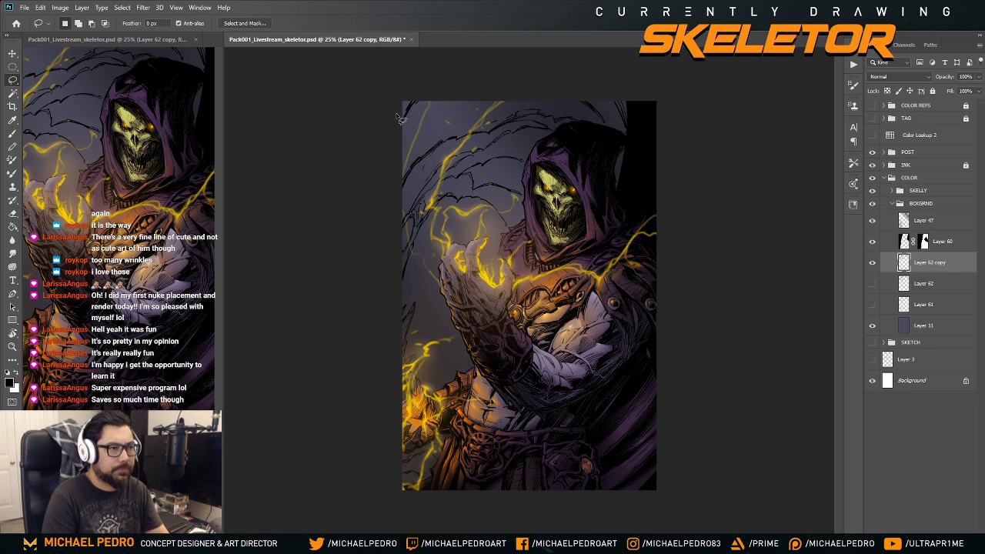
mouse_move(404, 198)
left_mouse_down()
mouse_move(440, 97)
mouse_move(389, 203)
mouse_move(421, 182)
mouse_move(424, 240)
mouse_move(497, 263)
mouse_move(662, 163)
mouse_move(474, 261)
left_mouse_up()
key("Delete")
key("ctrl+d")
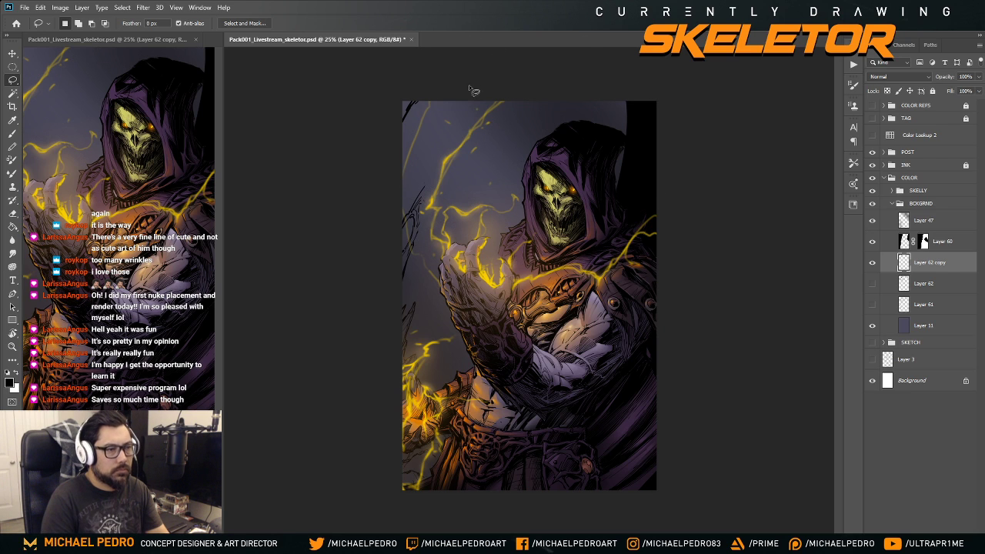
- Try inking thin jagged lines down from the canvas's upper edge with a size 15 brush, and erase their upper part
key("b")
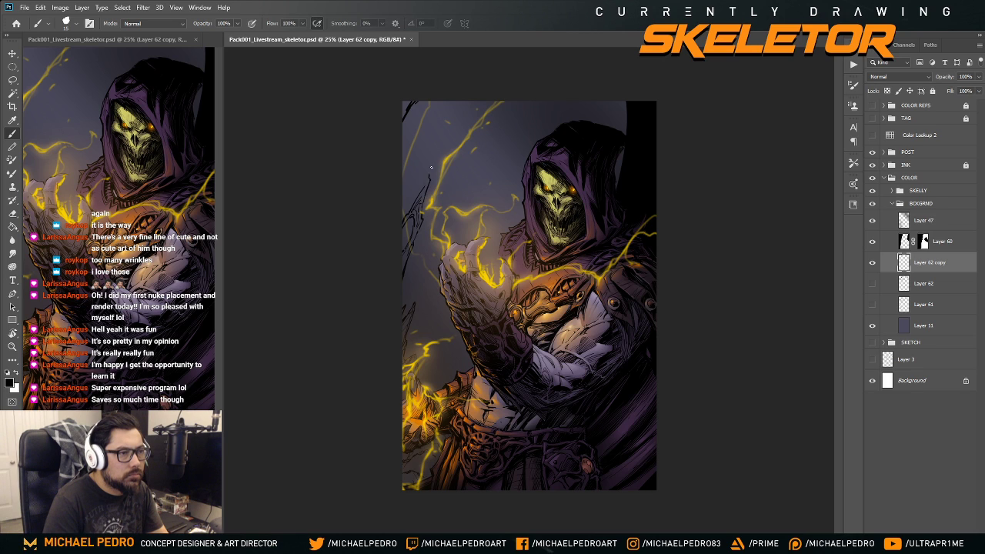
left_click_drag(451, 100, 437, 141)
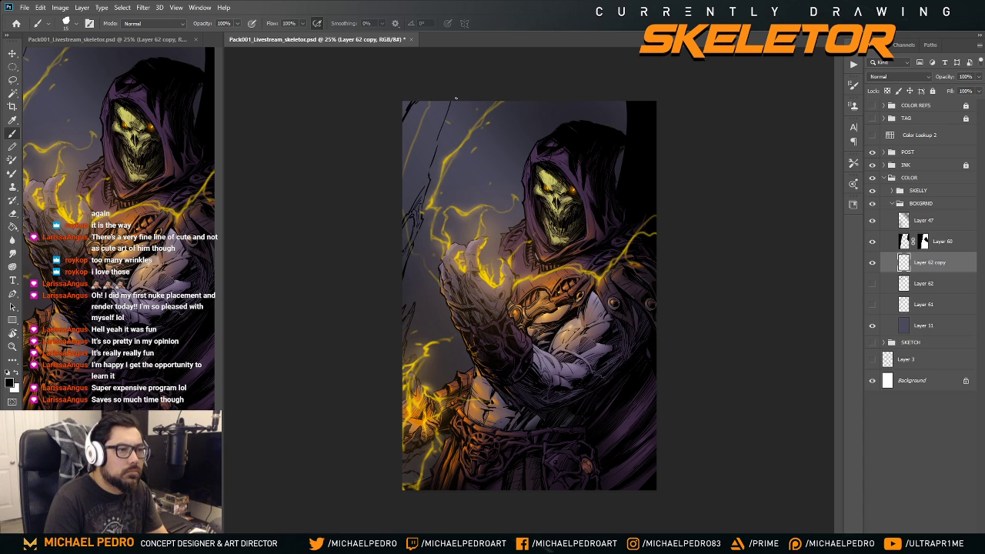
left_click_drag(455, 99, 439, 151)
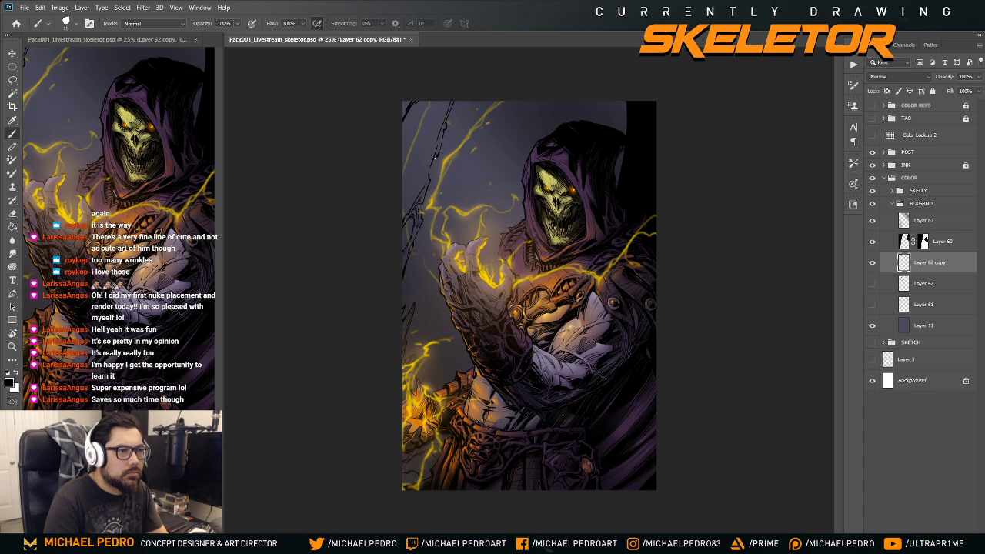
key("e")
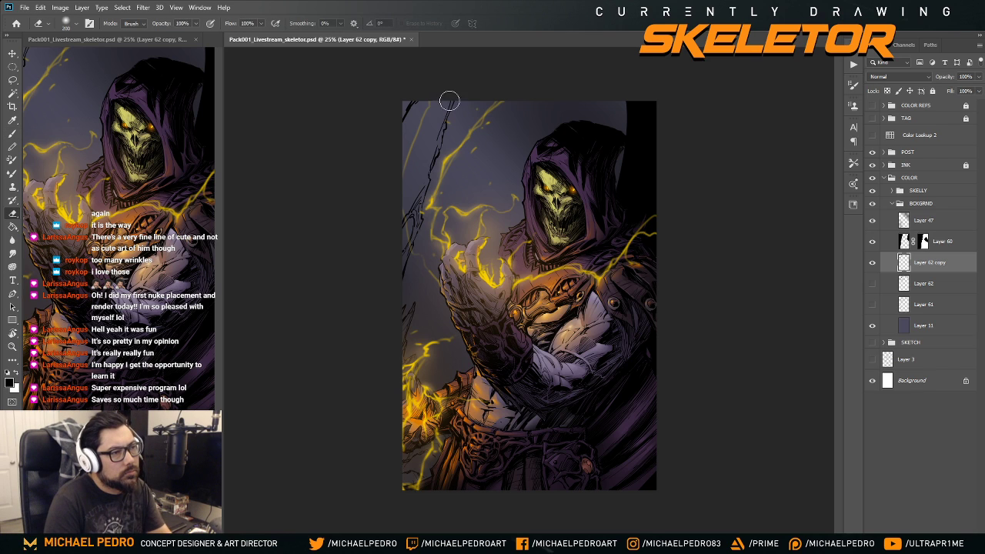
left_click_drag(449, 101, 436, 158)
- Ink new jagged branches up to the canvas's upper edge and fill the artwork's left side with twisting lines and short hatching
key("b")
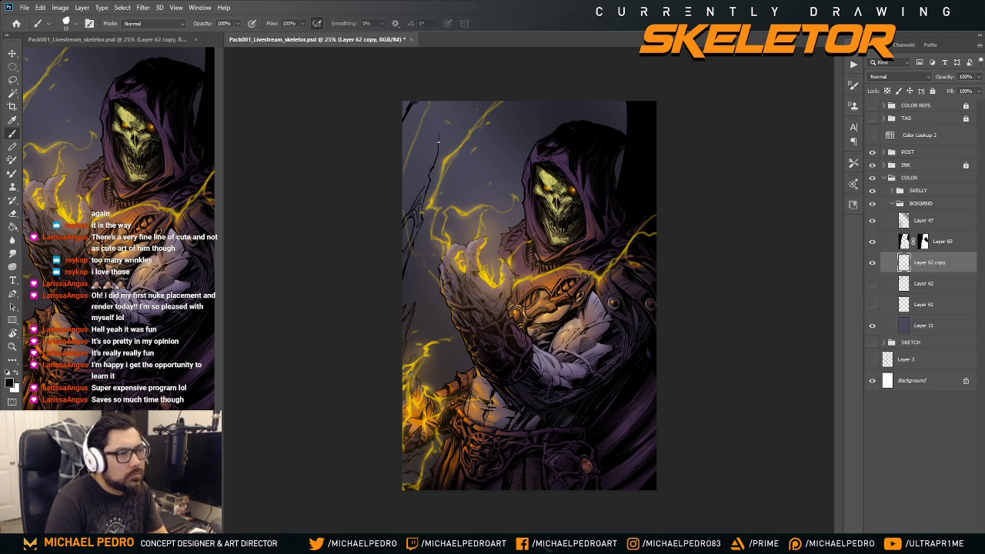
left_click_drag(438, 141, 451, 100)
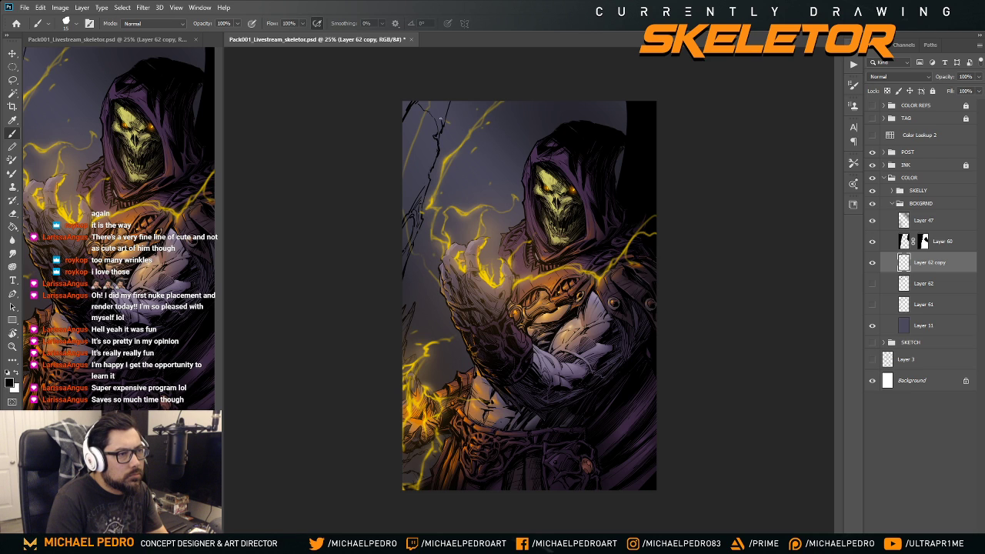
right_click(433, 110)
left_click(442, 94)
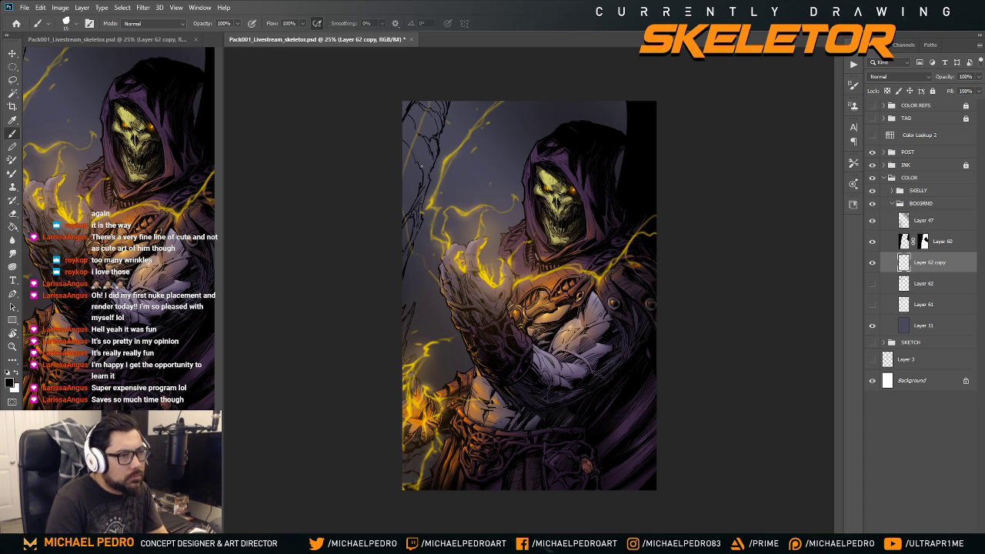
left_click_drag(424, 169, 424, 184)
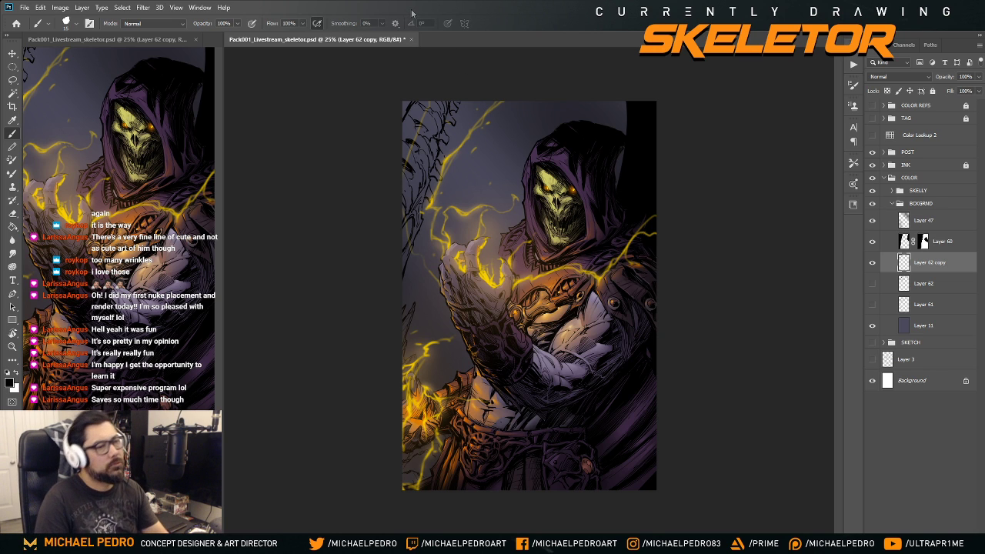
- Flip the artwork horizontally to judge the inked branches, and delete Layer 62 copy
key("ctrl+minus")
key("ctrl+plus")
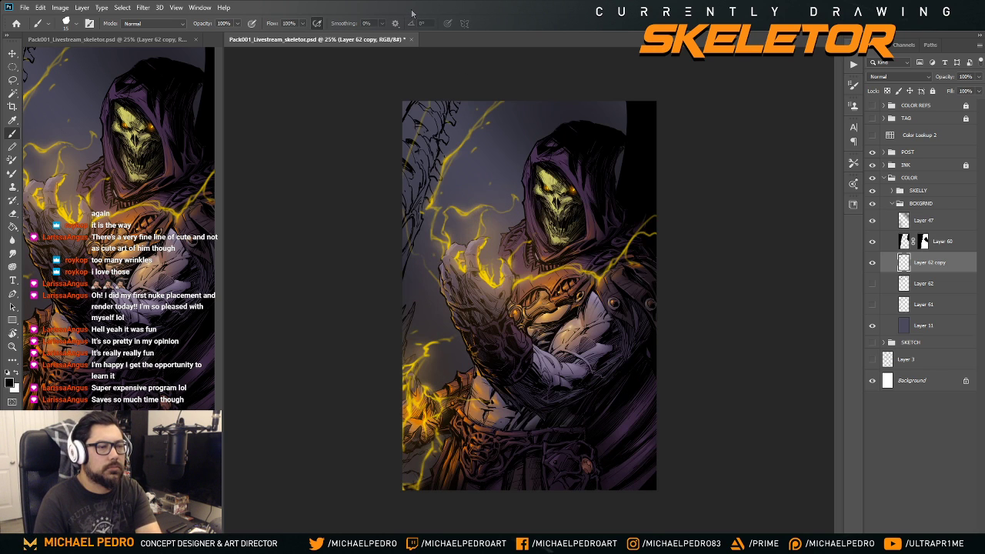
key("ctrl+shift+h")
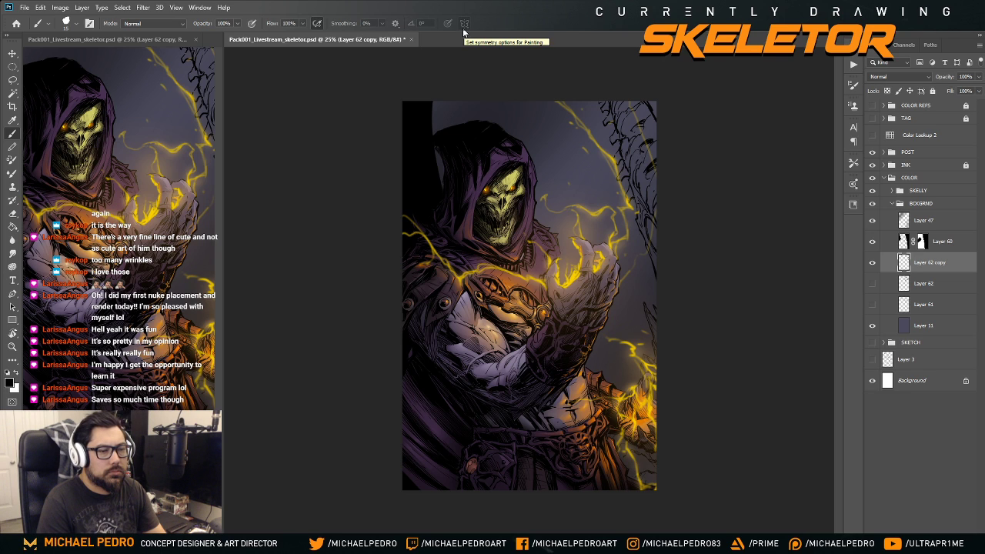
key("Delete")
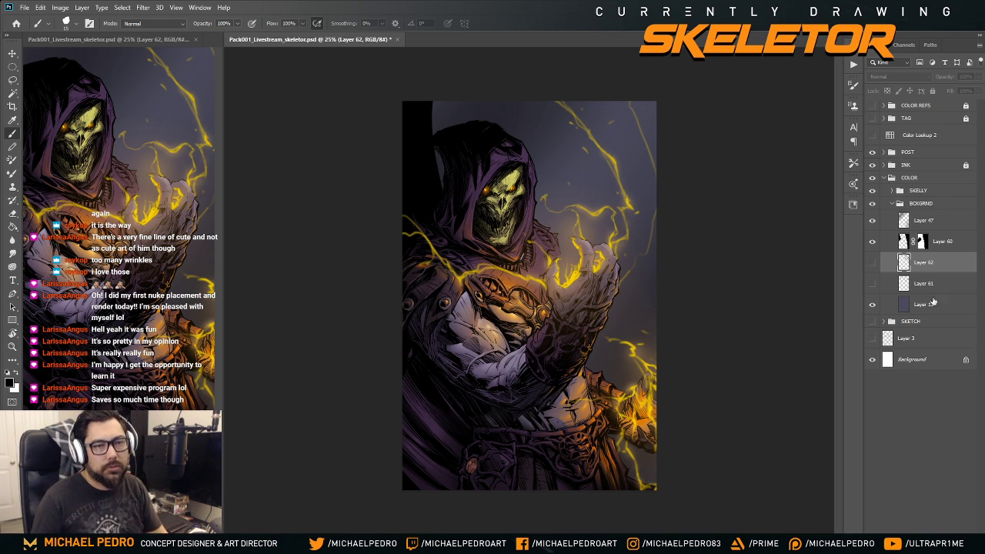
- Set up a new layer above Layer 62 with a soft brush and a slightly darkened orange sampled from the fiery glow
key("ctrl+shift+alt+n")
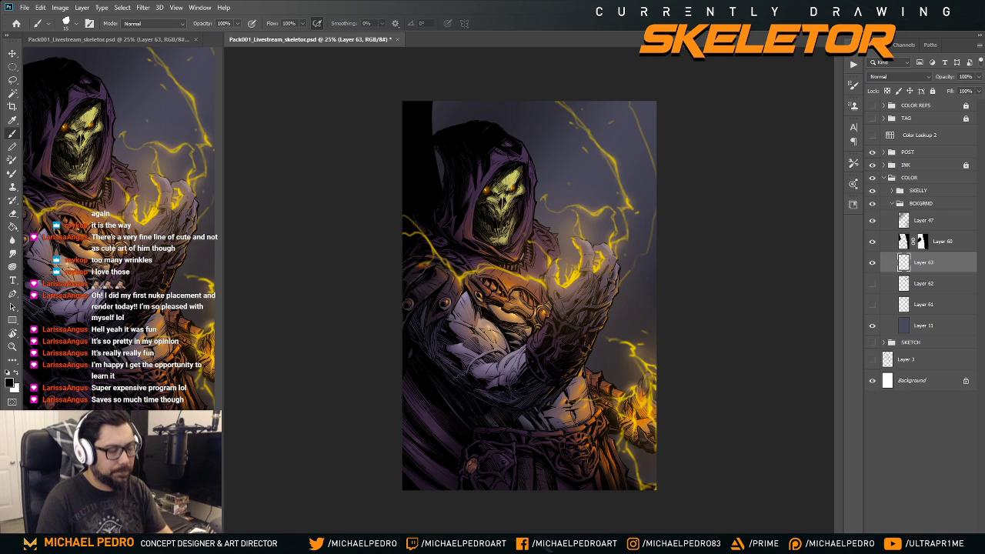
right_click(497, 180)
double_click(574, 309)
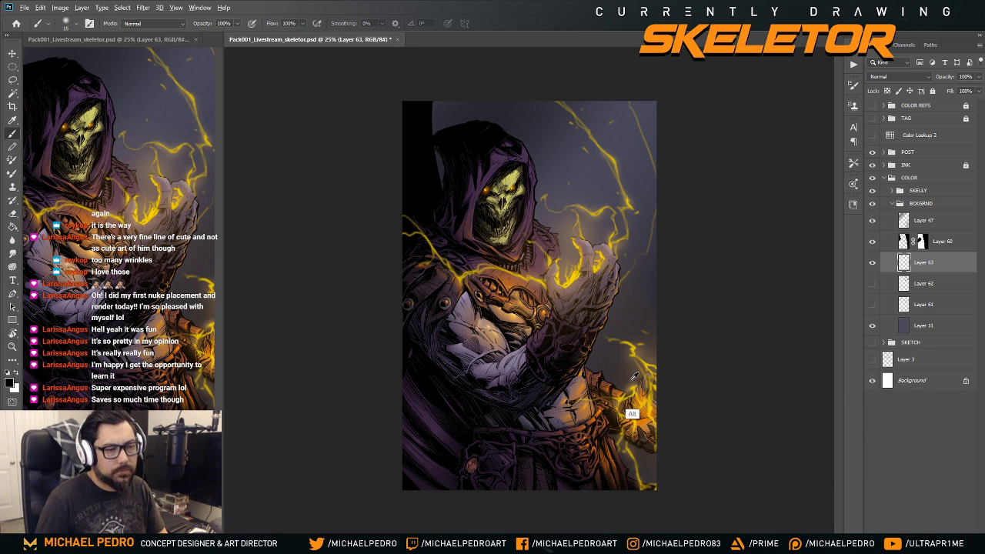
left_click(640, 406, "alt")
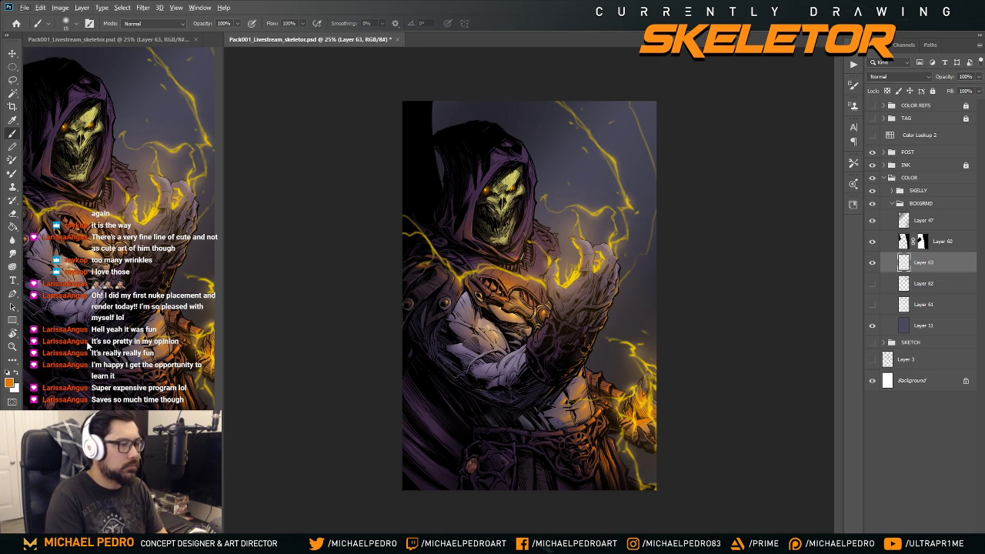
left_click(9, 384)
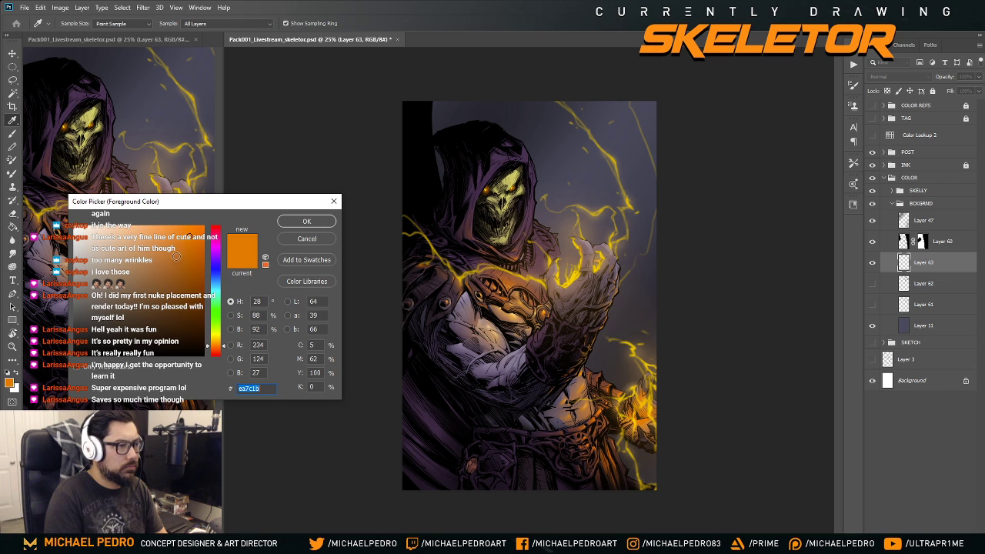
key("Return")
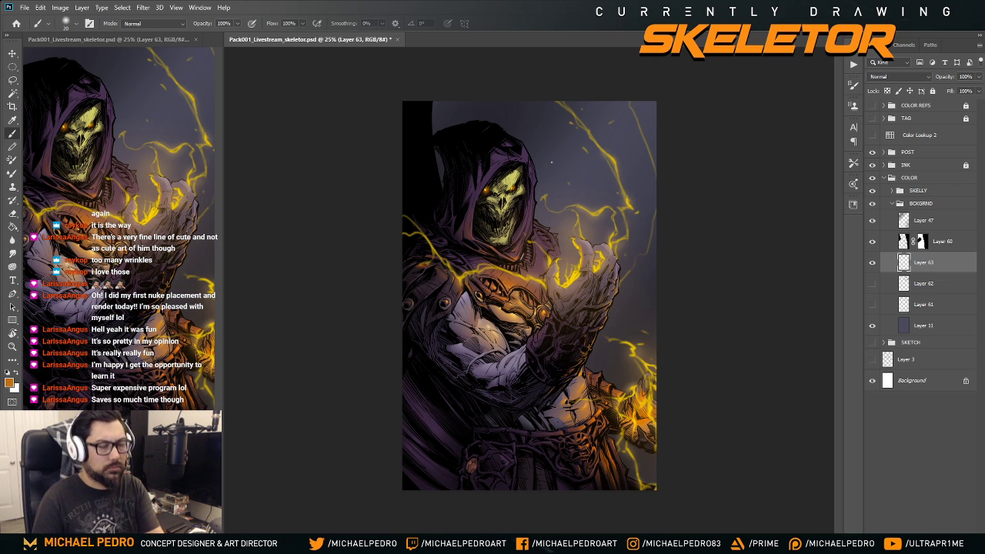
- Try a broad orange glow behind the raised hand and along the background with a size 1100 soft brush, and undo it
left_click_drag(628, 292, 598, 287)
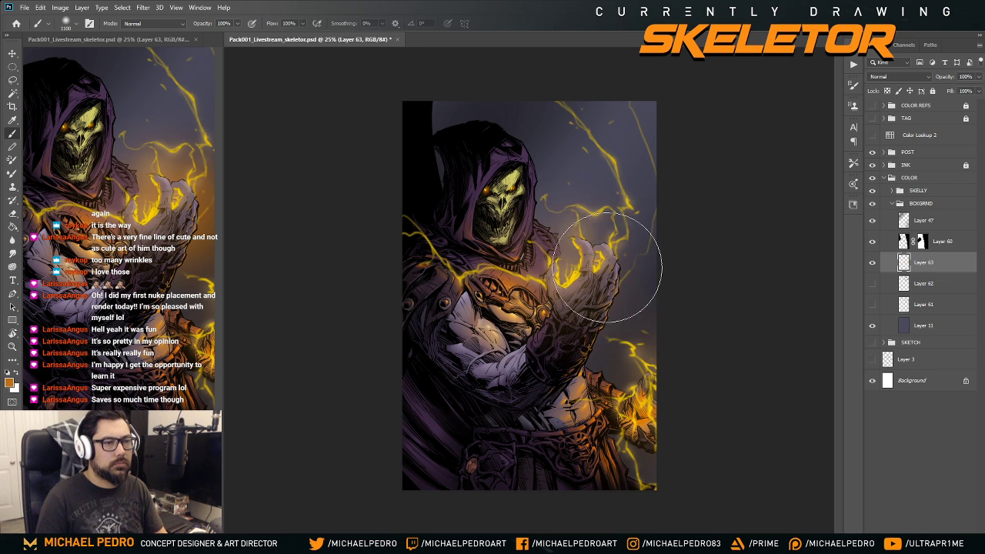
key("ctrl+z")
key("ctrl+shift+z")
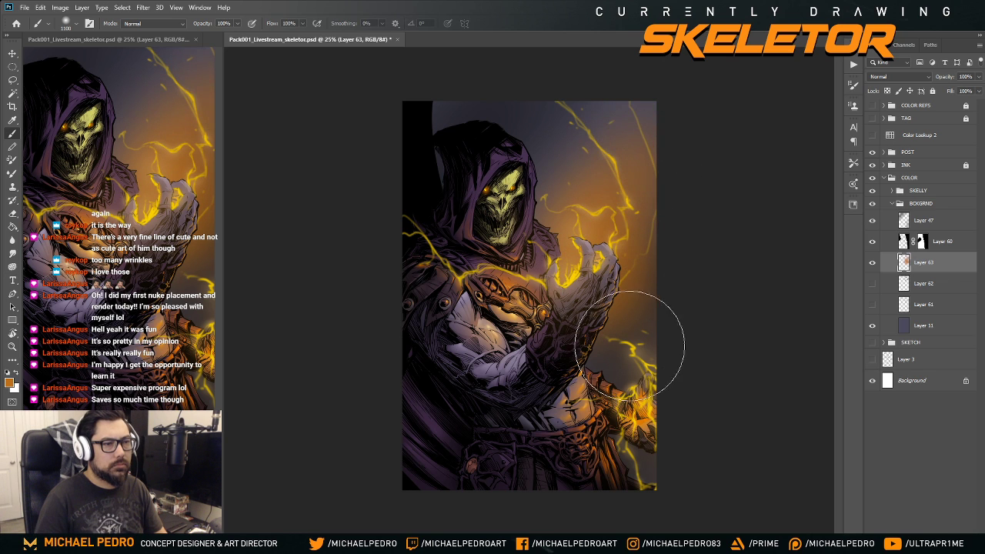
left_click_drag(629, 344, 651, 400)
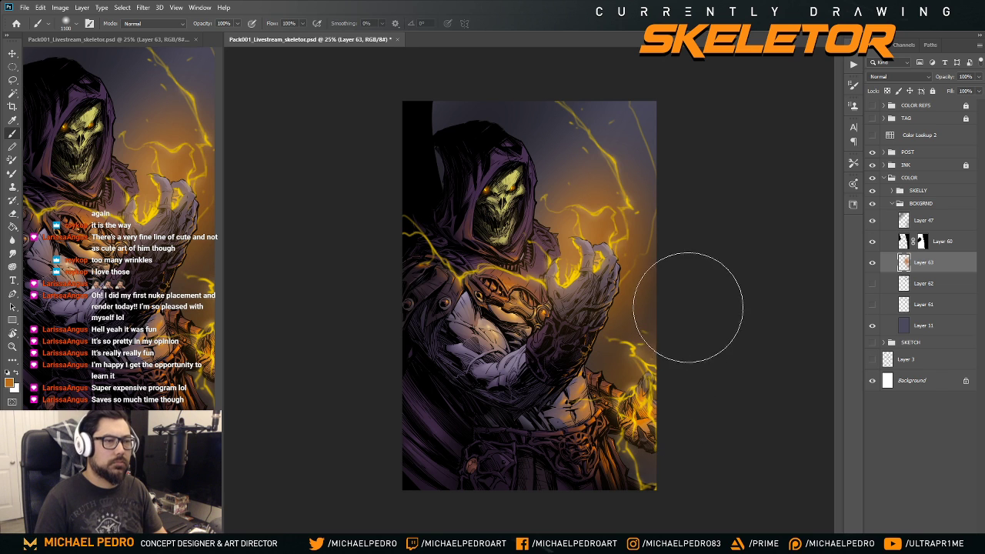
key("ctrl+z")
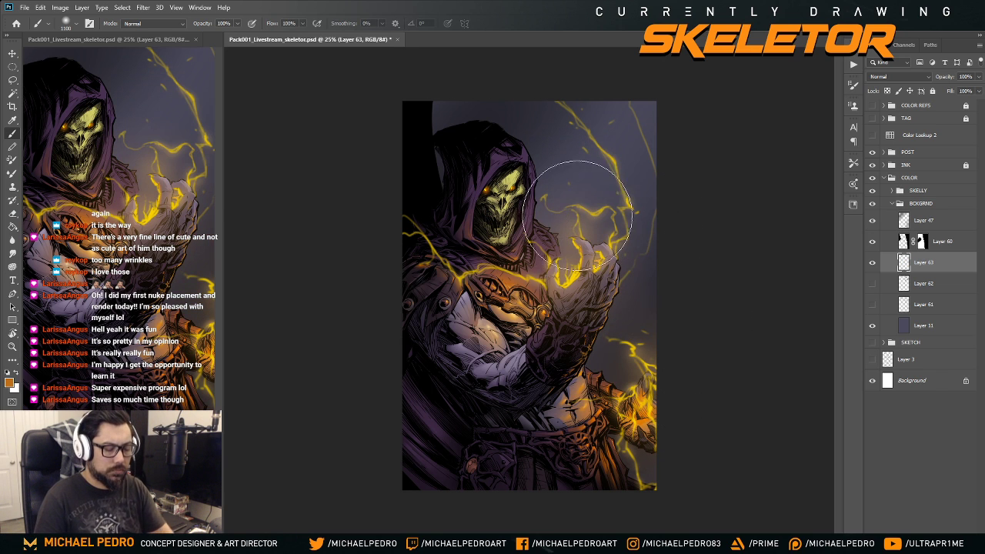
- Paint a tighter orange glow behind the raised hand with a size 800 soft brush, and flip the artwork back to review it
mouse_move(590, 279)
left_mouse_down()
mouse_move(604, 256)
mouse_move(584, 270)
mouse_move(584, 253)
mouse_move(585, 274)
mouse_move(582, 247)
mouse_move(605, 232)
mouse_move(586, 302)
mouse_move(631, 246)
left_mouse_up()
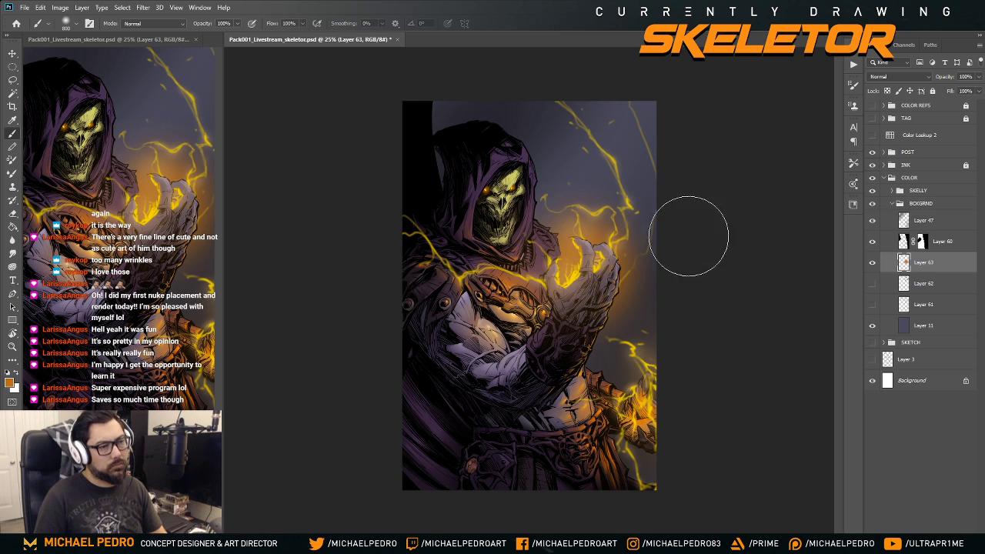
key("h")
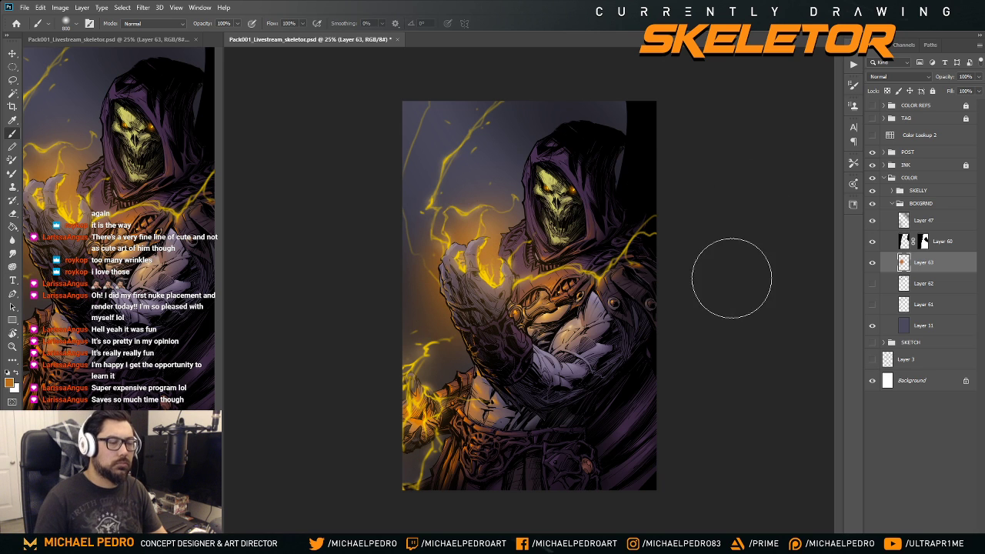
key("ctrl+minus")
key("ctrl+minus")
key("ctrl+minus")
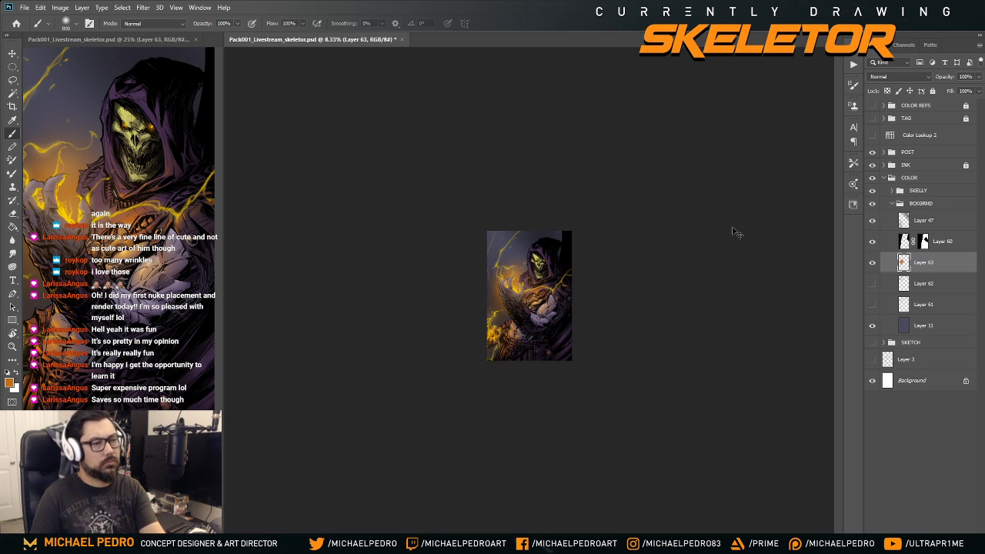
key("ctrl+plus")
key("ctrl+plus")
key("ctrl+plus")
key("ctrl+plus")
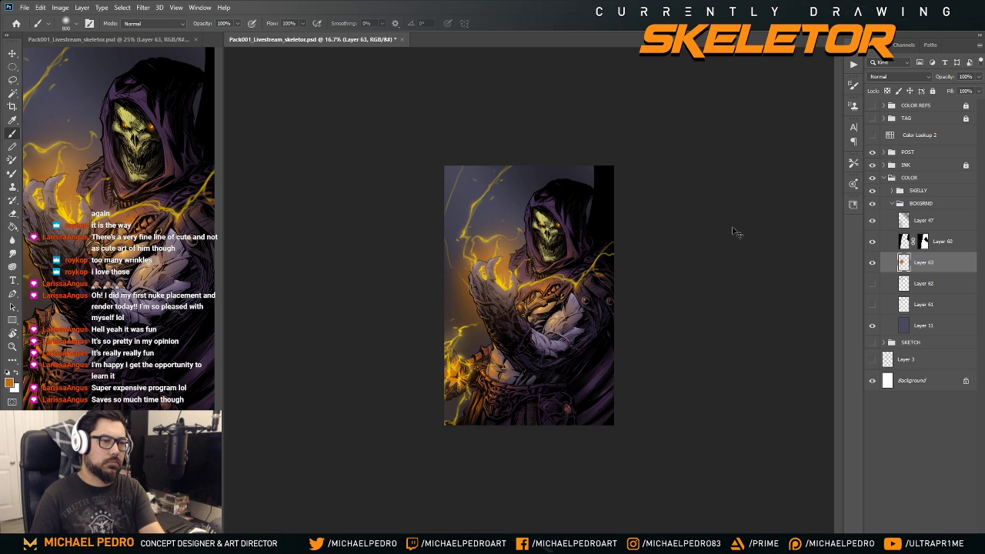
- Create a new layer above Layer 48 in the MAGIC FX group inside POST
key("ctrl+minus")
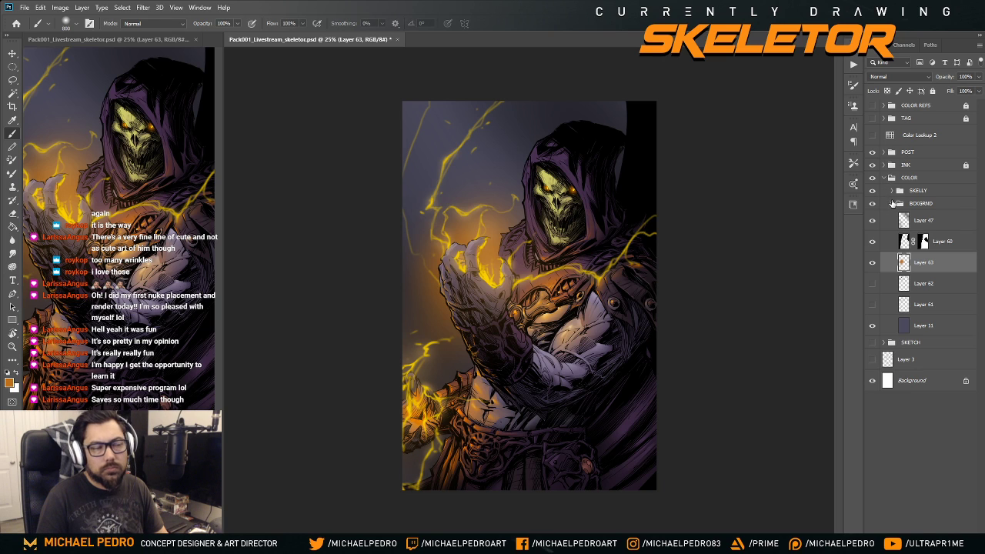
left_click(883, 152)
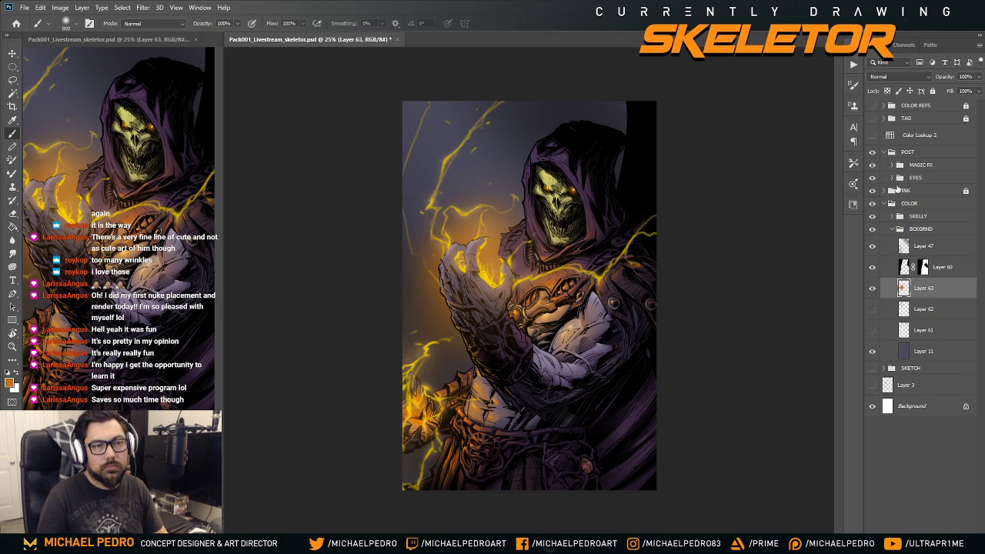
left_click(892, 165)
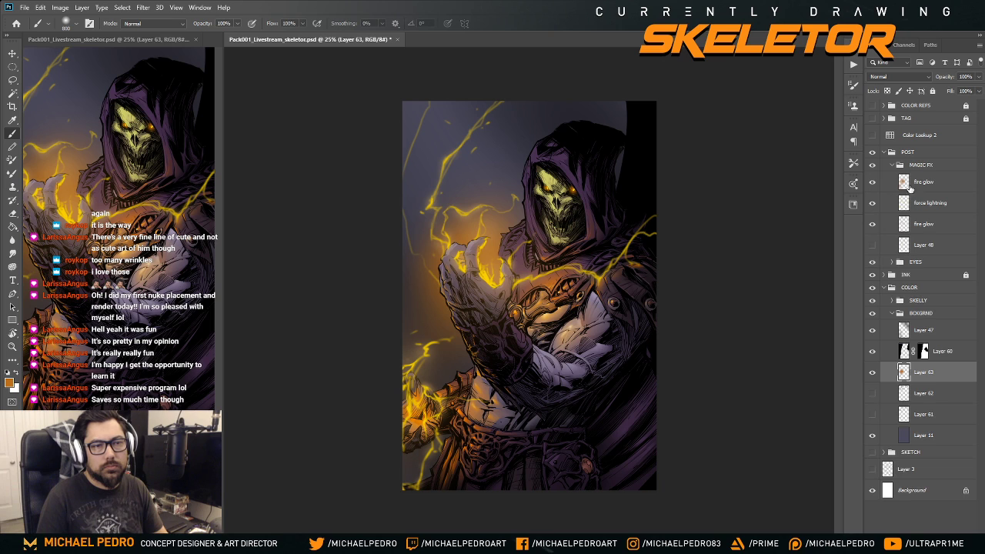
left_click(910, 185)
key("l")
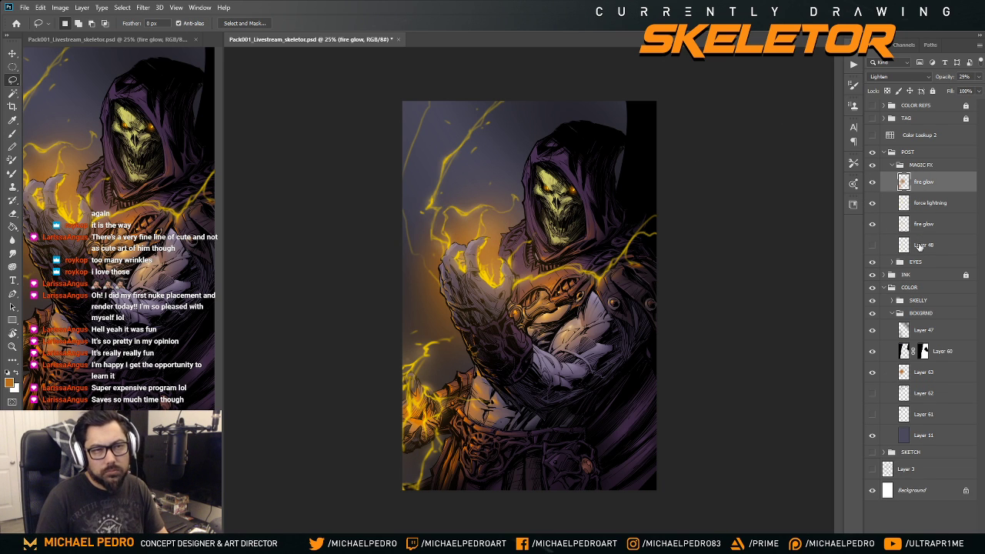
left_click(920, 247)
key("ctrl+shift+alt+n")
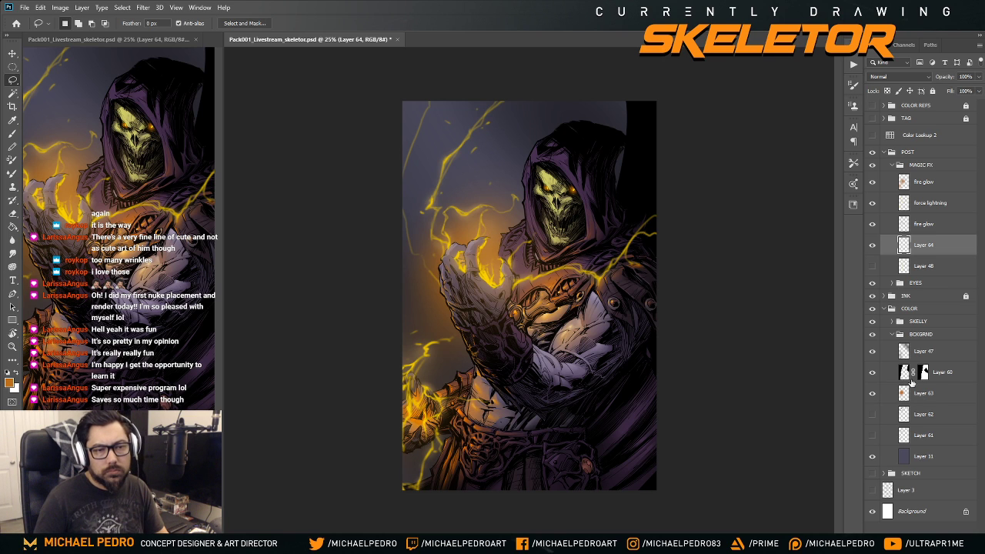
- Load the figure's silhouette from Layer 45 in the SKELLY group as a selection, and collapse the COLOR group
left_click(891, 321)
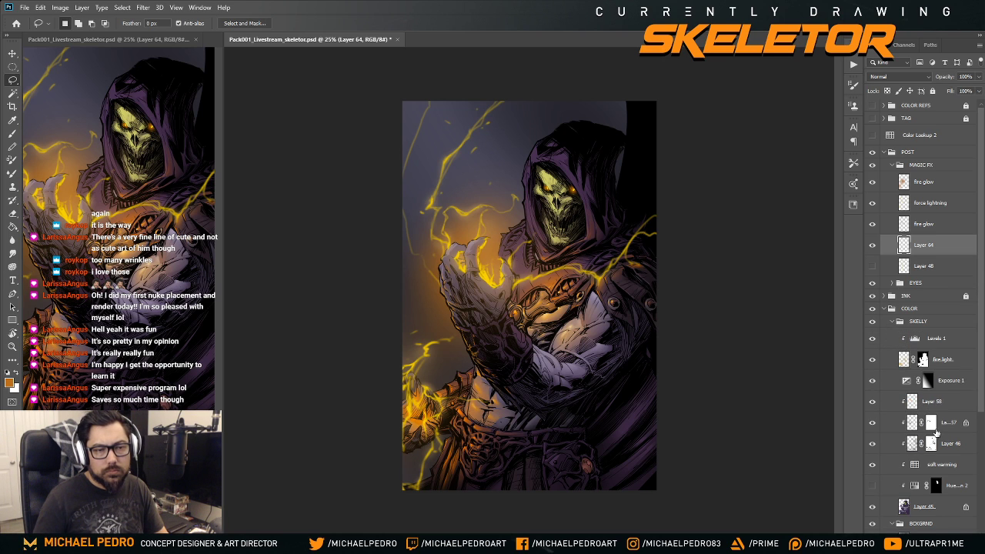
left_click(904, 505, "ctrl")
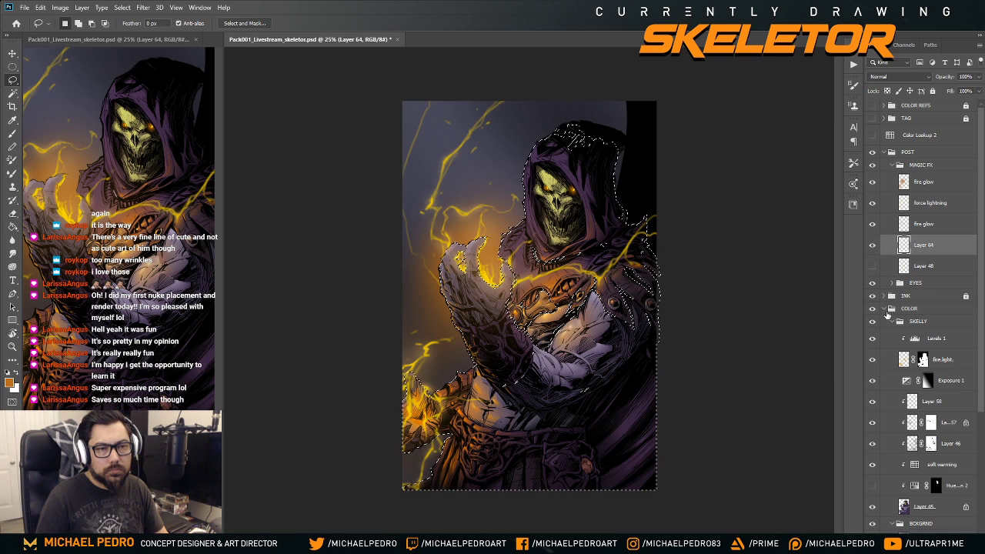
left_click(891, 309)
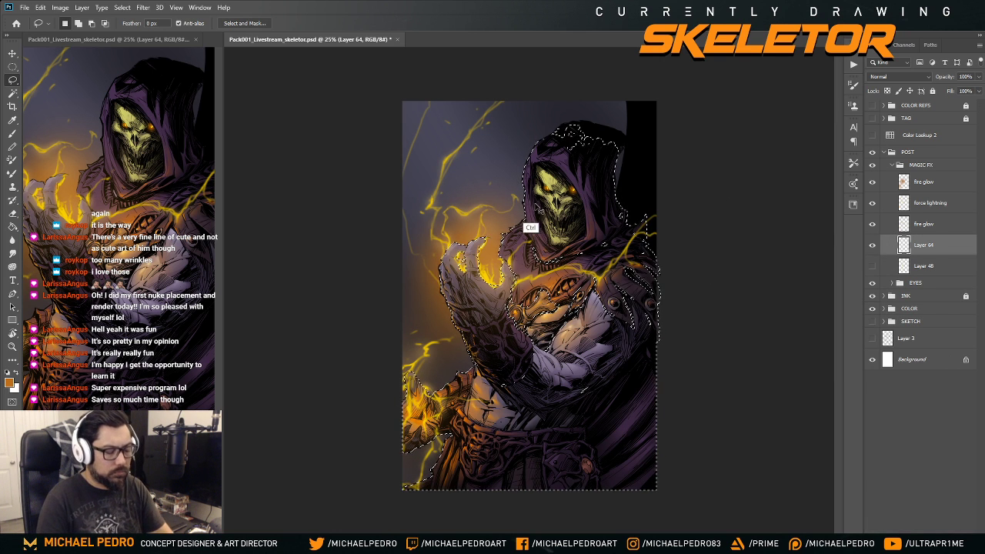
key("ctrl+d")
- Paint an orange glow on Layer 64 around the raised hand and chest, enlarging the soft brush to size 700
key("b")
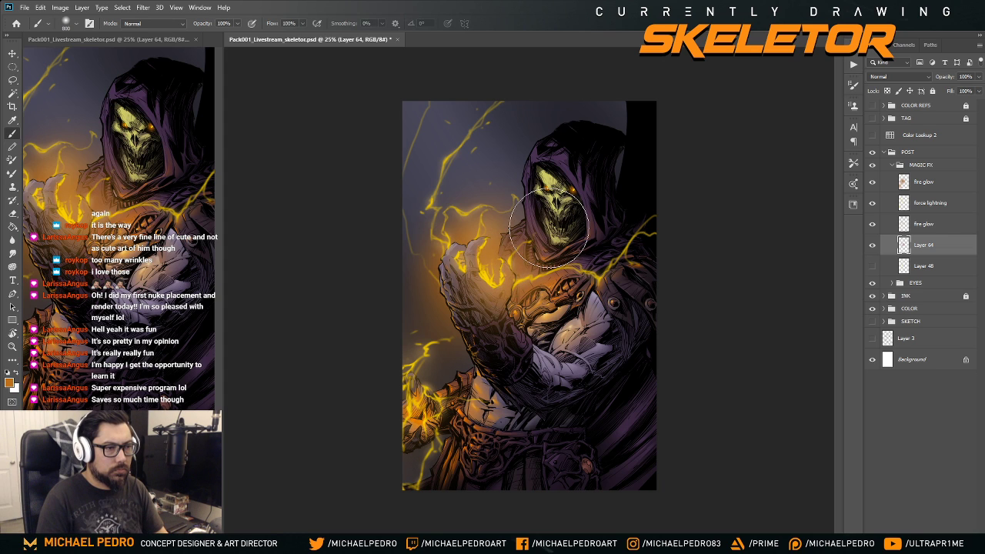
key("bracketleft")
key("bracketleft")
key("bracketleft")
key("bracketleft")
key("bracketleft")
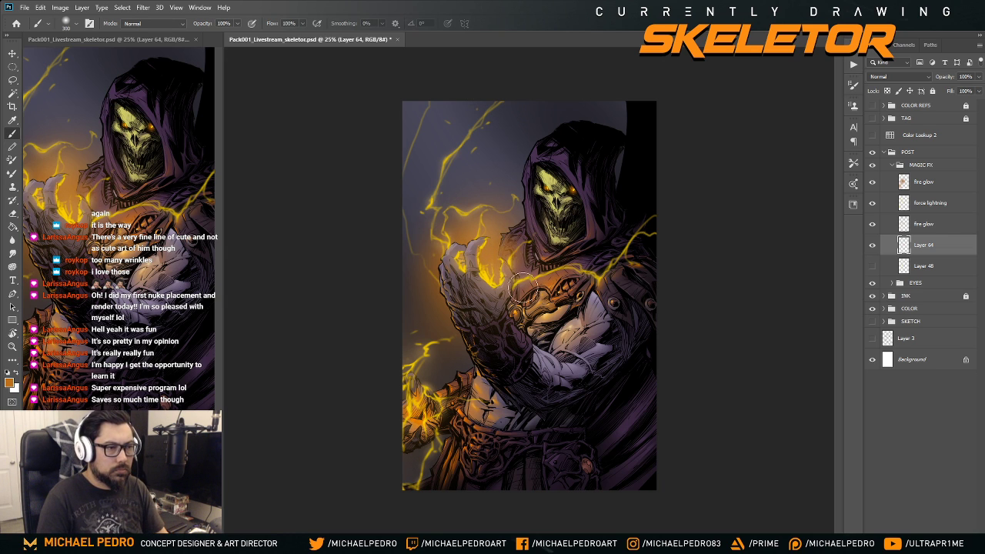
key("bracketright")
key("bracketright")
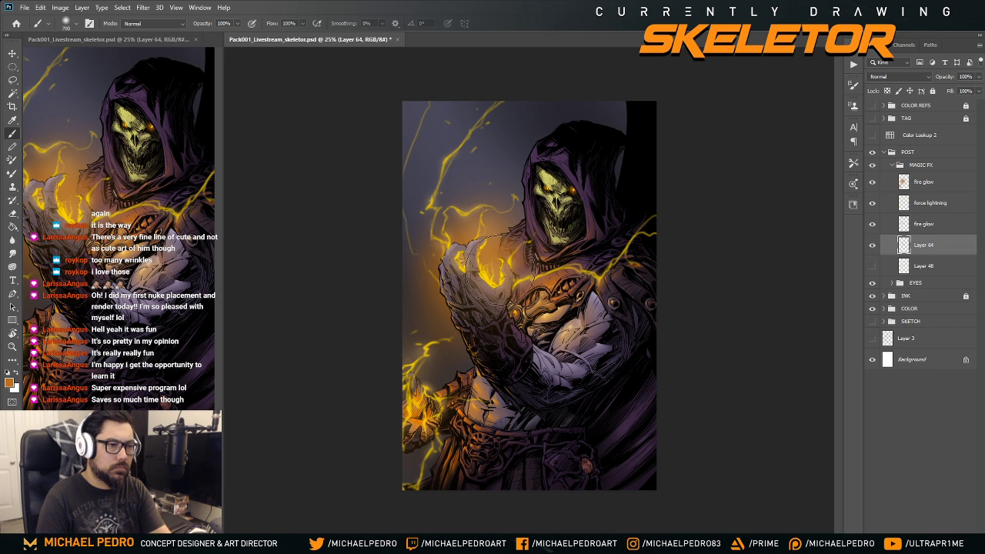
key("bracketright")
key("bracketright")
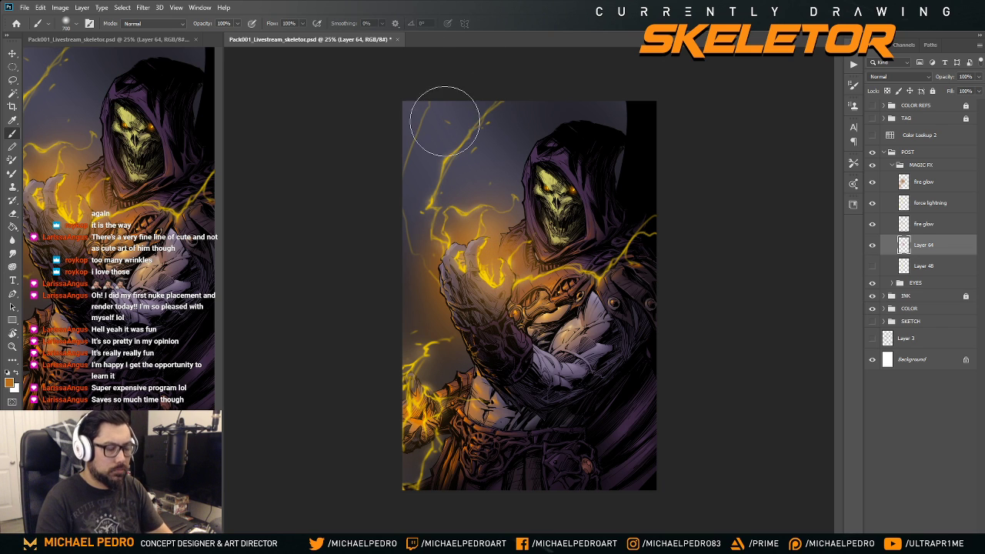
- Outline the raised hand and forearm with the Lasso, clear the selection, and compare the artwork with Layer 64 hidden and shown
key("l")
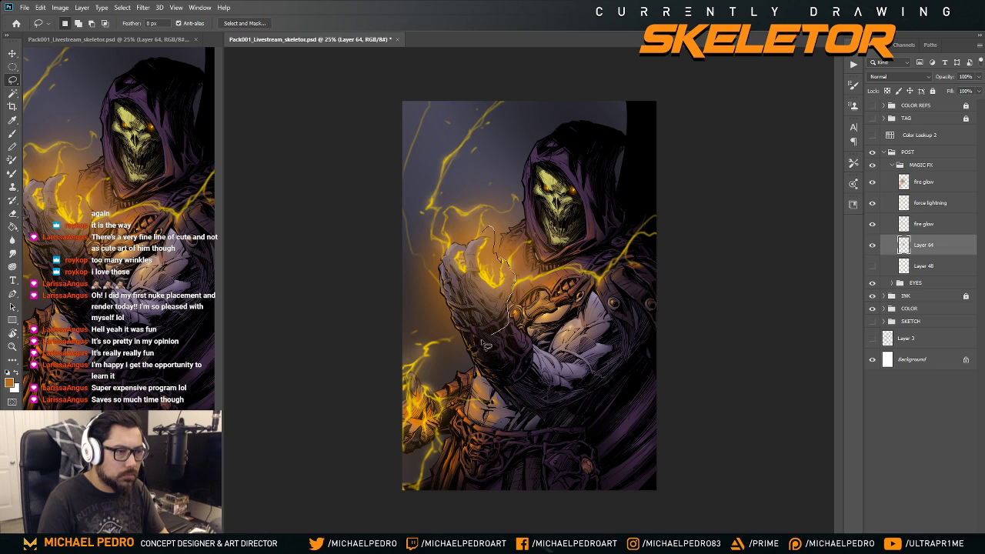
key("ctrl+d")
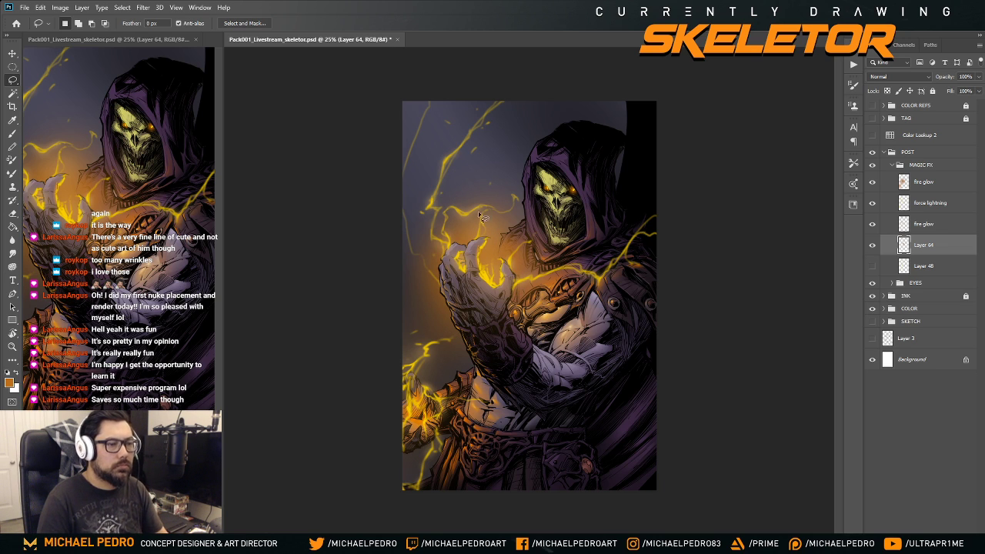
left_click(873, 245)
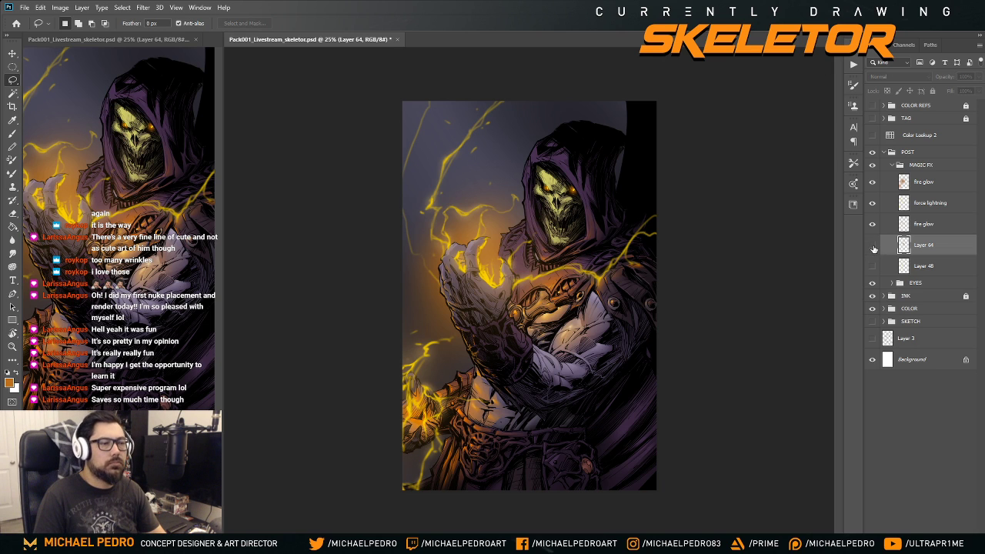
left_click(872, 245)
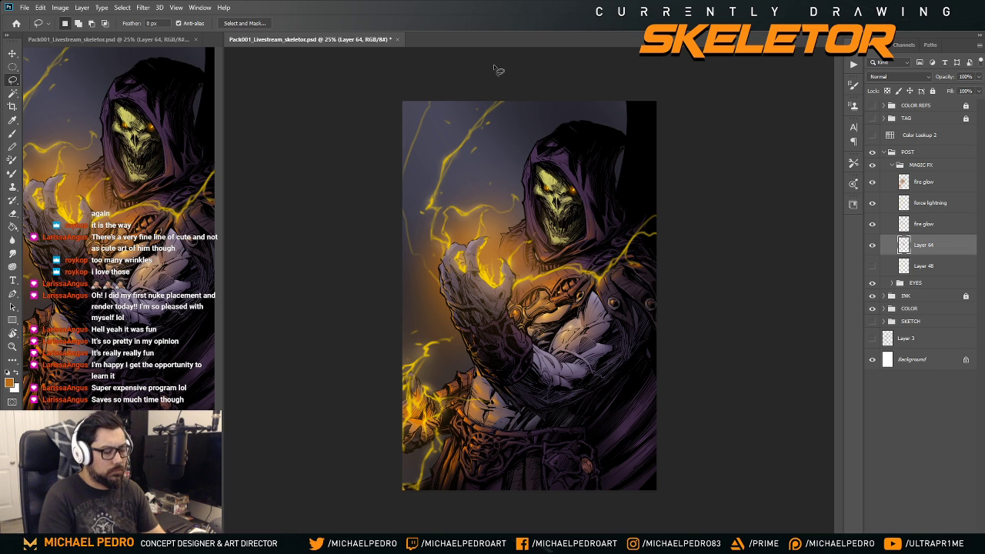
- Brighten the glow on Layer 64 with Levels, setting the white input level to 236
key("ctrl+l")
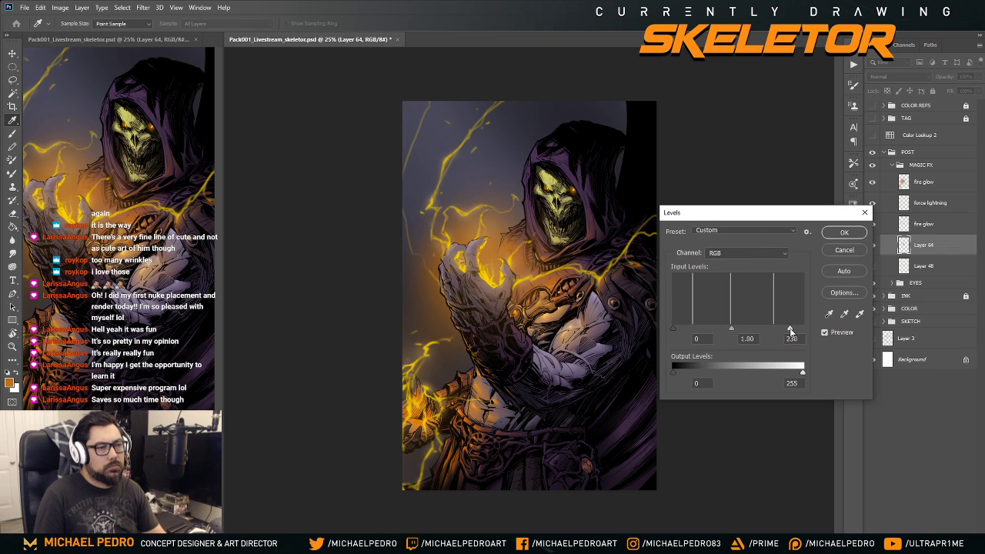
left_click_drag(779, 329, 803, 329)
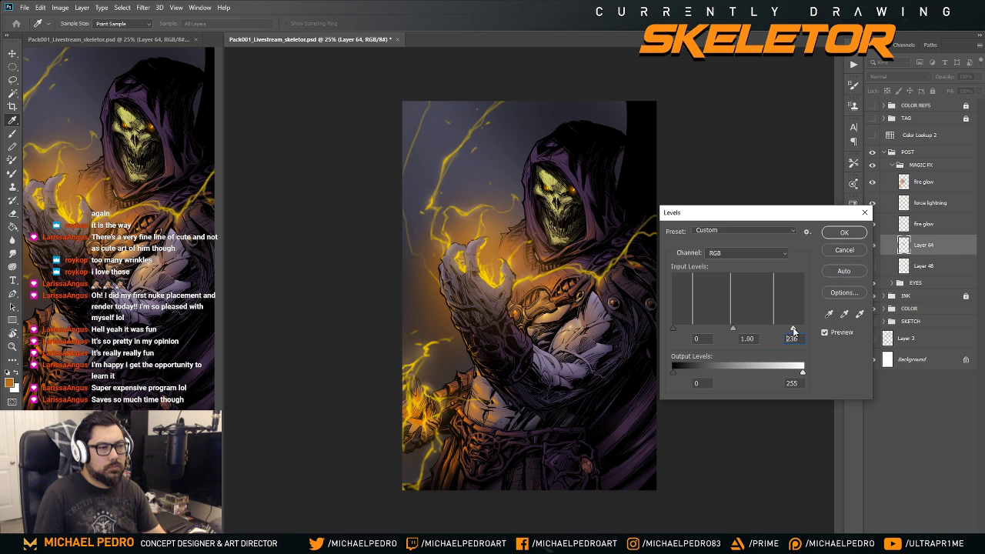
left_click(846, 234)
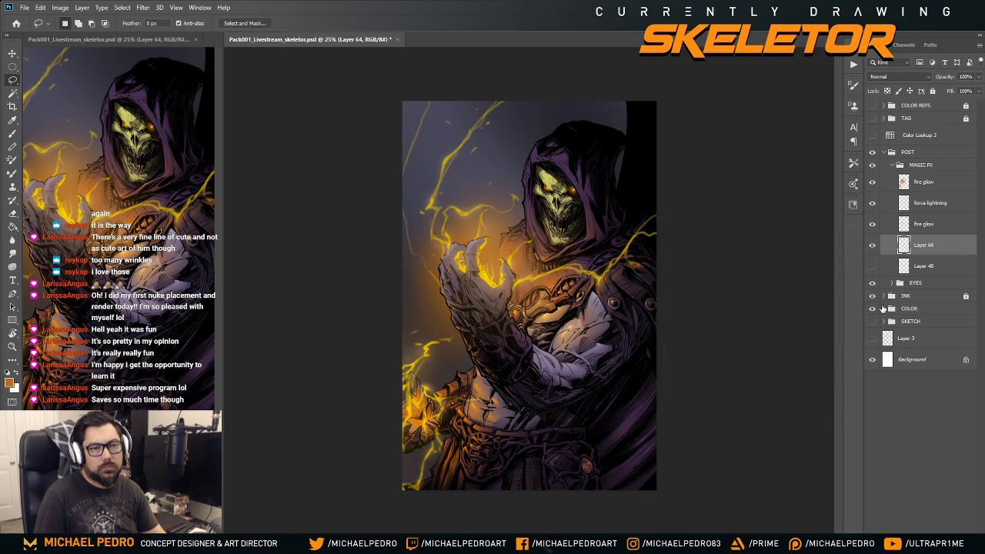
- Brighten the background glow on Layer 63 in the BCKGRND group with Levels by lowering the white input level
left_click(884, 309)
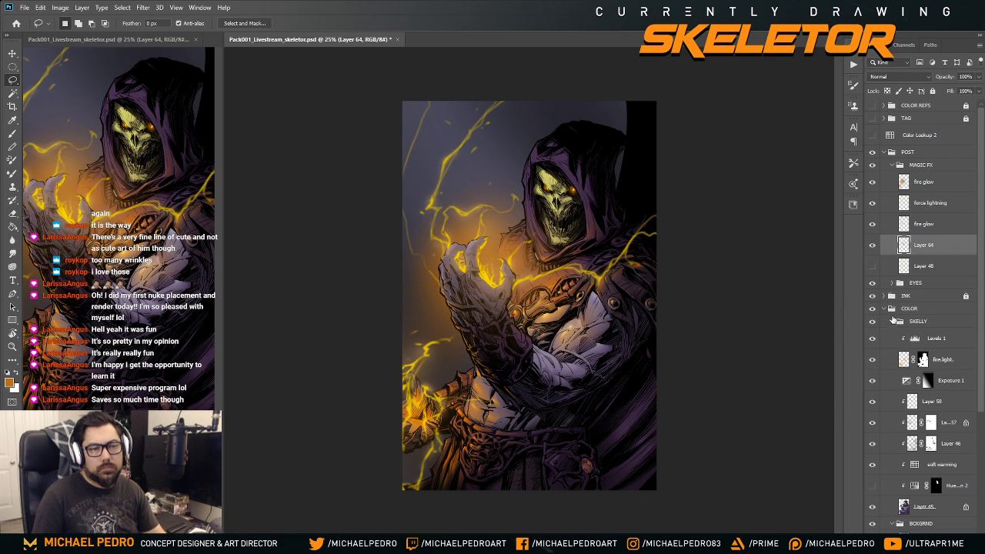
left_click(893, 321)
left_click(911, 352)
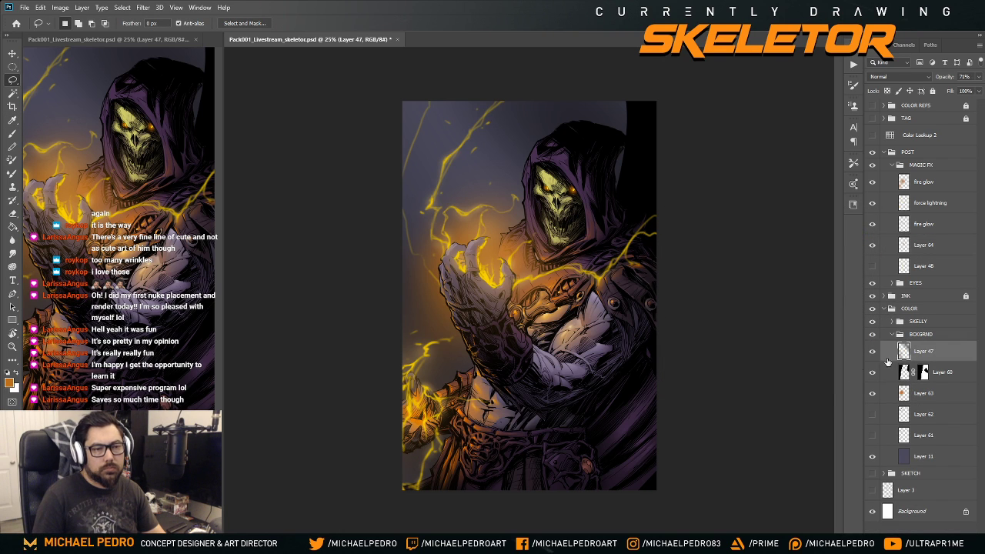
left_click(914, 395)
key("ctrl+l")
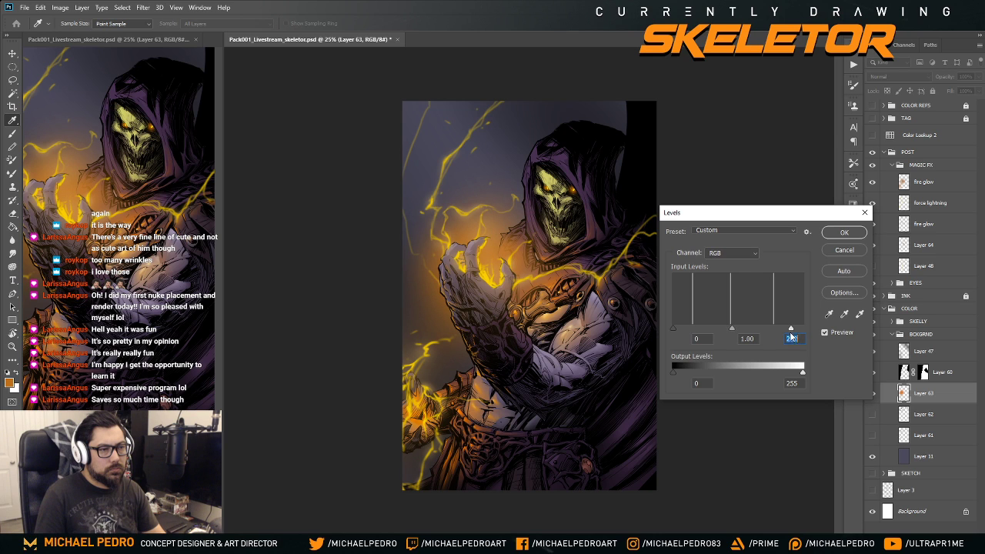
left_click(845, 233)
- Examine how the brightened glow reads across the whole illustration at reduced and normal viewing sizes
key("l")
key("ctrl+minus")
key("ctrl+minus")
key("ctrl+minus")
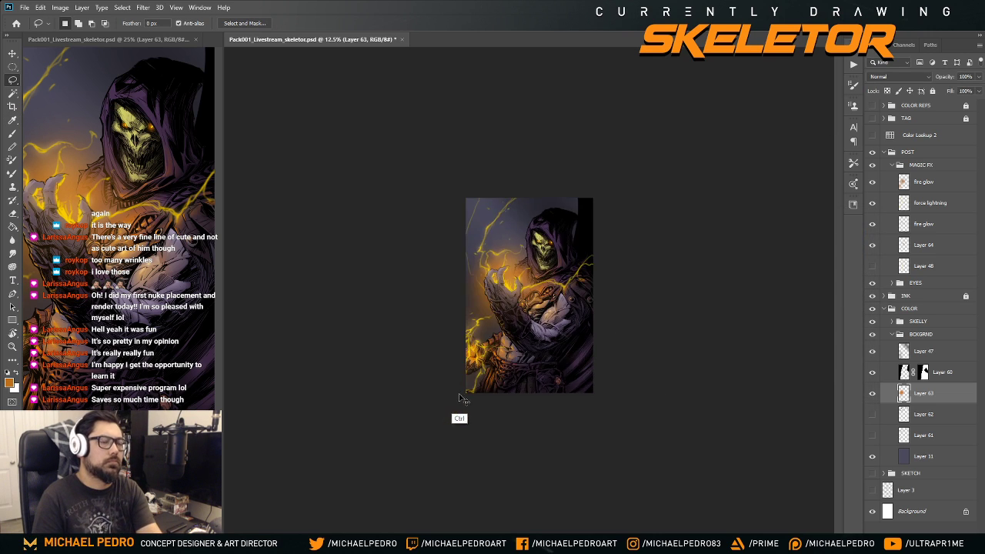
key("ctrl+plus")
key("ctrl+plus")
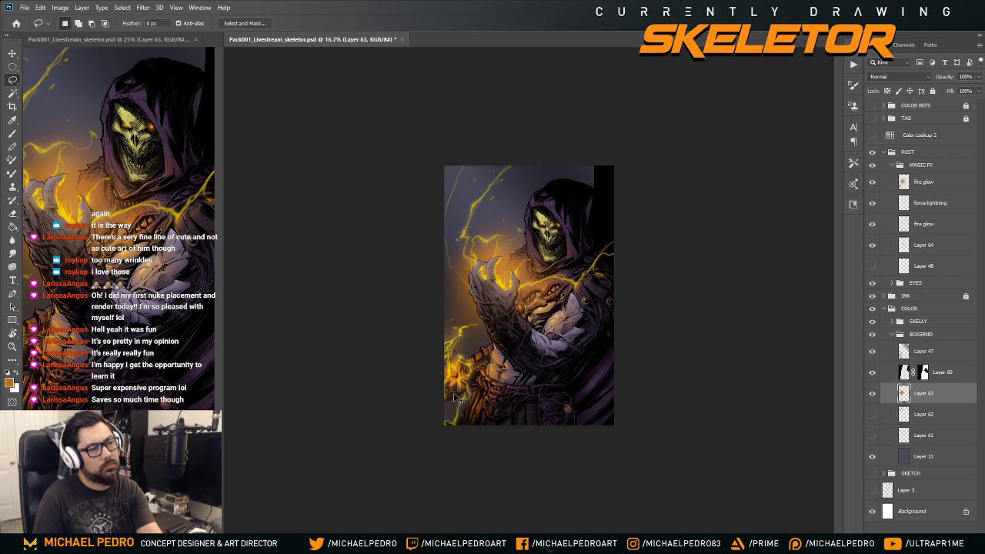
key("ctrl+plus")
key("ctrl+plus")
key("ctrl+minus")
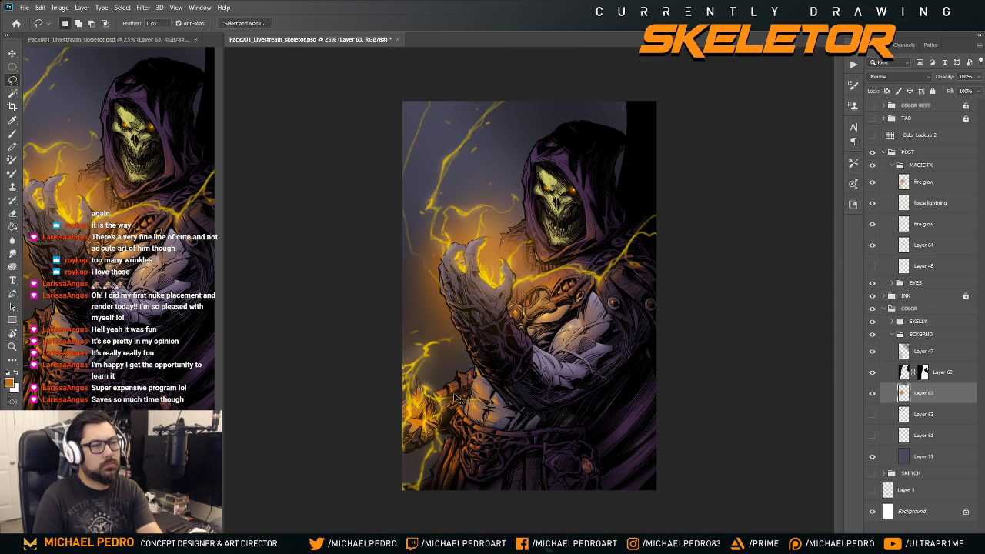
- Soften Layer 64's glow over the chest with a size 400 eraser, and compare the artwork with the layer hidden and shown
left_click(909, 246)
key("e")
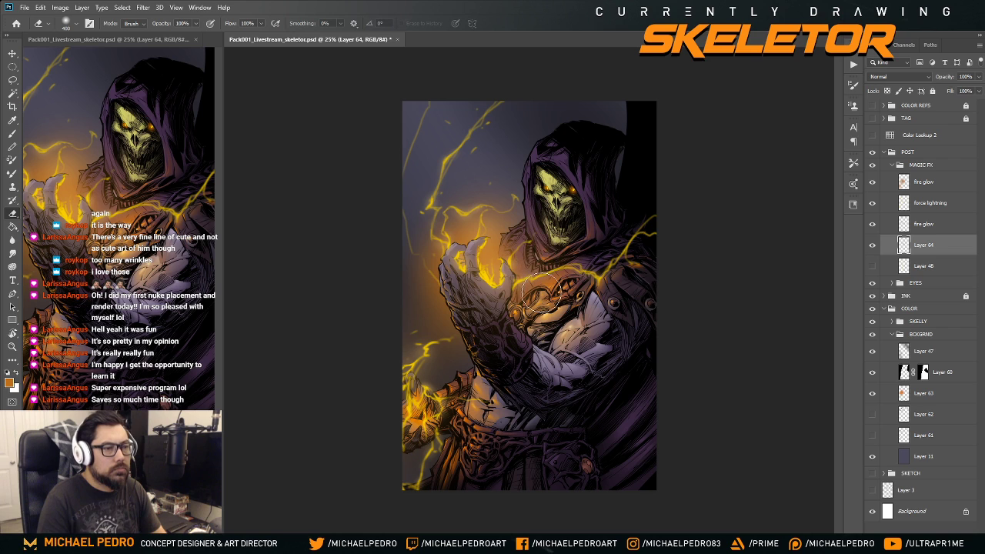
left_click(873, 245)
left_click(873, 245)
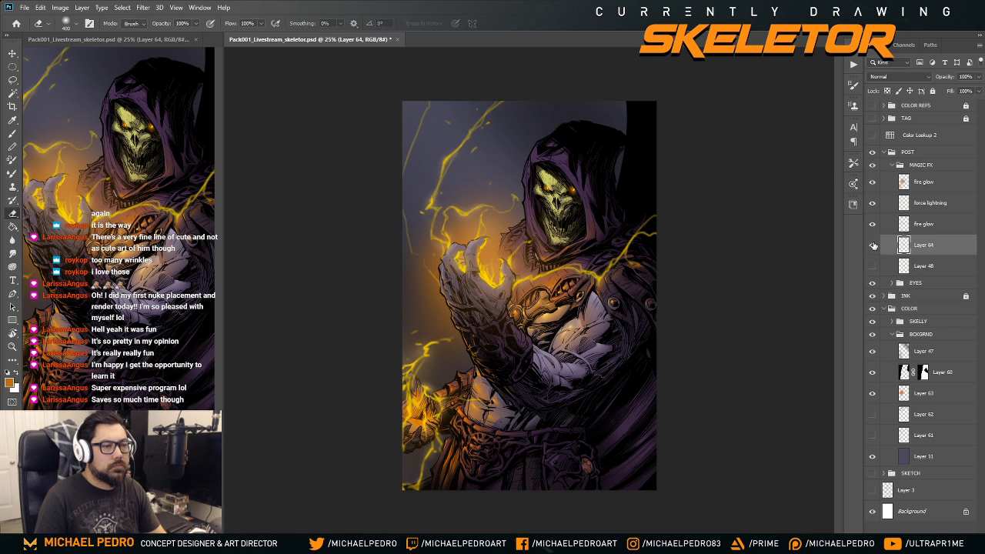
left_click(873, 245)
left_click(873, 245)
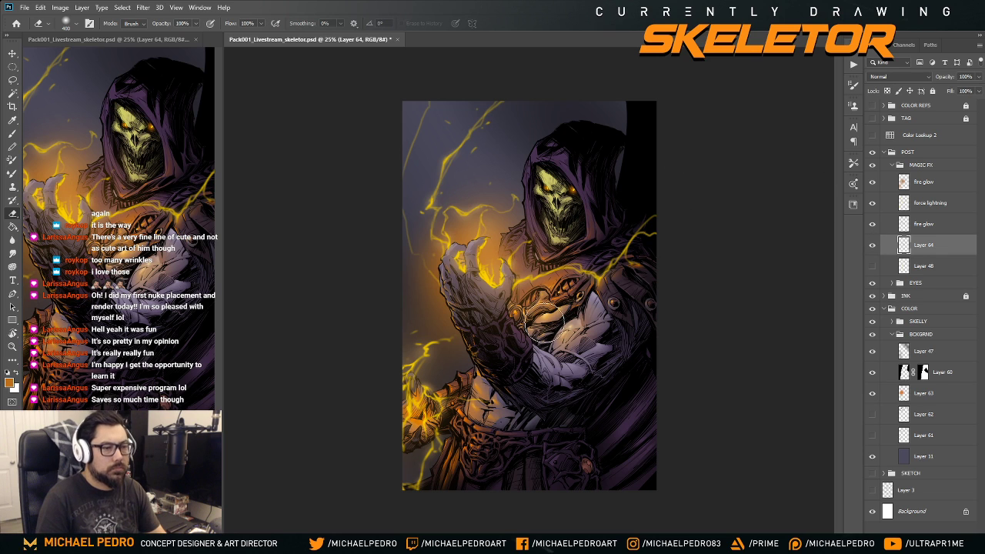
key("ctrl+minus")
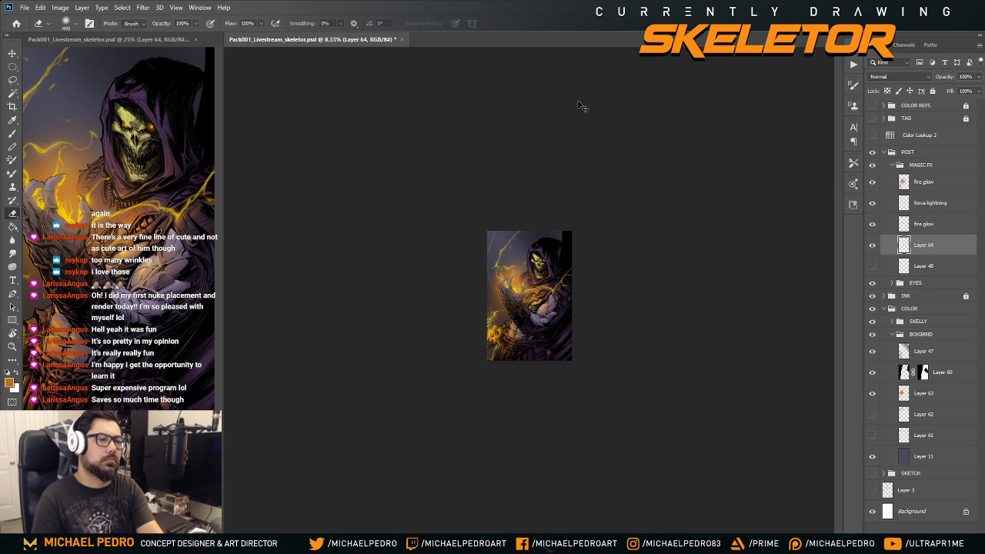
key("ctrl+plus")
key("ctrl+plus")
key("ctrl+plus")
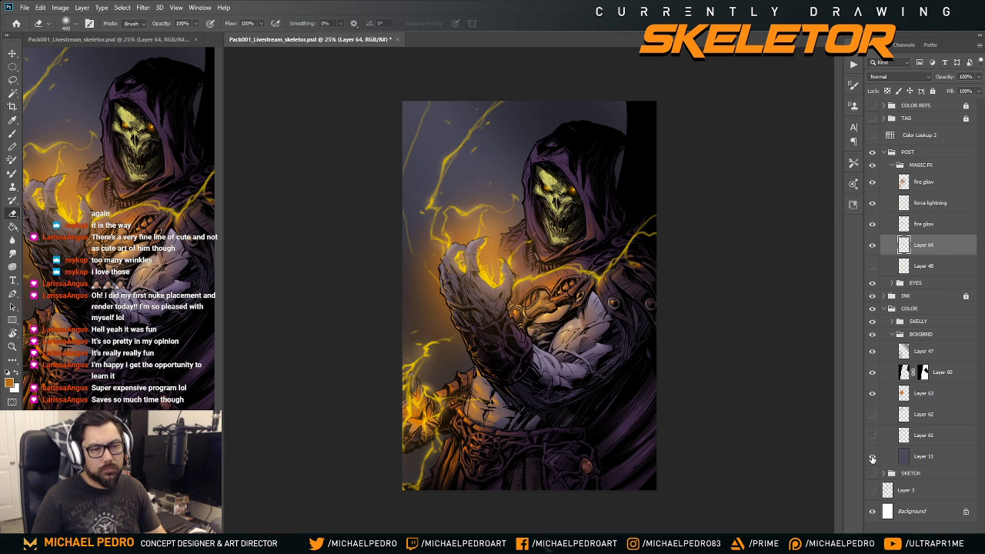
- Check Layer 11's effect by hiding and showing it, and try adding a new layer directly above it
left_click(872, 458)
left_click(873, 457)
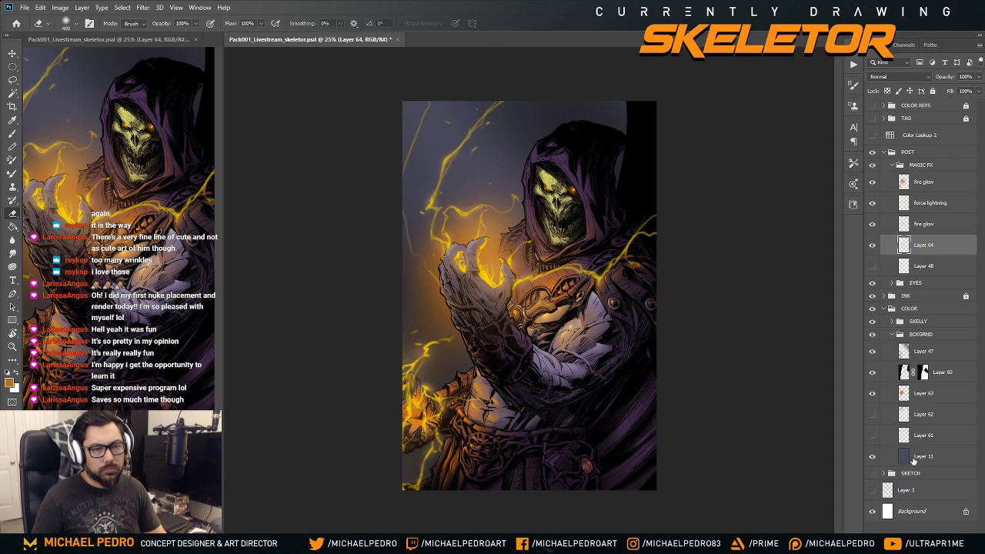
left_click(916, 457)
key("ctrl+shift+alt+n")
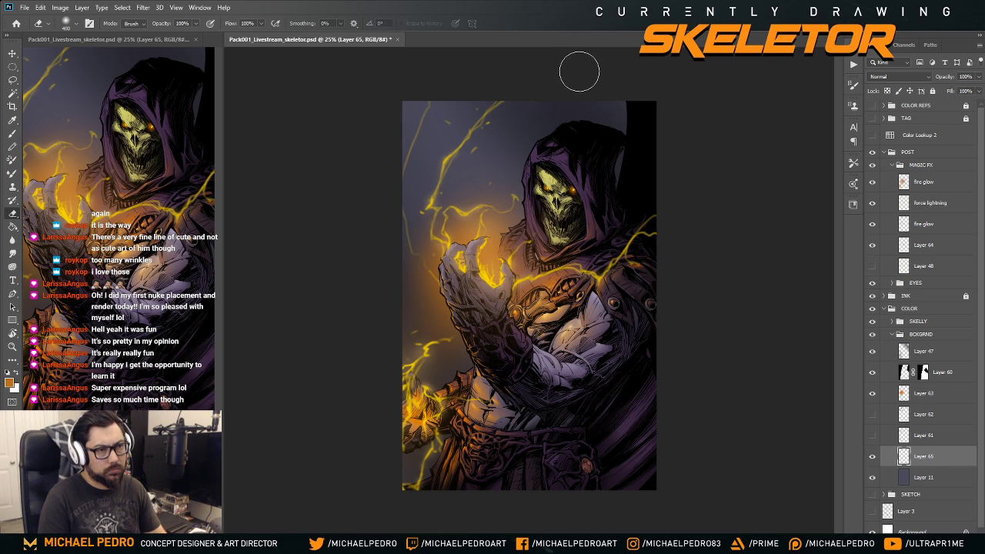
key("ctrl+z")
- Move Layer 47 down the BCKGRND group to sit directly above Layer 11
key("l")
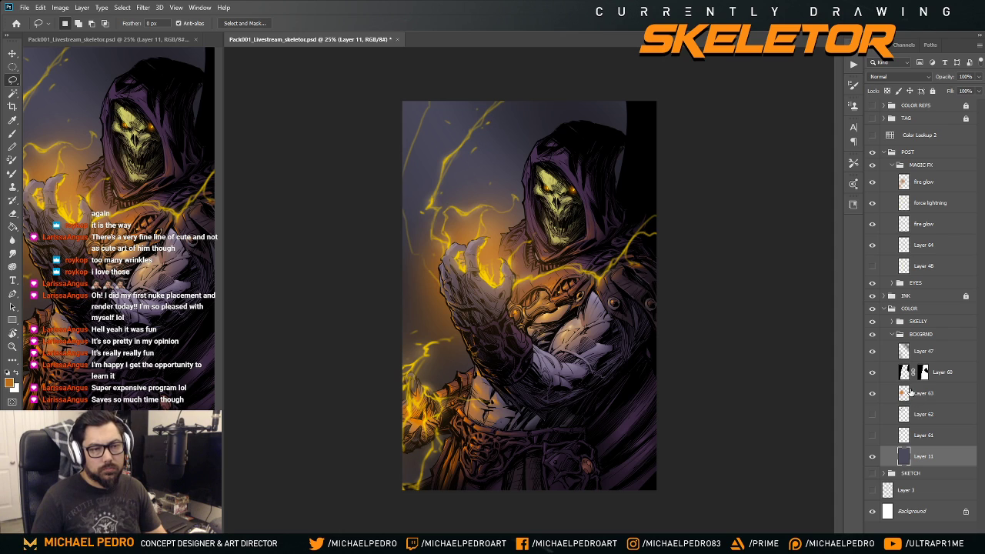
left_click_drag(906, 352, 907, 403)
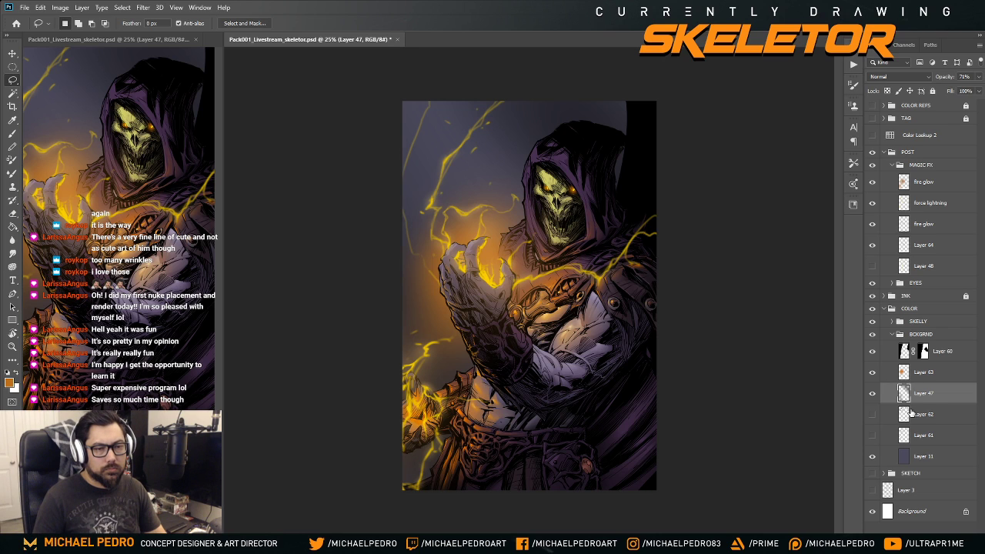
left_click_drag(905, 394, 907, 445)
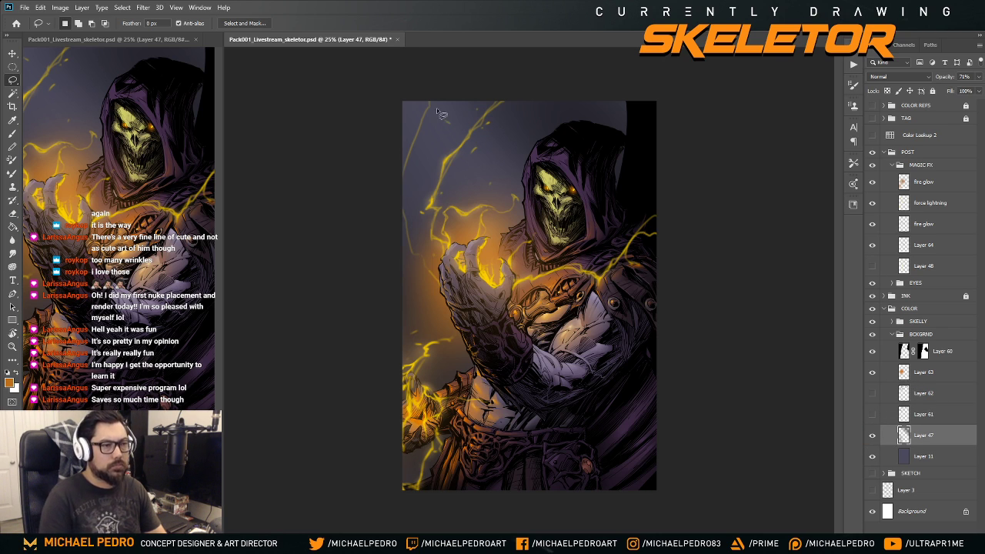
- Lasso the background around the figure and add a masked Color Lookup adjustment above Layer 47 using the TealOrangePlusContrast 3DLUT
mouse_move(625, 100)
left_mouse_down()
mouse_move(625, 198)
mouse_move(572, 137)
mouse_move(548, 154)
mouse_move(516, 275)
mouse_move(469, 318)
mouse_move(481, 381)
mouse_move(431, 412)
mouse_move(454, 458)
mouse_move(346, 475)
mouse_move(374, 62)
mouse_move(636, 84)
left_mouse_up()
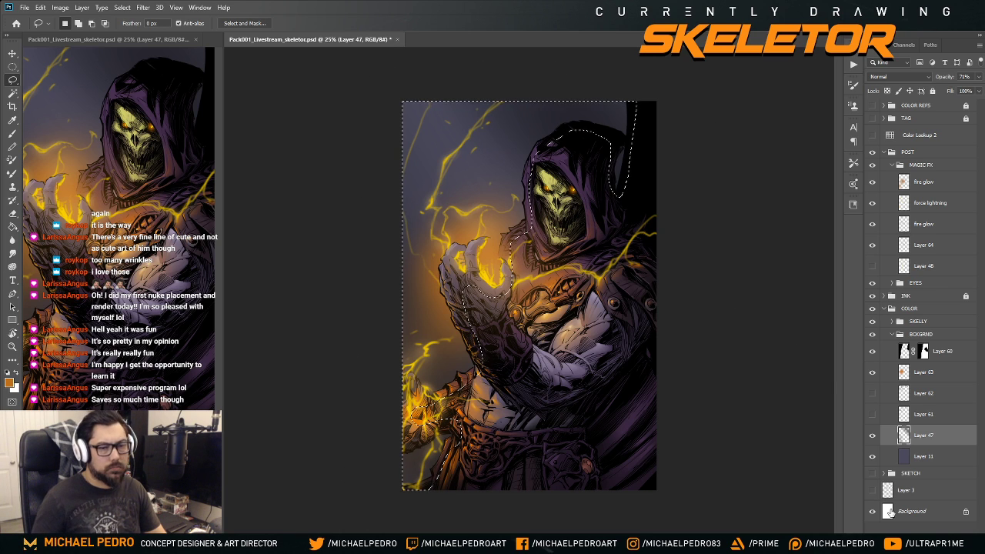
left_click(922, 539)
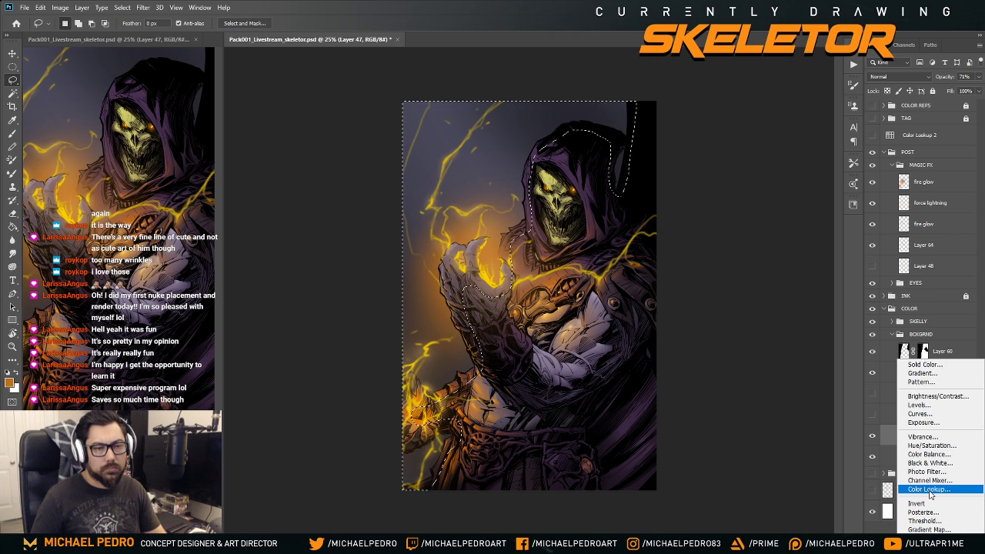
left_click(927, 468)
left_click(742, 137)
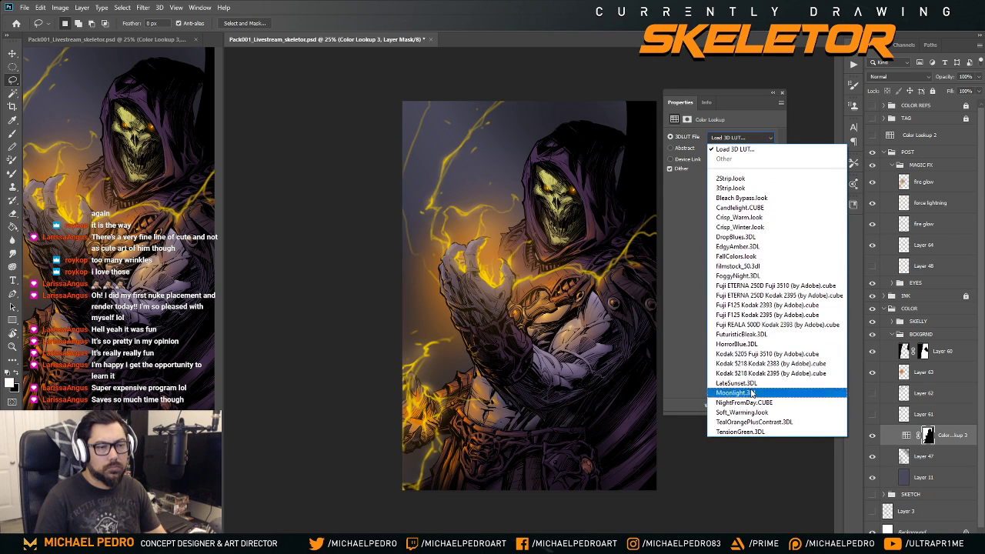
left_click(753, 425)
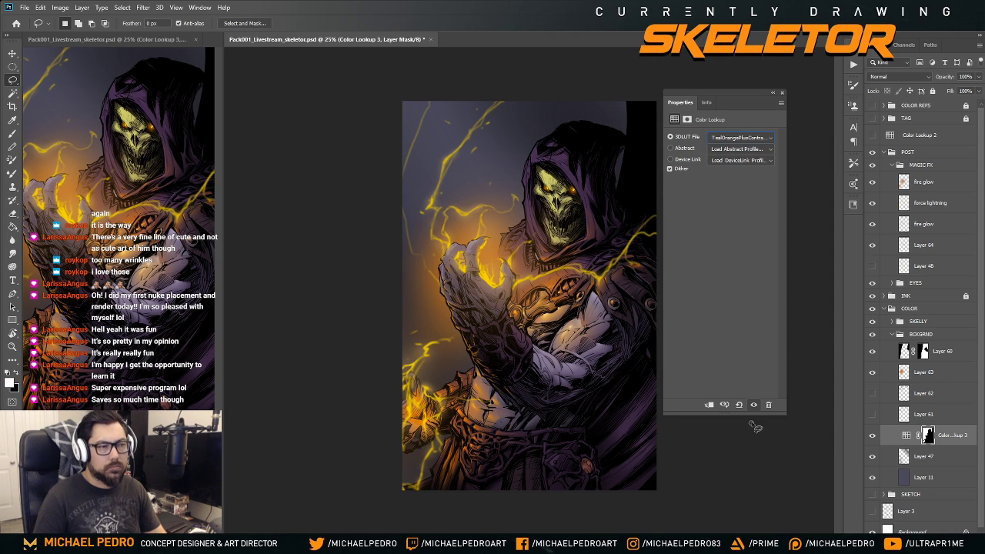
left_click(784, 94)
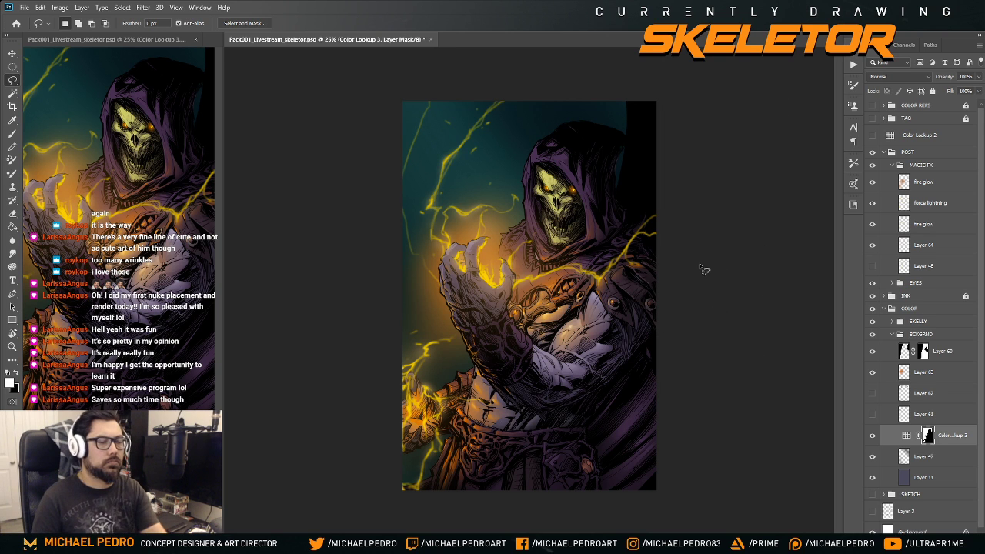
key("ctrl+minus")
key("ctrl+plus")
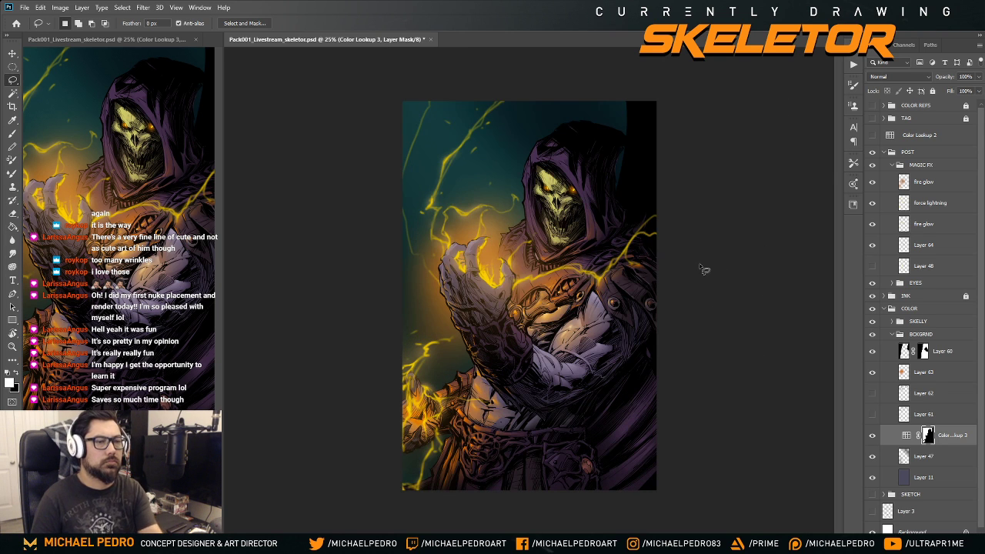
- Lower the background Color Lookup adjustment's opacity to 46%, keeping its blend mode at Normal
left_click(891, 78)
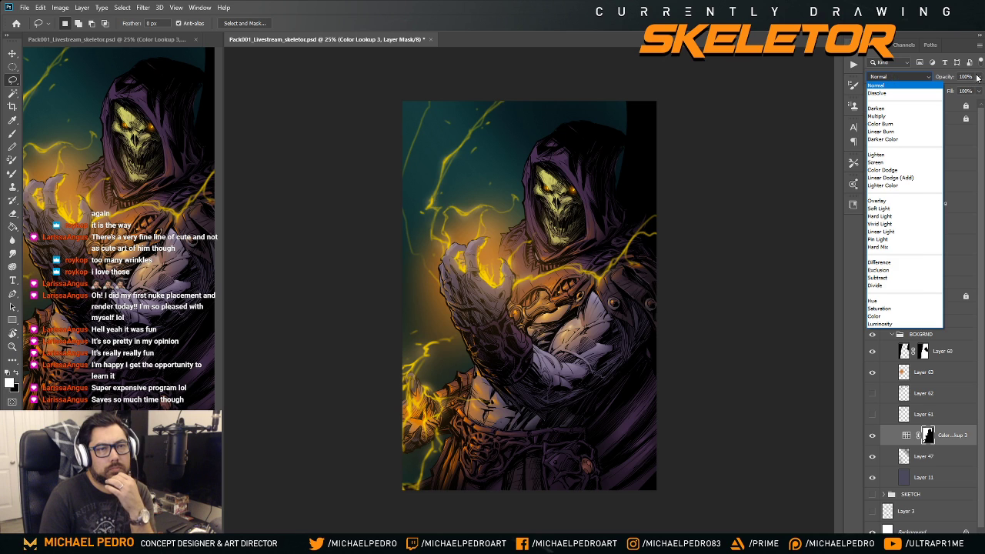
left_click(978, 78)
left_click(978, 78)
left_click_drag(975, 92, 936, 91)
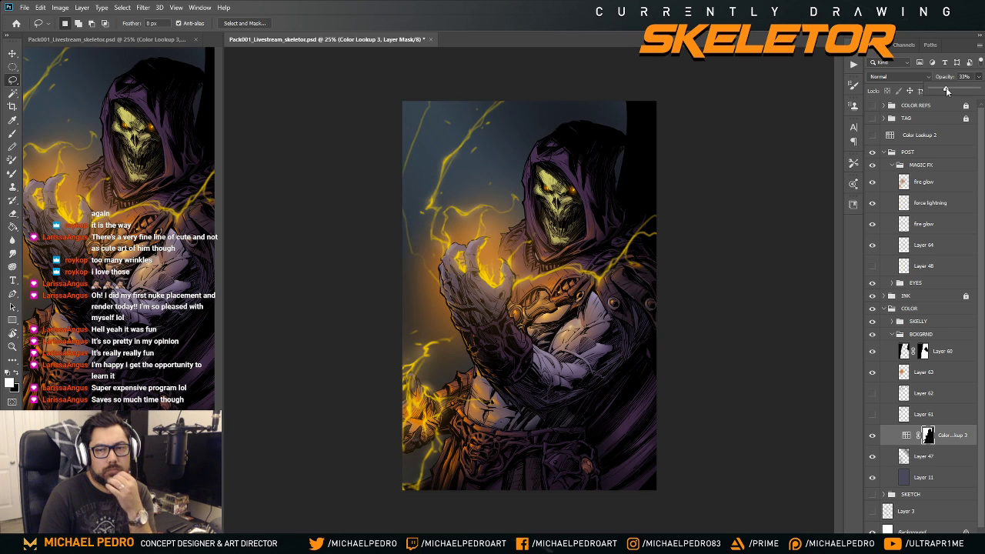
left_click_drag(946, 91, 949, 92)
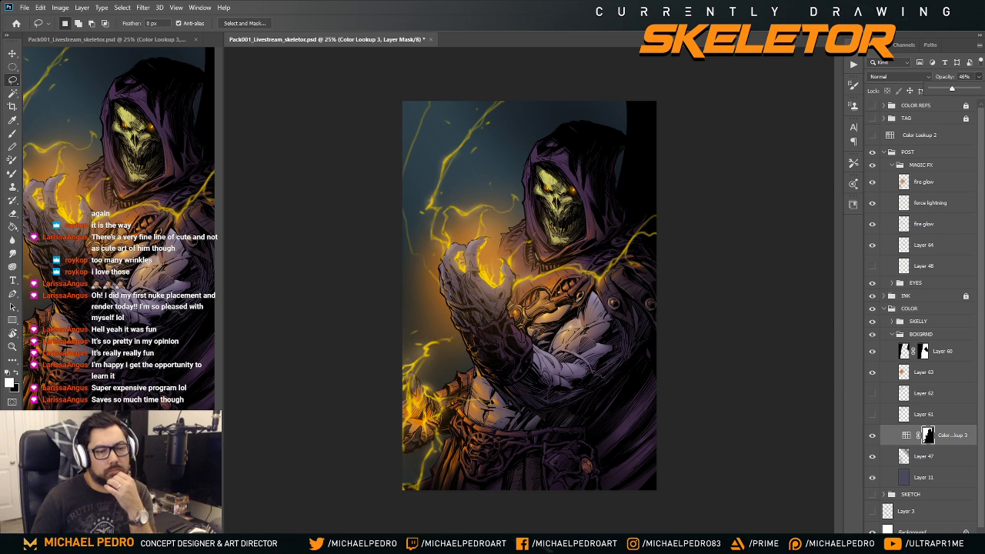
- Add a new layer above the background Color Lookup adjustment, and compare the artwork with the adjustment hidden and shown
key("ctrl+shift+alt+n")
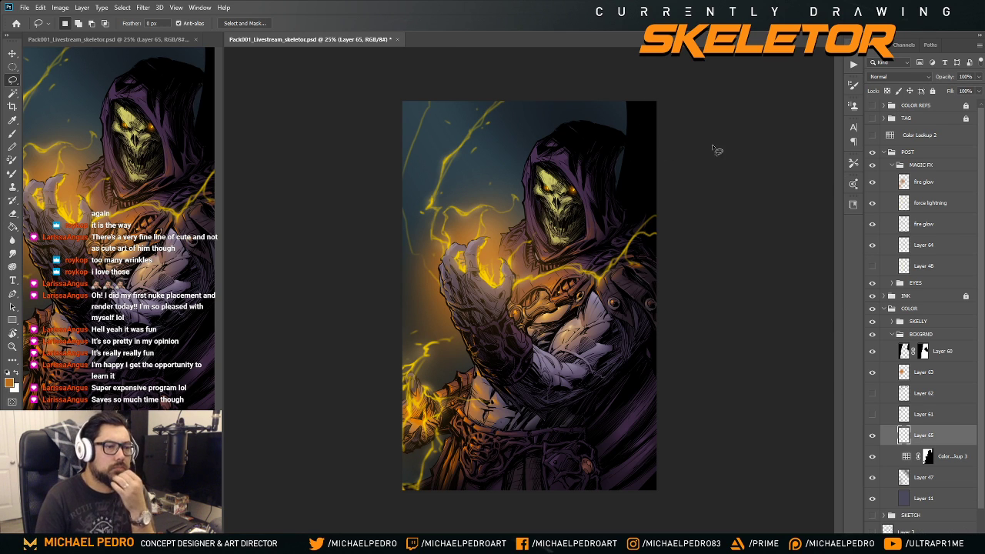
left_click(907, 460)
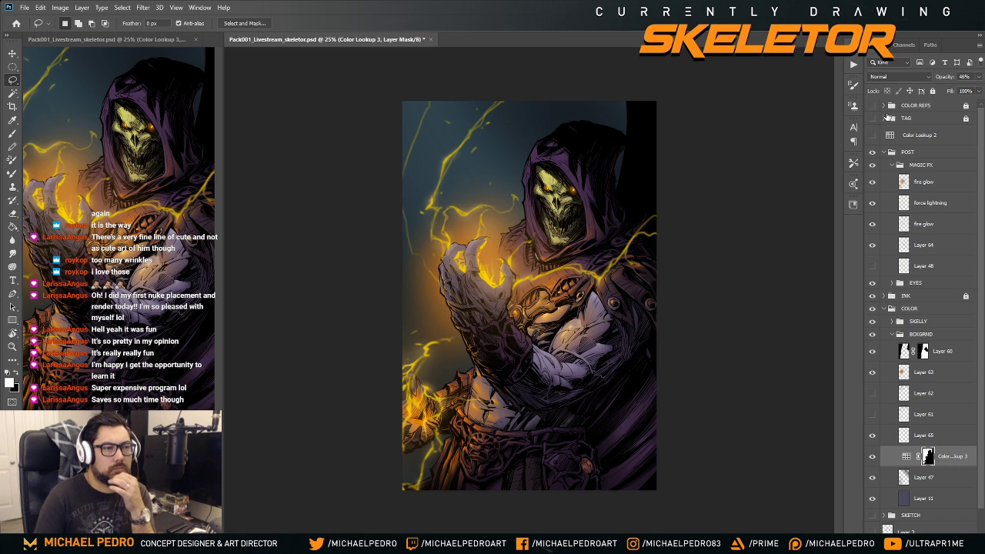
left_click(872, 462)
left_click(872, 459)
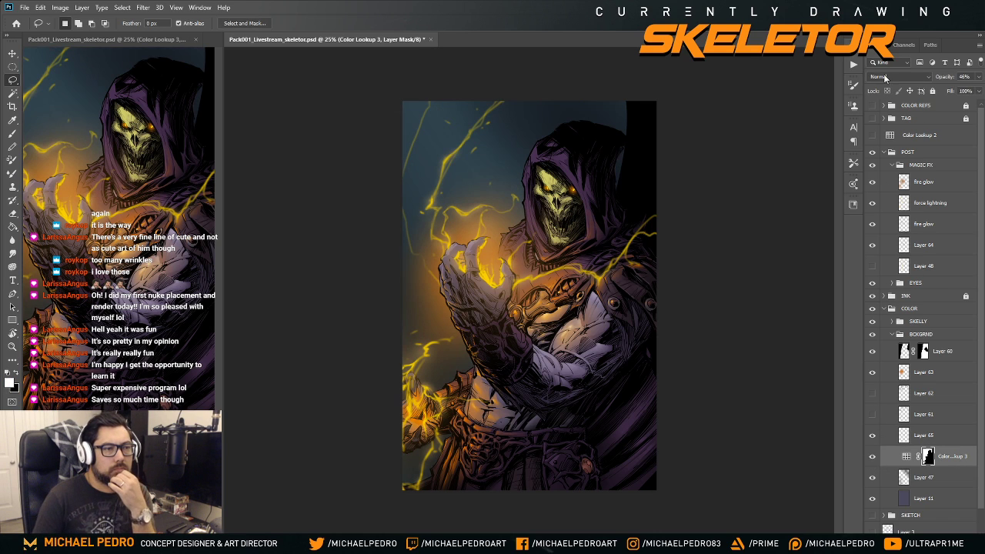
- Set the background Color Lookup adjustment's blend mode to Color and its opacity to 82%, and check the overall look
left_click(893, 79)
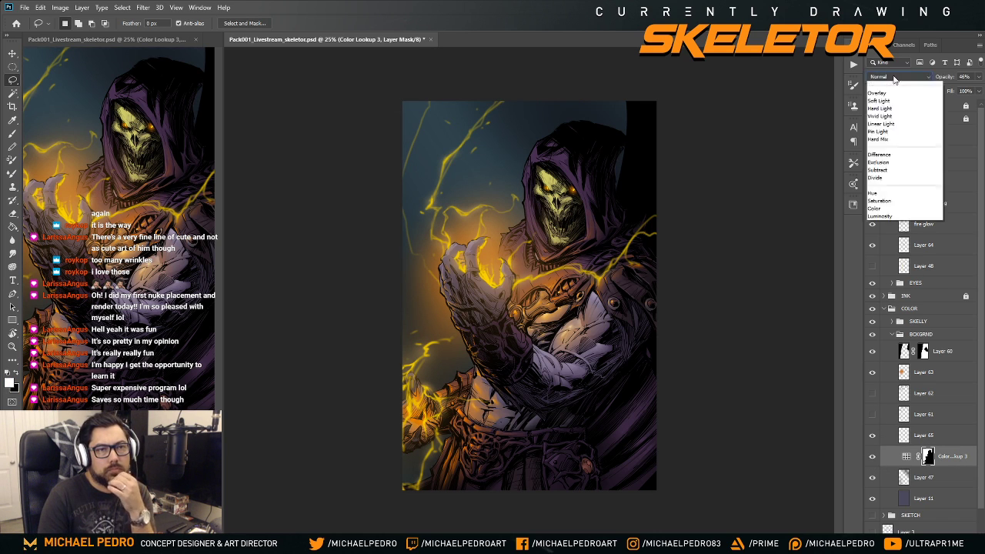
left_click(871, 317)
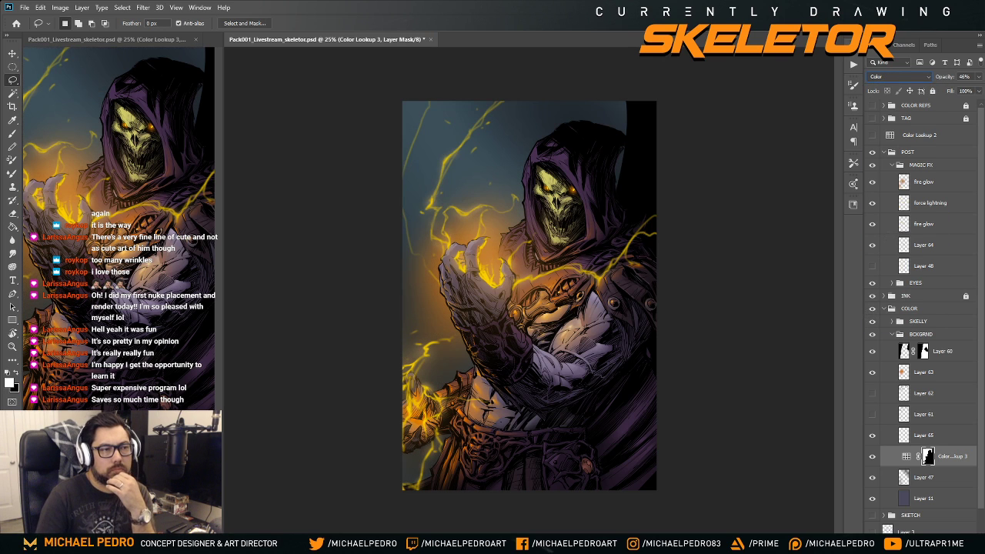
left_click(978, 76)
left_click_drag(954, 91, 975, 91)
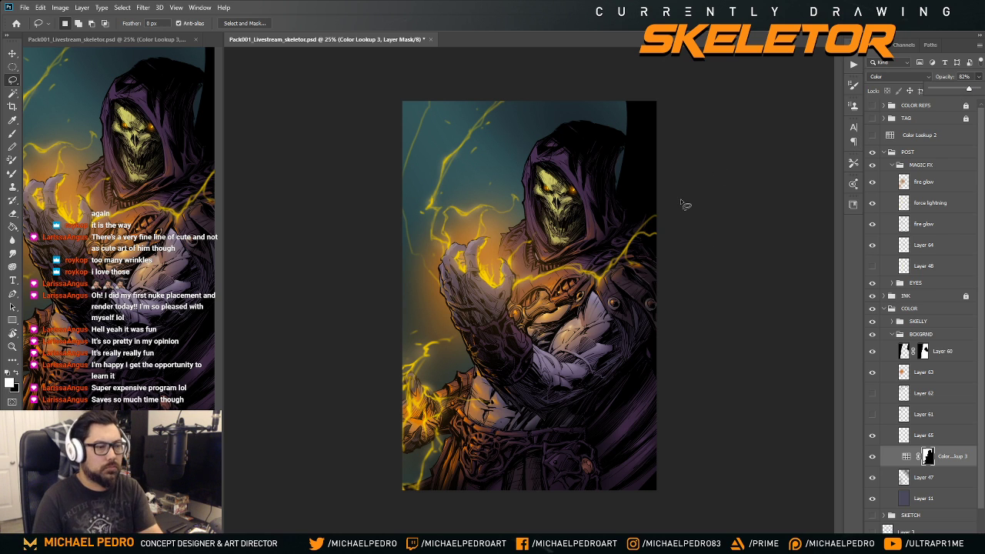
key("ctrl+minus")
key("ctrl+minus")
key("ctrl+minus")
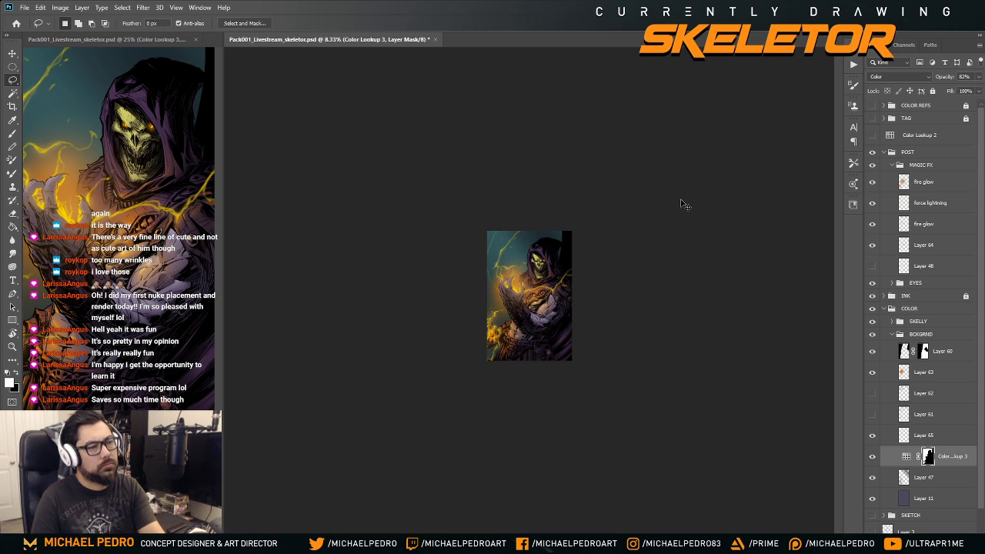
key("ctrl+plus")
key("ctrl+plus")
key("ctrl+plus")
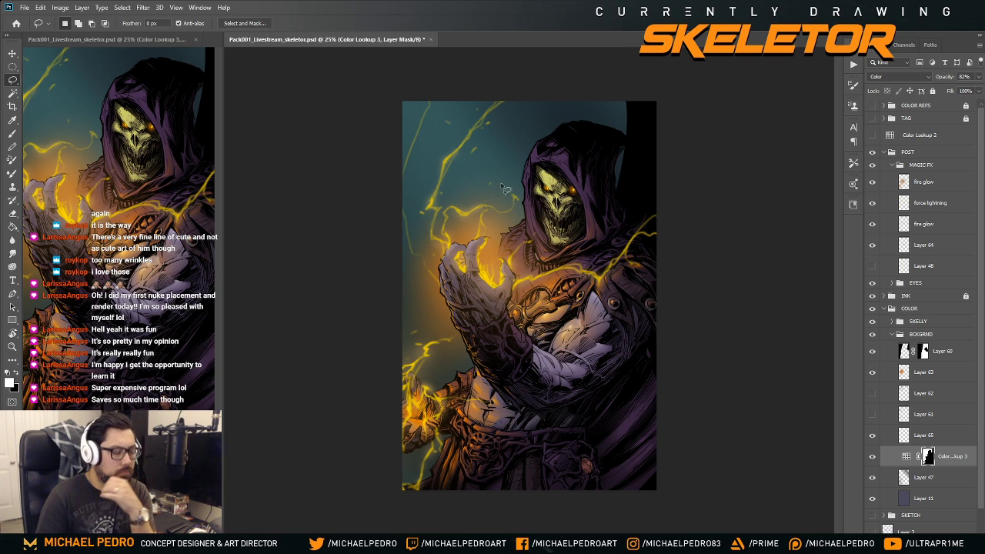
- Compare the artwork with Layer 63's orange glow hidden and shown, and make Layer 63 the active layer
left_click(903, 433)
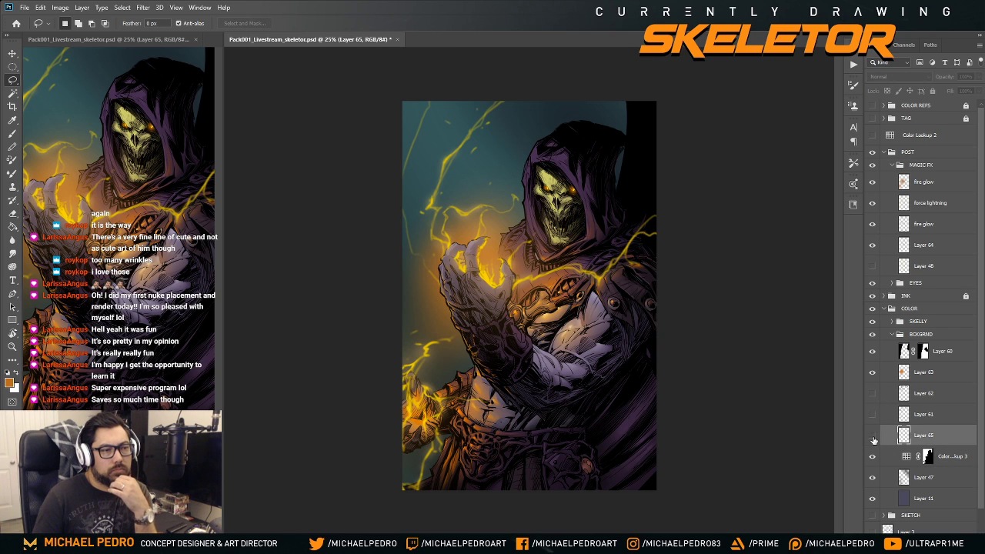
left_click(873, 373)
left_click(872, 373)
left_click(903, 373)
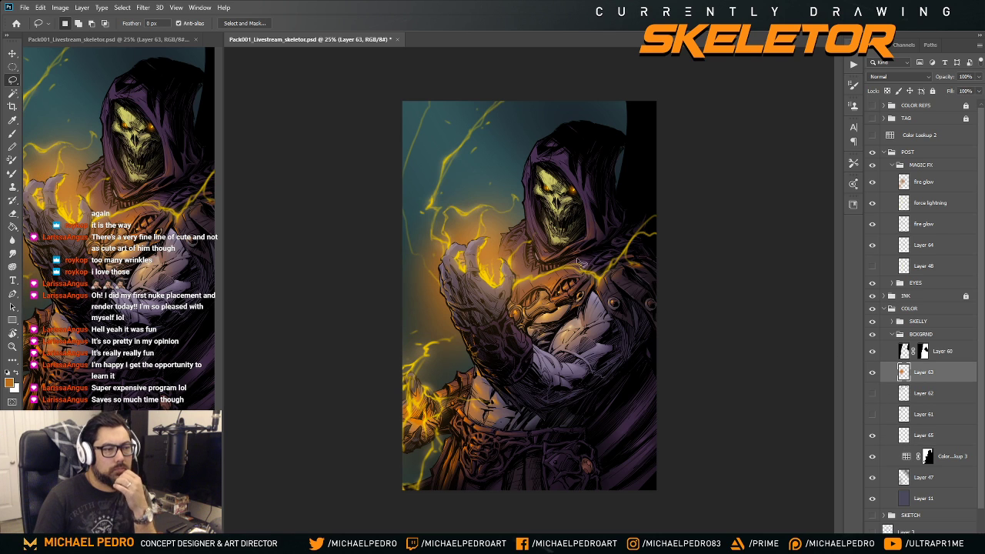
- Reduce the brush size to 300 for Layer 63's glow and switch to the size 400 eraser
key("b")
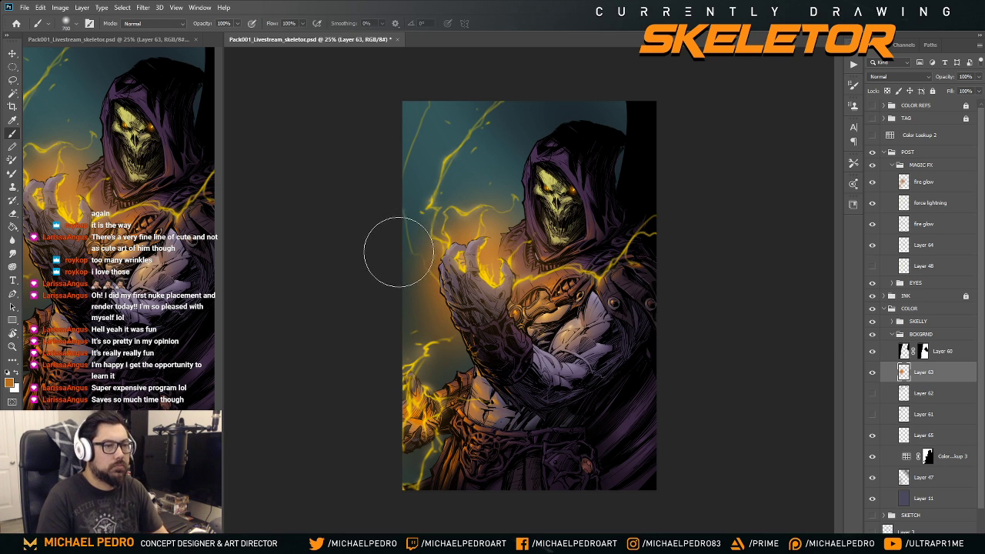
key("bracketleft")
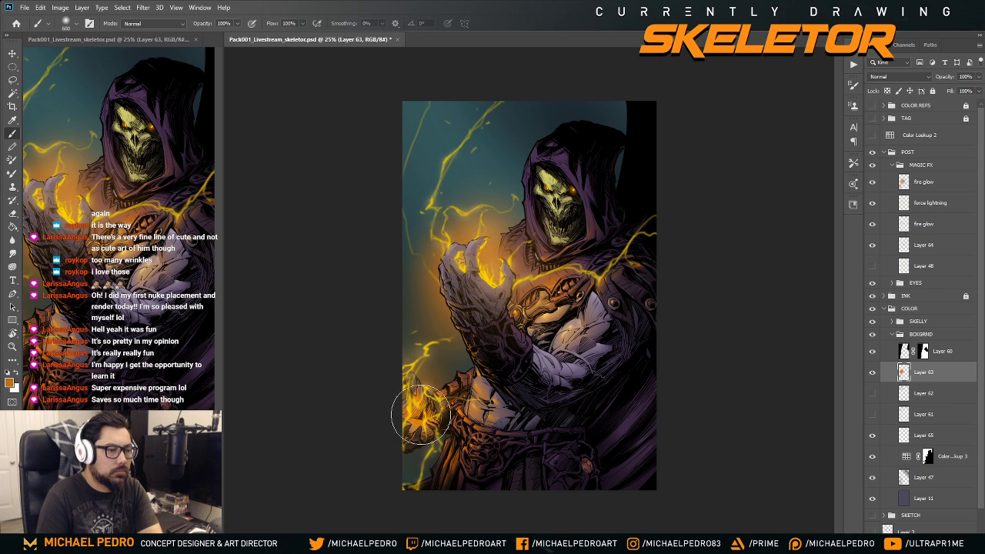
key("bracketleft")
key("bracketleft")
key("bracketleft")
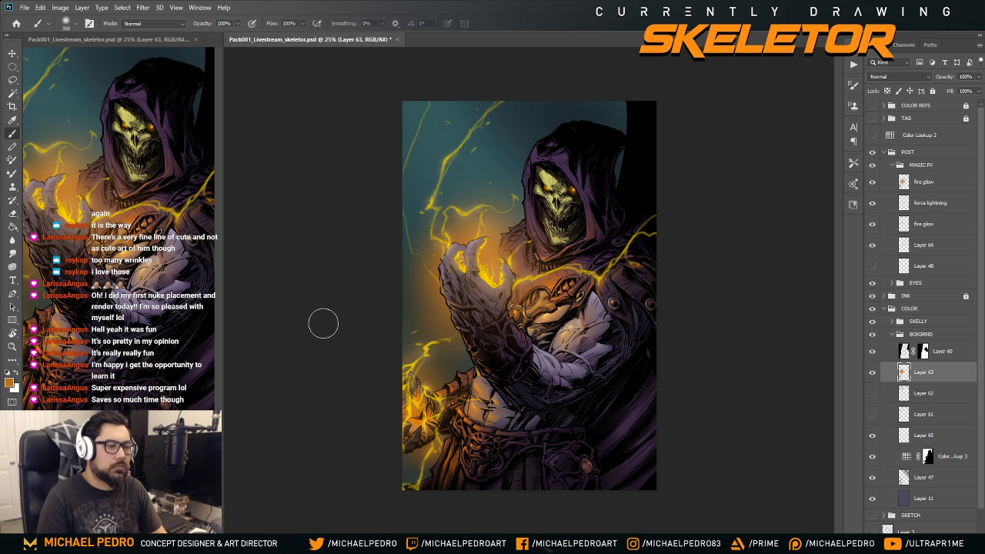
key("e")
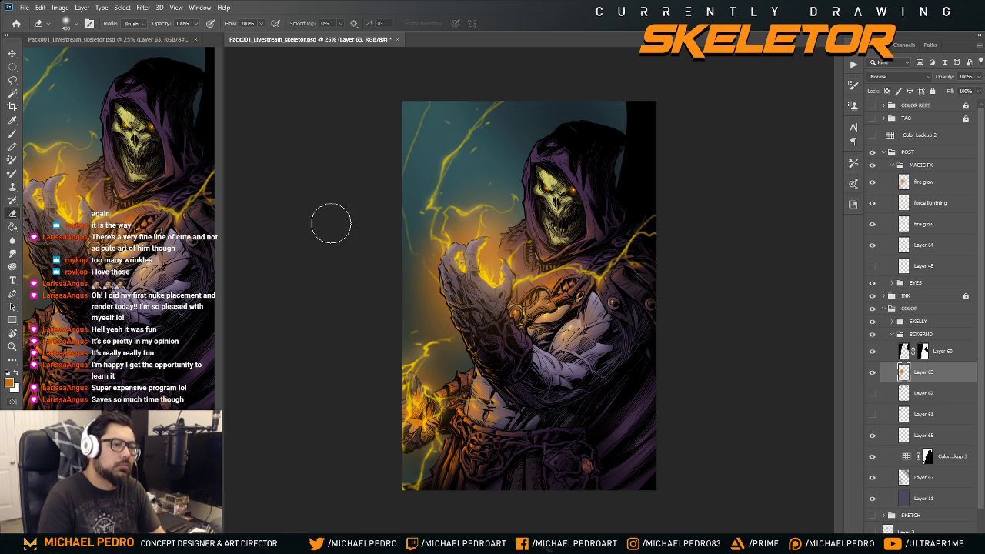
- Examine how the teal background and orange glows read across the illustration at reduced and enlarged viewing sizes
key("ctrl+minus")
key("ctrl+minus")
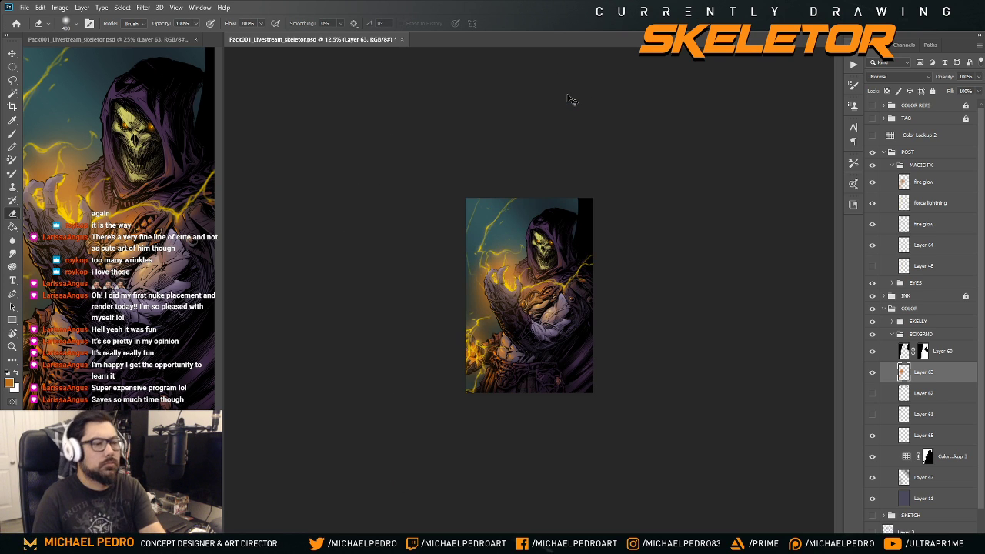
key("ctrl+plus")
key("ctrl+plus")
key("ctrl+plus")
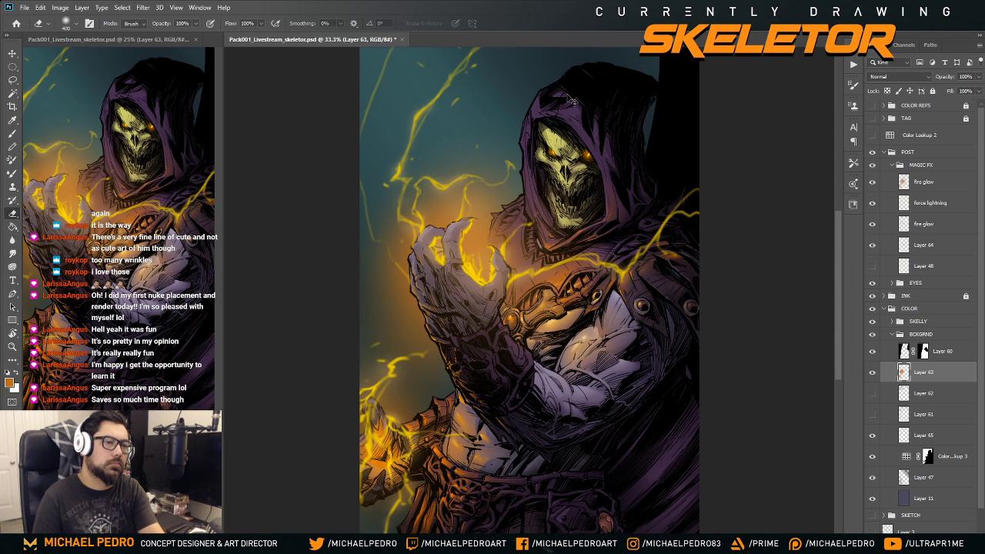
key("ctrl+minus")
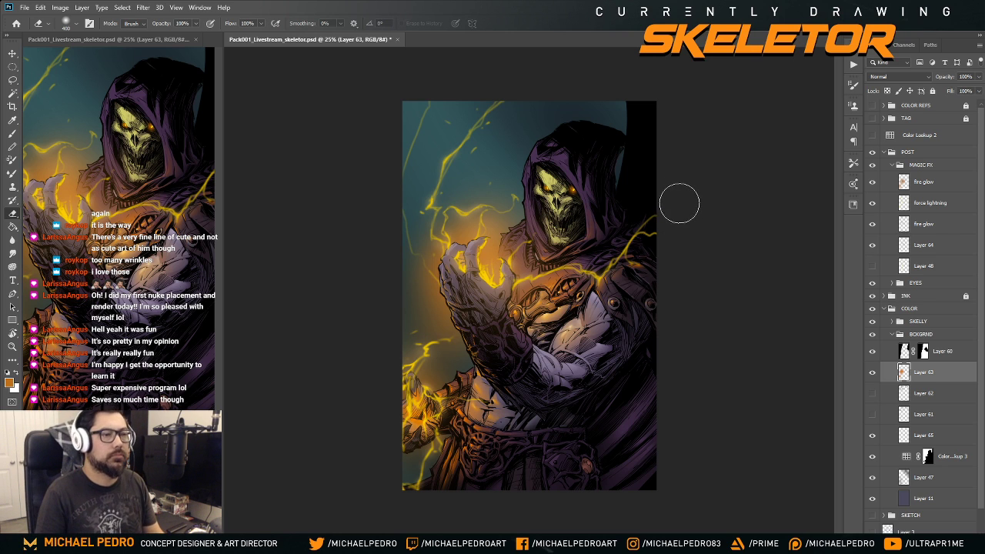
key("ctrl+minus")
key("ctrl+minus")
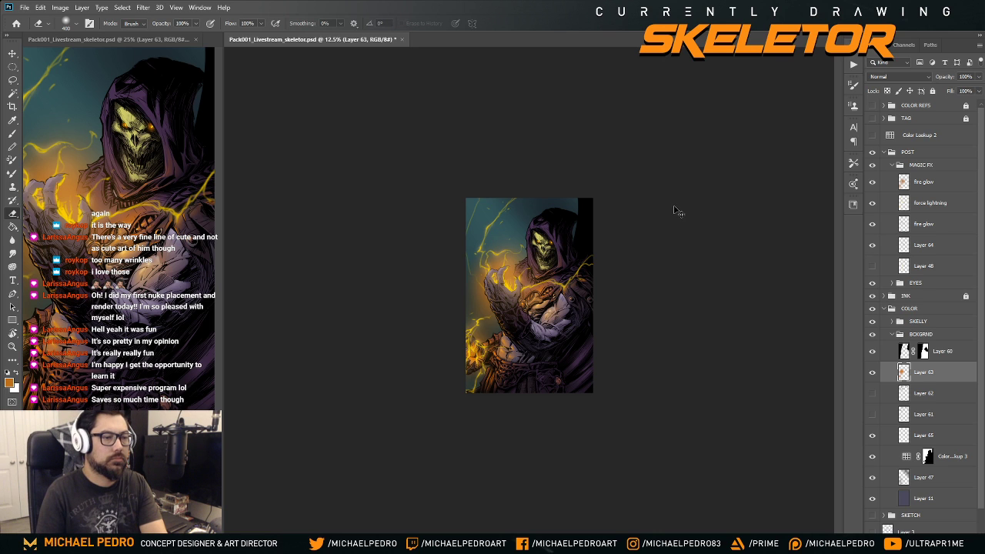
key("ctrl+plus")
key("ctrl+plus")
key("ctrl+plus")
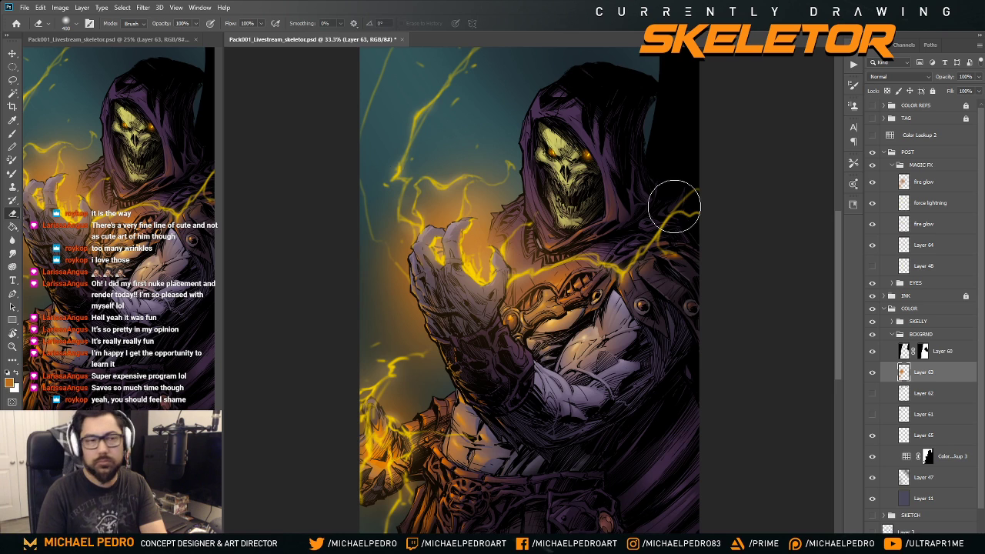
- Compare the artwork with Layer 48's lightning around the raised hand and arm hidden and shown, and leave the layer visible
left_click(872, 266)
left_click(873, 267)
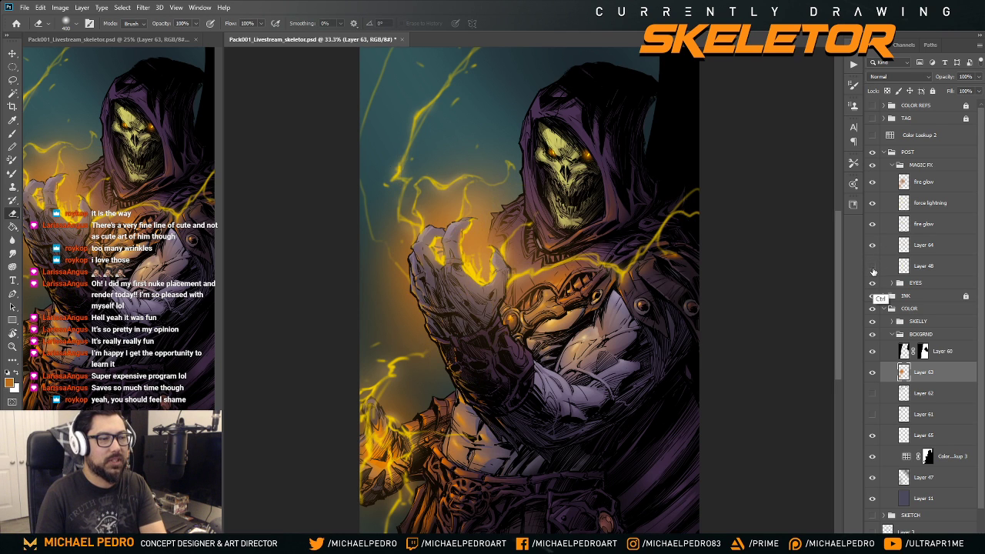
key("ctrl+minus")
left_click(872, 267)
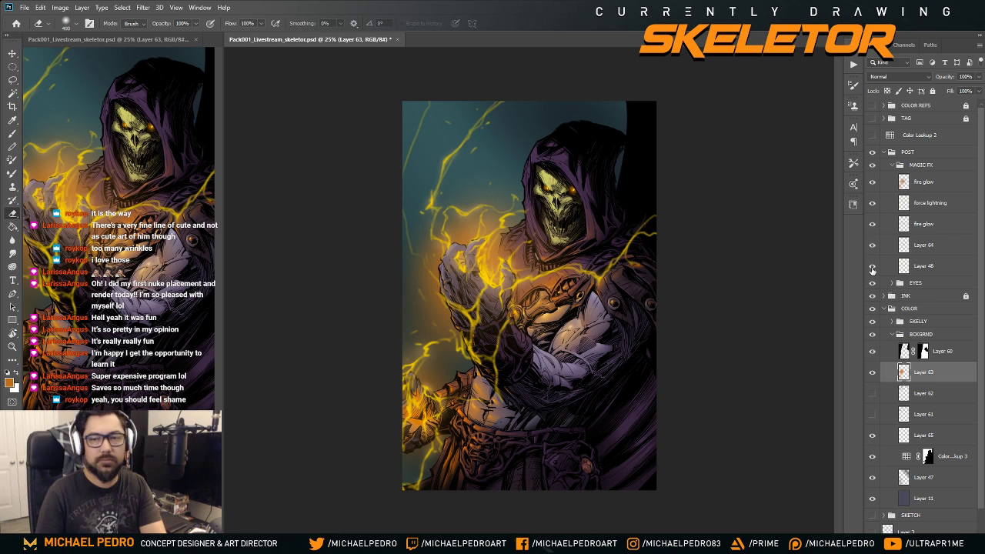
key("ctrl+minus")
key("ctrl+minus")
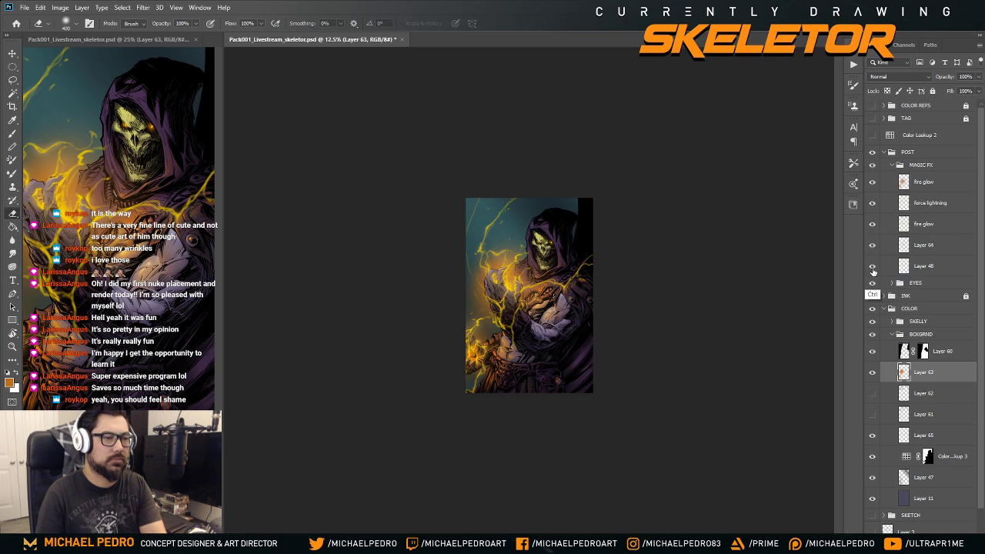
key("ctrl+plus")
key("ctrl+plus")
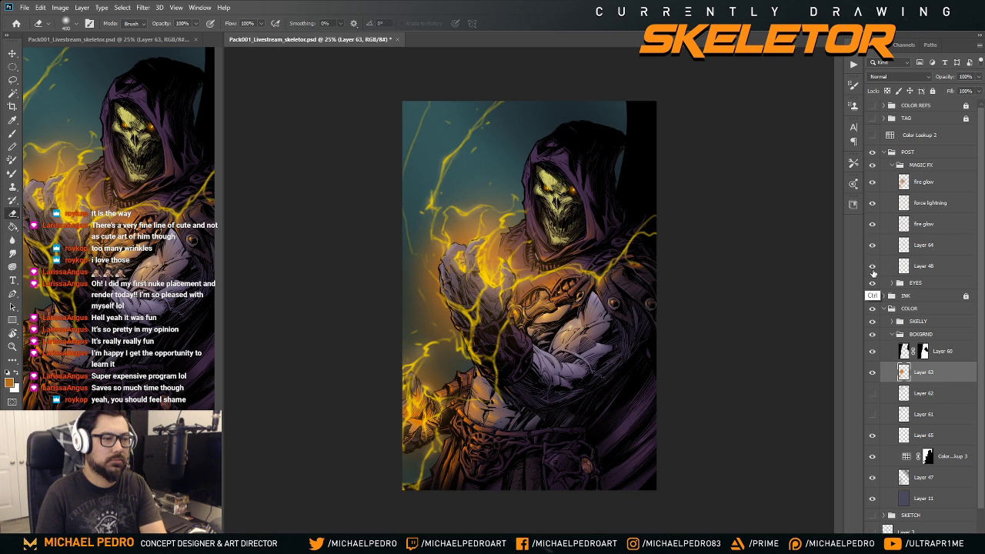
key("ctrl+minus")
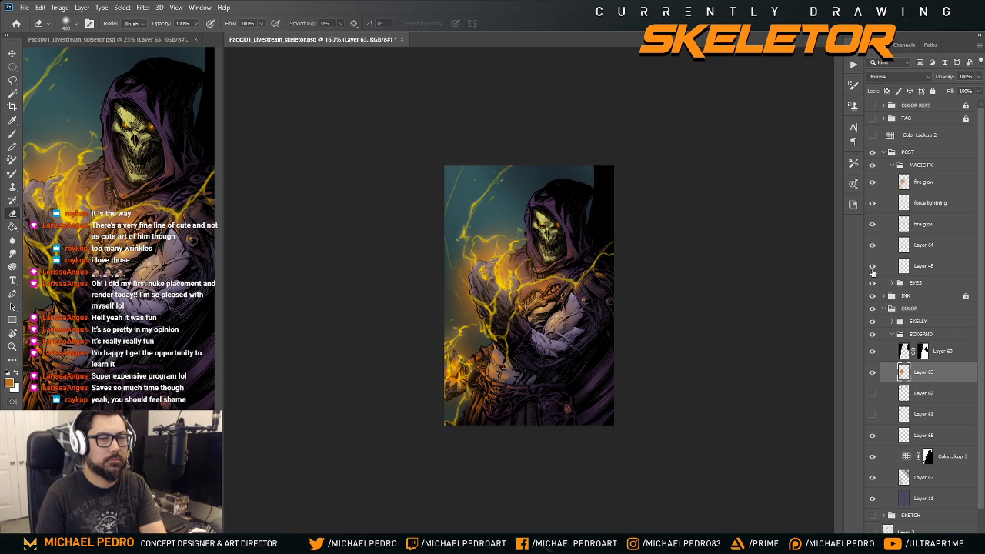
left_click(872, 266)
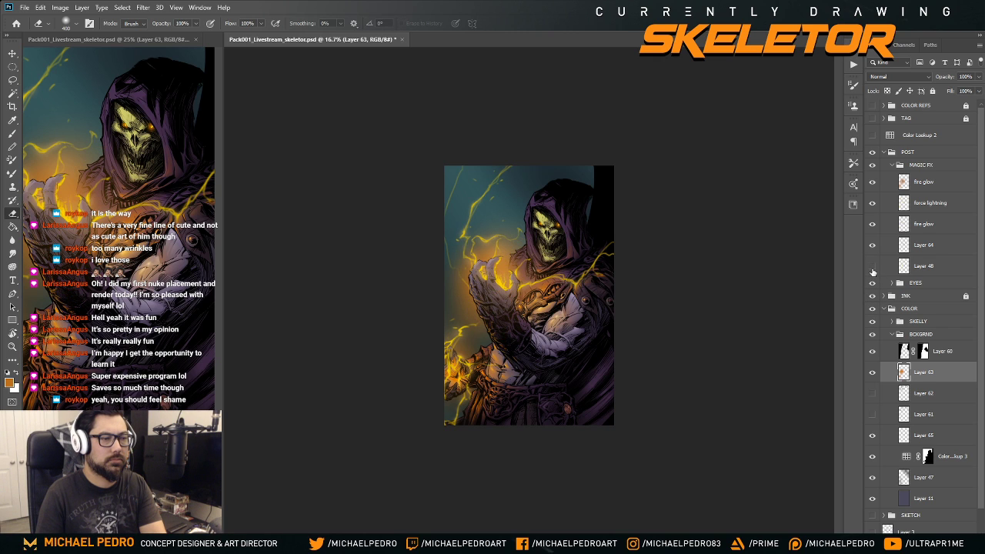
left_click(872, 269)
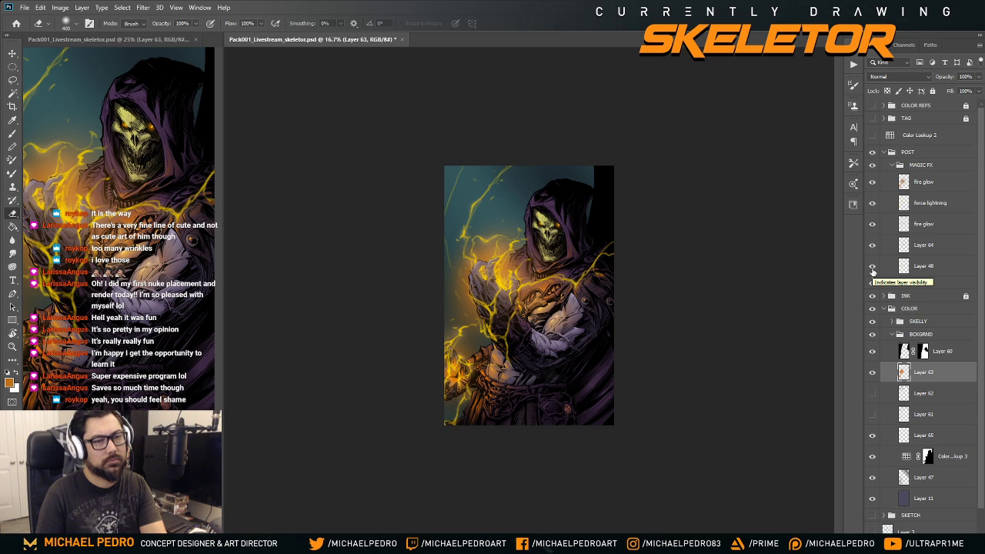
- Hide Layer 48's lightning and show the Color Lookup 2 adjustment over the illustration
left_click(872, 269)
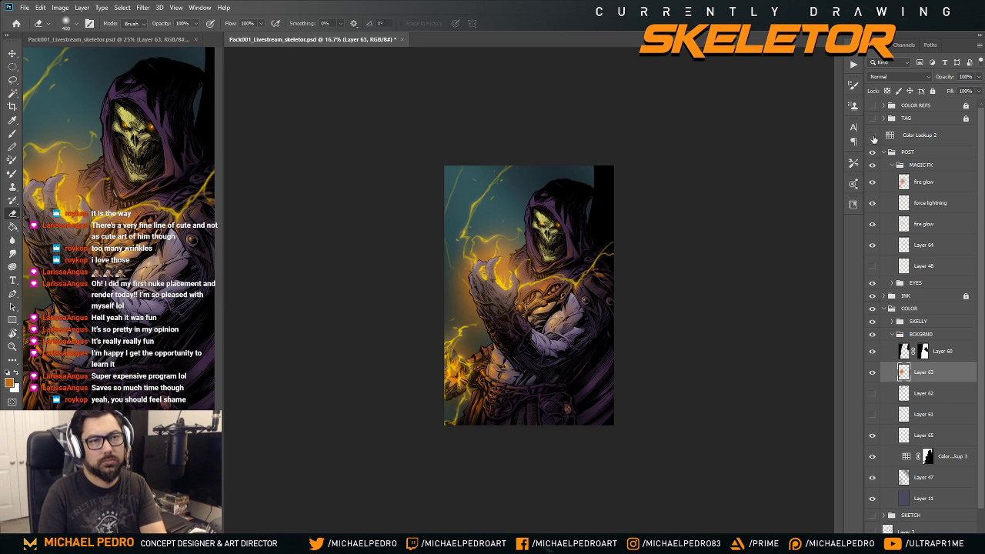
key("ctrl+plus")
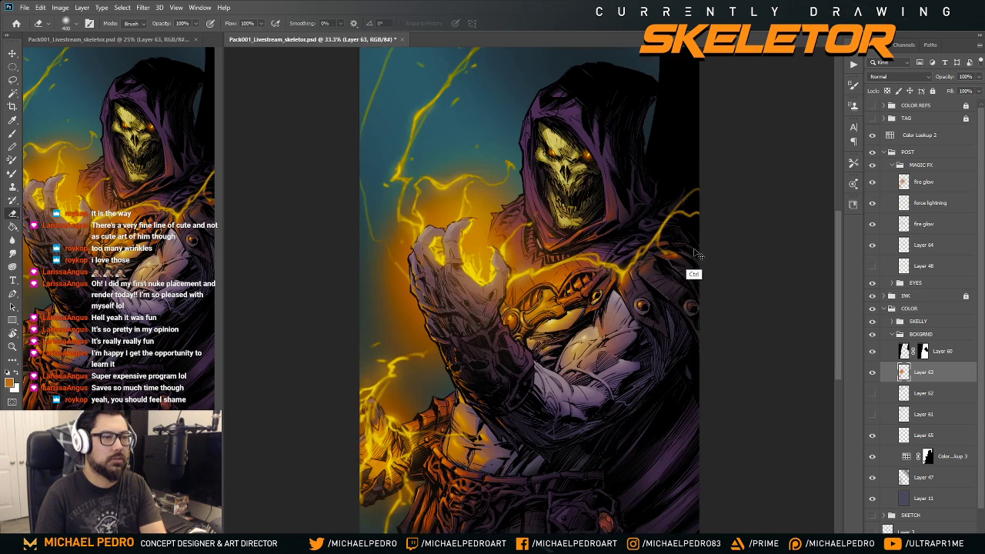
key("ctrl+minus")
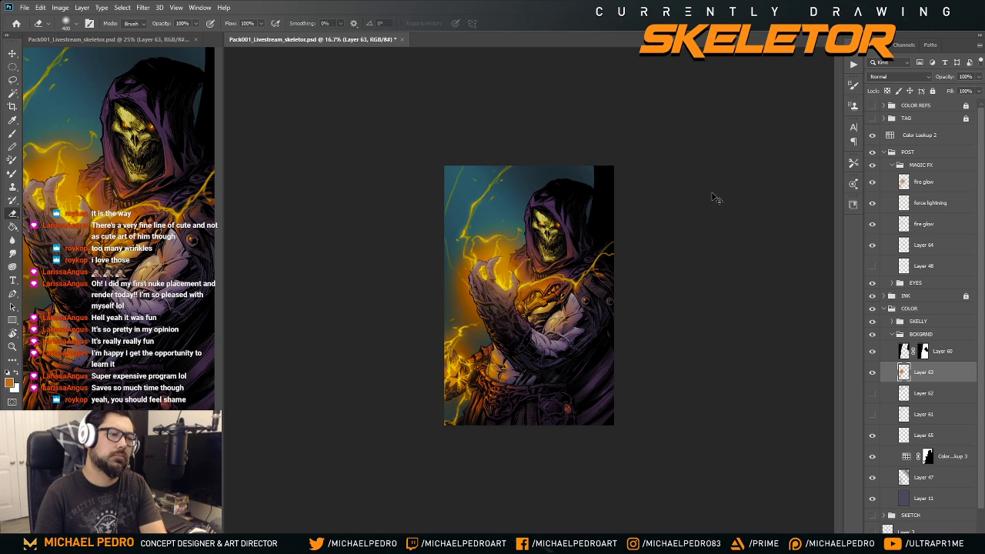
- Examine the whole illustration's color grading, teal background and orange glows at thumbnail and larger viewing sizes
key("ctrl+minus")
key("ctrl+minus")
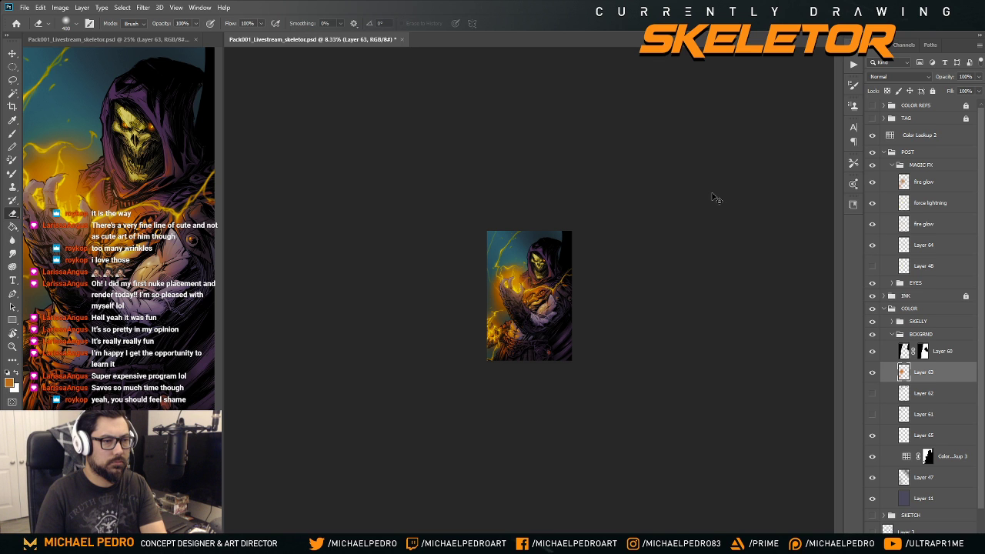
key("ctrl+plus")
key("ctrl+plus")
key("ctrl+plus")
key("ctrl+plus")
key("ctrl+minus")
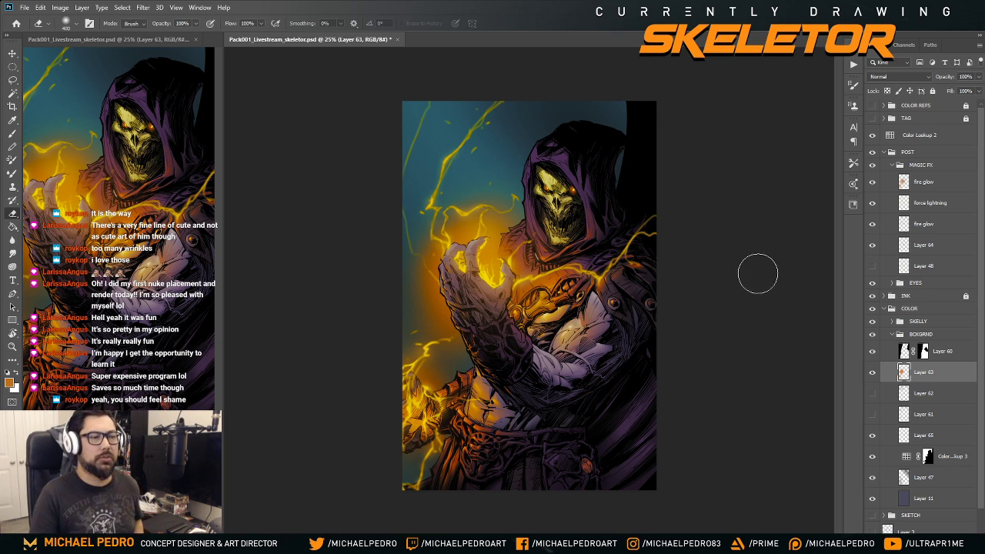
key("ctrl+minus")
key("ctrl+minus")
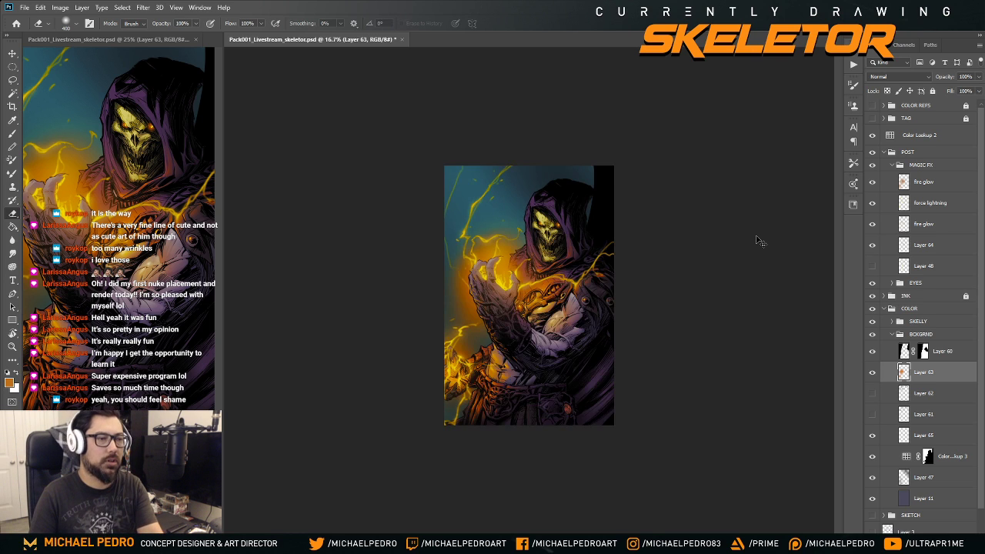
key("ctrl+plus")
key("ctrl+plus")
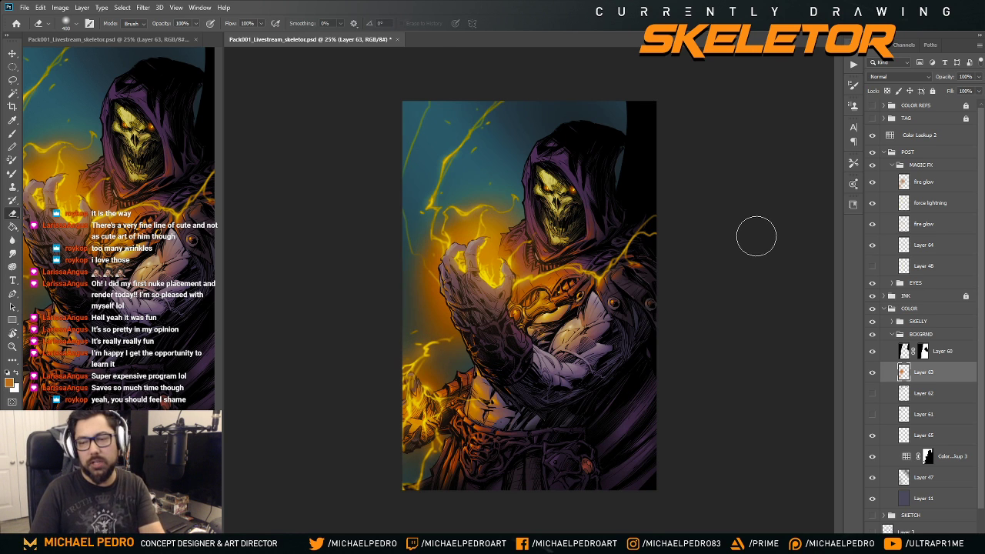
- Switch to the Hand tool and save the illustration
key("h")
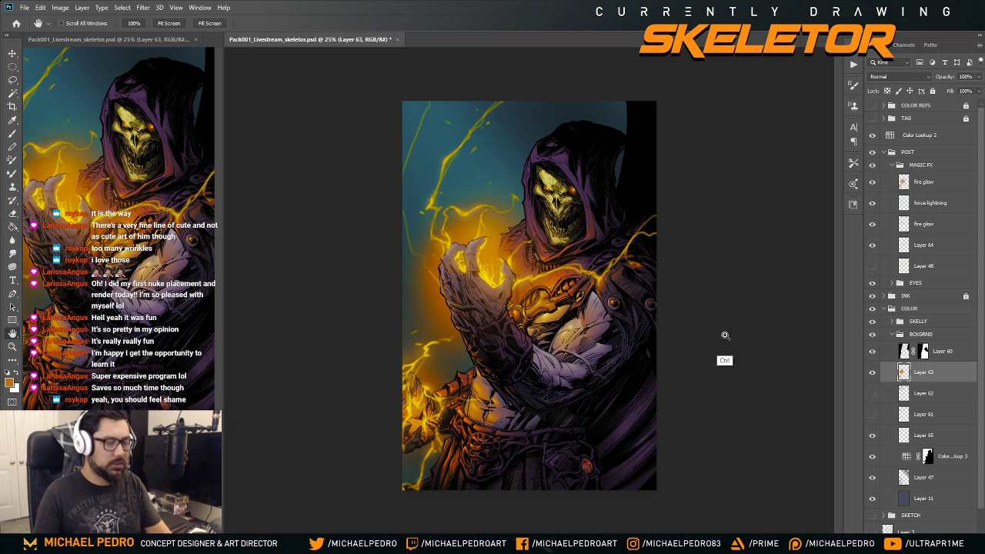
key("ctrl+s")
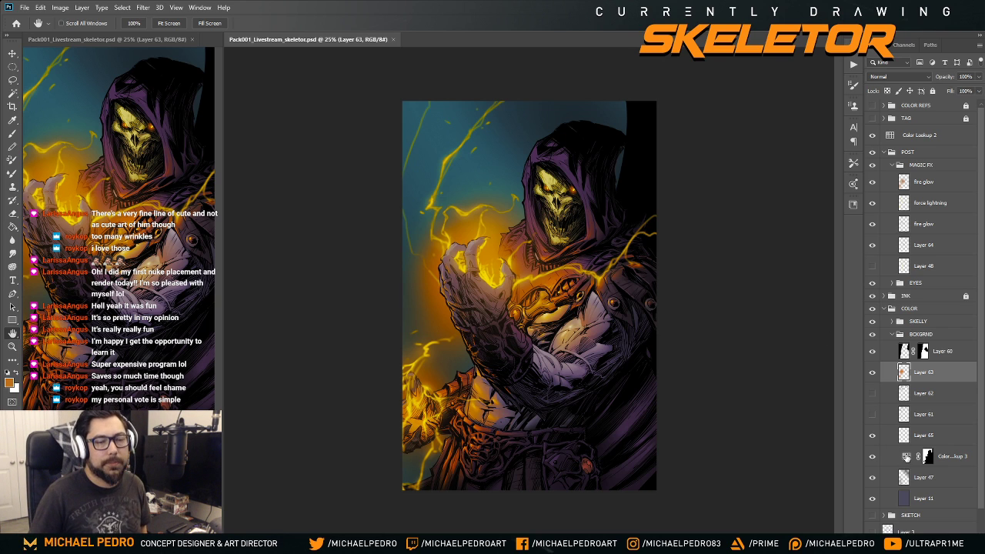
- Raise the Color Lookup 3 adjustment's opacity to 100% and compare the background with it hidden and shown
left_click(907, 459)
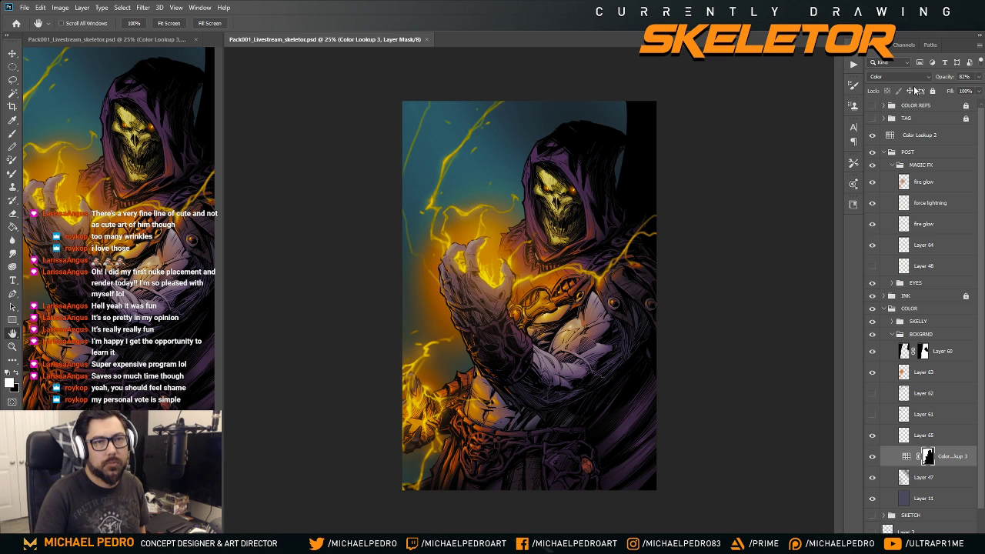
left_click(980, 77)
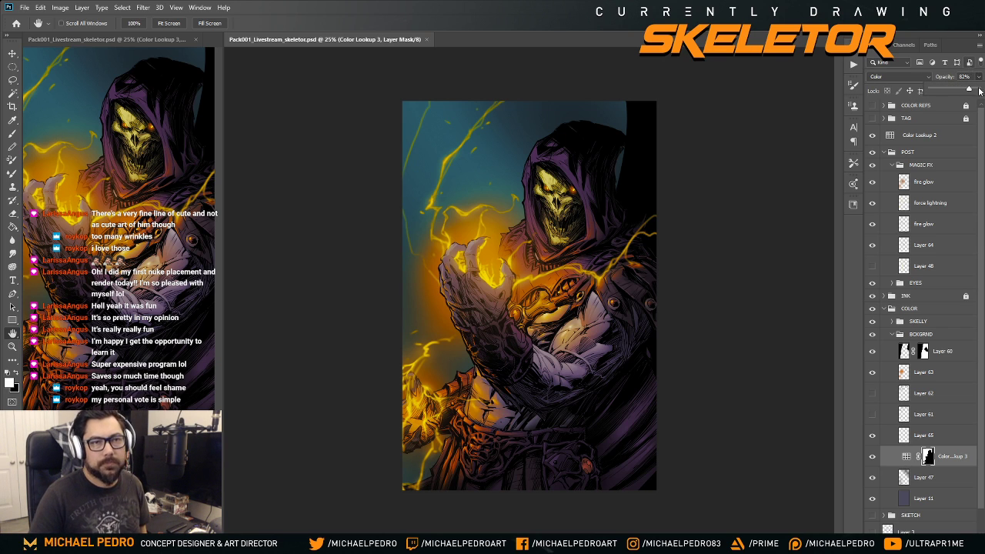
left_click_drag(971, 91, 978, 93)
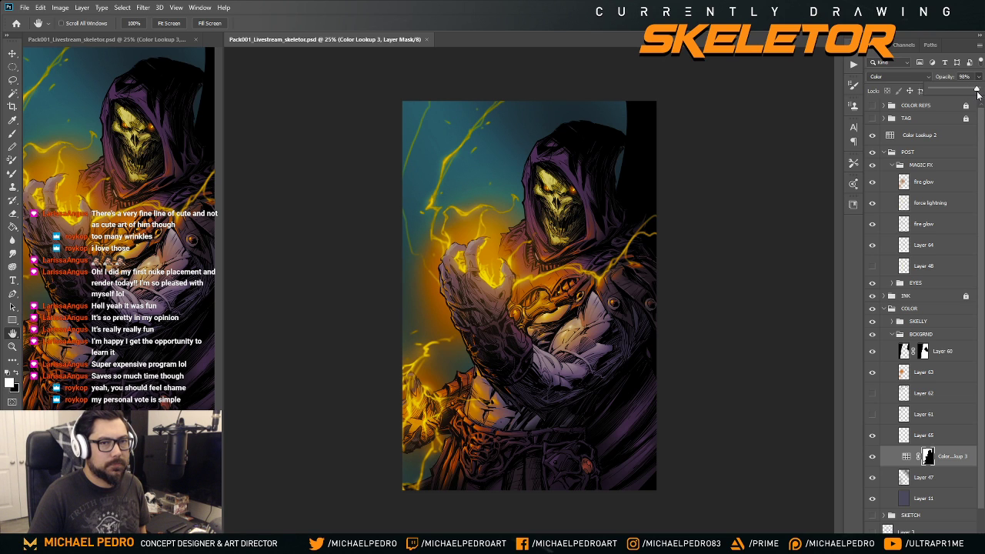
left_click_drag(978, 92, 983, 92)
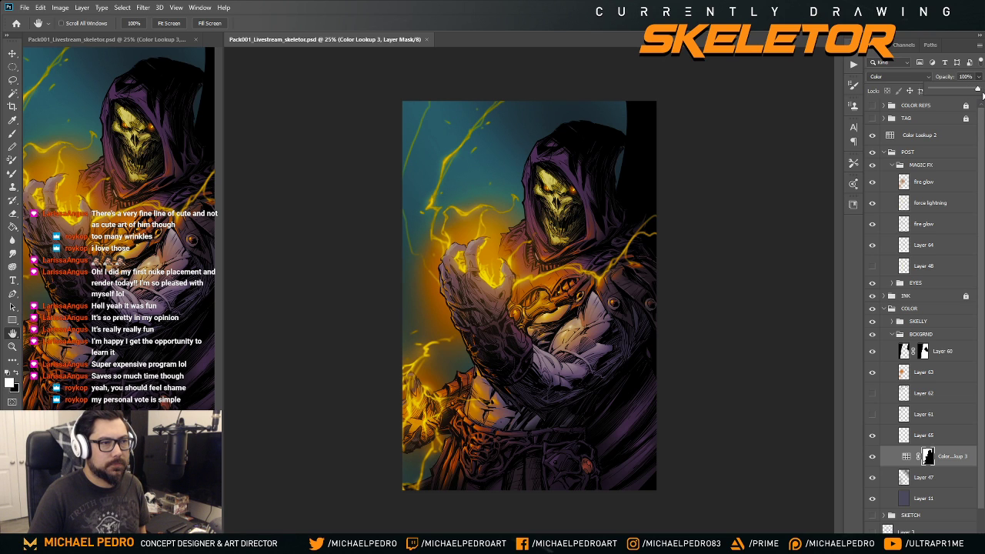
left_click(873, 457)
left_click(873, 457)
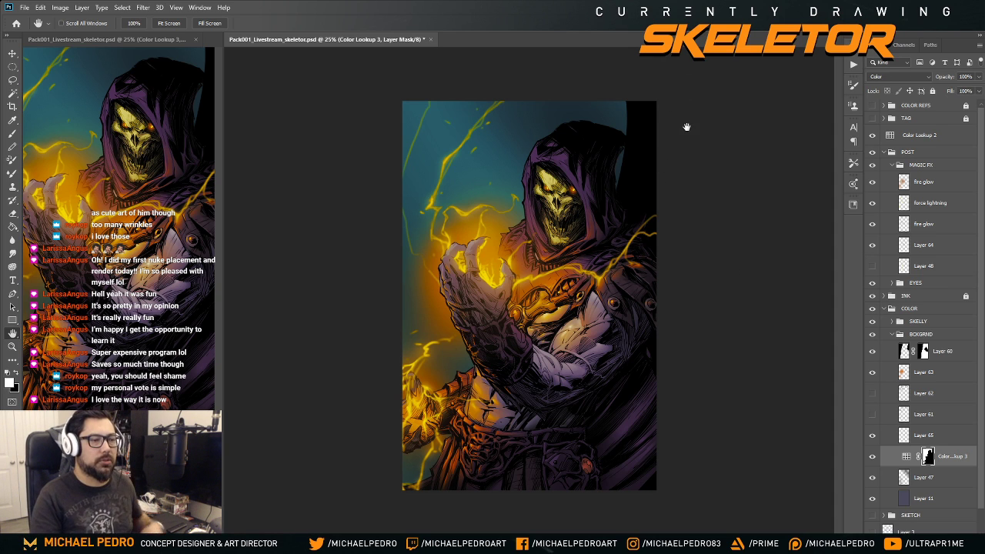
- Check the composition at reduced size and mirrored horizontally, and return the canvas to its original orientation
key("ctrl+minus")
key("ctrl+minus")
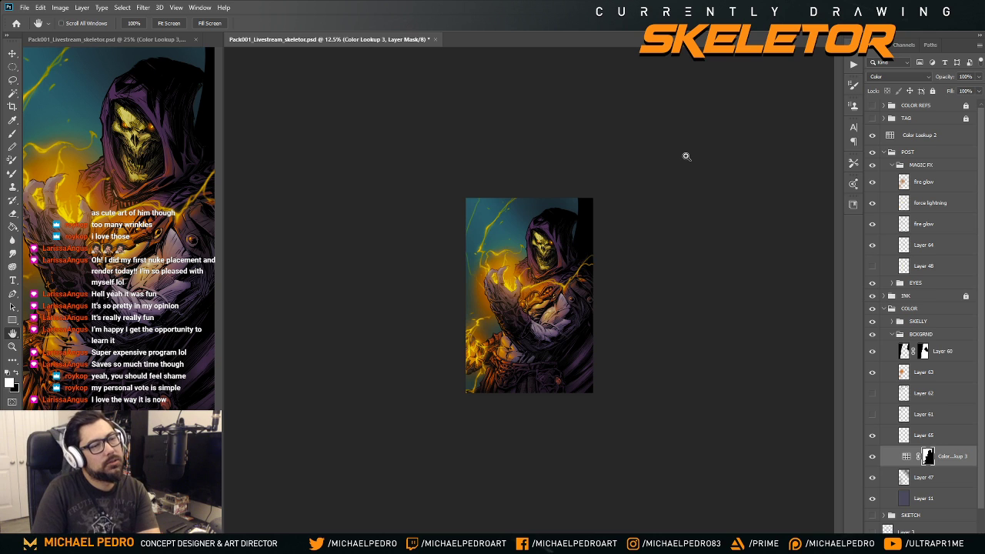
key("ctrl+plus")
key("ctrl+plus")
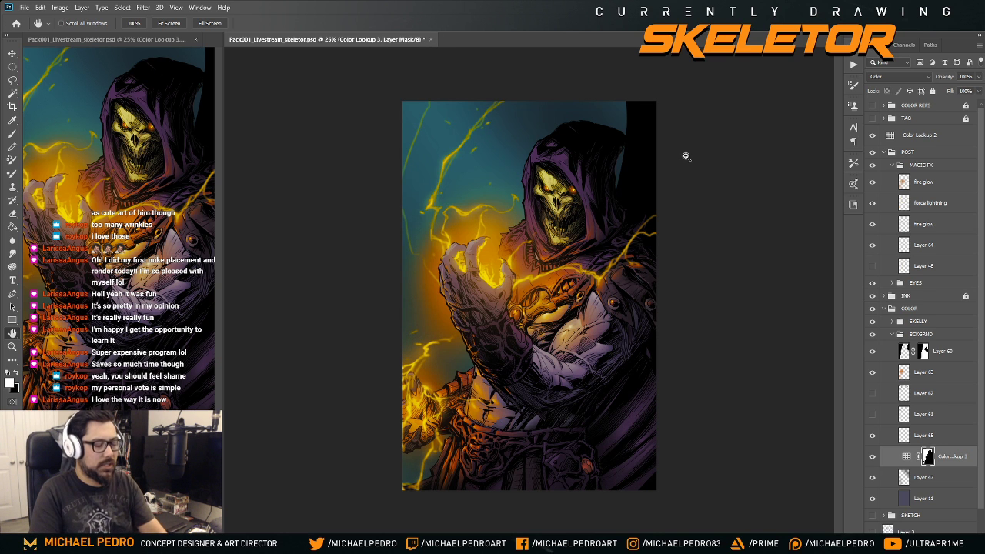
key("h")
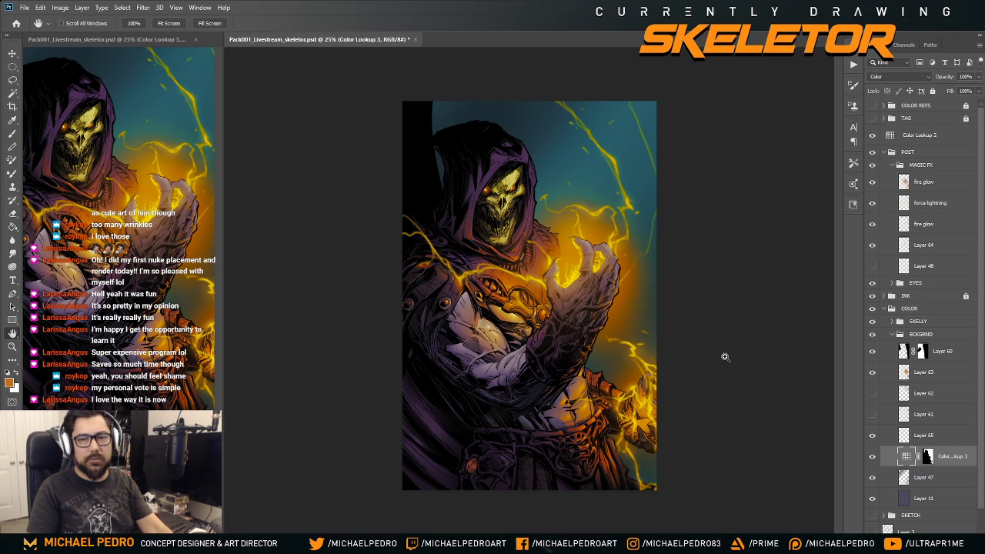
key("ctrl+shift+h")
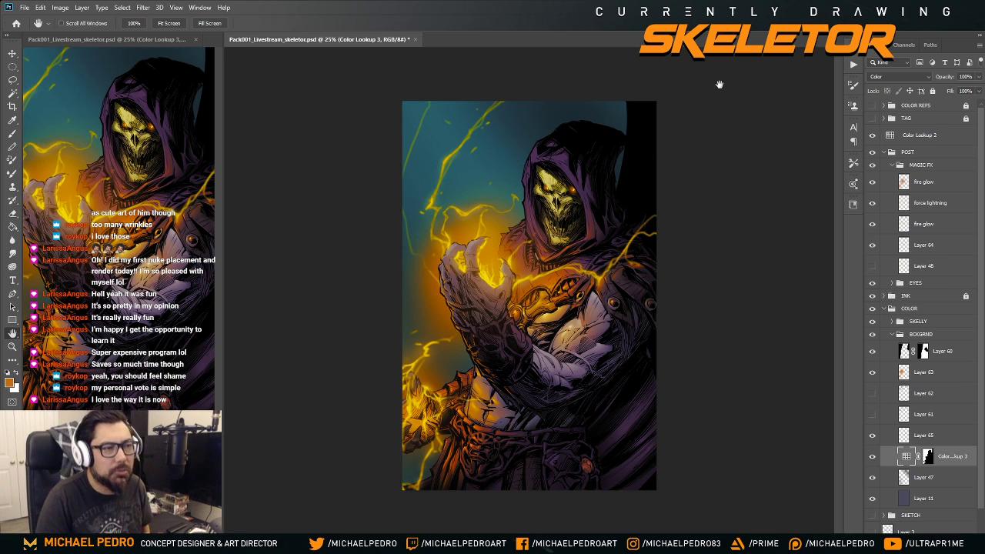
- Paint a soft orange glow on Layer 64 around the lightning beside the armored shoulder with a size 700 brush
left_click(909, 373)
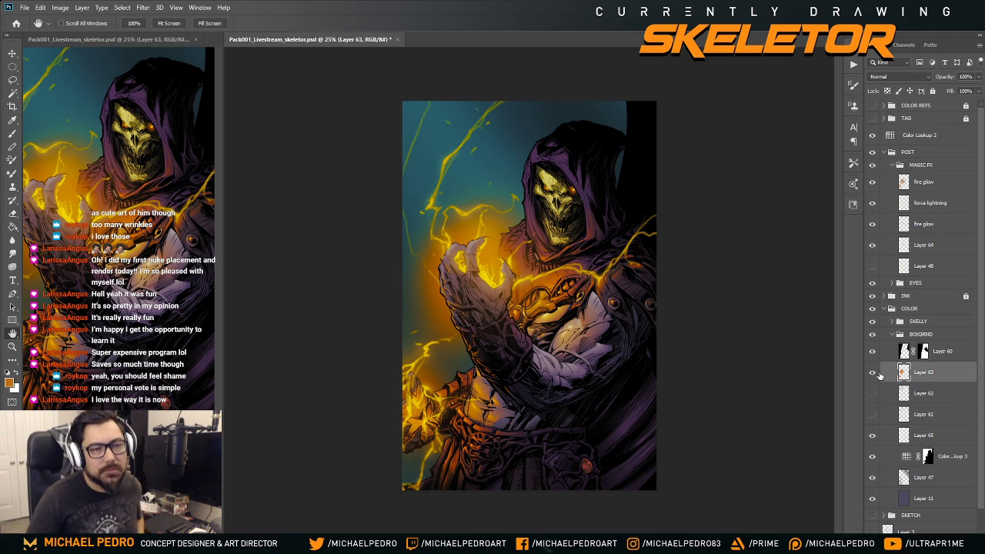
key("b")
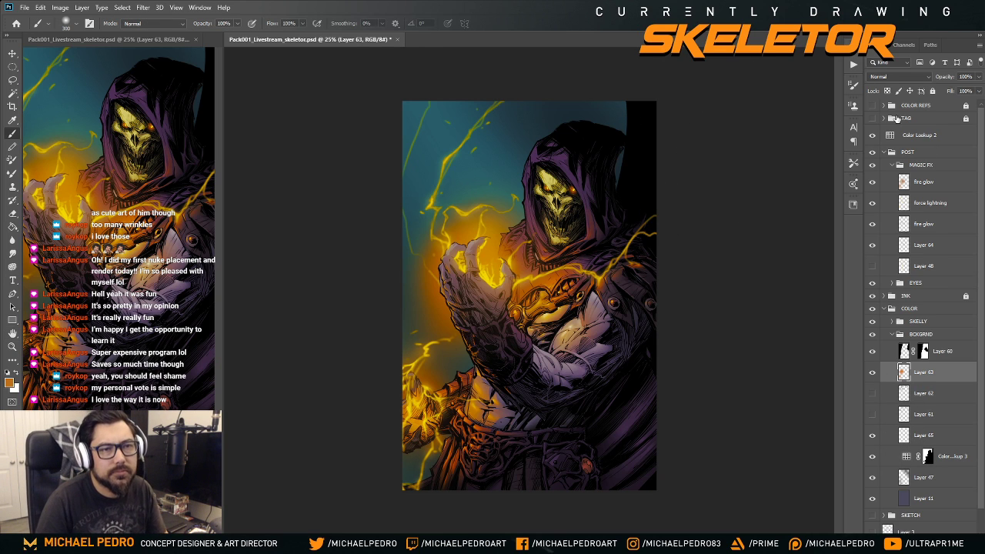
left_click(931, 246)
left_click_drag(654, 220, 665, 258)
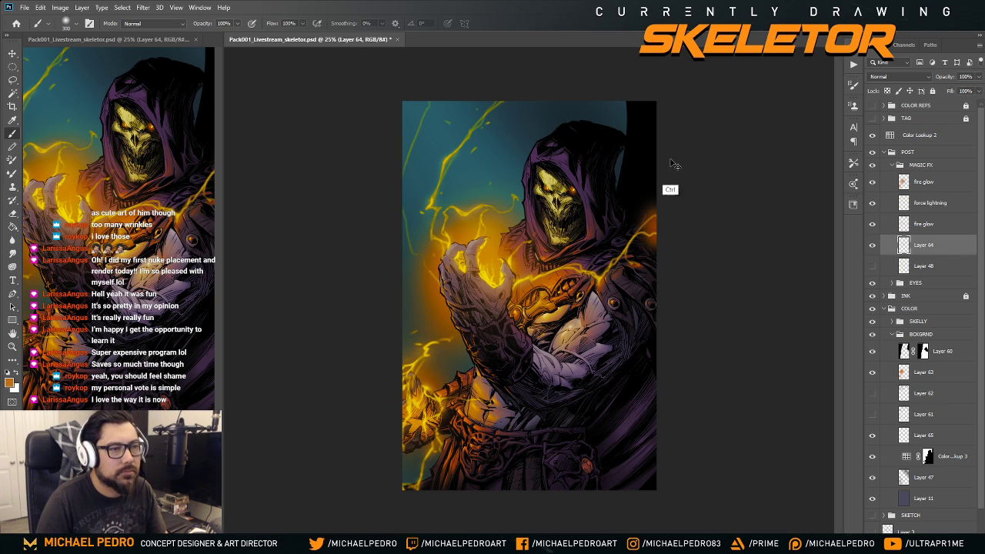
key("bracketright")
key("bracketright")
key("bracketright")
key("bracketright")
left_click_drag(682, 218, 686, 220)
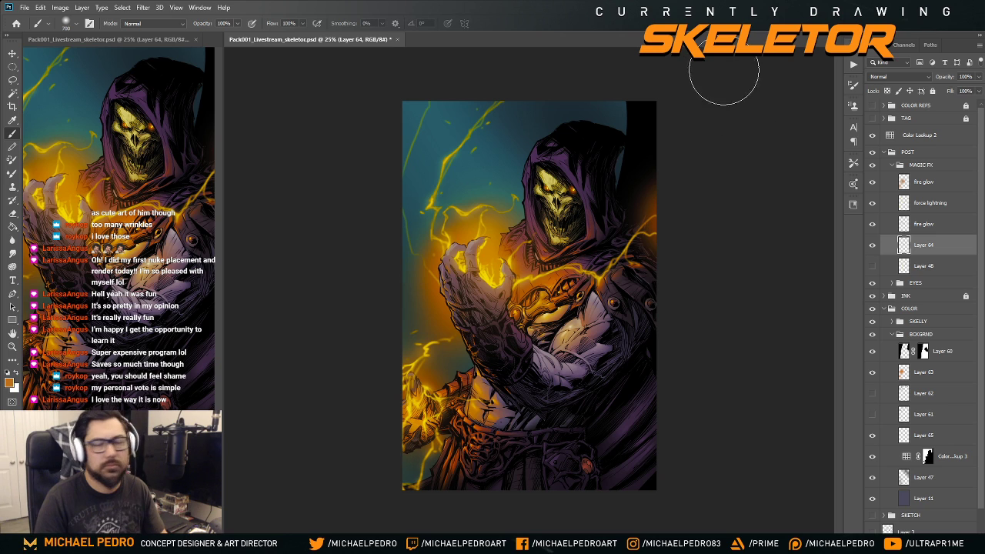
key("ctrl+z")
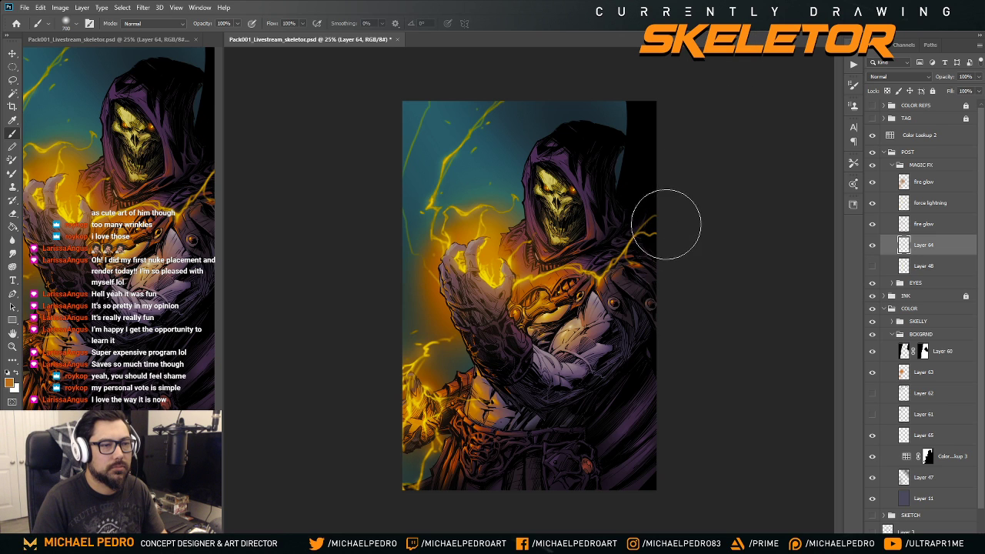
left_click_drag(660, 227, 639, 237)
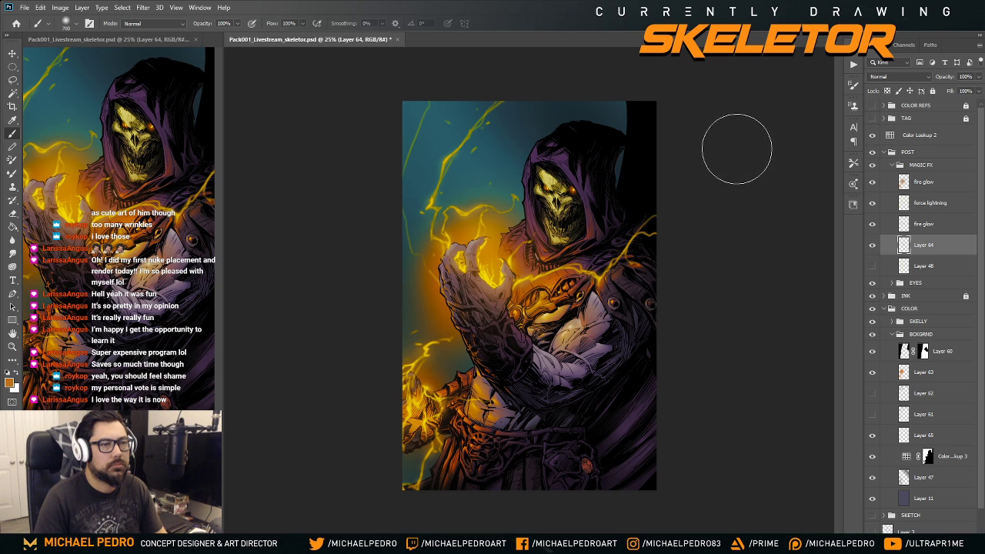
left_click(11, 335)
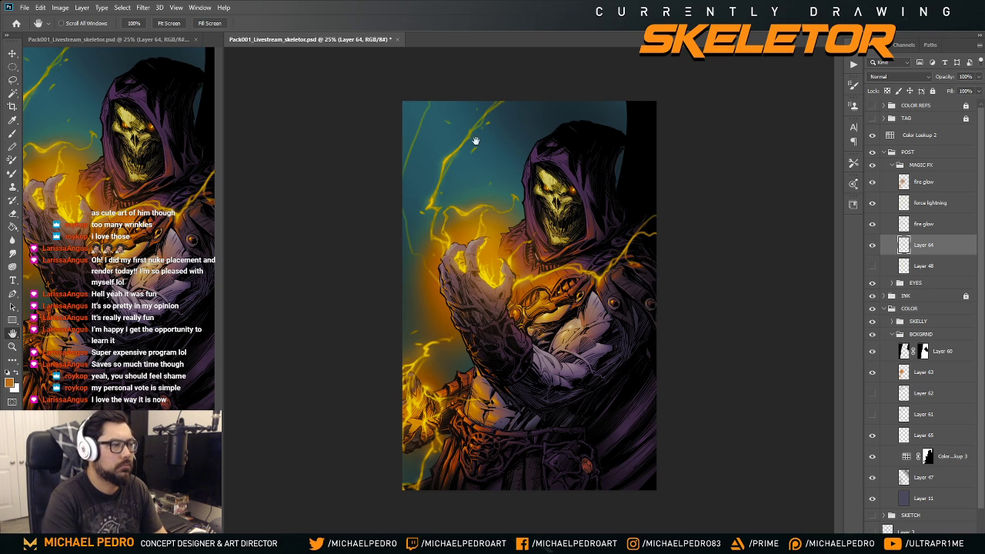
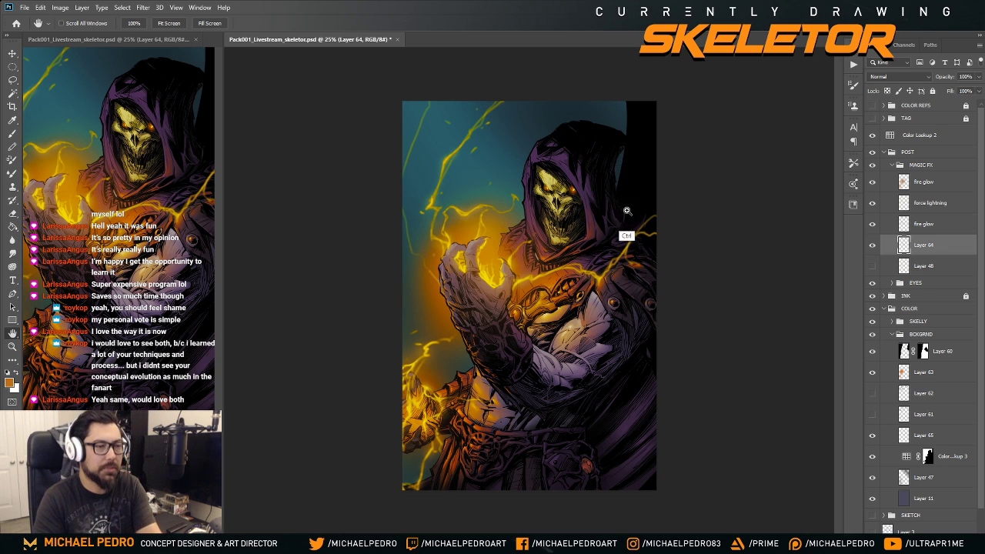
- Examine the illustration at reduced size and at 50%, looking closely at the skull face, raised hand and chest lightning
key("ctrl+minus")
key("ctrl+minus")
key("ctrl+plus")
key("ctrl+plus")
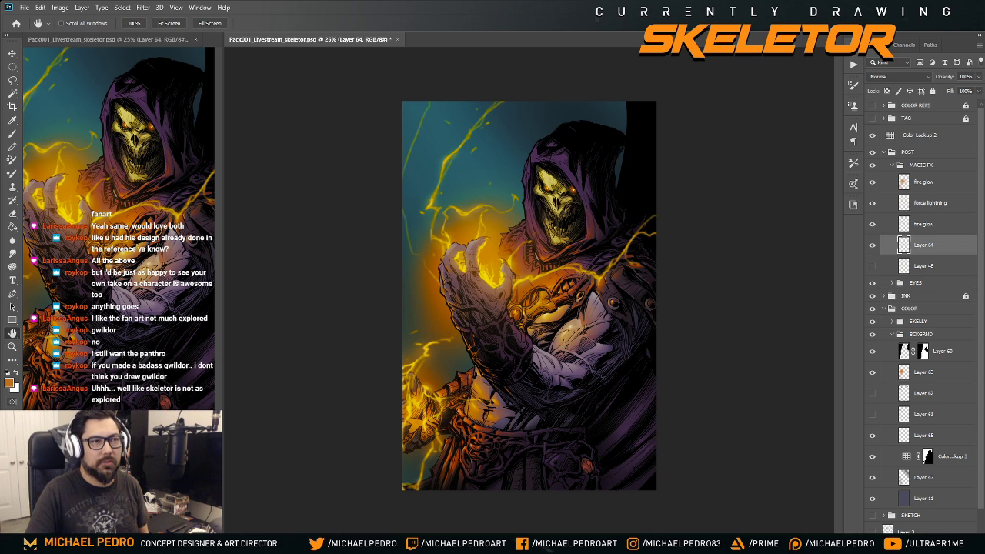
key("ctrl+plus")
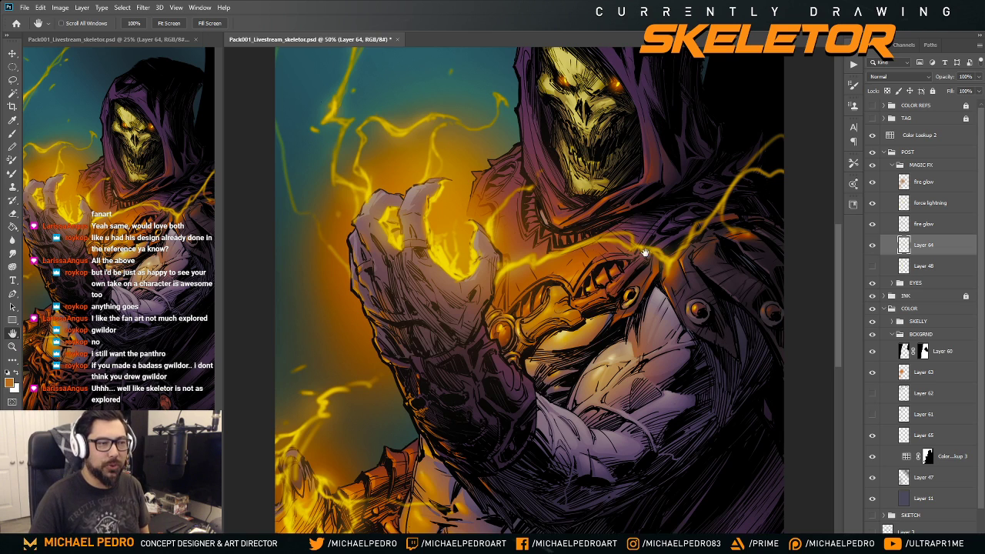
left_click_drag(633, 203, 633, 265)
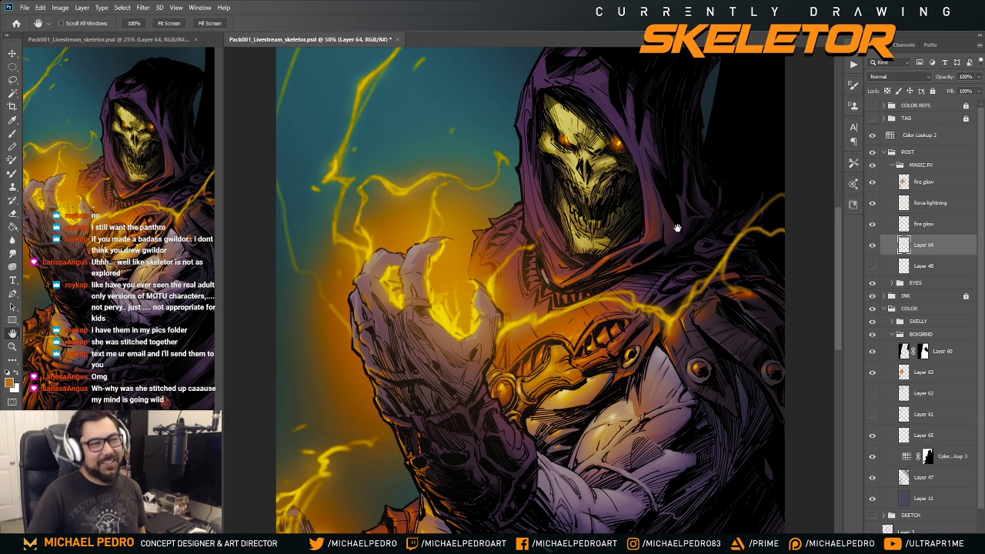
left_click_drag(736, 443, 731, 425)
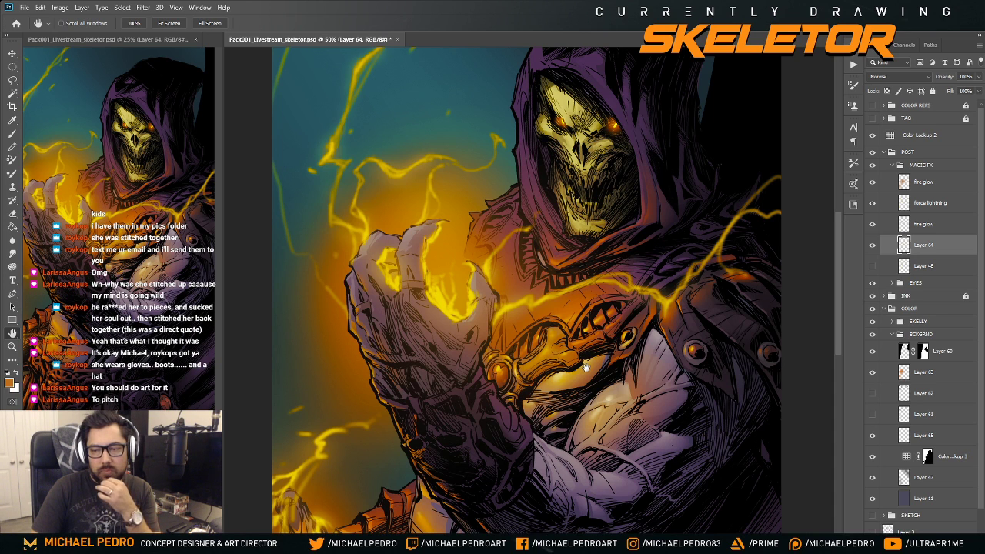
mouse_move(593, 398)
left_mouse_down()
mouse_move(589, 371)
mouse_move(598, 405)
left_mouse_up()
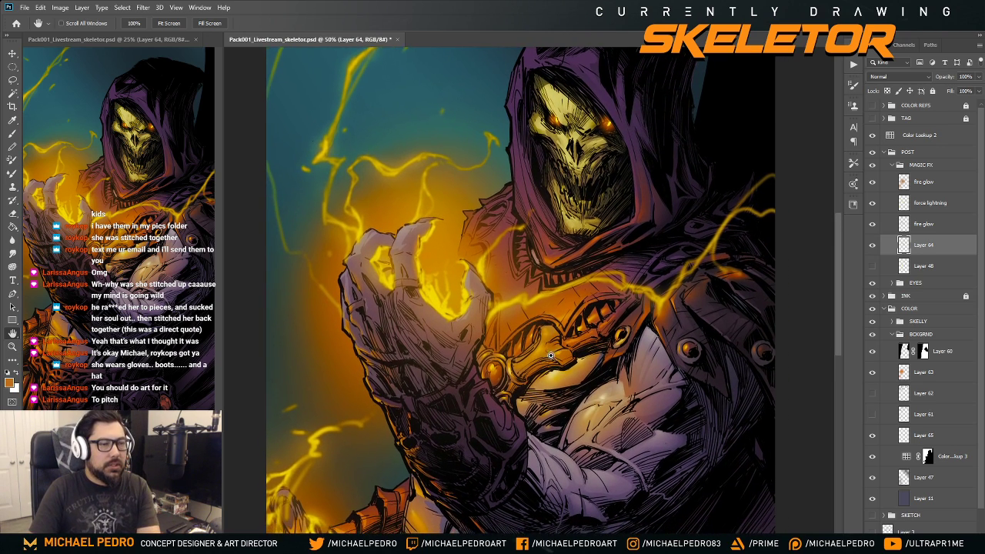
- Compare the full figure with enlarged views of the hood, skull and upper background lightning
key("ctrl+minus")
key("ctrl+minus")
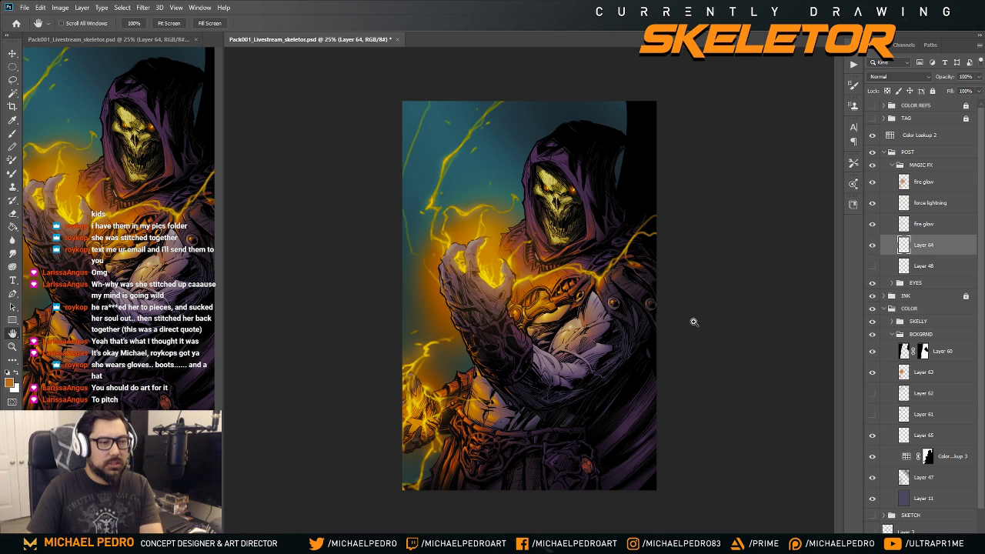
key("ctrl+plus")
key("ctrl+minus")
key("ctrl+plus")
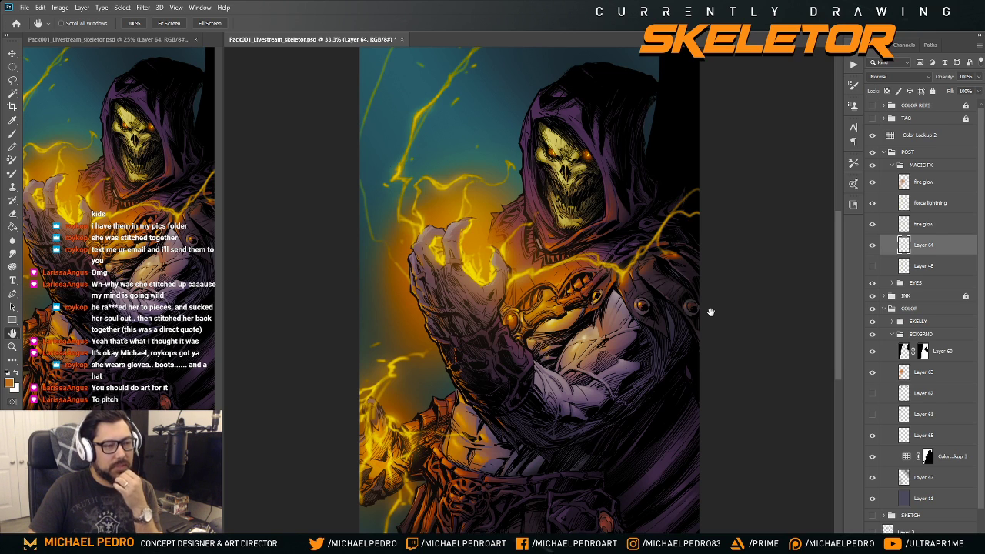
mouse_move(656, 406)
left_mouse_down()
mouse_move(650, 363)
mouse_move(651, 395)
left_mouse_up()
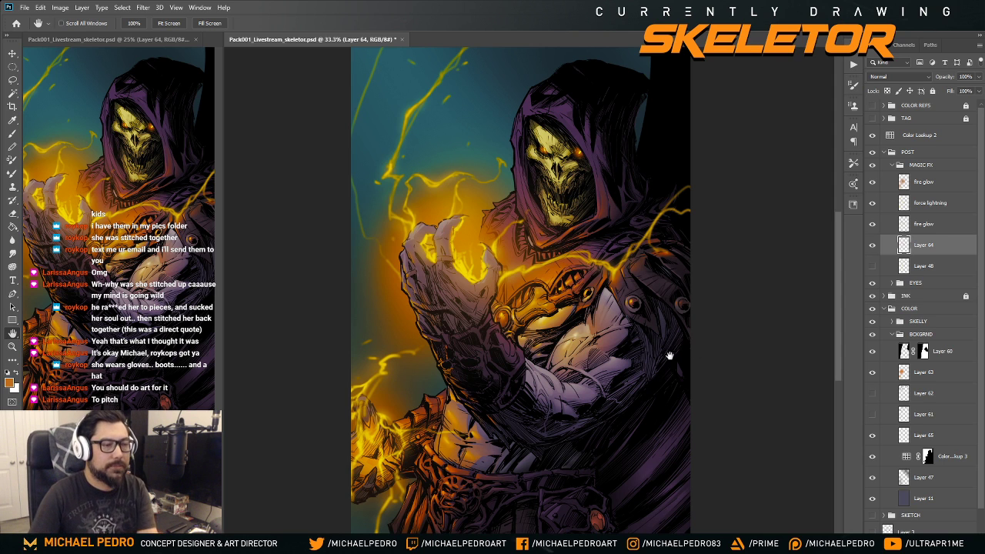
scroll(669, 324, "up", 1)
scroll(609, 340, "up", 3)
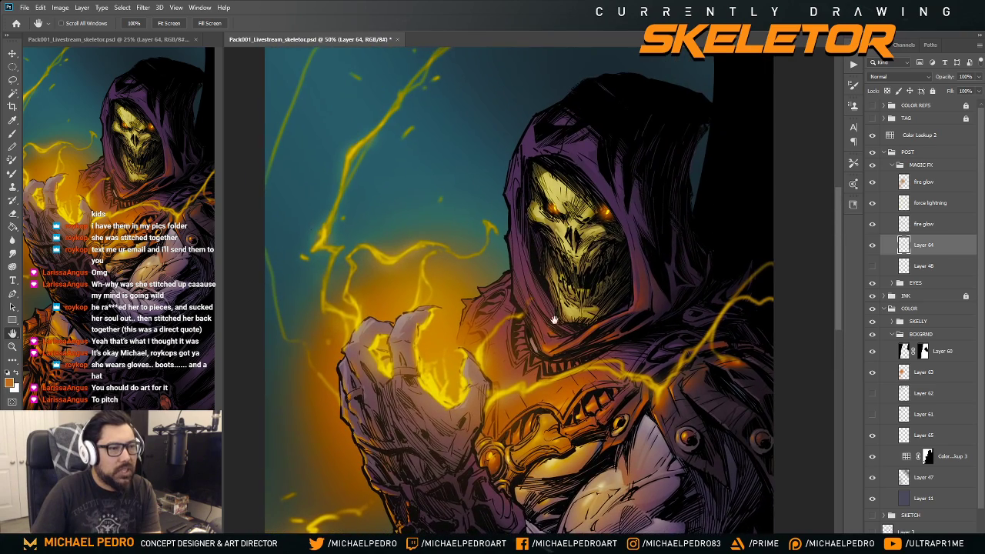
- Select Layer 65 in the BCKGRND group as the layer for the background lighting
scroll(530, 308, "down", 2)
scroll(648, 326, "up", 1)
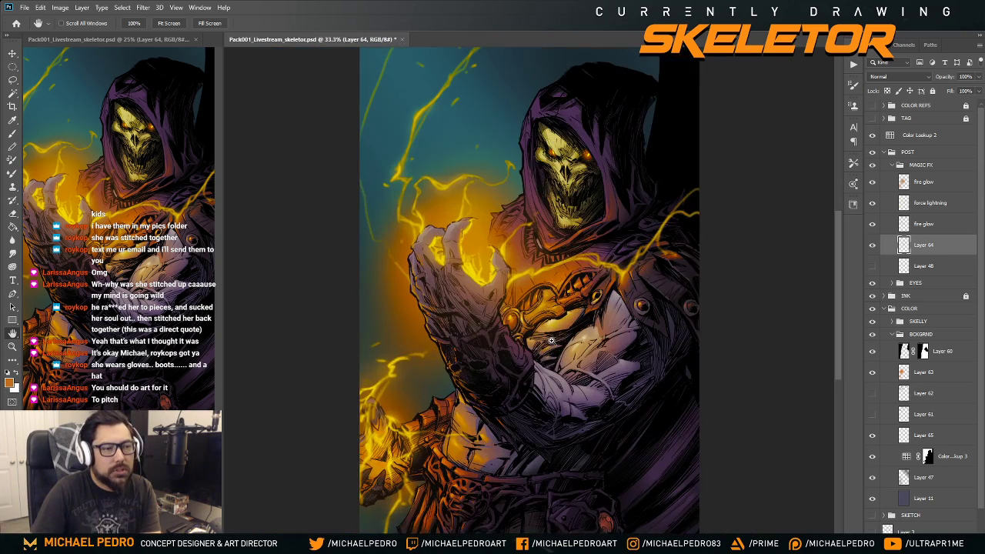
left_click_drag(647, 326, 728, 385)
scroll(902, 393, "down", 1)
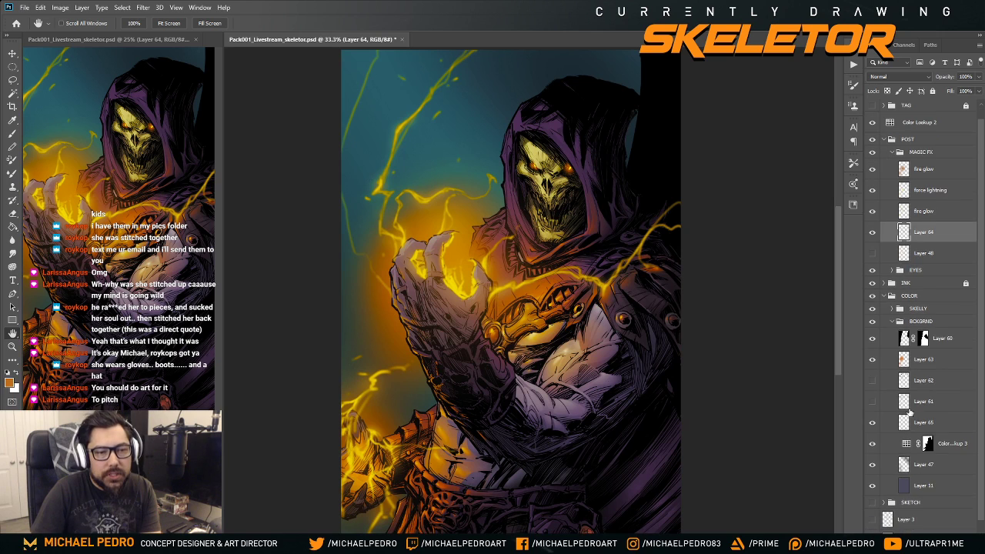
left_click(913, 424)
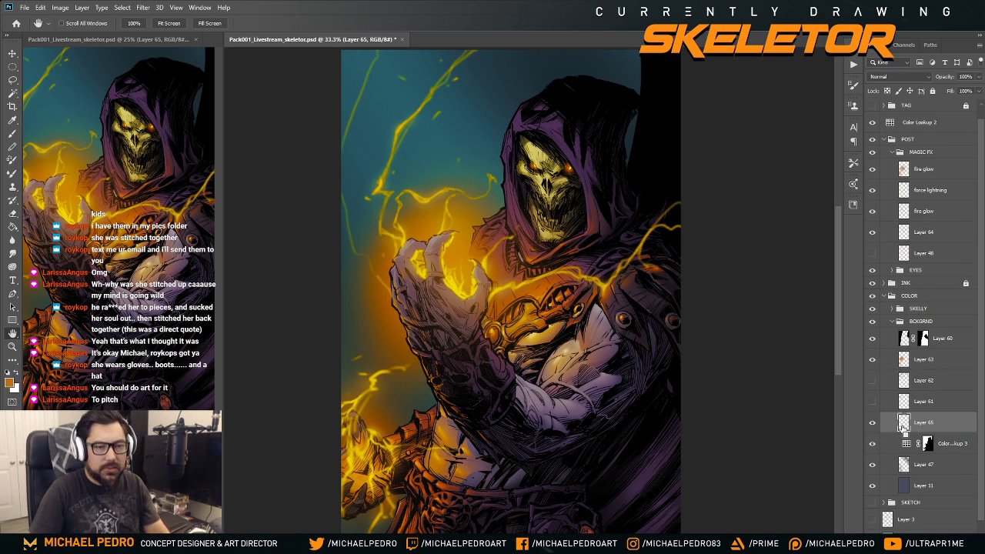
left_click(904, 425, "ctrl")
left_click(468, 211)
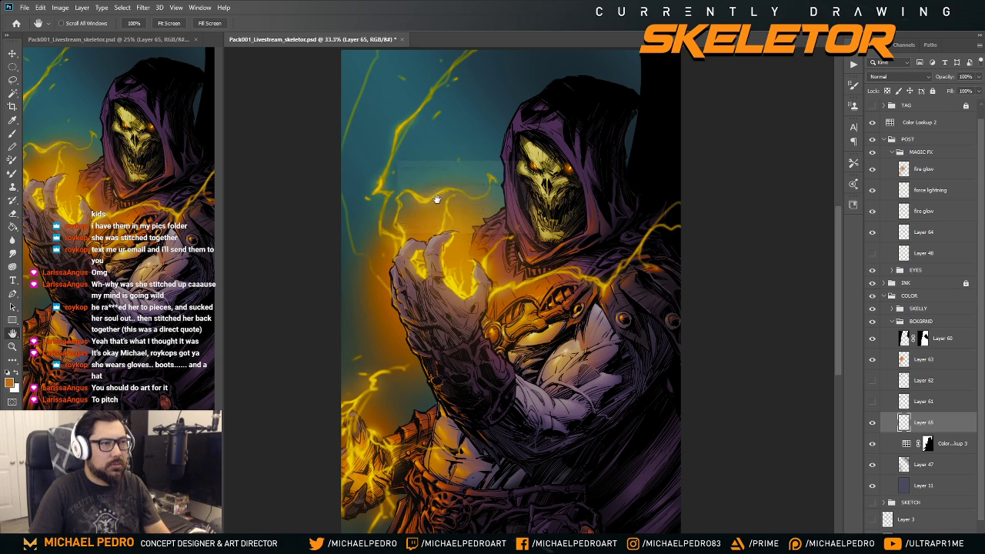
scroll(496, 196, "up", 3)
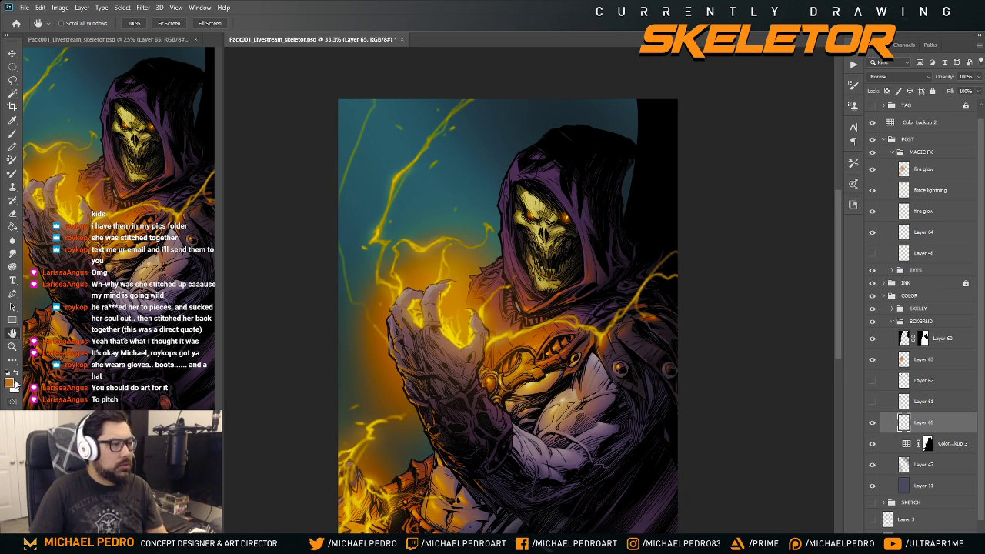
- Swap the foreground and background colors and set the foreground to a pale peach with hue 20°
left_click(18, 373)
left_click(9, 381)
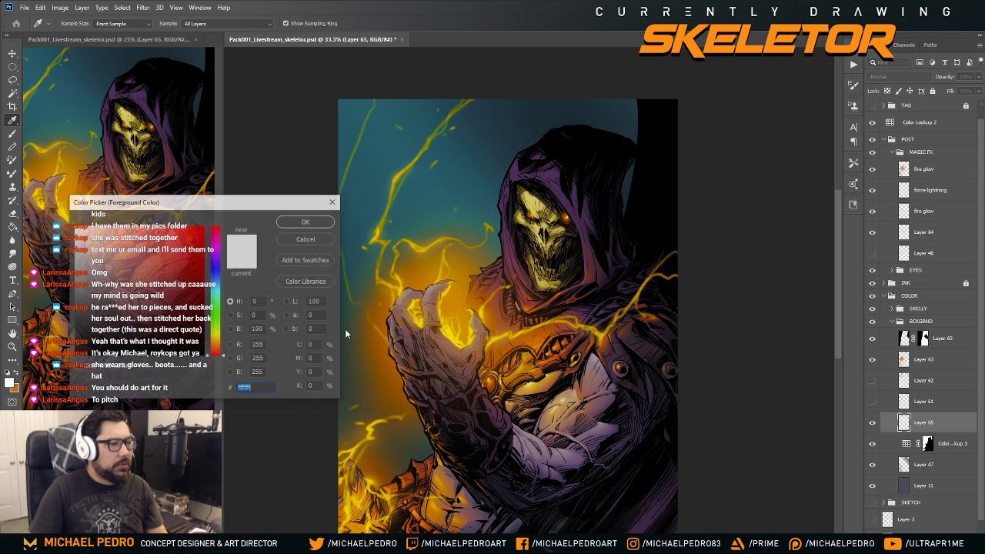
left_click(219, 353)
left_click_drag(93, 246, 90, 234)
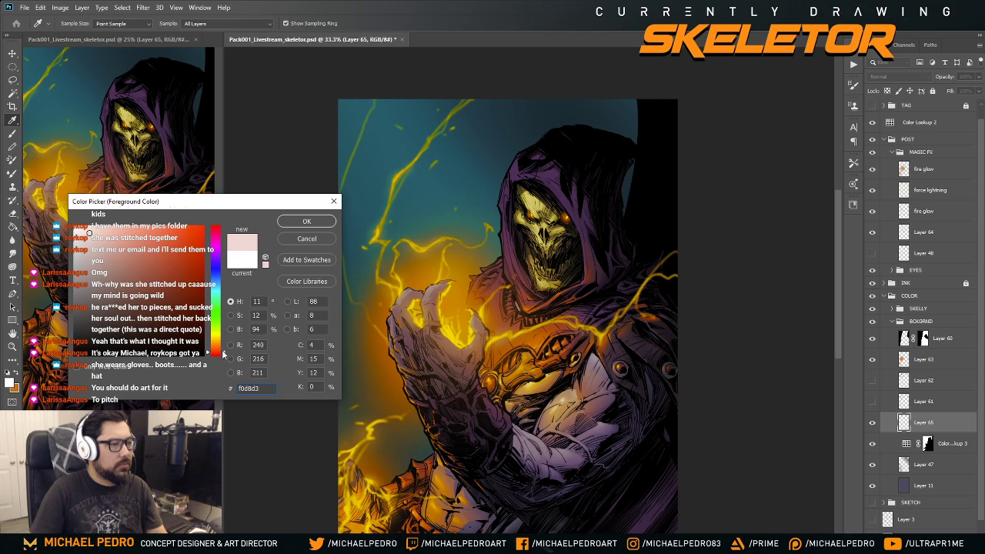
left_click(223, 352)
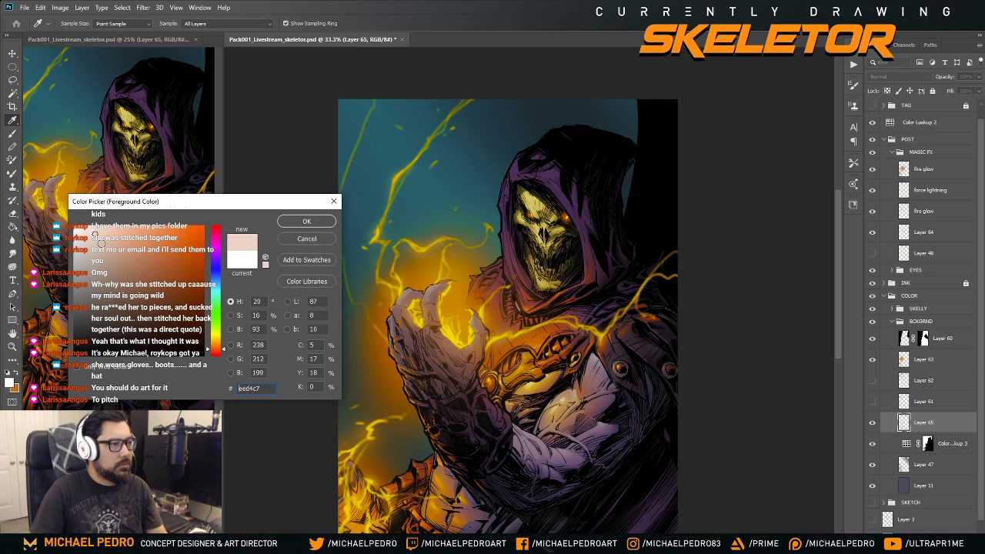
left_click(307, 221)
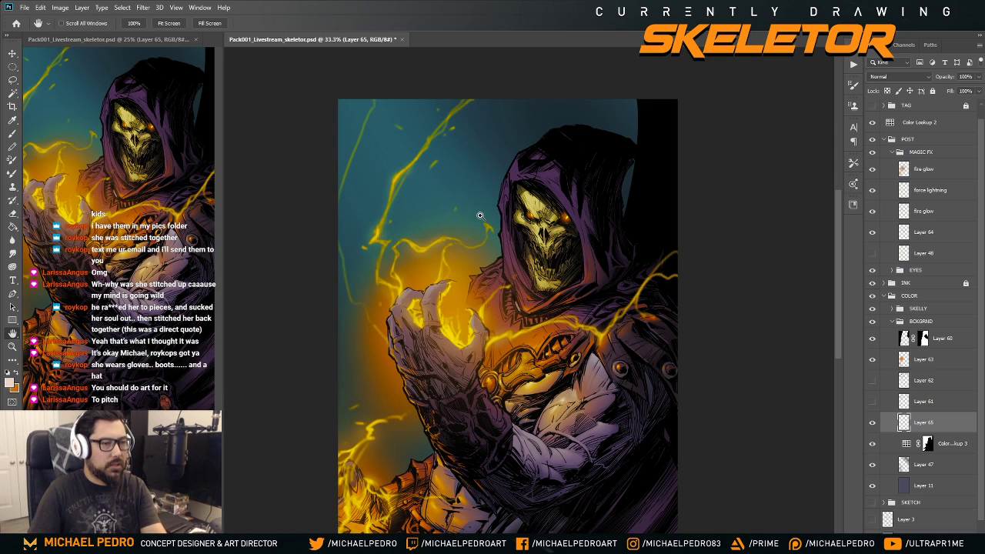
- Try a soft pale peach brush stroke through the teal background above the raised hand, and undo it
key("ctrl+minus")
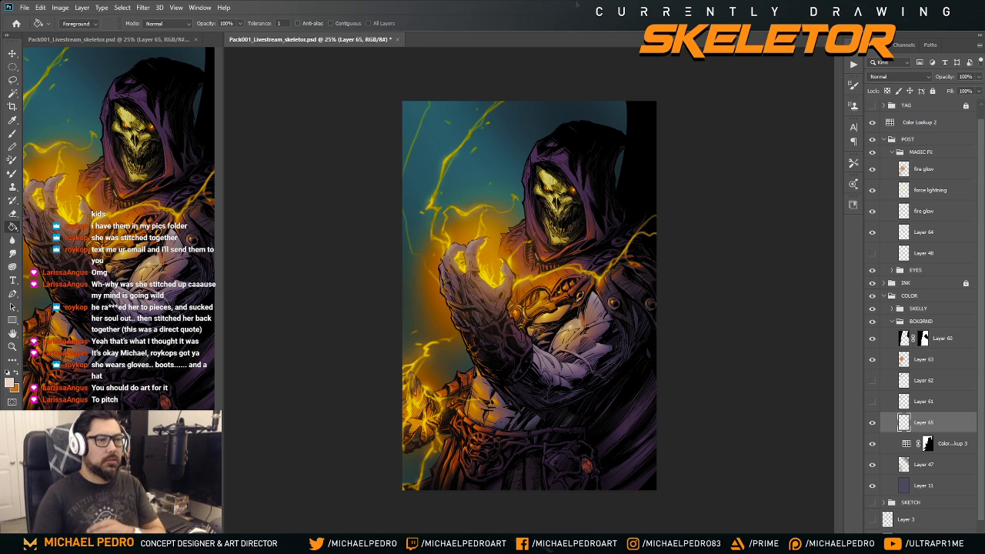
key("b")
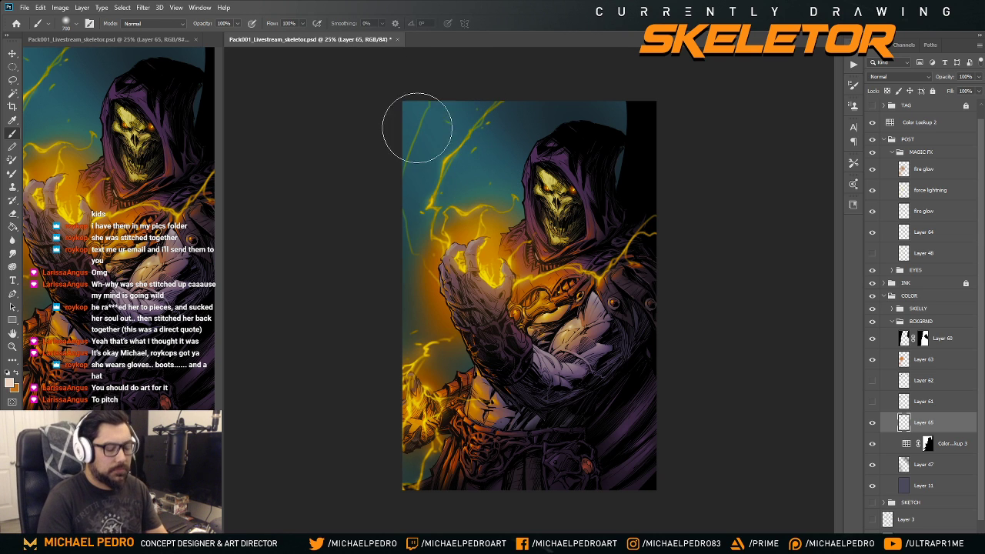
mouse_move(440, 120)
left_mouse_down()
mouse_move(436, 169)
mouse_move(488, 206)
left_mouse_up()
key("ctrl+z")
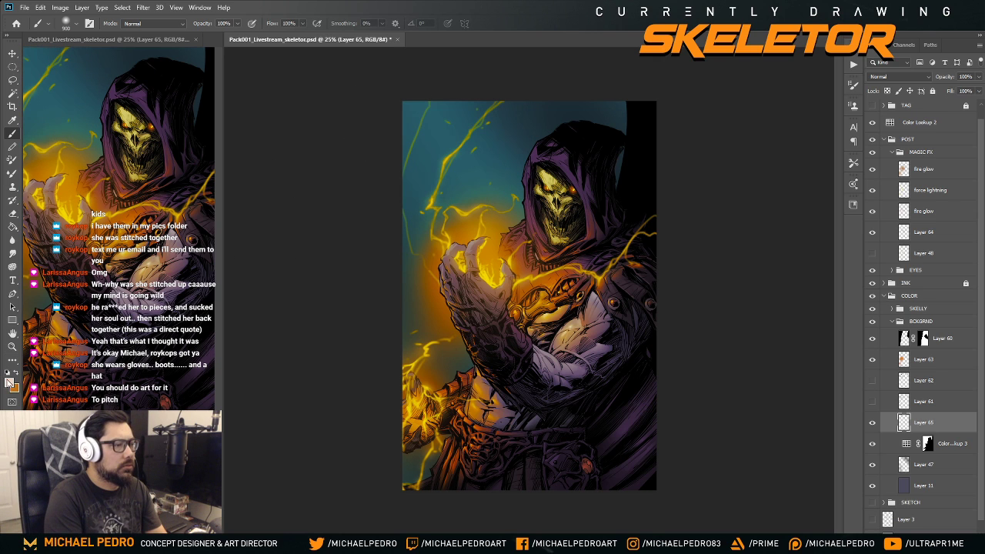
- Lighten the foreground color to the paler tint f0e3dd
left_click(9, 380)
left_click(83, 232)
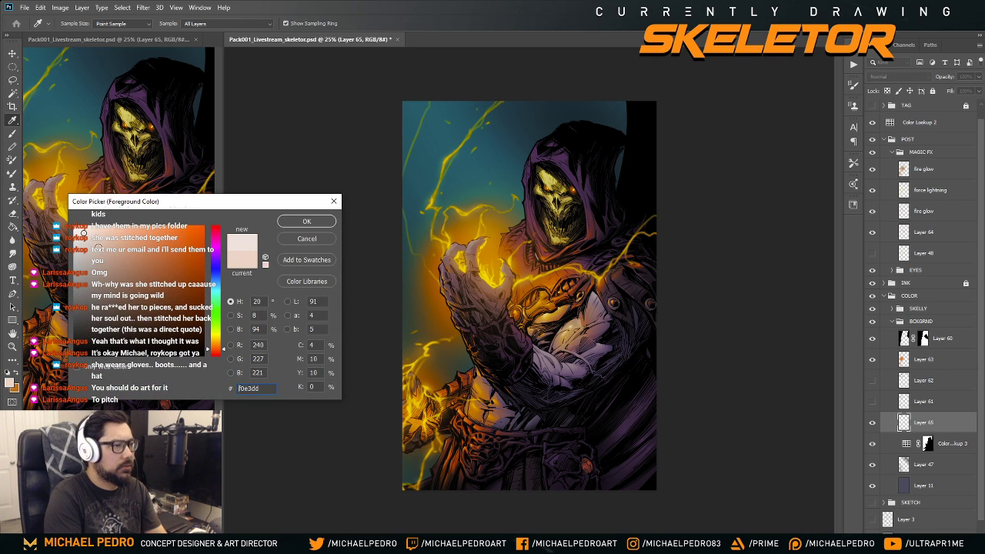
left_click(306, 222)
- Try brushing the paler tint over the artwork's upper-left corner with a size 900 soft brush, and undo the strokes
mouse_move(392, 136)
left_mouse_down()
mouse_move(454, 135)
mouse_move(408, 78)
left_mouse_up()
key("ctrl+z")
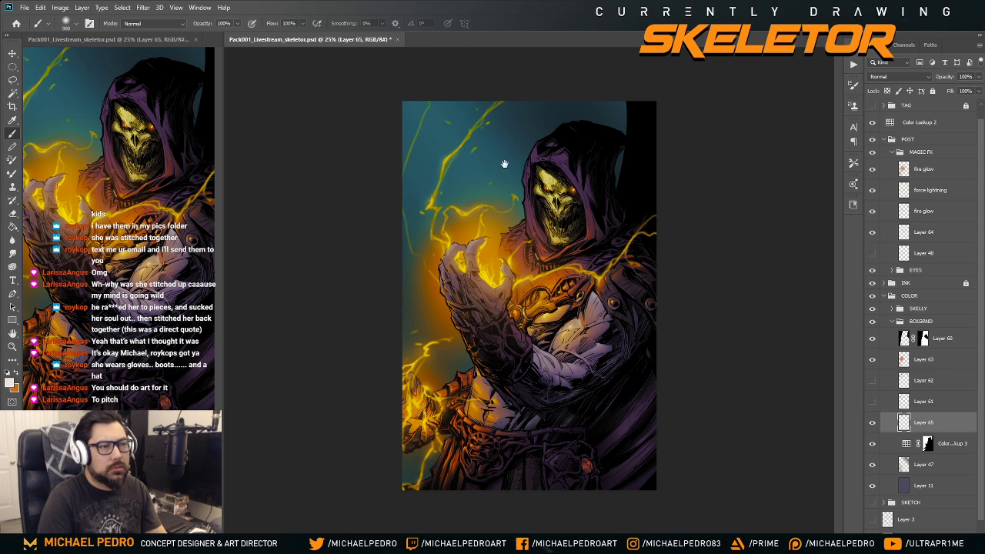
key("ctrl+z")
key("ctrl+z")
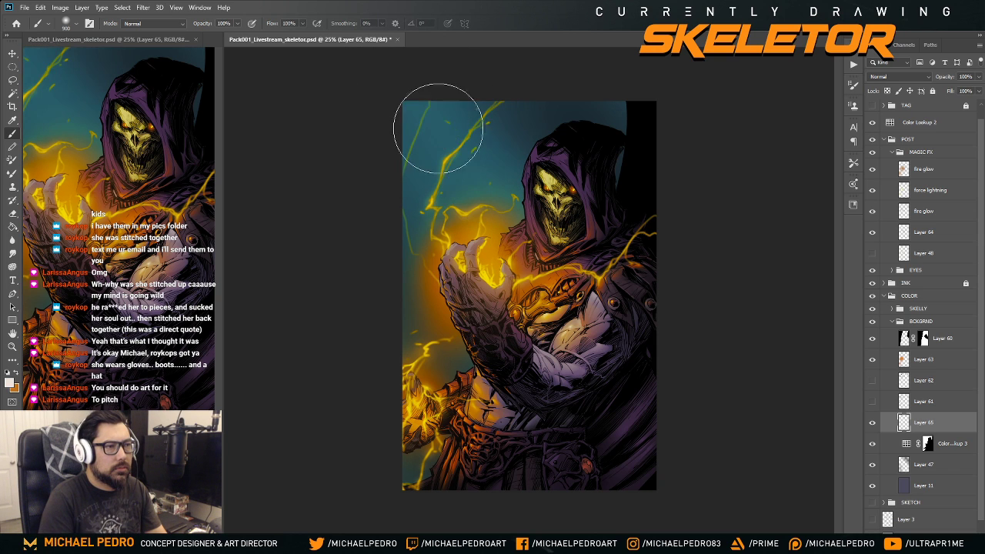
key("ctrl+z")
- Lighten the upper-left corner of the artwork on Layer 65 with a pale radial gradient, redrawing it until the falloff suits
key("ctrl+minus")
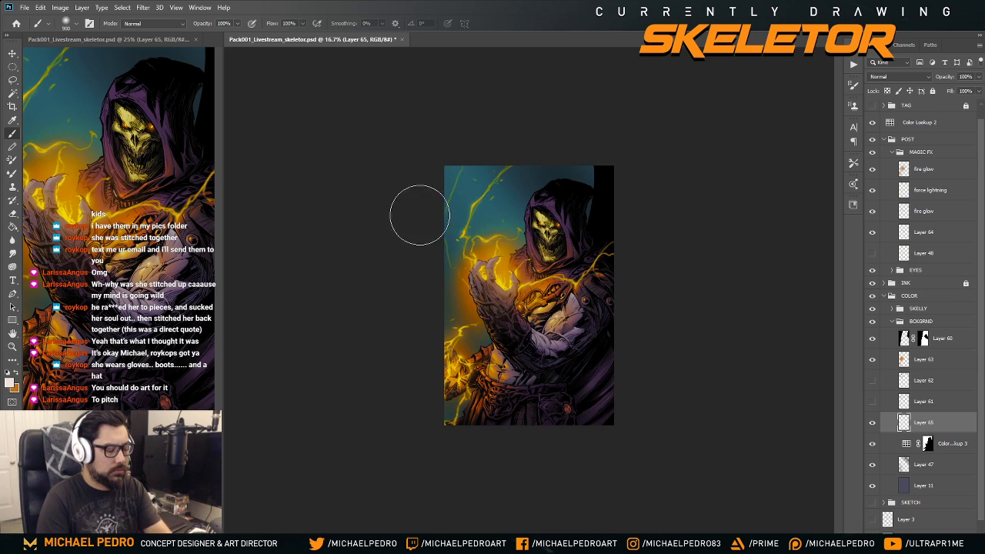
key("g")
key("shift+g")
key("shift+g")
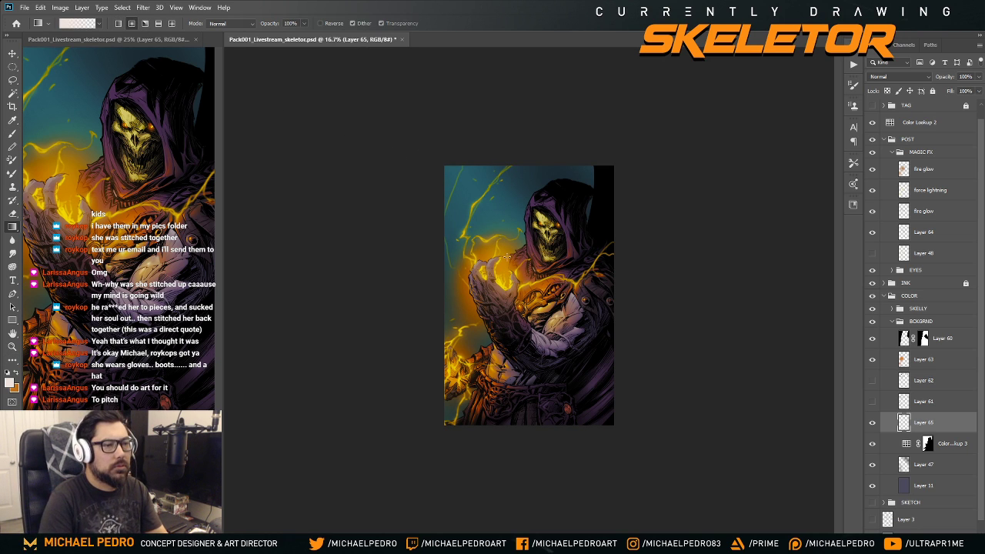
left_click_drag(506, 256, 469, 177)
key("ctrl+z")
key("ctrl+shift+z")
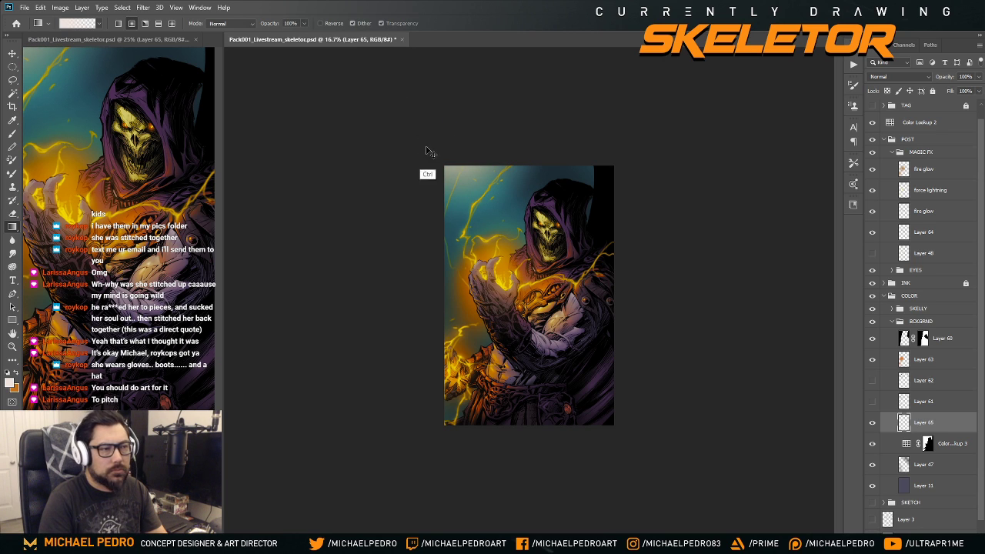
key("ctrl+z")
left_click_drag(484, 222, 425, 132)
key("ctrl+z")
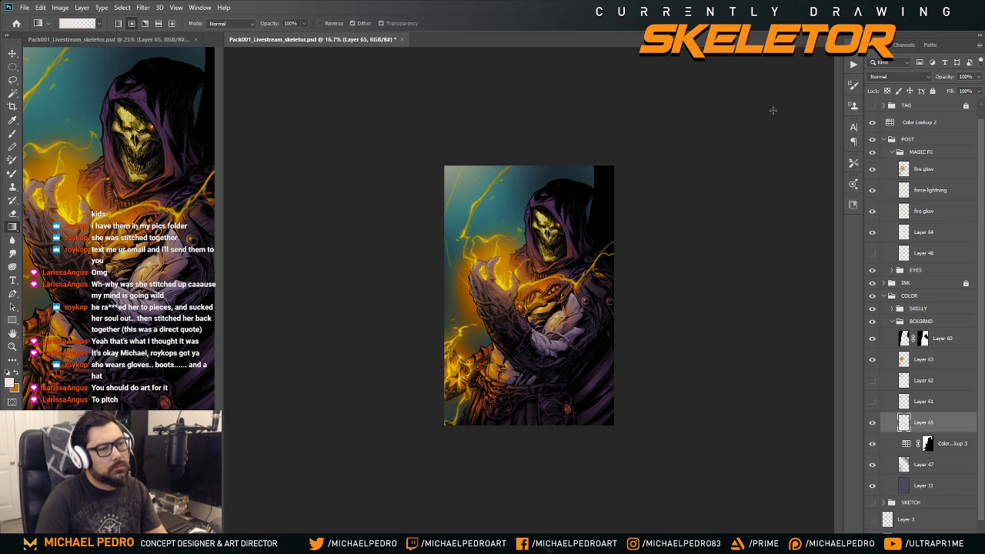
- Compare the artwork with Layer 65 hidden and shown, and reduce the layer's opacity to 60%
key("ctrl+plus")
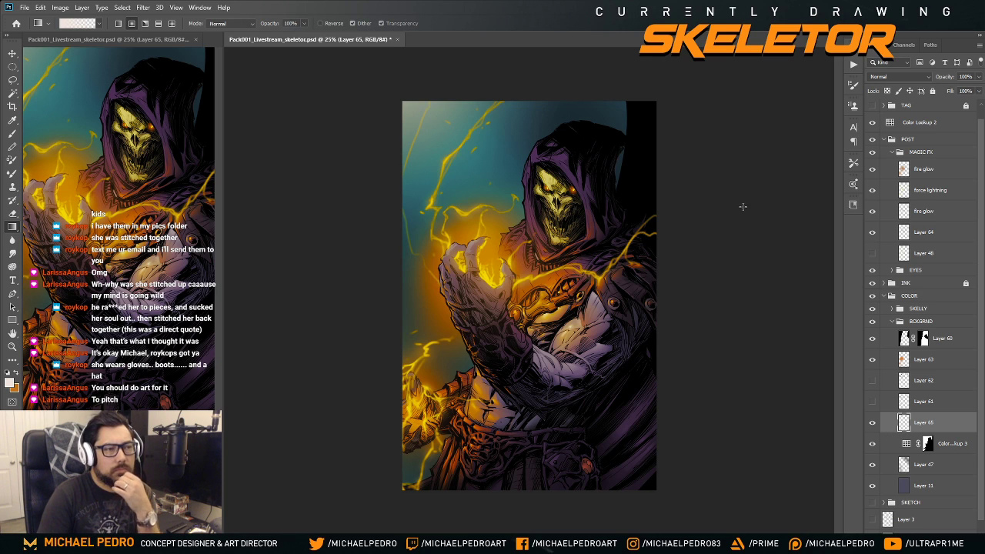
left_click(872, 423)
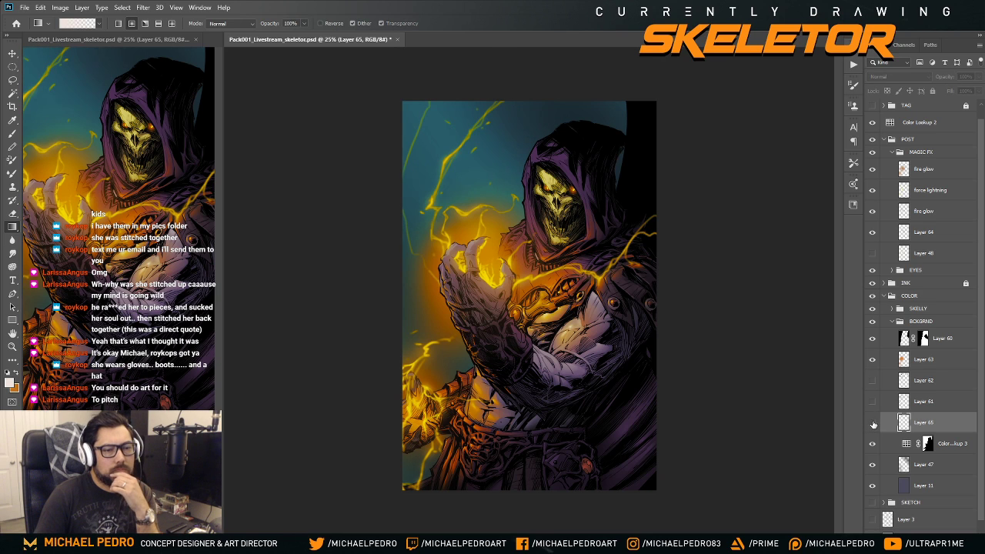
left_click(872, 423)
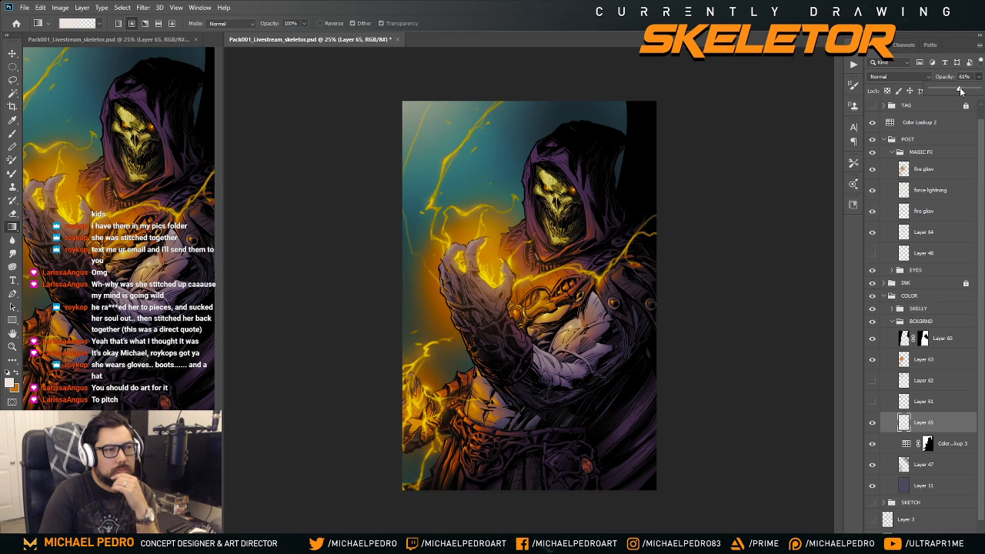
left_click_drag(960, 91, 952, 91)
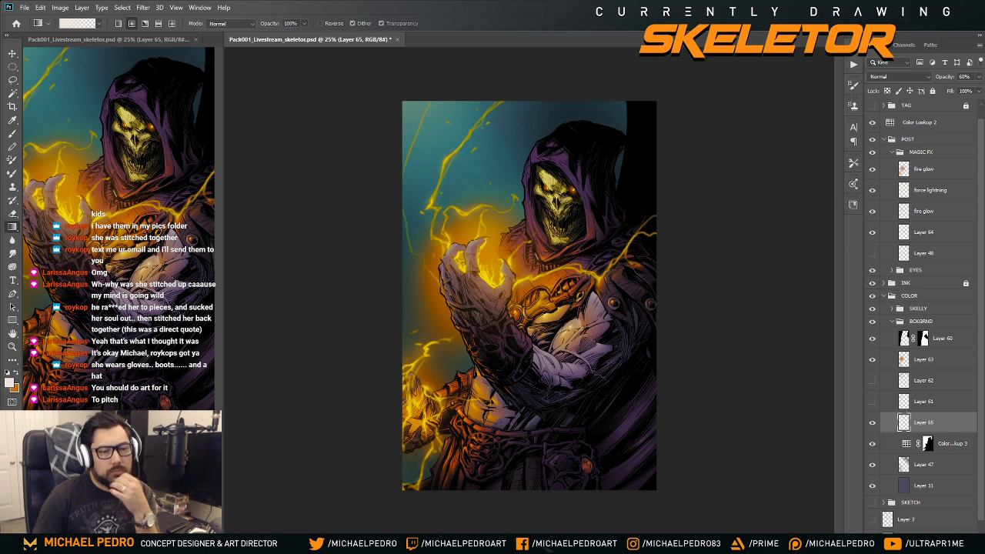
- Add a new layer above Layer 65 and choose the Fog brush from the Environment brushes
key("ctrl+shift+alt+n")
key("b")
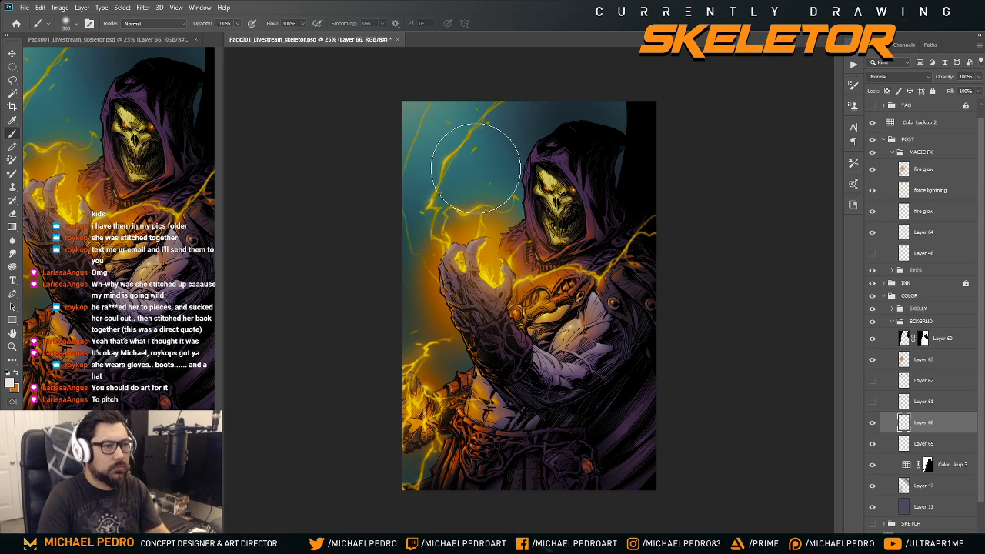
right_click(481, 170)
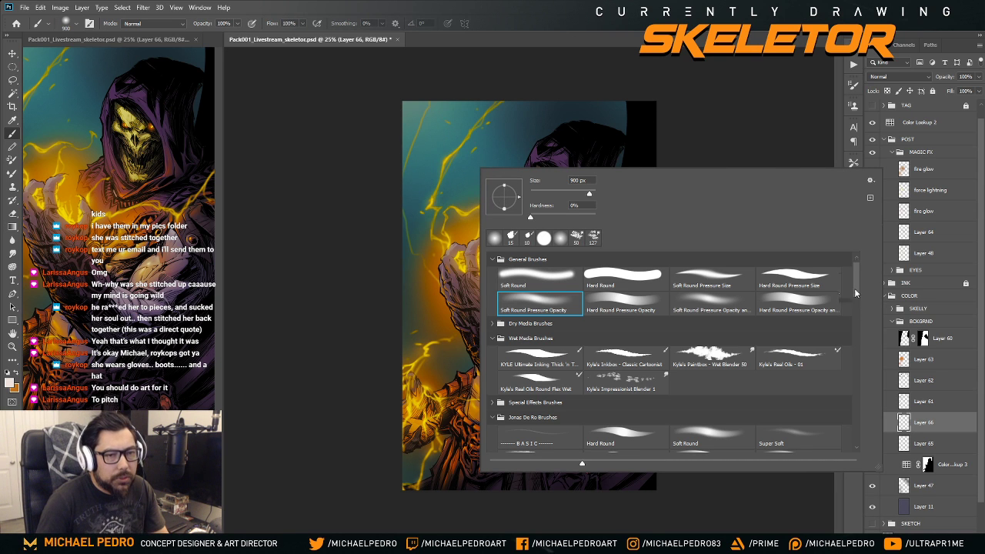
scroll(855, 293, "down", 10)
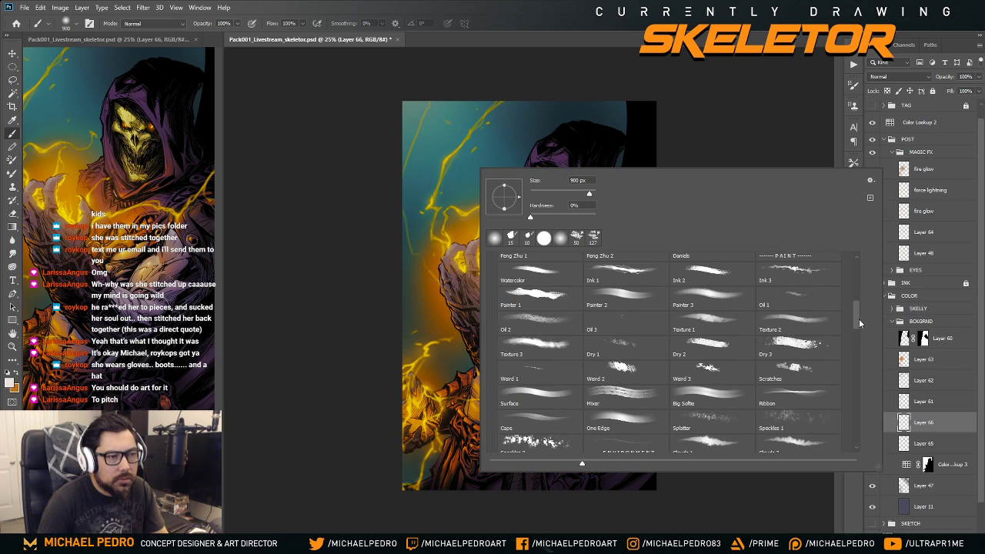
left_click_drag(859, 319, 863, 338)
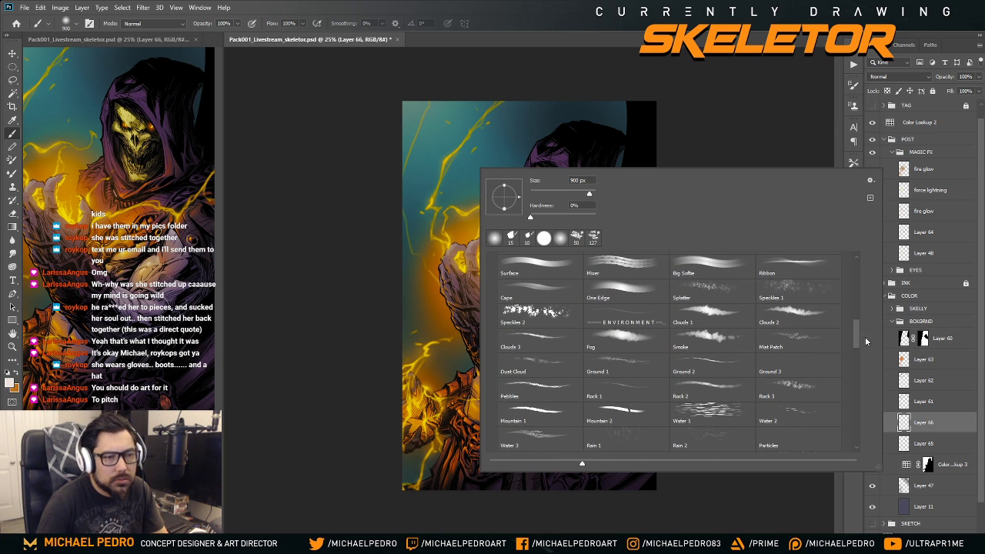
double_click(627, 347)
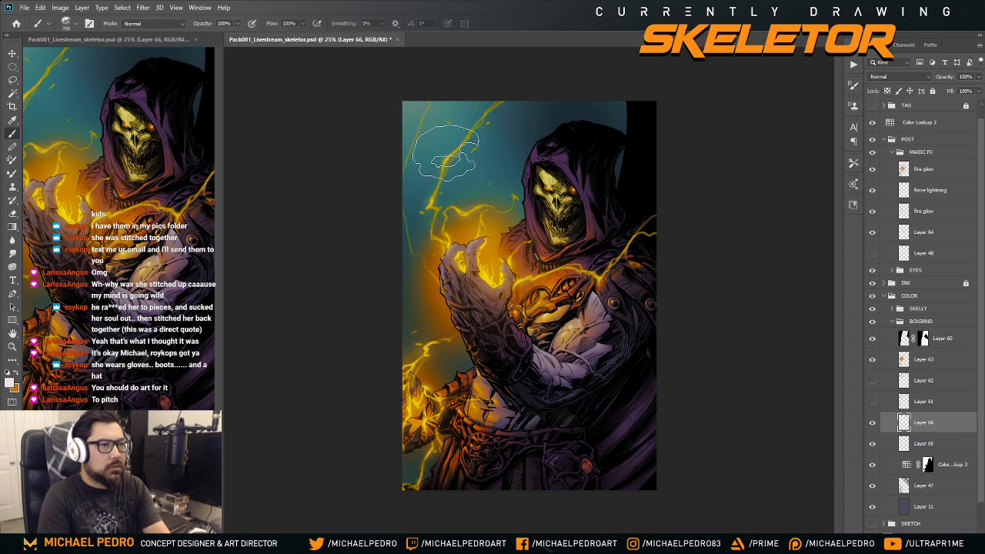
- Paint pale fog across the teal background behind the lightning on Layer 66 with the Fog brush at size 900
key("bracketright")
key("ctrl+minus")
key("ctrl+plus")
key("bracketright")
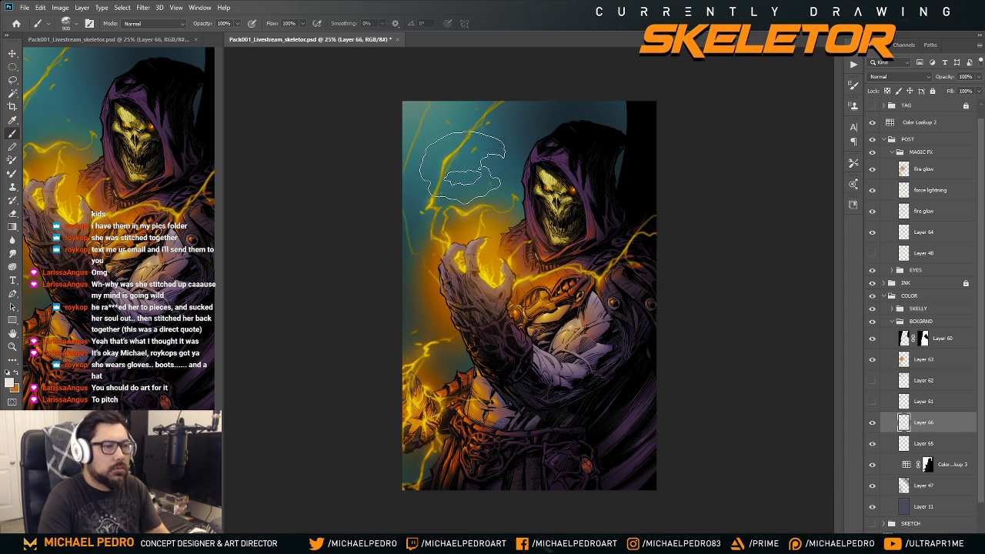
left_click(466, 168)
left_click(479, 173)
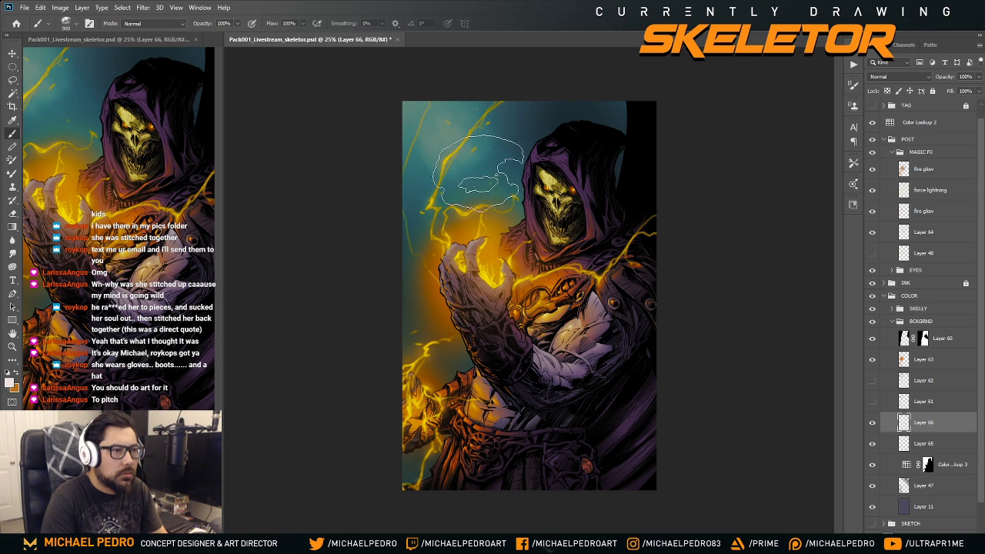
mouse_move(479, 173)
left_mouse_down()
mouse_move(446, 202)
mouse_move(429, 182)
mouse_move(414, 192)
mouse_move(421, 157)
mouse_move(478, 239)
mouse_move(428, 221)
mouse_move(455, 222)
mouse_move(407, 131)
mouse_move(413, 140)
left_mouse_up()
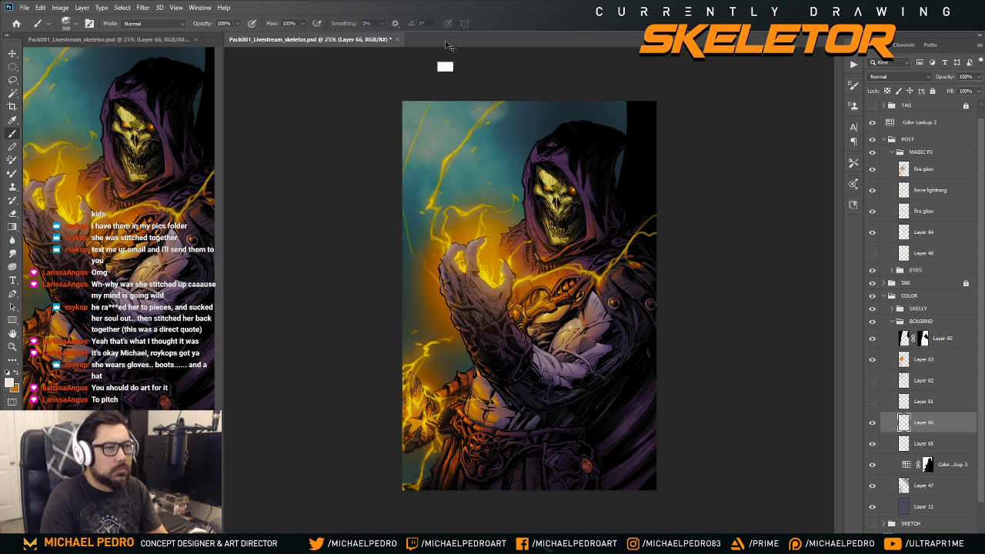
- Enlarge the Fog brush to 900 px and hide Layer 66's fog behind a black layer mask
key("bracketright")
key("bracketright")
key("bracketright")
key("bracketright")
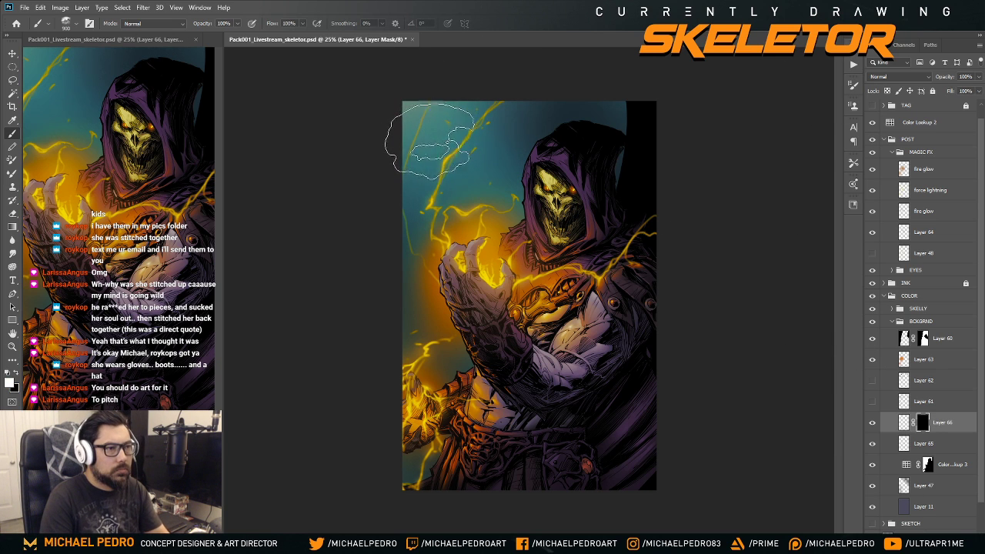
- Choose a soft round brush at 800 px and paint white on Layer 66's mask to reveal fog in the upper teal background
right_click(438, 142)
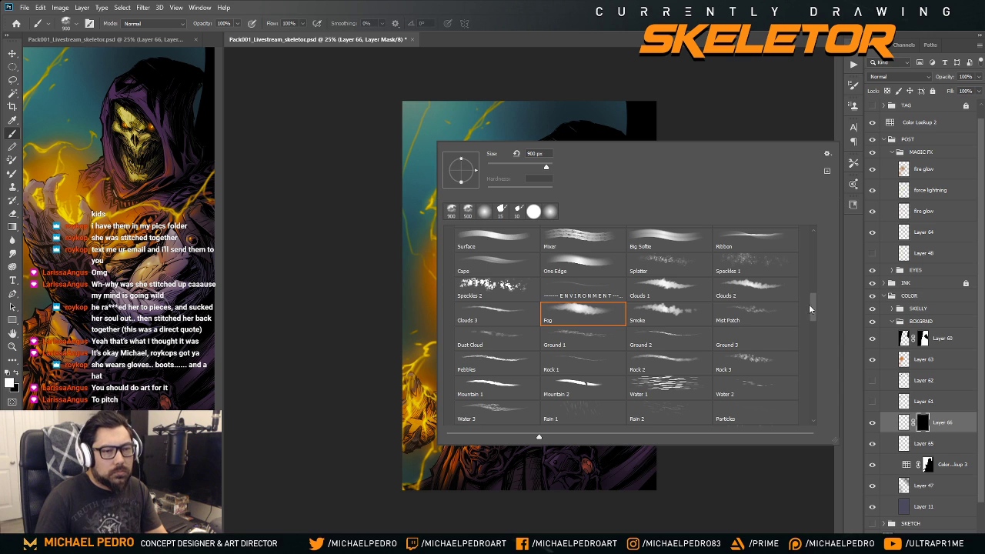
scroll(692, 301, "up", 10)
double_click(670, 275)
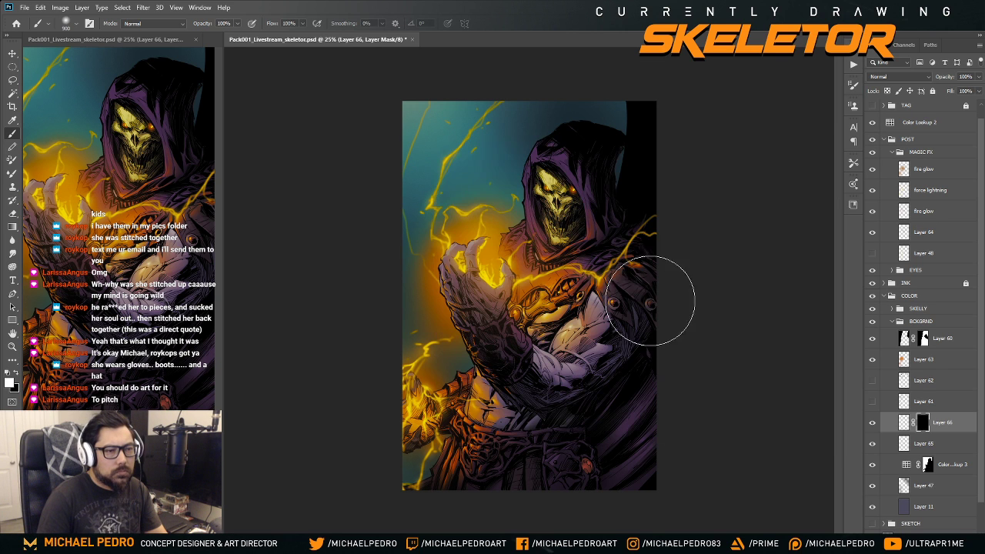
right_click(500, 188)
double_click(560, 320)
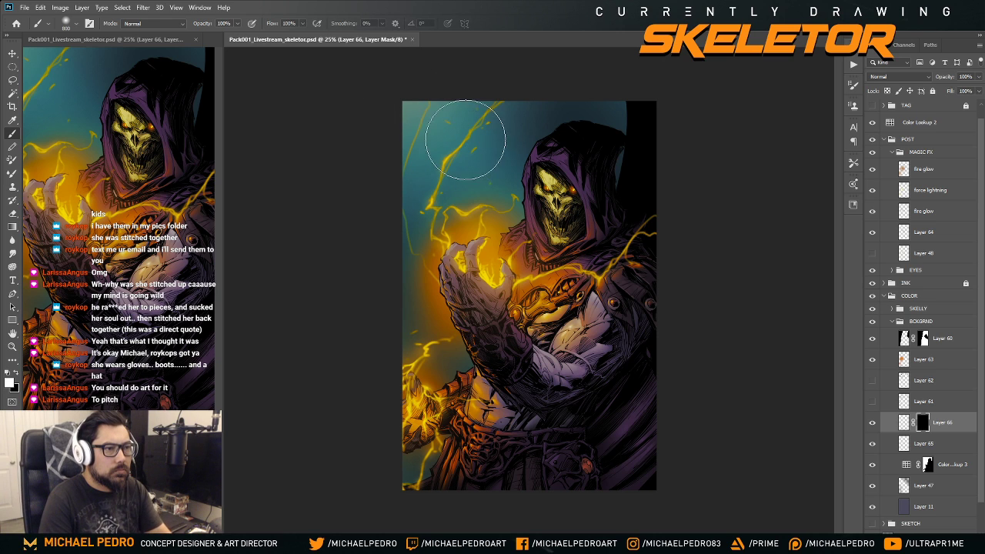
left_click_drag(467, 137, 471, 142)
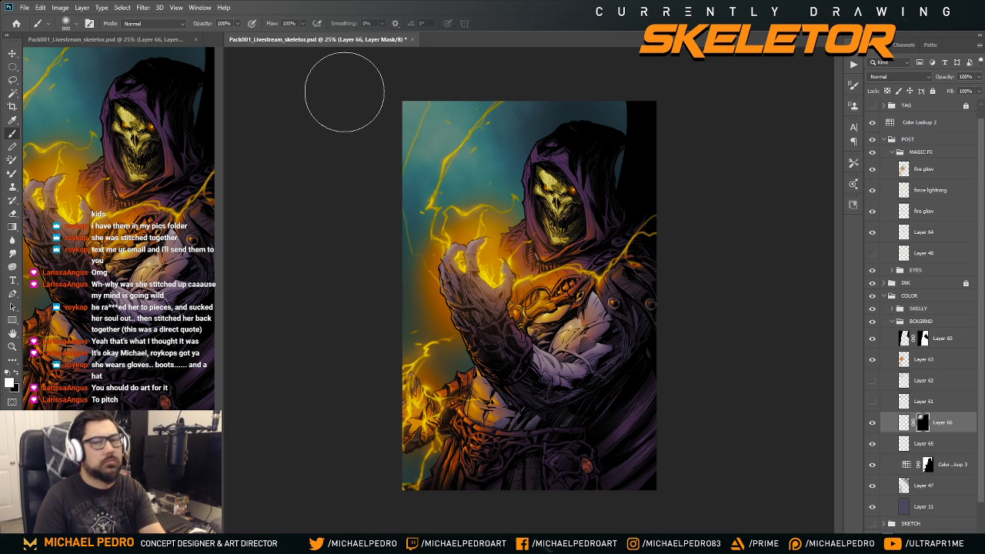
- Compare the artwork with the pale corner light on Layer 65 hidden and shown
key("ctrl+minus")
key("ctrl+plus")
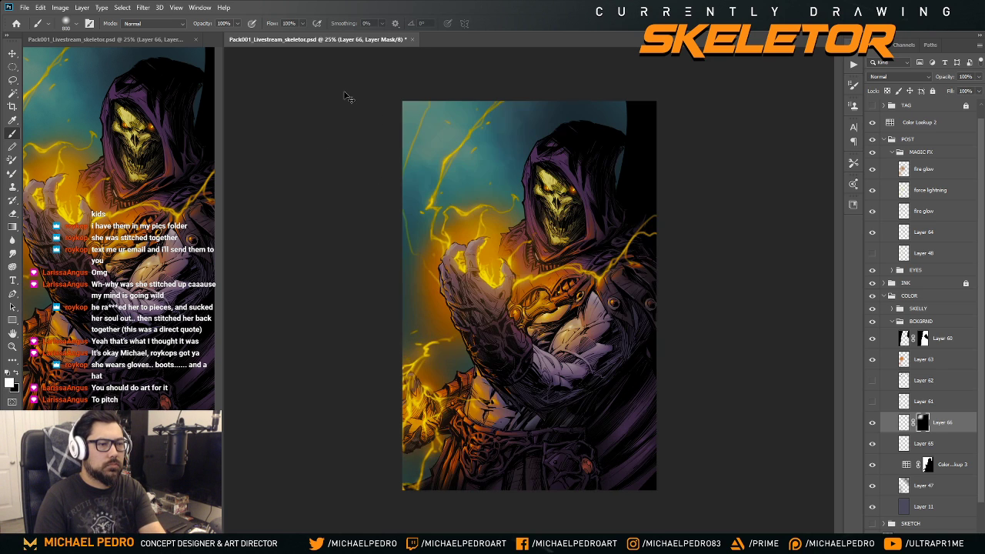
key("x")
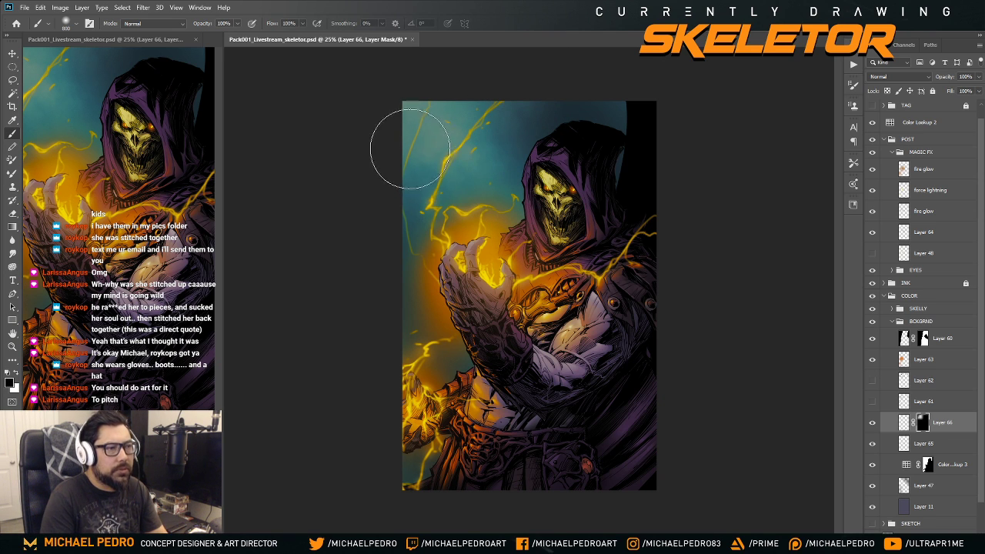
left_click(872, 445)
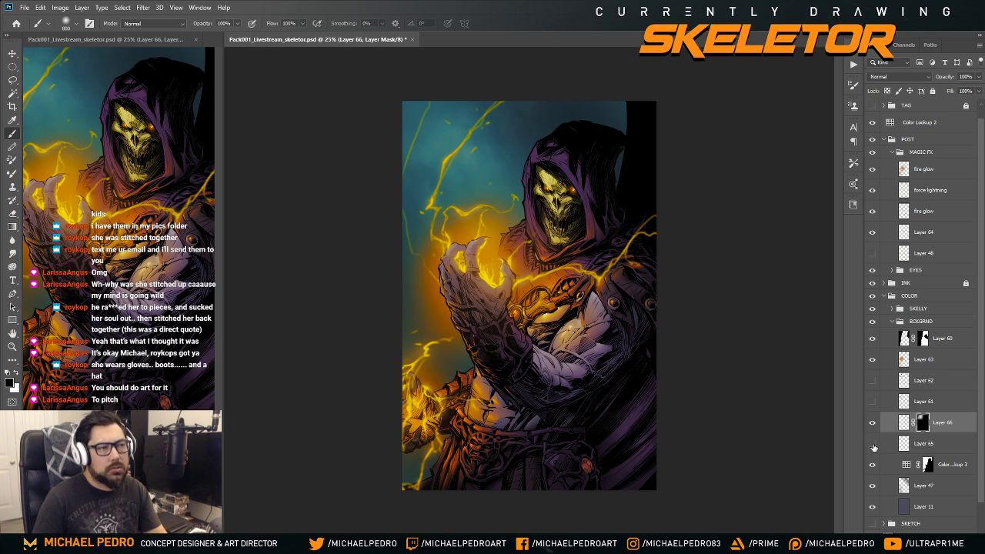
left_click(873, 445)
- Add a black mask to Layer 65 and paint white near the artwork's upper-left corner to bring back the pale light
left_click(914, 444)
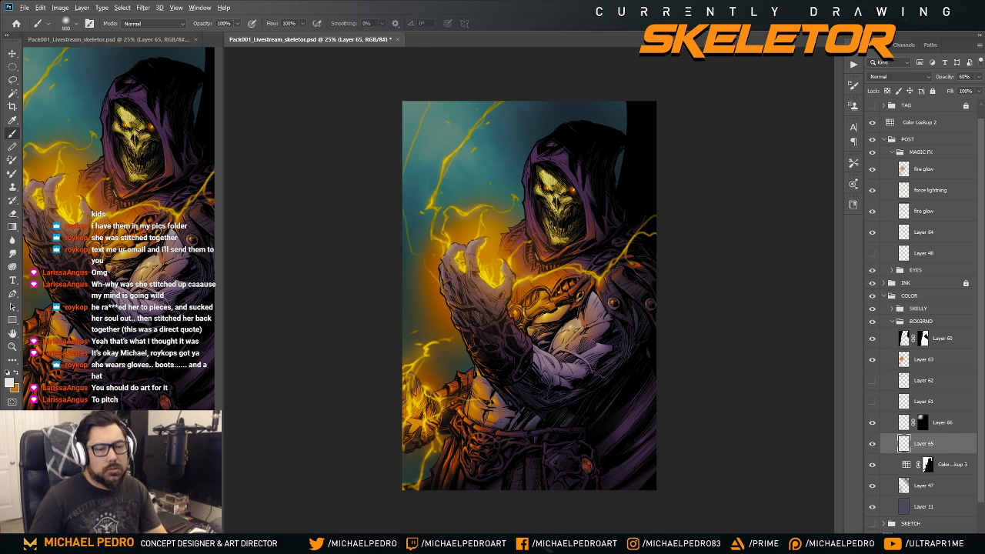
key("ctrl+alt+m")
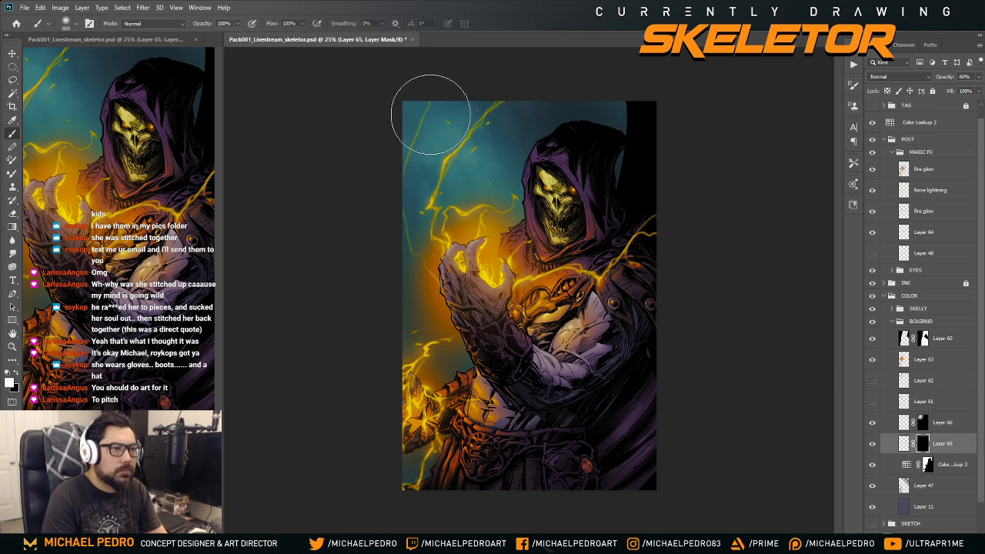
mouse_move(431, 114)
left_mouse_down()
mouse_move(424, 105)
mouse_move(436, 111)
left_mouse_up()
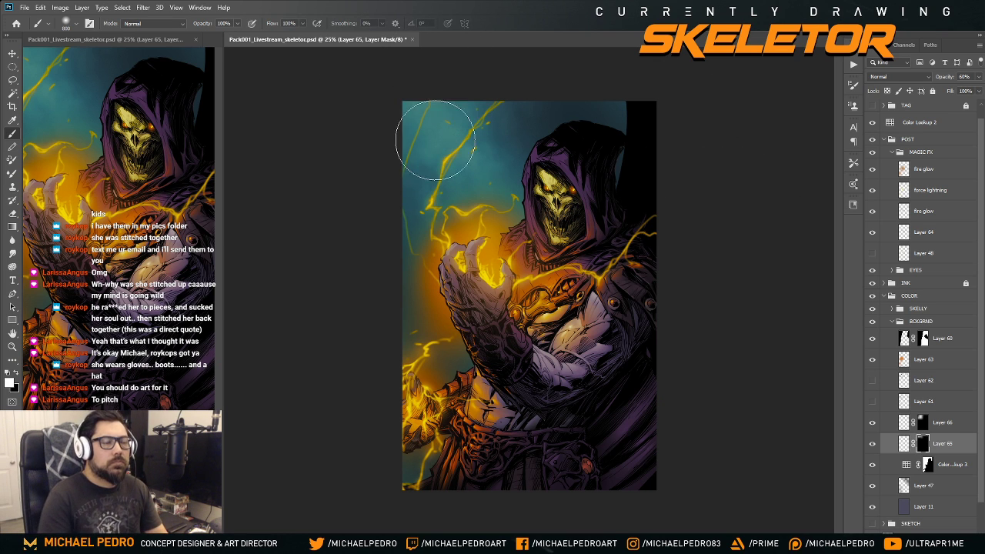
- Switch to black for Layer 66's mask and compare the artwork with the fog layer hidden and shown
left_click(902, 428)
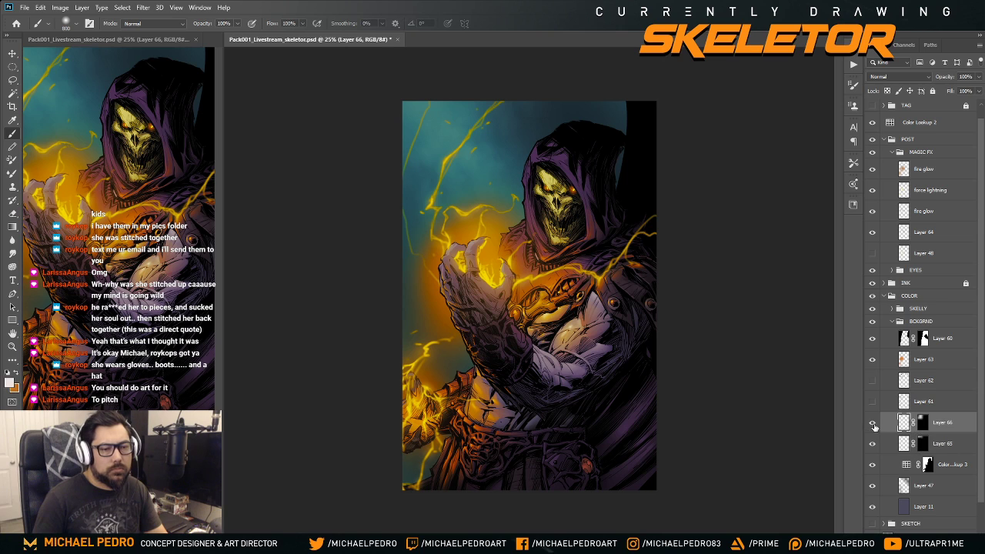
left_click(874, 426)
left_click(874, 424)
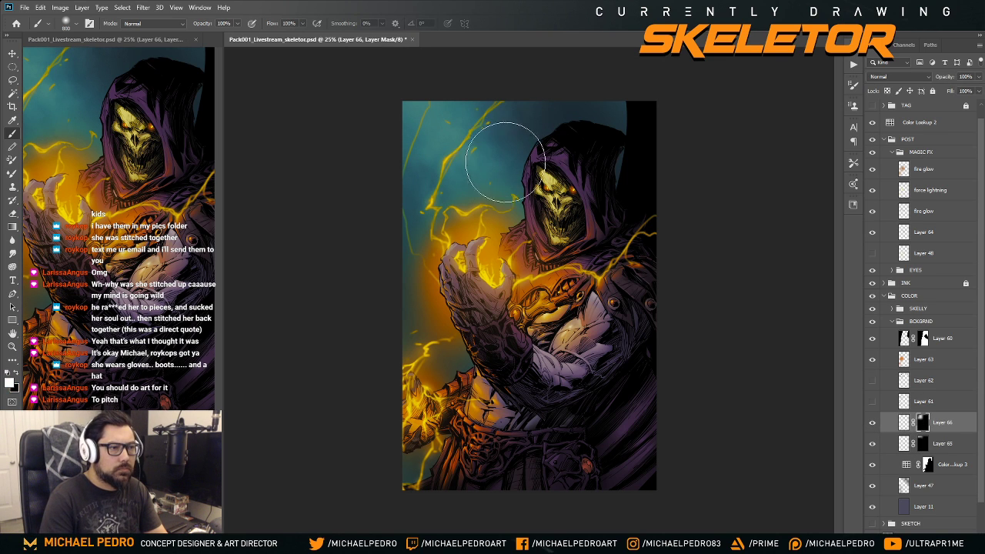
key("x")
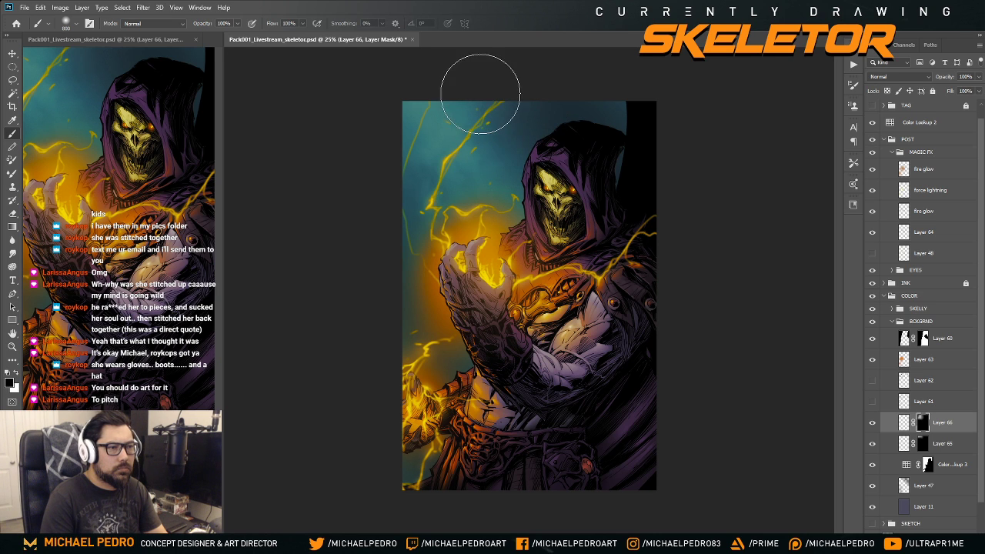
left_click(872, 423)
left_click(873, 424)
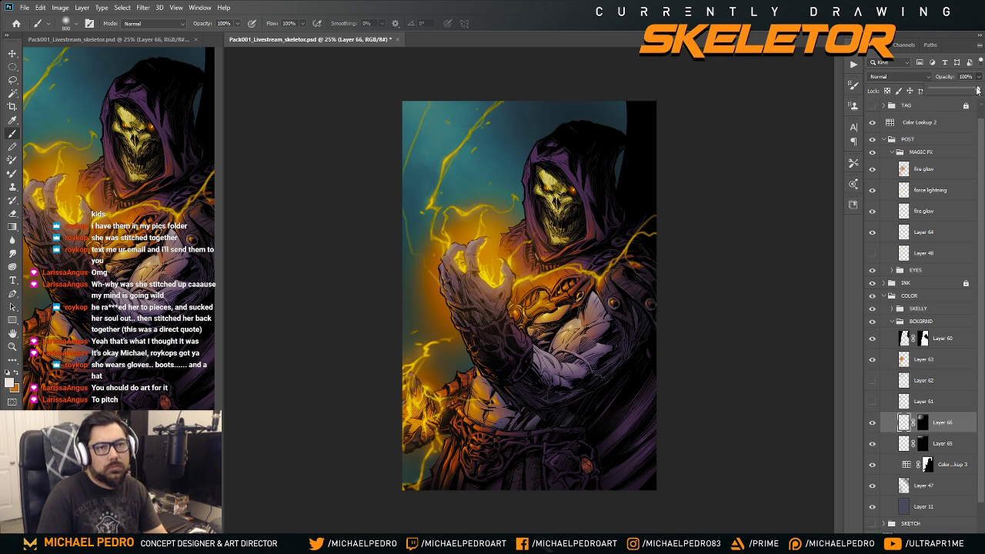
- Lower the opacity of Layer 66 in the background group to 57%
left_click_drag(947, 90, 954, 91)
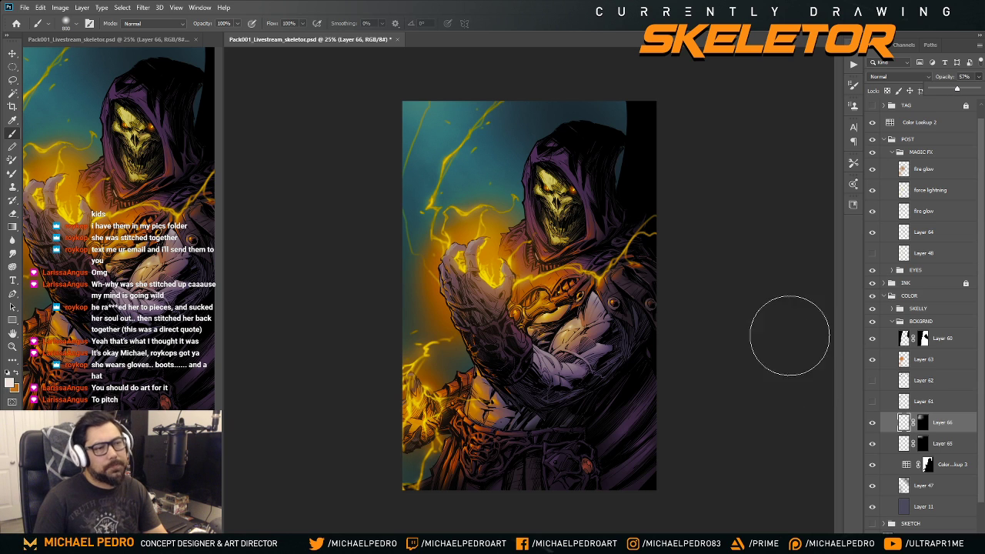
key("ctrl+minus")
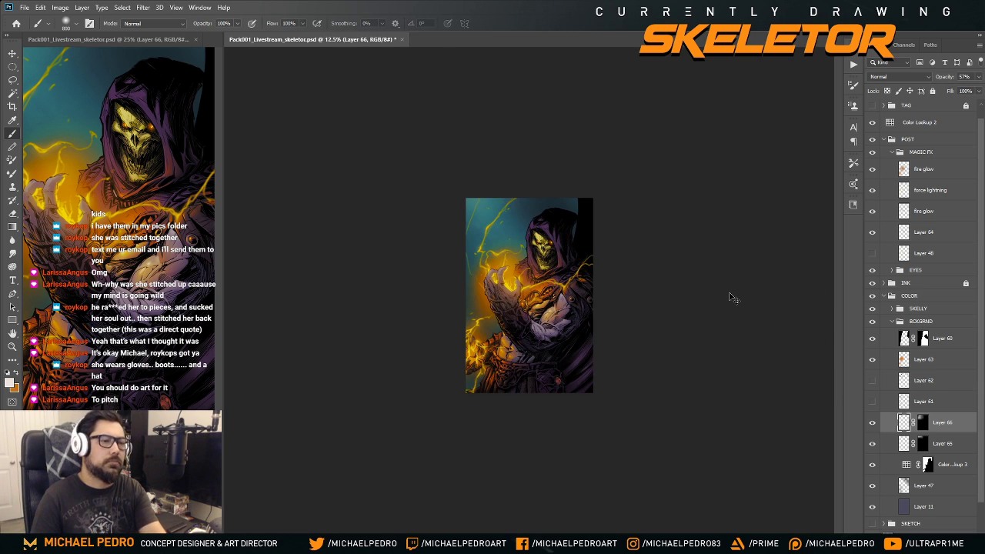
key("ctrl+plus")
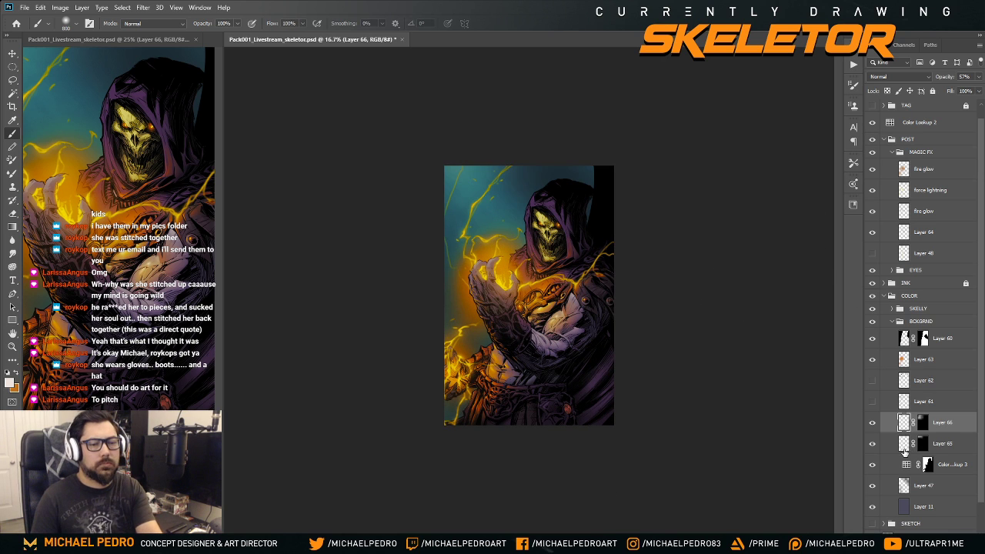
- Reduce the opacity of Layer 65 to 46%
left_click(903, 447)
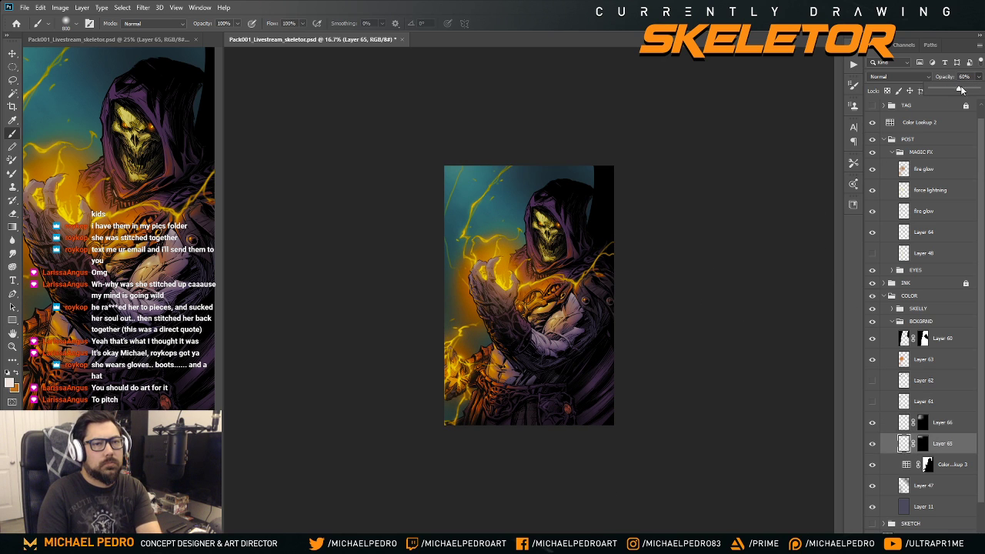
left_click_drag(940, 89, 943, 88)
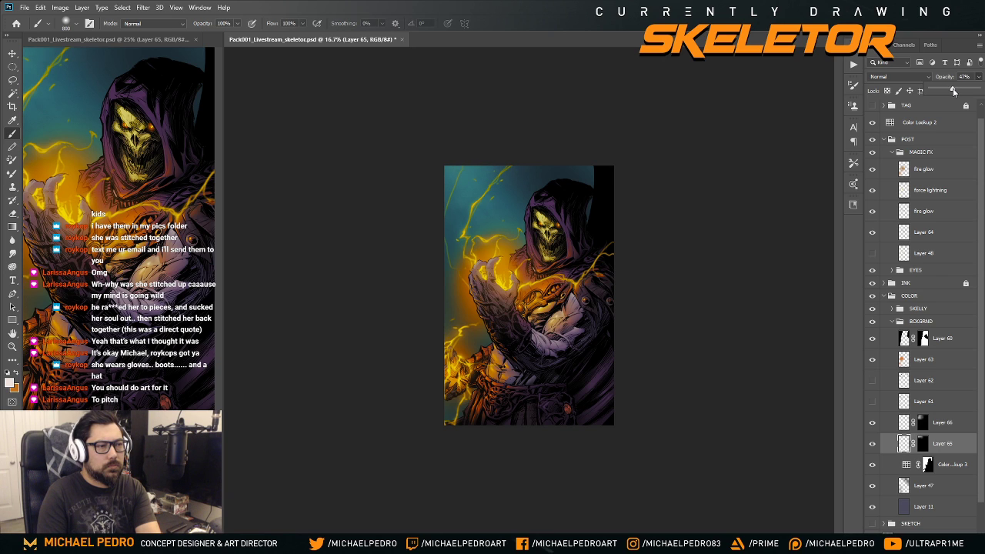
left_click_drag(953, 91, 951, 91)
left_click(744, 367)
key("ctrl+plus")
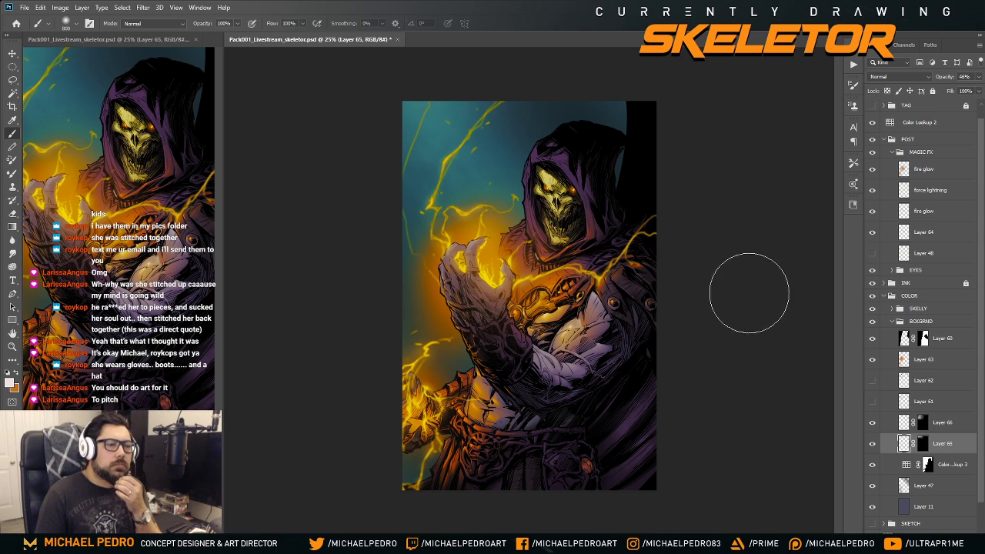
- Add a new layer above Layer 66 and set the foreground color to the background's teal, 1f636b, ready for the Brush tool
left_click(906, 422)
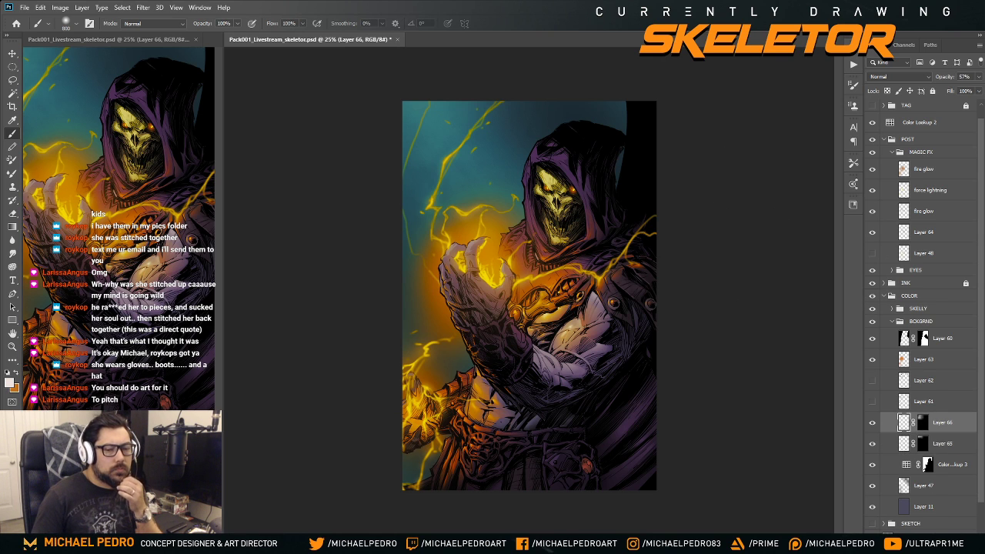
key("ctrl+shift+alt+n")
left_click(9, 381)
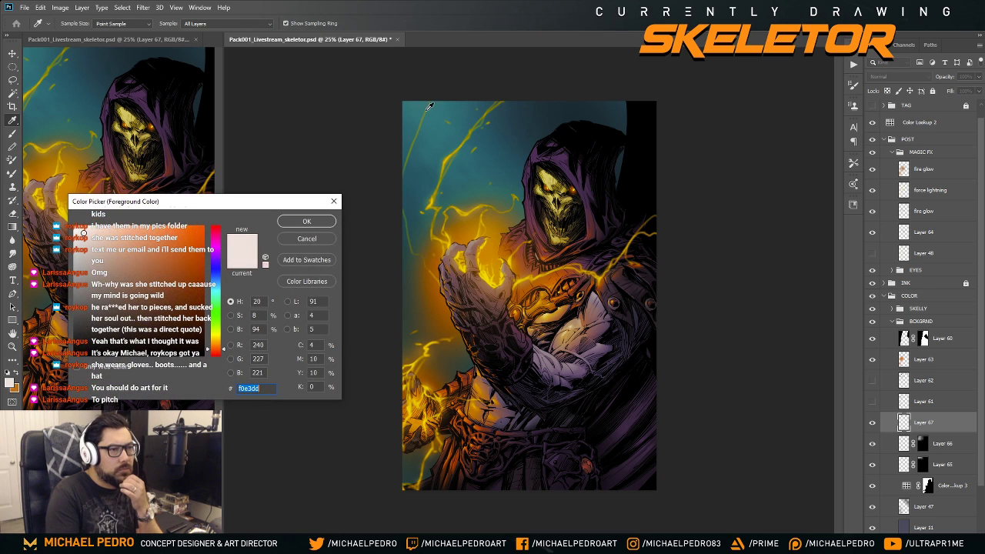
left_click(454, 105)
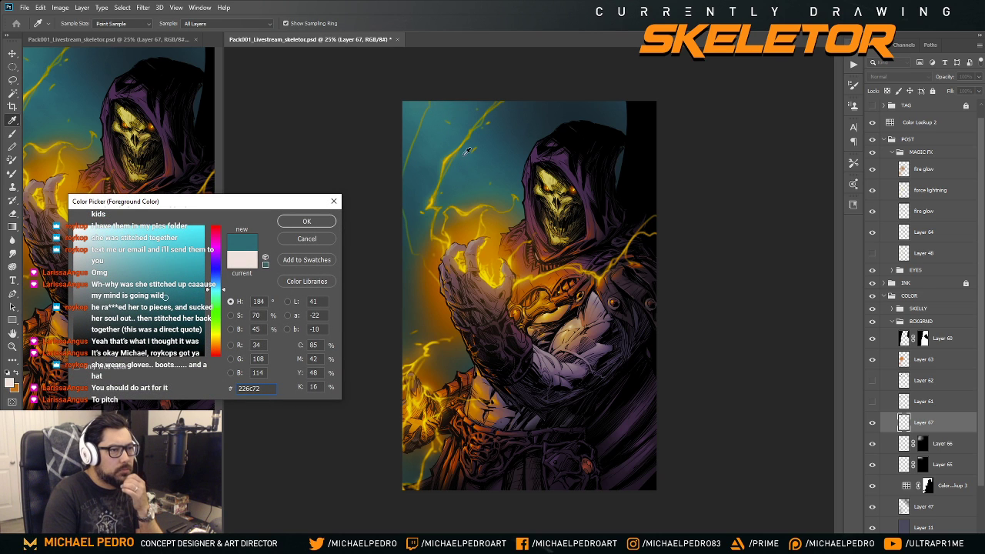
left_click(486, 172)
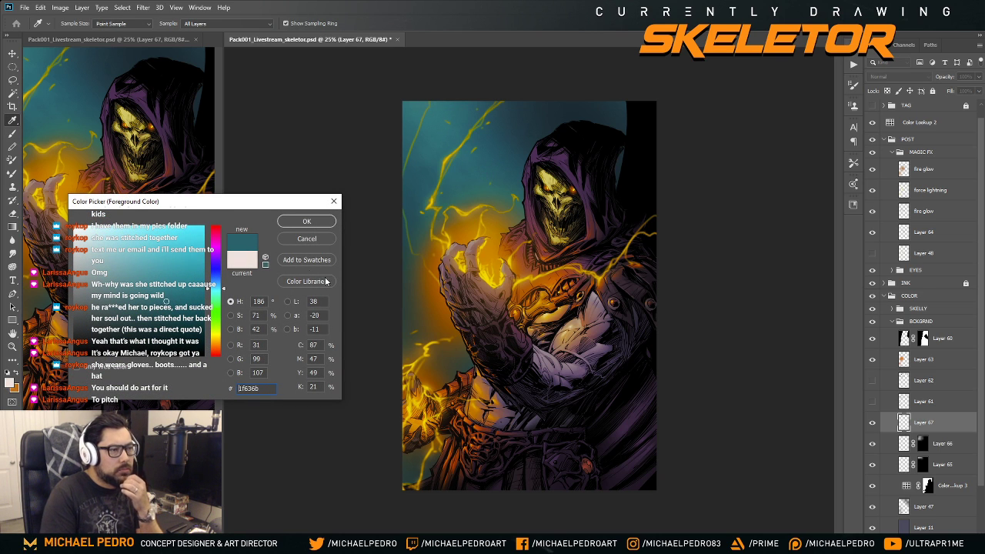
left_click(307, 221)
key("b")
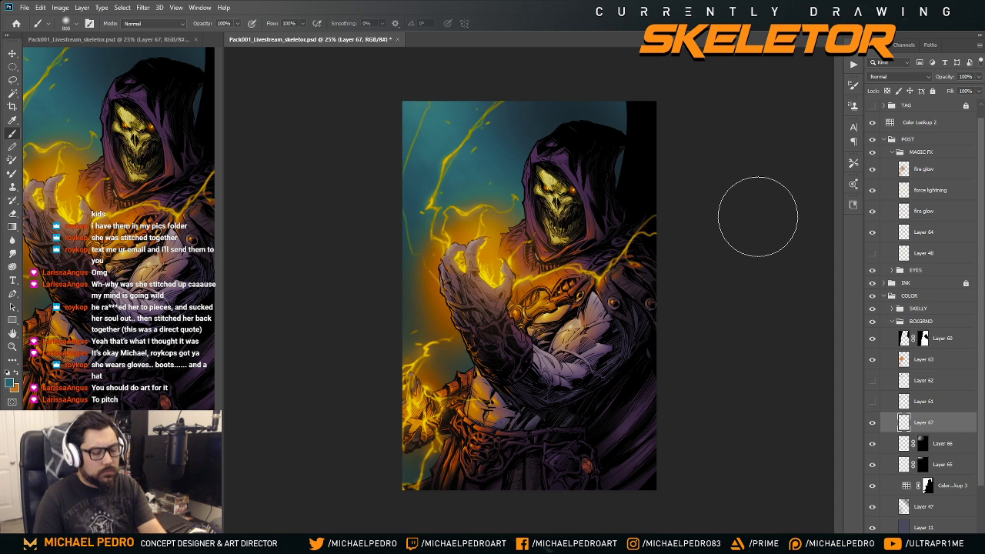
- Examine the whole illustration at thumbnail size and the hood, skull, glowing hand and torso up close
key("ctrl+minus")
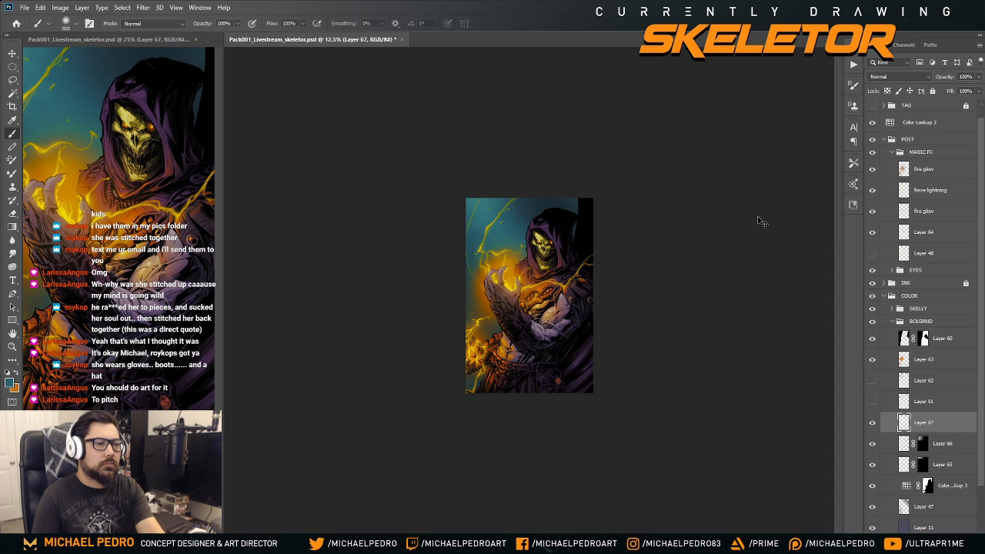
key("ctrl+plus")
key("ctrl+plus")
key("ctrl+plus")
key("ctrl+plus")
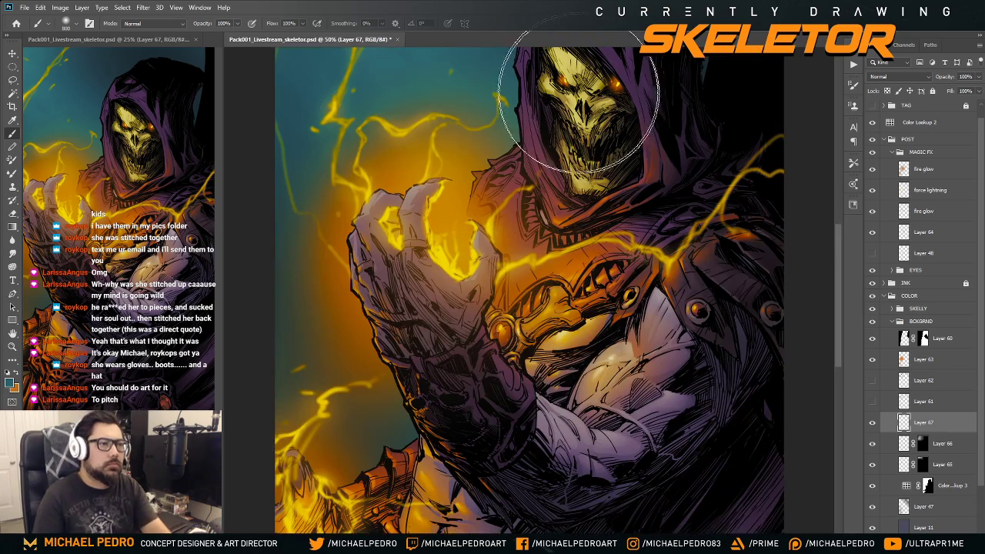
left_click_drag(579, 108, 559, 276)
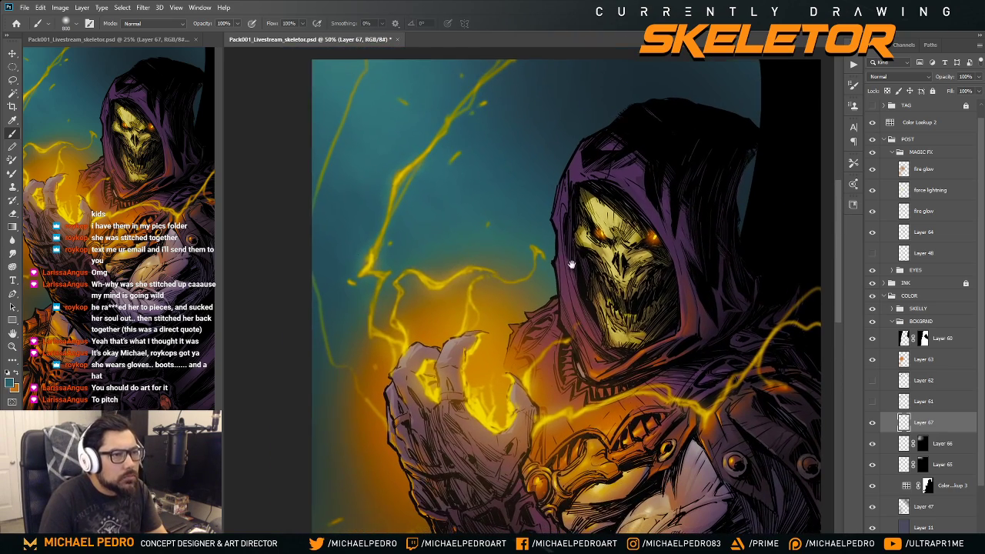
key("ctrl+minus")
key("ctrl+minus")
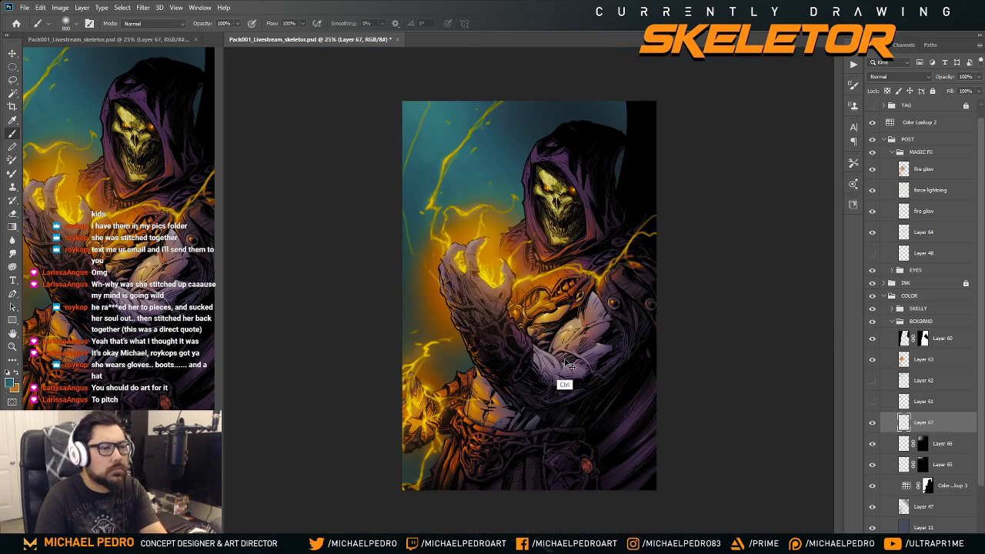
key("ctrl+minus")
key("ctrl+plus")
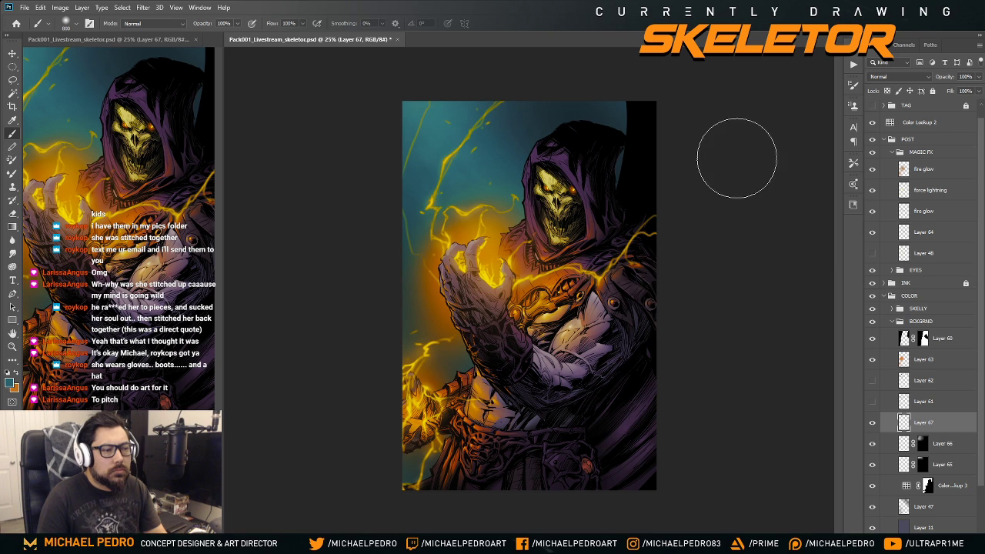
key("ctrl+minus")
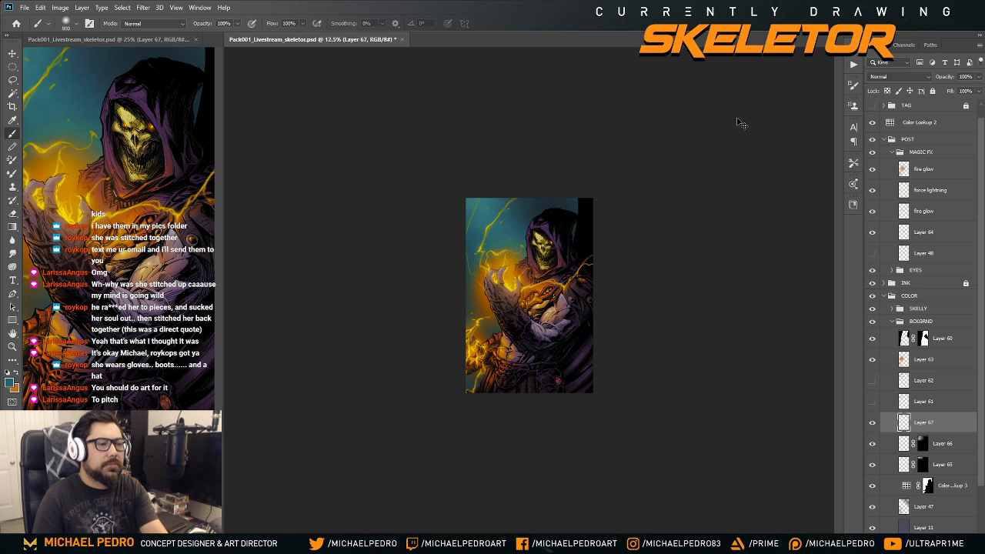
key("ctrl+plus")
key("ctrl+plus")
key("ctrl+plus")
key("ctrl+plus")
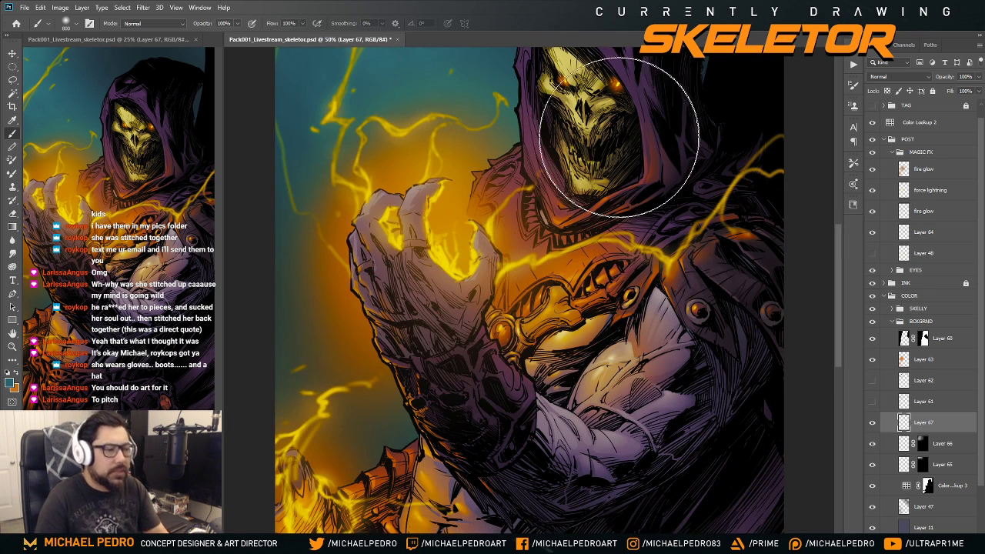
left_click_drag(639, 246, 666, 154)
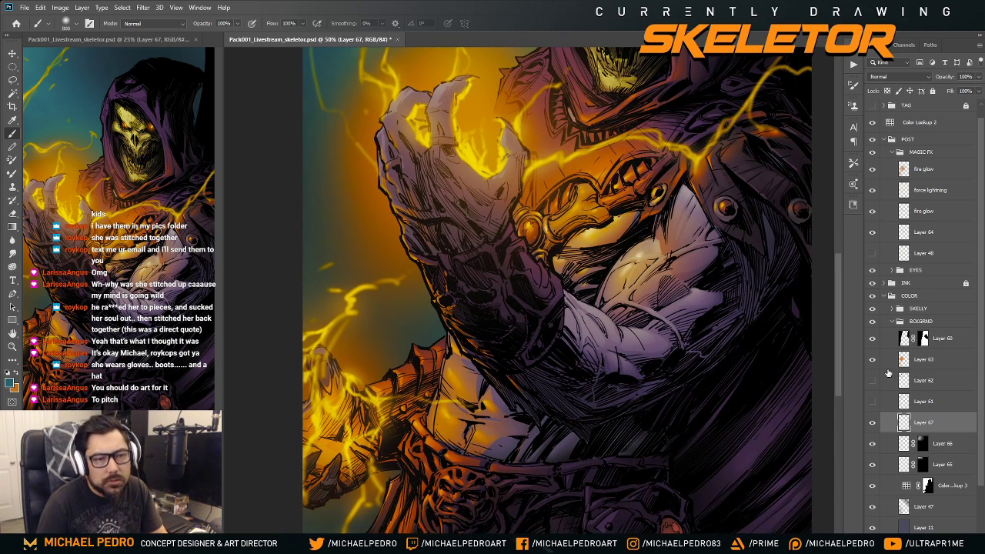
- Collapse the COLOR group and compare the artwork with and without Layer 48, the upper fire glow and force lightning layers
left_click(883, 387)
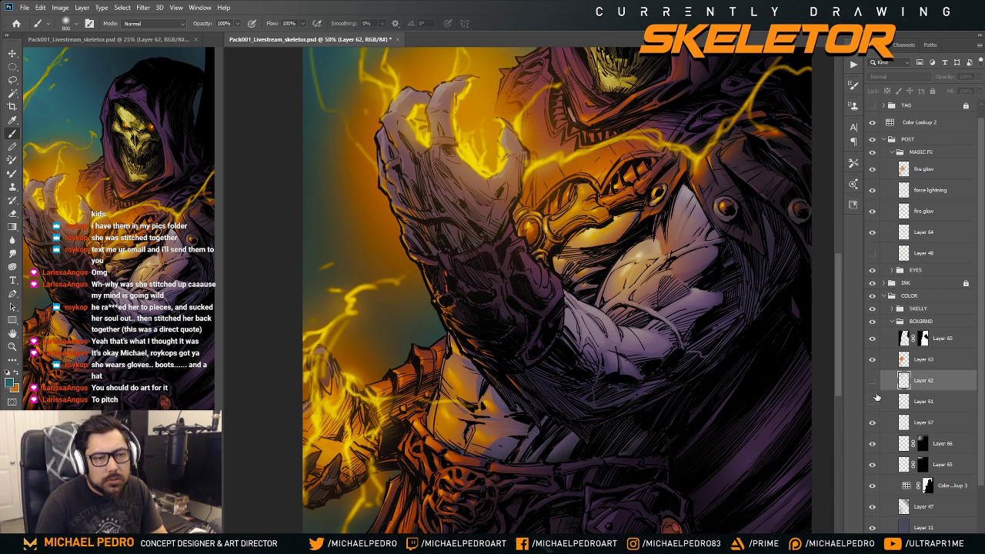
left_click(887, 298)
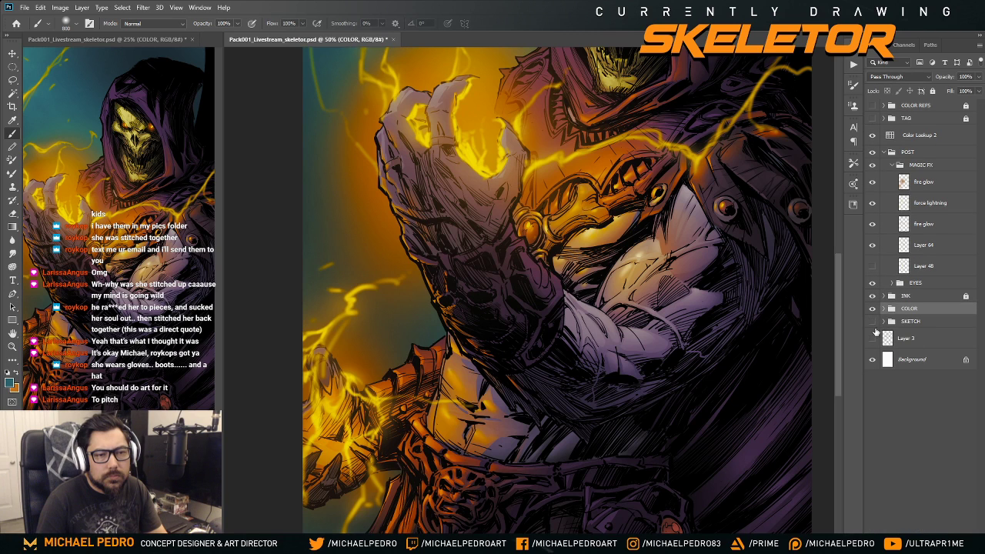
left_click(872, 266)
left_click(872, 267)
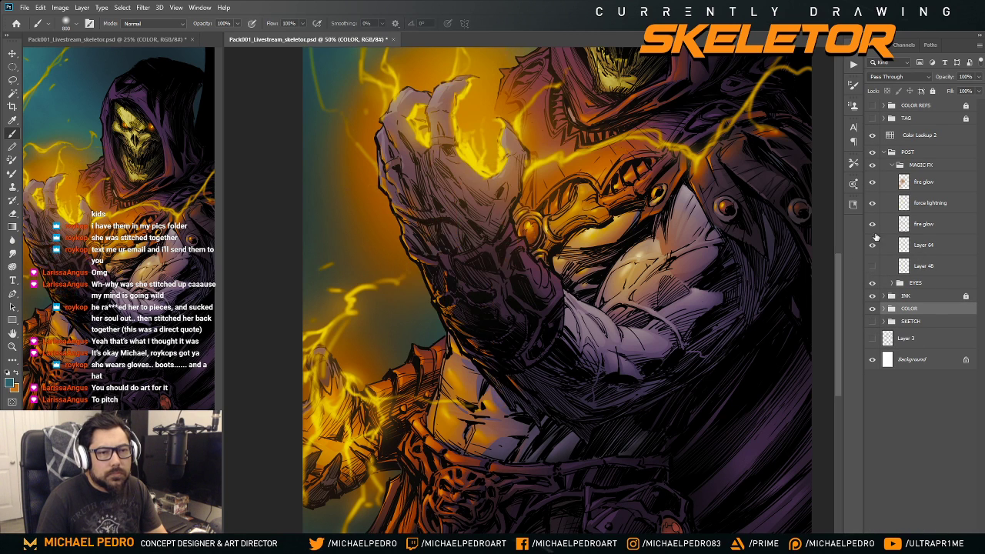
left_click(873, 182)
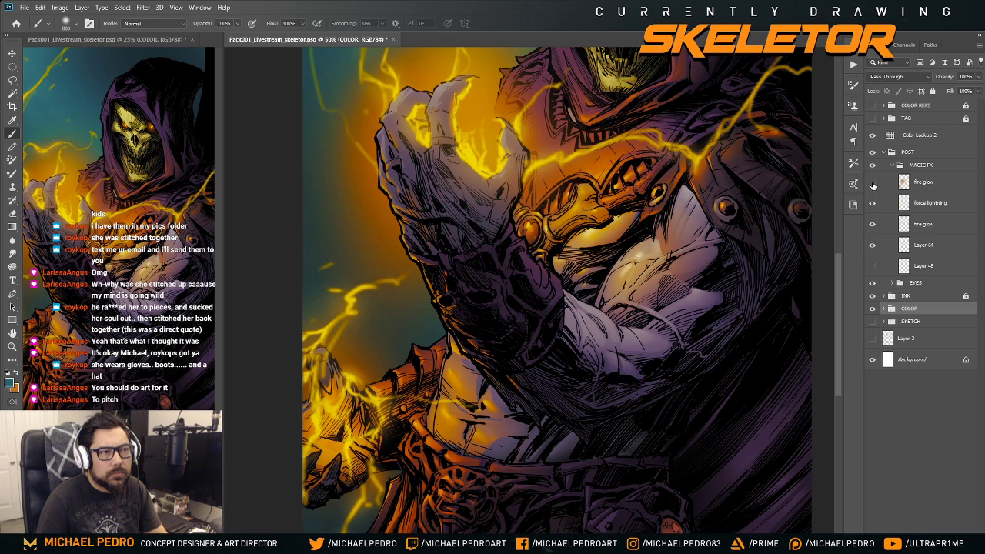
left_click(873, 182)
left_click(873, 203)
left_click(873, 203)
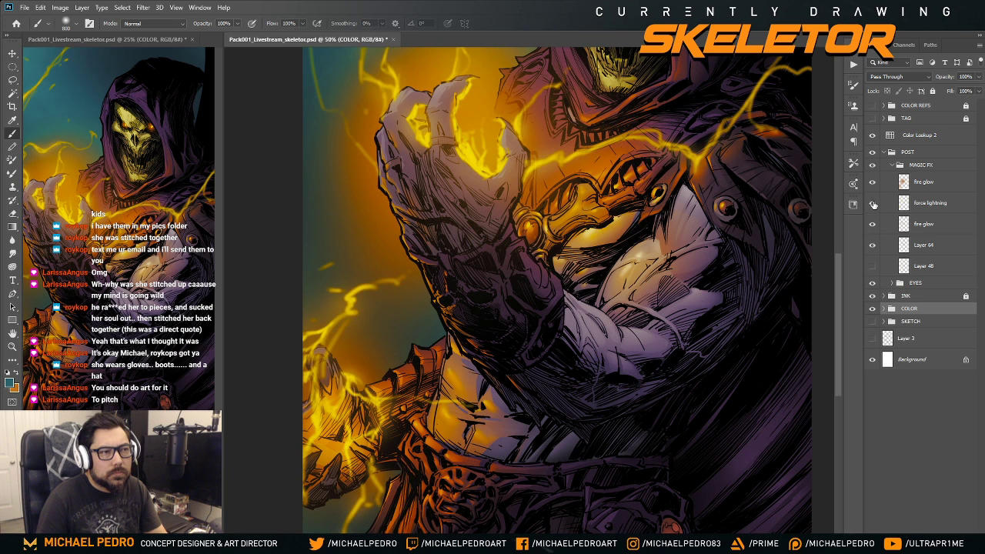
- Select the force lightning layer and examine the lightning and glow around the hand, chest and hood
left_click(910, 205)
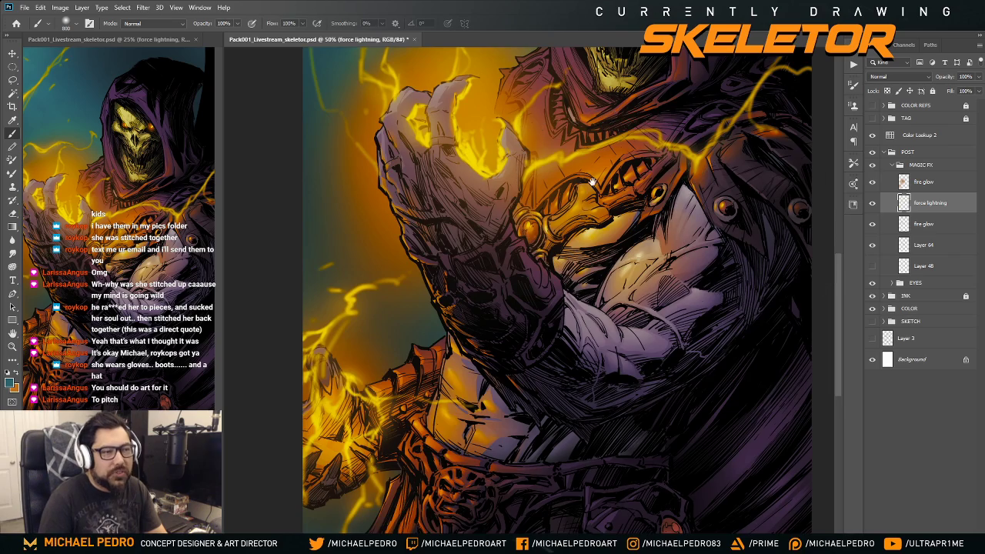
left_click_drag(596, 193, 580, 307)
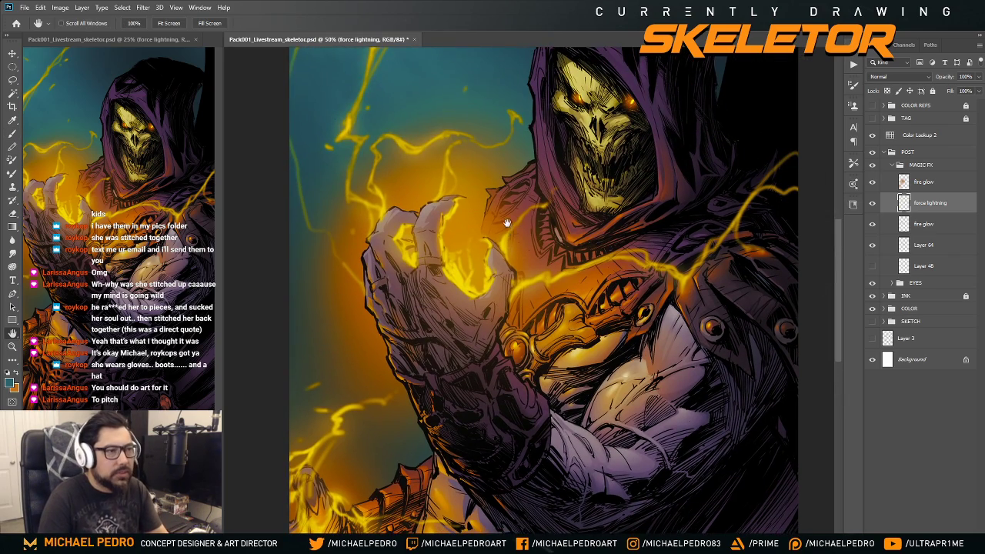
mouse_move(505, 219)
left_mouse_down()
mouse_move(521, 325)
mouse_move(508, 262)
mouse_move(515, 267)
left_mouse_up()
left_click_drag(519, 302, 517, 235)
left_click_drag(521, 306, 525, 239)
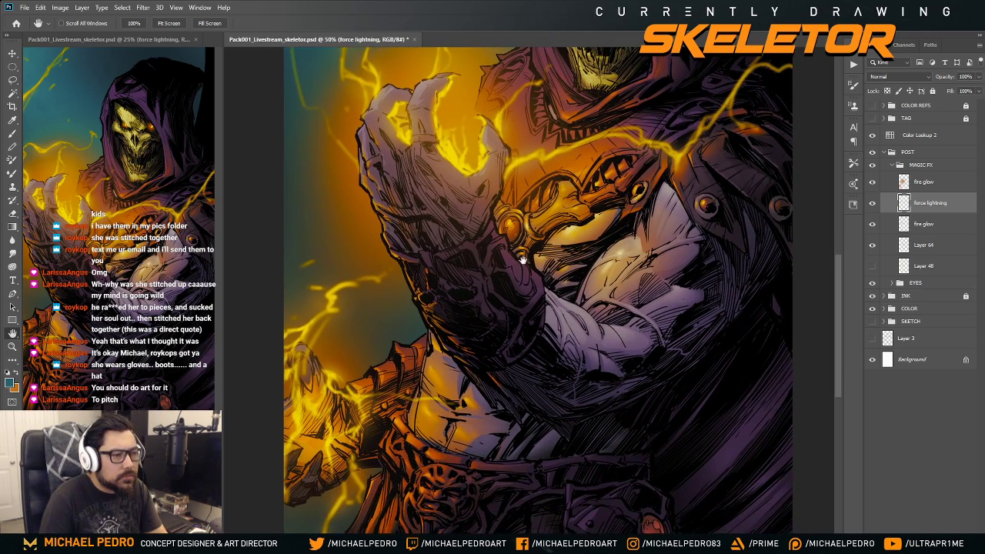
left_click_drag(527, 204, 526, 317)
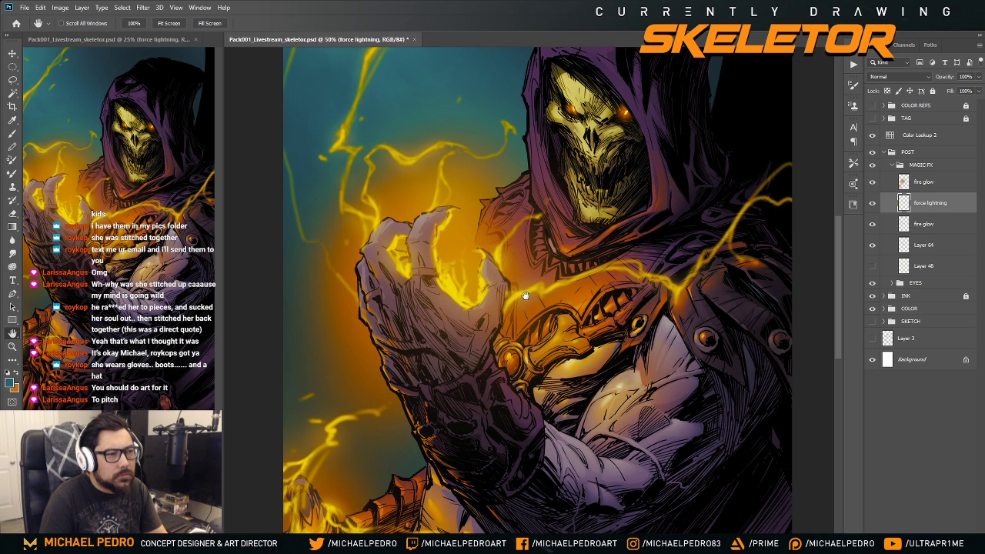
left_click_drag(530, 263, 522, 309)
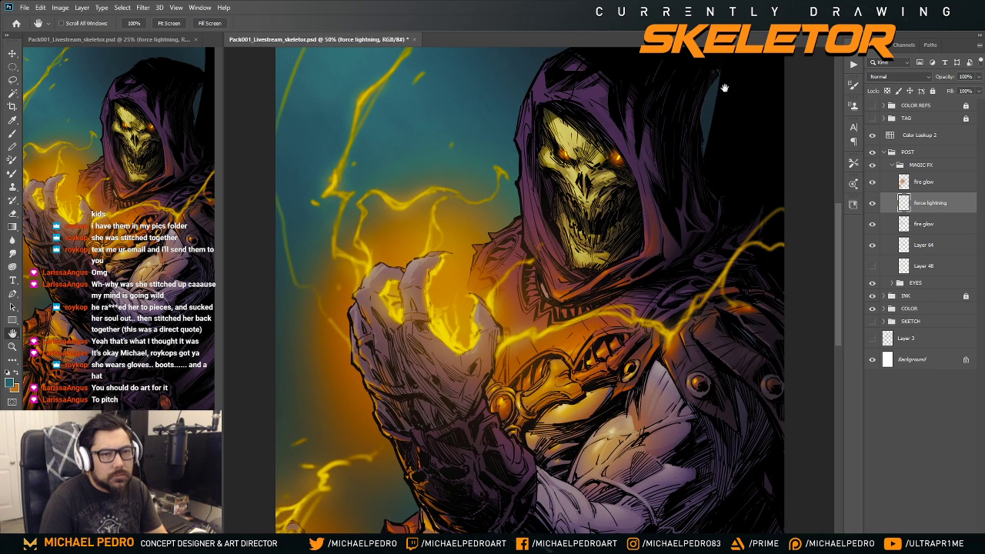
- Hide the Color Lookup 2 adjustment and compare the artwork with and without the upper fire glow layer
left_click(872, 136)
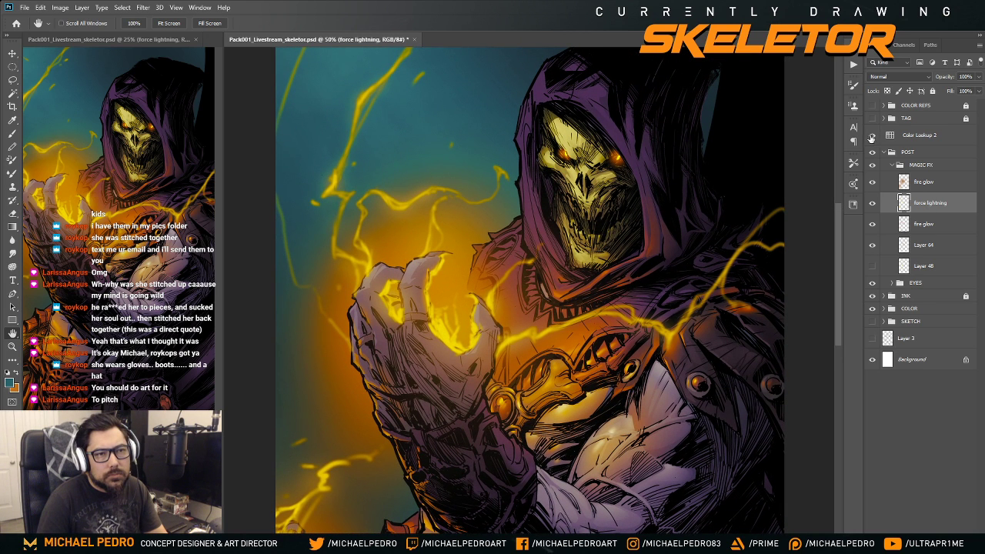
left_click(873, 183)
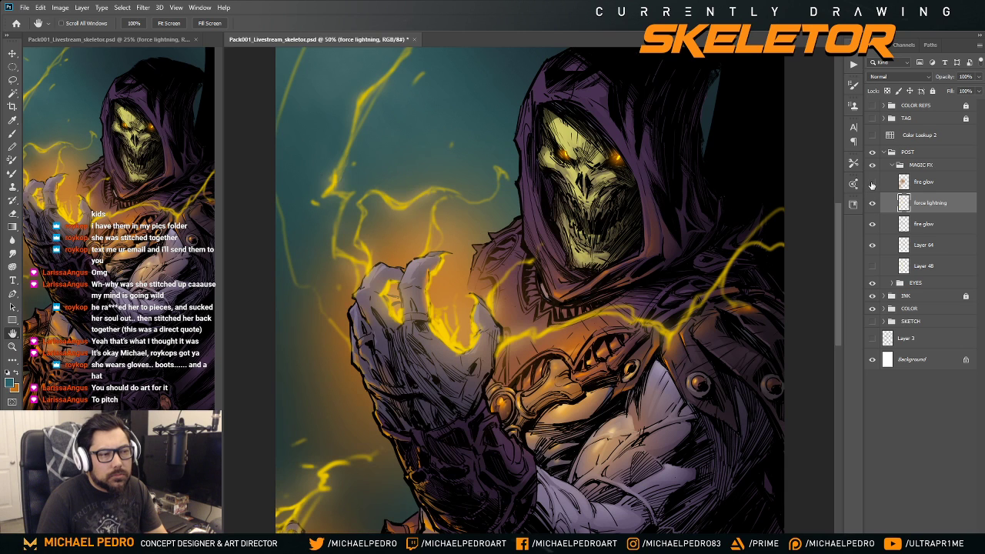
left_click(872, 183)
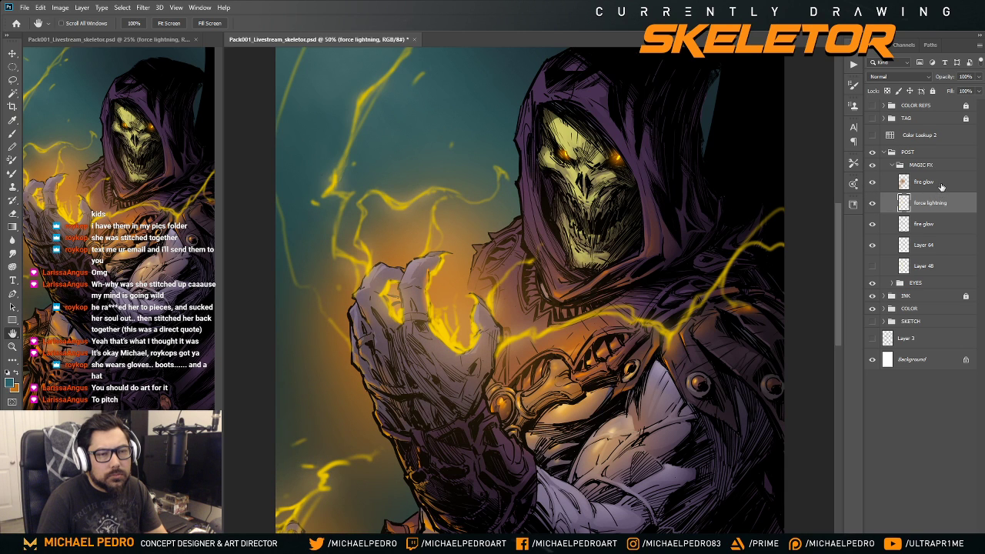
- Add a new layer above the upper fire glow layer in MAGIC FX and choose the KYLE Ultimate Inking Thick brush
left_click(944, 186)
key("ctrl+shift+alt+n")
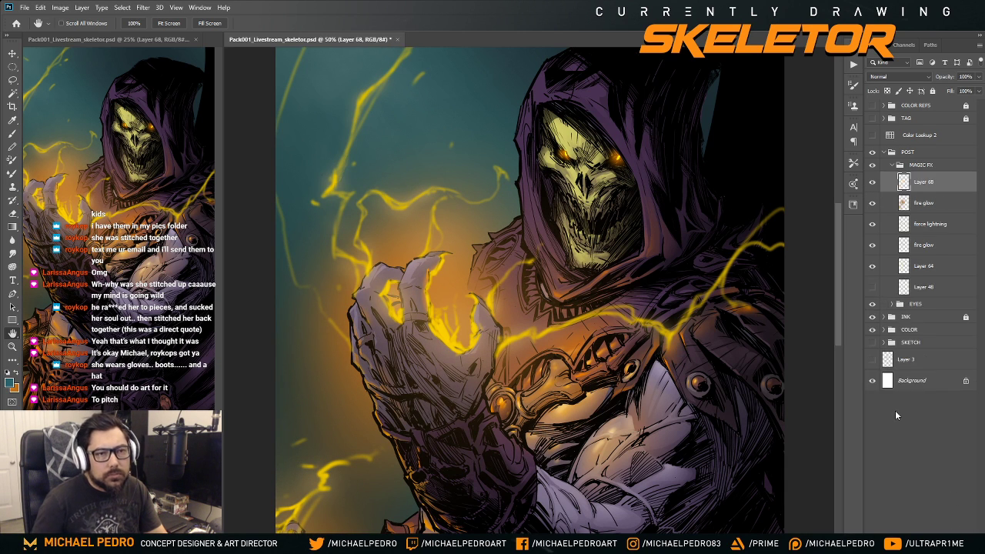
key("b")
right_click(389, 158)
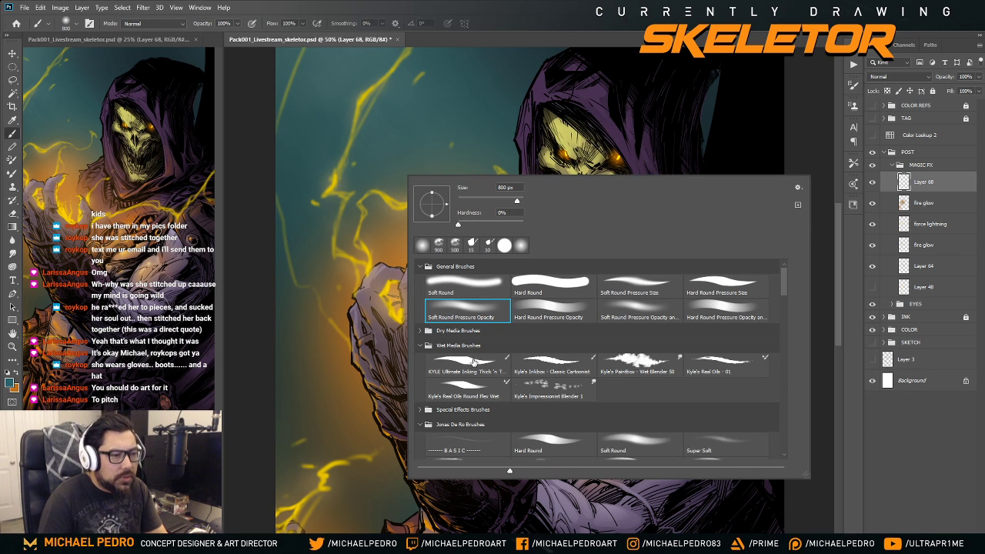
double_click(475, 364)
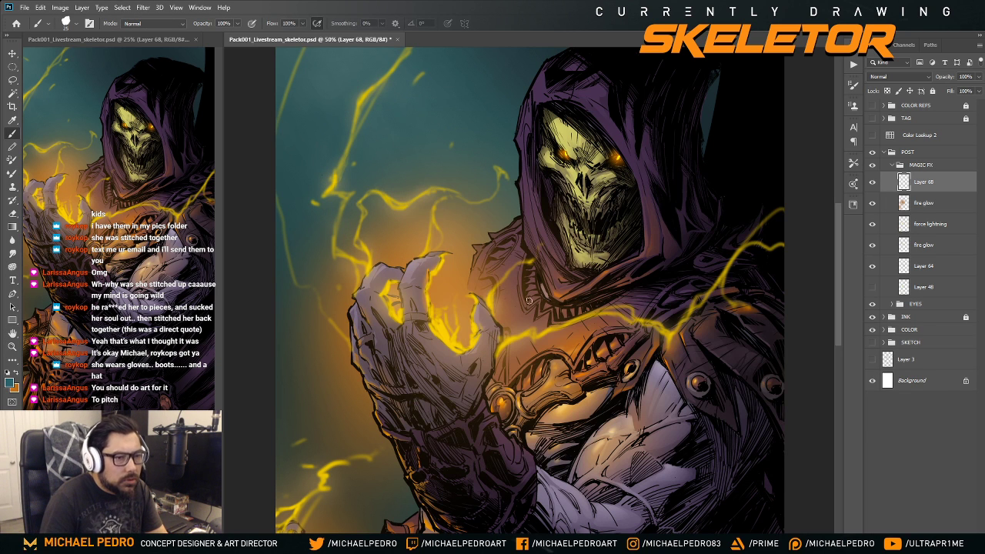
- Sample the lightning's yellow and paint fine lightning strands rising from the raised palm on Layer 68
left_click(439, 347, "alt")
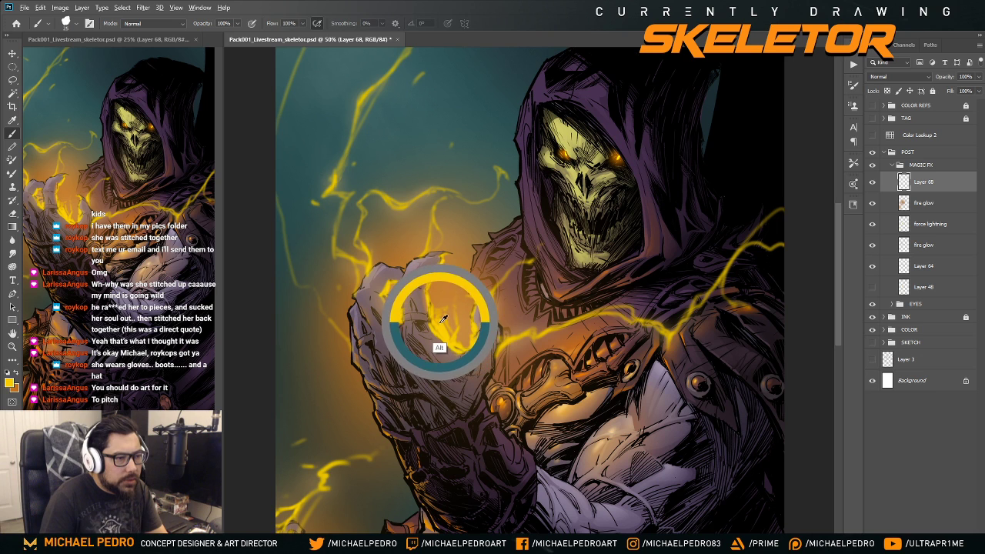
key("ctrl+plus")
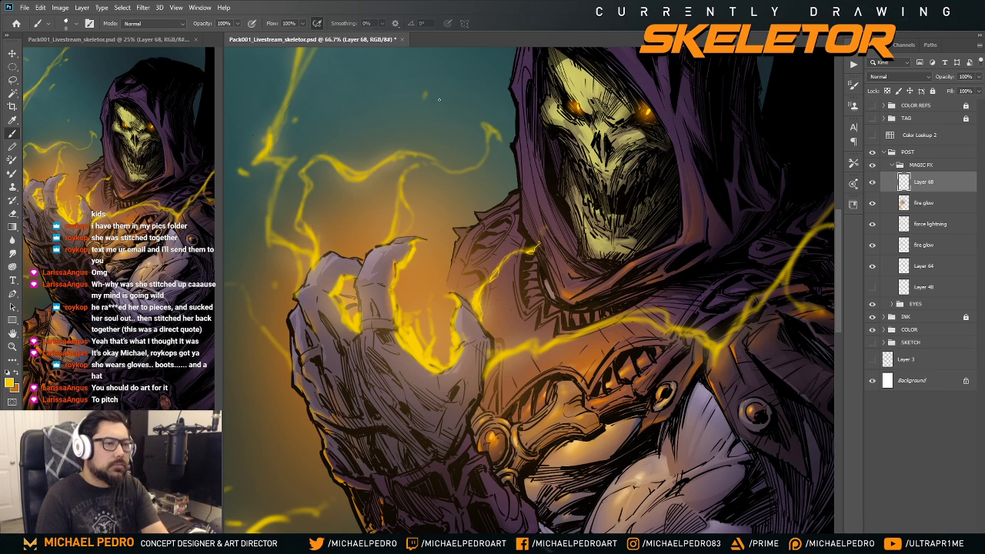
key("ctrl+minus")
key("ctrl+minus")
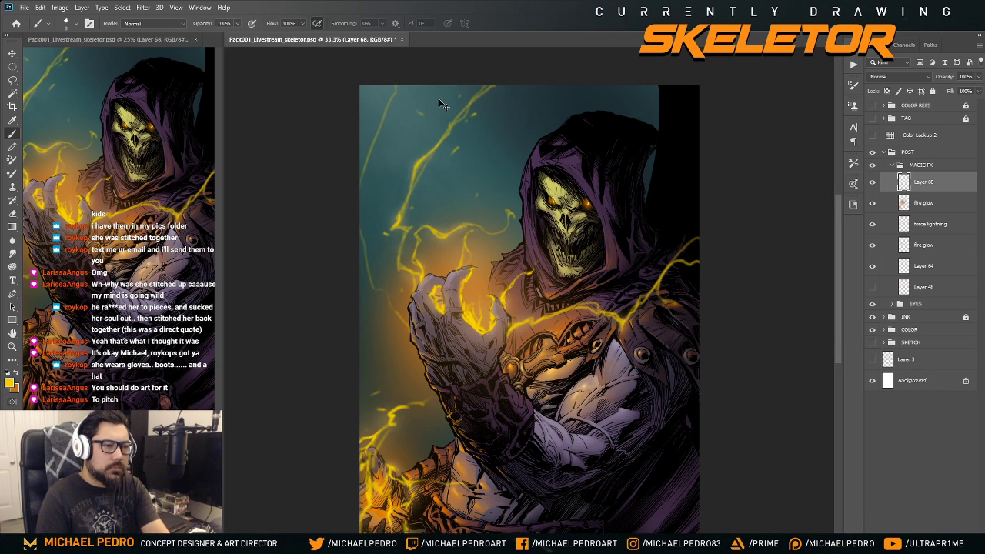
key("ctrl+plus")
key("ctrl+plus")
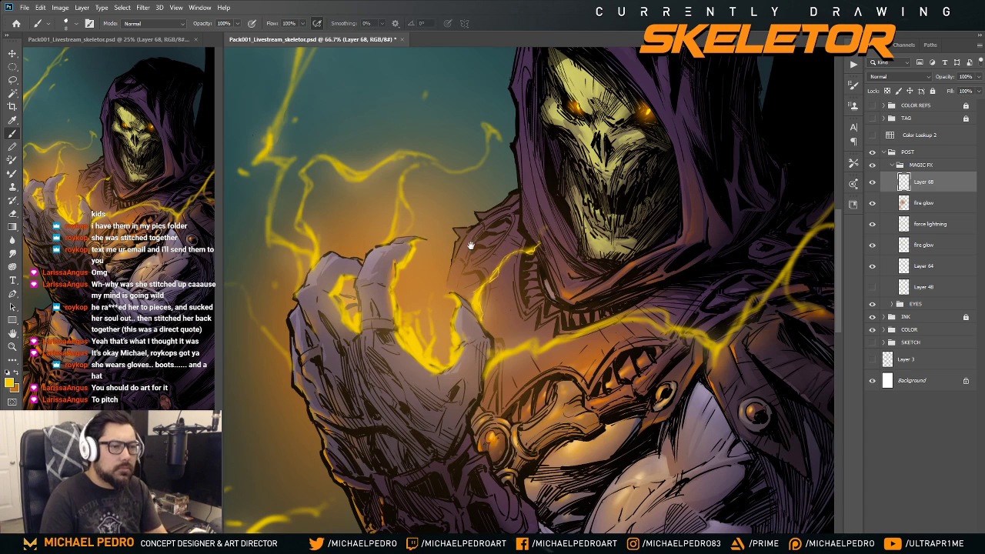
left_click_drag(471, 245, 493, 225)
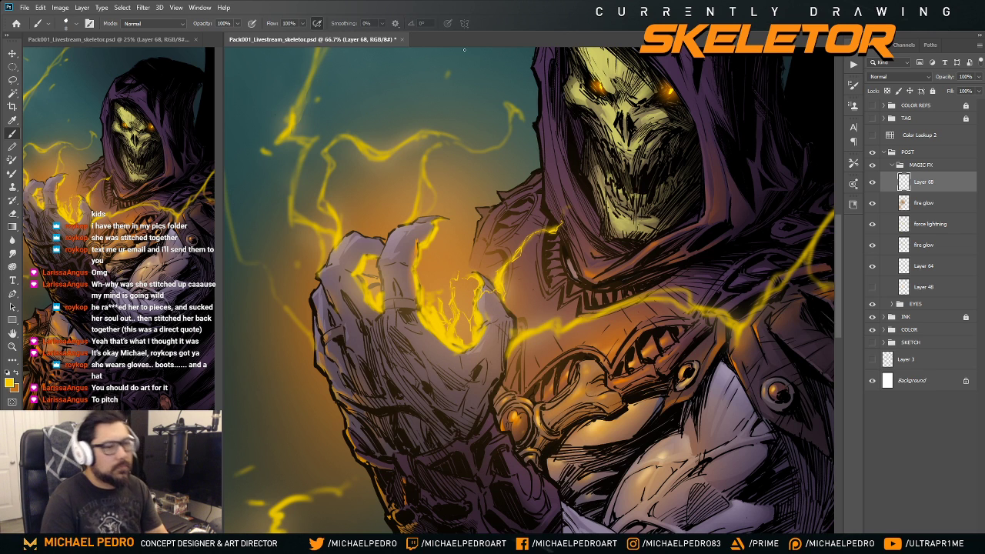
- Paint thin yellow lightning along the inner edge of the raised index finger up to its tip
key("ctrl+minus")
key("ctrl+minus")
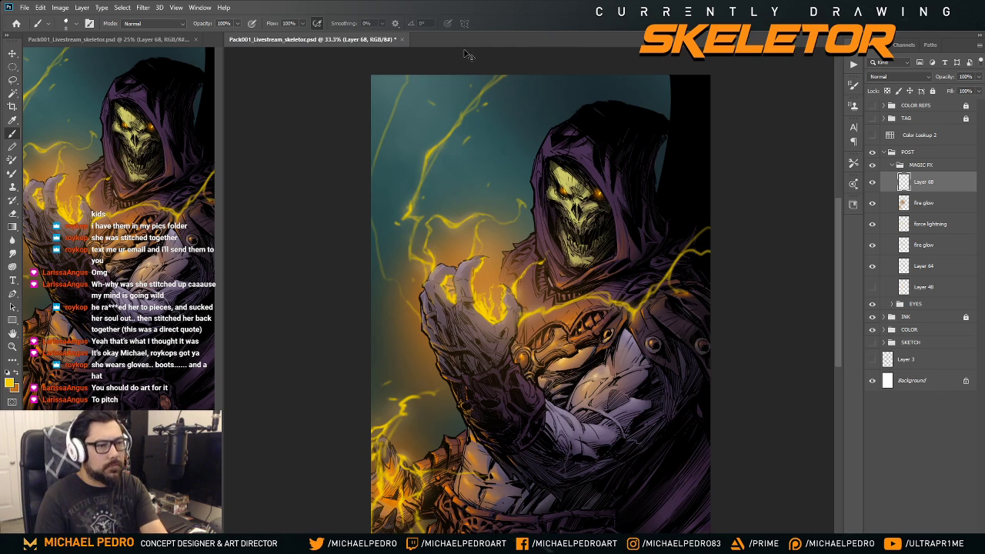
key("ctrl+plus")
key("ctrl+plus")
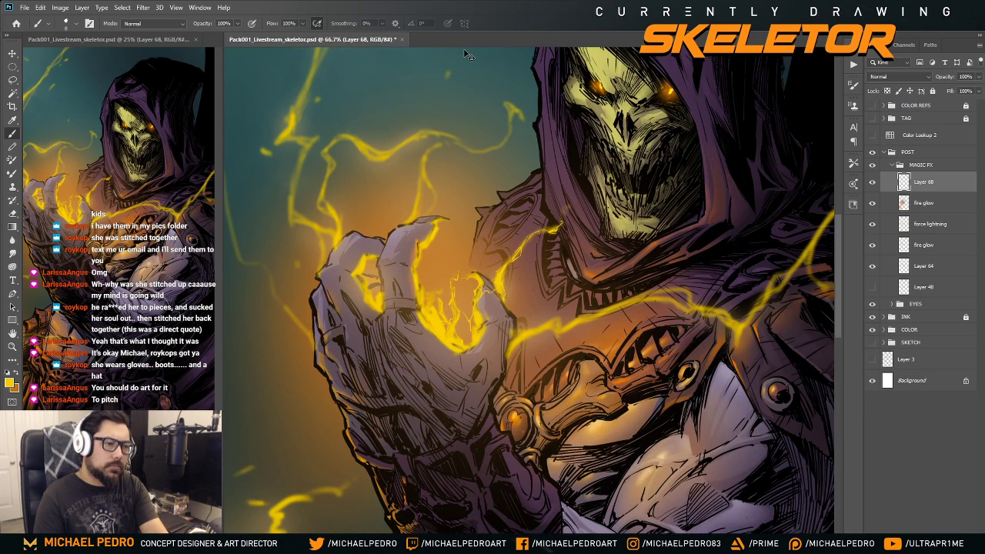
key("ctrl+minus")
key("ctrl+minus")
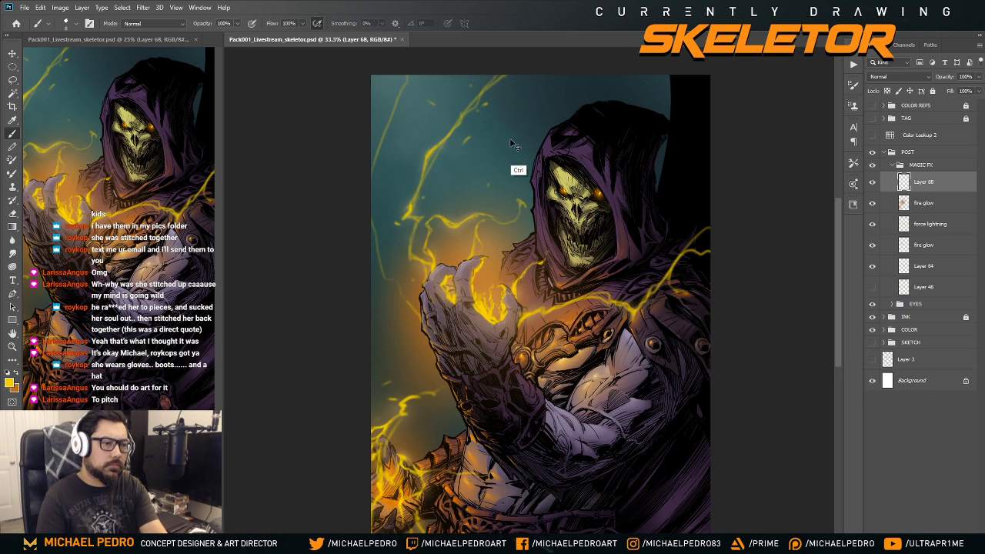
key("ctrl+plus")
key("ctrl+plus")
scroll(496, 258, "up", 1)
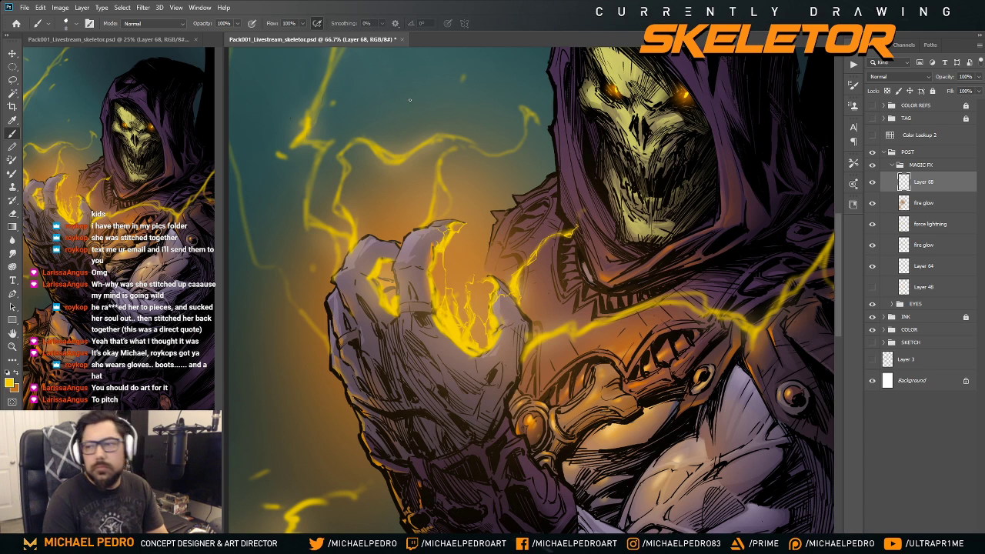
- Add more fine yellow lightning strands in the palm between the index finger and the thumb
left_click_drag(517, 228, 528, 198)
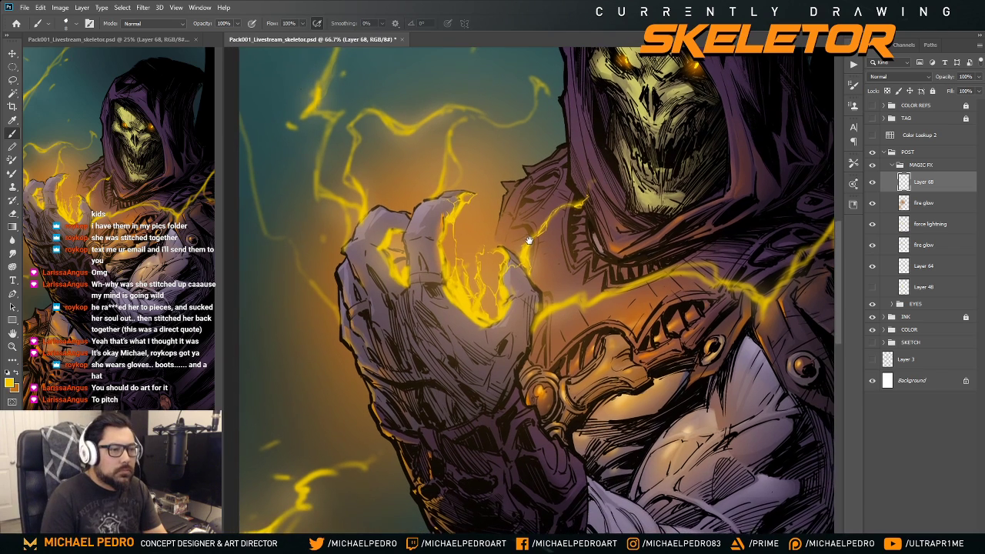
key("ctrl+minus")
key("ctrl+minus")
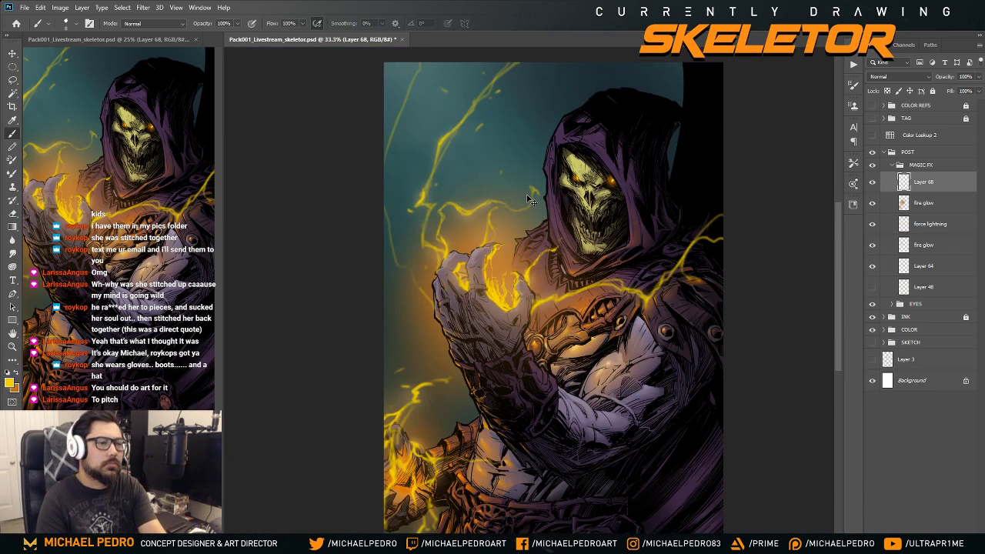
key("ctrl+minus")
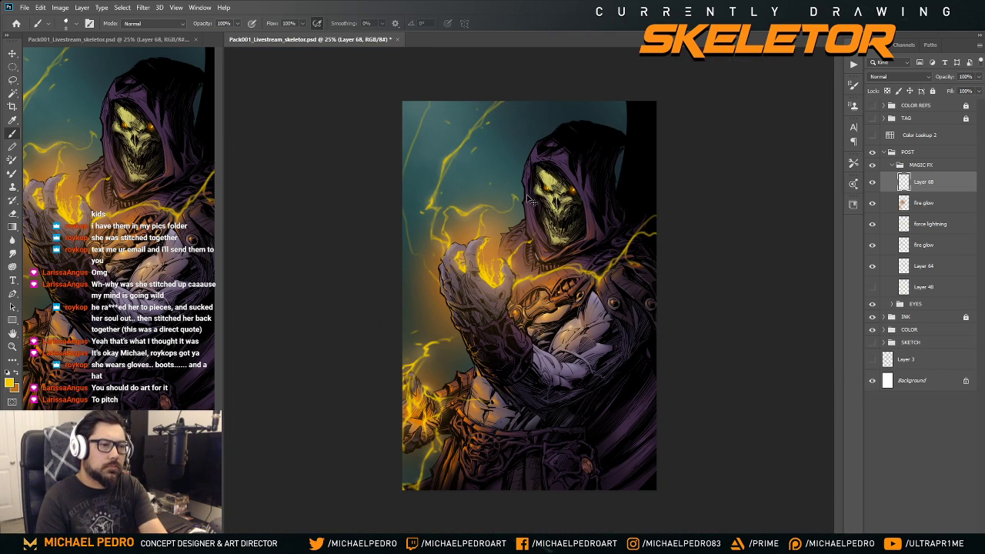
key("ctrl+plus")
key("ctrl+plus")
key("ctrl+plus")
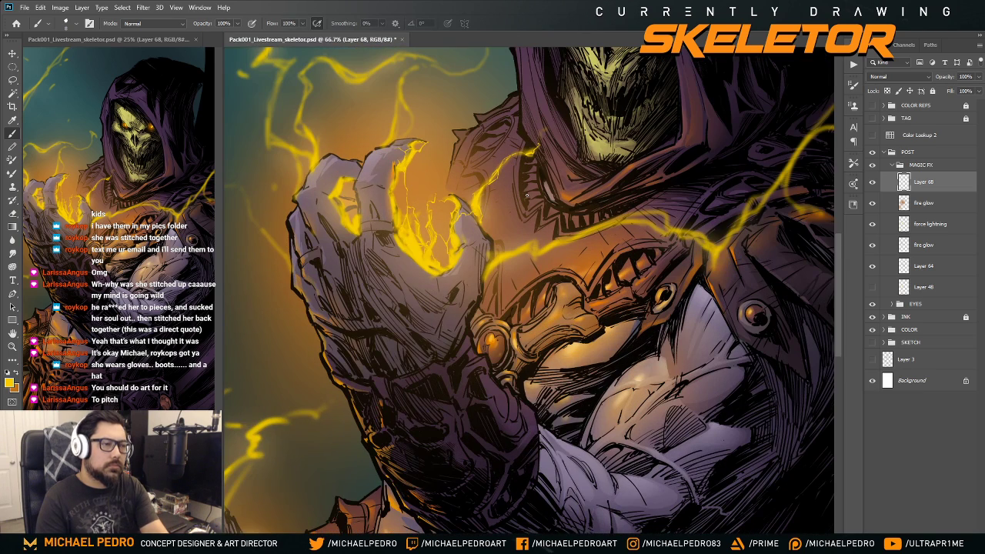
left_click_drag(430, 248, 532, 275)
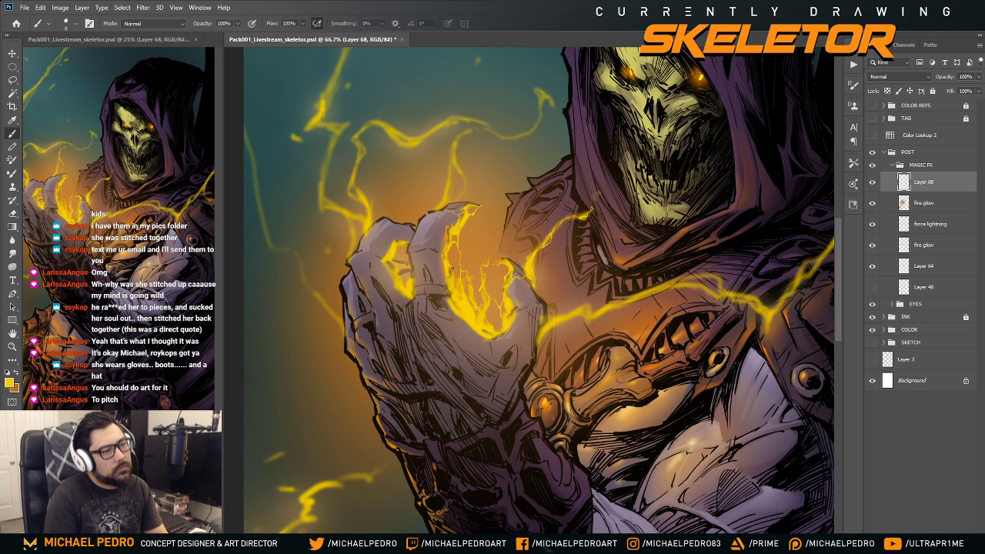
key("bracketright")
key("bracketleft")
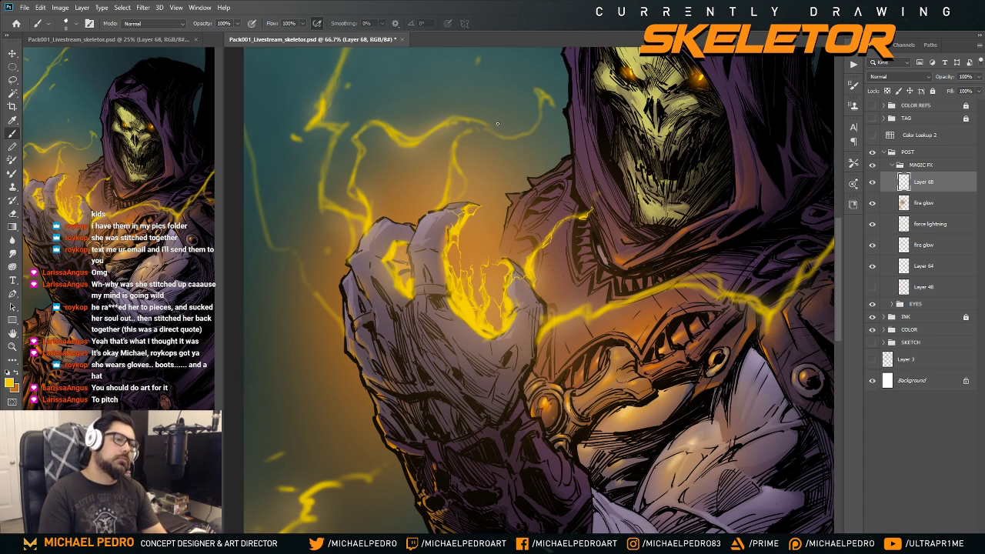
- Flip the canvas horizontally to check the lightning around the hand in mirrored view
key("ctrl+minus")
key("ctrl+minus")
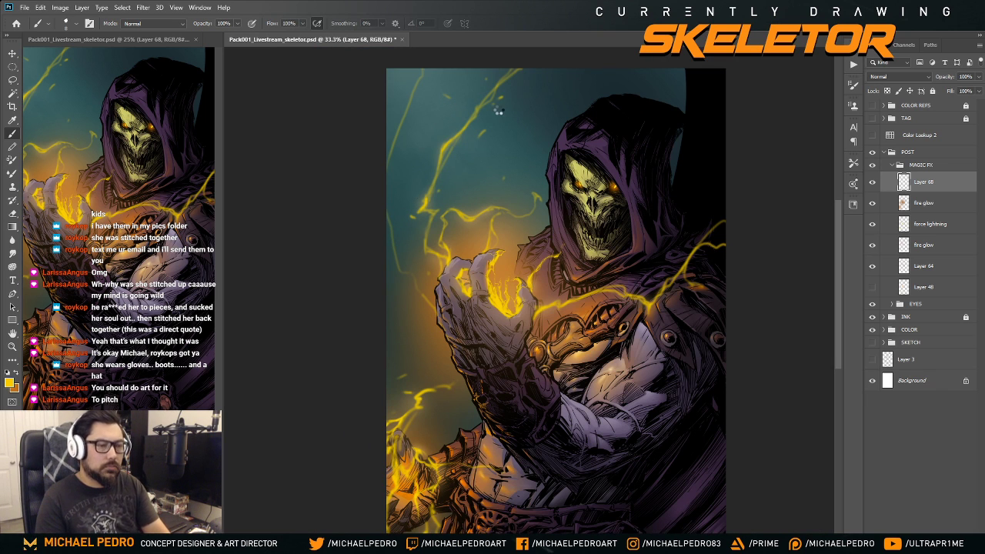
key("h")
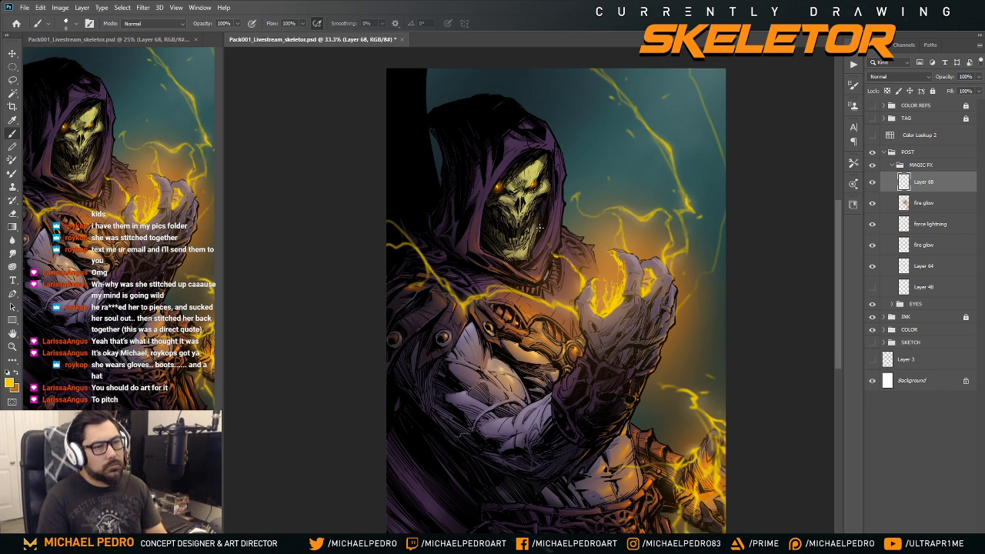
key("ctrl+plus")
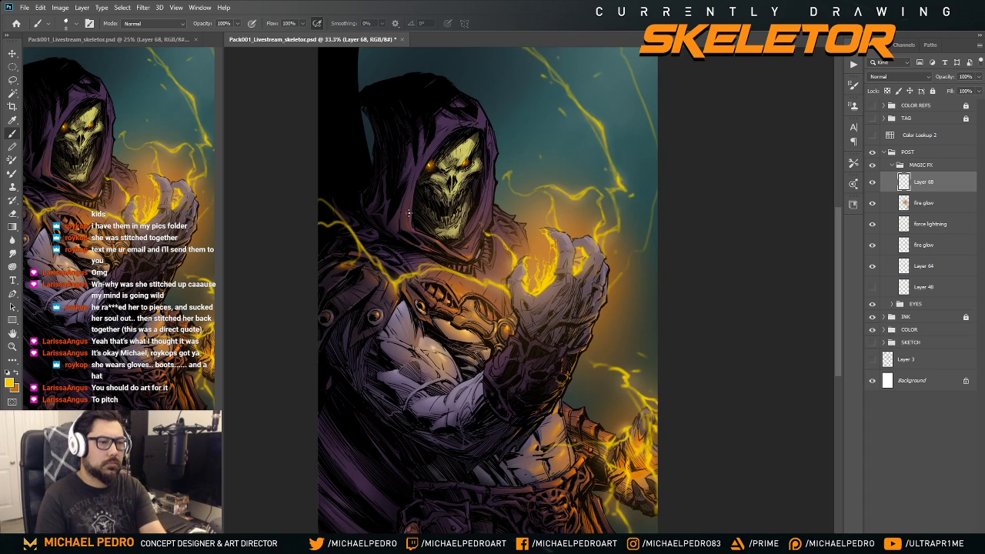
key("ctrl+plus")
key("l")
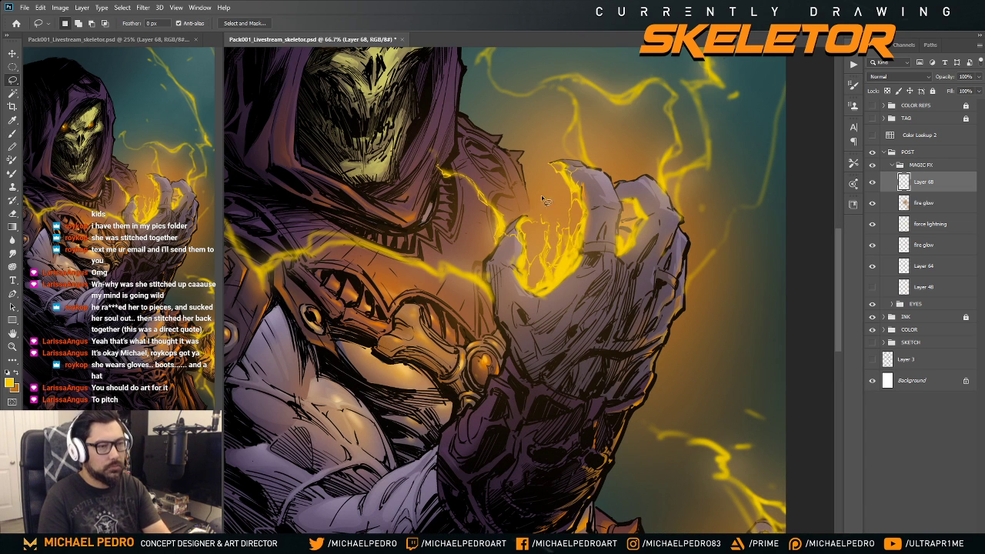
mouse_move(566, 221)
left_mouse_down()
mouse_move(558, 214)
mouse_move(574, 240)
mouse_move(562, 262)
mouse_move(553, 172)
left_mouse_up()
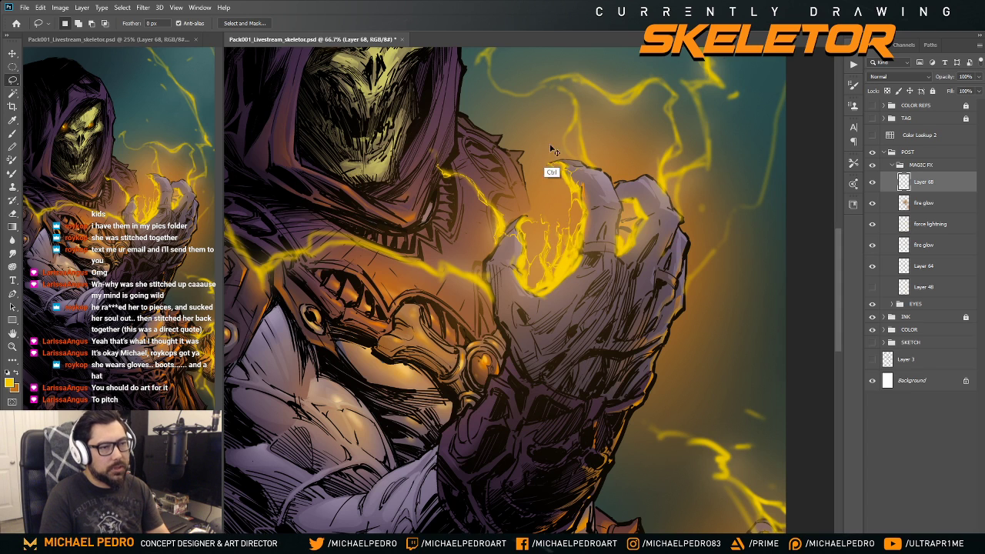
key("ctrl+d")
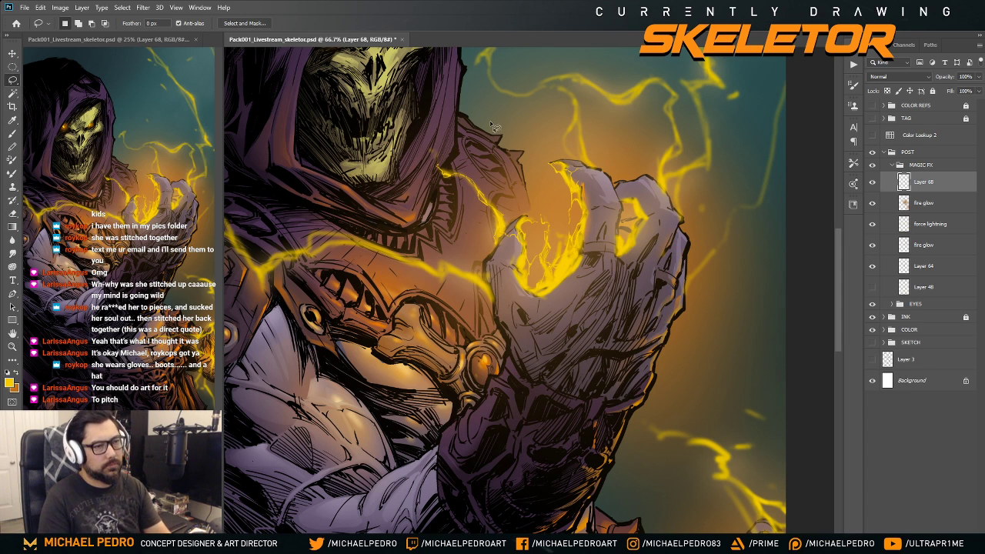
key("b")
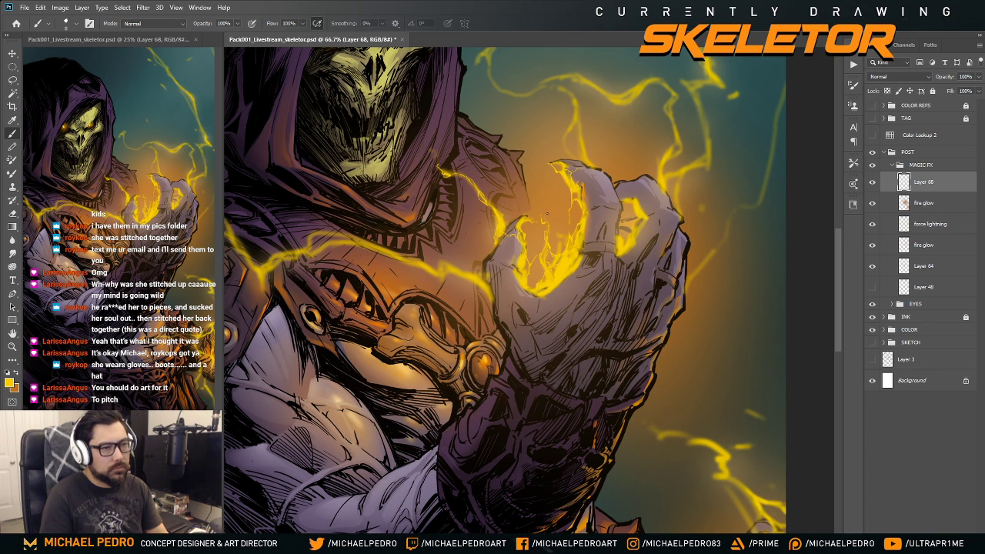
- Paint thin yellow lightning strands in the gap between the curled fingers of the raised hand
key("ctrl+minus")
key("ctrl+minus")
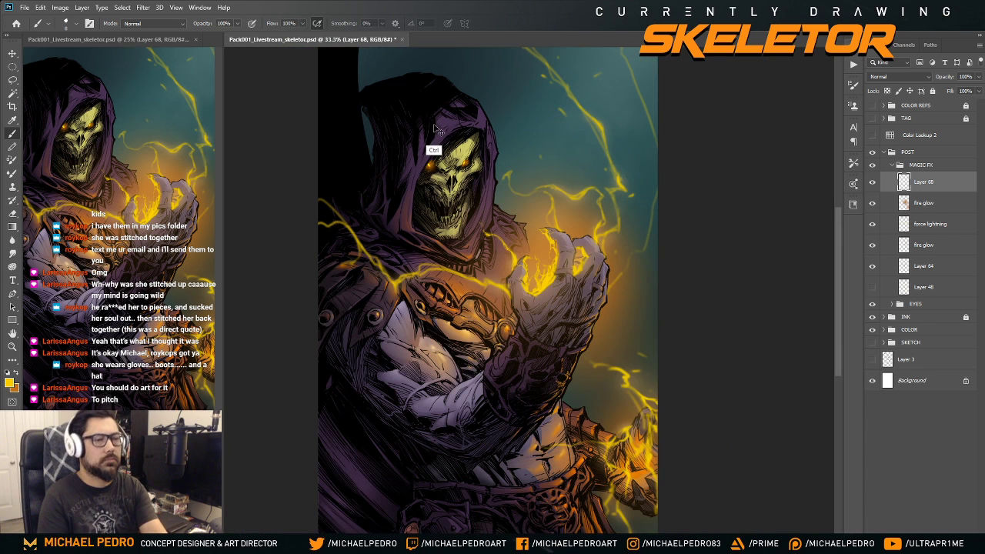
key("ctrl+minus")
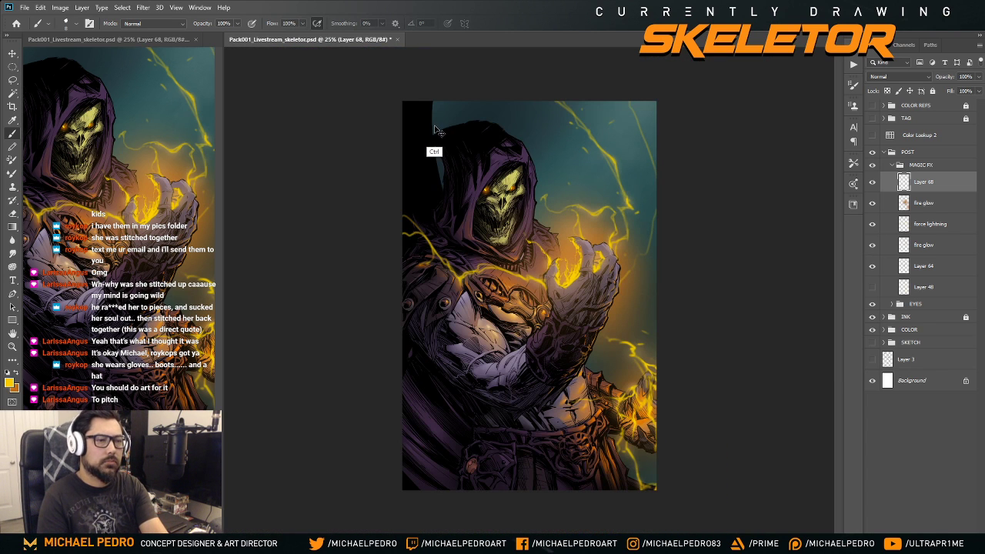
key("ctrl+plus")
key("ctrl+plus")
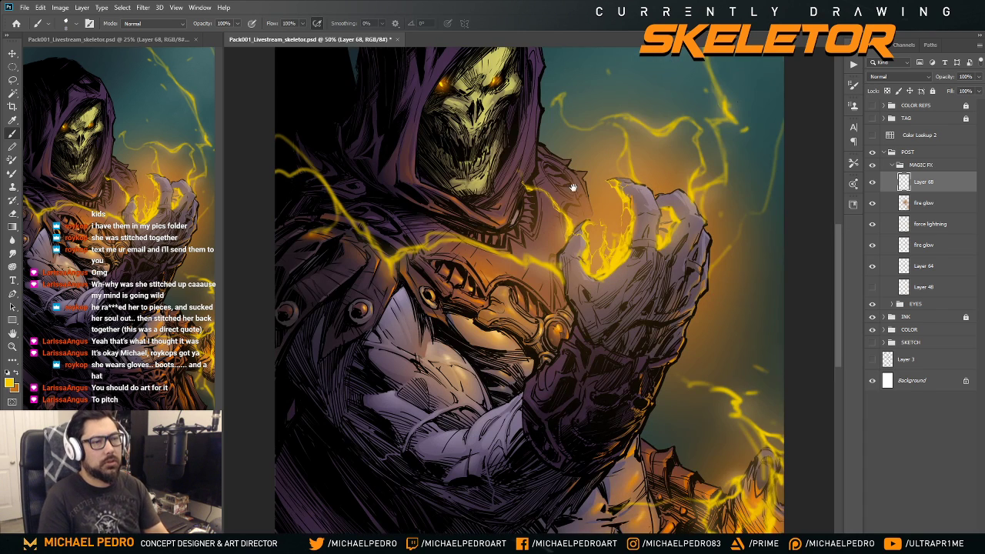
left_click_drag(573, 187, 509, 226)
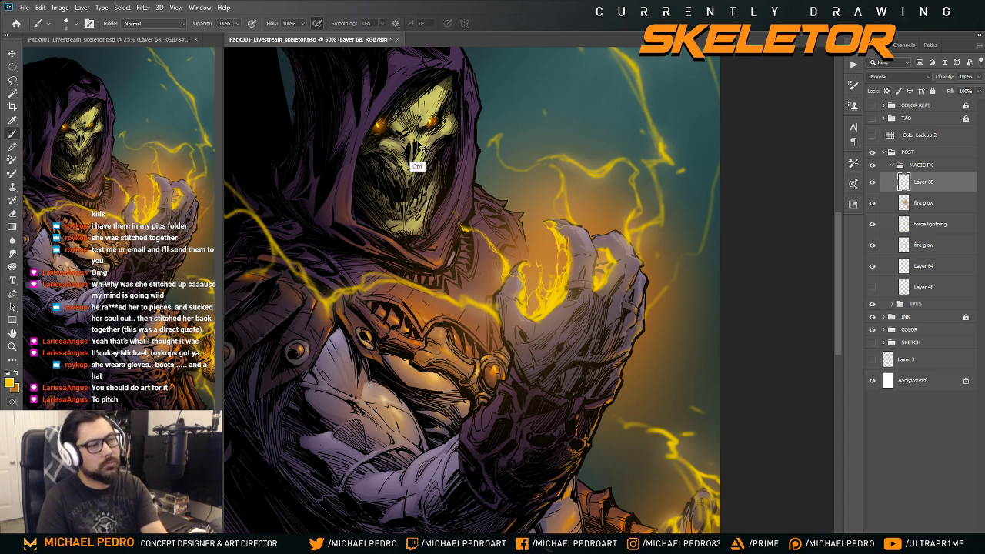
key("ctrl+minus")
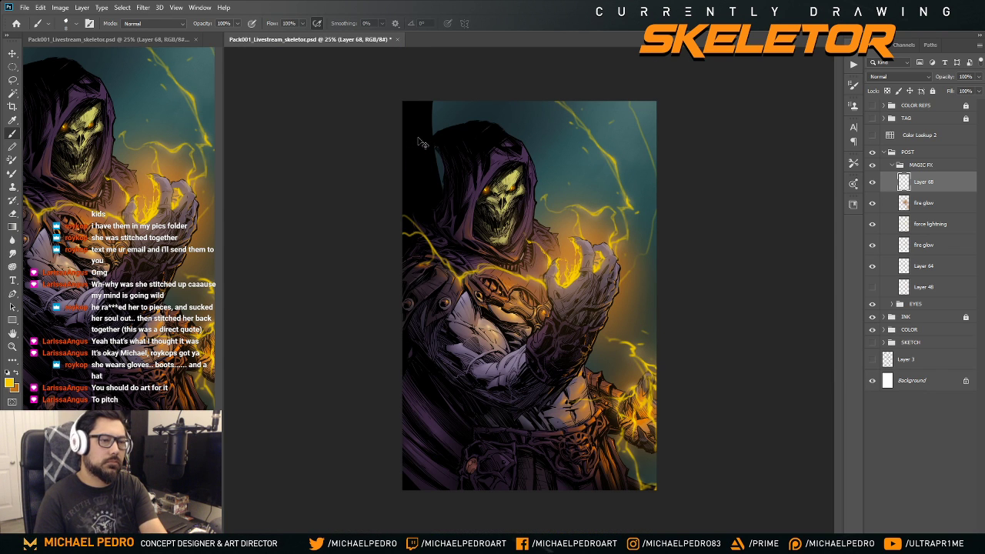
key("ctrl+plus")
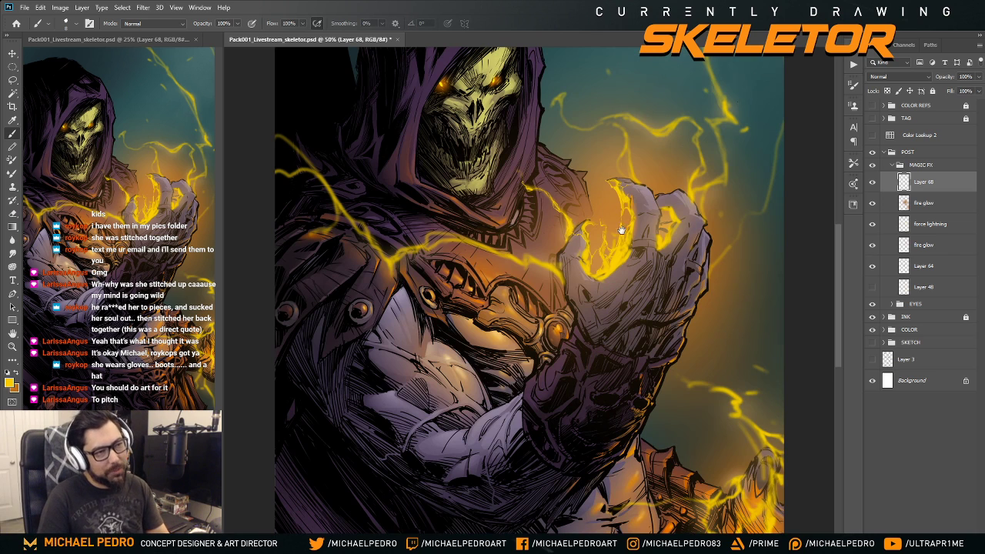
scroll(418, 137, "up", 2)
scroll(418, 137, "right", 1)
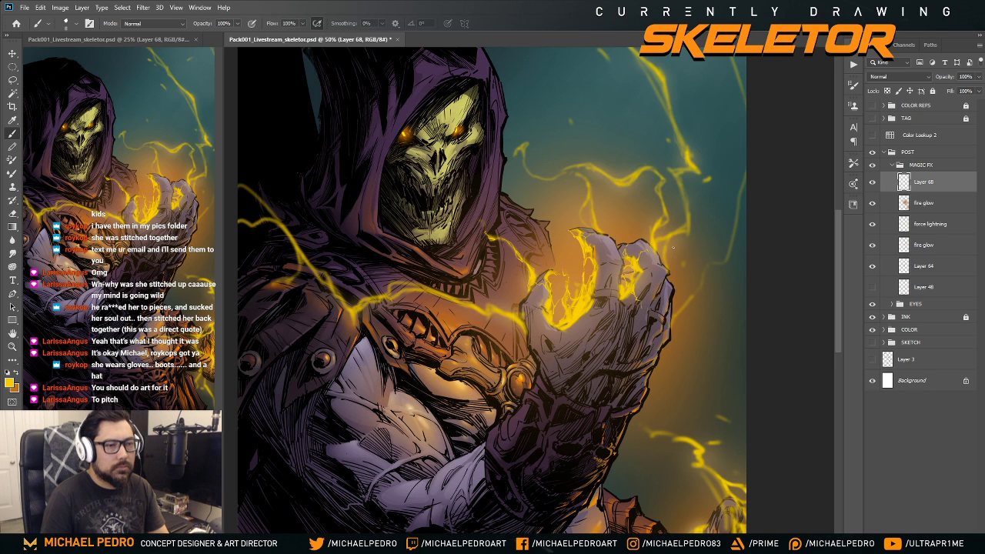
- Paint a jagged yellow bolt from the index fingertip up to the lightning arc above the hand and reinforce that arc with fine strokes
left_click_drag(549, 234, 548, 226)
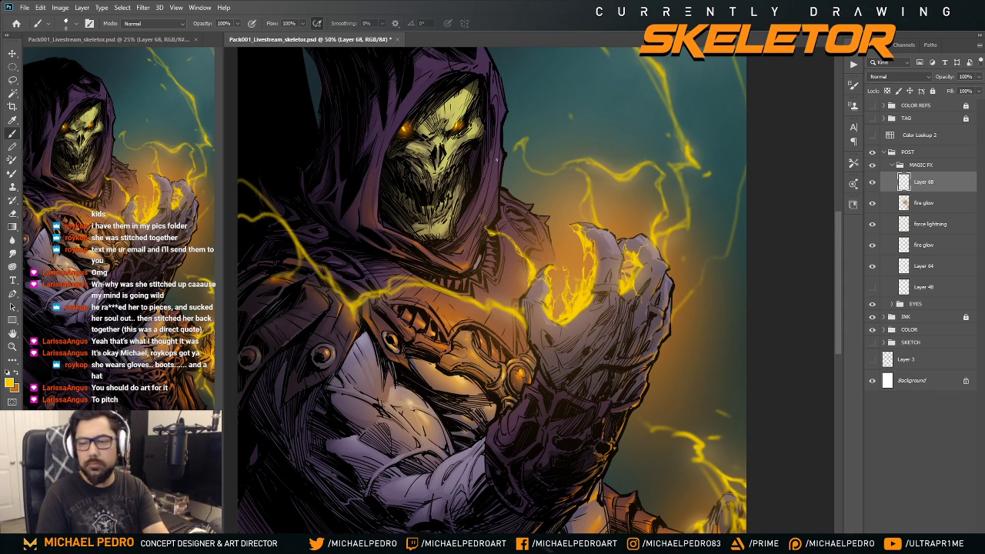
key("ctrl+minus")
key("ctrl+minus")
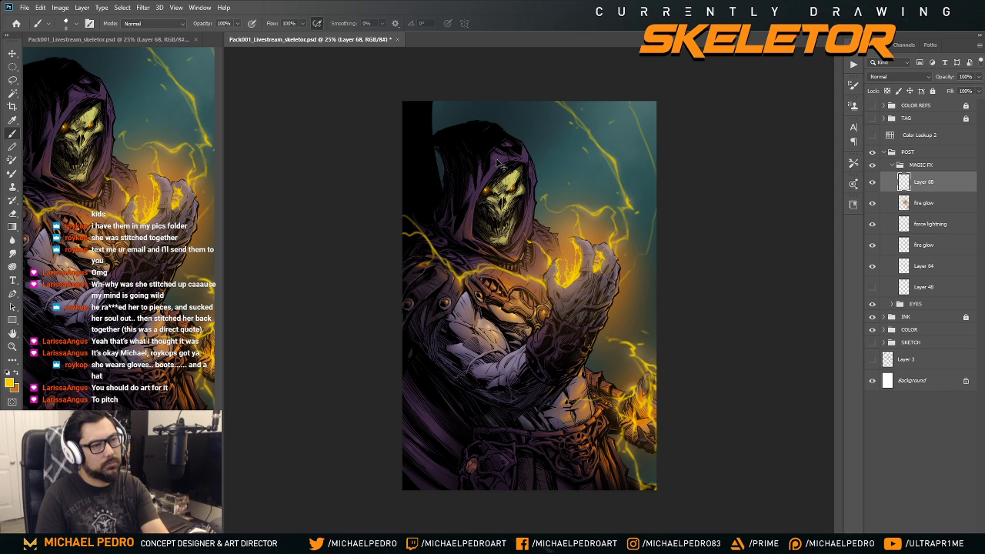
key("ctrl+plus")
key("ctrl+plus")
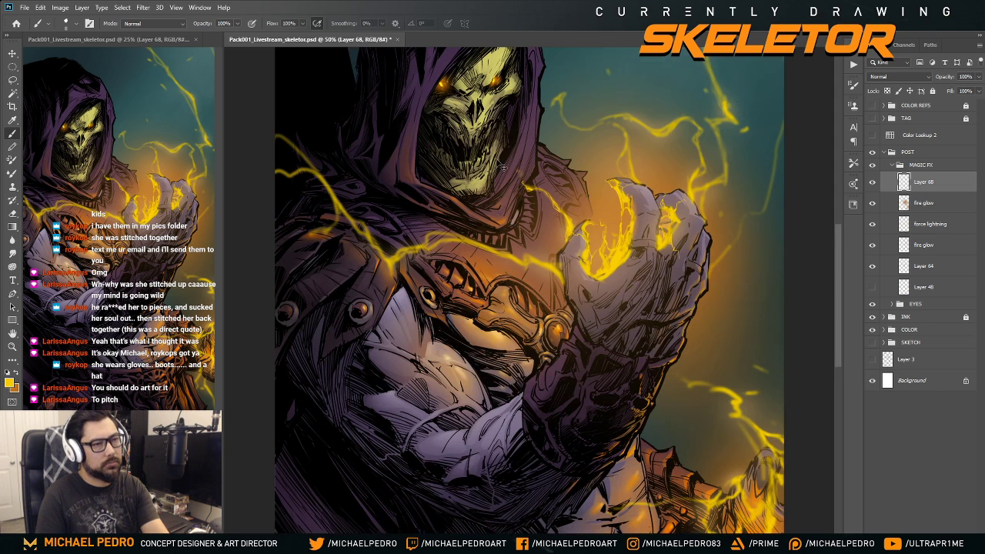
left_click_drag(633, 174, 571, 275)
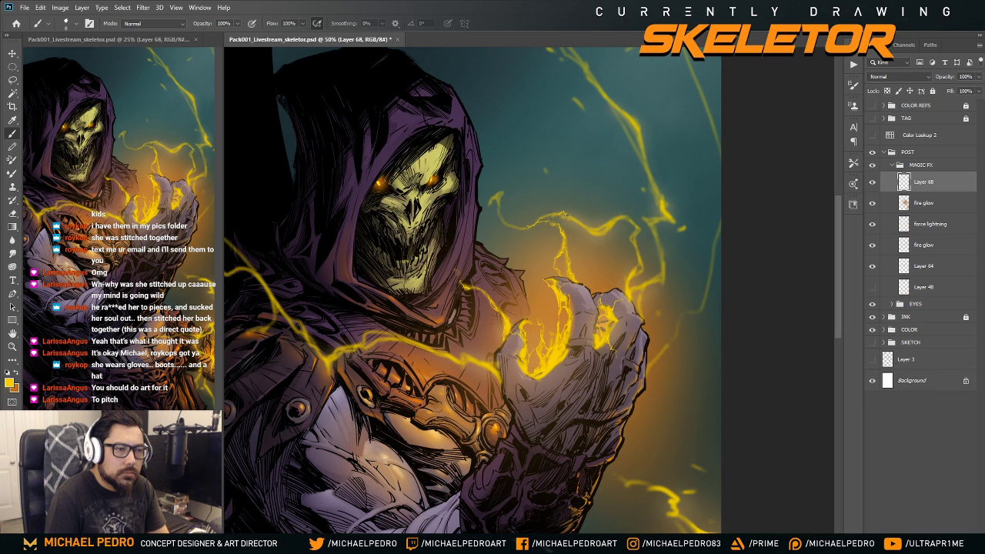
left_click_drag(642, 210, 642, 179)
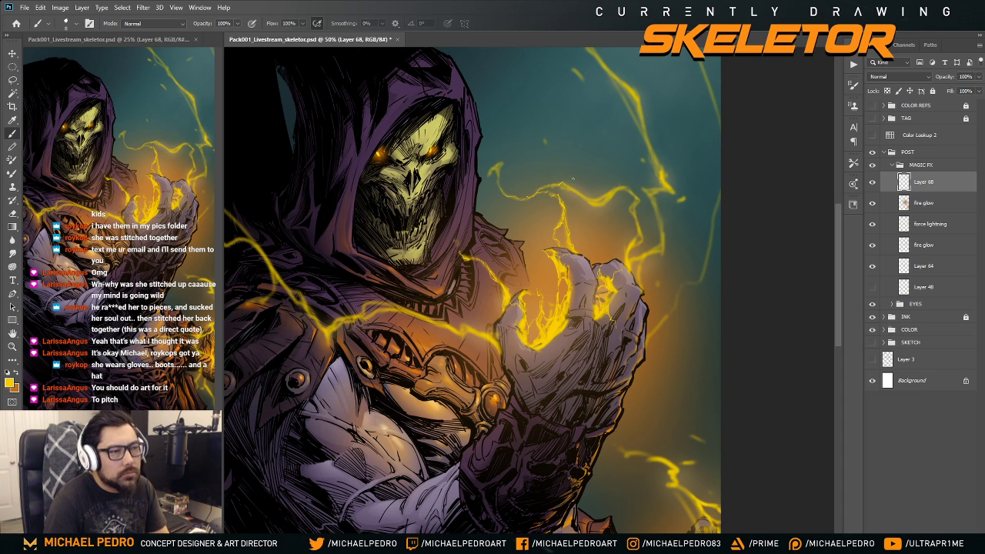
left_click_drag(499, 183, 586, 197)
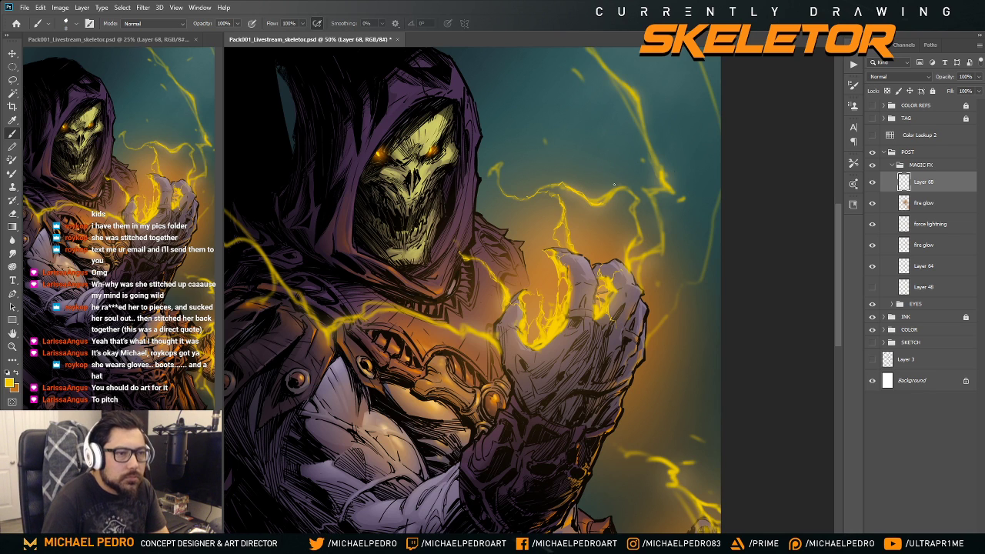
- Reinforce the lightning arc above the raised hand with fine strokes and extend a jagged yellow bolt from its outer corner down toward the fingers
left_click_drag(589, 205, 606, 202)
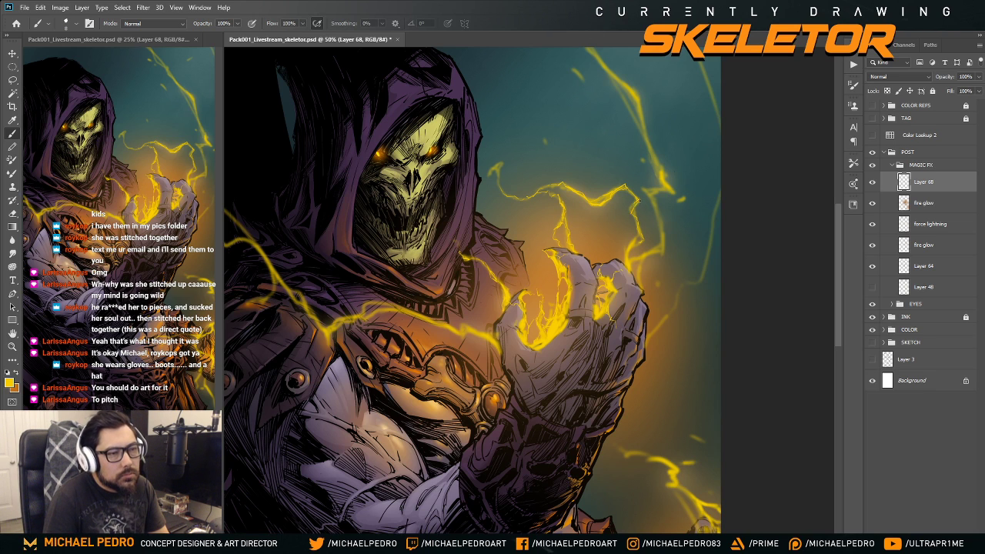
left_click_drag(636, 202, 639, 205)
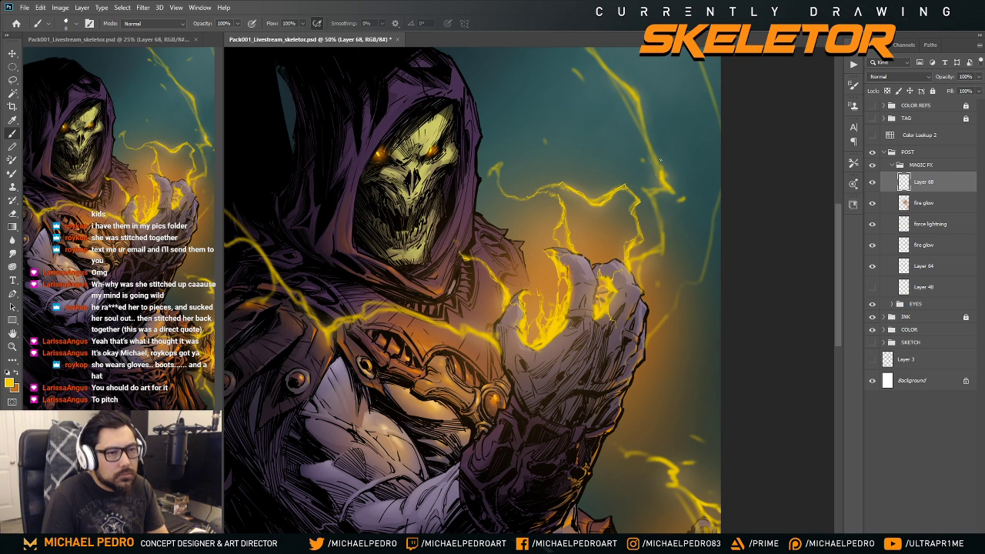
scroll(660, 161, "down", 2)
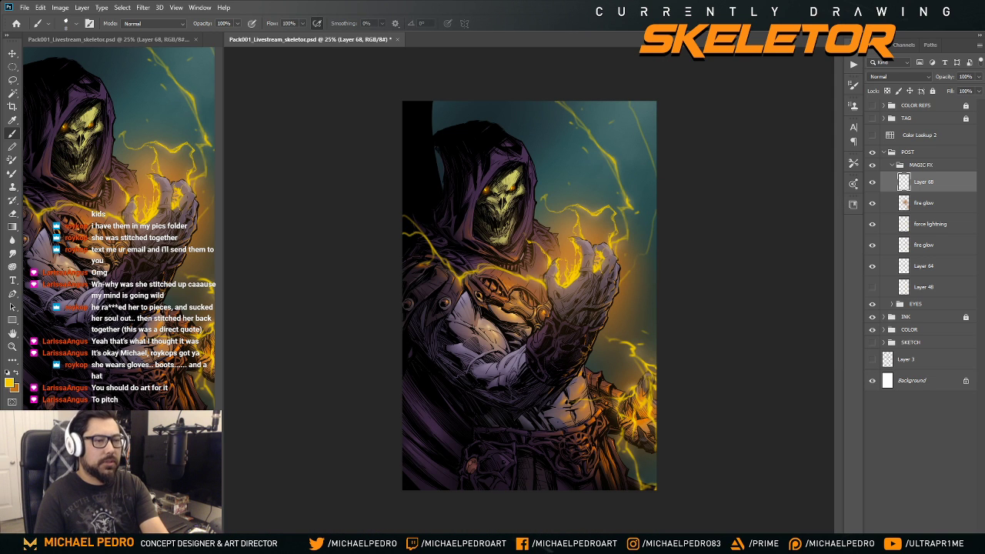
scroll(549, 278, "up", 2)
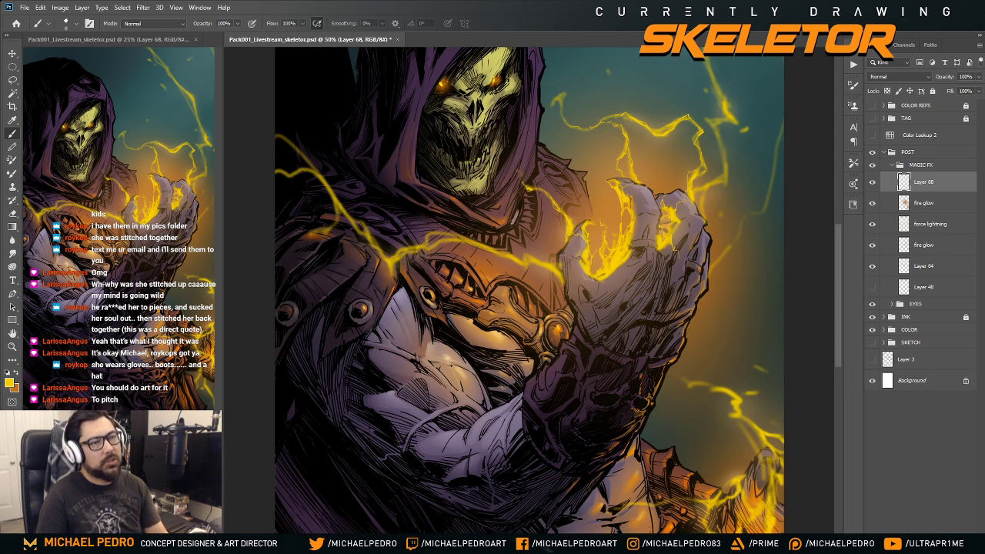
- Paint a second jagged yellow strand linking the back fingers of the raised hand to the lower end of the tall background bolt
left_click_drag(719, 254, 682, 288)
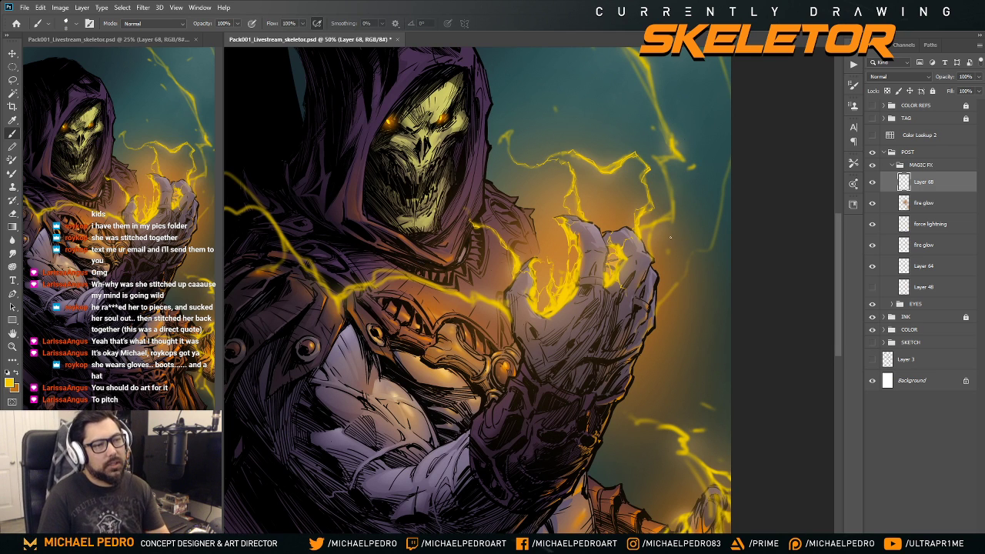
left_click_drag(677, 238, 666, 250)
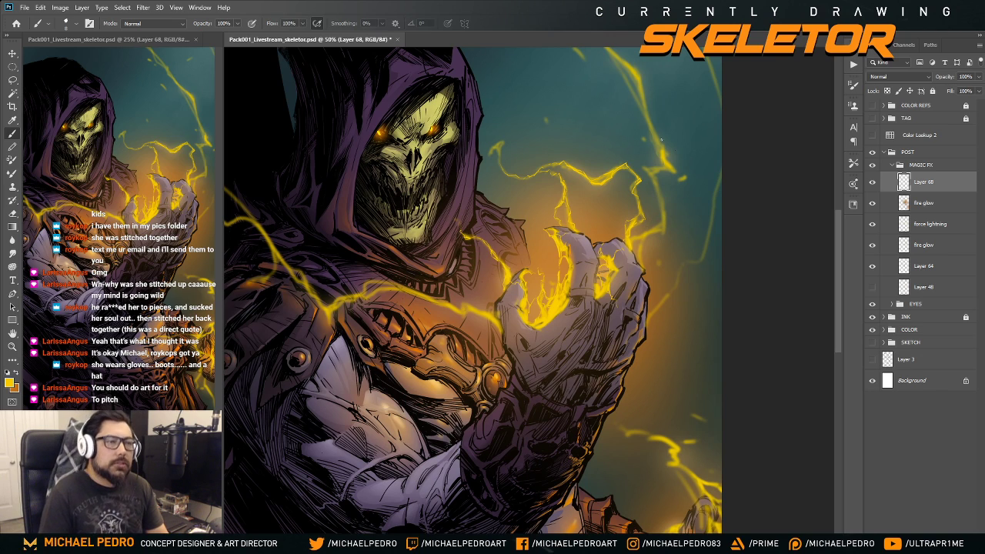
mouse_move(605, 276)
left_mouse_down()
mouse_move(609, 254)
mouse_move(616, 267)
left_mouse_up()
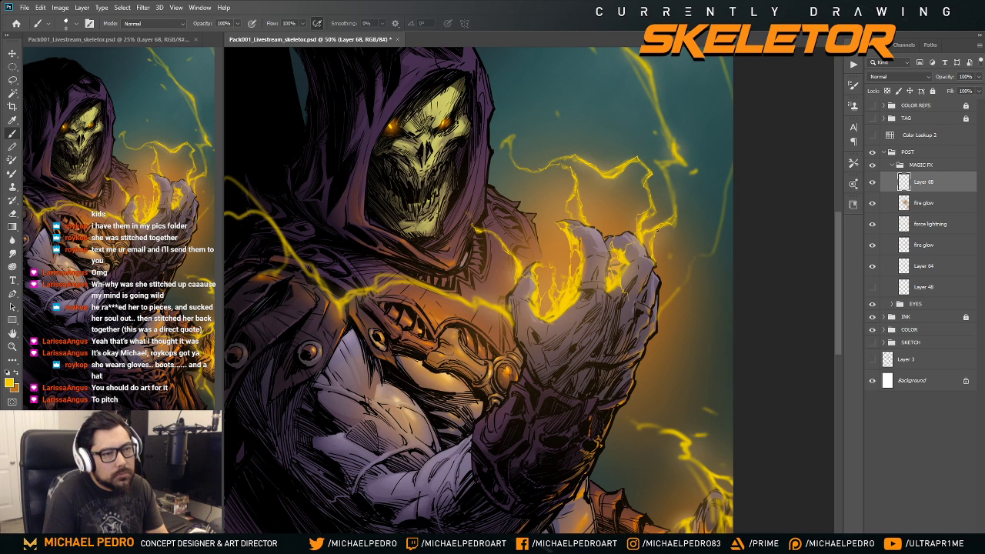
left_click_drag(709, 235, 683, 260)
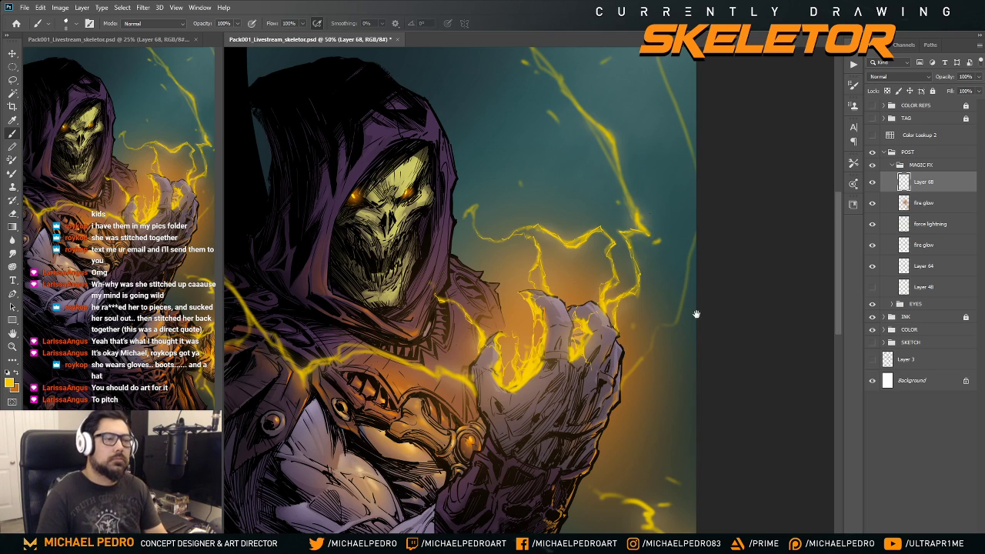
left_click_drag(698, 315, 717, 241)
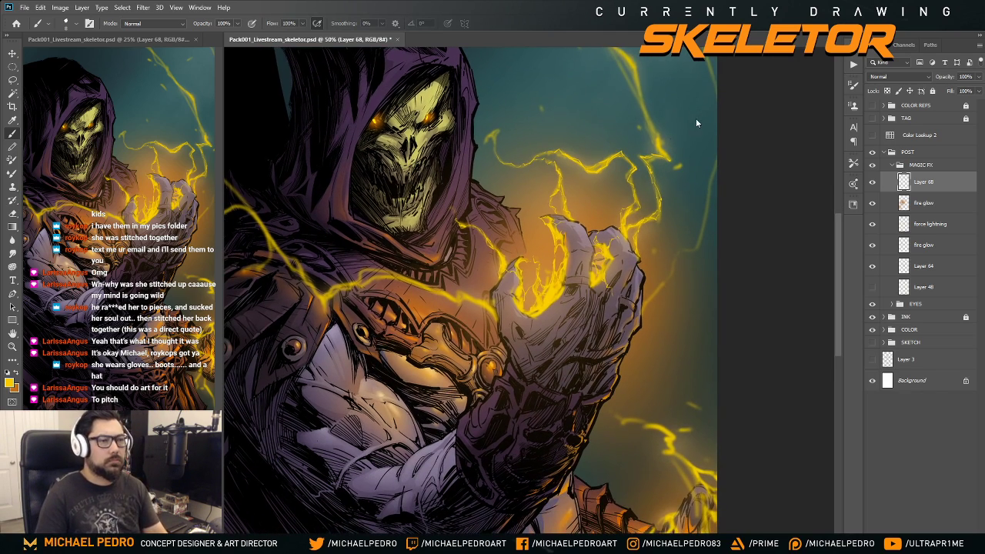
- Flip the canvas horizontally and check the whole lightning composition in mirrored view
key("h")
left_click_drag(471, 265, 697, 210)
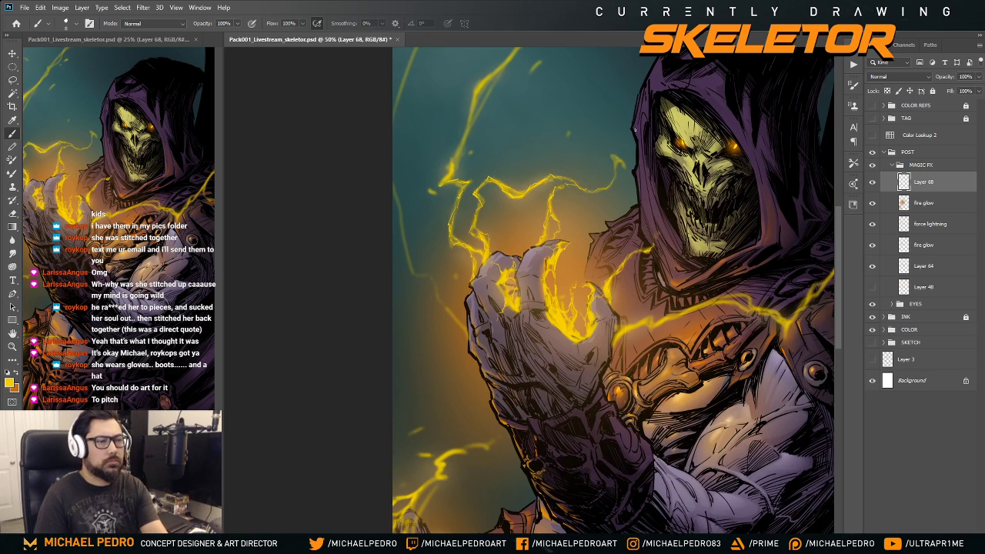
key("ctrl+minus")
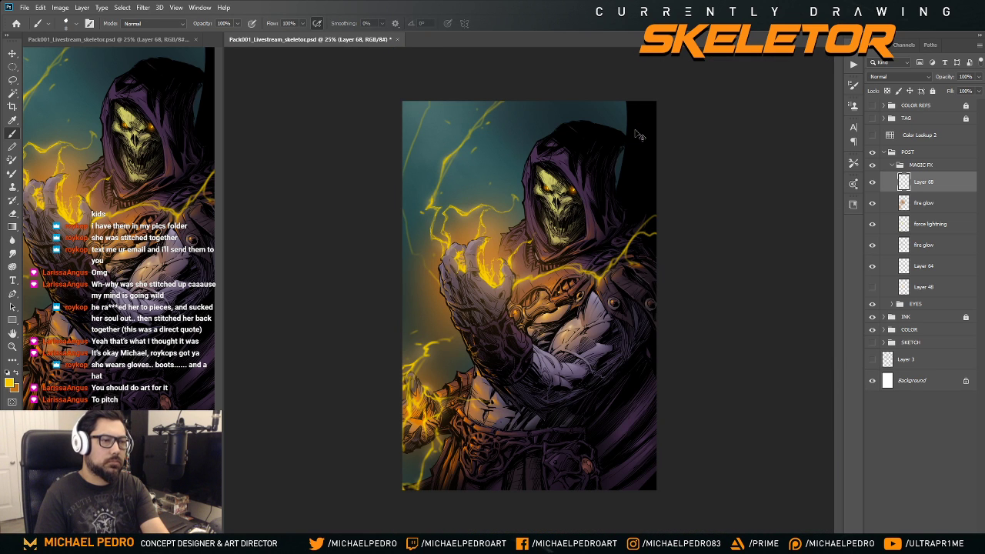
key("ctrl+plus")
key("ctrl+plus")
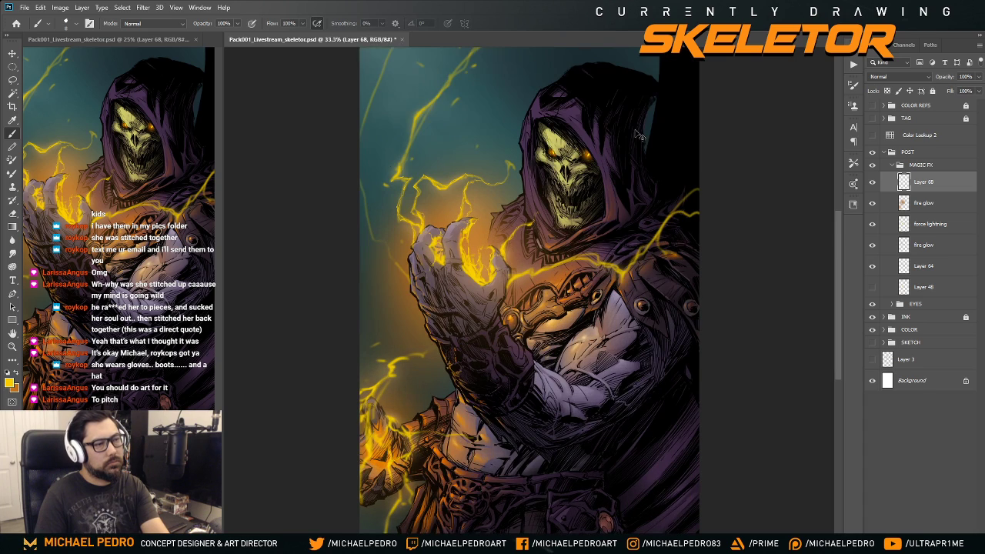
- Sharpen the lower end of the tall background bolt above the hand with fine yellow lightning strokes
left_click_drag(501, 166, 570, 303)
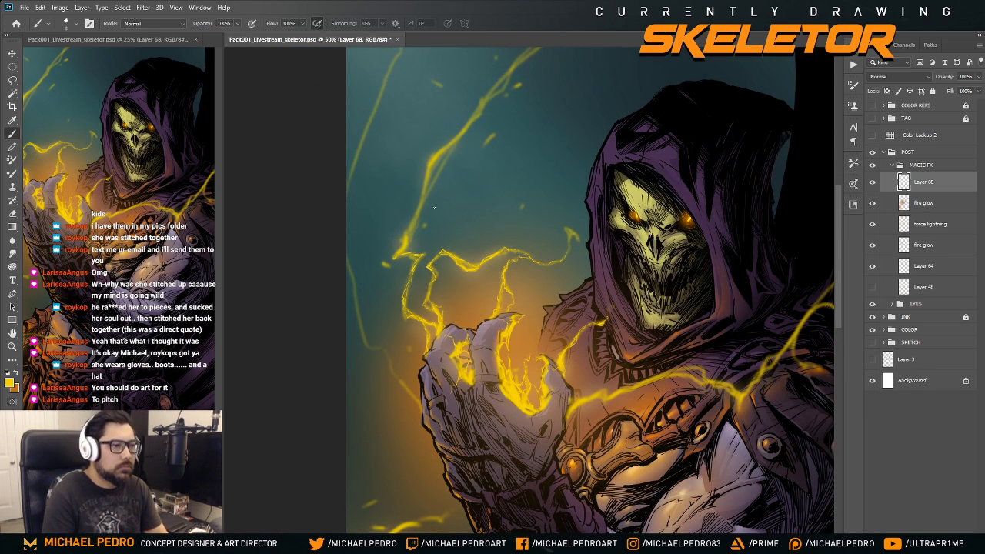
scroll(429, 230, "down", 1)
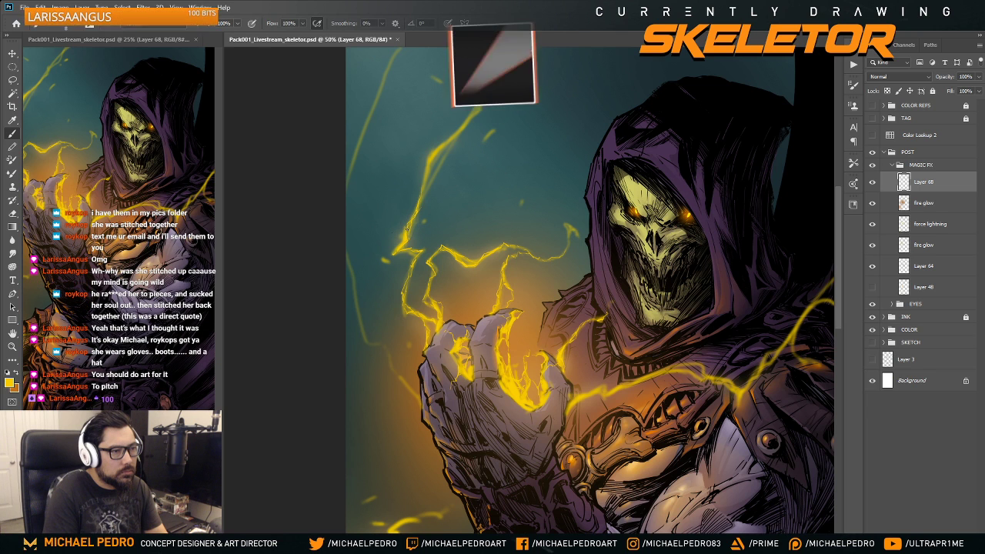
left_click_drag(406, 224, 395, 226)
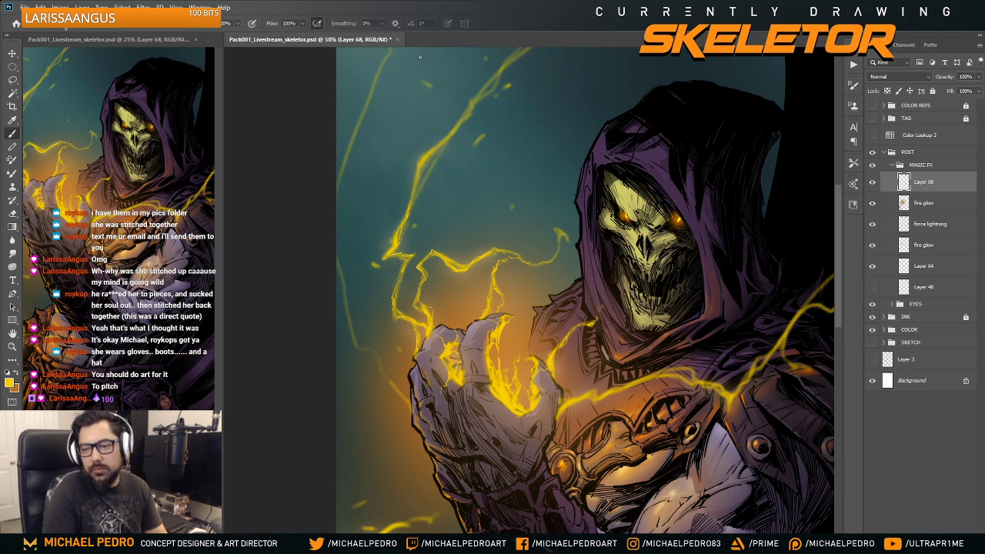
- Continue the fine jagged yellow strands along the upper part of the tall bolt up to the canvas's top edge
left_click_drag(466, 154, 495, 183)
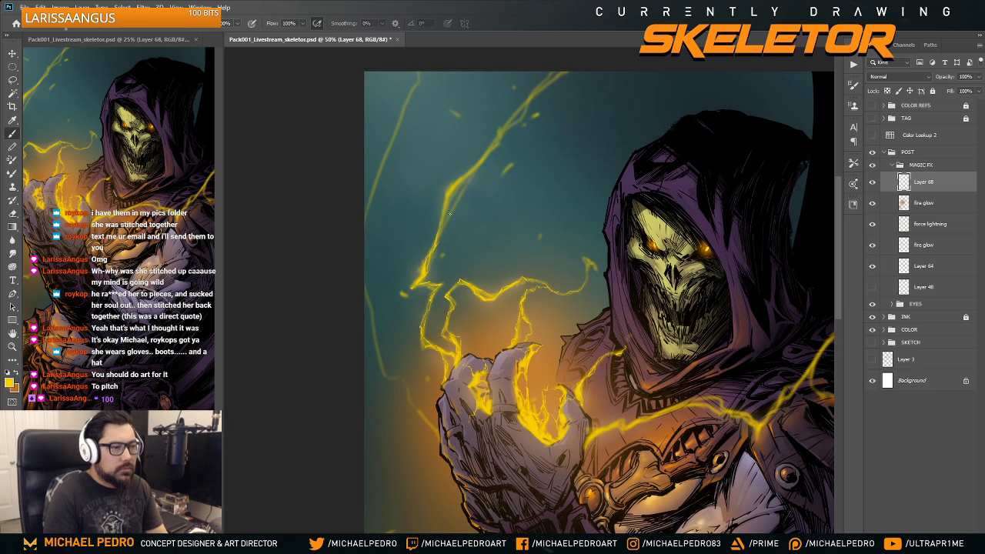
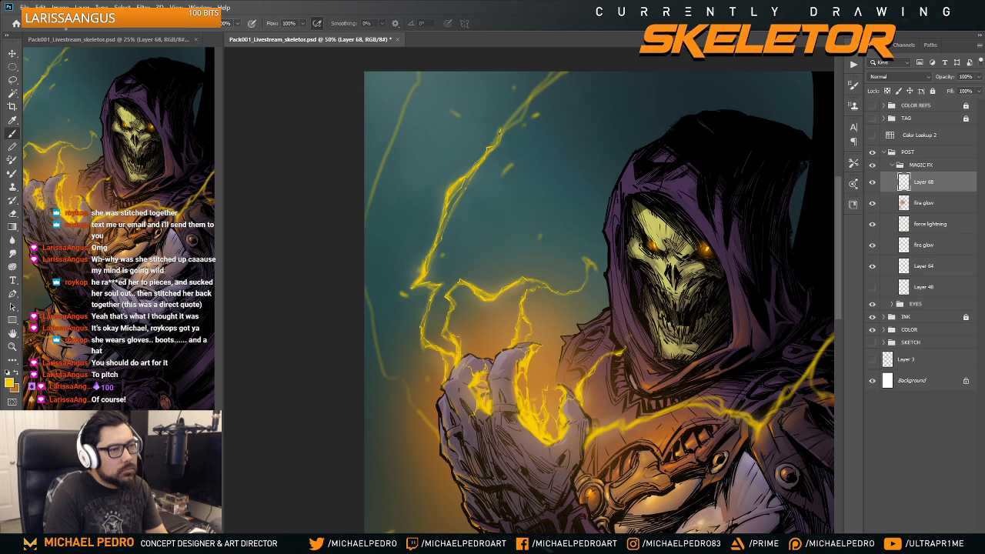
right_click(501, 131)
key("Escape")
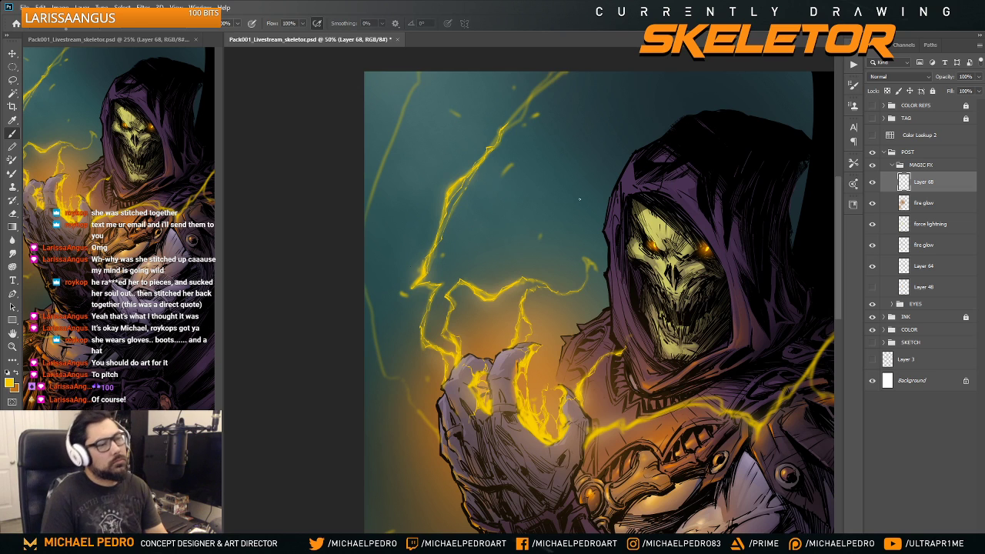
left_click_drag(588, 205, 563, 249)
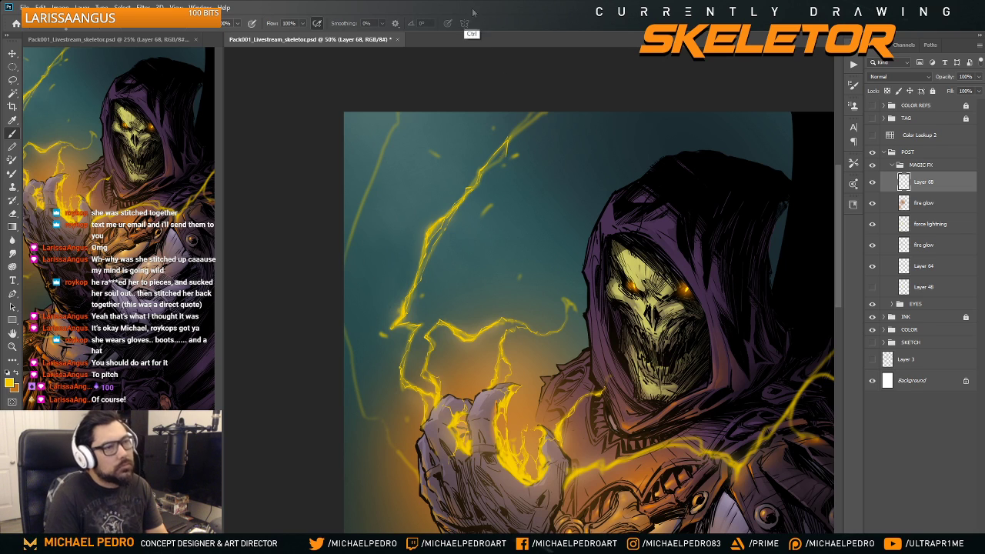
left_click_drag(504, 194, 503, 164)
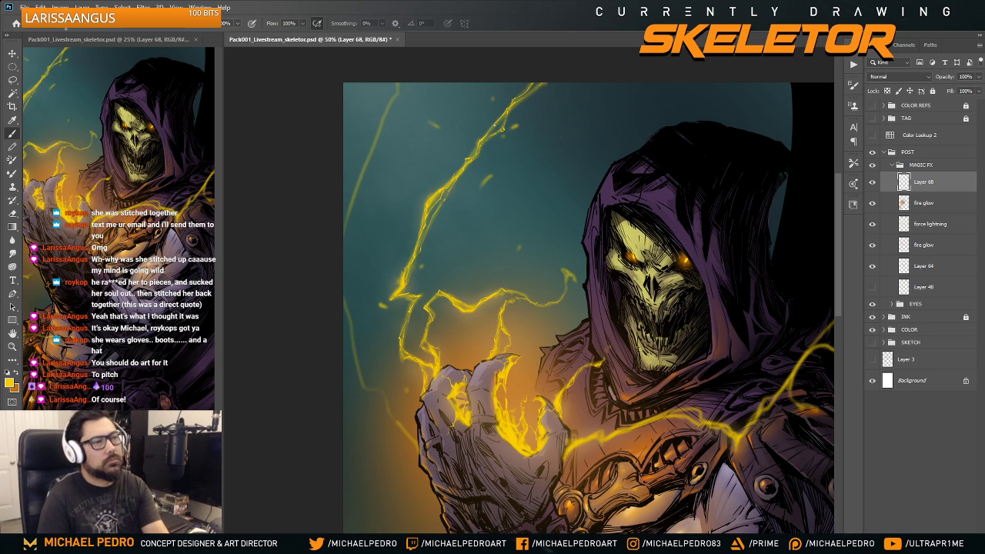
- Examine the reworked tall bolt and the lightning around the raised hand at full view and close up
key("ctrl+minus")
key("ctrl+minus")
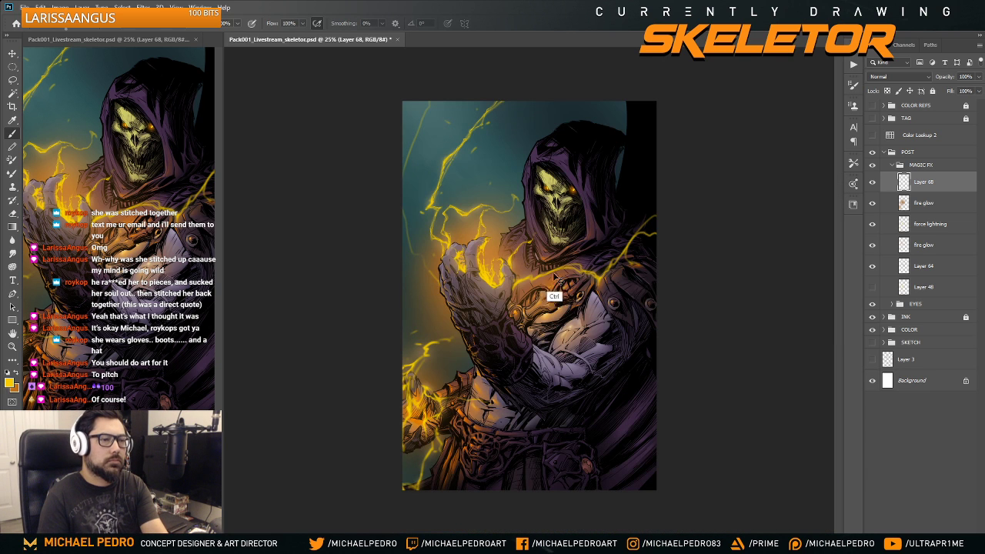
key("ctrl+plus")
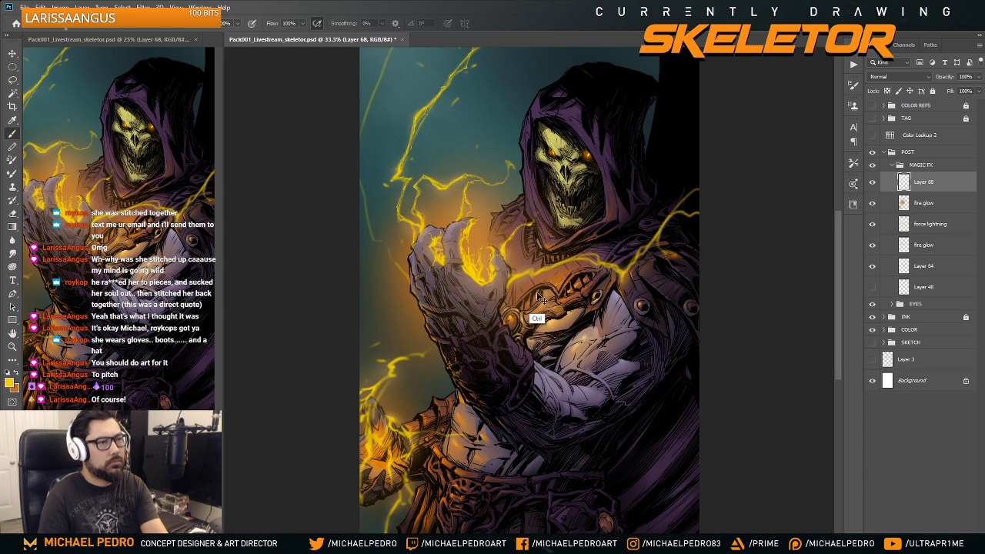
key("ctrl+plus")
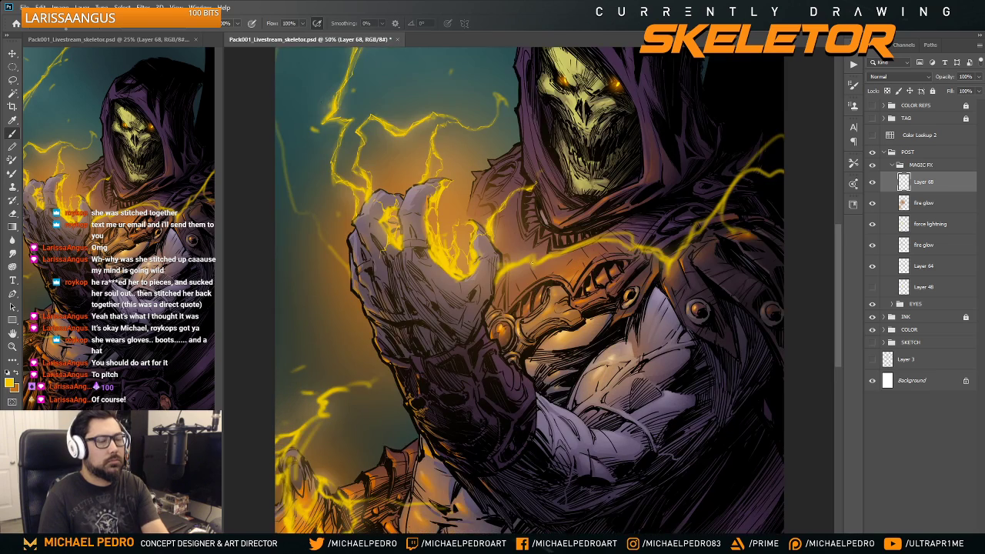
scroll(558, 286, "up", 3)
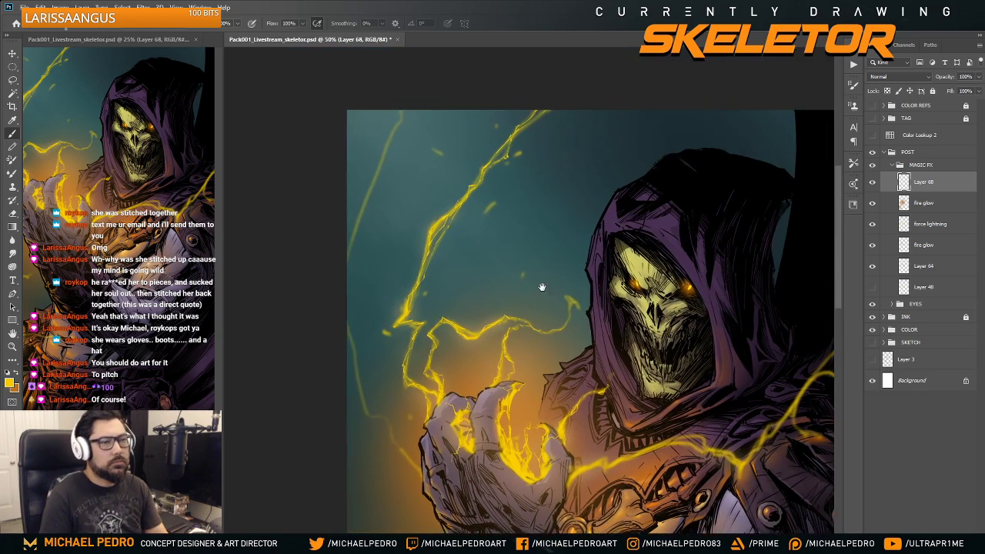
left_click_drag(528, 199, 549, 309)
scroll(533, 298, "down", 2)
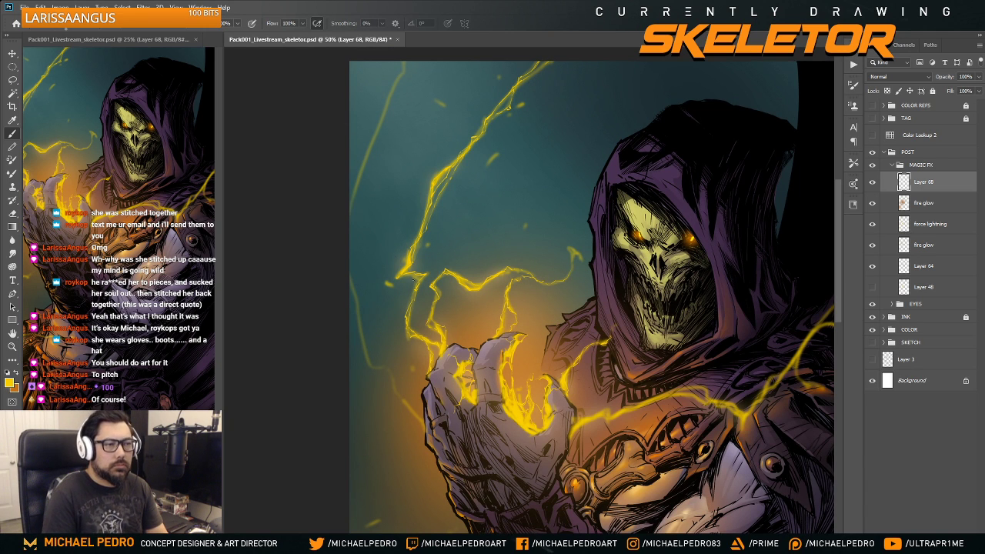
left_click_drag(416, 286, 371, 186)
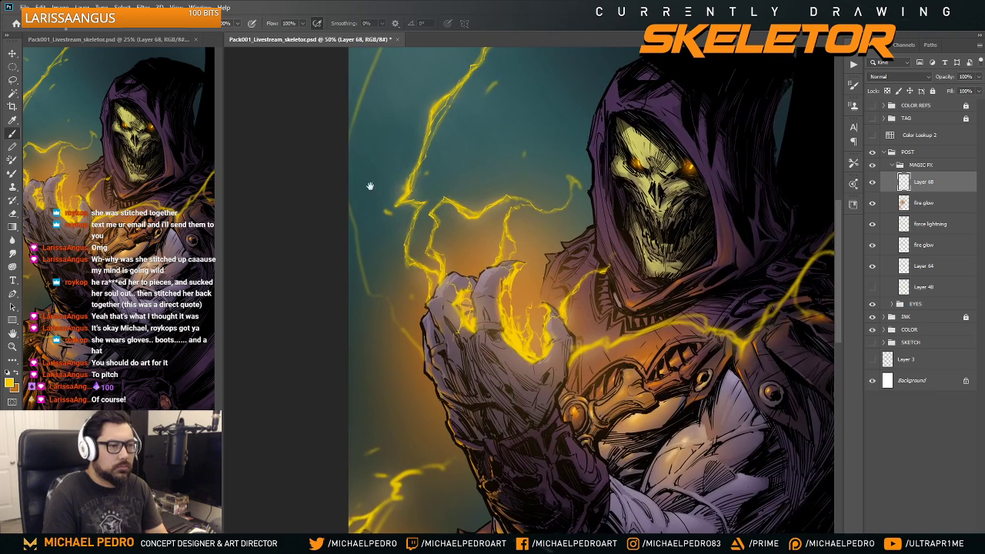
left_click_drag(392, 329, 371, 298)
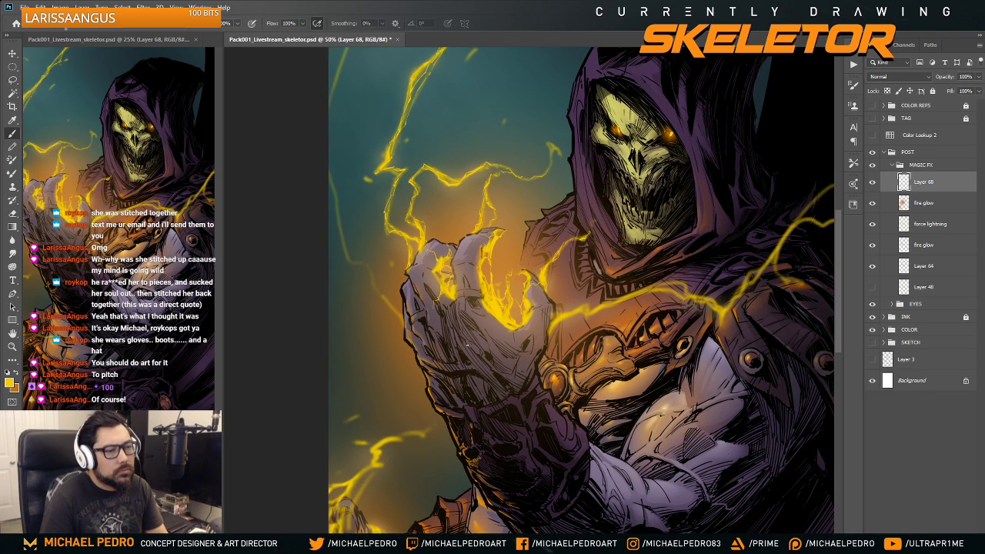
left_click_drag(468, 344, 464, 302)
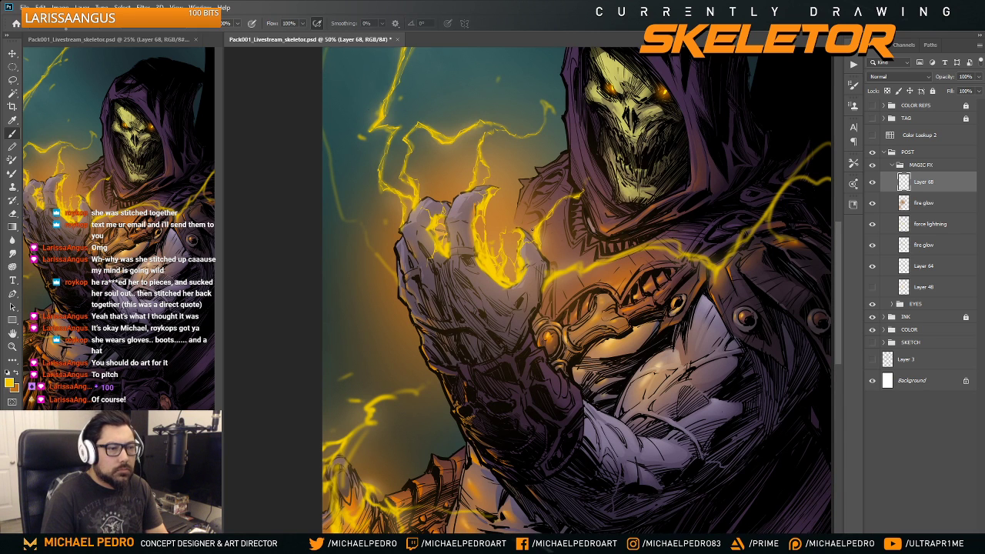
- Paint thin jagged yellow strands over the outer background bolt near the canvas's side edge and check them against the whole picture
left_click_drag(496, 170, 525, 281)
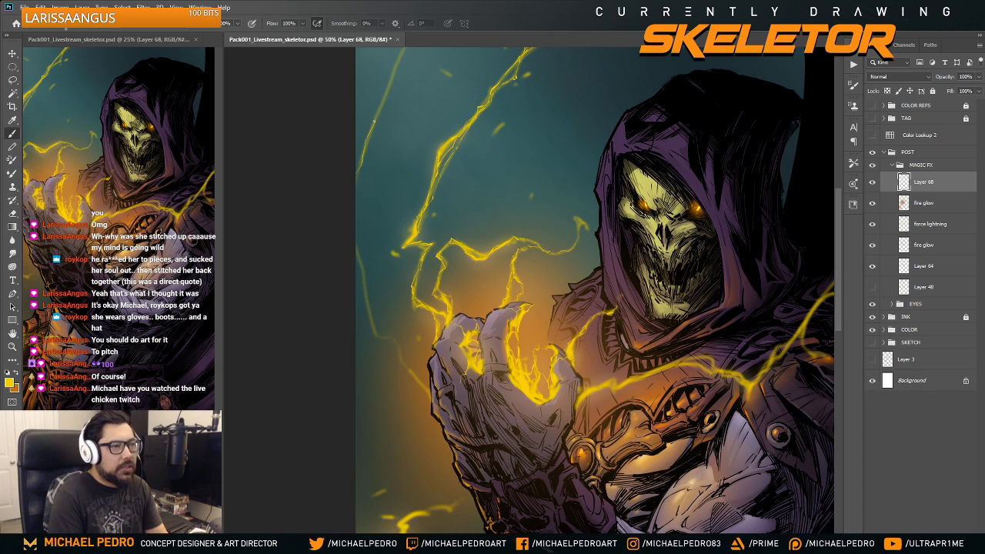
left_click_drag(400, 137, 403, 181)
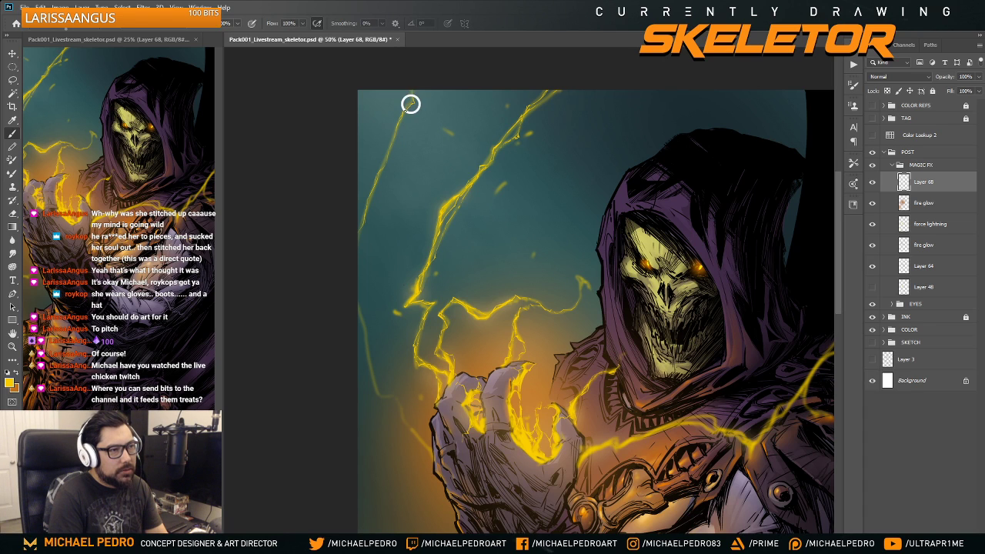
left_click_drag(412, 94, 362, 231)
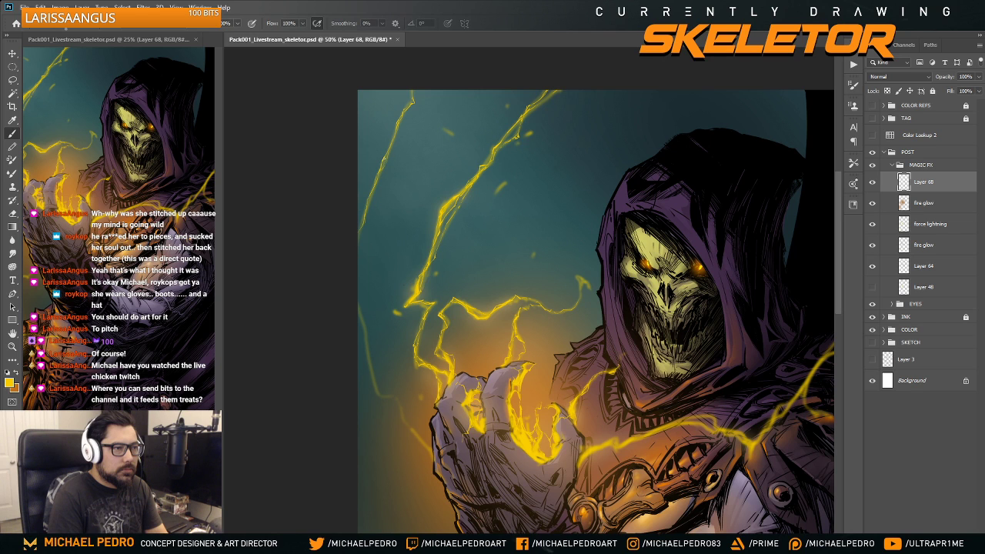
left_click_drag(398, 121, 391, 72)
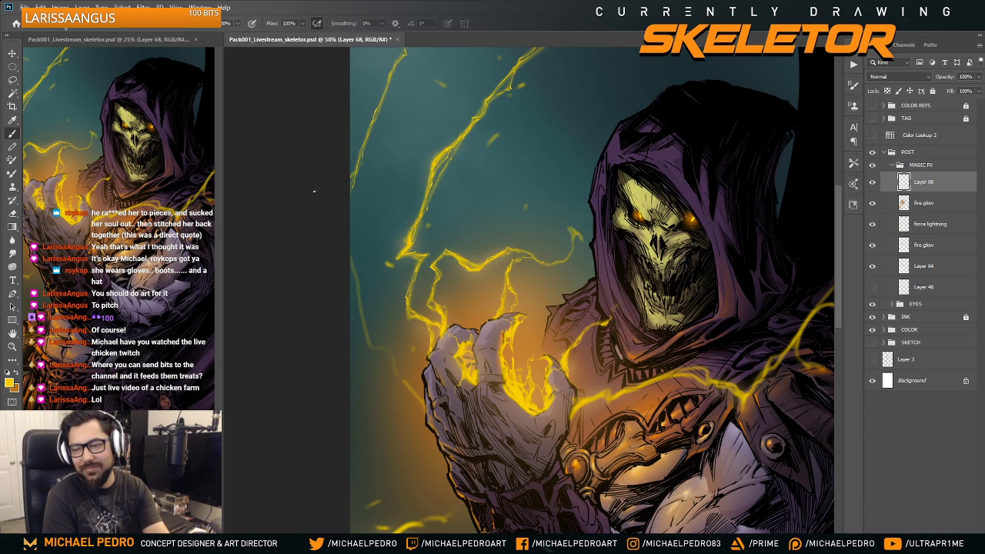
key("ctrl+minus")
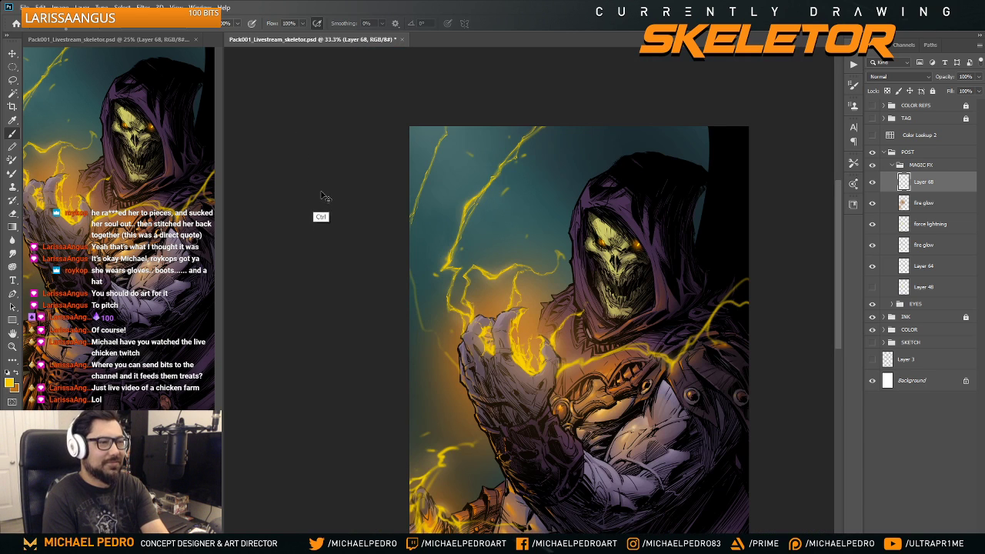
key("ctrl+plus")
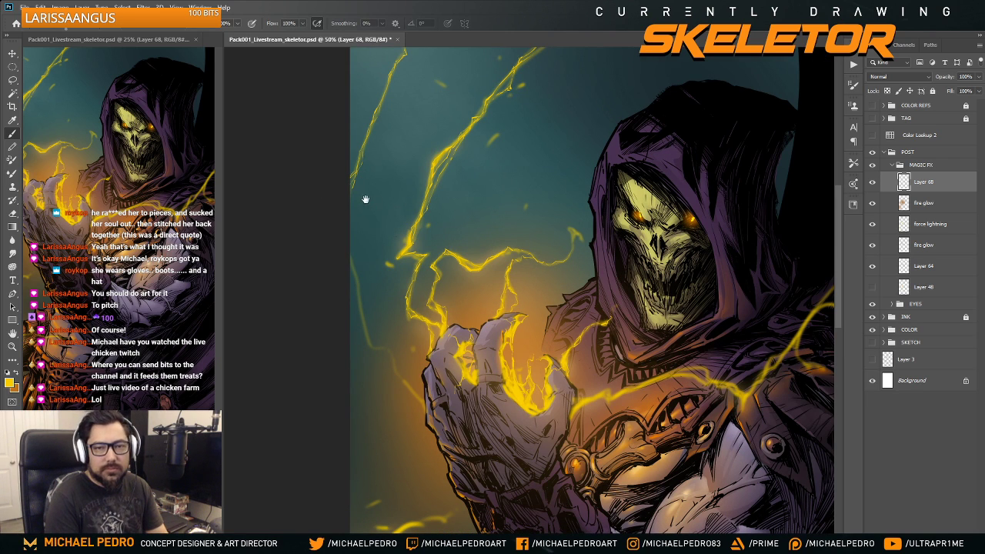
left_click_drag(380, 229, 356, 147)
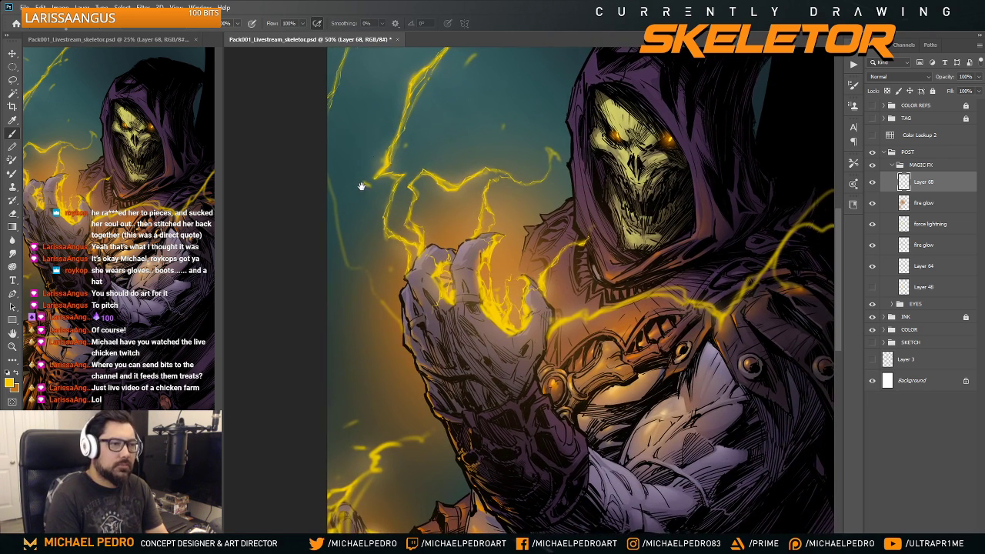
- Extend the thin jagged yellow strands down the lower part of the outer background bolt toward the raised hand's wrist
left_click_drag(361, 186, 377, 214)
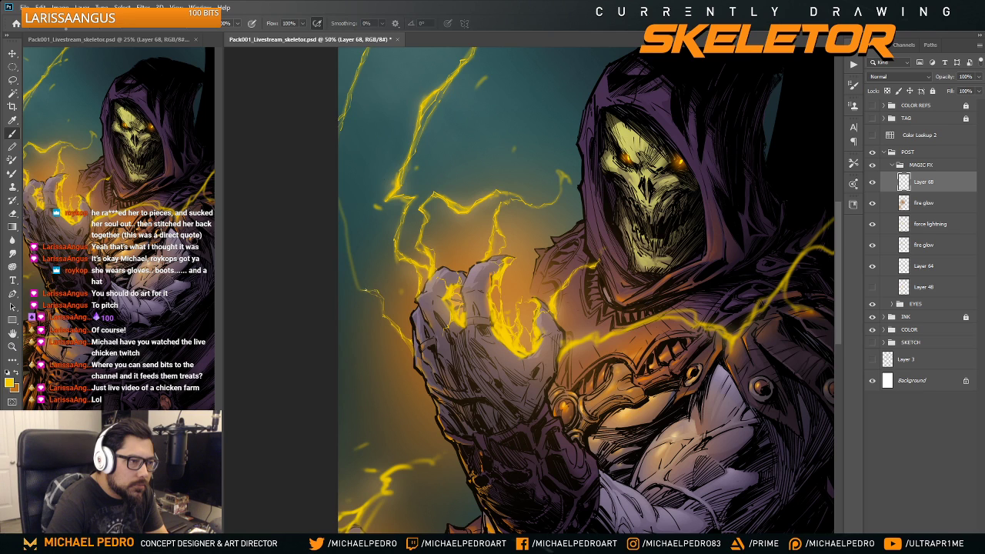
left_click_drag(356, 290, 355, 284)
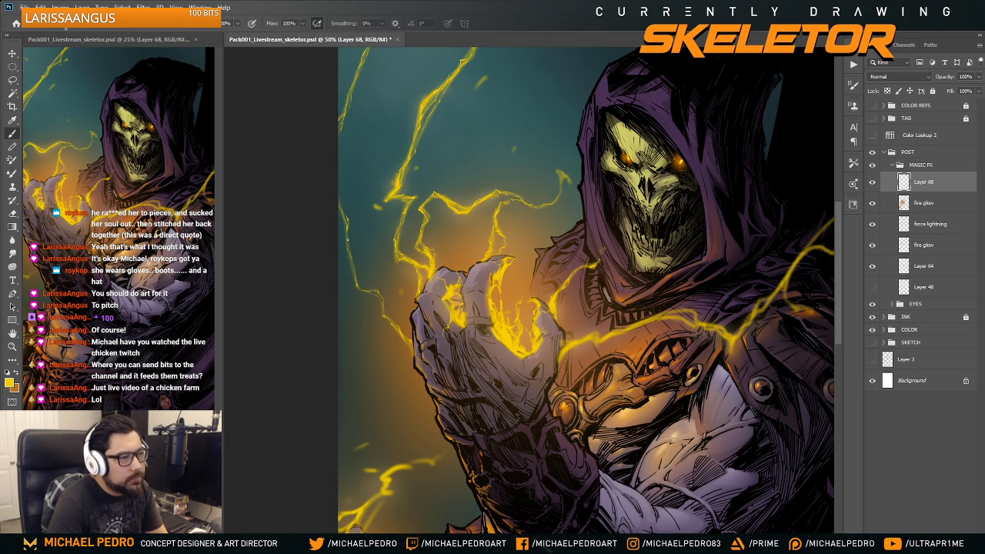
left_click_drag(385, 304, 347, 240)
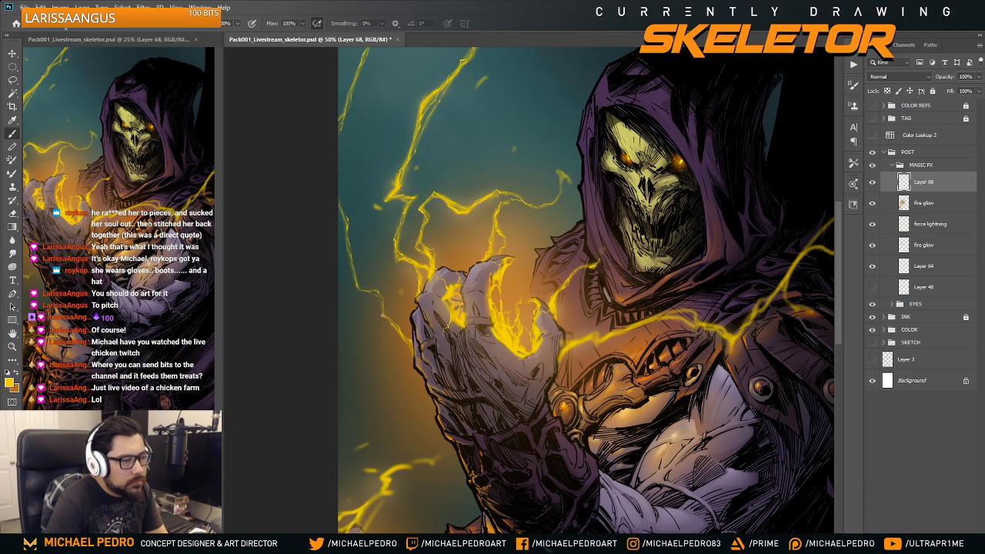
key("ctrl+minus")
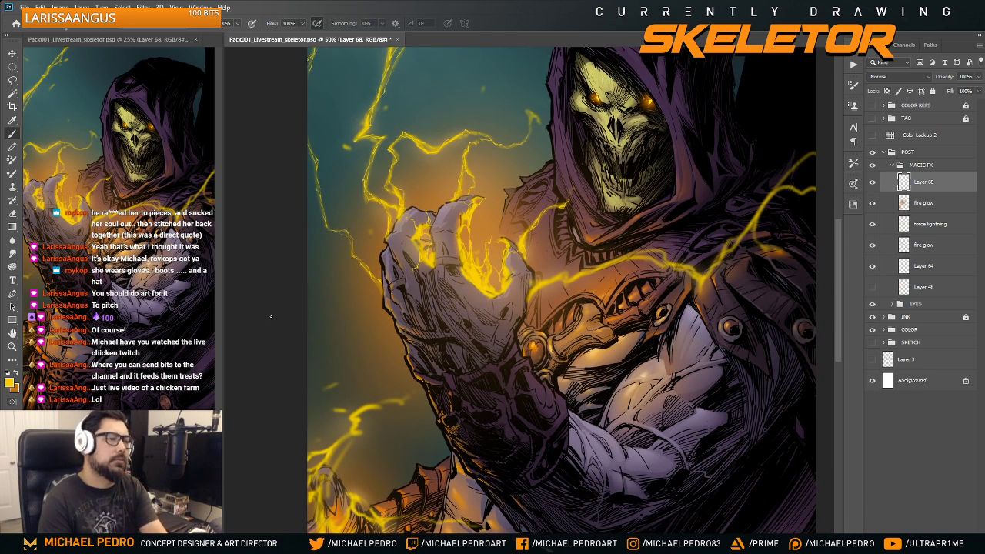
- Examine the reworked background bolts and hand lightning at full view and close up
key("ctrl+minus")
key("ctrl+plus")
key("ctrl+plus")
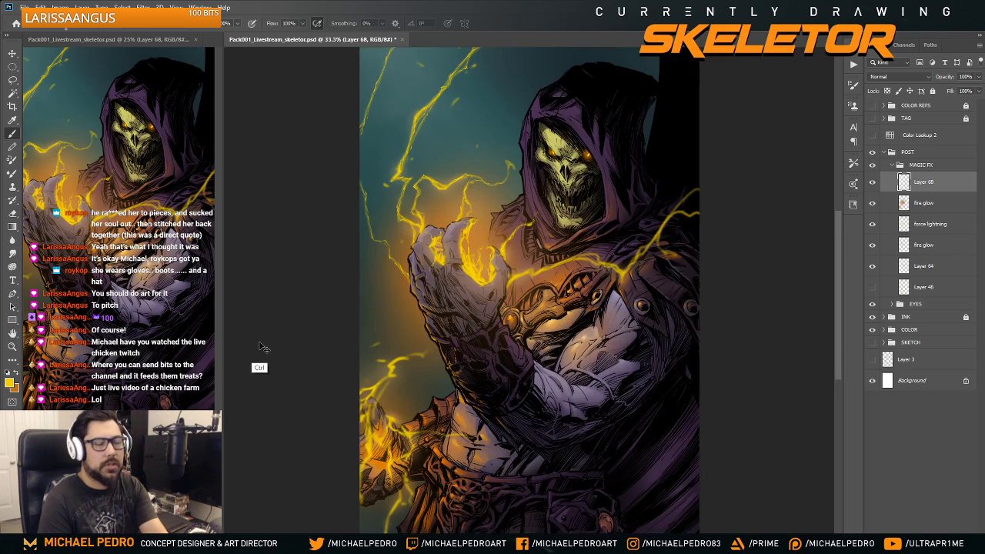
left_click_drag(332, 192, 321, 242)
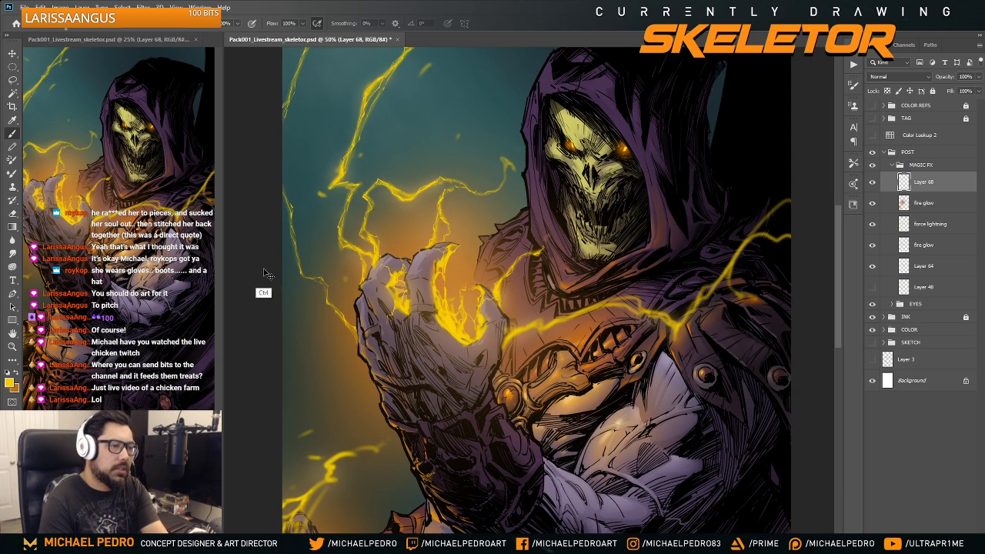
key("ctrl+minus")
key("ctrl+minus")
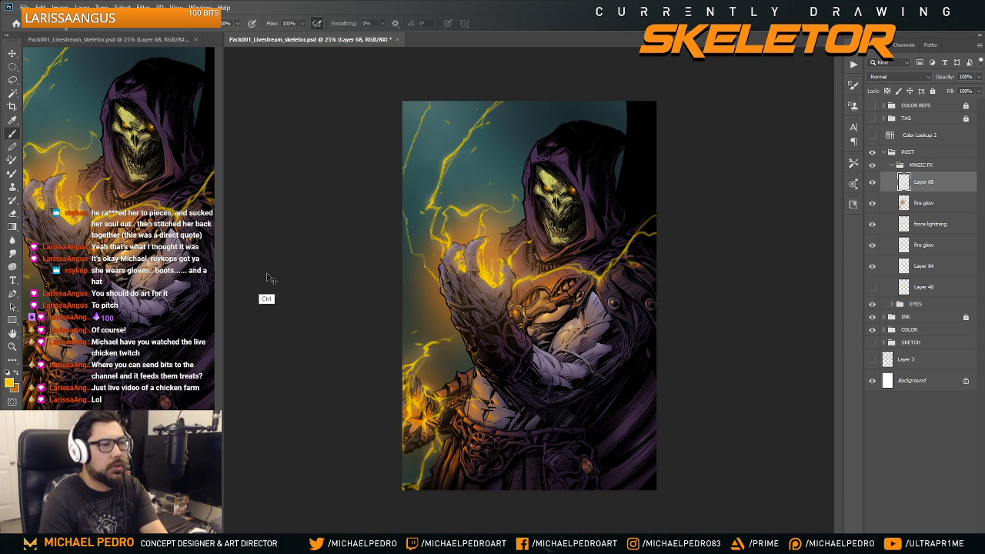
key("ctrl+plus")
key("ctrl+plus")
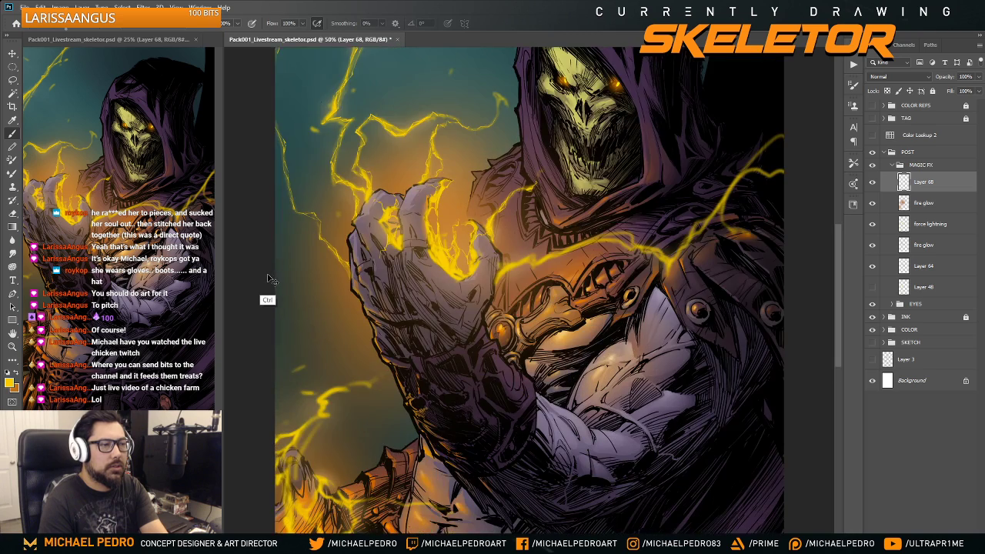
key("ctrl+minus")
scroll(524, 275, "down", 1)
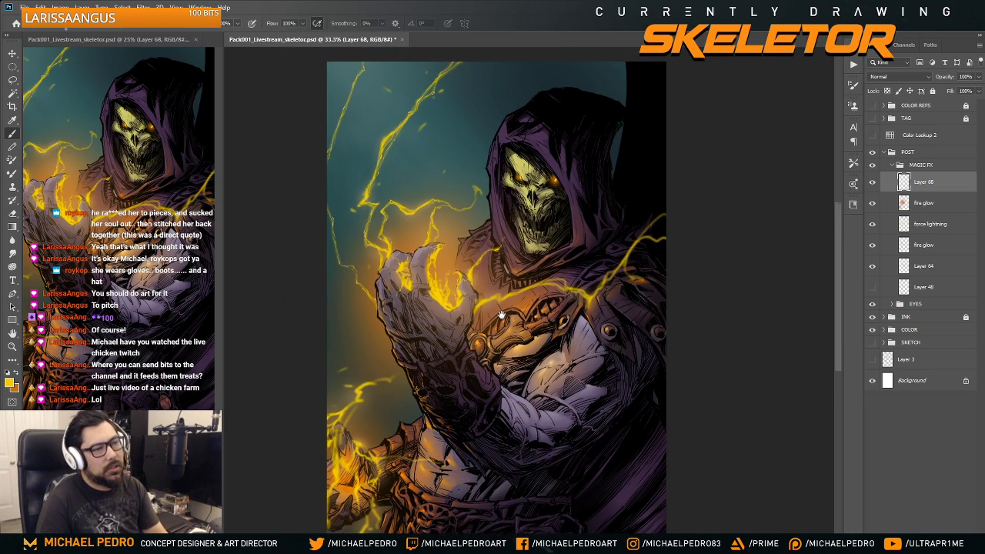
scroll(458, 264, "down", 1)
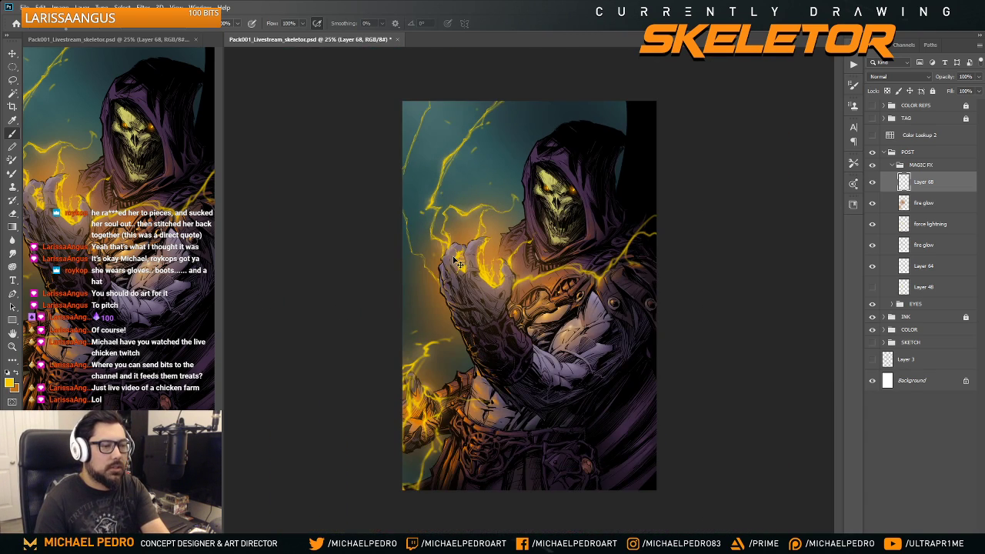
key("ctrl+plus")
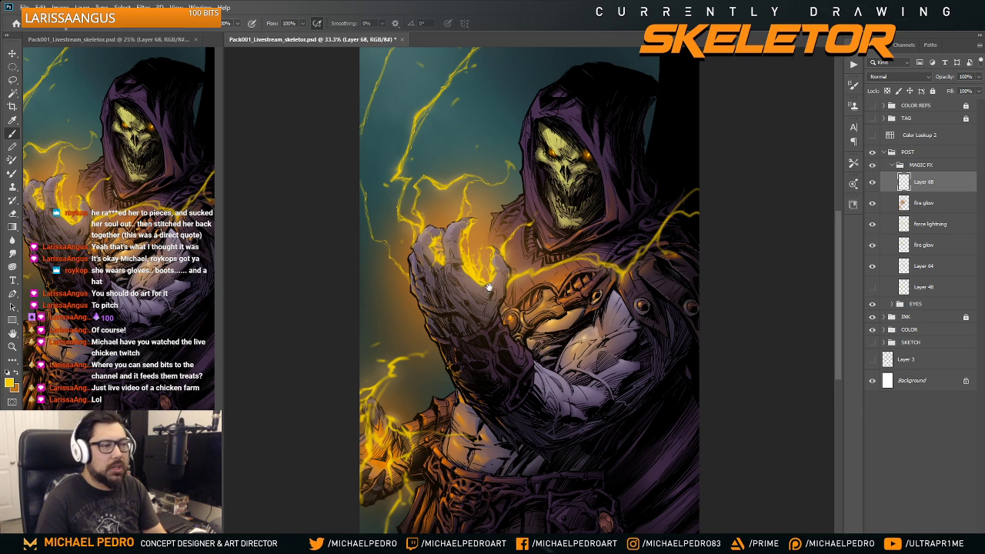
left_click_drag(488, 287, 471, 292)
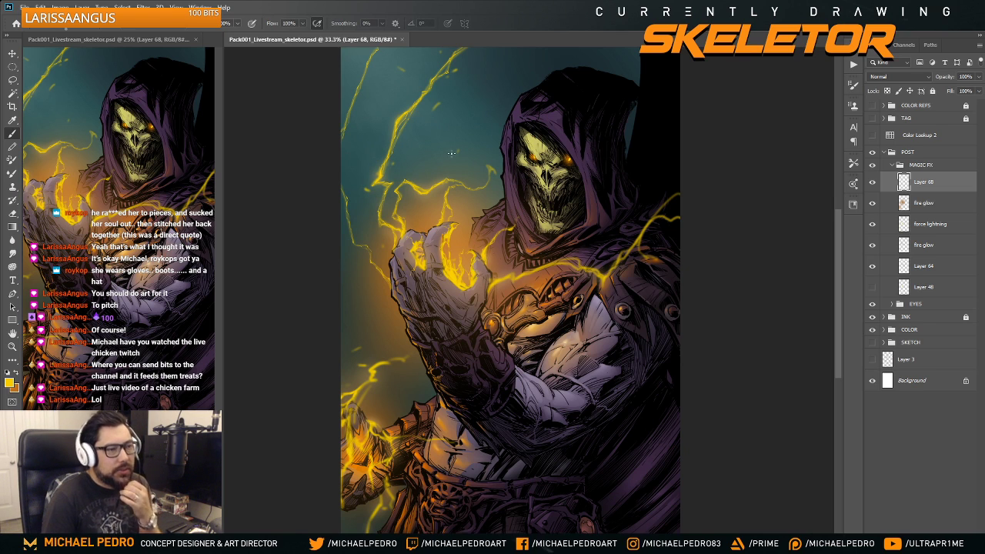
- Make the Color Lookup 2 adjustment layer visible and check the graded picture close up and at full view
key("ctrl+plus")
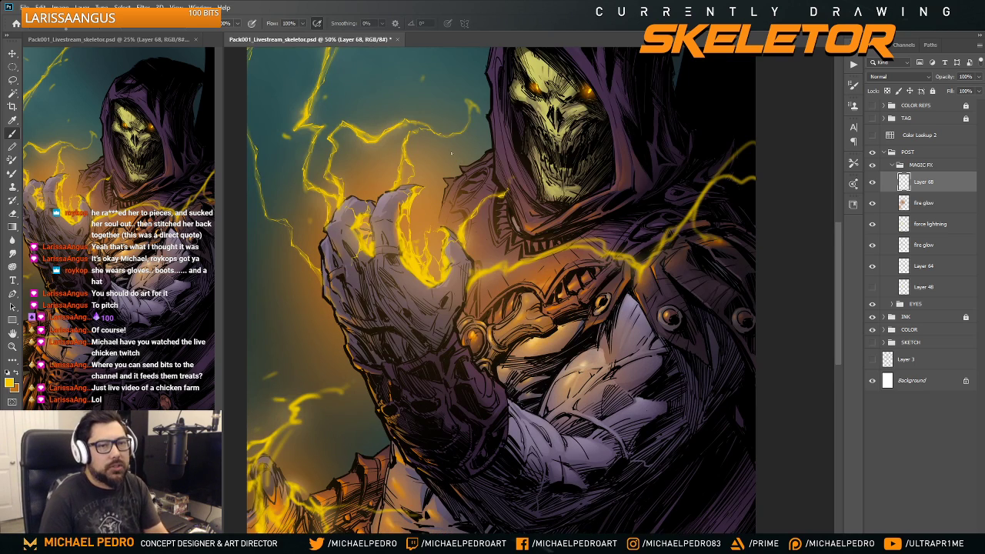
left_click_drag(460, 241, 460, 309)
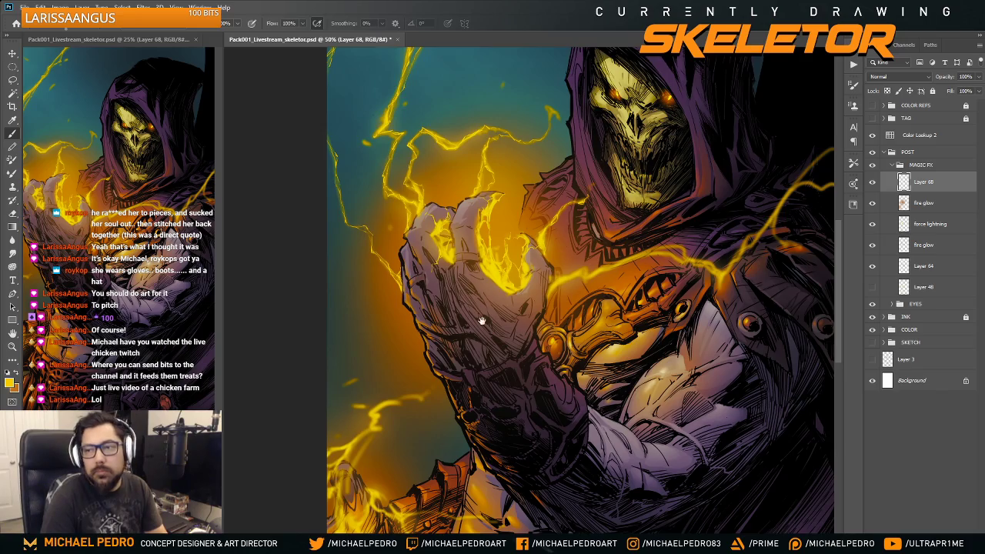
left_click_drag(482, 315, 467, 290)
mouse_move(483, 323)
left_mouse_down()
mouse_move(462, 277)
mouse_move(481, 321)
mouse_move(467, 294)
mouse_move(450, 338)
mouse_move(427, 362)
mouse_move(467, 314)
left_mouse_up()
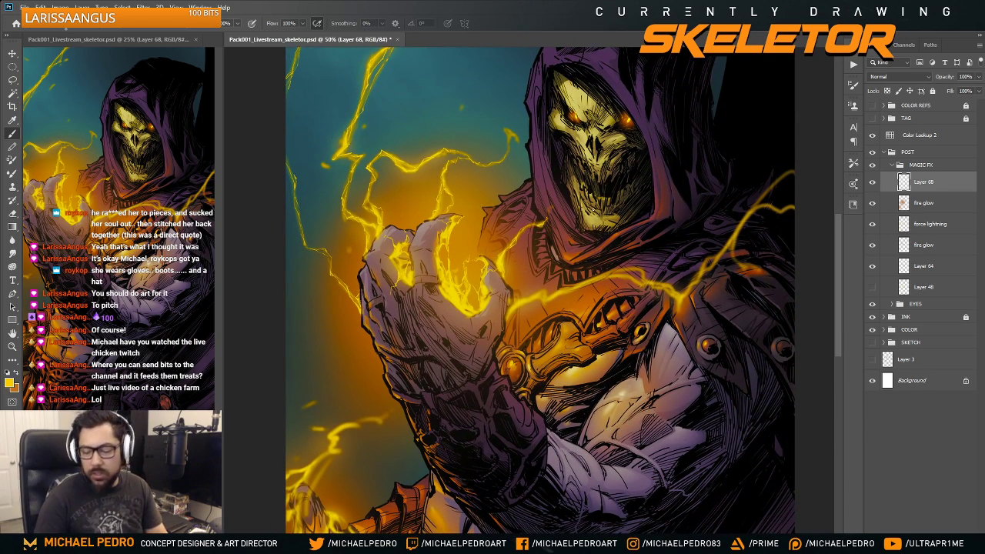
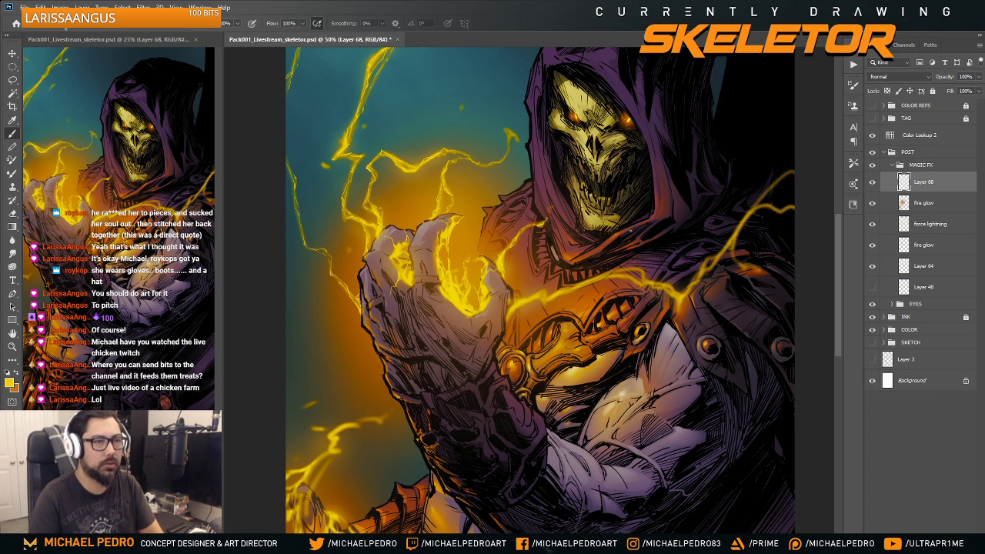
key("ctrl+minus")
key("ctrl+minus")
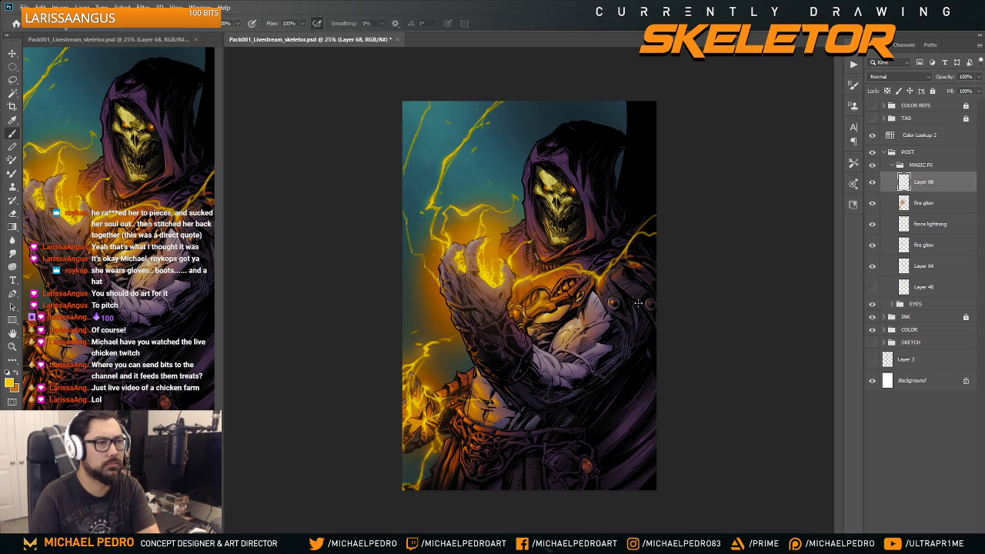
key("ctrl+minus")
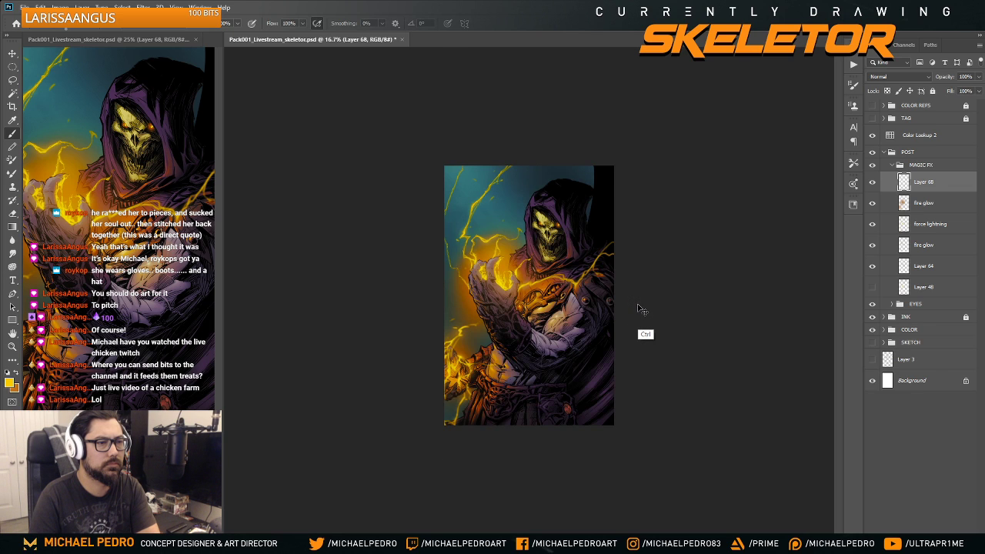
key("ctrl+plus")
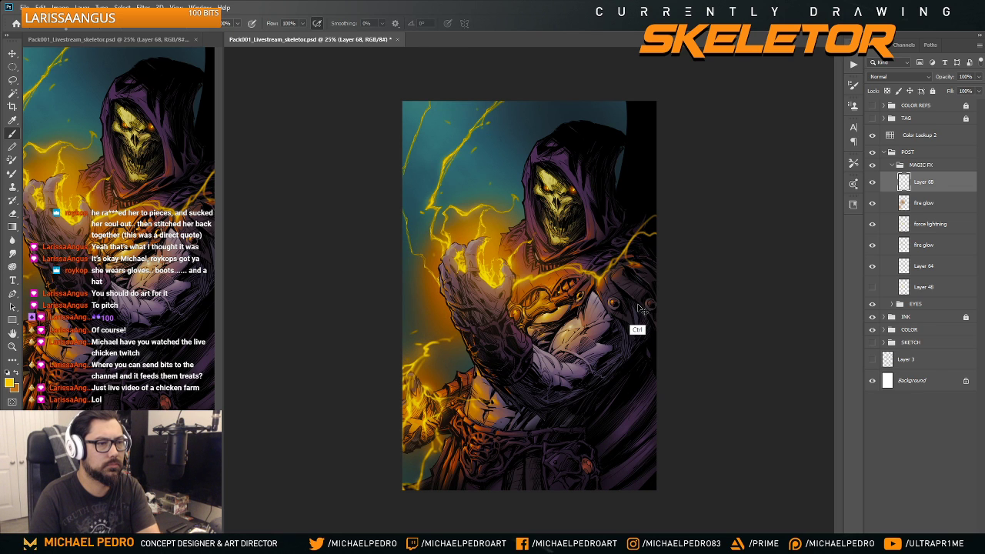
key("ctrl+plus")
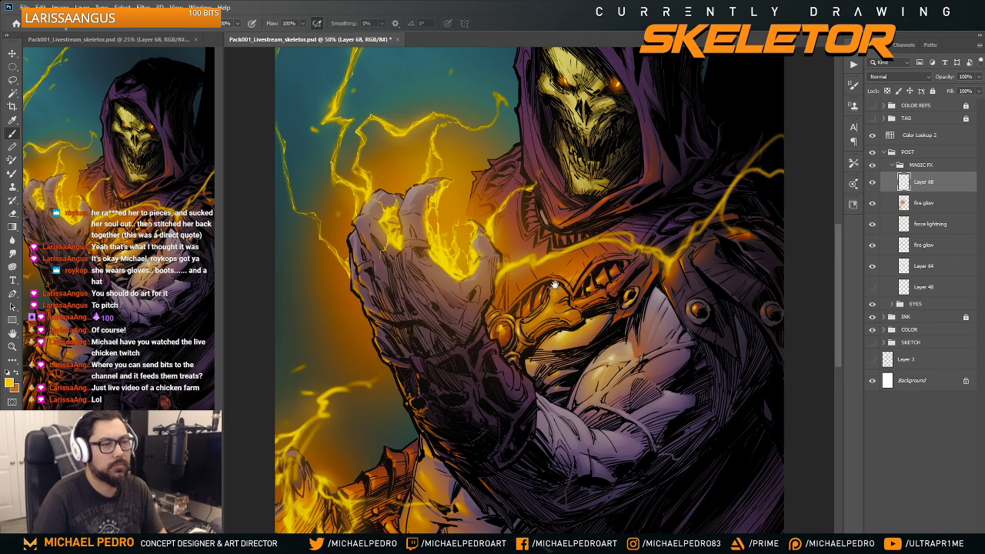
- Paint fine yellow strands over the chest bolt running from the raised hand's thumb and check them against the whole picture
left_click_drag(515, 237, 526, 245)
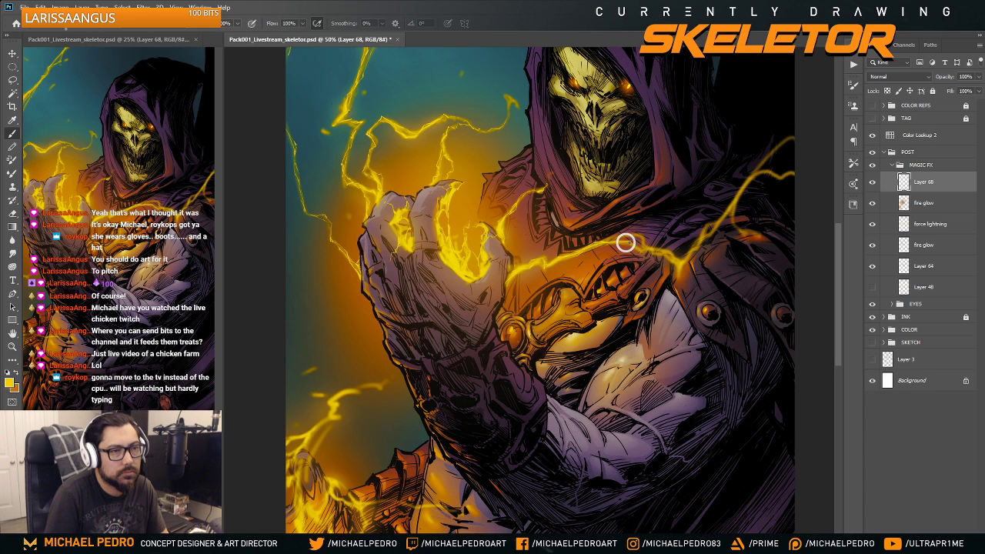
left_click_drag(682, 262, 676, 266)
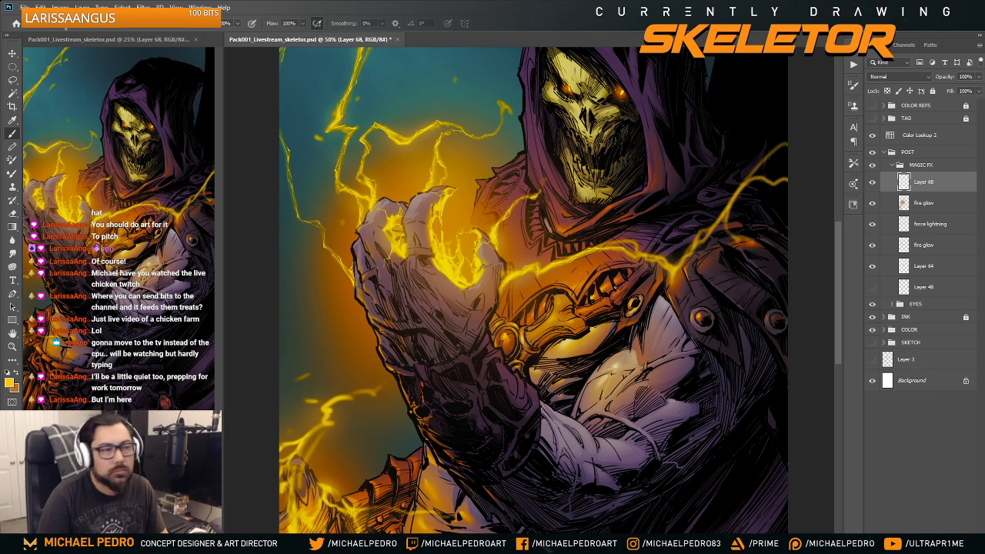
left_click_drag(621, 293, 643, 290)
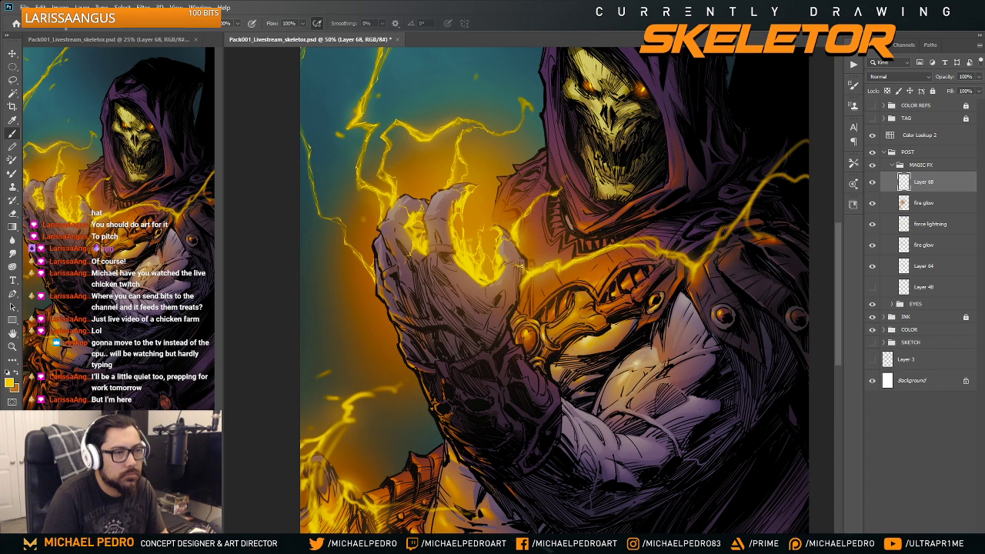
left_click_drag(535, 271, 531, 291)
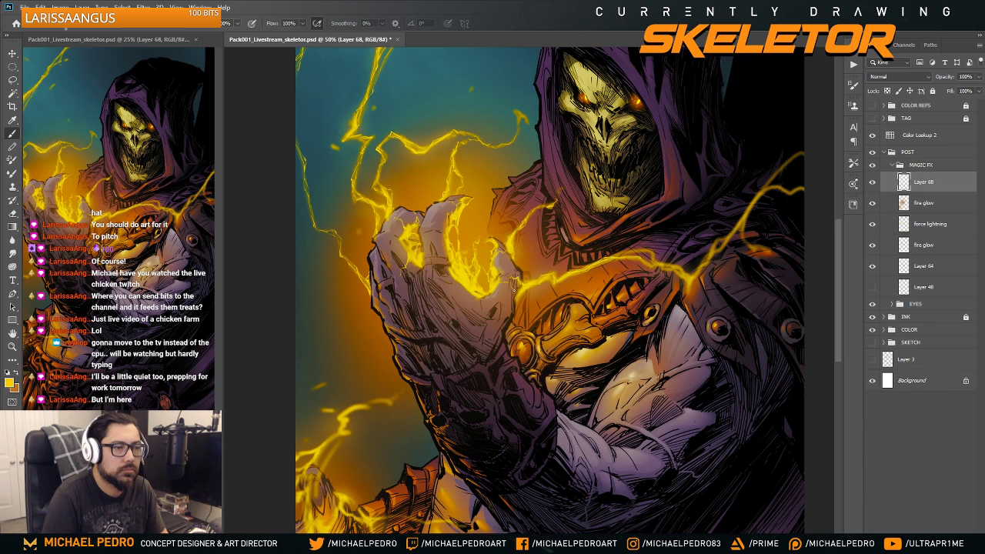
left_click(509, 281)
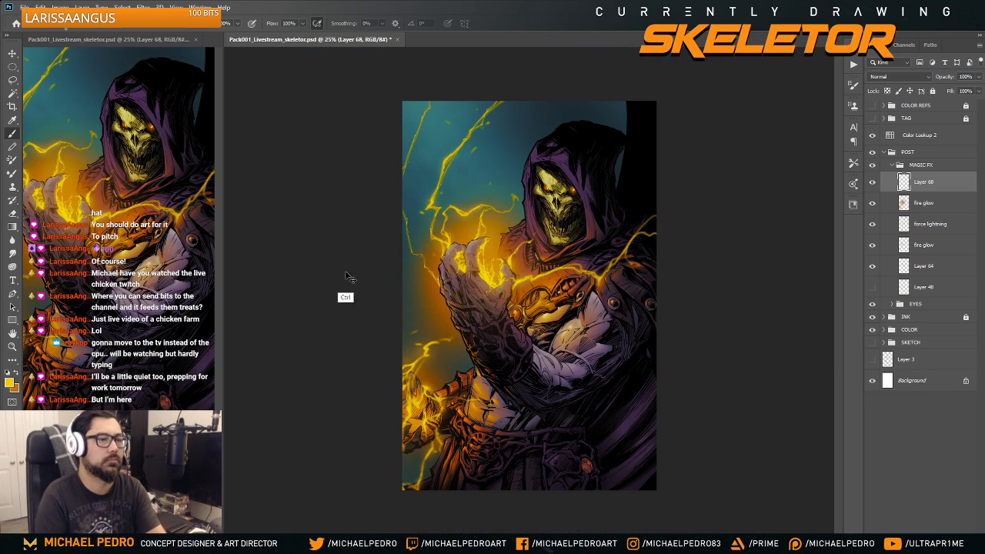
key("ctrl+minus")
key("ctrl+minus")
key("ctrl+plus")
key("ctrl+plus")
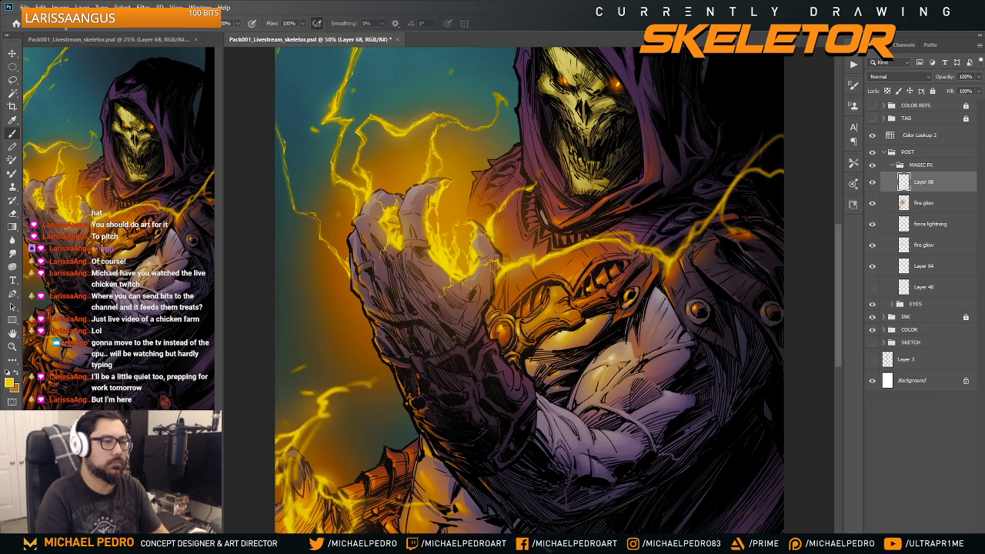
- Clean up the lightning strands in the raised hand's palm with the Eraser, and return to a smaller brush
key("e")
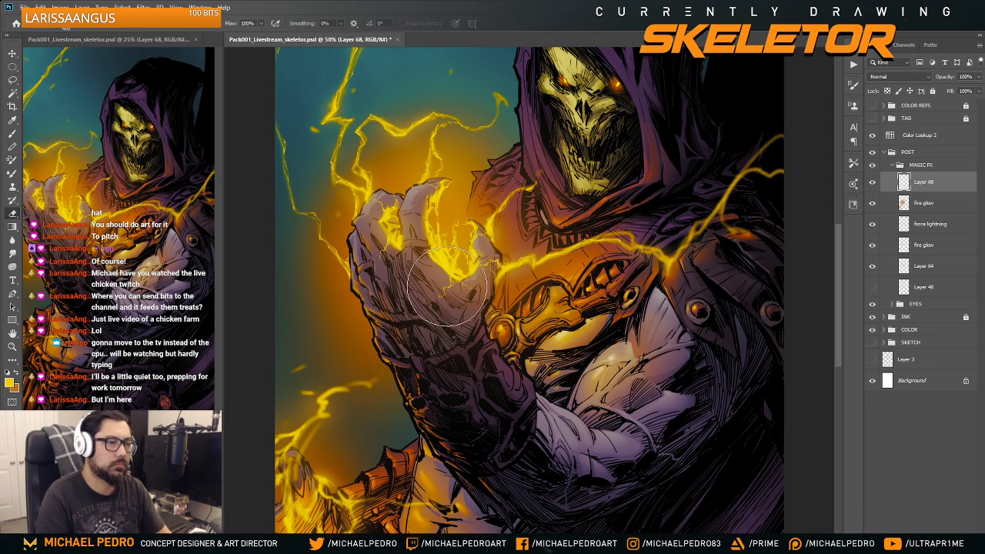
mouse_move(397, 239)
left_mouse_down()
mouse_move(442, 271)
mouse_move(461, 292)
left_mouse_up()
key("bracketleft")
key("bracketleft")
key("bracketleft")
key("b")
mouse_move(541, 287)
left_mouse_down()
mouse_move(546, 319)
mouse_move(543, 310)
mouse_move(520, 325)
left_mouse_up()
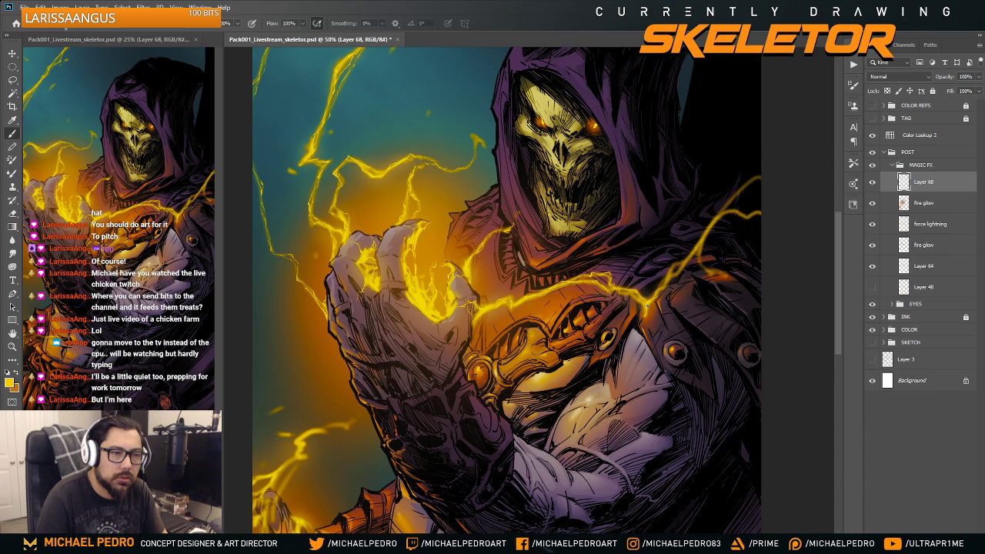
- Sharpen the chest bolt's rising end and the small spark on the shoulder with fine yellow strokes, checking the whole picture
right_click(646, 304)
key("Escape")
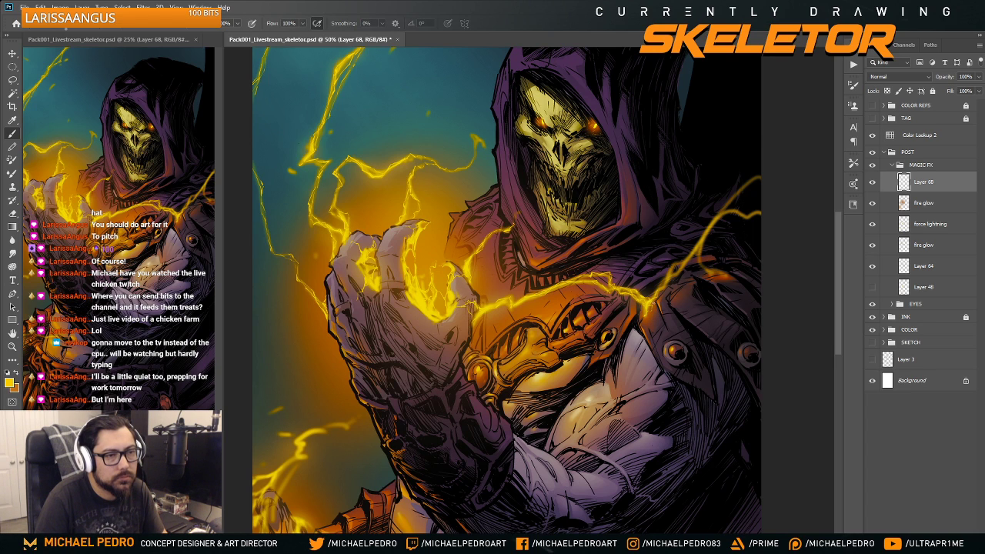
key("h")
left_click(702, 90)
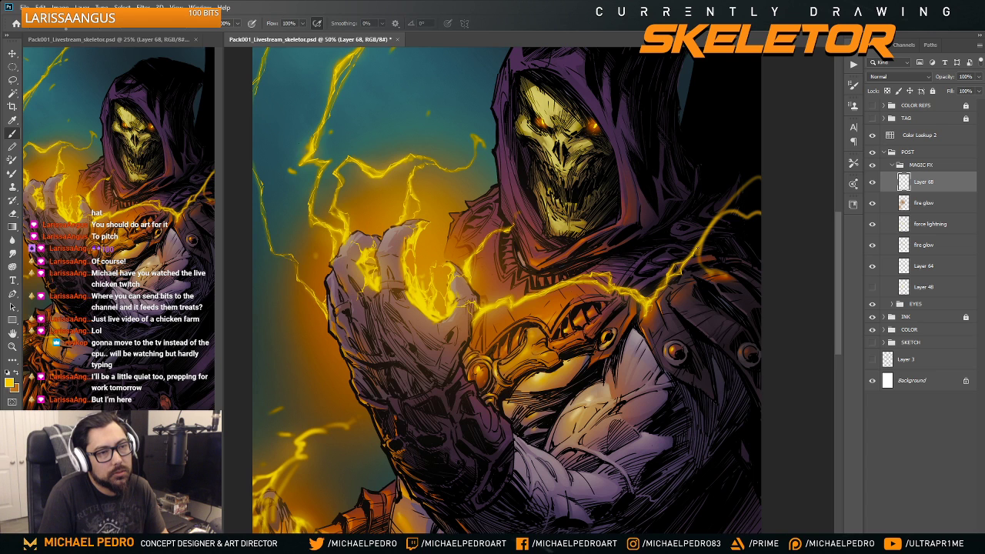
left_click_drag(708, 174, 691, 194)
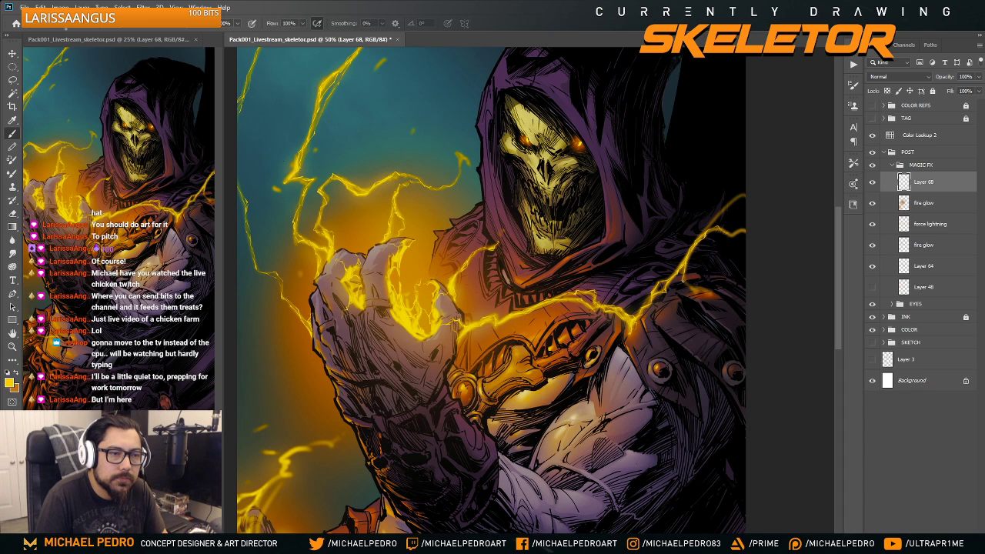
left_click_drag(689, 284, 696, 287)
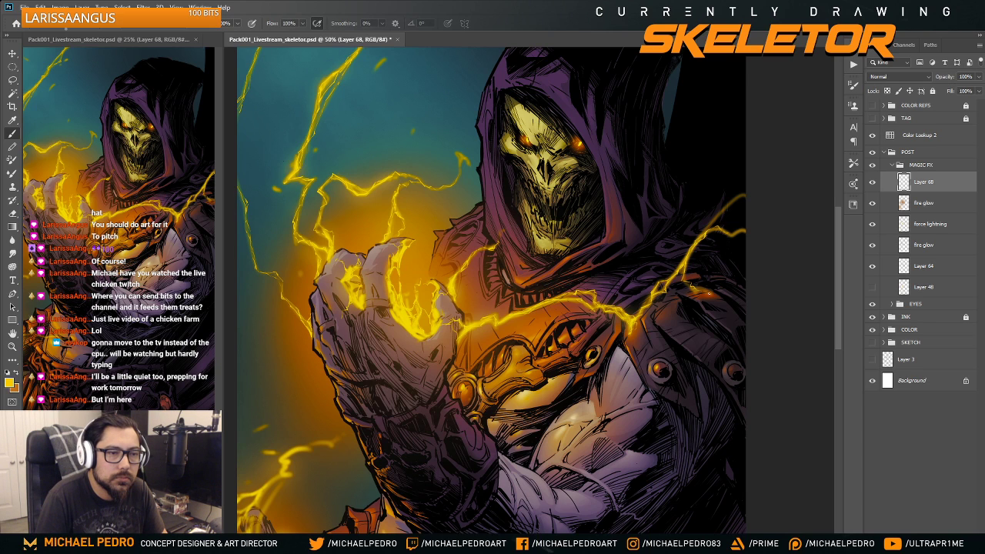
left_click_drag(702, 293, 710, 291)
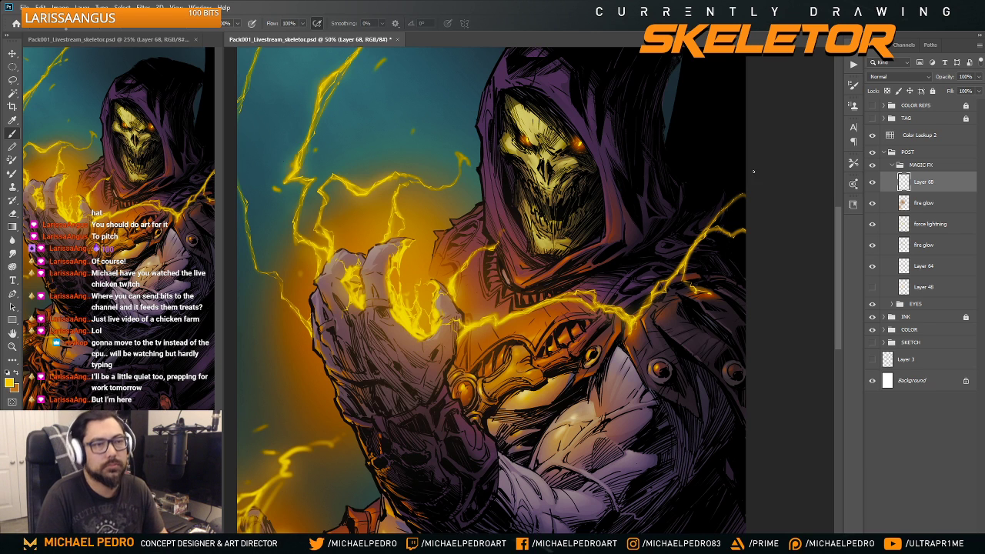
key("ctrl+minus")
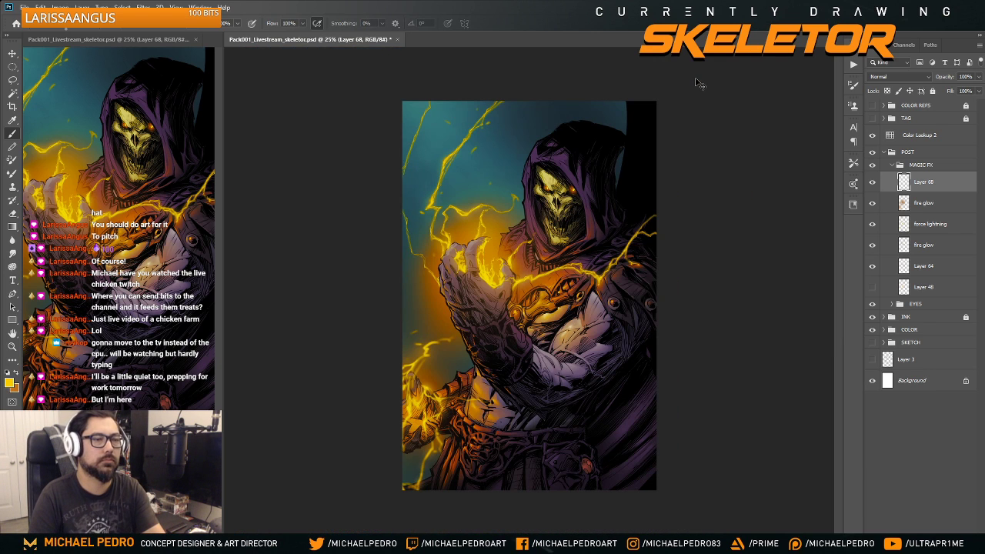
key("ctrl+plus")
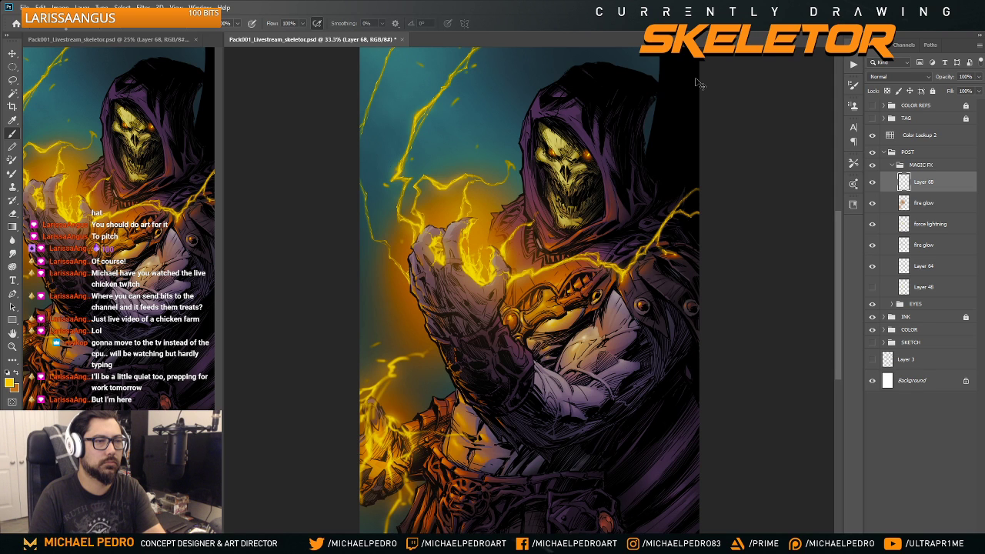
- Check the lightning effects at full view and close up, and save the document
key("ctrl+plus")
key("ctrl+minus")
key("ctrl+minus")
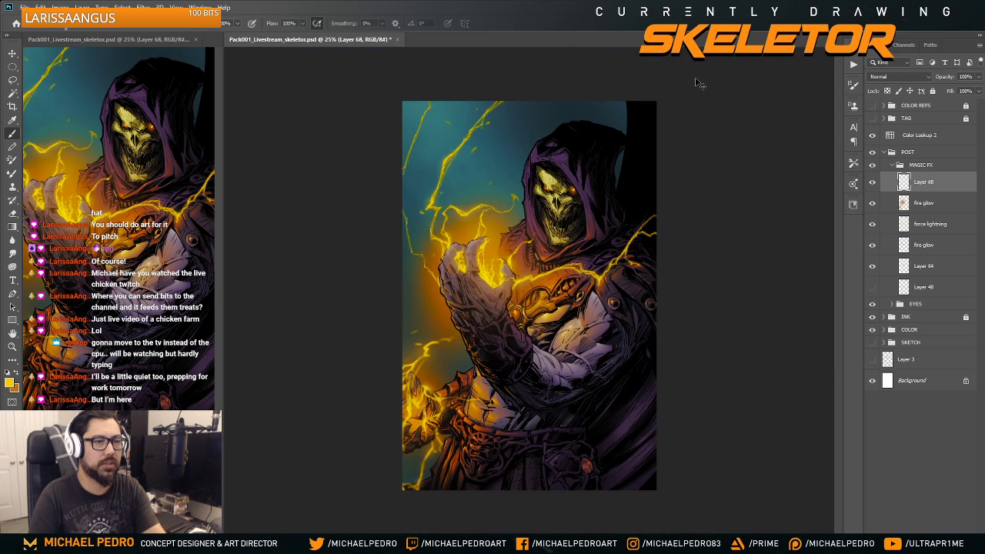
key("ctrl+plus")
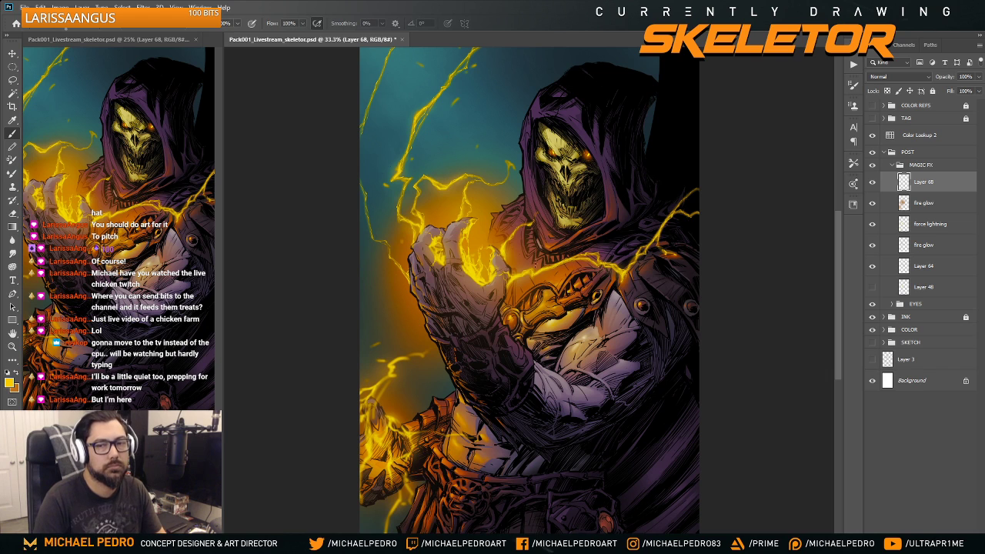
left_click_drag(547, 325, 566, 294)
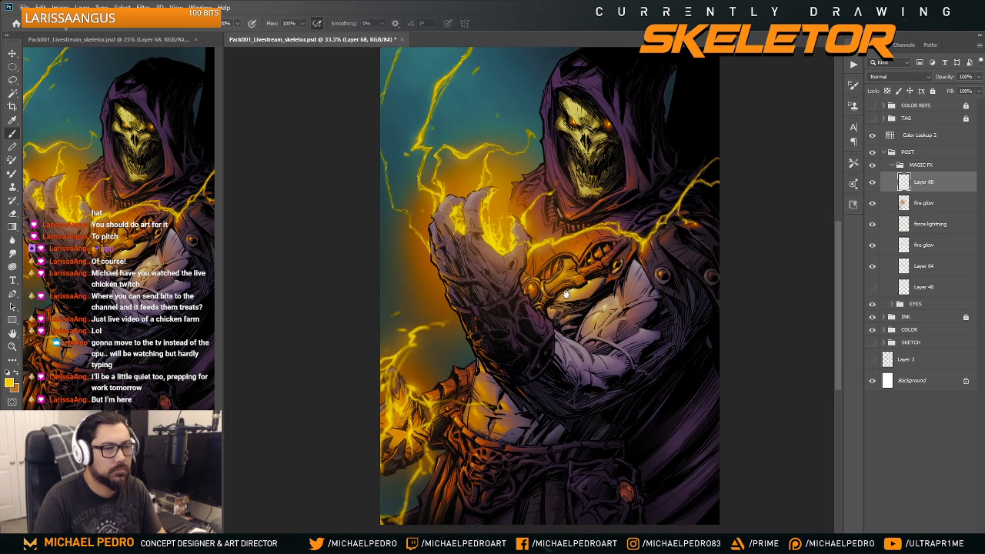
key("ctrl+plus")
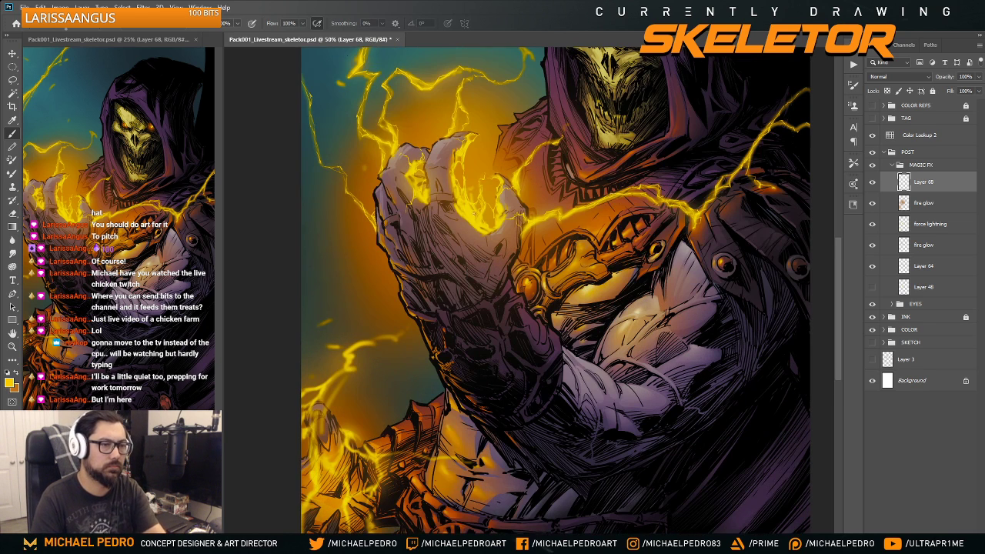
left_click_drag(487, 339, 522, 342)
key("ctrl+s")
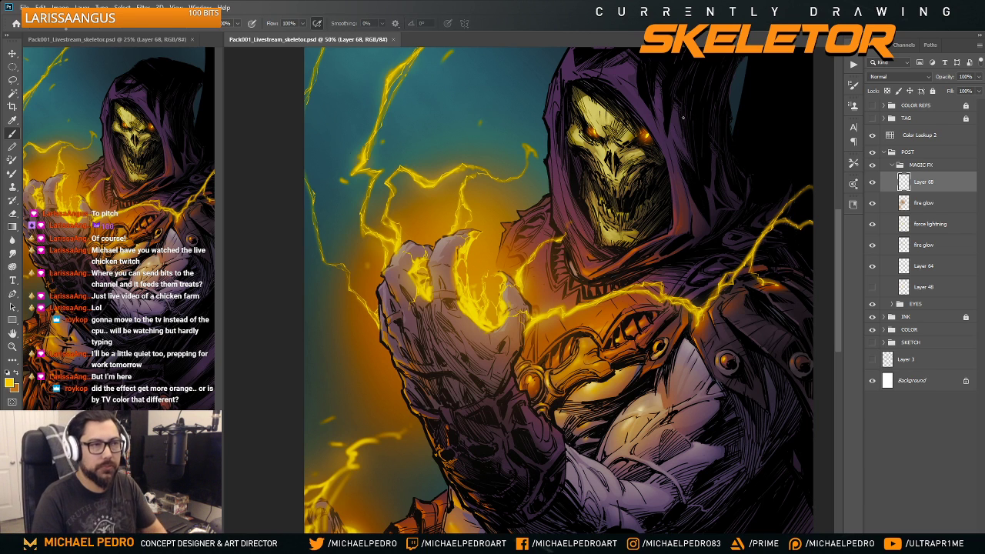
- Examine the raised hand, the chest bolt and the background lightning close up and against the whole picture
left_click_drag(538, 280, 542, 359)
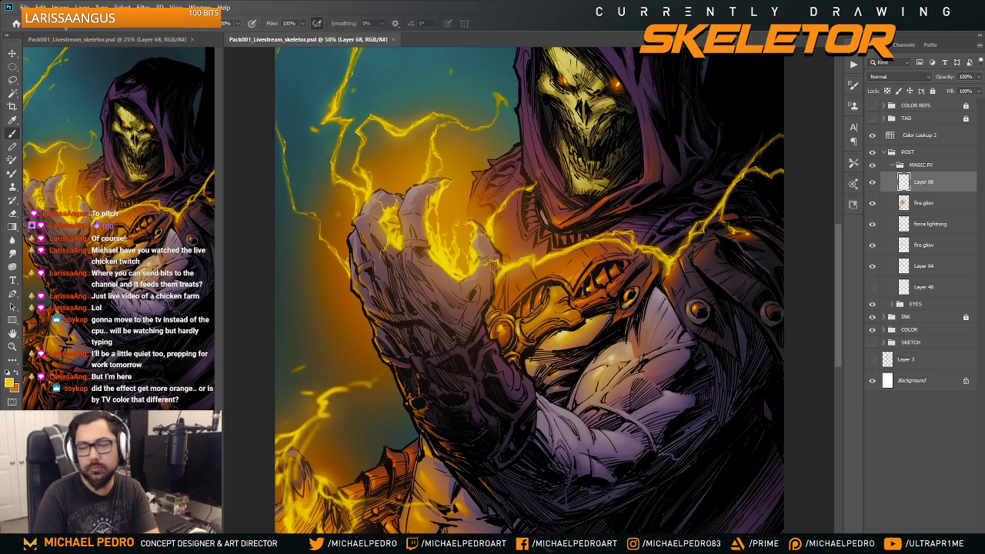
key("ctrl+minus")
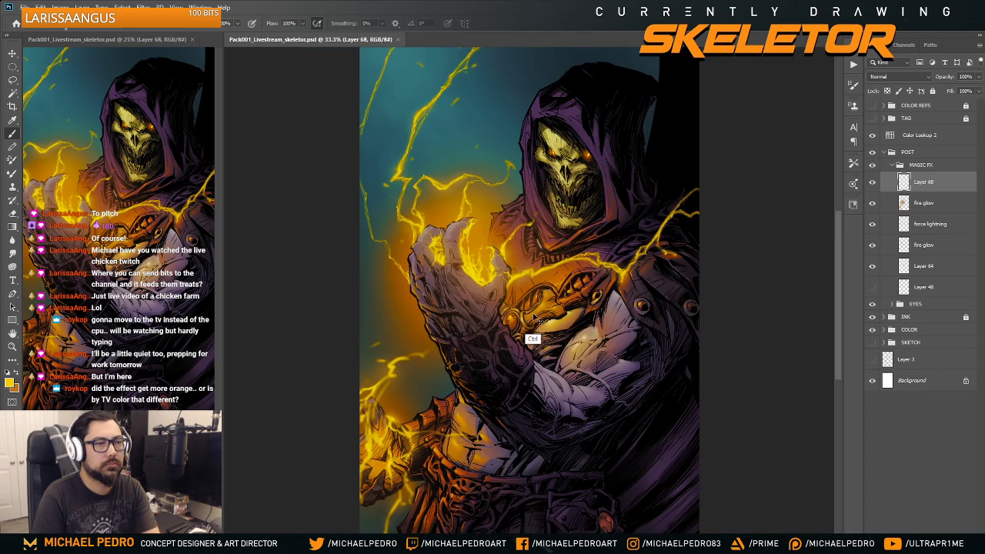
left_click_drag(536, 317, 536, 317)
key("ctrl+plus")
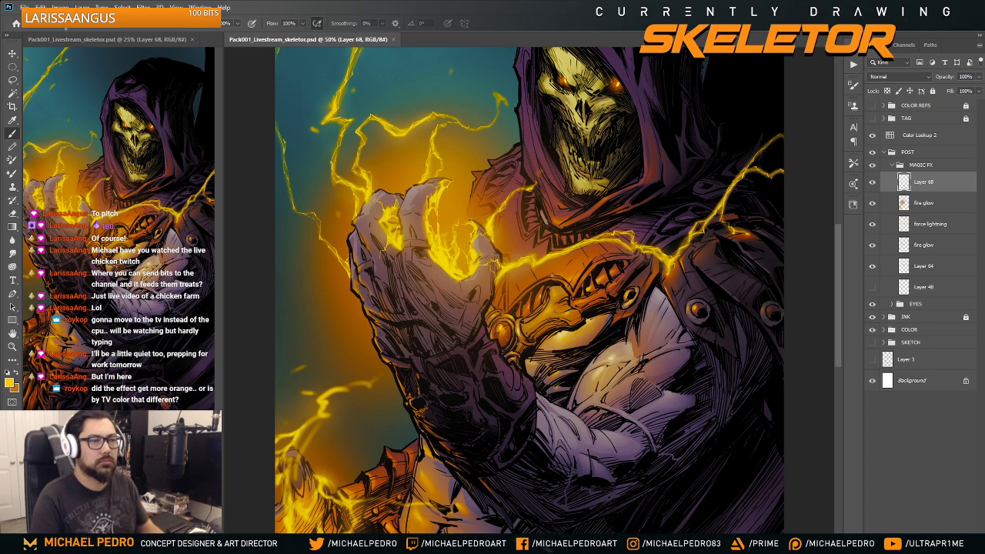
left_click_drag(538, 276, 546, 306)
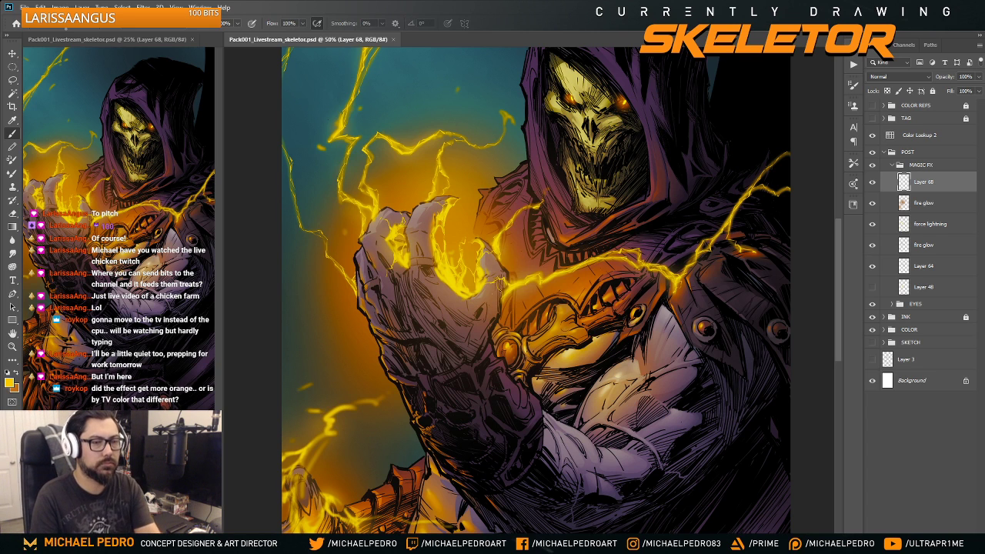
key("ctrl+minus")
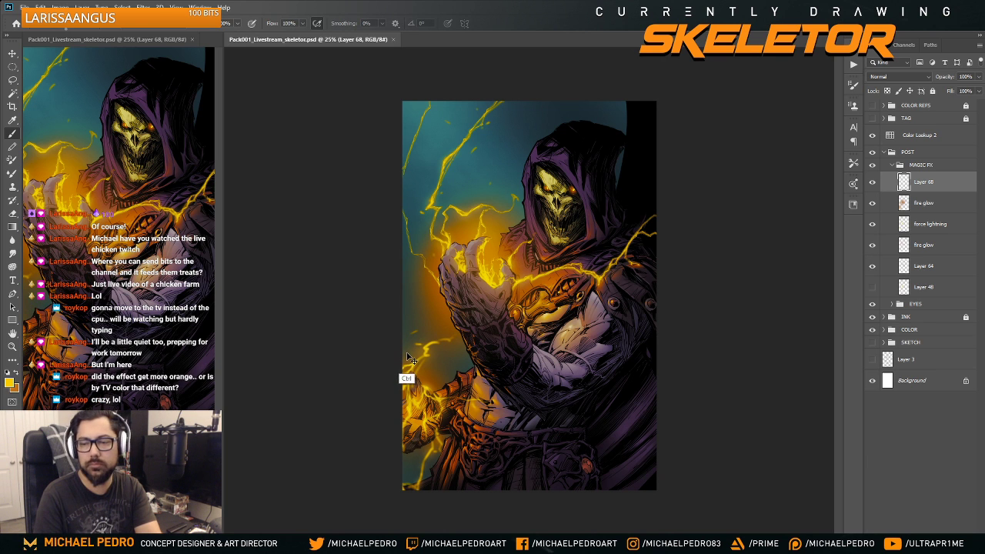
key("ctrl+plus")
key("ctrl+plus")
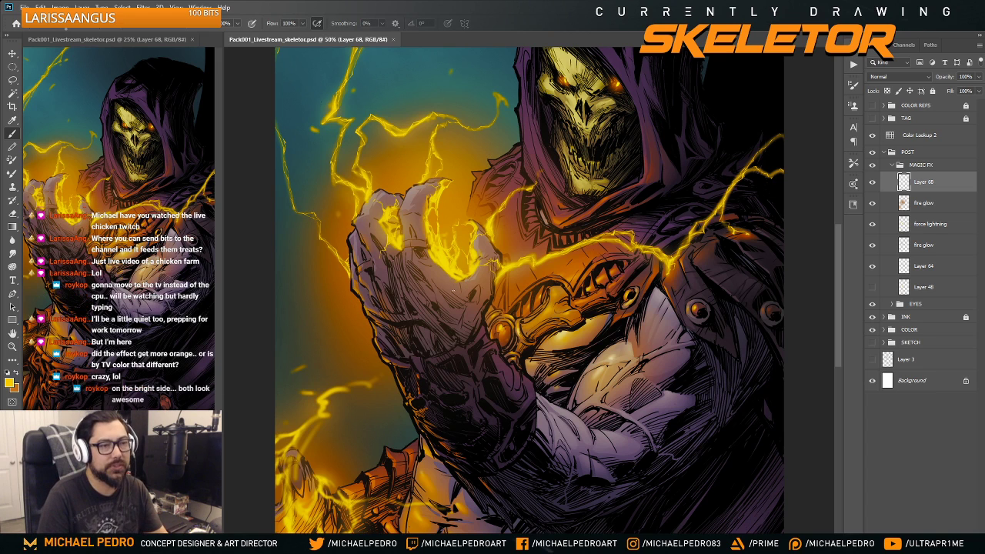
left_click_drag(445, 270, 468, 366)
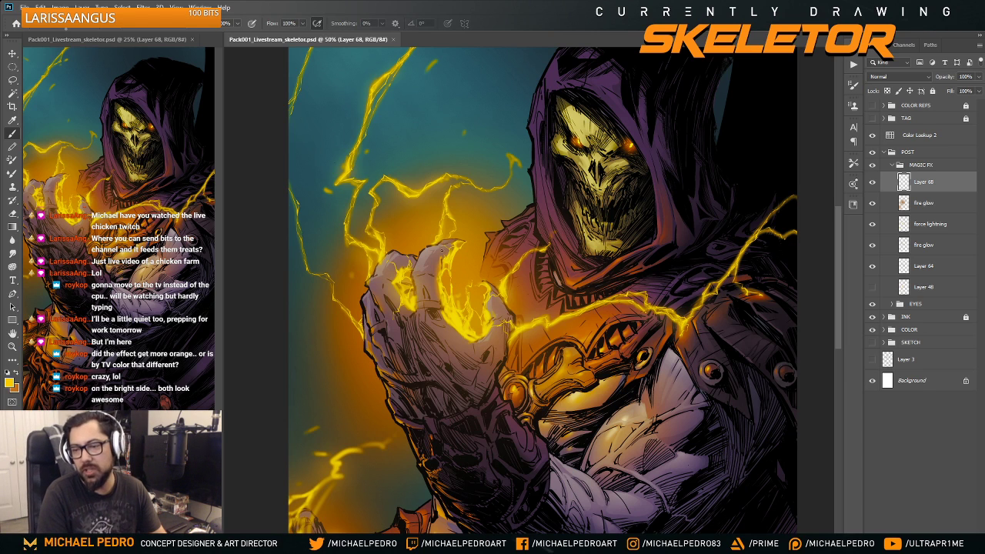
left_click_drag(462, 346, 460, 316)
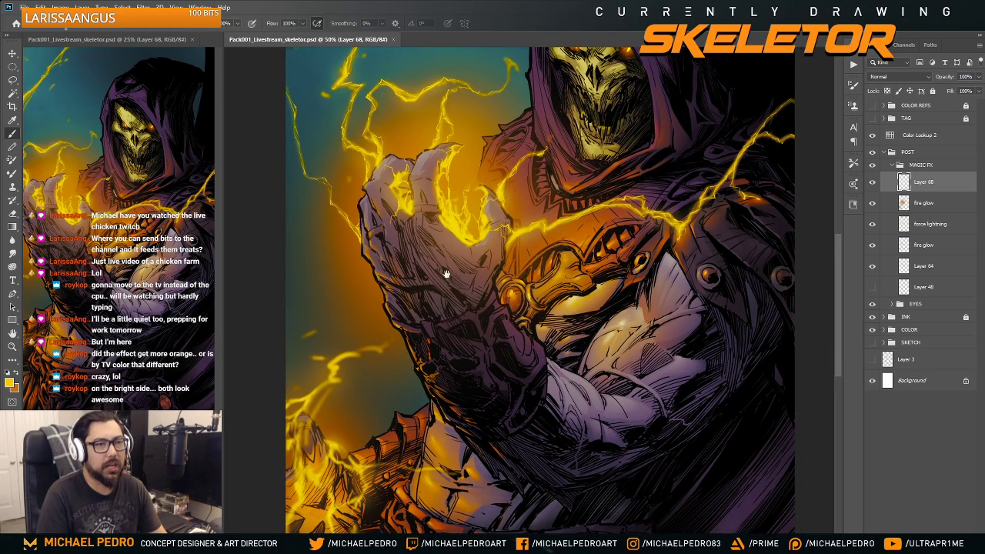
left_click_drag(448, 274, 458, 312)
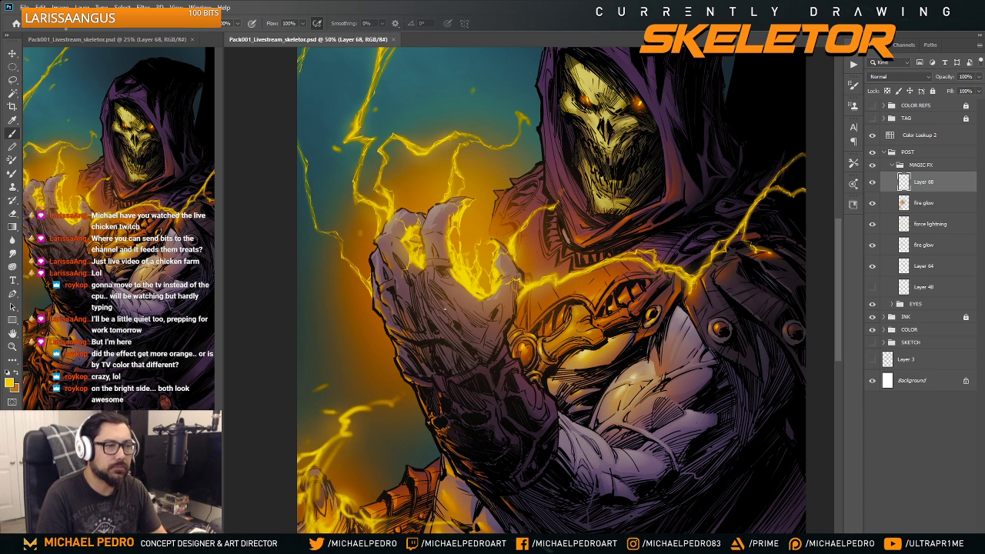
scroll(446, 335, "up", 1)
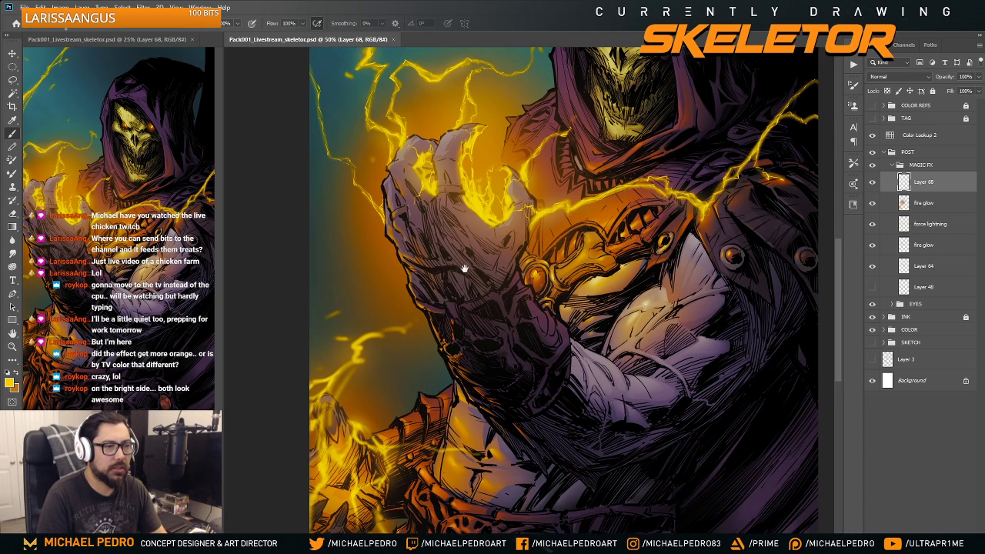
scroll(450, 343, "down", 1)
mouse_move(444, 326)
left_mouse_down()
mouse_move(466, 286)
mouse_move(453, 281)
mouse_move(460, 288)
left_mouse_up()
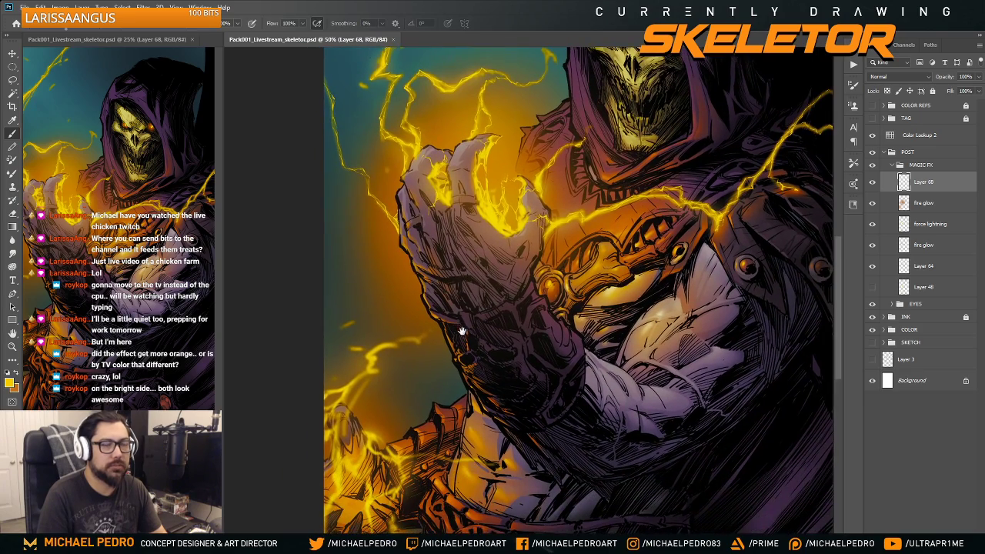
scroll(461, 331, "down", 2)
scroll(460, 302, "down", 2)
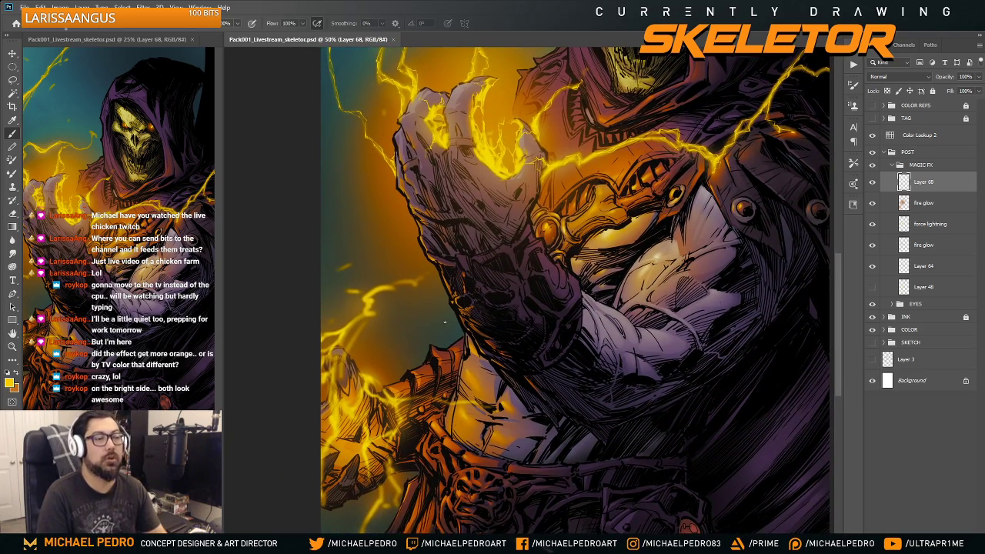
- Paint fine yellow strands over the lightning rising from the lowered hand's fingers and check them against the wider picture
left_click_drag(437, 328, 479, 242)
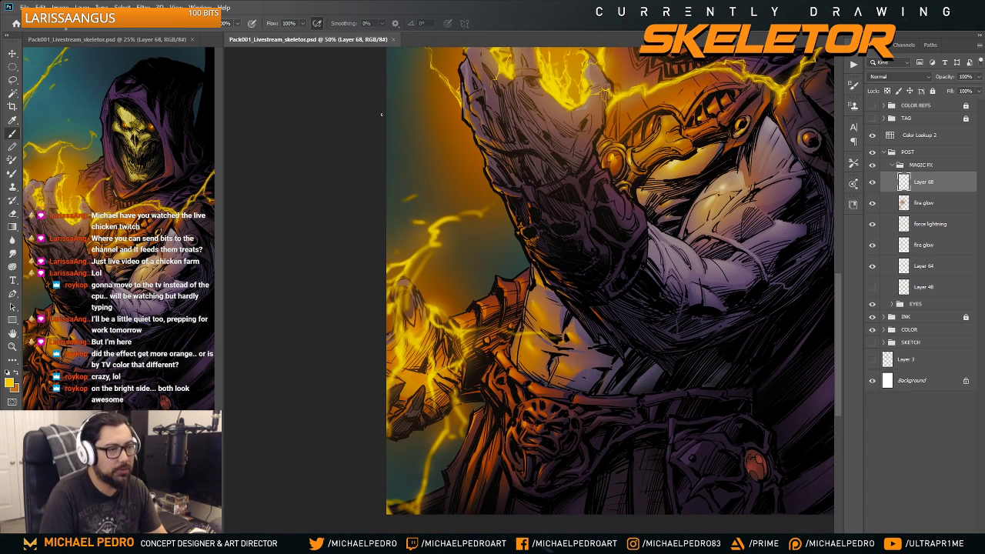
left_click_drag(409, 262, 404, 264)
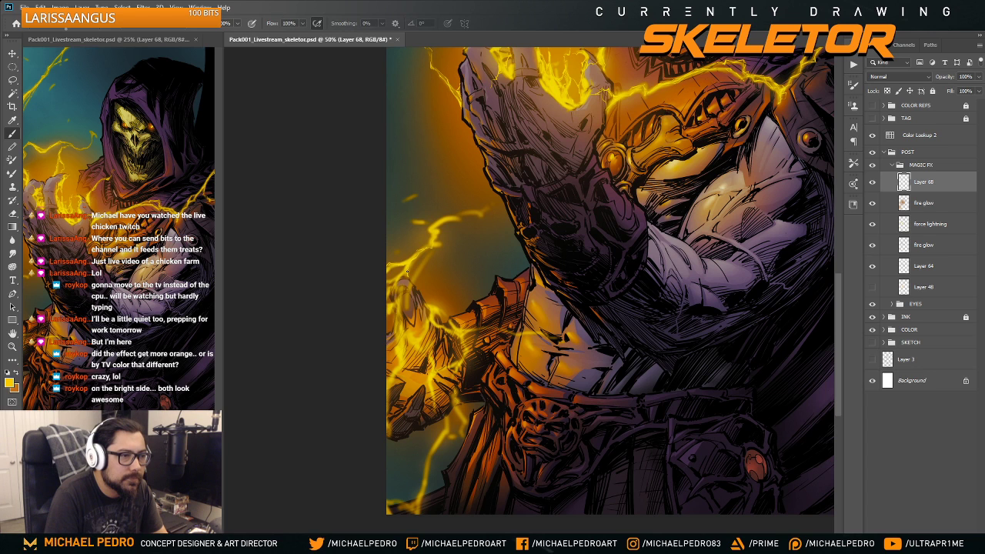
scroll(418, 209, "up", 2)
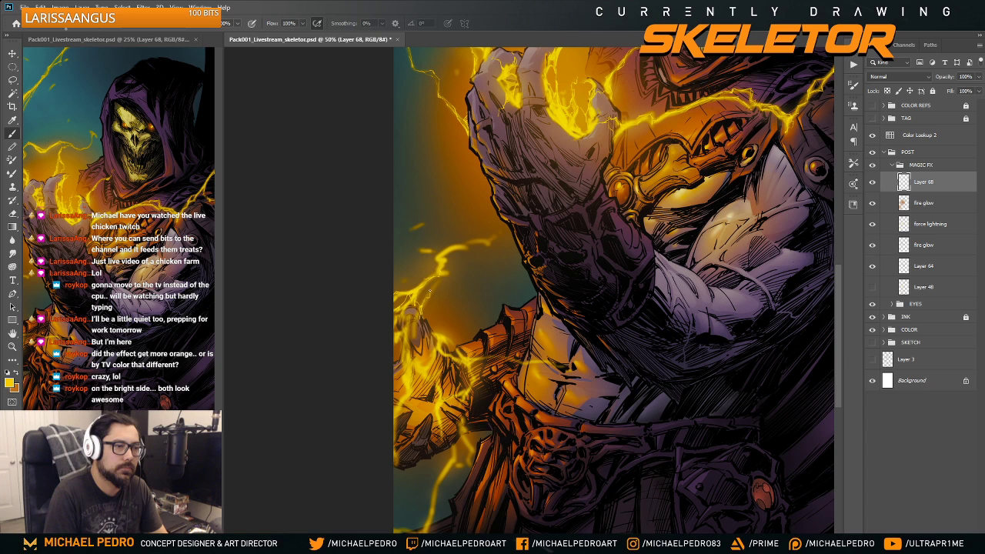
scroll(445, 303, "up", 1)
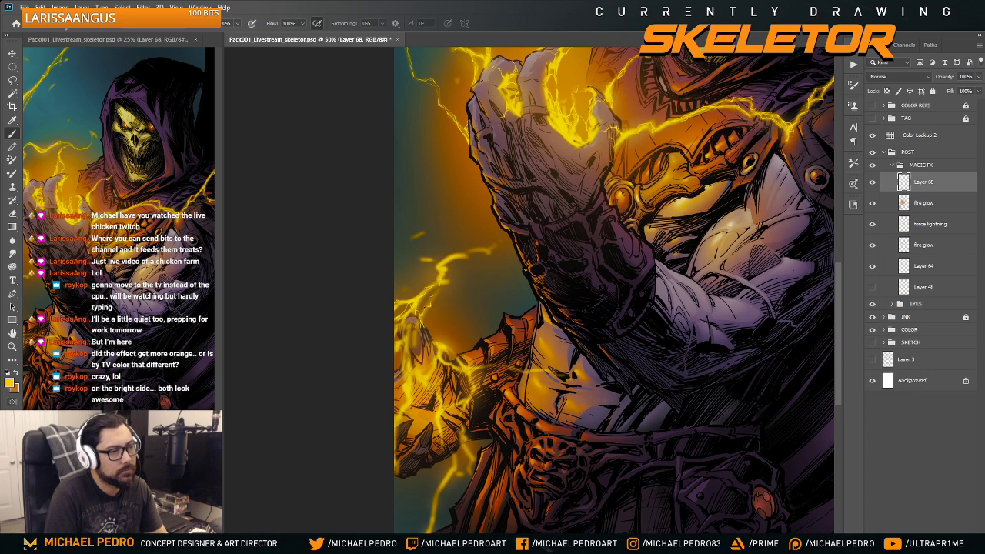
key("ctrl+minus")
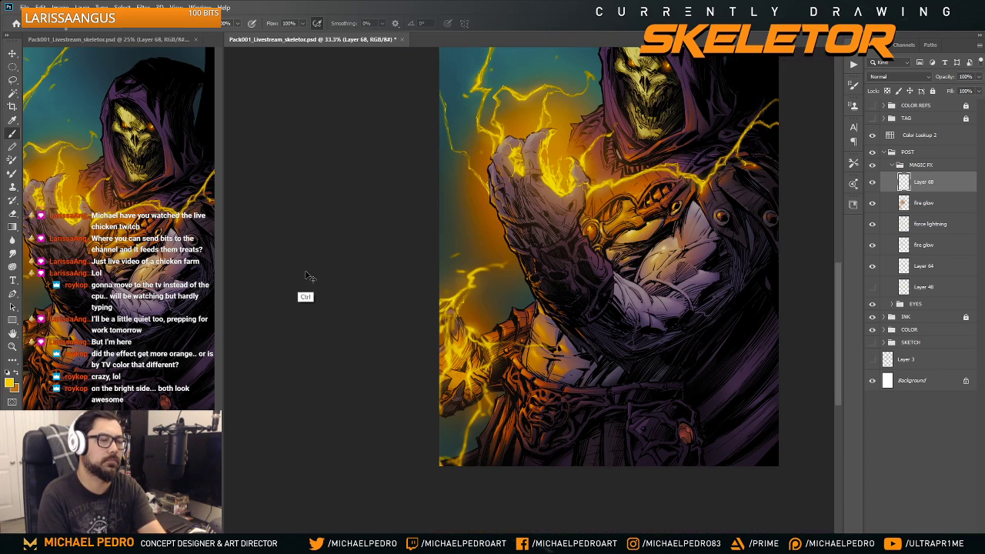
key("ctrl+plus")
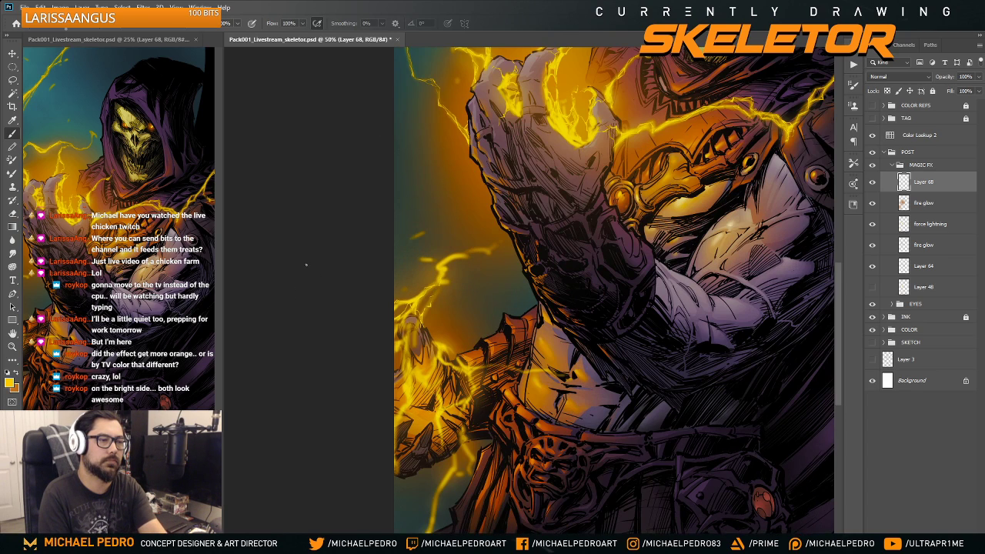
- Sharpen the lightning branch reaching from the lowered hand toward the raised forearm with fine yellow strokes, and check it from further out
left_click_drag(456, 255, 426, 285)
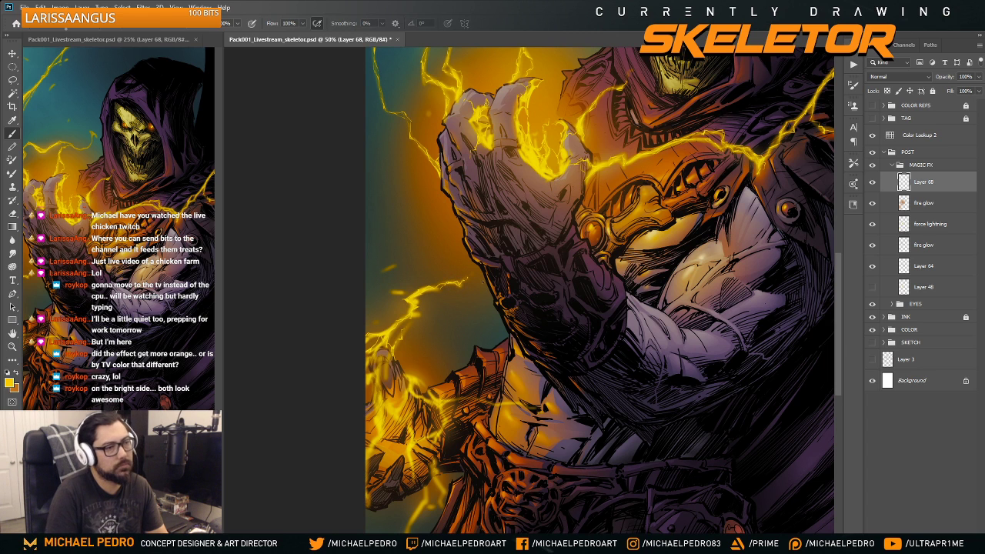
left_click_drag(447, 377, 455, 320)
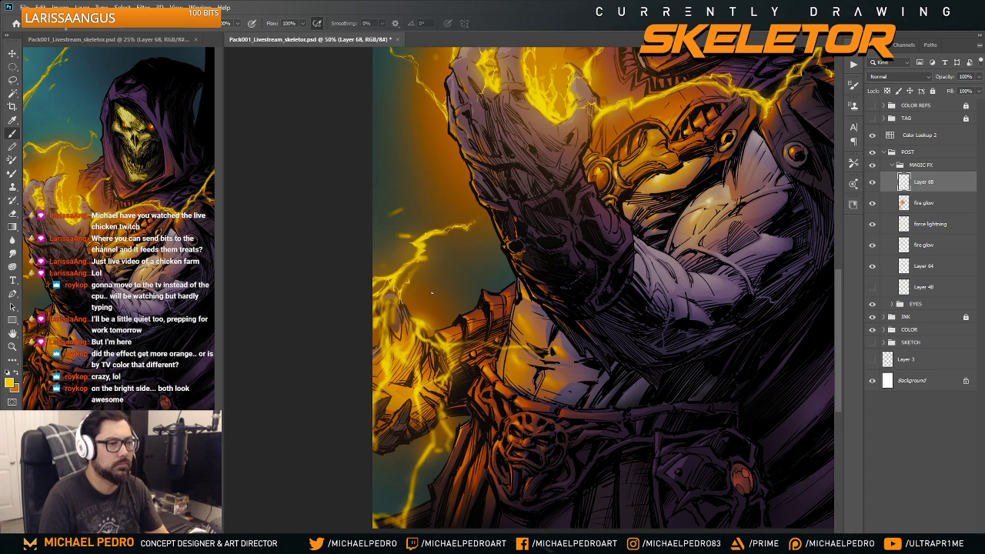
left_click_drag(439, 282, 445, 262)
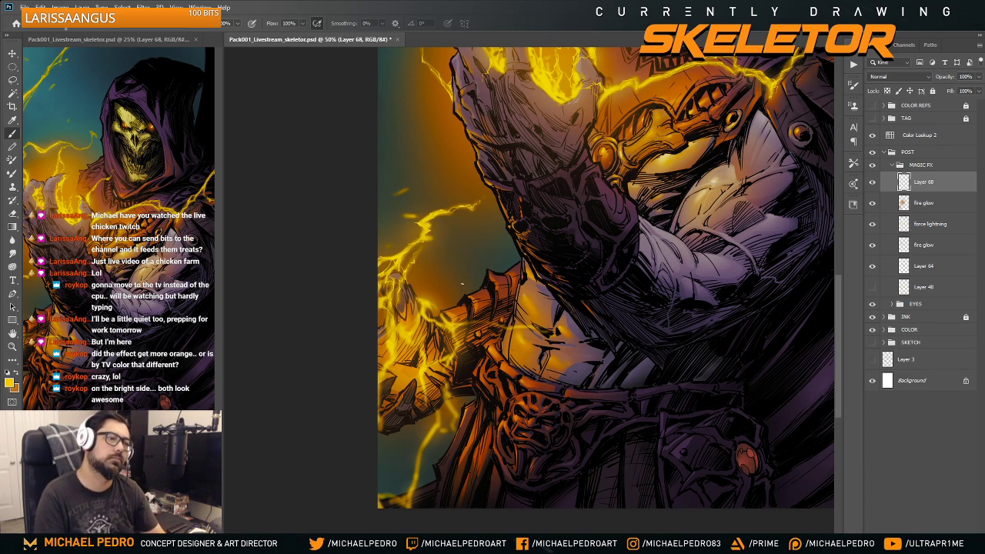
left_click_drag(462, 264, 457, 234)
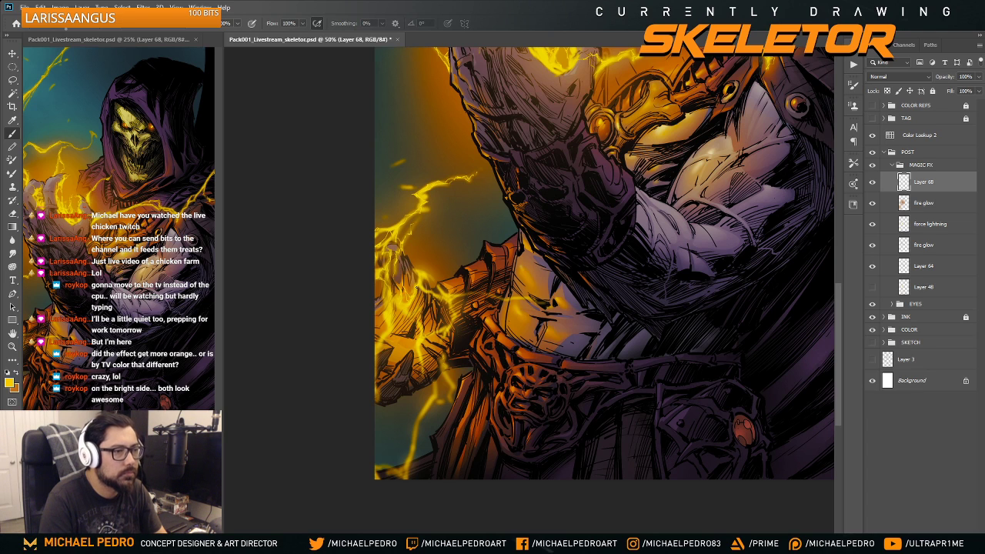
key("ctrl+minus")
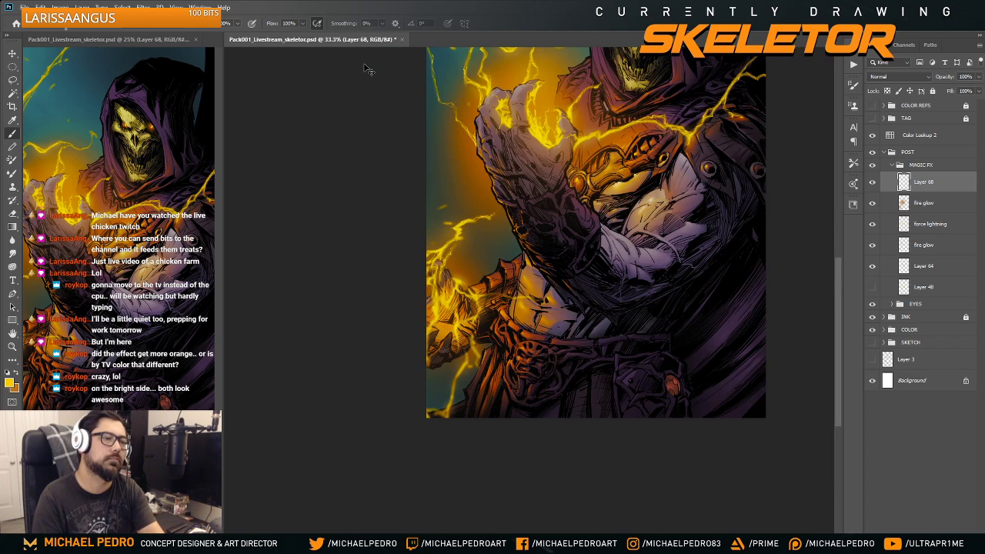
key("ctrl+plus")
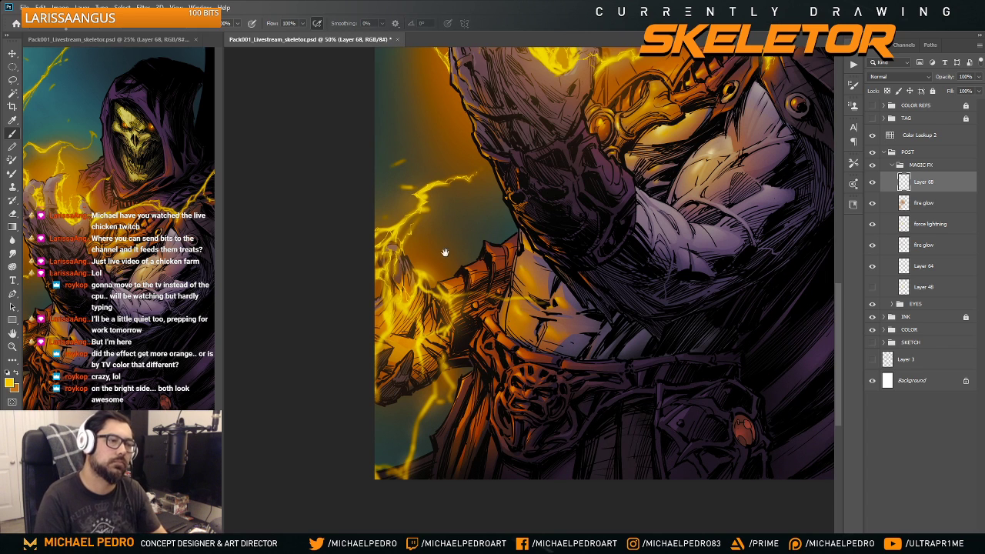
- Paint fine yellow strands across the lowered hand and along the bolt running down to the picture's lower edge
left_click_drag(445, 253, 435, 224)
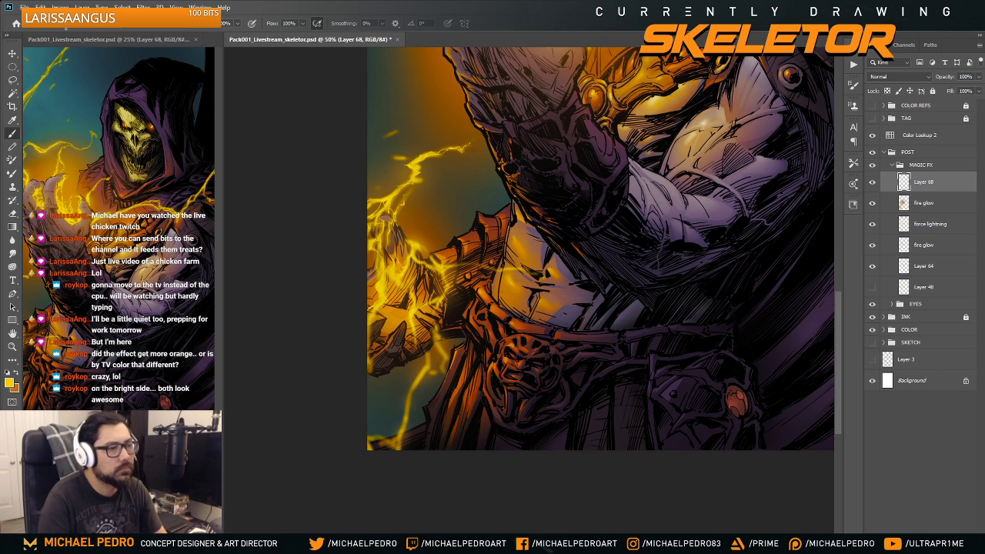
left_click_drag(370, 312, 359, 321)
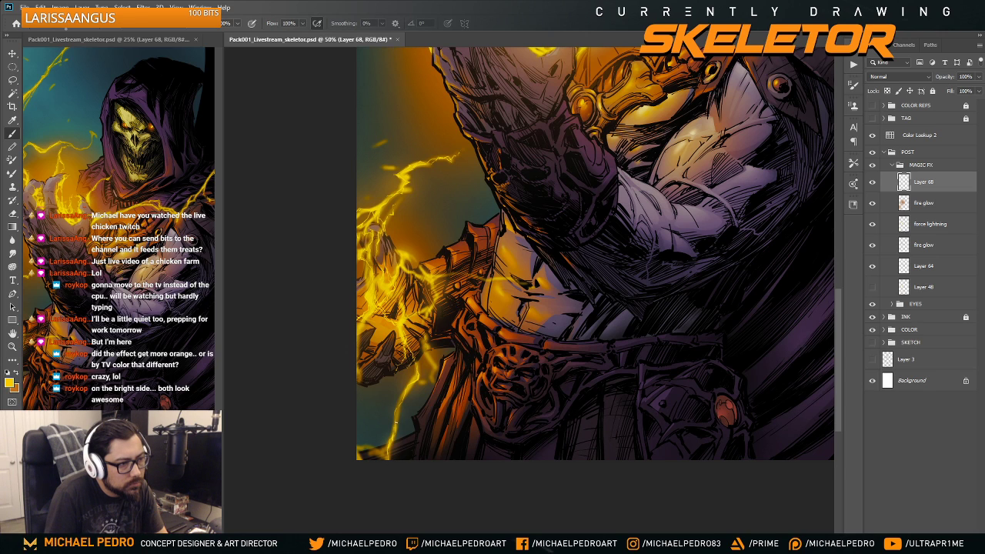
left_click_drag(400, 406, 397, 421)
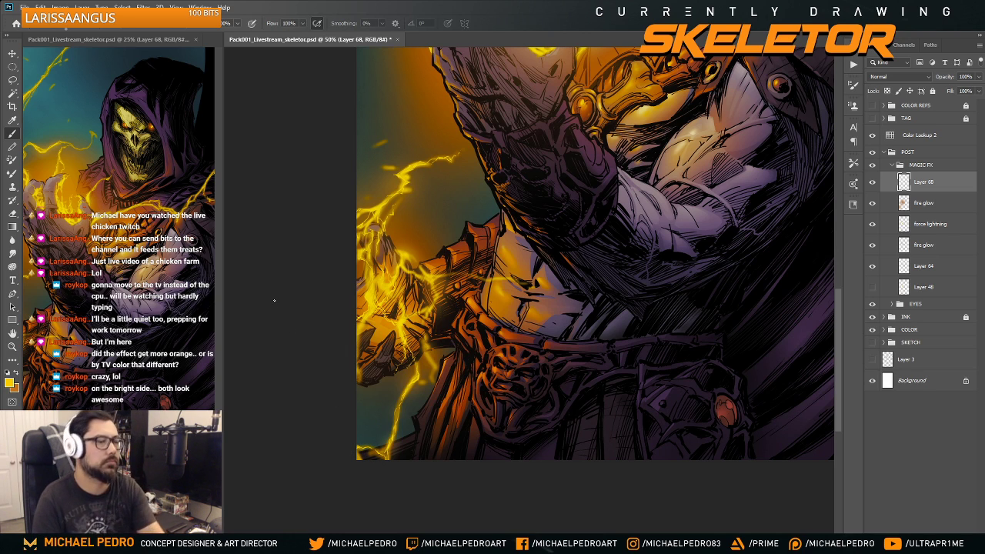
key("ctrl+minus")
key("ctrl+plus")
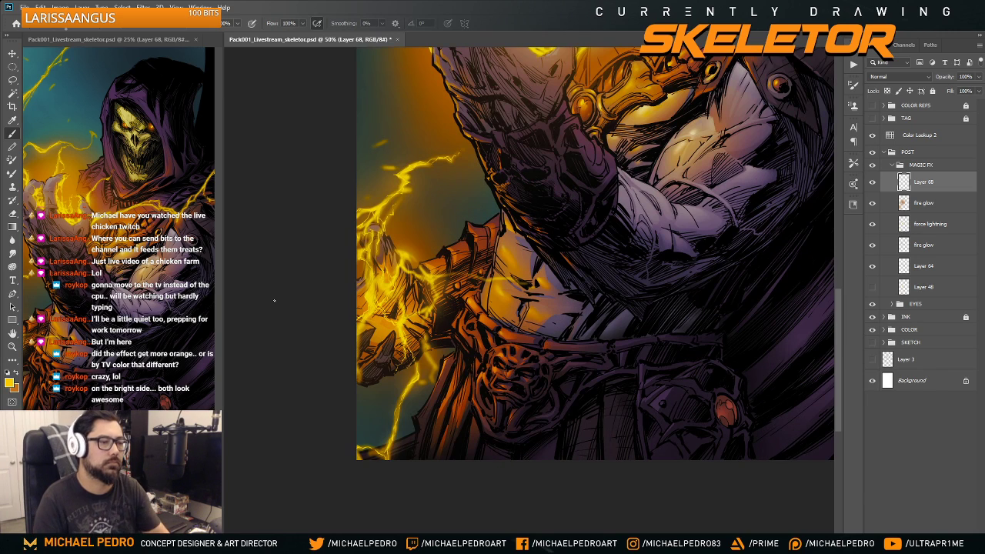
- Add more fine yellow strands to the bolt just beneath the lowered hand, beside the belt
left_click_drag(507, 323, 476, 349)
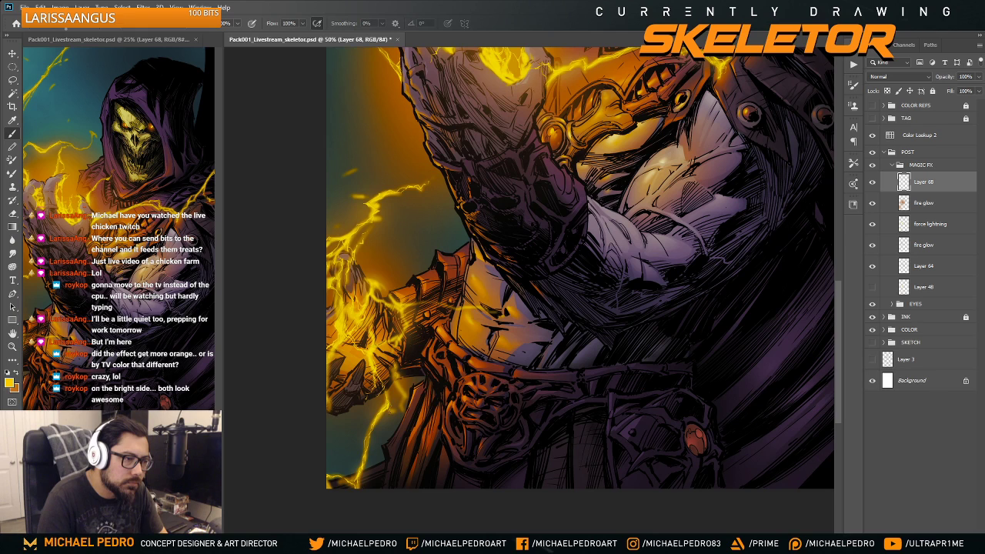
right_click(391, 408)
key("Escape")
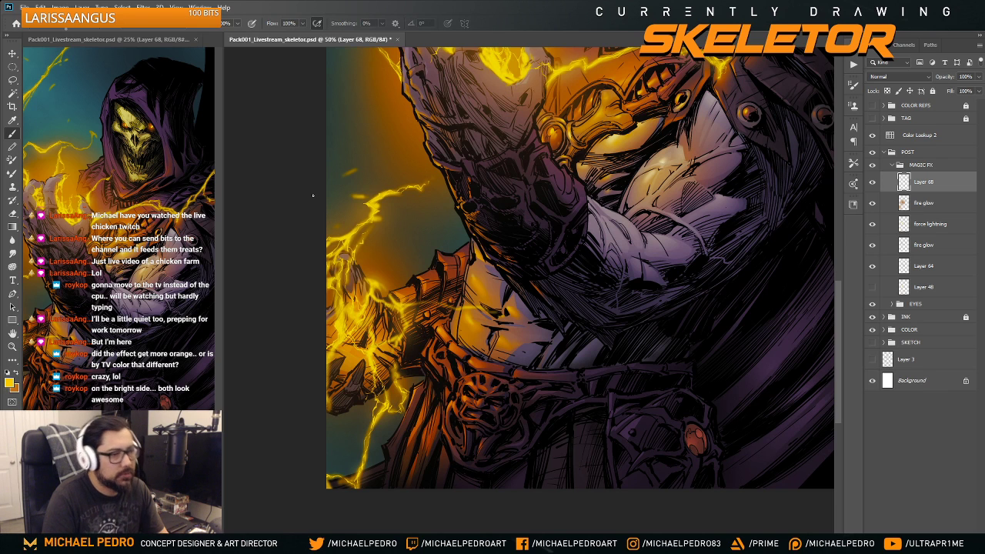
- Examine the lightning around the lowered hand and belt, both close up and within the whole picture
key("ctrl+minus")
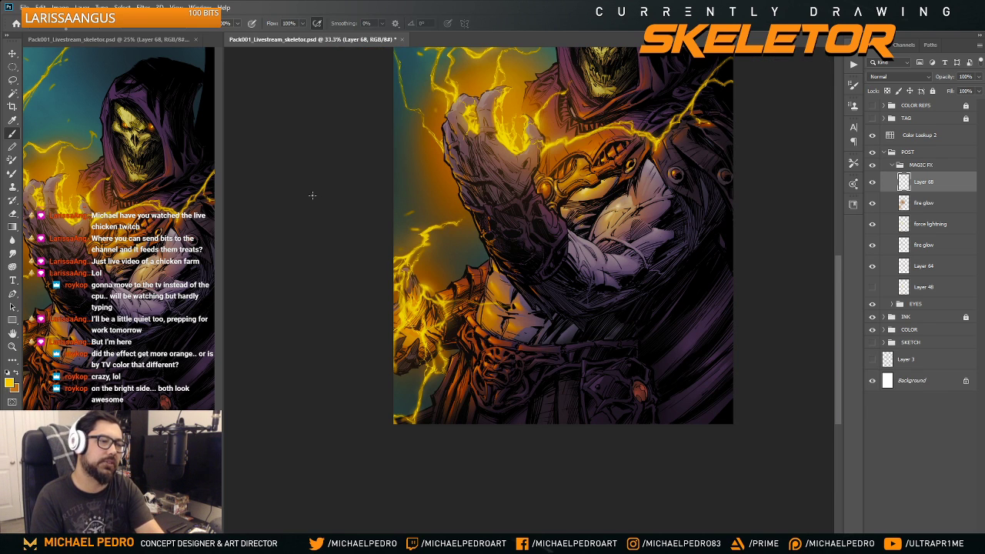
key("ctrl+minus")
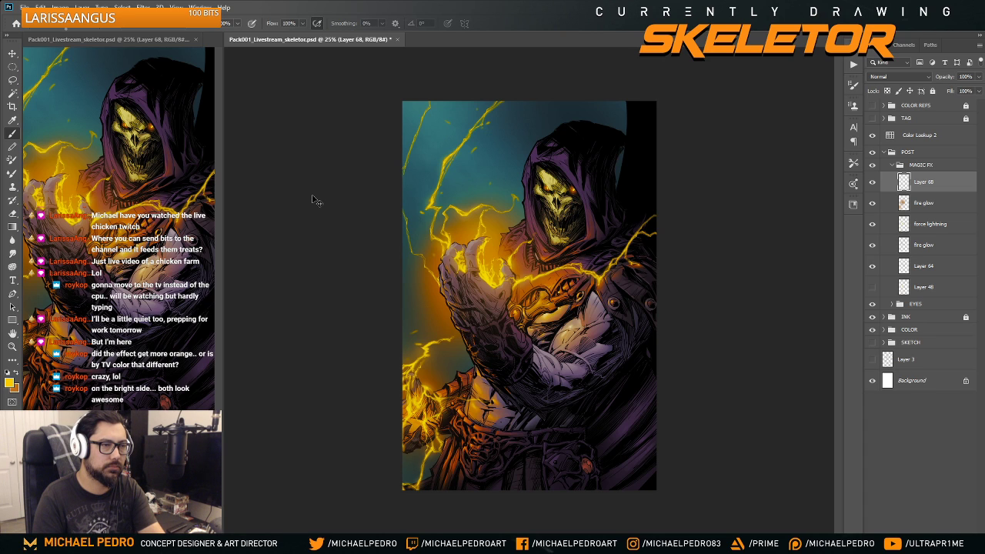
key("ctrl+plus")
key("ctrl+plus")
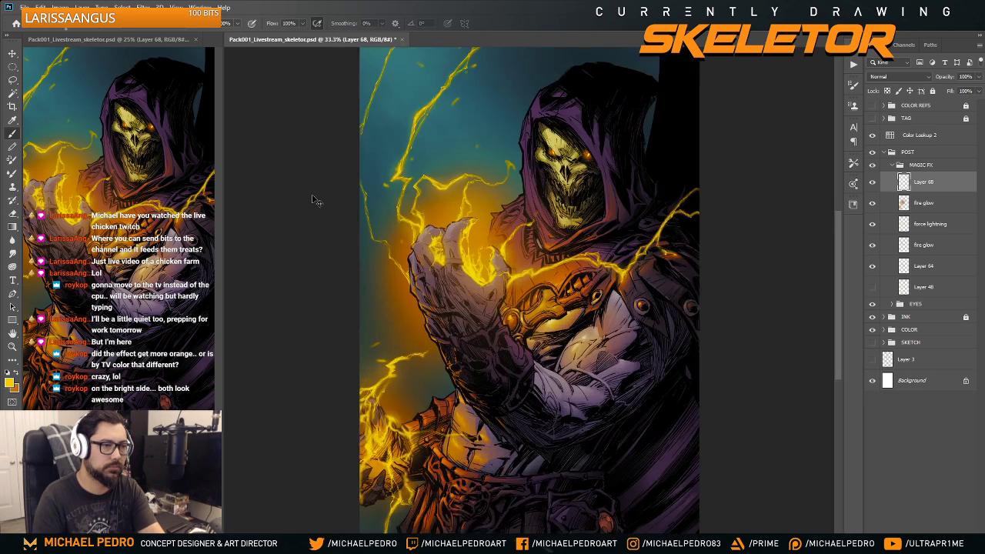
left_click_drag(398, 462, 445, 307)
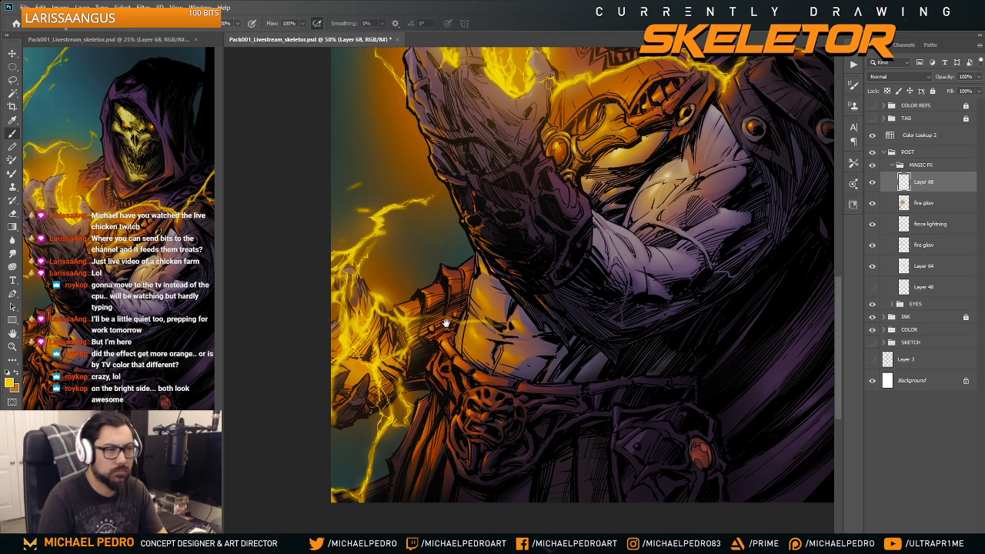
mouse_move(439, 276)
left_mouse_down()
mouse_move(445, 308)
mouse_move(448, 289)
left_mouse_up()
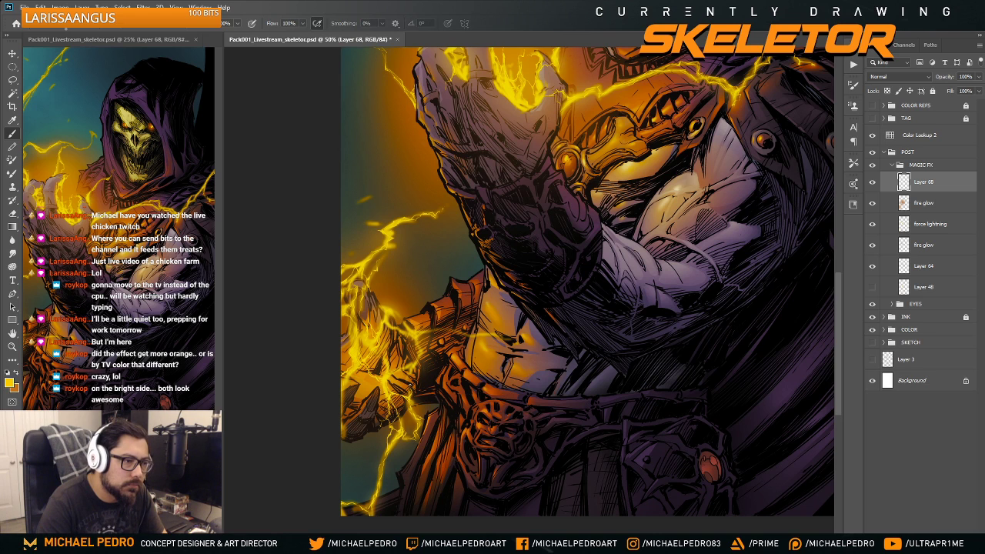
left_click_drag(485, 360, 498, 383)
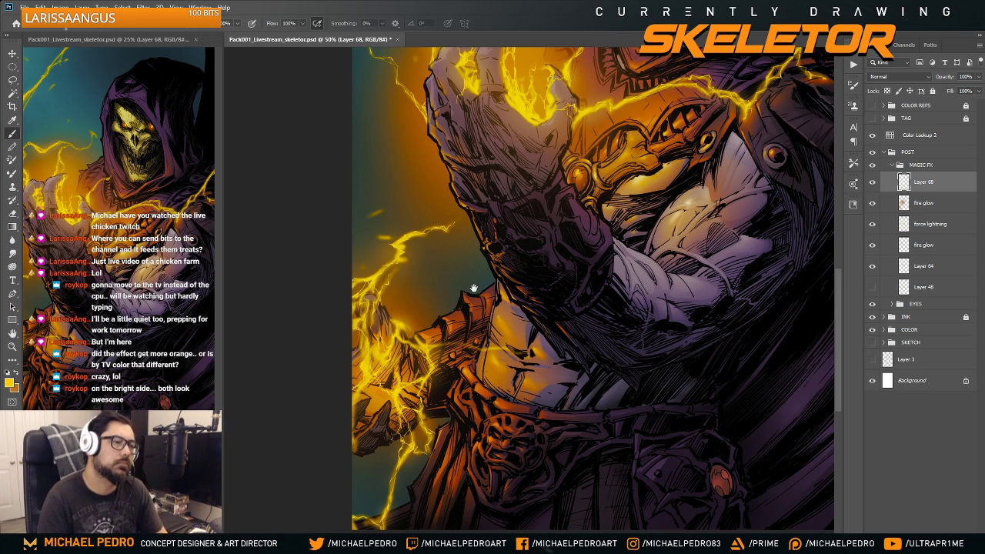
left_click_drag(473, 288, 454, 314)
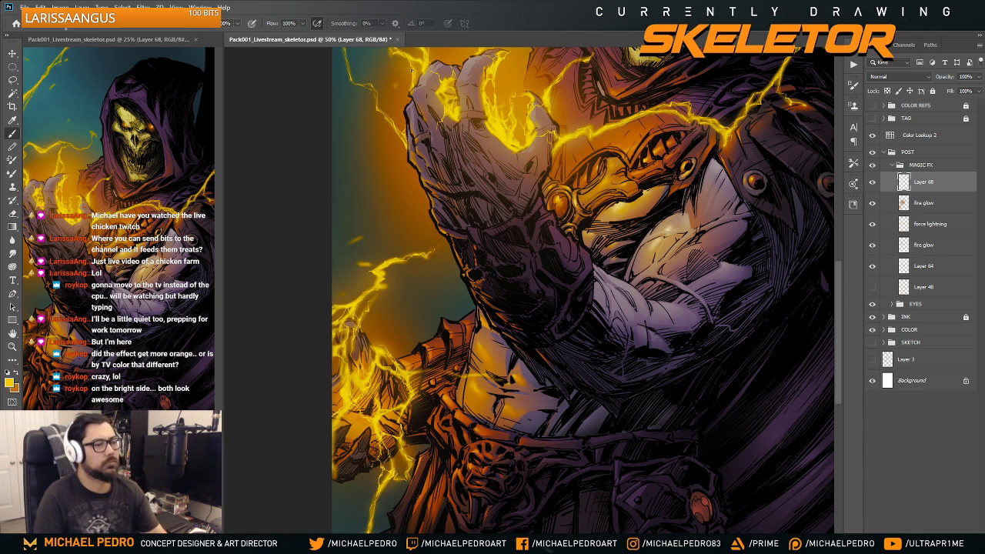
- Mirror the canvas view and examine the lowered hand's lightning, the abdomen and the overall composition in reverse
key("h")
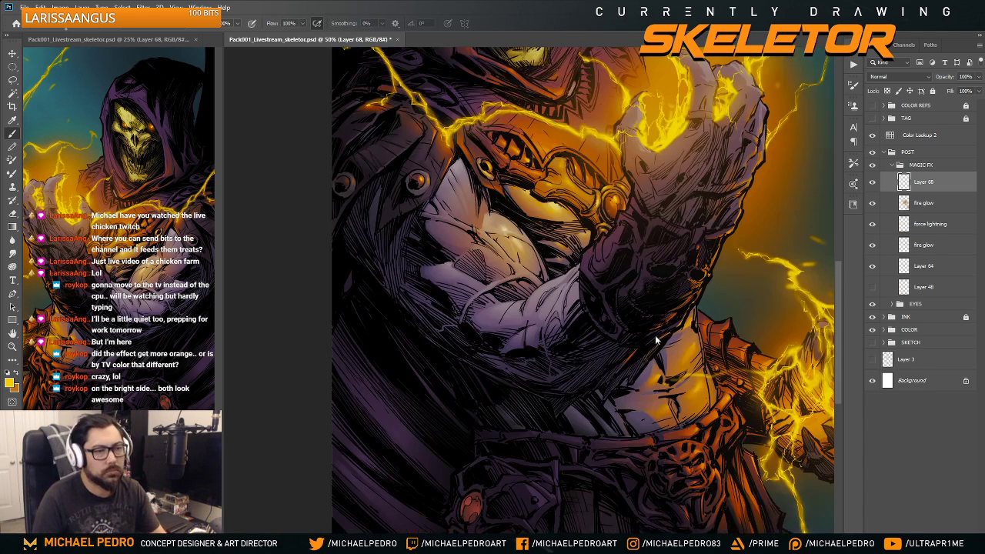
left_click_drag(678, 331, 481, 314)
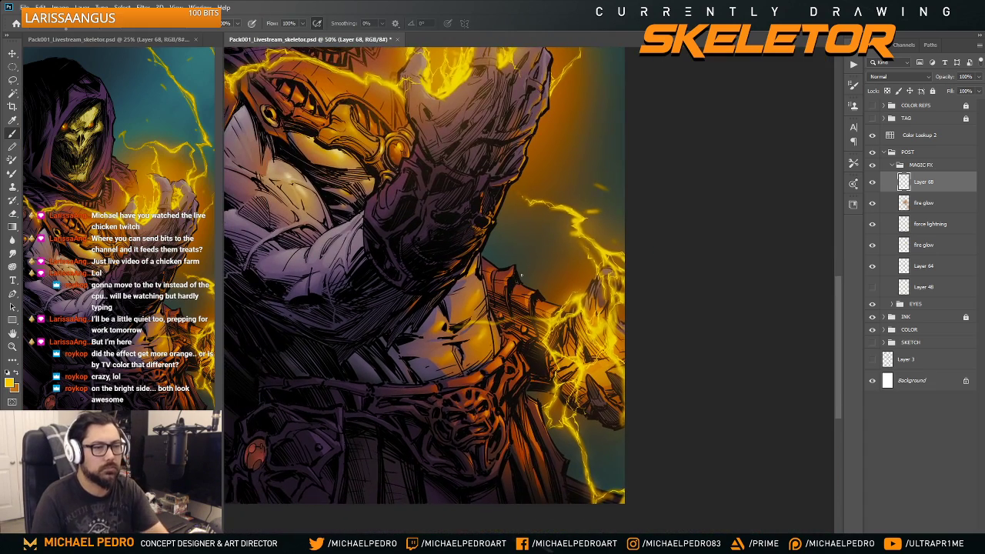
key("ctrl+minus")
key("ctrl+minus")
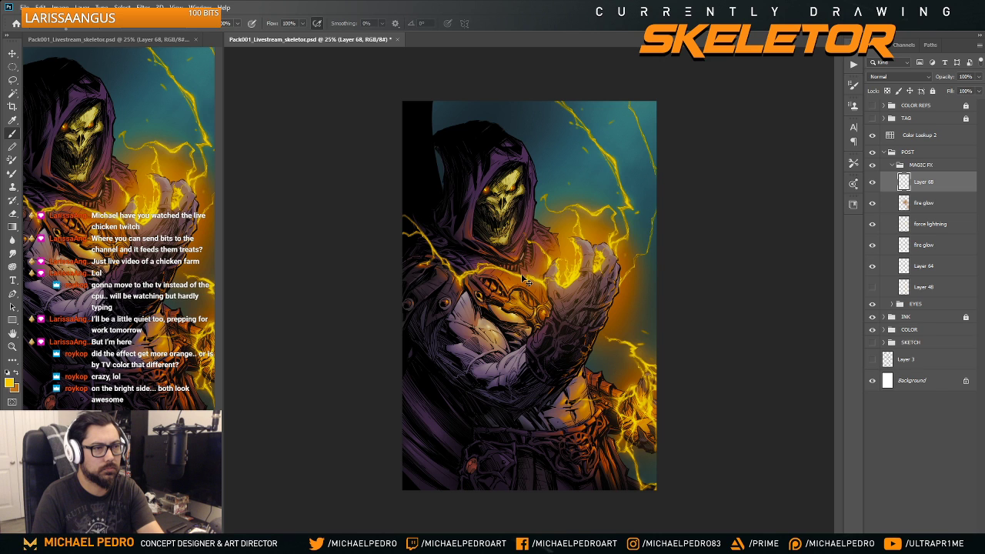
key("ctrl+plus")
key("ctrl+plus")
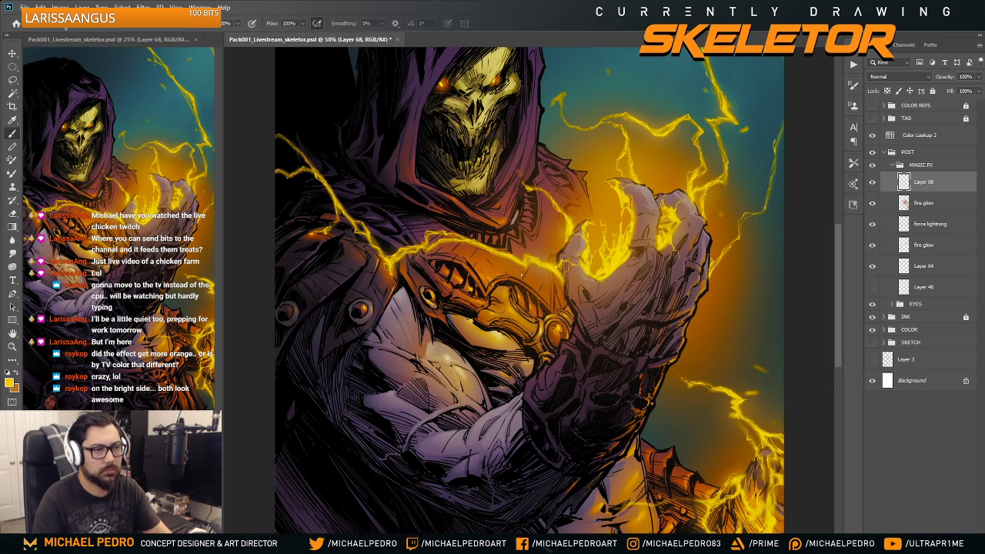
left_click_drag(573, 363, 464, 177)
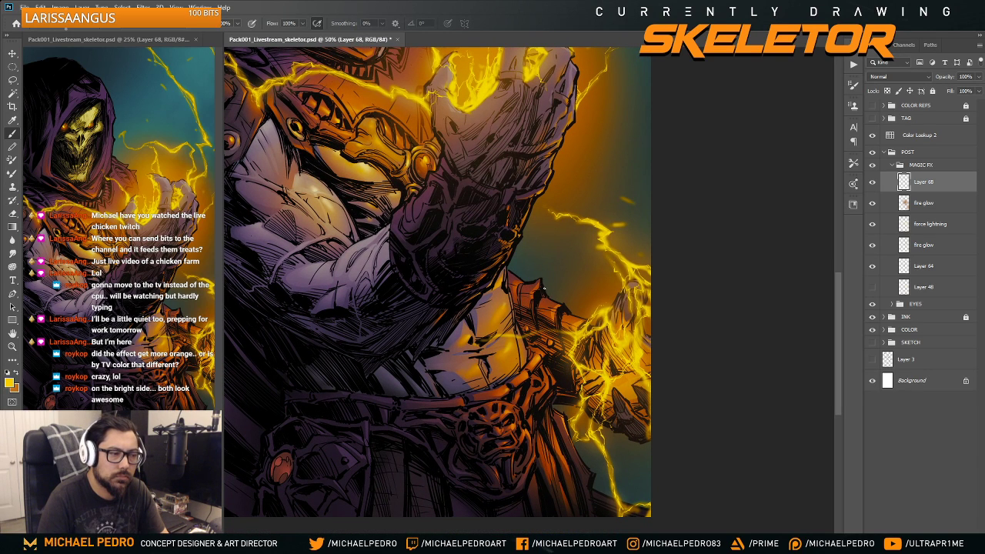
- Paint fine yellow strands on the small bolt branching from the lowered hand across the abdomen
mouse_move(550, 285)
left_mouse_down()
mouse_move(528, 275)
mouse_move(519, 312)
mouse_move(568, 299)
mouse_move(544, 273)
left_mouse_up()
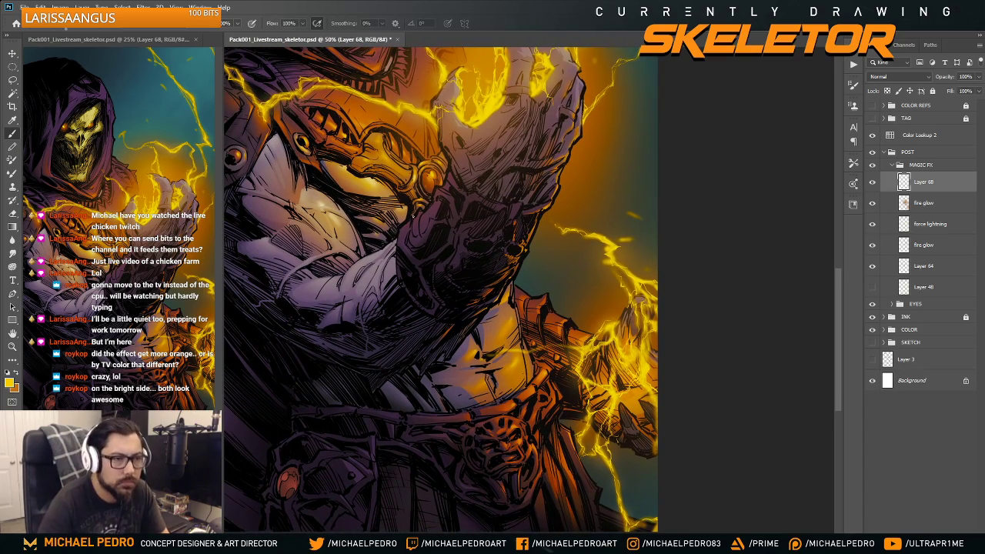
key("r")
left_click_drag(564, 187, 549, 177)
key("b")
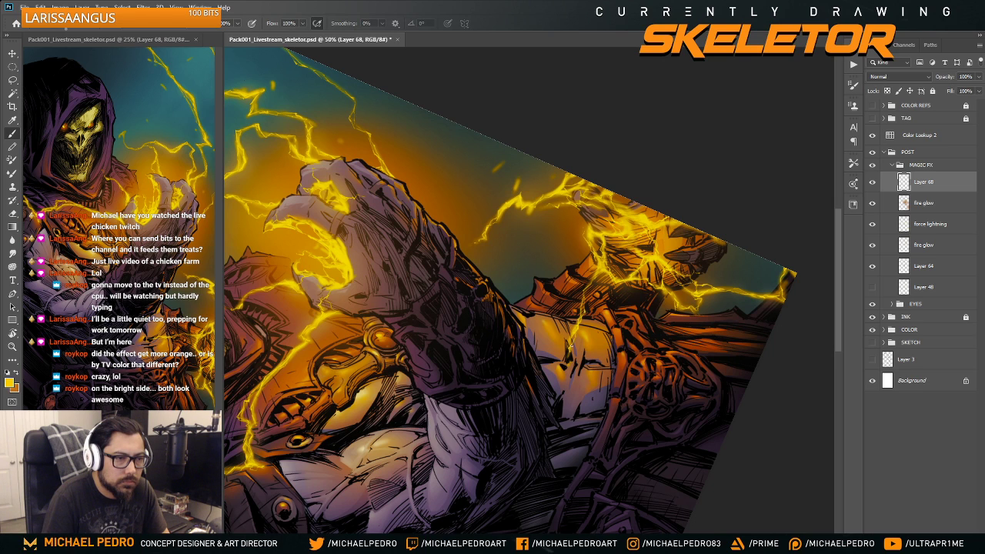
left_click_drag(567, 359, 568, 368)
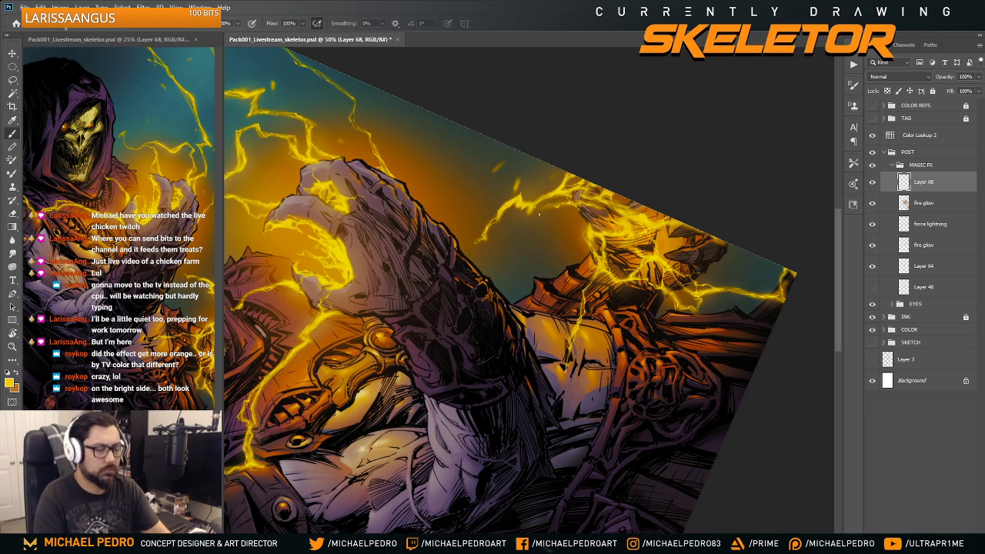
key("r")
mouse_move(585, 173)
left_mouse_down()
mouse_move(594, 245)
mouse_move(592, 222)
left_mouse_up()
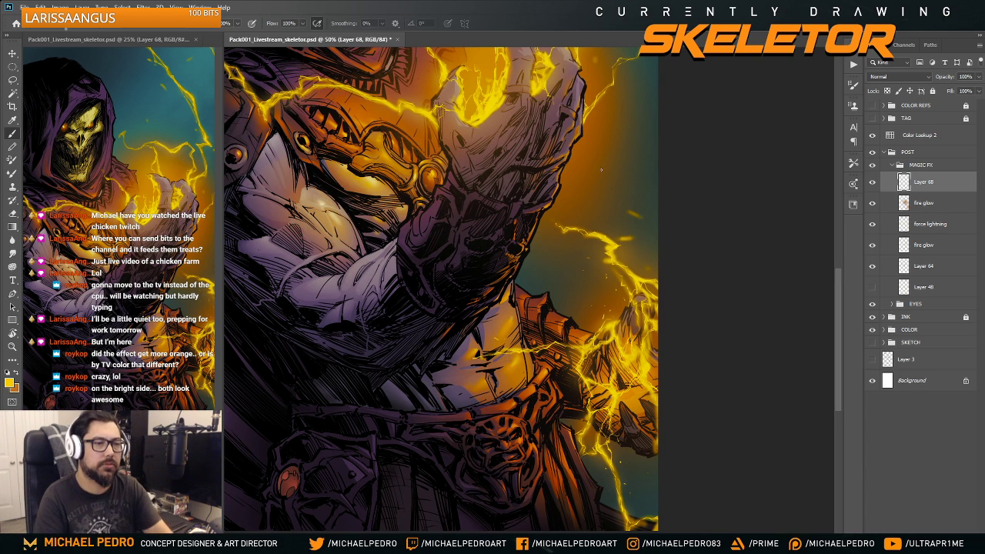
- Check the balance of the glow and lightning across the whole mirrored picture at different magnifications
key("ctrl+minus")
key("ctrl+plus")
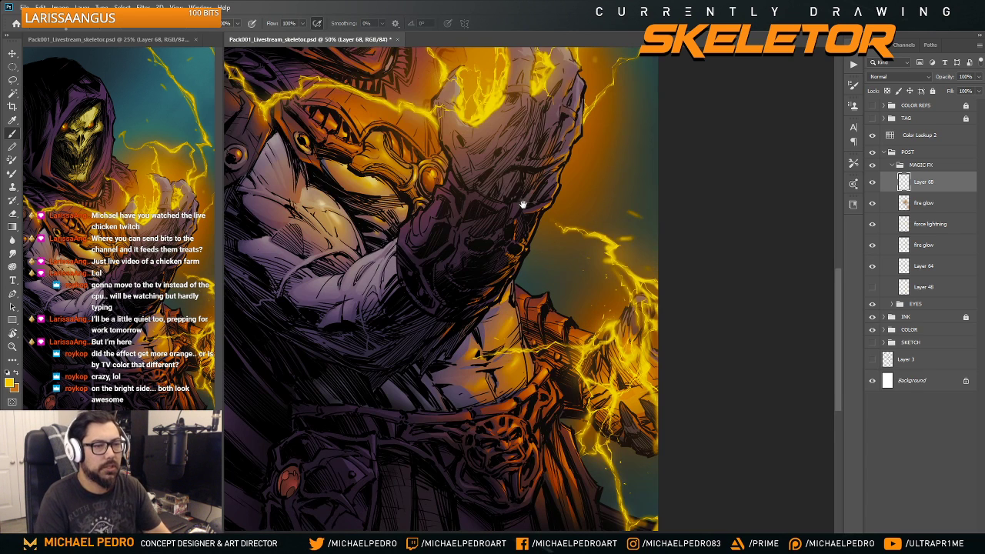
scroll(524, 204, "up", 3)
key("ctrl+minus")
key("ctrl+minus")
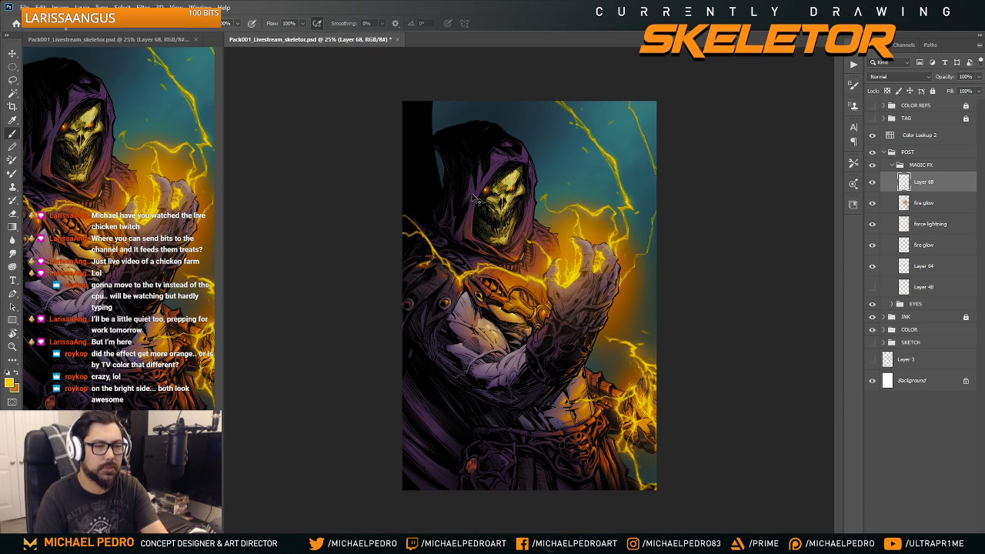
key("ctrl+plus")
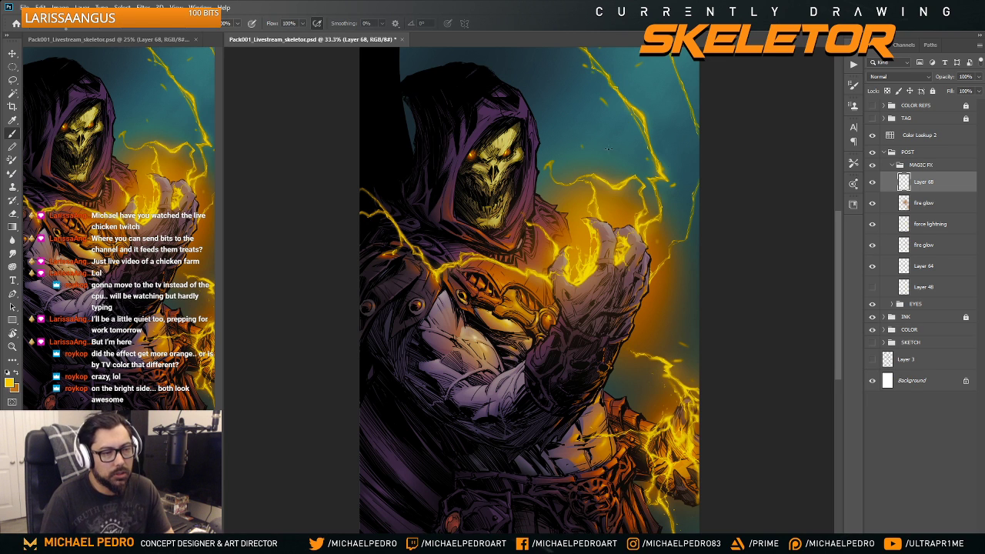
left_click_drag(628, 306, 594, 308)
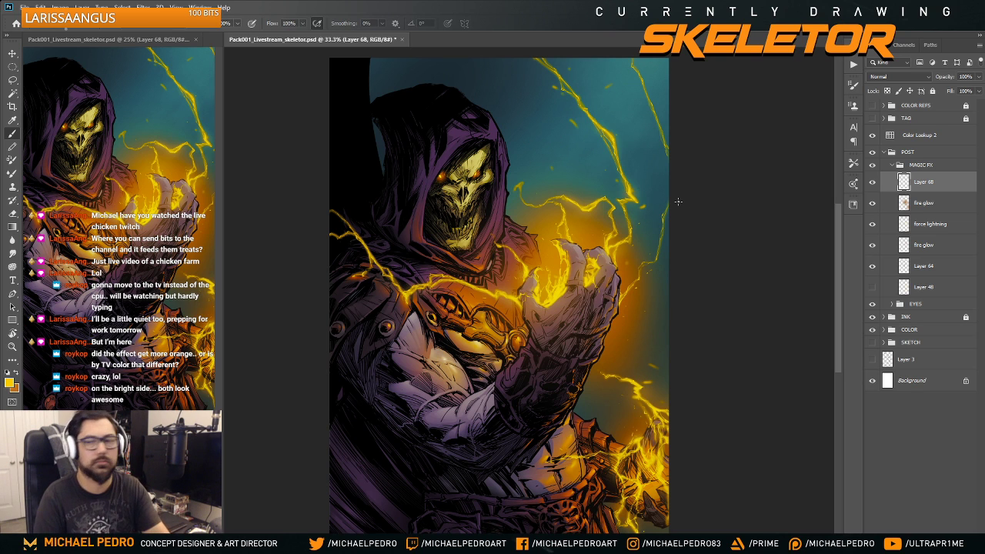
key("ctrl+minus")
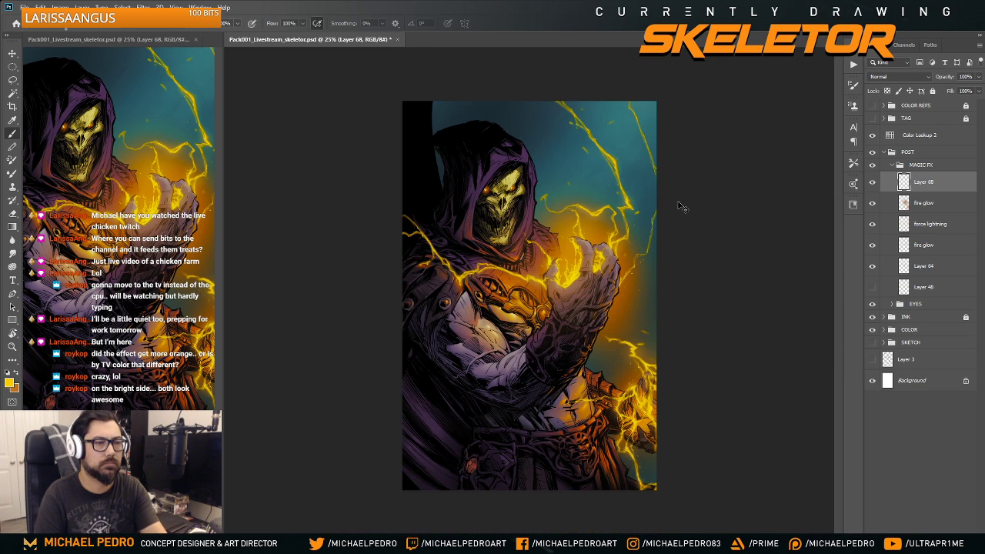
key("ctrl+plus")
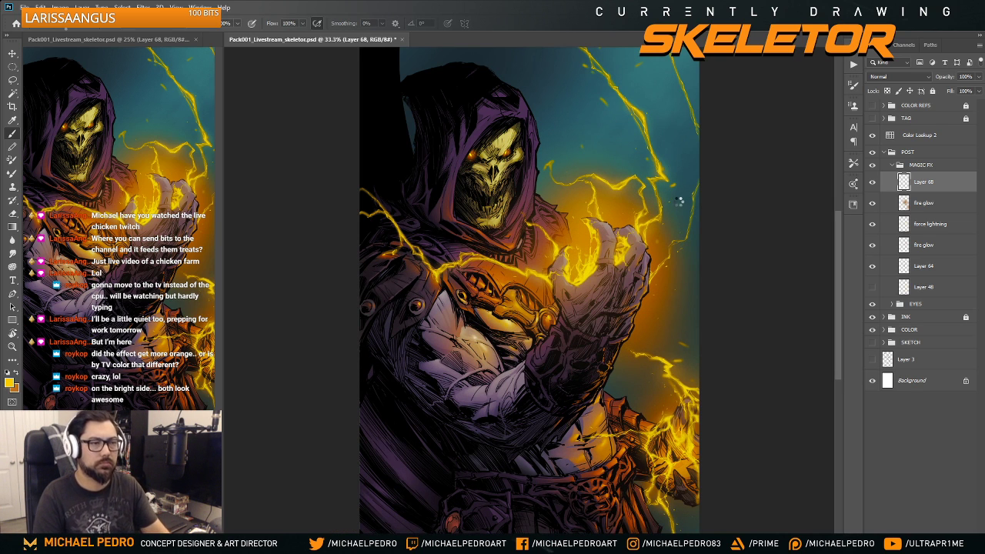
- Return the canvas view to its original orientation and compare the overall lightning effect at several magnifications
key("ctrl+shift+h")
mouse_move(619, 352)
left_mouse_down()
mouse_move(630, 312)
mouse_move(632, 362)
left_mouse_up()
key("ctrl+shift+h")
key("ctrl+shift+h")
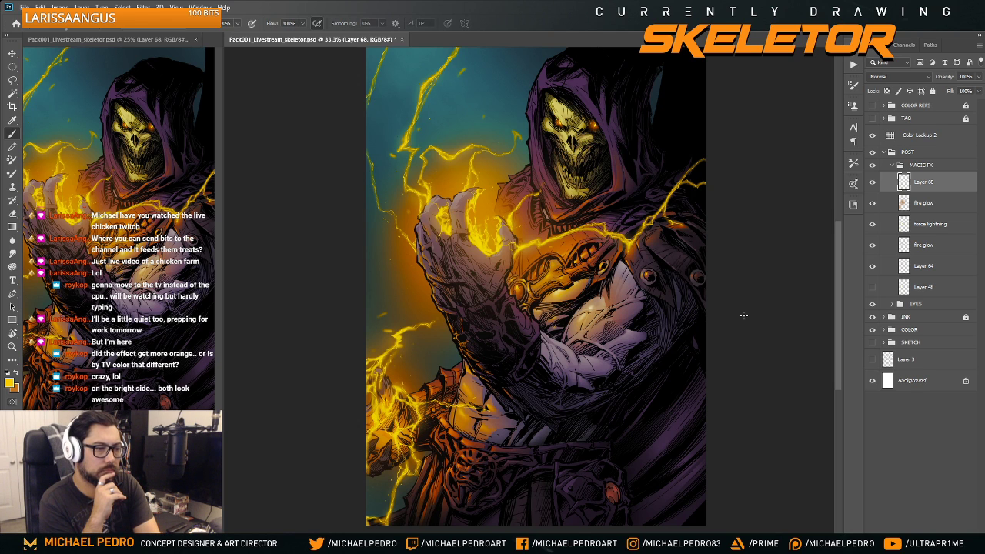
key("ctrl+minus")
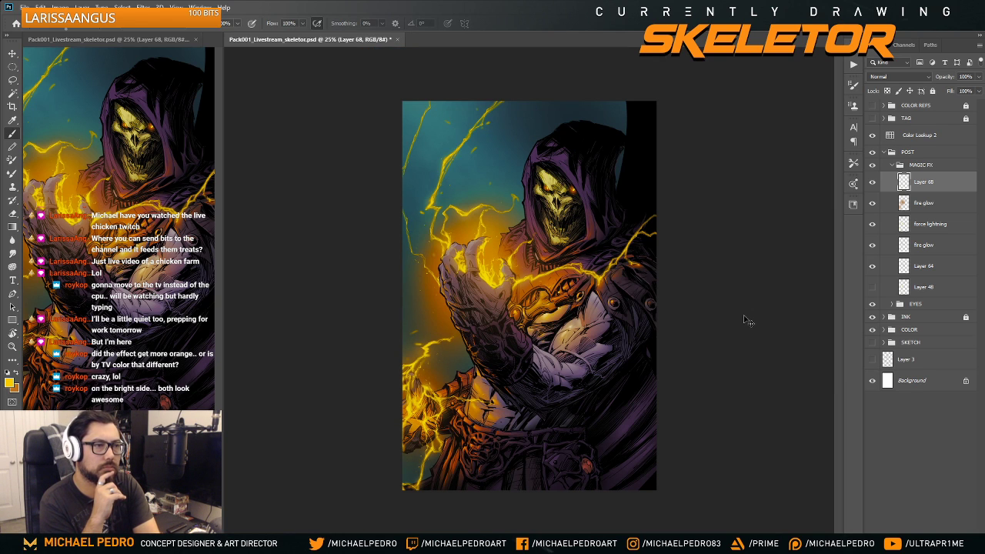
key("ctrl+y")
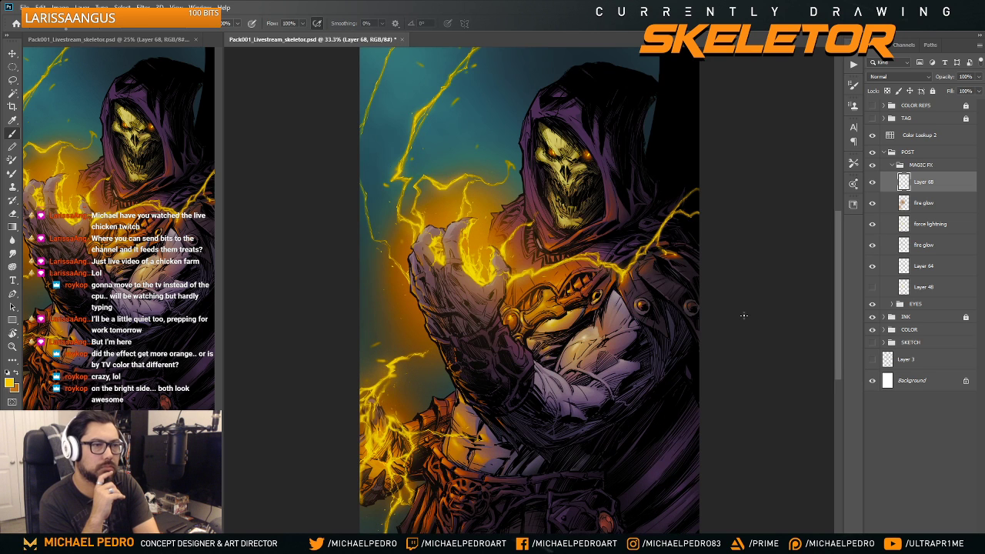
key("ctrl+y")
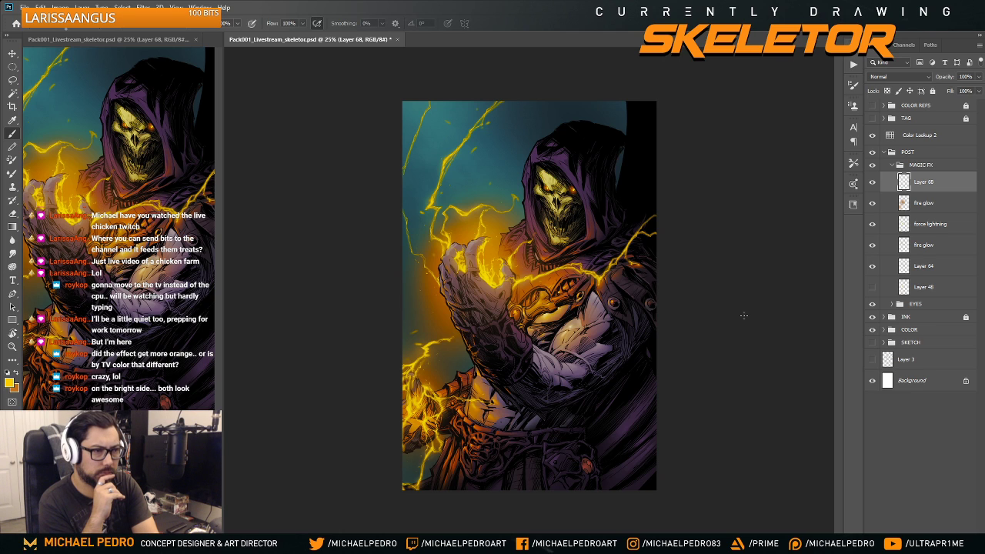
key("ctrl+minus")
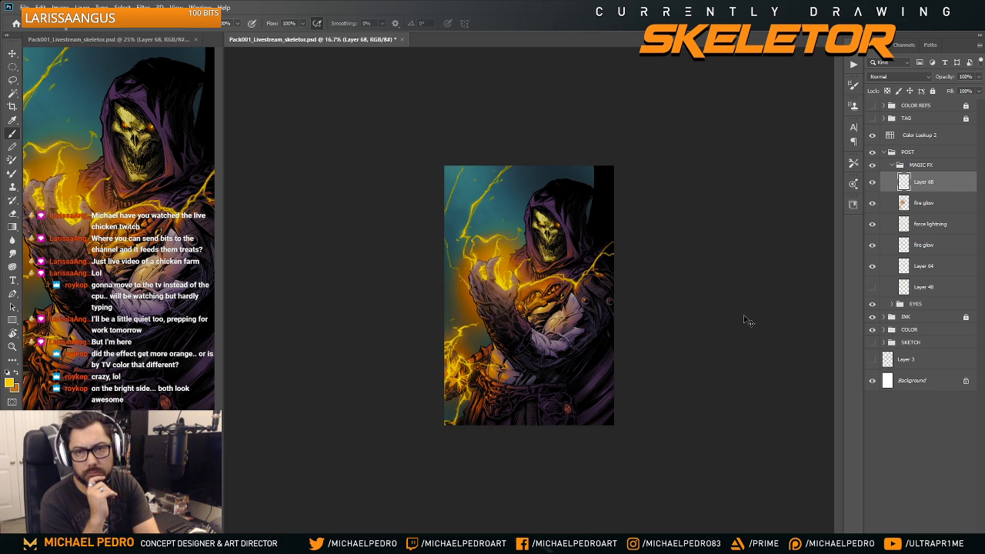
key("ctrl+plus")
key("ctrl+plus")
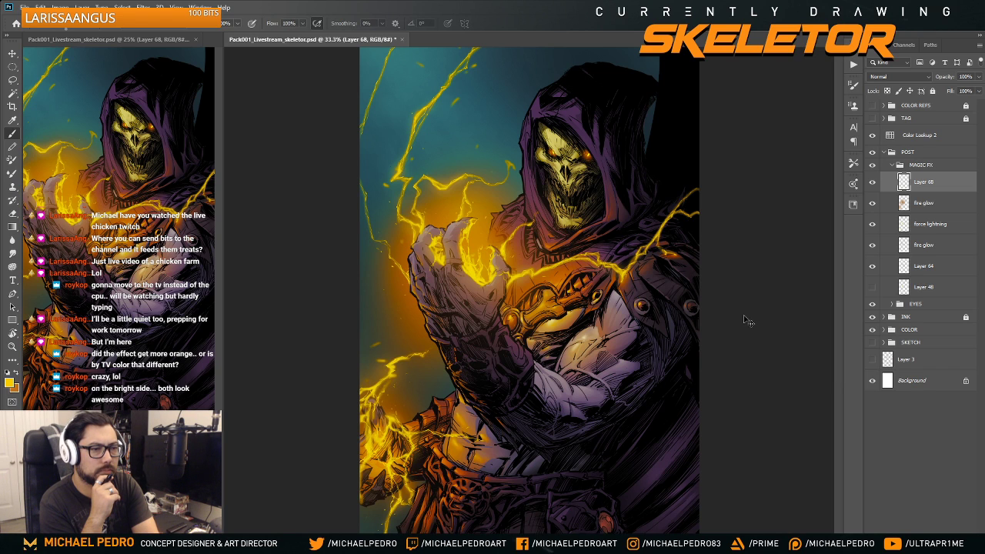
- Review the full Skeletor picture once more and save the document
key("ctrl+minus")
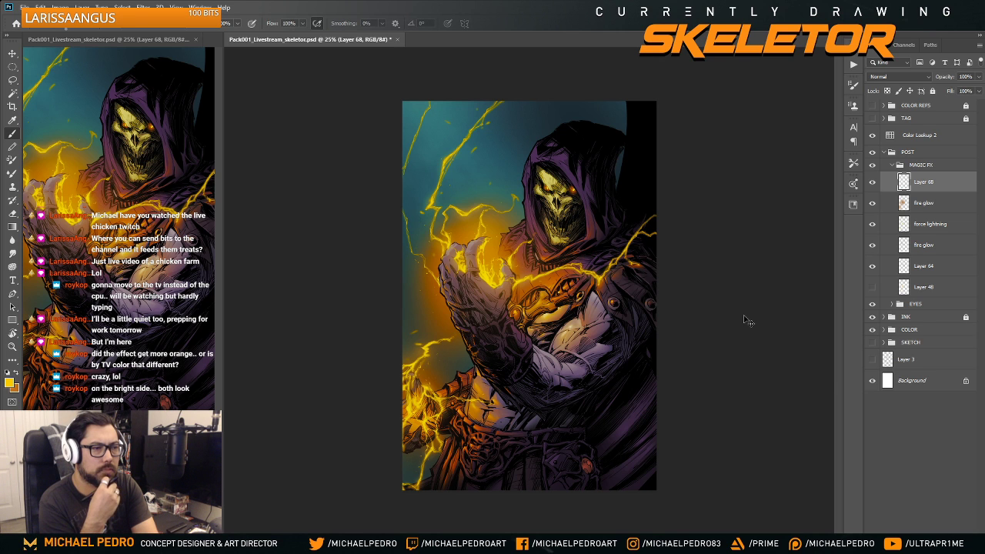
key("ctrl+plus")
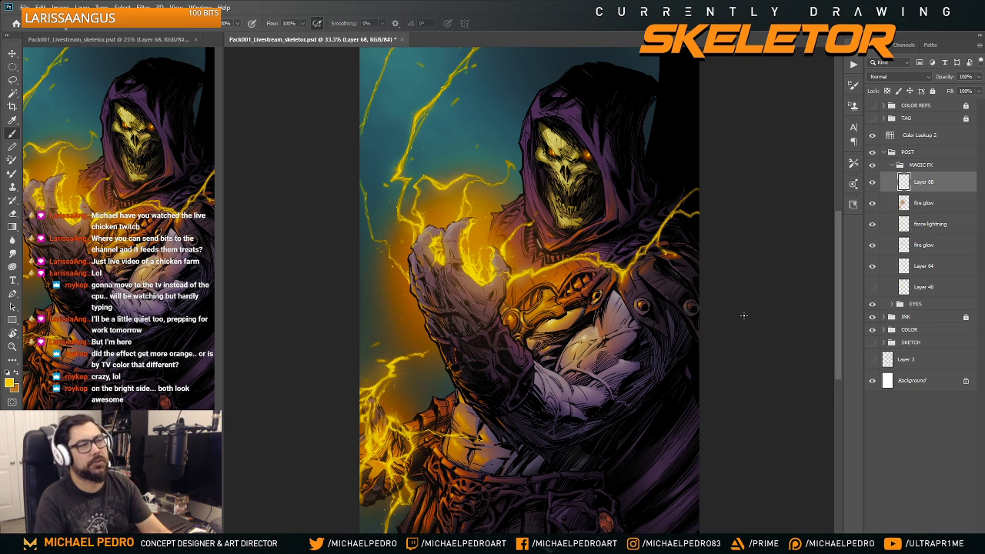
left_click_drag(634, 261, 630, 237)
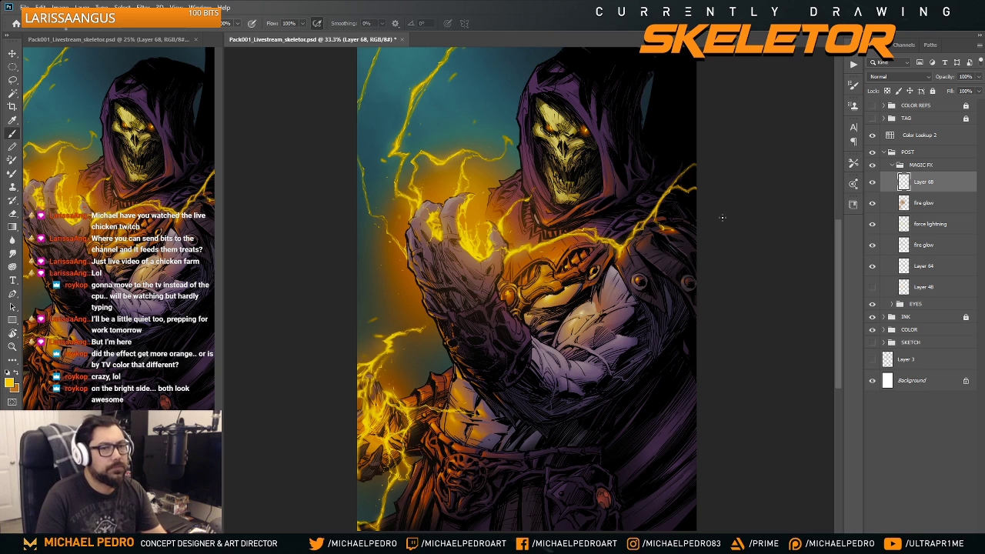
scroll(728, 220, "up", 2)
scroll(730, 227, "down", 2)
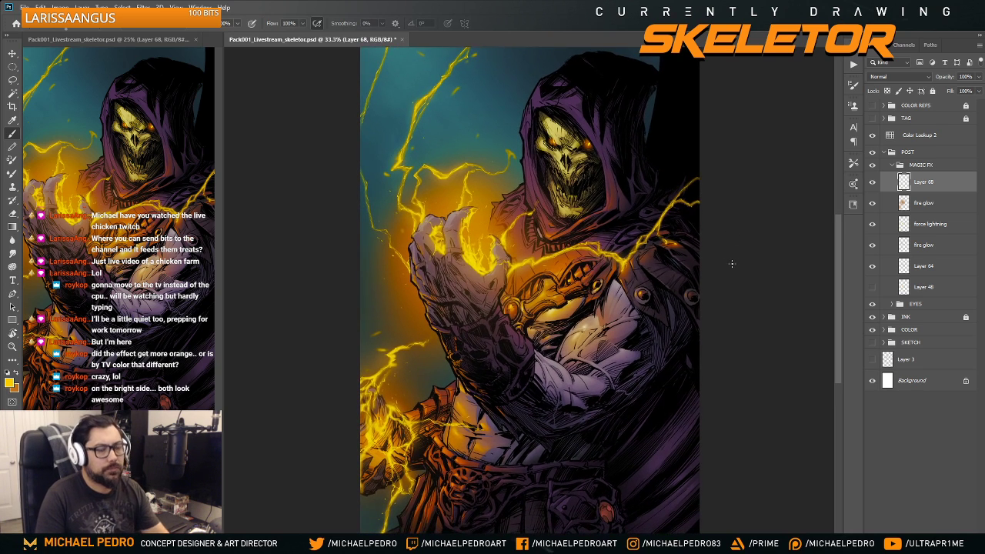
scroll(738, 262, "down", 1)
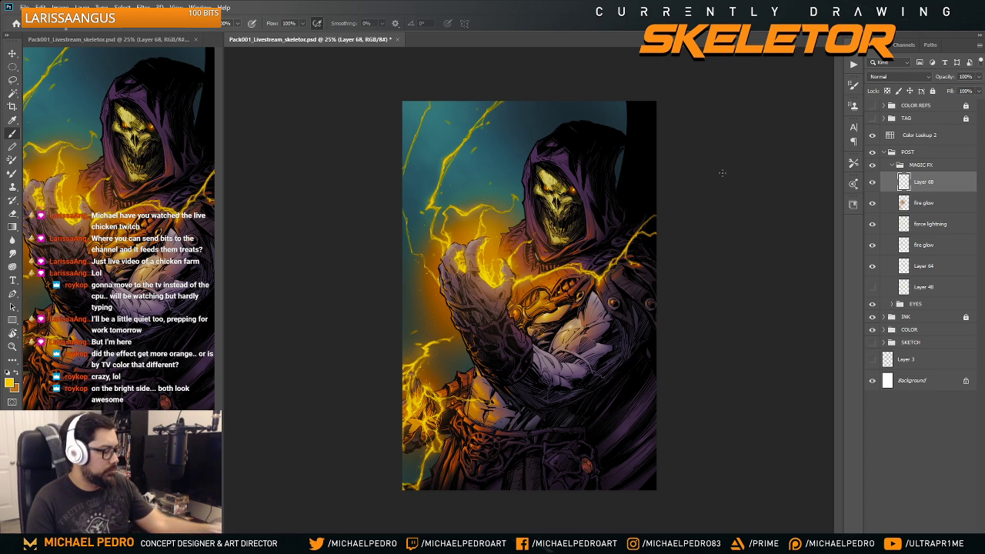
key("ctrl+s")
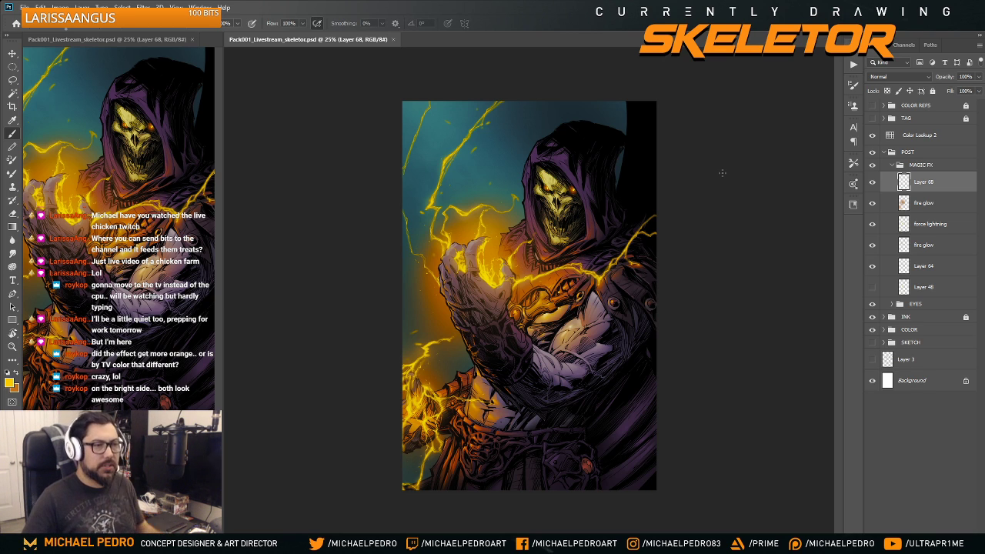
- Collapse the POST group and hide POST, Color Lookup 2 and INK to isolate the painted colors
left_click(884, 152)
left_click(872, 153)
left_click(873, 165)
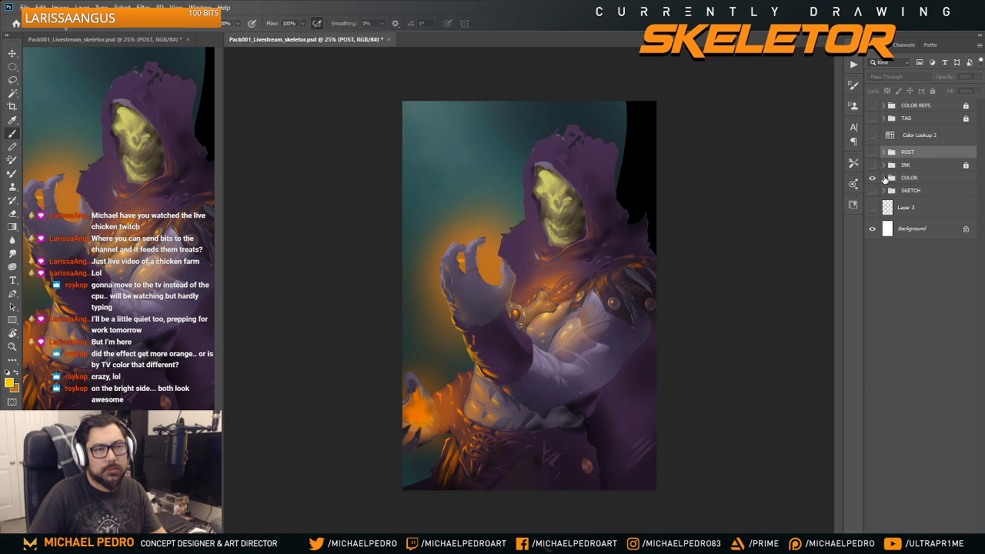
- Expand the COLOR group and hide the SKELLY group and Layer 60 so only the background colors show
left_click(883, 178)
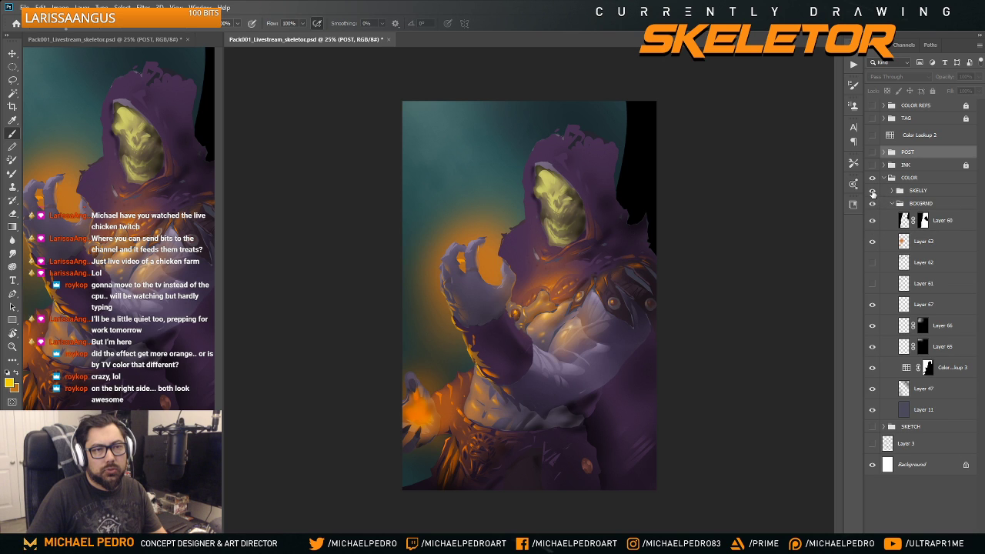
left_click(873, 190)
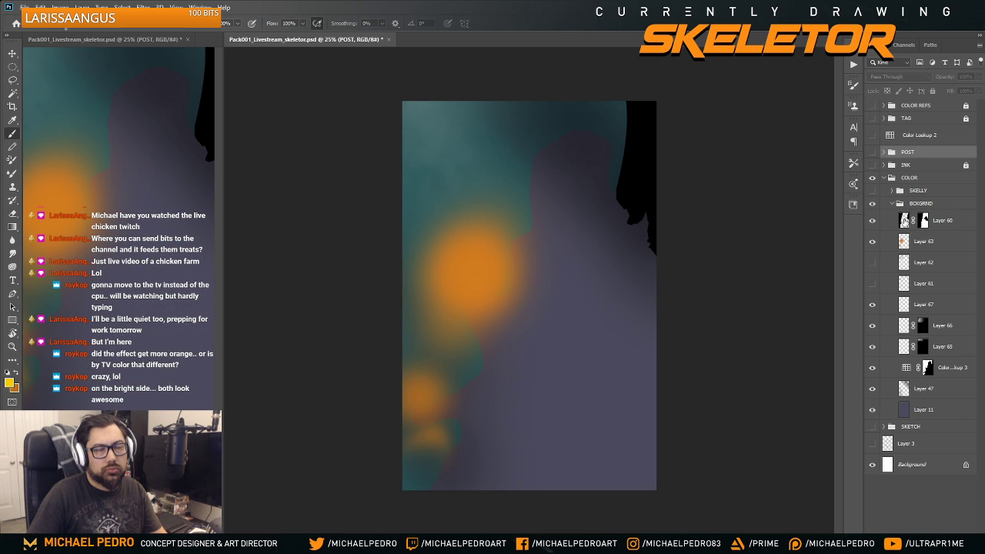
left_click(872, 220)
left_click(904, 243)
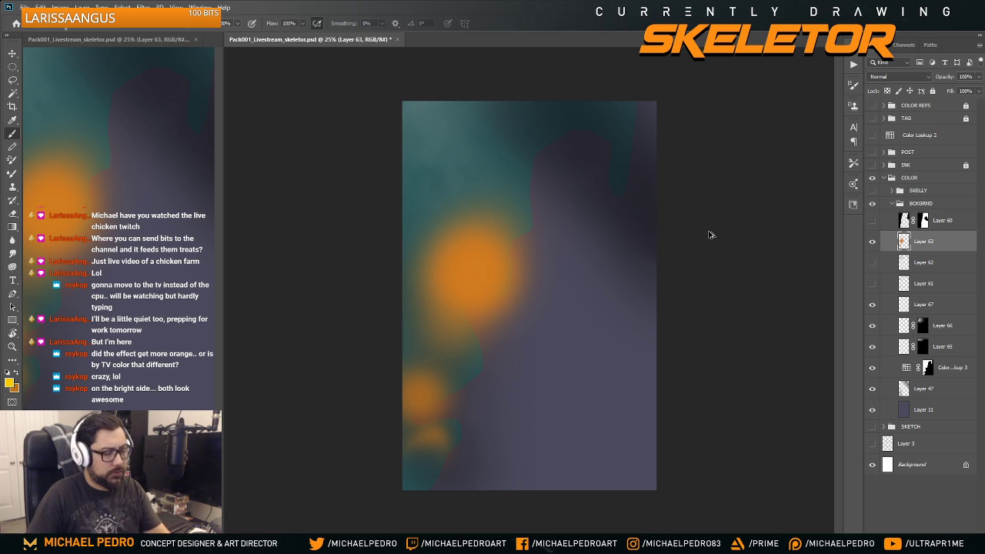
key("ctrl+shift+alt+n")
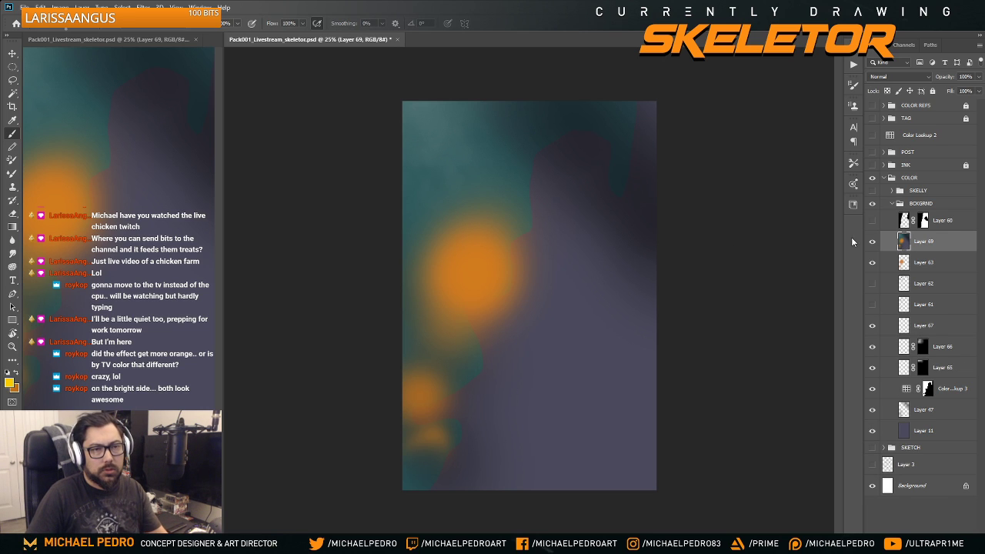
key("Delete")
- With Layer 63 hidden, stamp the visible background colors onto Layer 67, and show Layer 63 and Layer 60 again
left_click(873, 241)
left_click(904, 308)
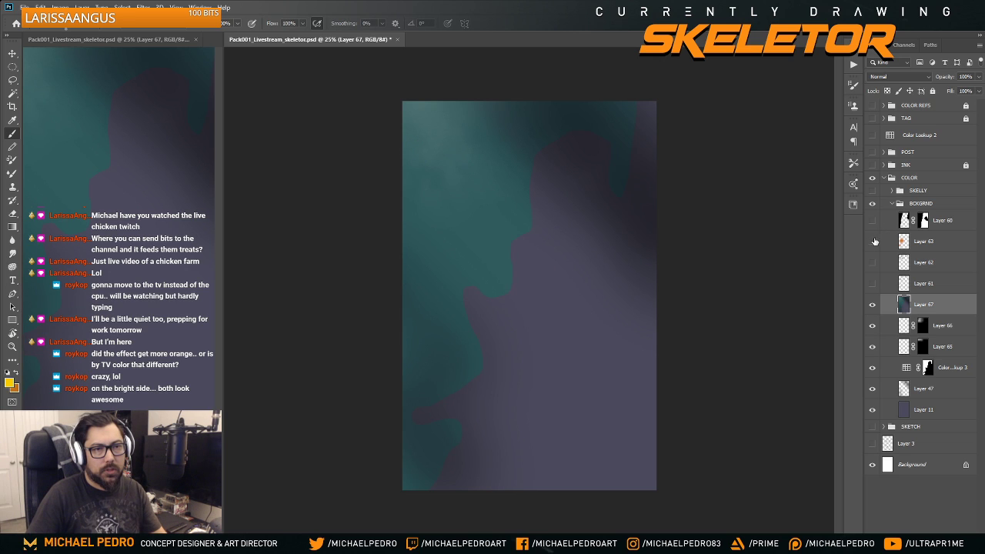
left_click_drag(873, 242, 872, 221)
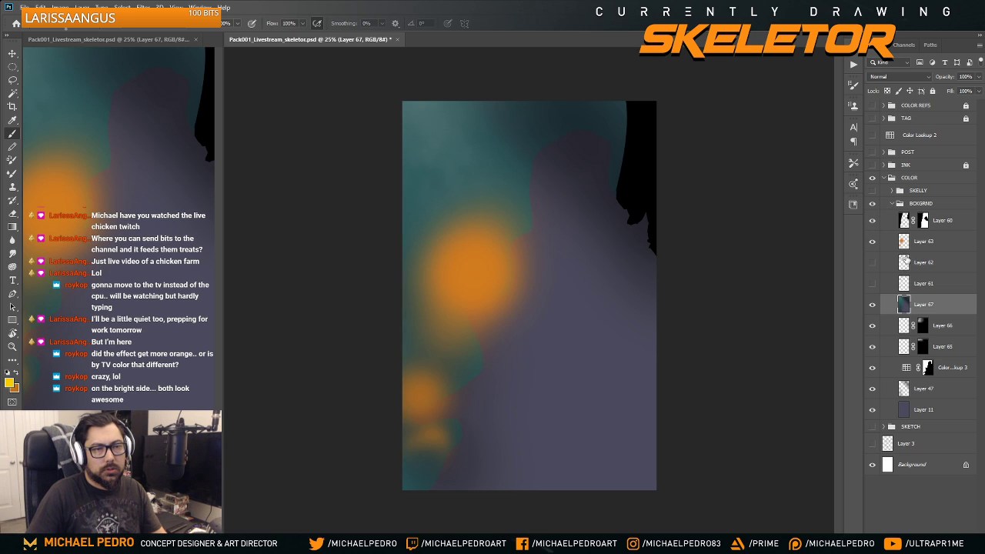
- Delete the hidden Layer 62 and Layer 61 from the BCKGRND group
left_click(906, 263)
left_click(914, 282, "shift")
key("Delete")
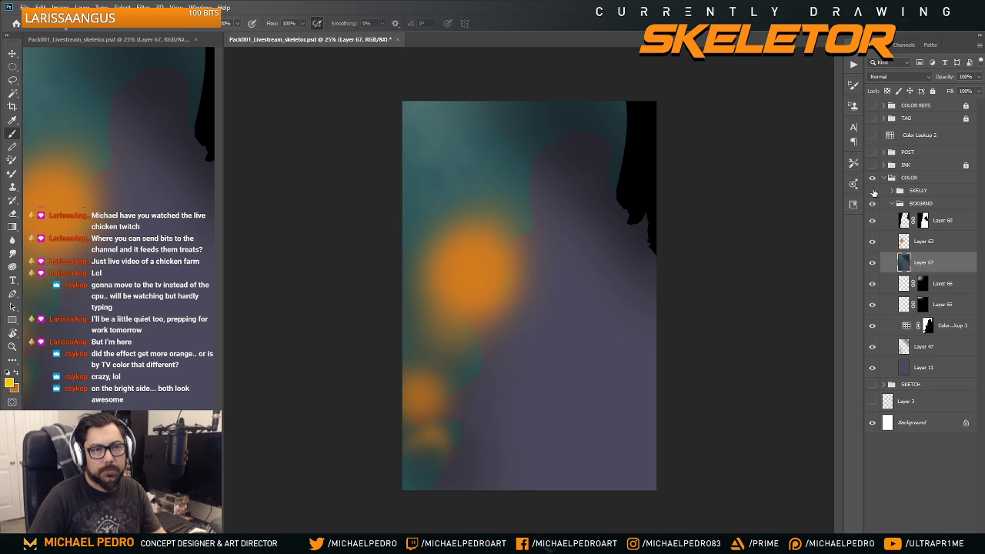
- Show SKELLY, INK, POST and Color Lookup 2 again and compare the picture with and without Layer 67
left_click(873, 190)
left_click(873, 165)
left_click(873, 152)
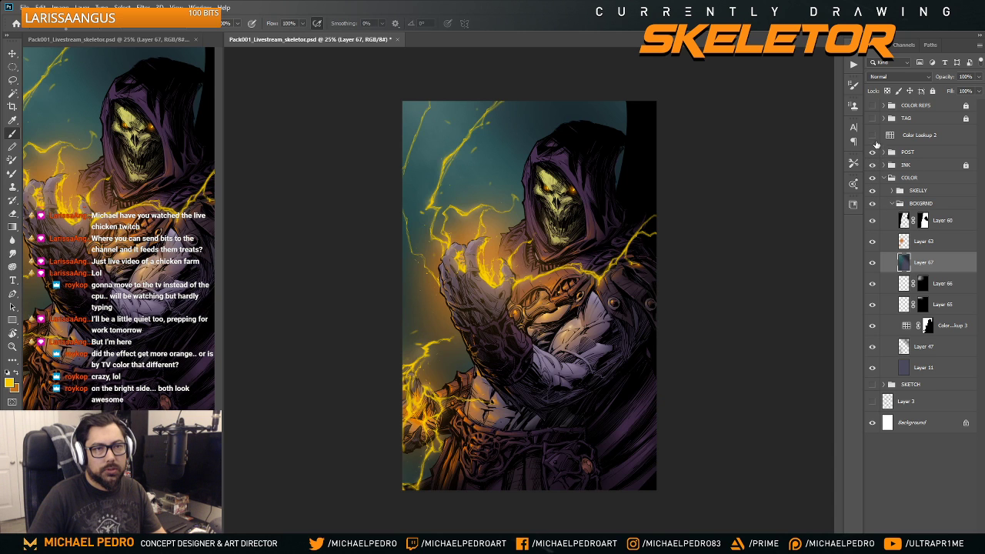
left_click(873, 135)
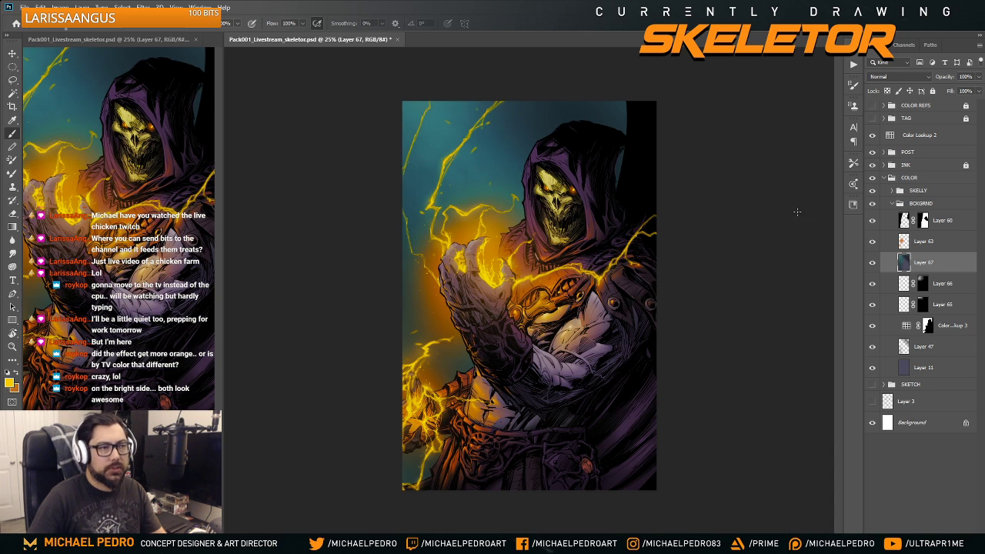
left_click(872, 263)
left_click(872, 264)
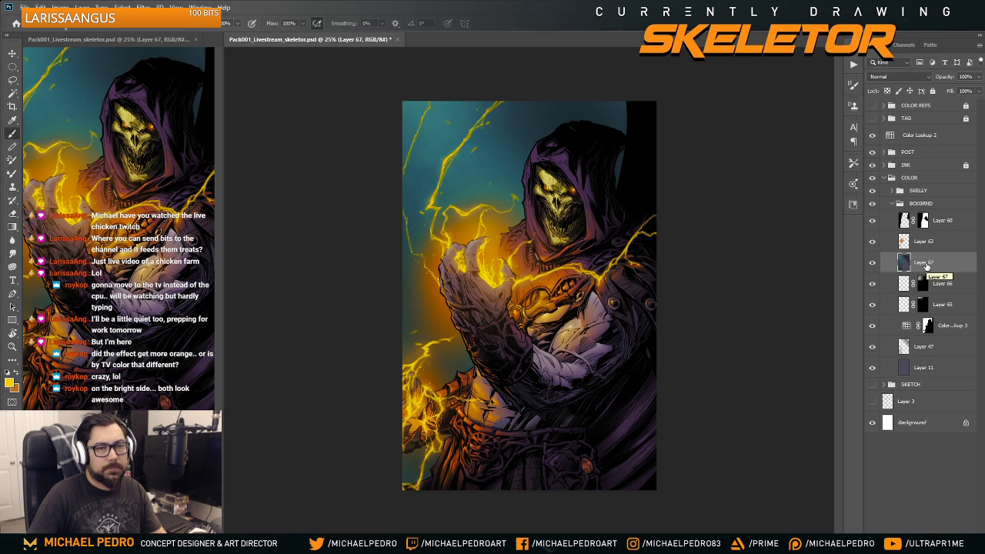
- Duplicate Layer 67 and hide the original beneath the copy
key("space")
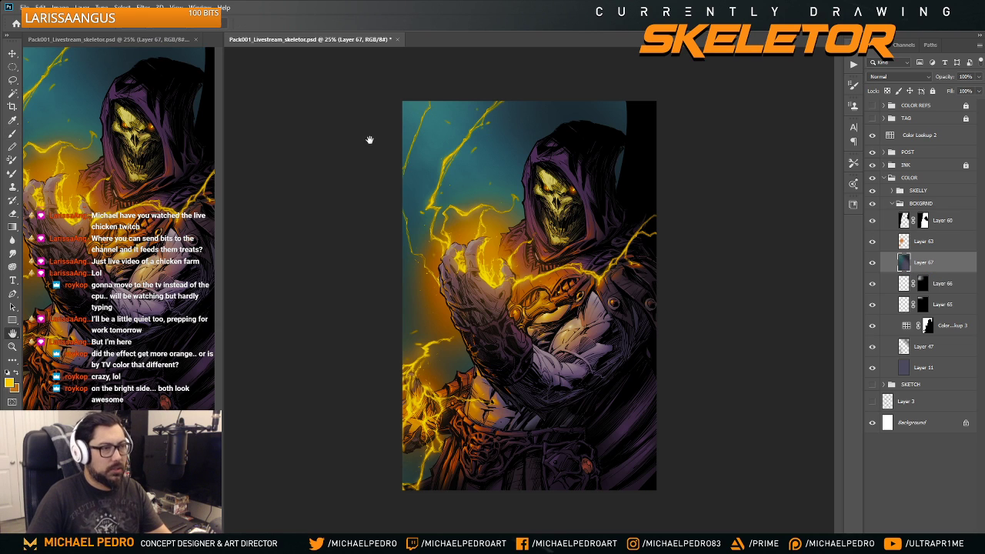
key("ctrl+j")
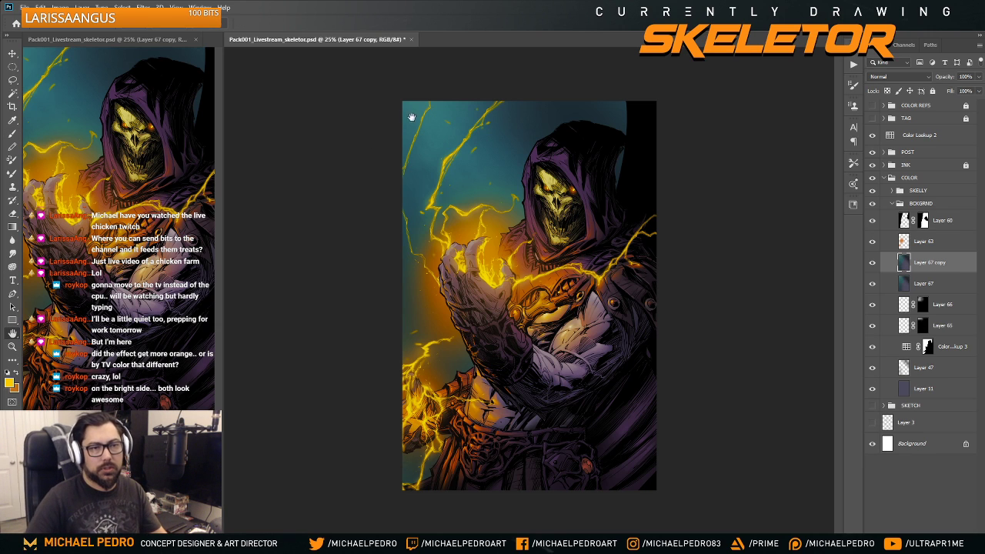
left_click(872, 283)
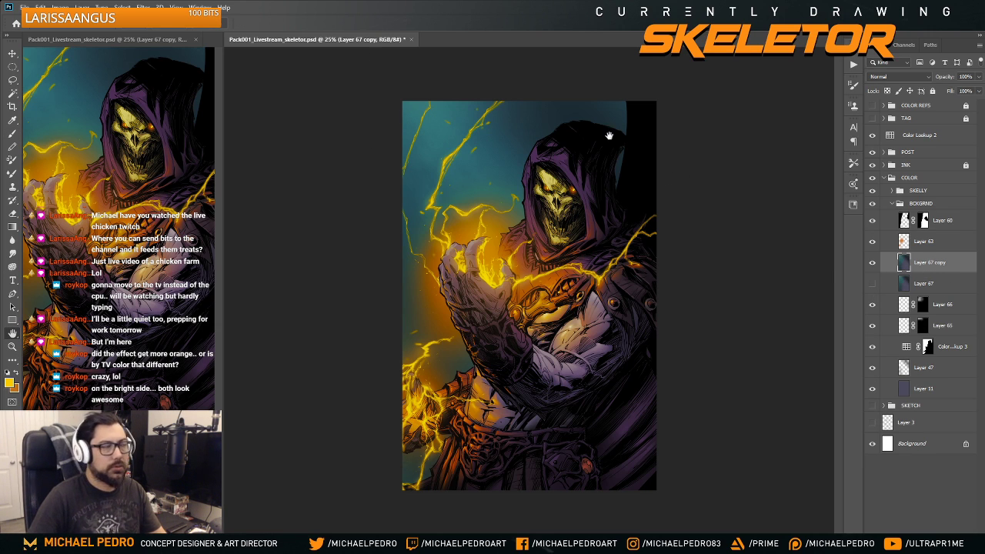
- Open the Filter Gallery on the Layer 67 copy and frame more of the background in the preview
left_click(143, 7)
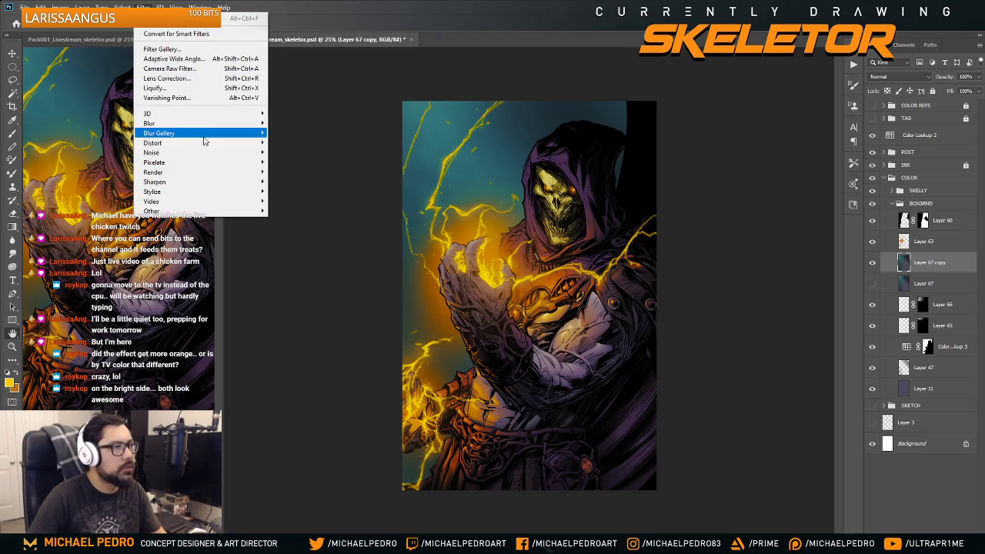
left_click(162, 48)
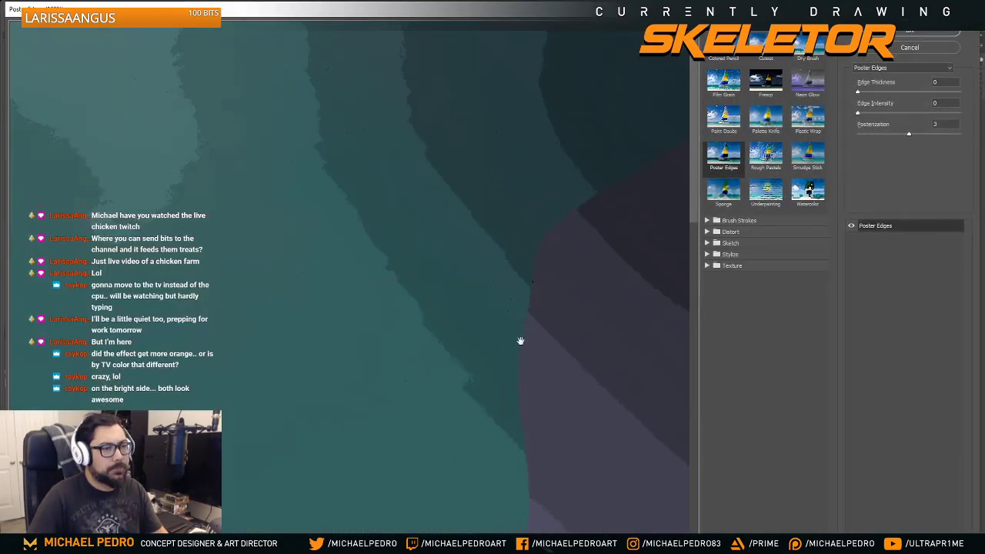
left_click_drag(520, 341, 399, 267)
left_click(401, 273, "ctrl+alt")
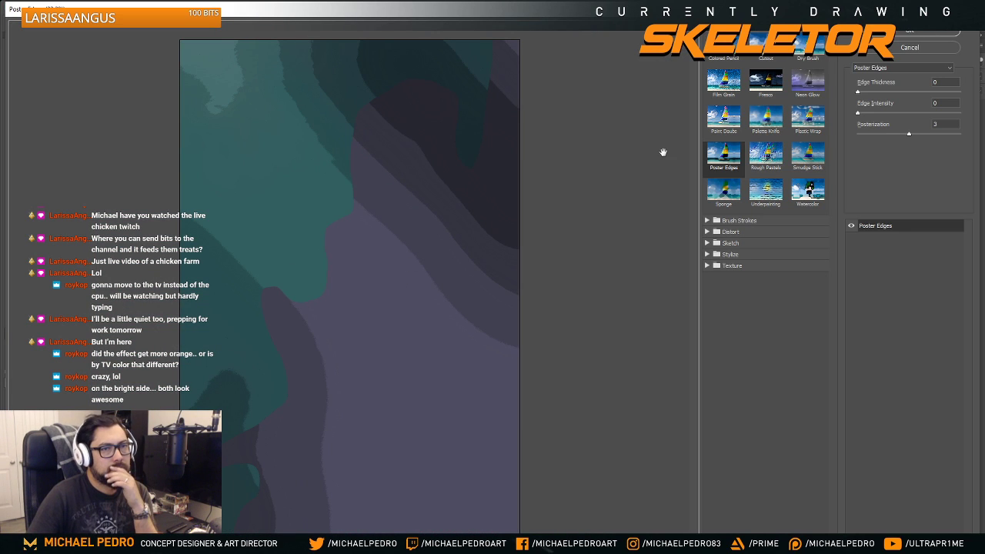
- Preview Artistic filters such as Dry Brush, Paint Daubs, Smudge Stick, Watercolor and Cutout on the background and compare them with Poster Edges
left_click(809, 66)
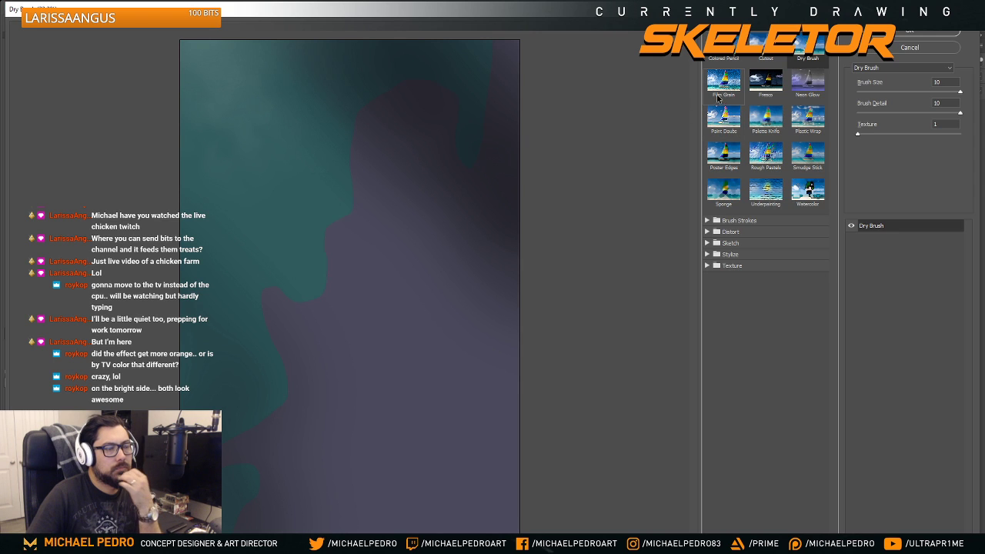
left_click(725, 121)
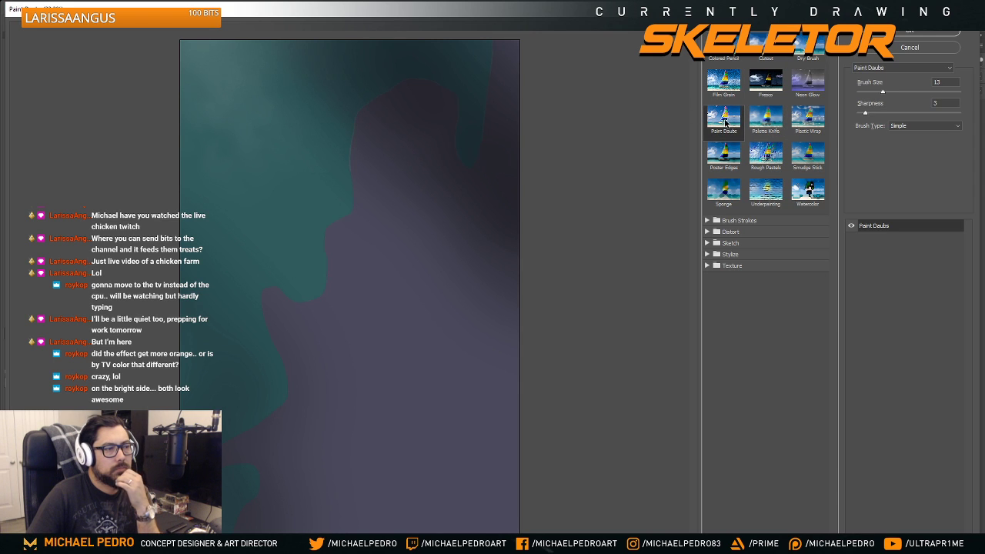
left_click(726, 156)
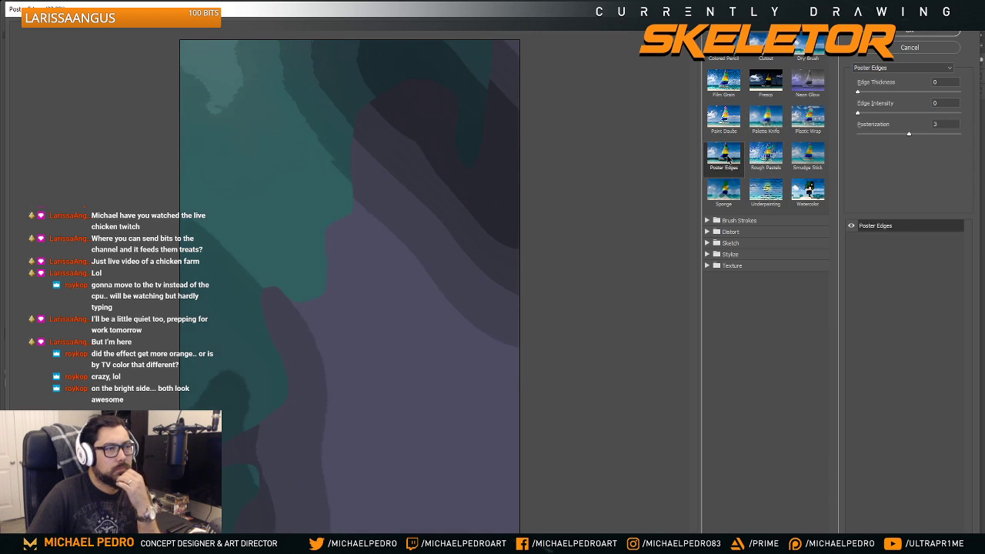
left_click(766, 157)
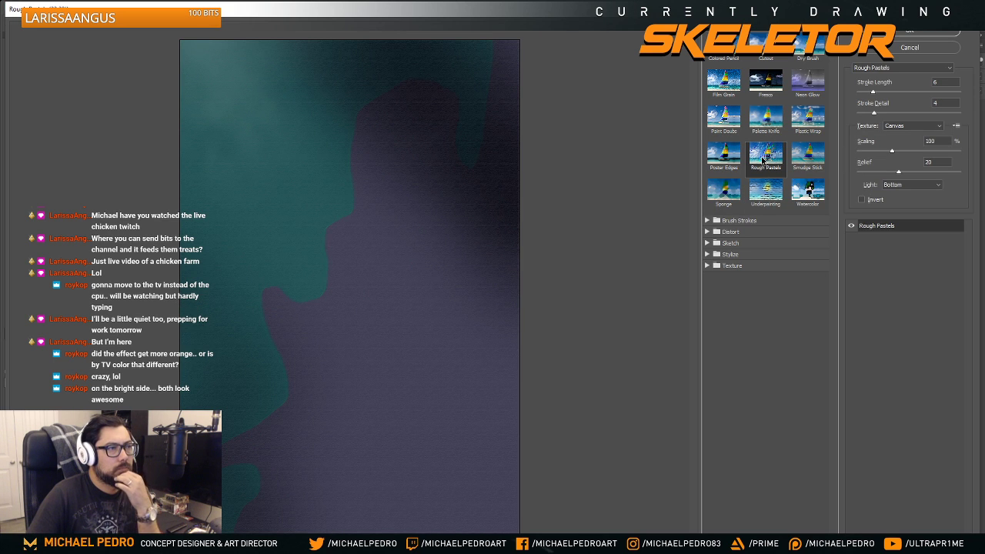
left_click(800, 156)
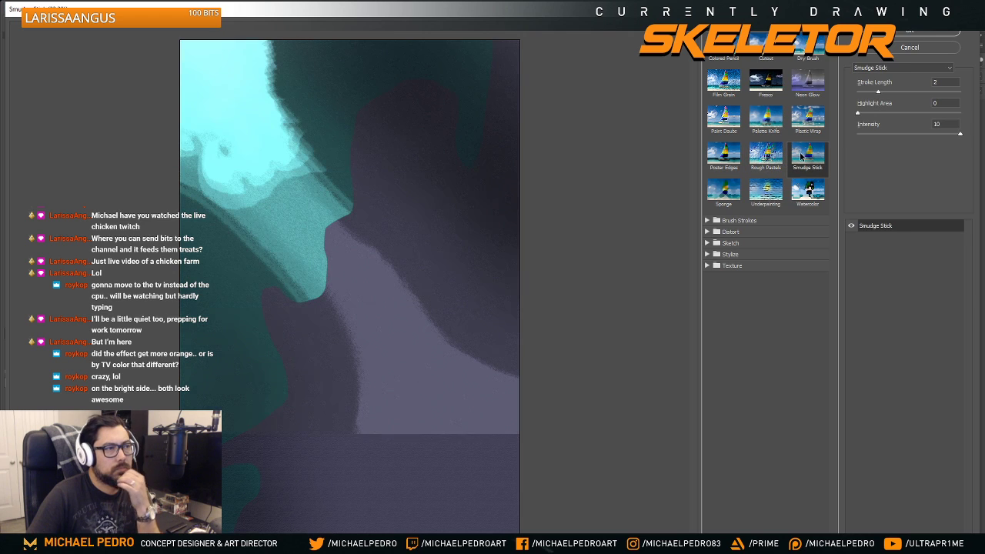
left_click(769, 198)
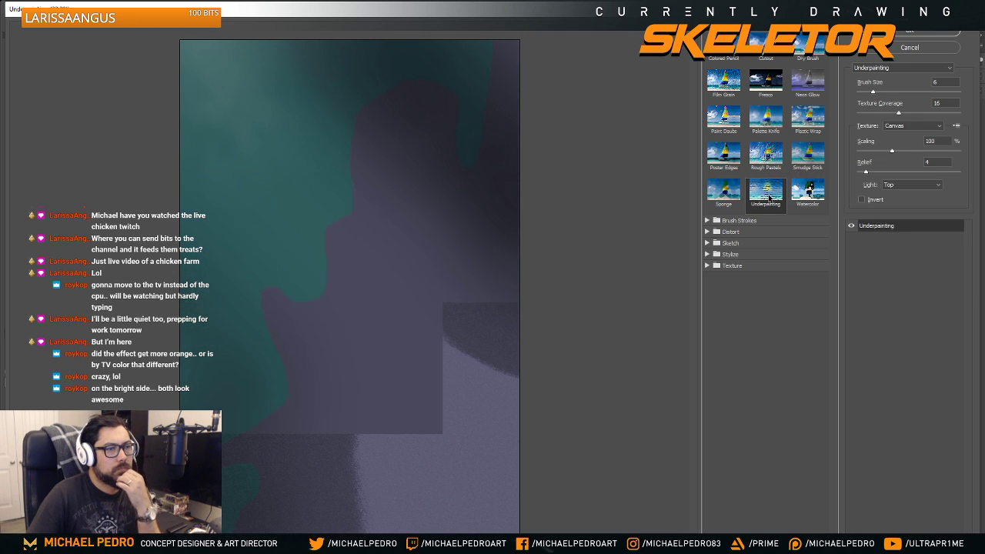
left_click(723, 191)
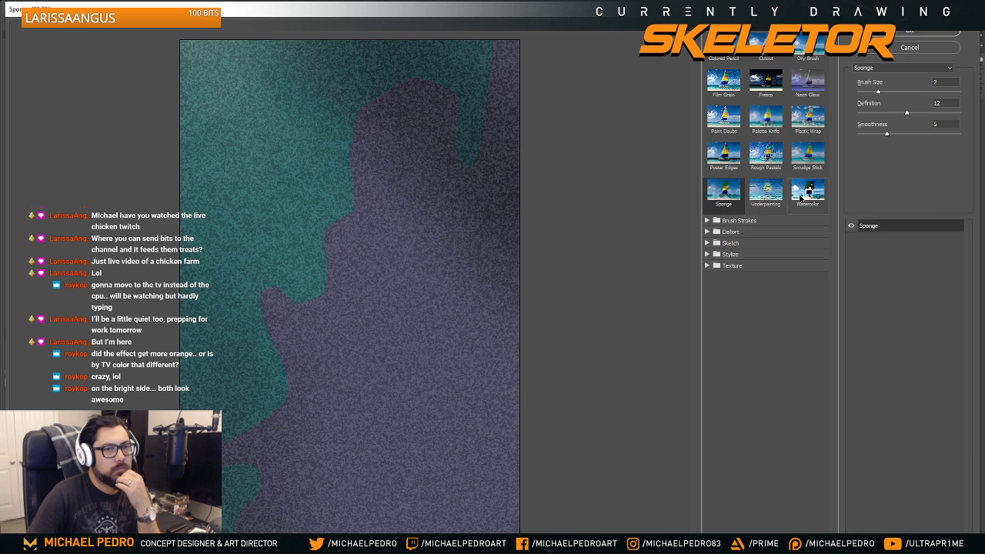
left_click(803, 194)
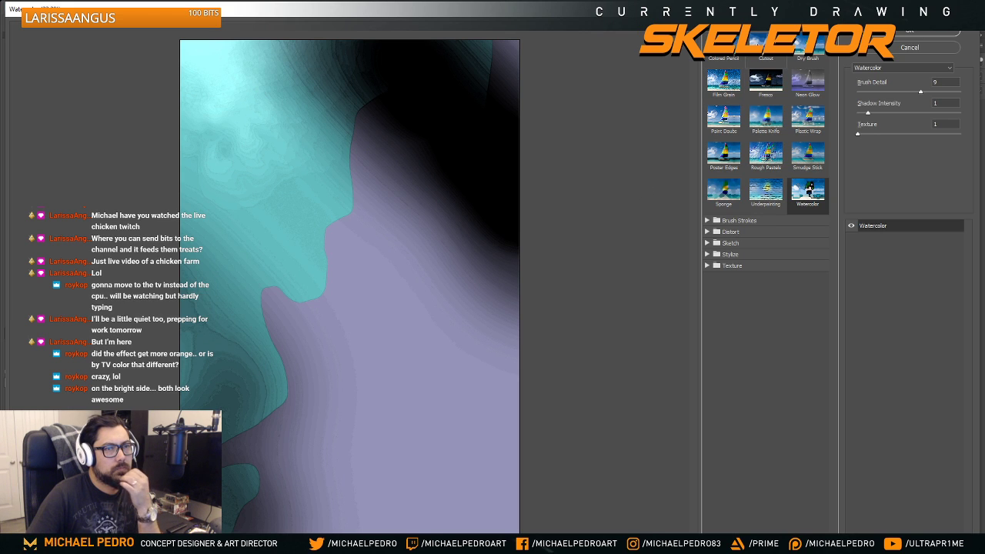
left_click(766, 48)
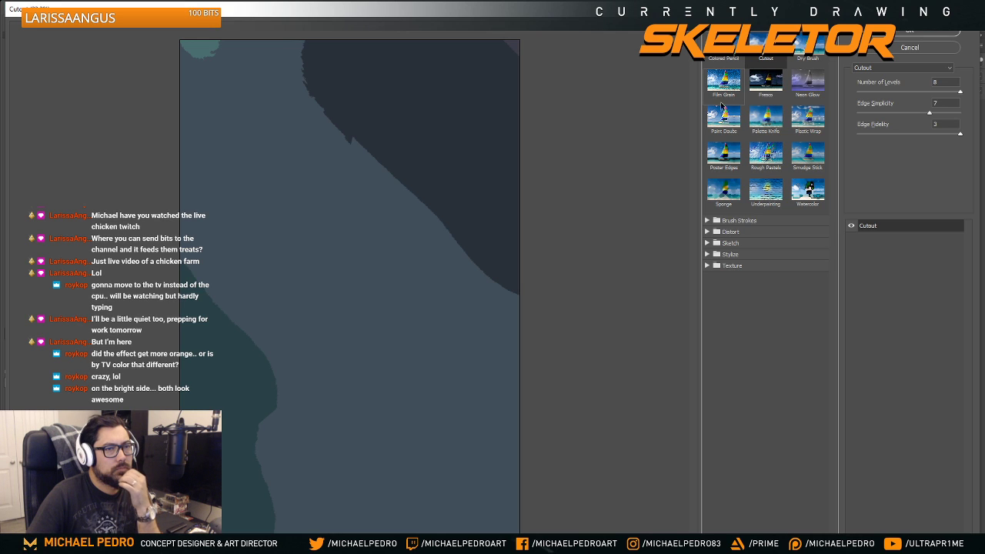
left_click(724, 152)
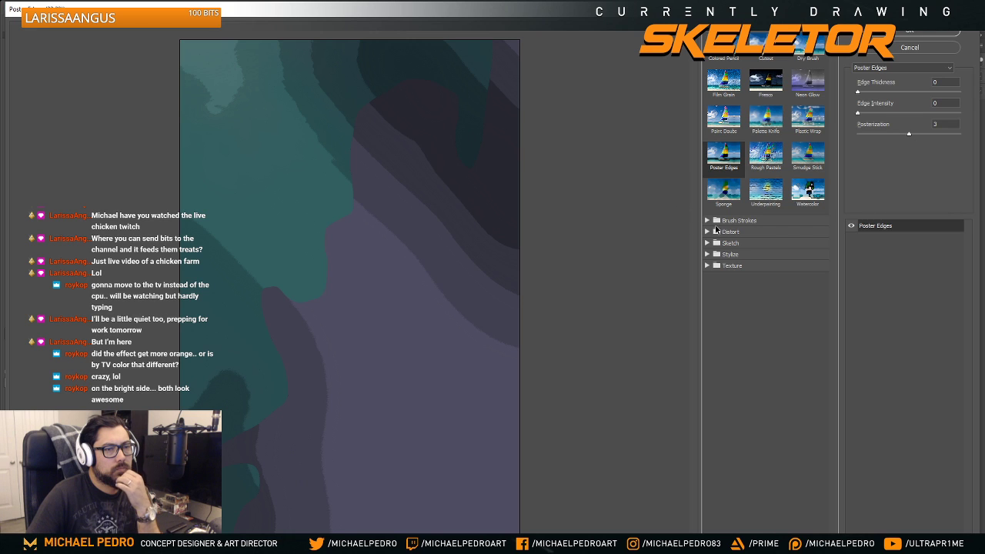
- Preview the Brush Strokes filters on the background, including Angled Strokes, Accented Edges, Dark Strokes, Ink Outlines and Spatter
left_click(707, 221)
left_click(766, 241)
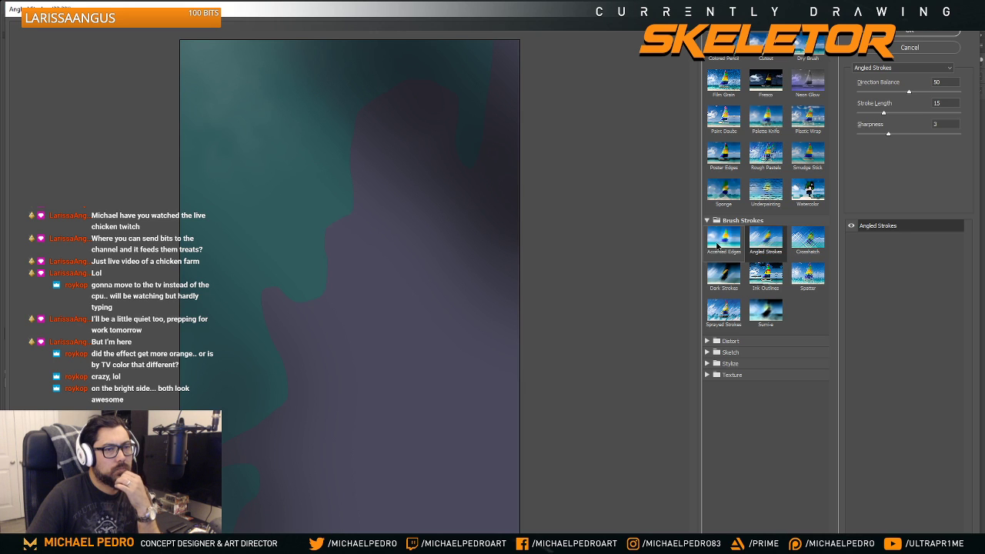
left_click(718, 245)
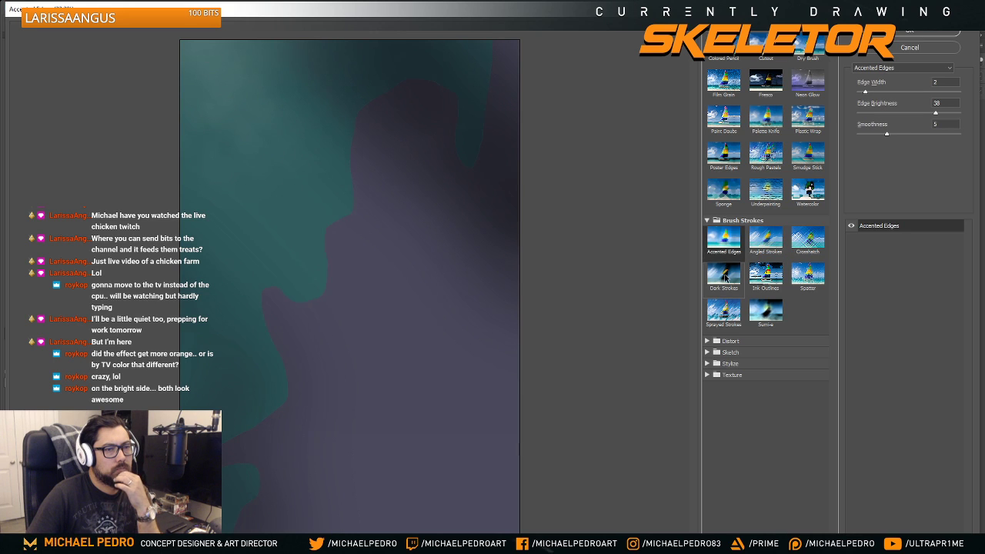
left_click(729, 281)
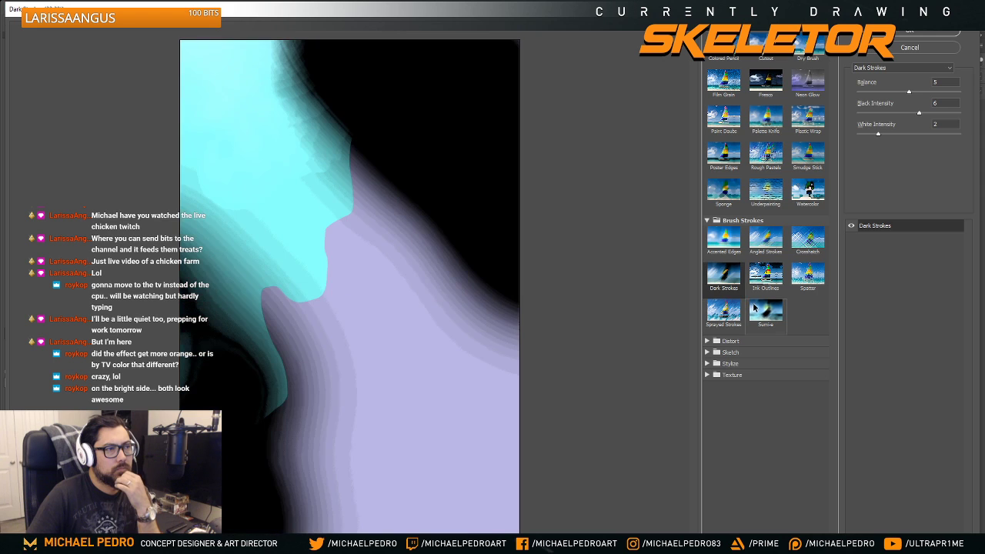
left_click(770, 281)
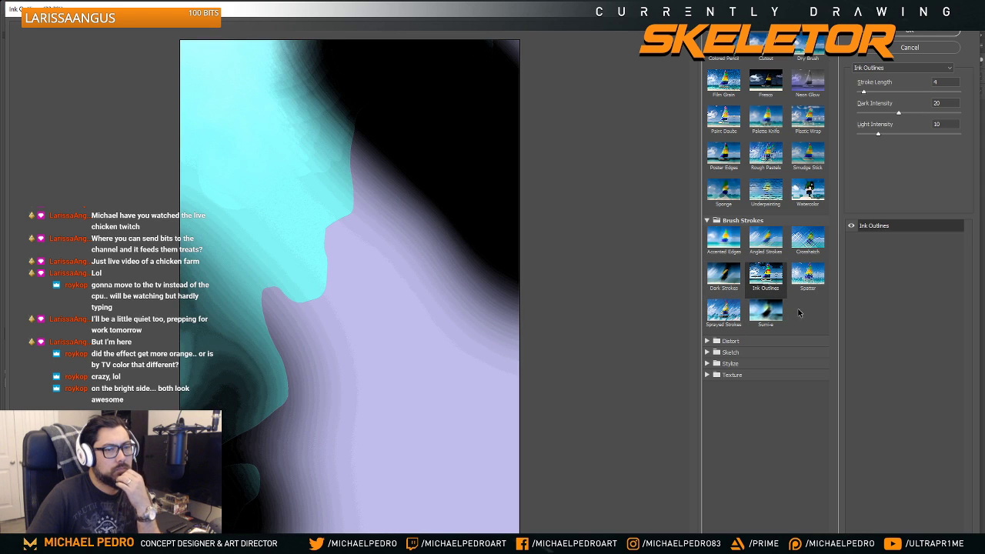
left_click(725, 310)
left_click(801, 281)
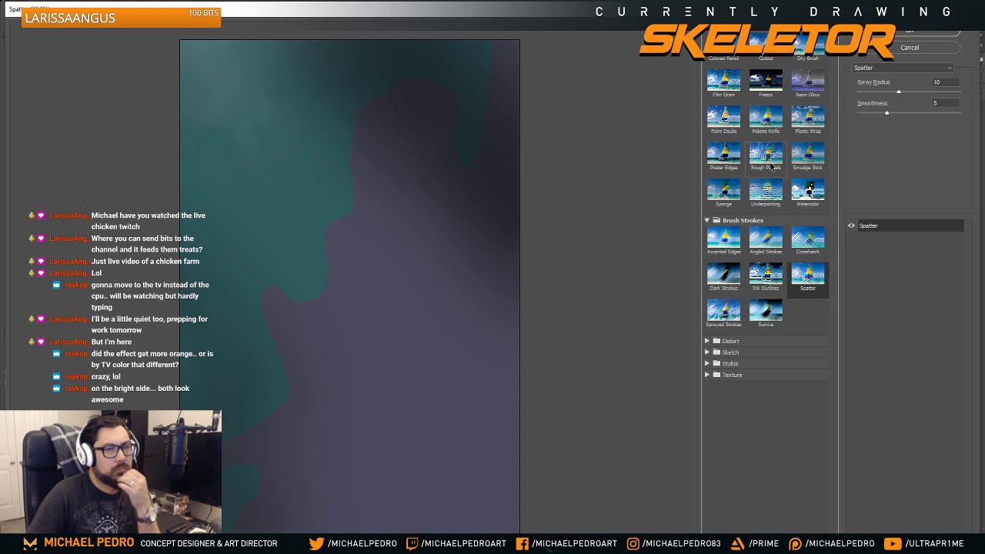
- Apply Poster Edges with edge thickness 0, edge intensity 0 and posterization 3, and set the copy's blend mode to Lighten
left_click(718, 157)
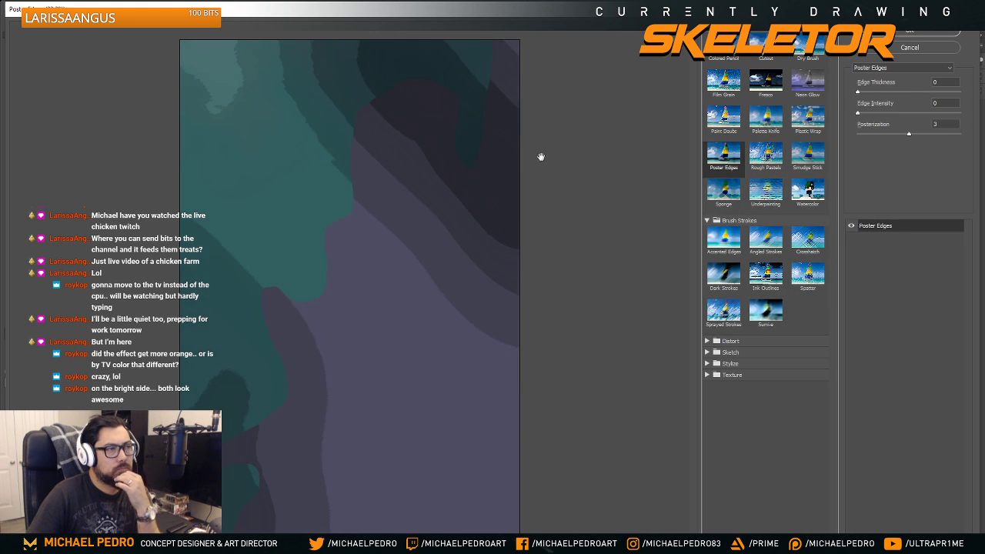
left_click(914, 32)
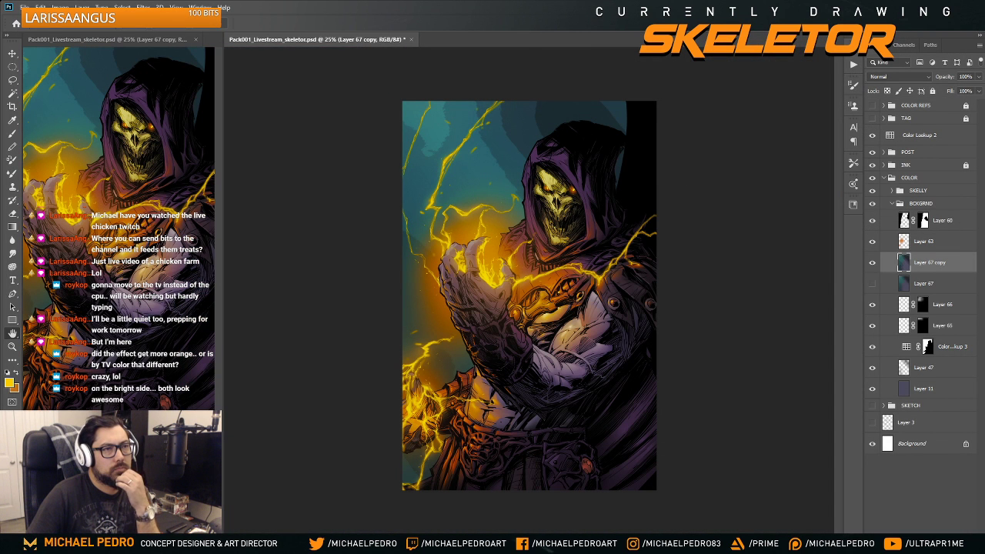
left_click(897, 77)
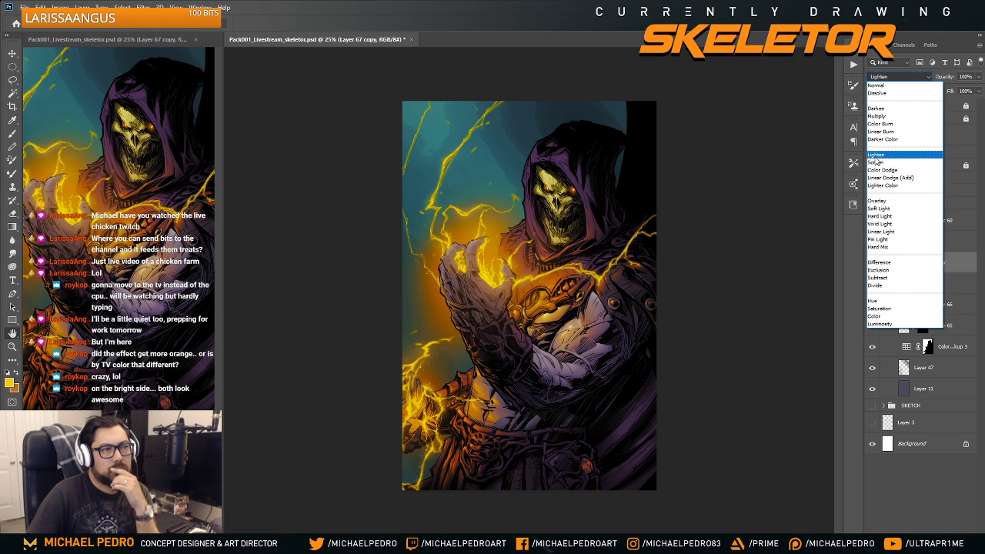
left_click(876, 157)
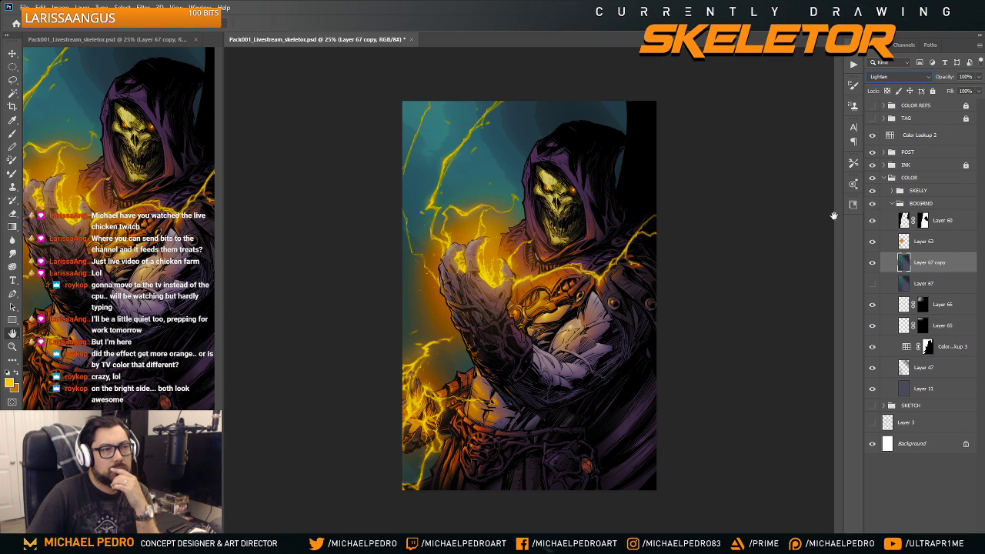
- Check the effect of the Layer 67 copy and lower its opacity to 37%
left_click(873, 264)
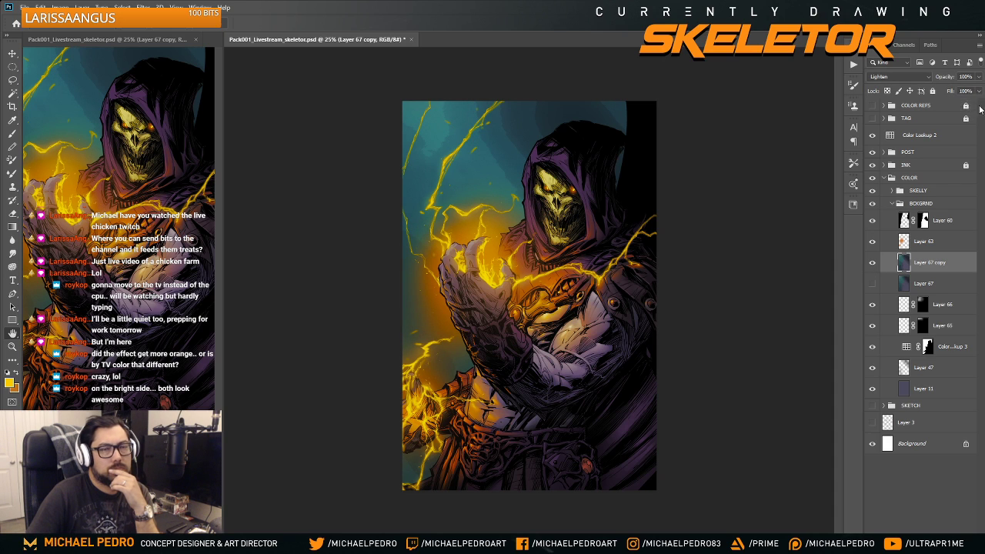
left_click_drag(977, 81, 945, 90)
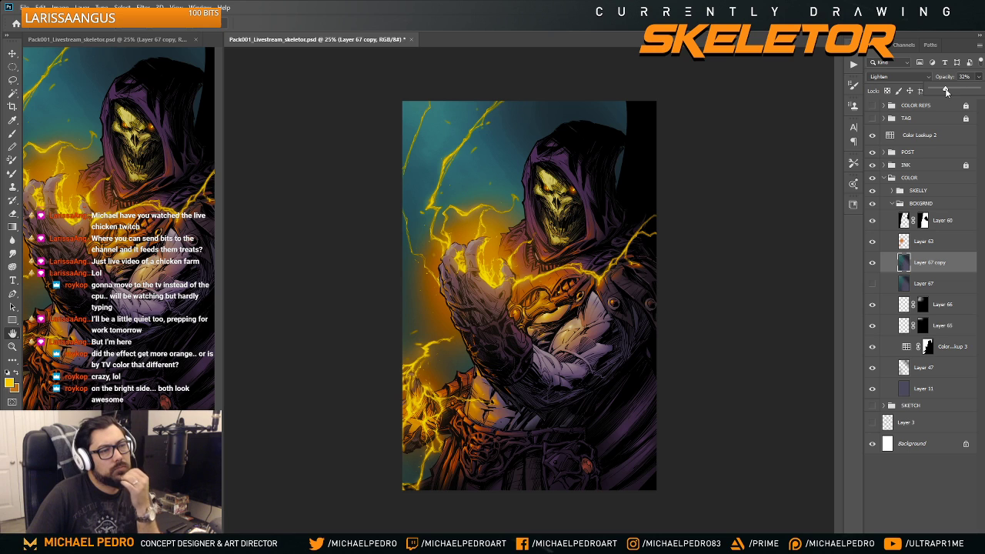
left_click_drag(946, 91, 949, 91)
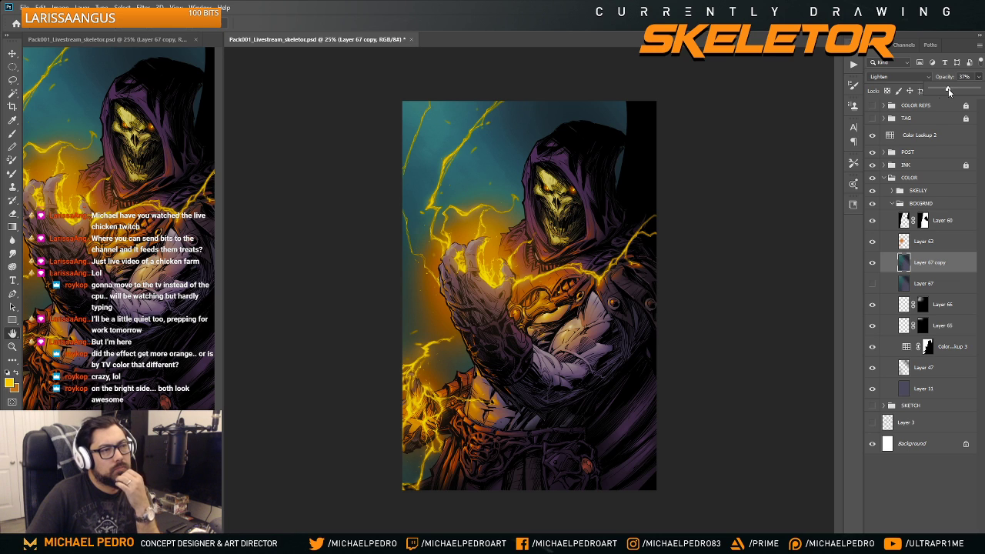
- Examine how the softened posterized background reads around the lightning and the hood, both close up and as a whole
key("ctrl+minus")
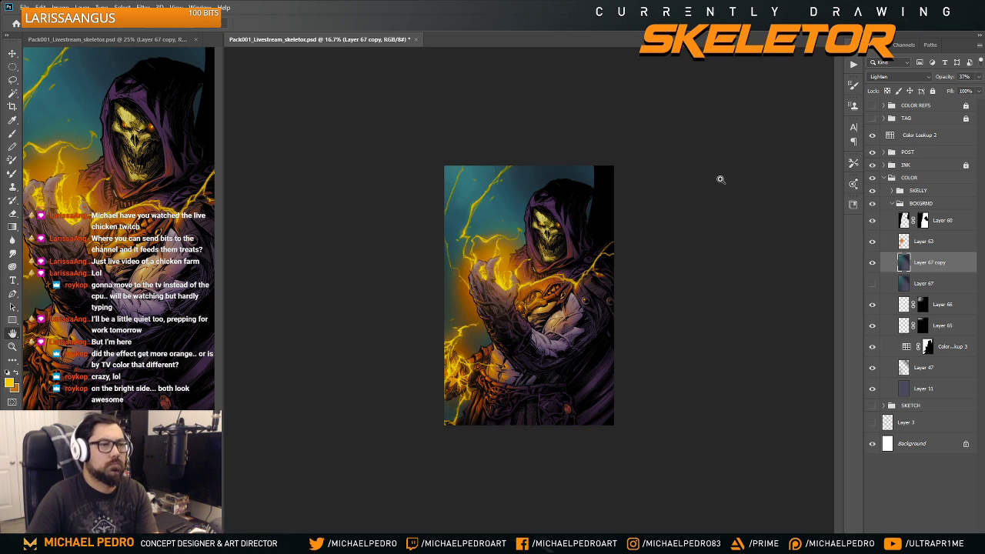
key("ctrl+plus")
key("ctrl+plus")
left_click_drag(616, 107, 617, 186)
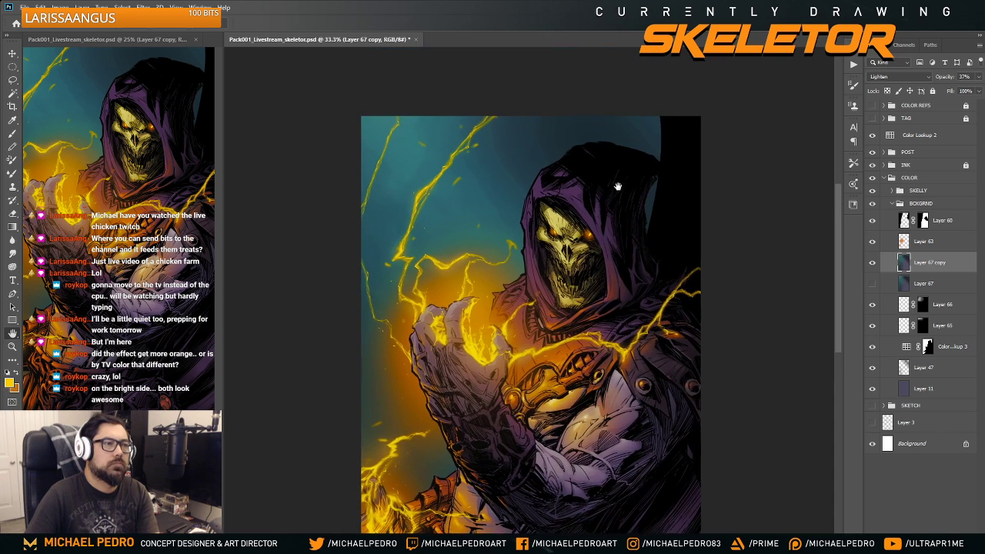
key("ctrl+plus")
left_click_drag(592, 143, 595, 188)
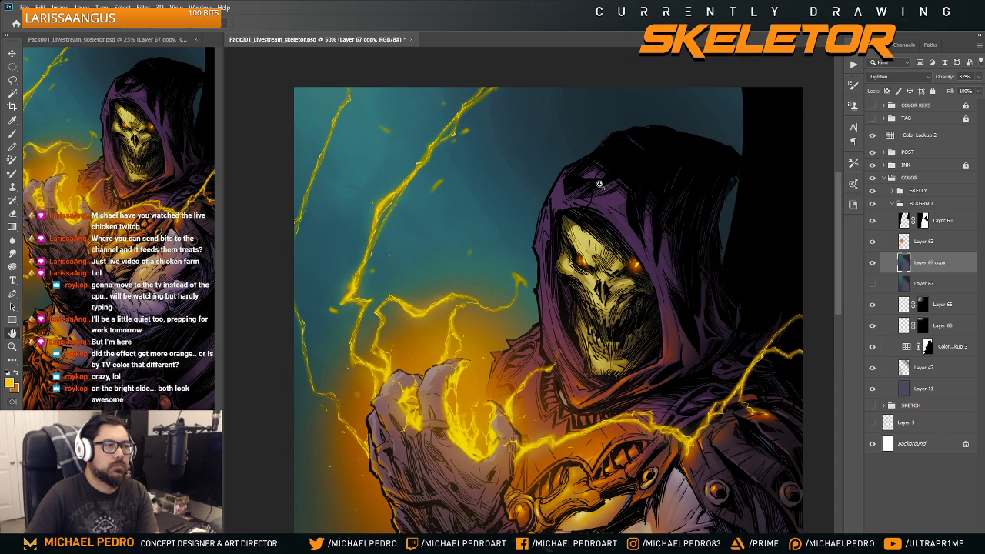
key("ctrl+minus")
key("ctrl+minus")
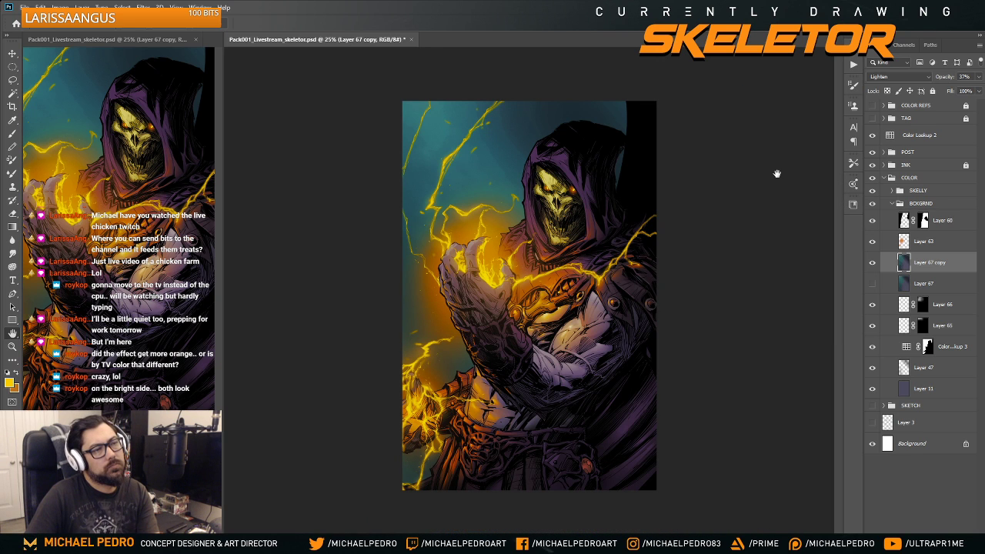
- Restore the Layer 67 copy to full opacity, change its blend mode to Normal and reduce its opacity to 27%
left_click_drag(982, 77, 976, 89)
left_click(901, 77)
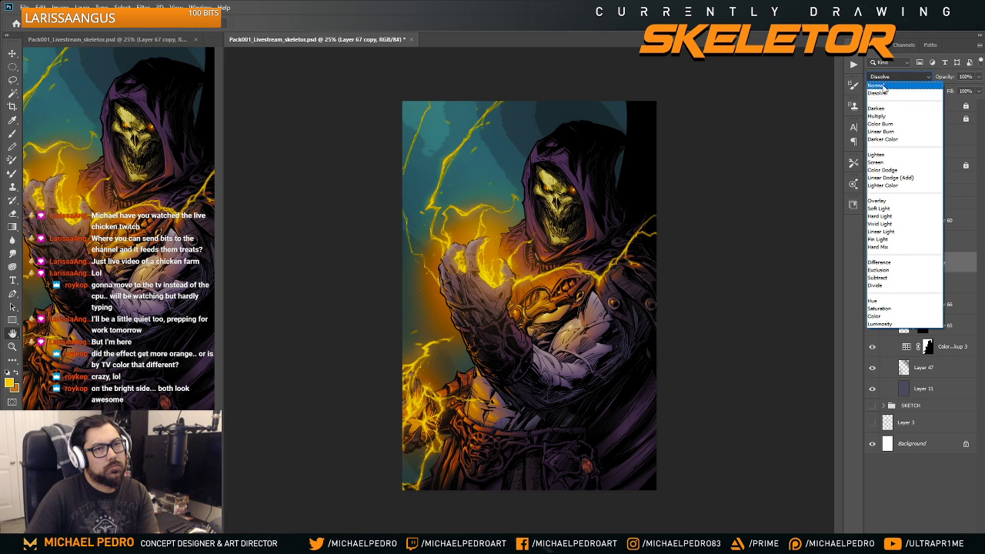
left_click(878, 85)
left_click_drag(980, 79, 938, 90)
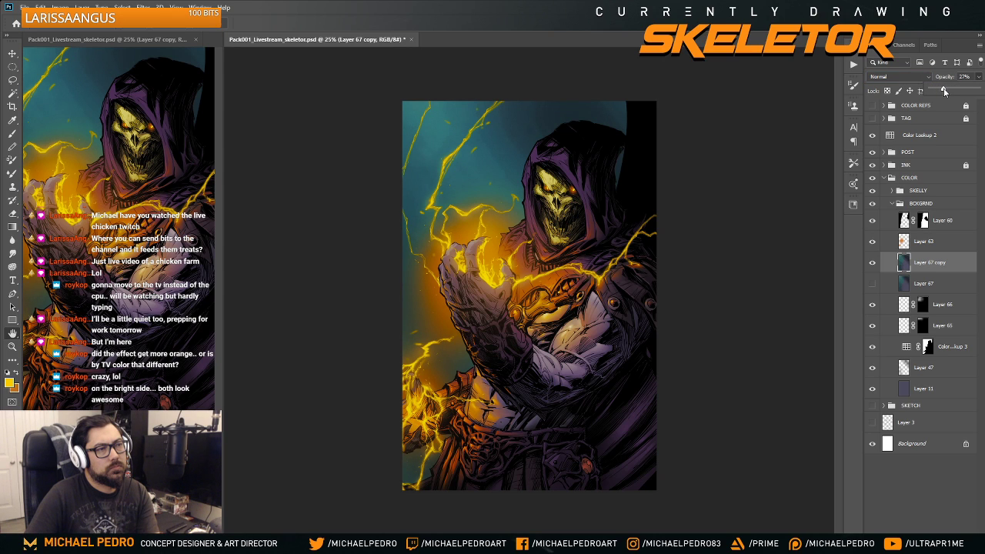
- Judge the background's posterized banding at different viewing sizes and compare it with the Layer 67 copy hidden and shown
left_click(712, 219, "alt")
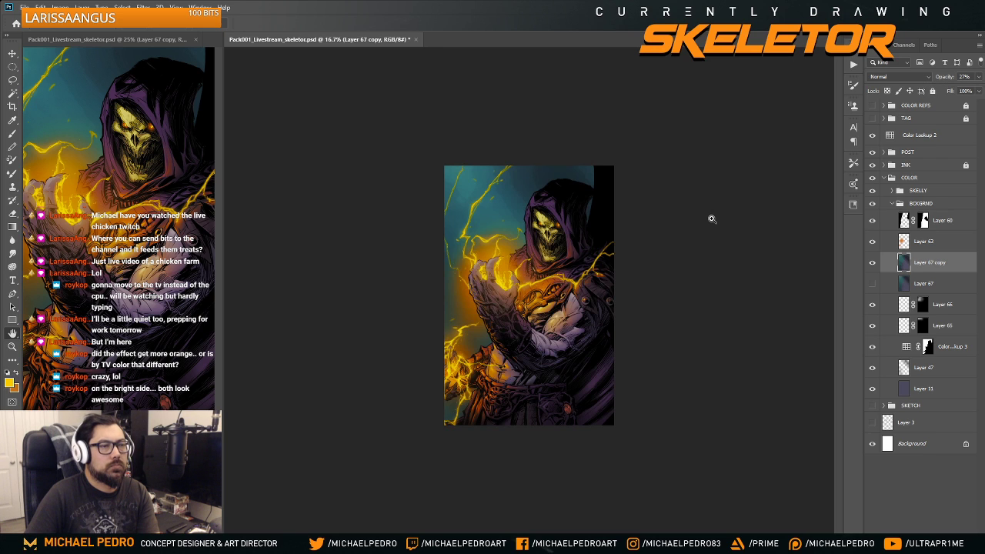
left_click(712, 220, "alt")
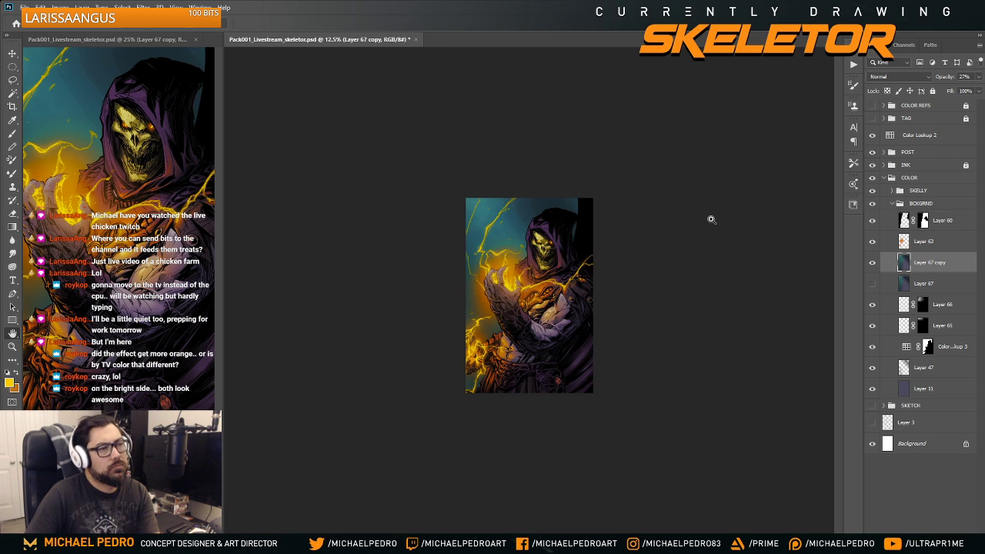
left_click(711, 220)
left_click(711, 220)
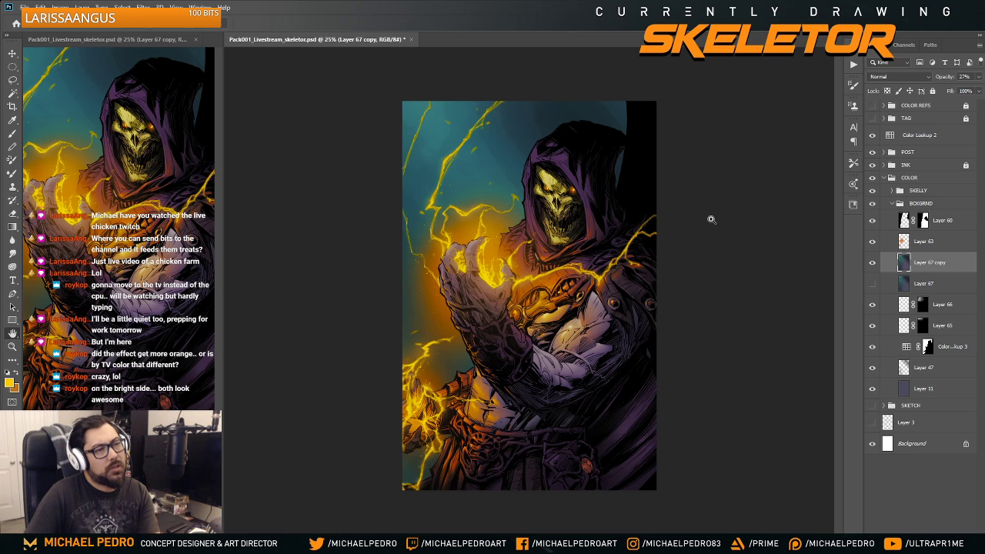
left_click(711, 220)
left_click(711, 219, "alt")
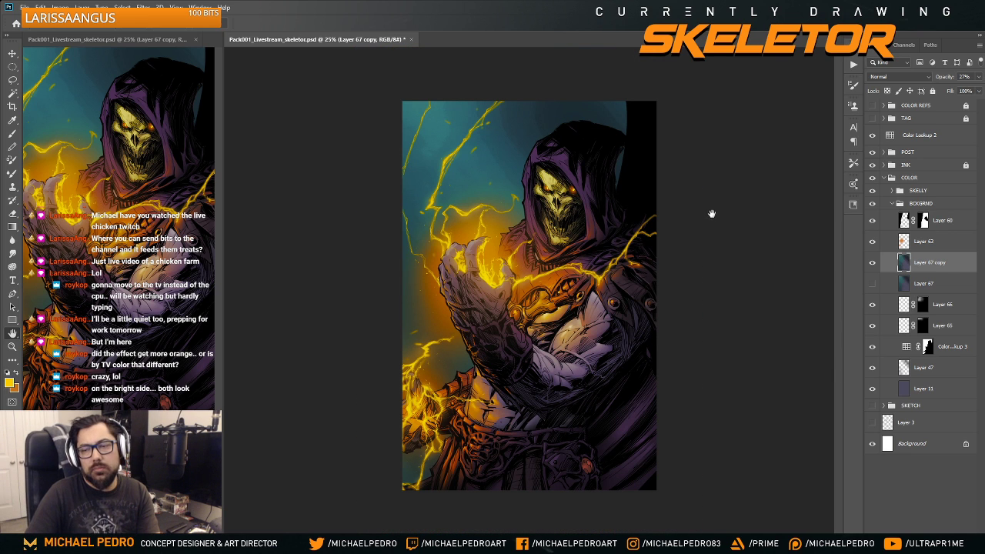
left_click(693, 162, "alt")
left_click(684, 166, "alt")
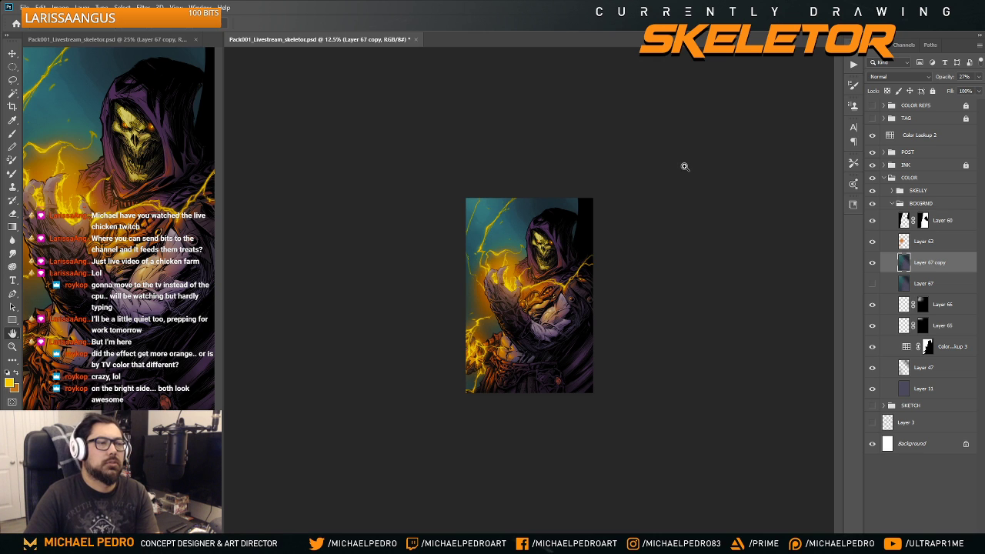
left_click(681, 162)
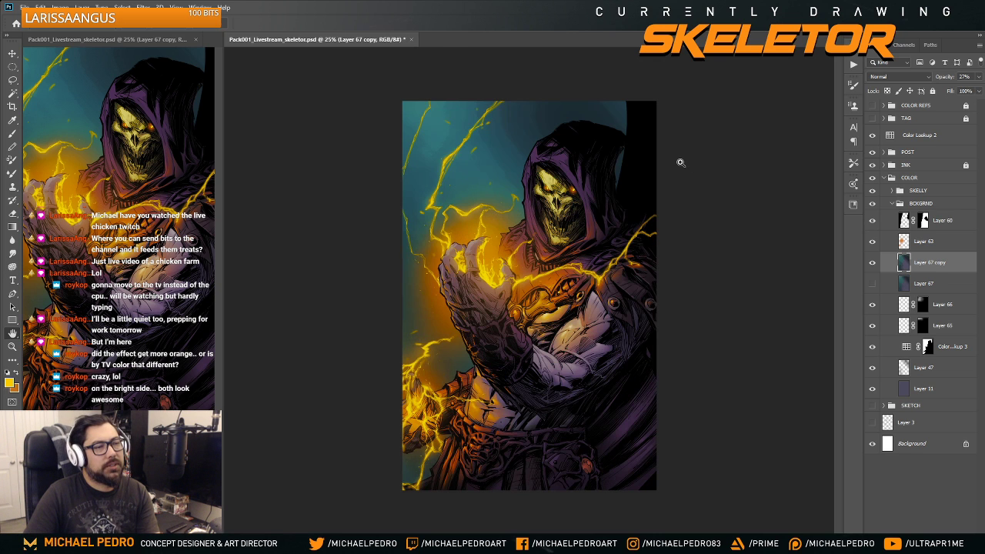
left_click(684, 164)
left_click(685, 163, "alt")
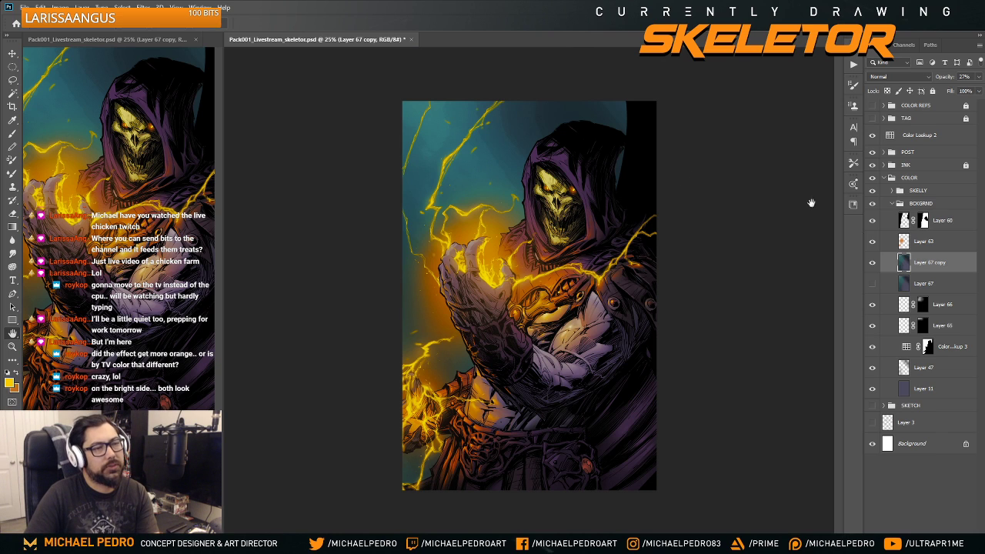
left_click(873, 265)
left_click(872, 264)
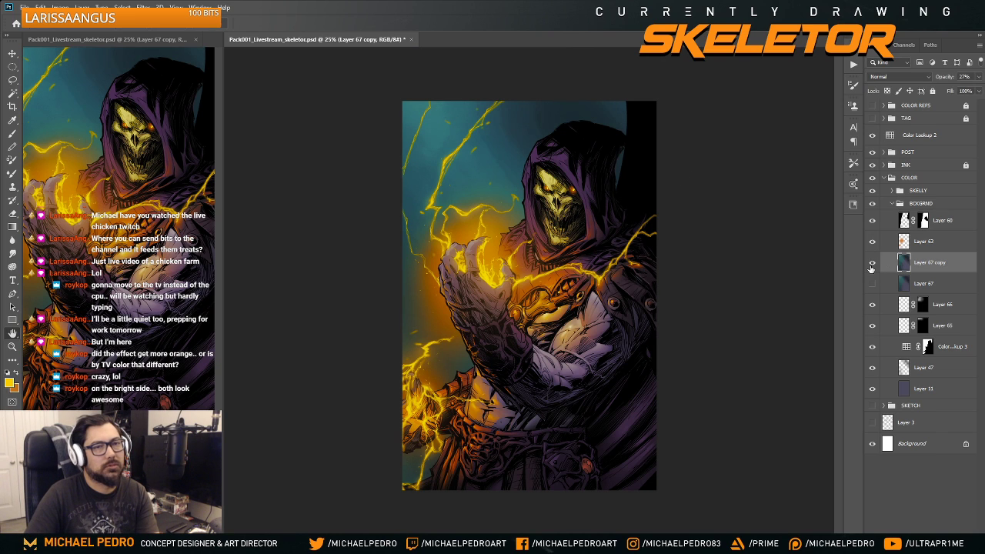
- Lower the Layer 67 copy's opacity to 10% and check the background behind the lightning and hood
left_click_drag(947, 80, 944, 79)
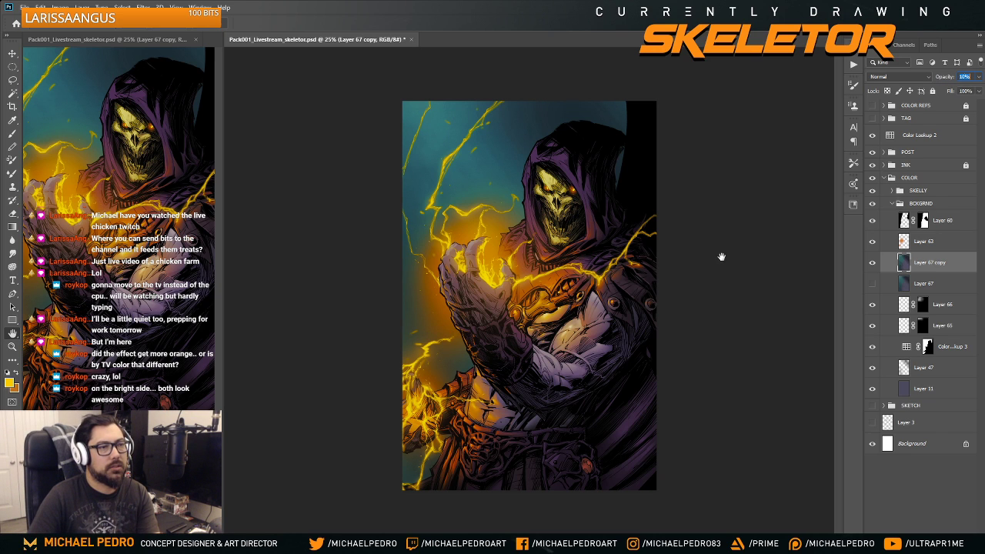
key("ctrl+plus")
left_click_drag(533, 161, 530, 327)
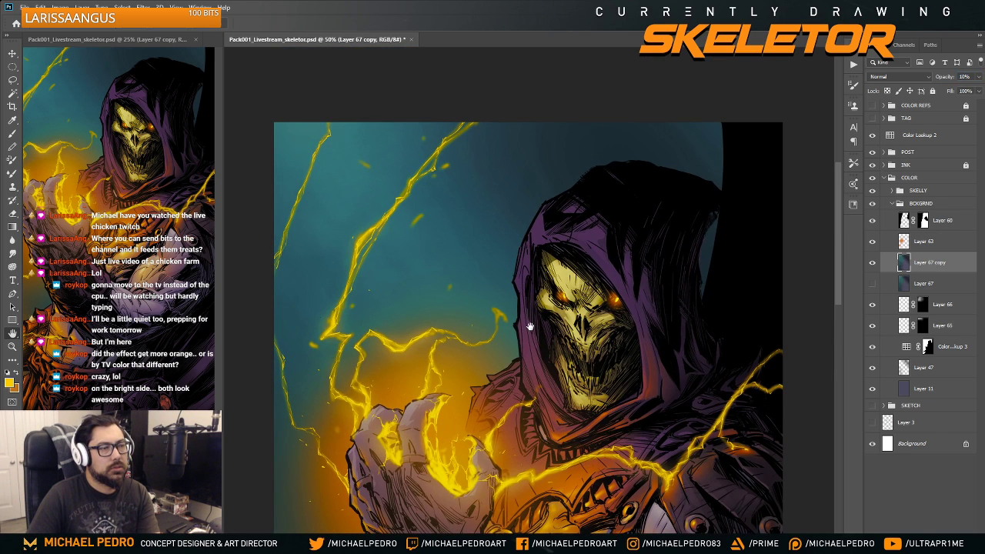
key("ctrl+minus")
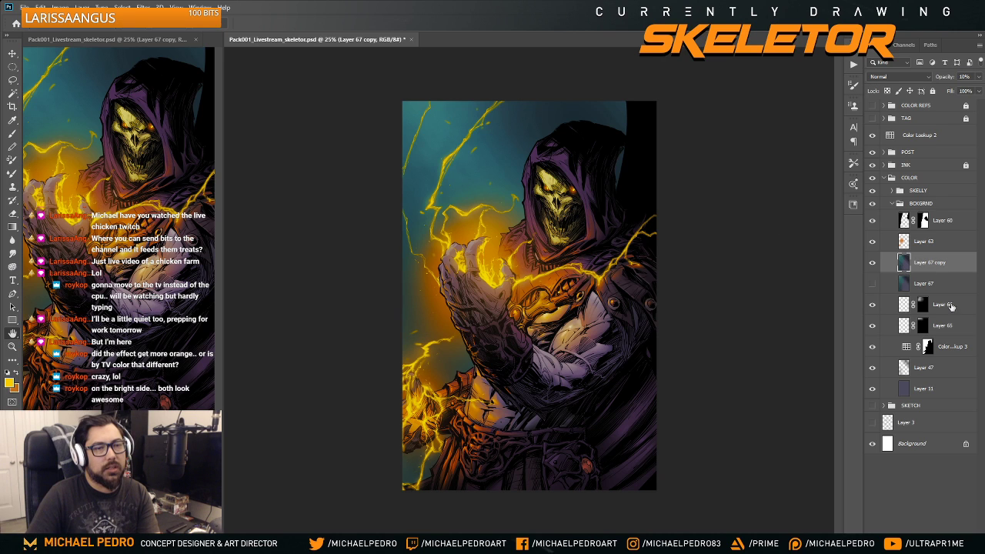
- Delete the Layer 67 copy and make the original Layer 67 visible
key("Delete")
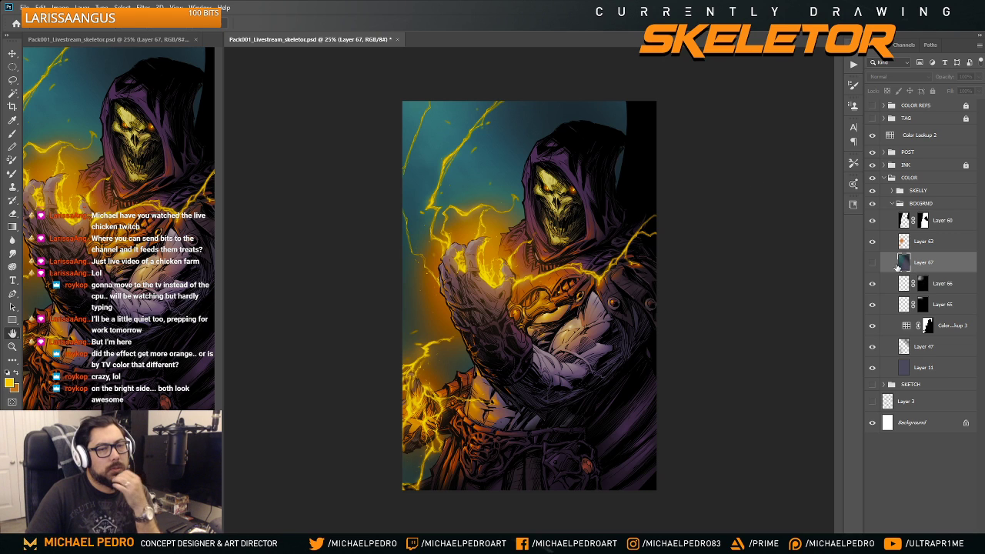
left_click(873, 263)
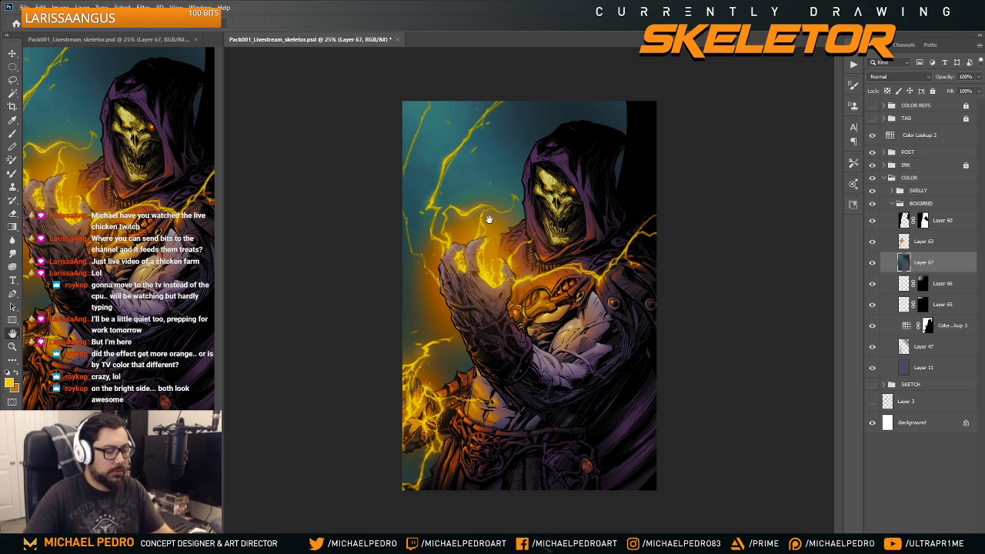
- Apply Curves to Layer 67 with on-image adjustments, brightening the teal beside the lightning and darkening the background above the hood
key("ctrl+m")
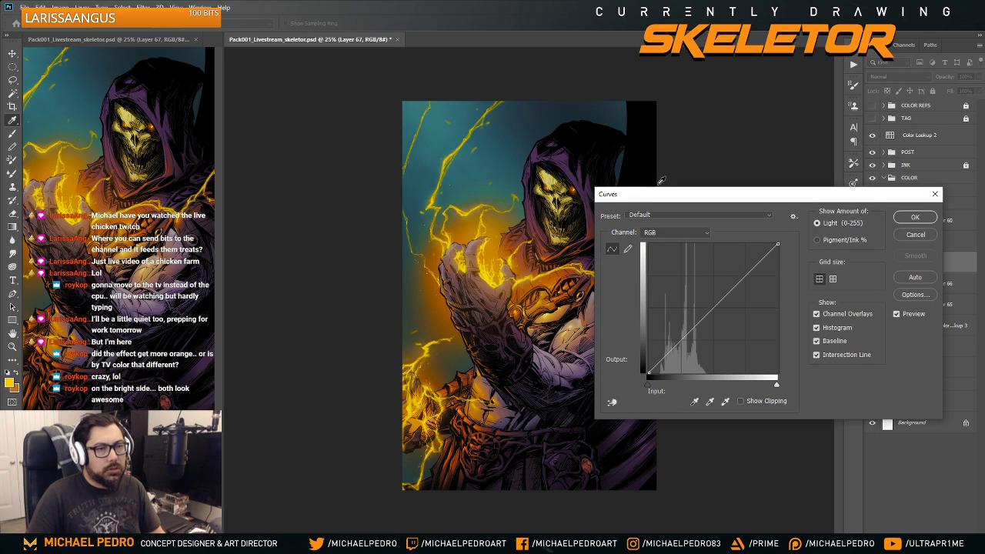
left_click(442, 107)
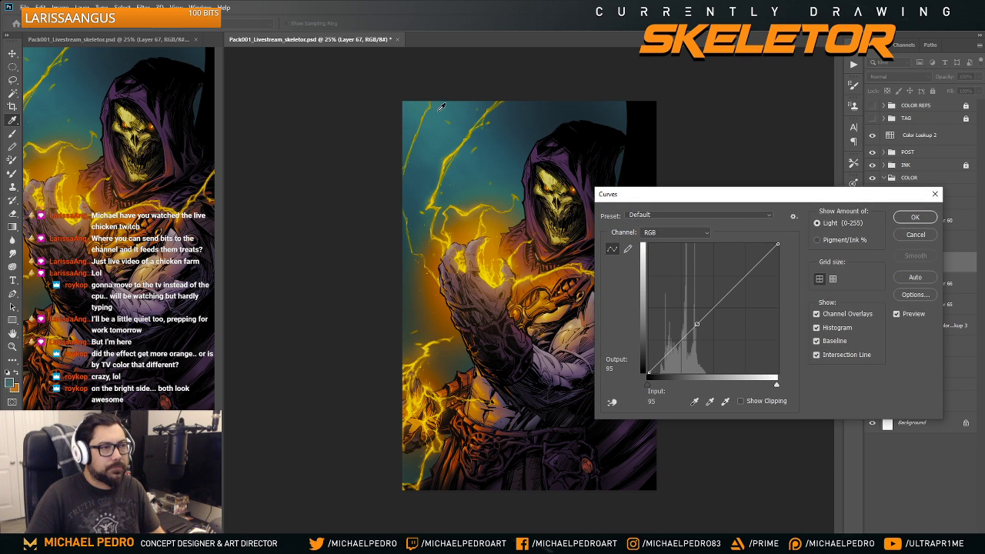
left_click(612, 402)
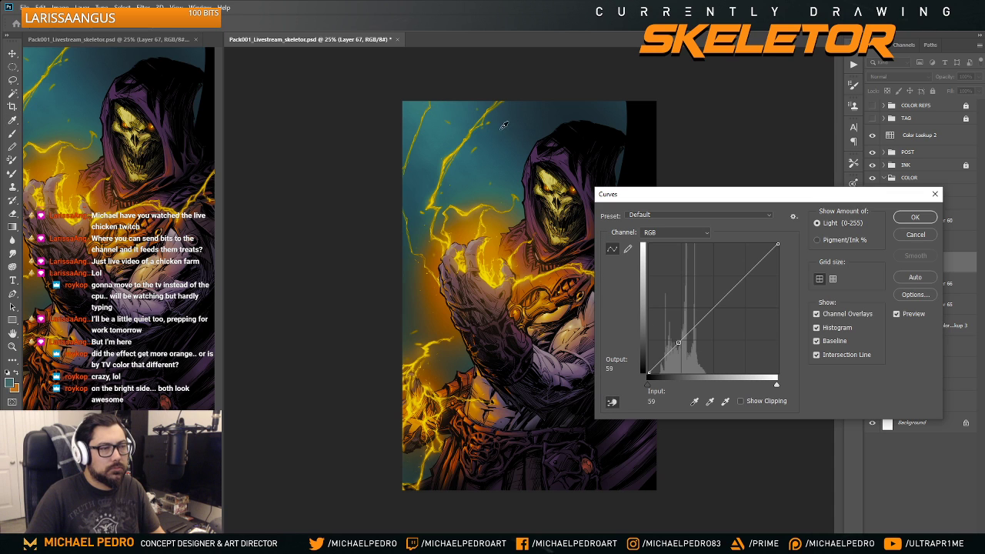
left_click_drag(437, 108, 436, 104)
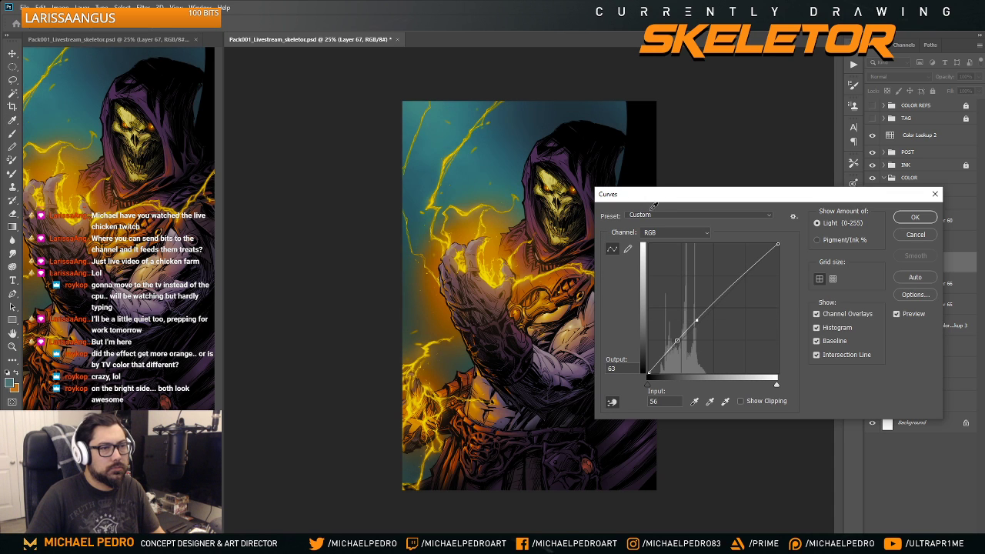
left_click_drag(651, 200, 104, 160)
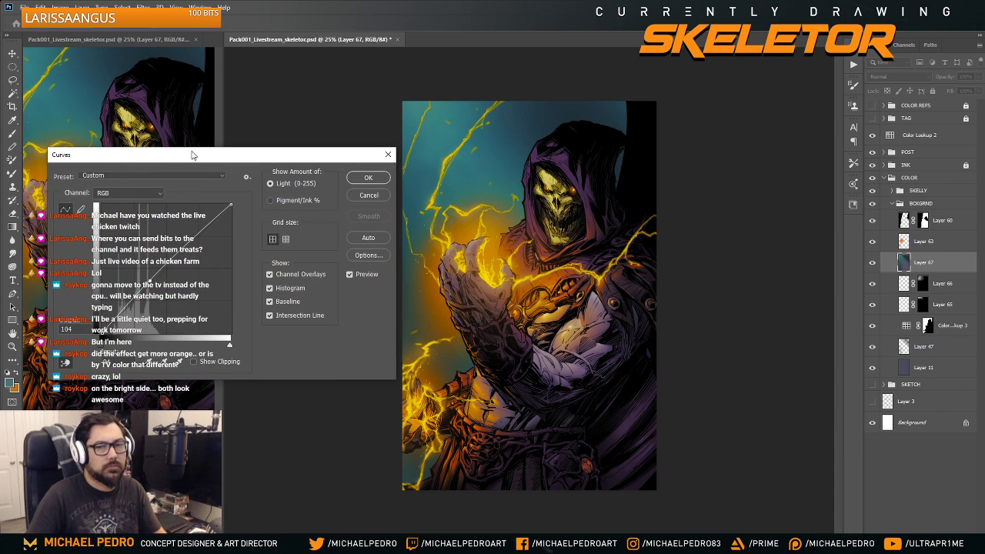
left_click_drag(550, 108, 582, 117)
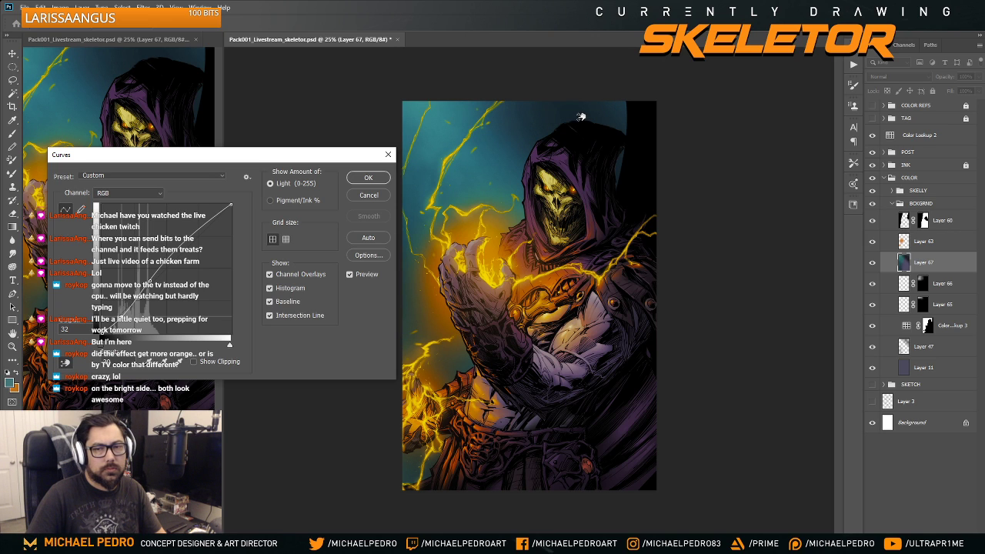
left_click_drag(581, 117, 581, 116)
left_click(368, 178)
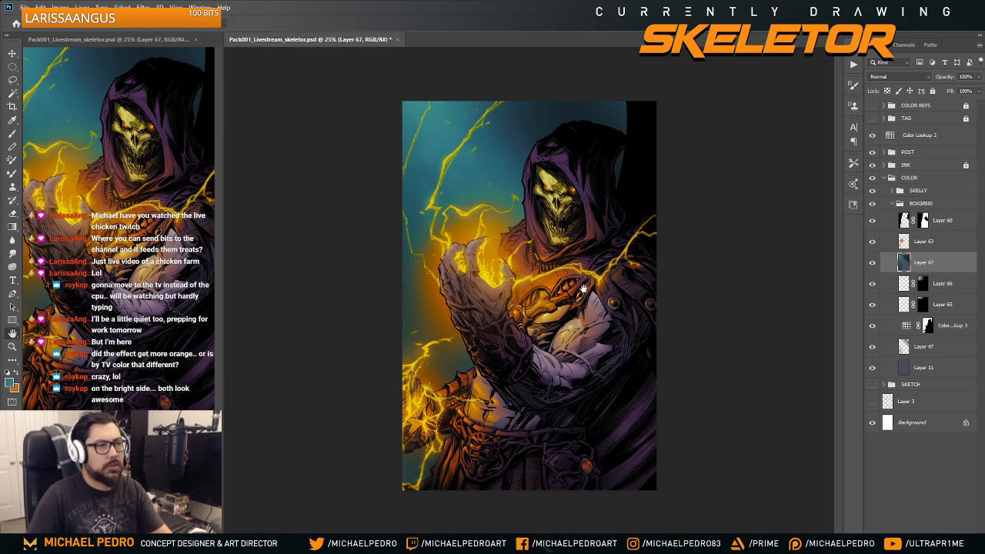
- Examine the illustration at several viewing sizes and compare the background with Layer 67 hidden and shown
left_click(700, 316, "alt")
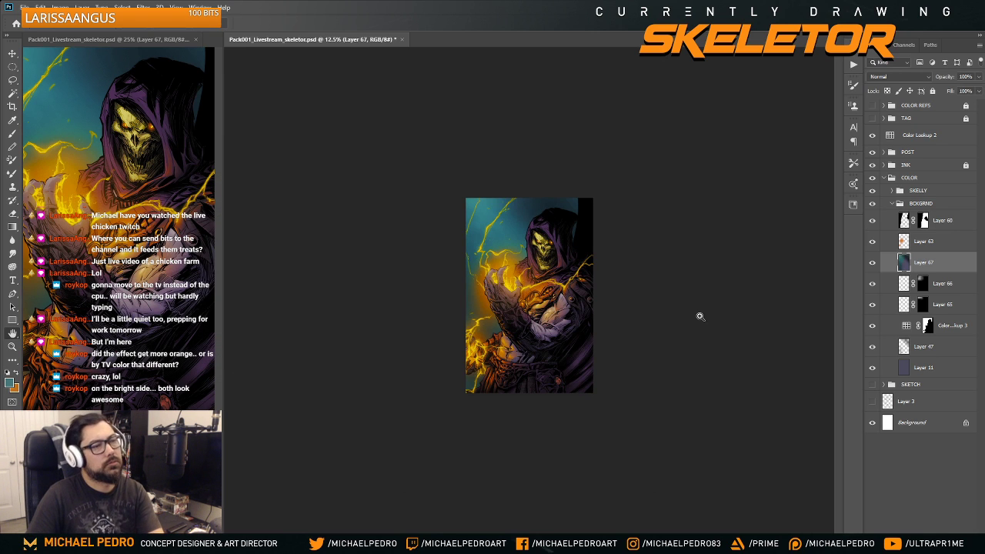
left_click(872, 263)
left_click(872, 263)
left_click(687, 322, "alt")
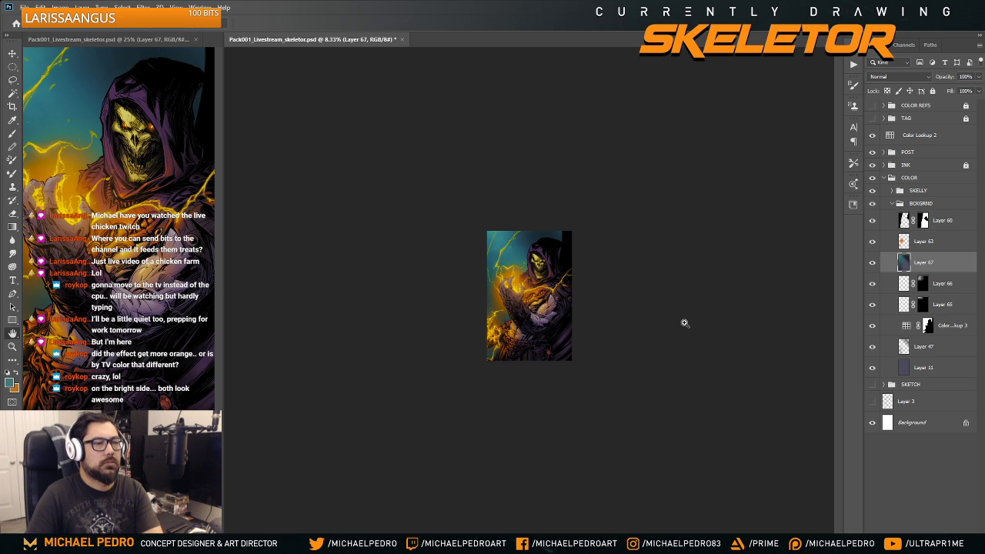
left_click(685, 323)
left_click(684, 324)
left_click(683, 323, "alt")
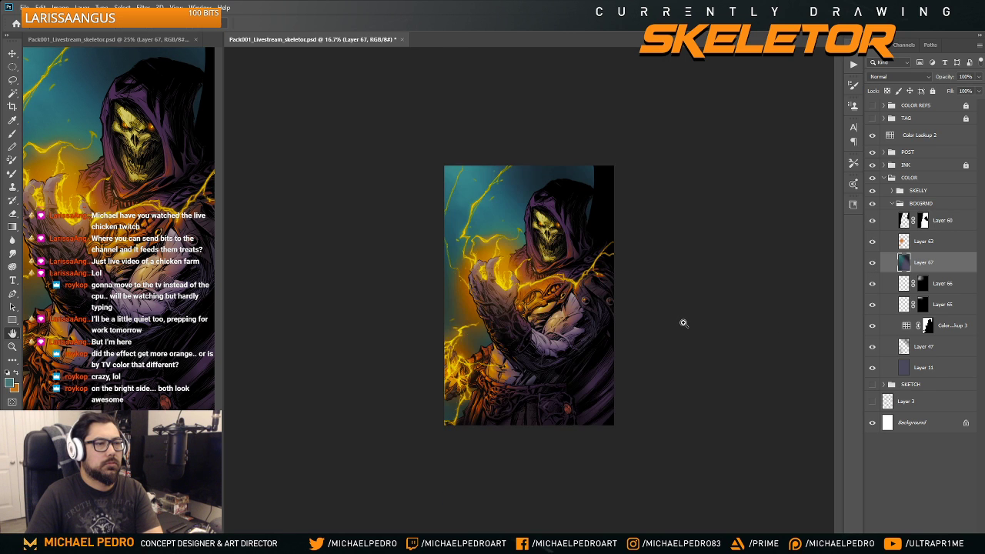
left_click(683, 323)
left_click(683, 324)
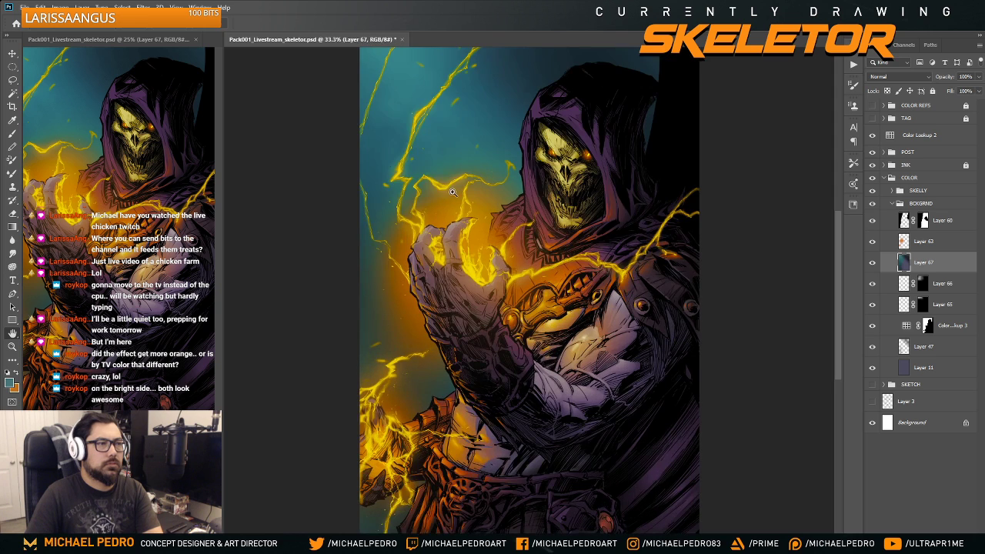
left_click(440, 292)
key("ctrl+minus")
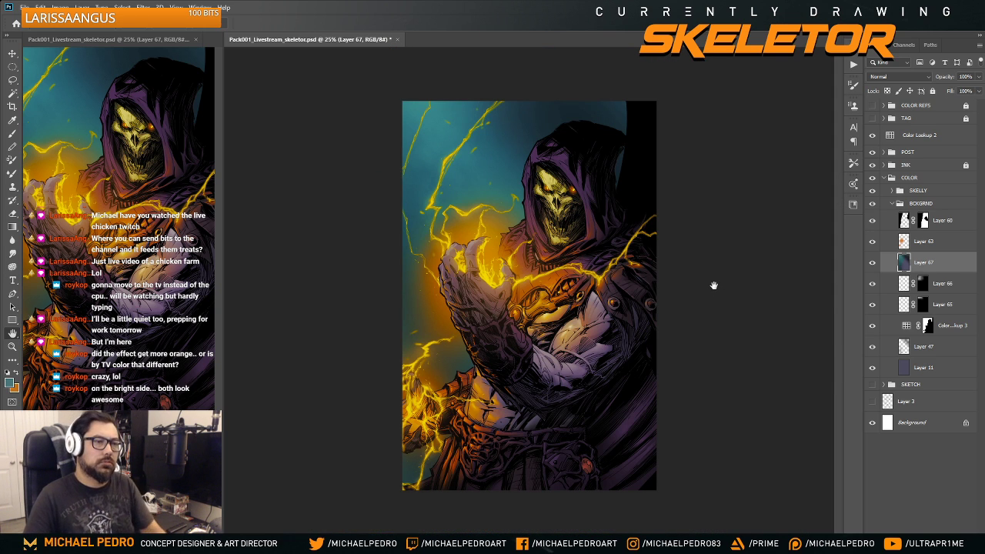
key("ctrl+minus")
key("ctrl+minus")
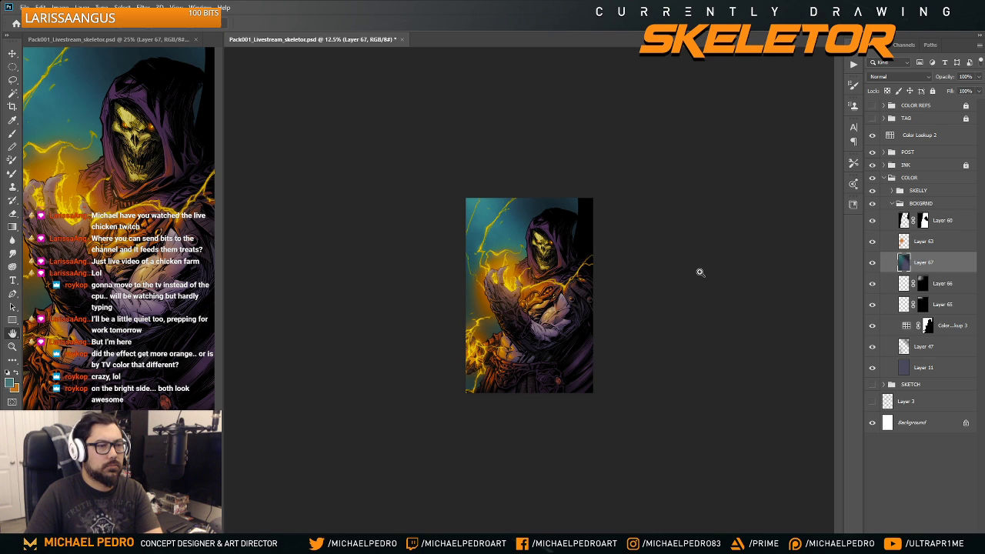
- Flip the illustration horizontally and add a new layer above Color Lookup 2
key("ctrl+plus")
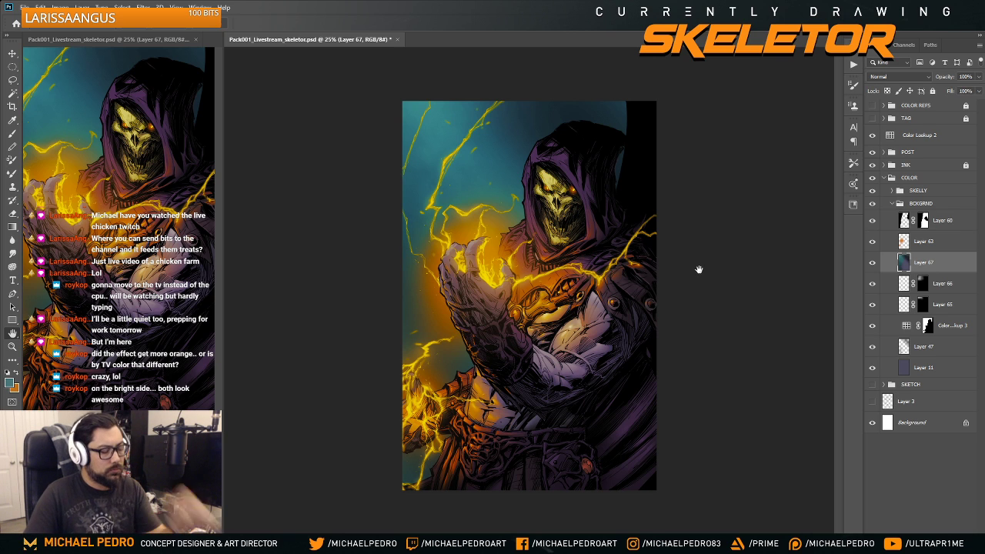
key("ctrl+shift+h")
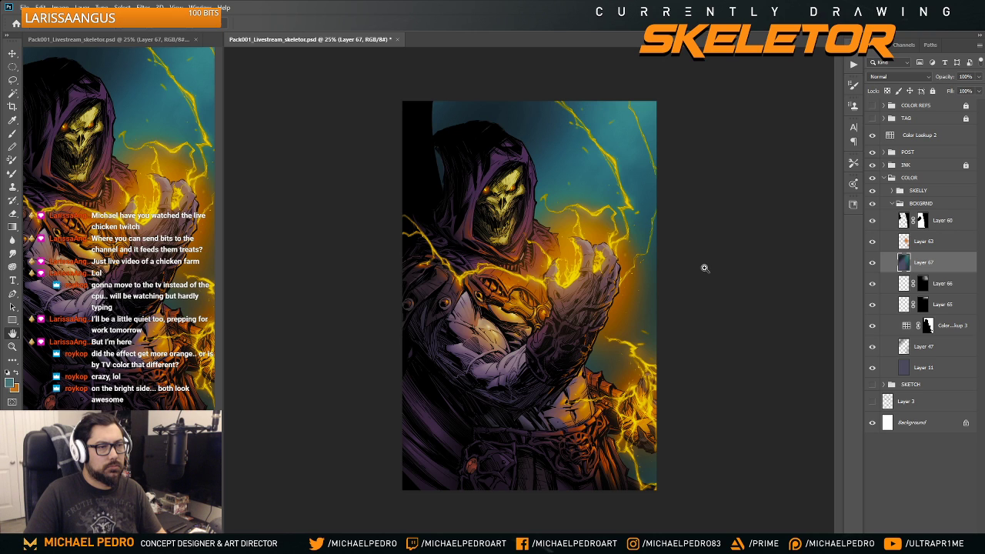
left_click(923, 139)
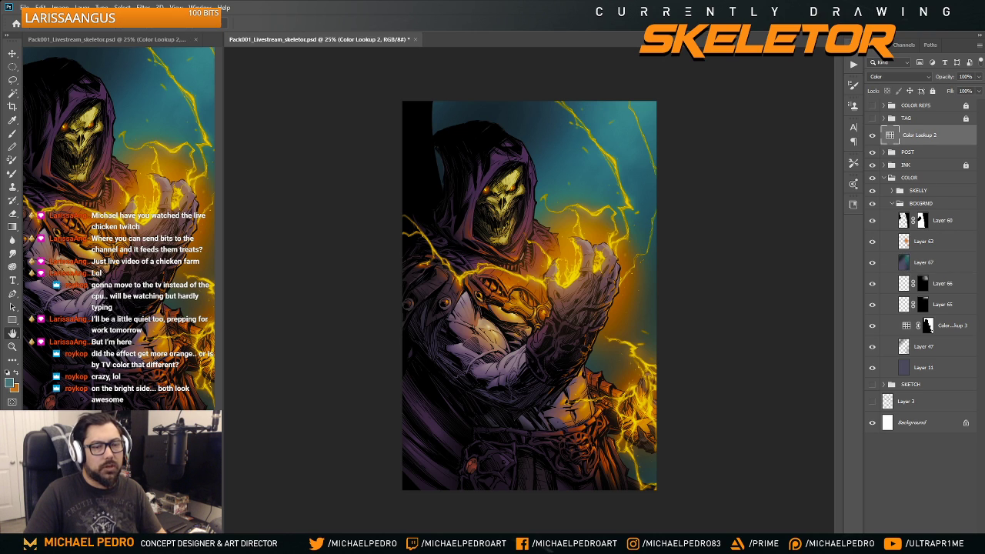
left_click(927, 495)
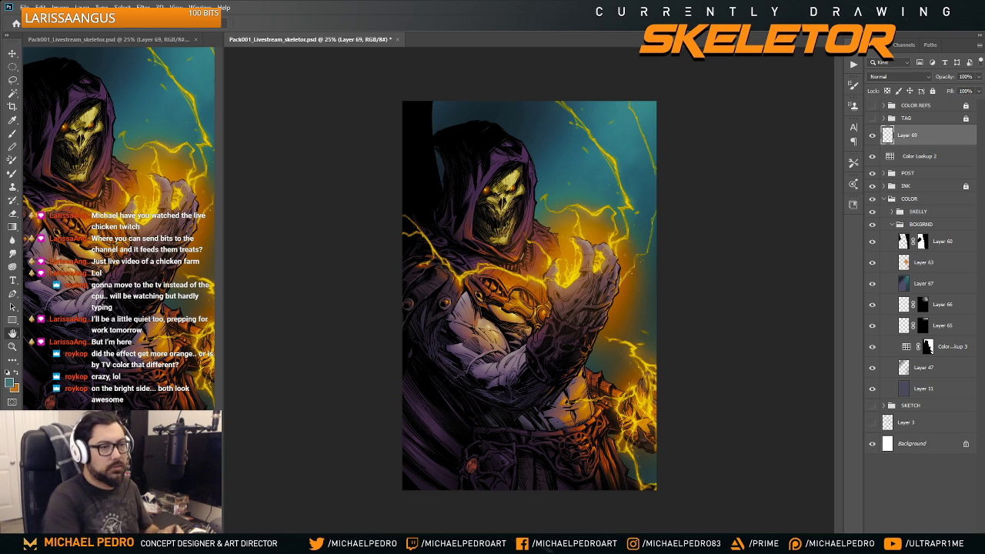
- Sample the tan highlight color from the chest for the brush and set Layer 69's blend mode to Darken
key("ctrl+plus")
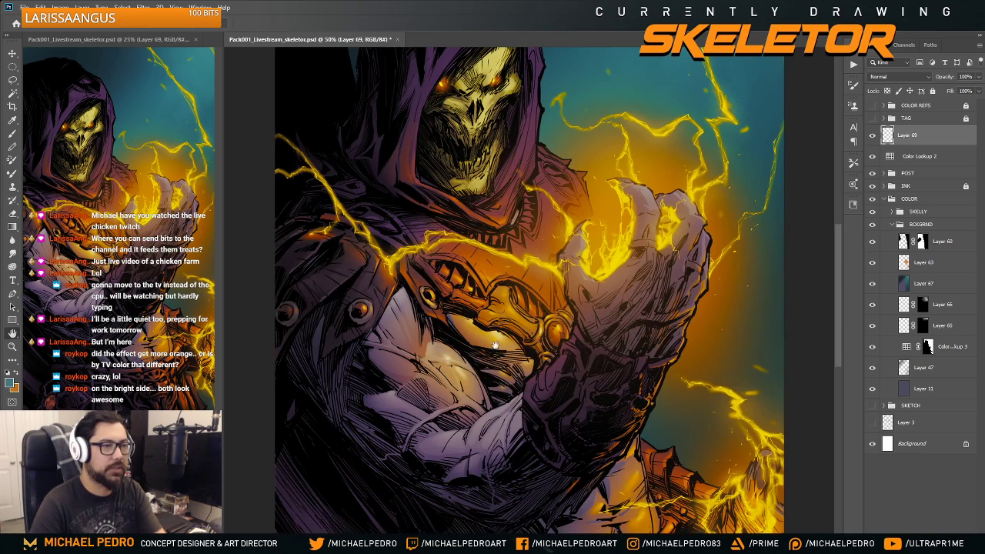
left_click_drag(359, 226, 369, 202)
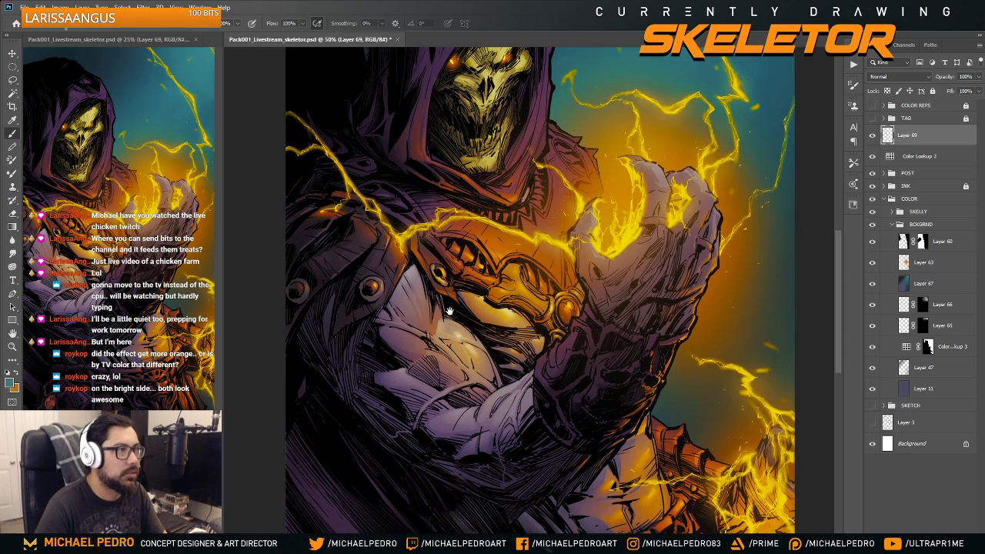
right_click(424, 291)
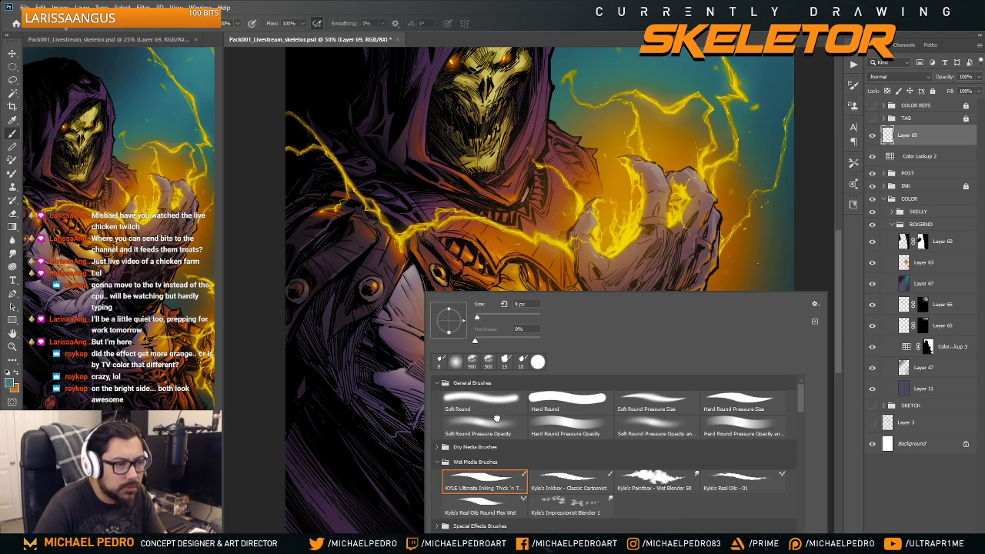
key("Escape")
left_click(475, 348, "alt")
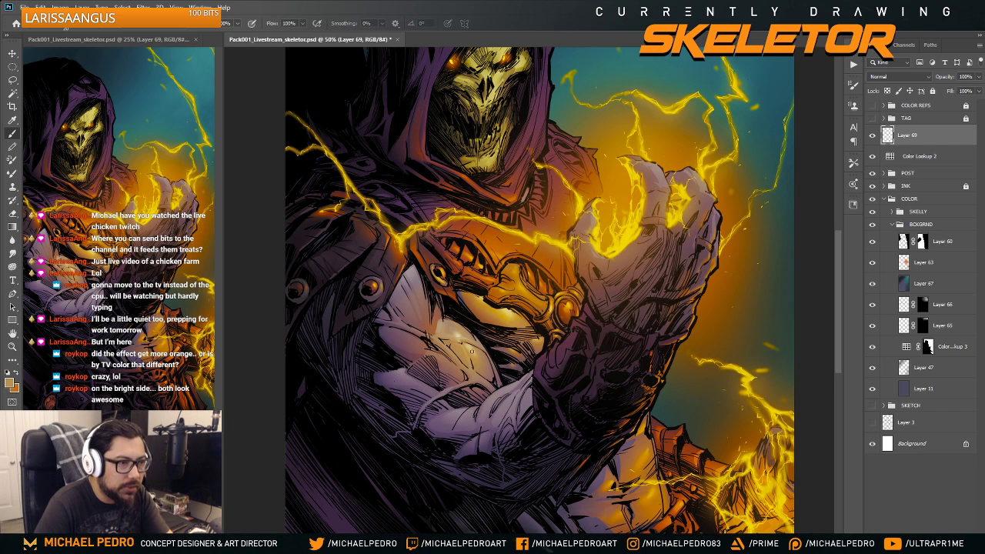
left_click(899, 76)
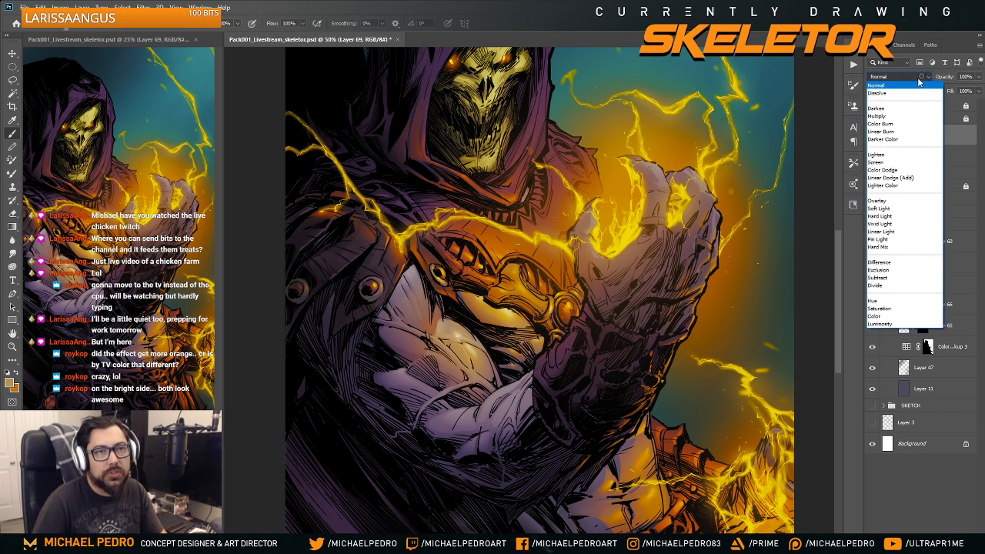
left_click(902, 110)
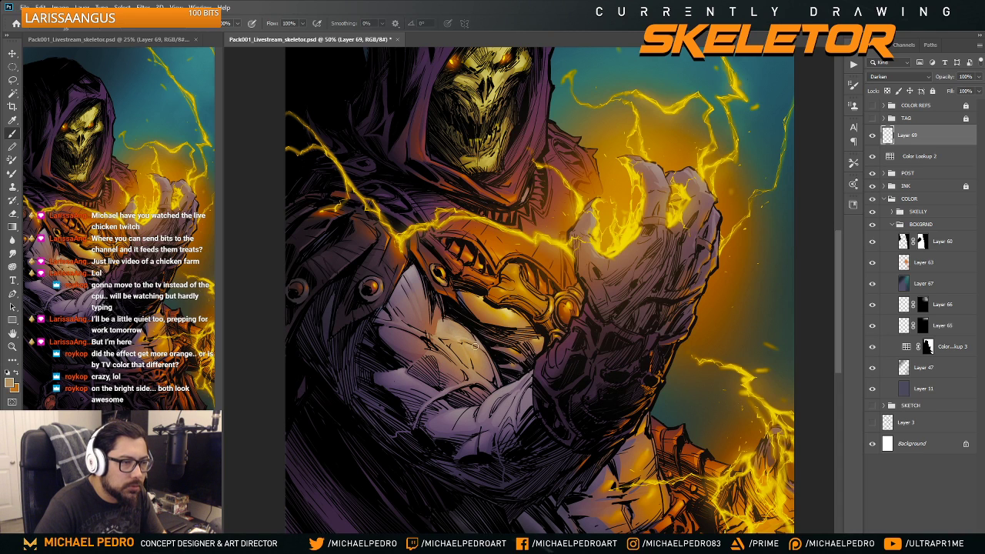
- Lower Layer 69's opacity, trying 51% before setting it to 62%, while checking the illustration at different viewing sizes
key("ctrl+minus")
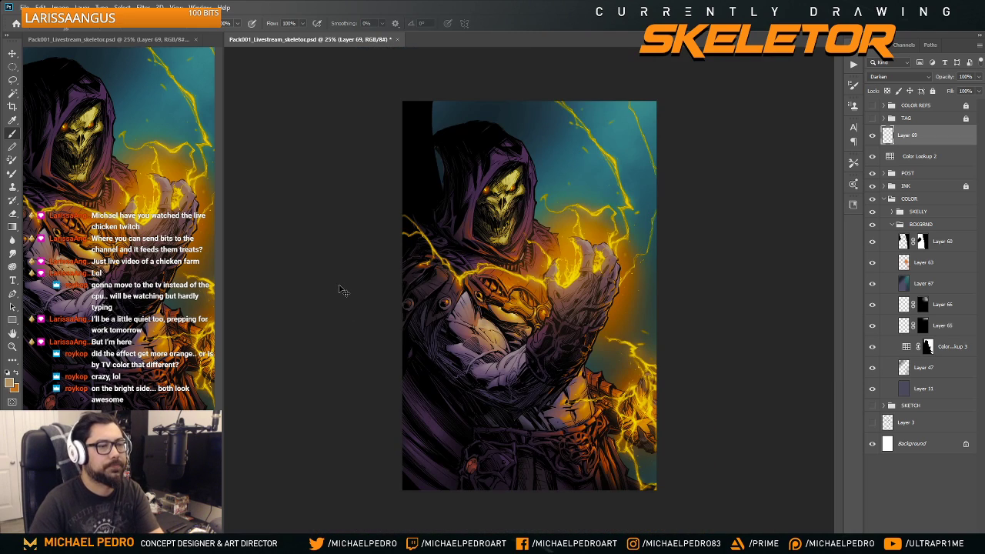
key("ctrl+plus")
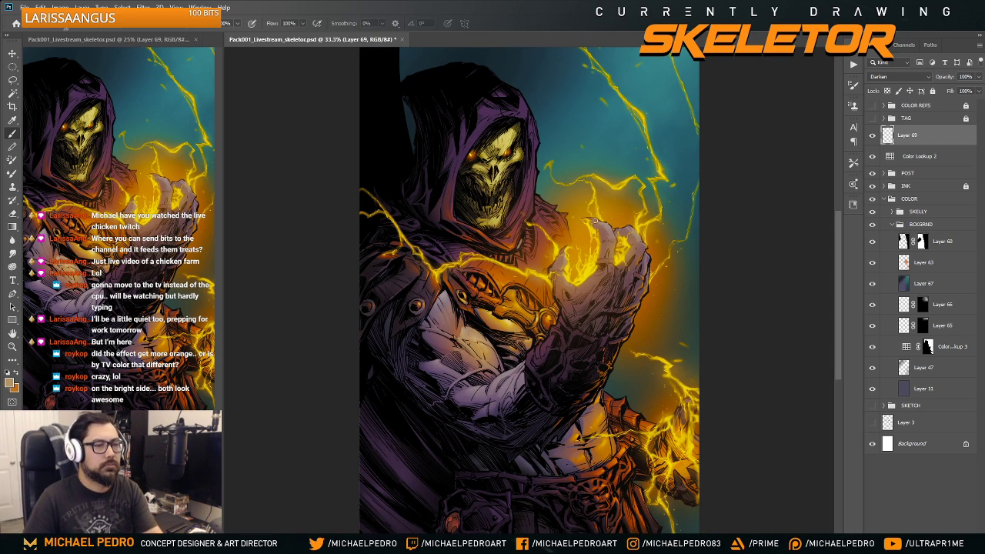
key("ctrl+minus")
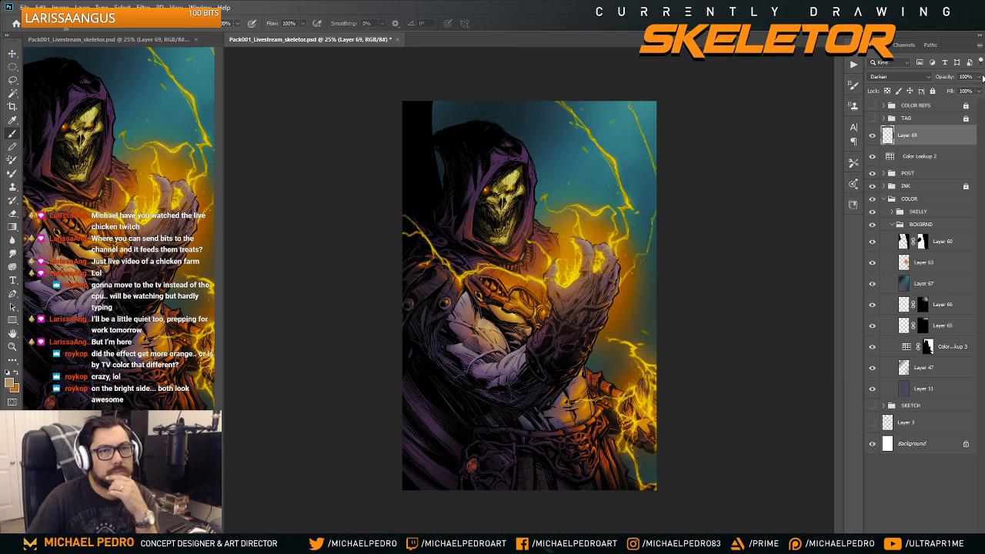
left_click_drag(983, 77, 966, 91)
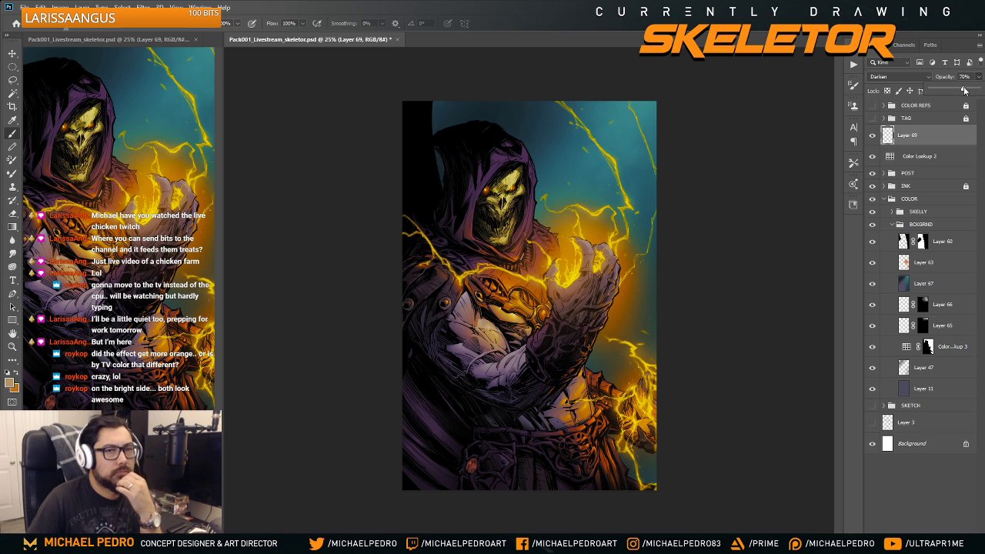
mouse_move(964, 90)
left_mouse_down()
mouse_move(922, 91)
mouse_move(955, 93)
left_mouse_up()
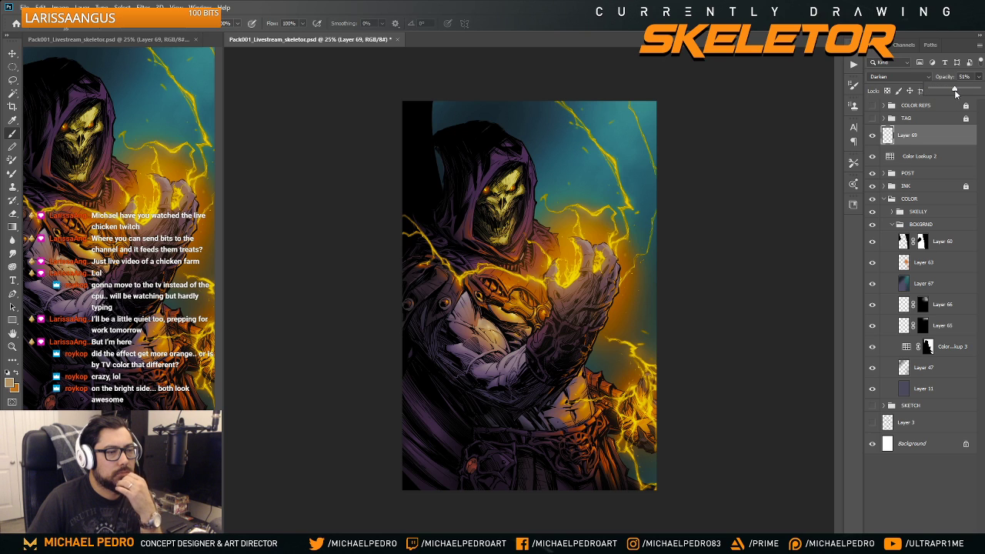
left_click(782, 187)
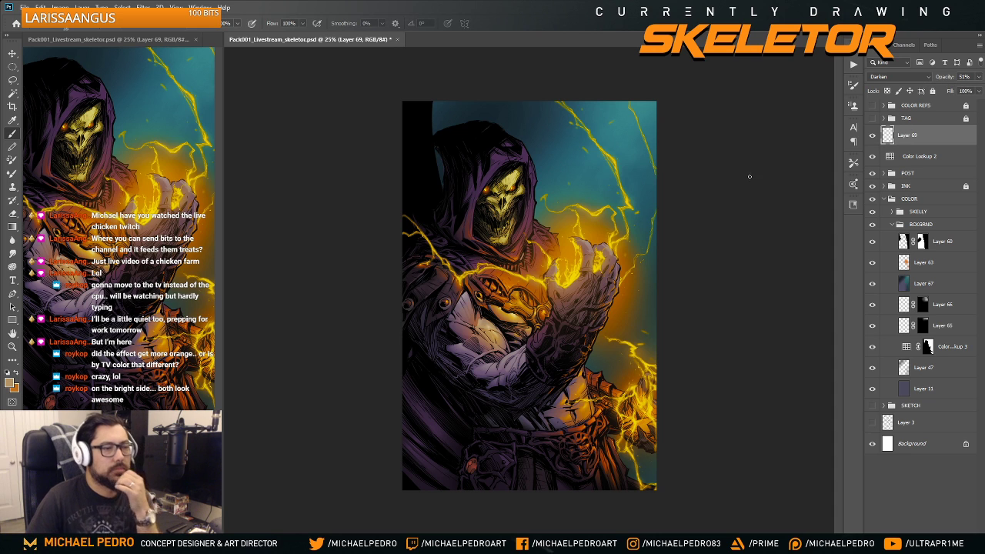
key("ctrl+minus")
key("ctrl+plus")
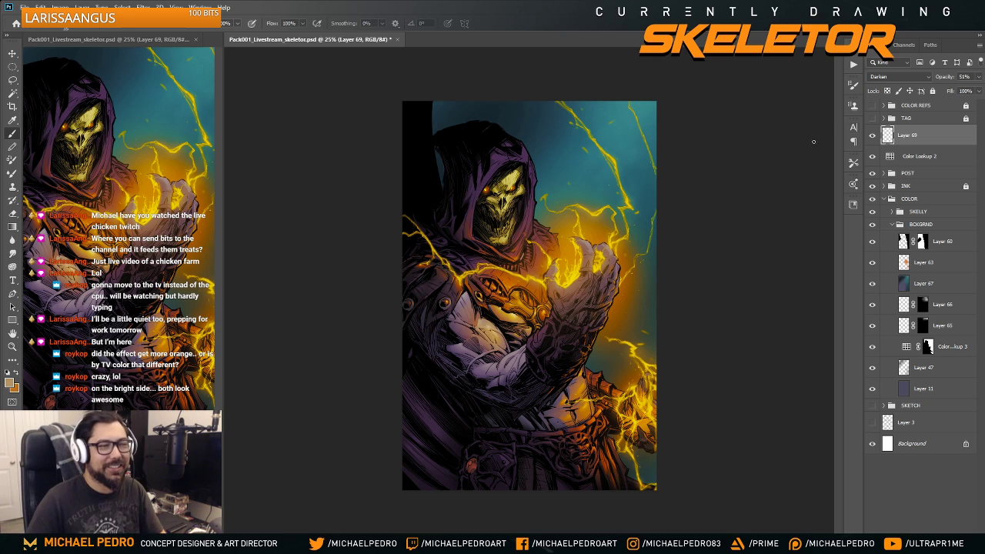
mouse_move(978, 83)
left_mouse_down()
mouse_move(950, 91)
mouse_move(961, 90)
left_mouse_up()
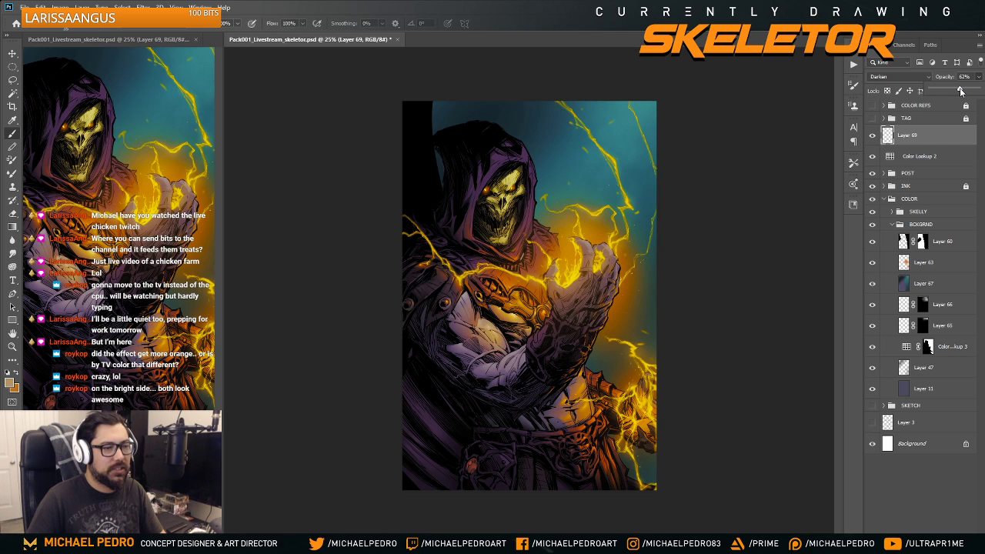
left_click(706, 270)
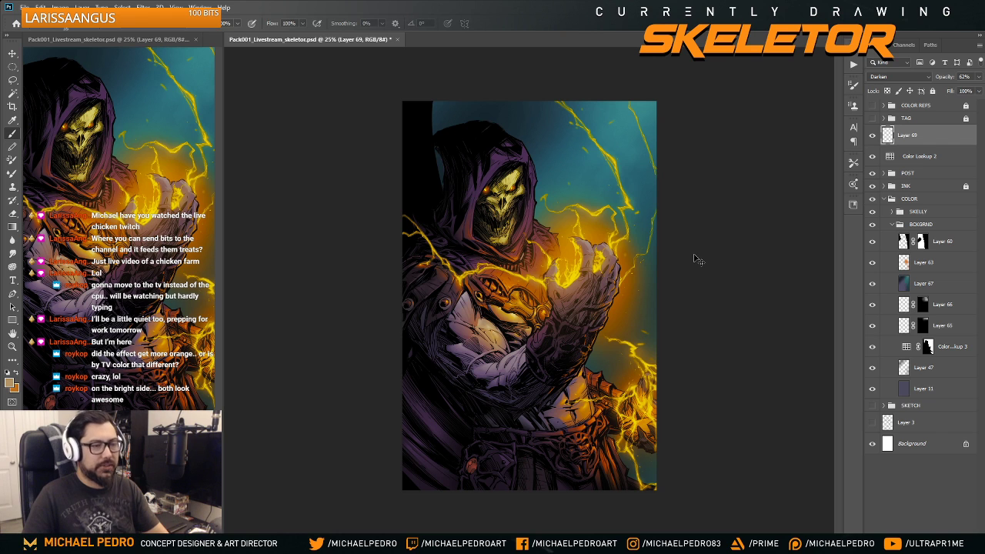
- Flip the illustration back horizontally, collapse the BCKGRND group and expand the SKELLY group
key("ctrl+shift+h")
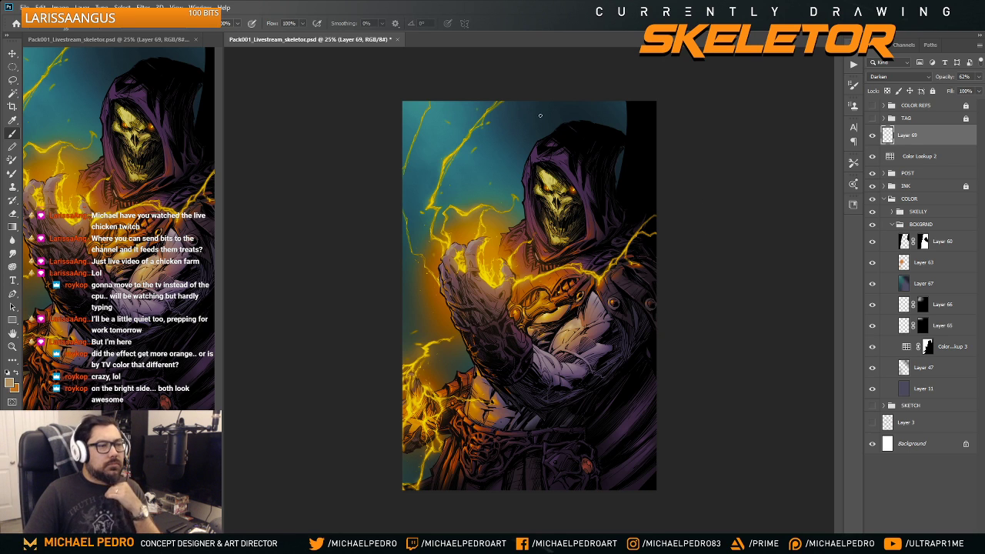
left_click(13, 335)
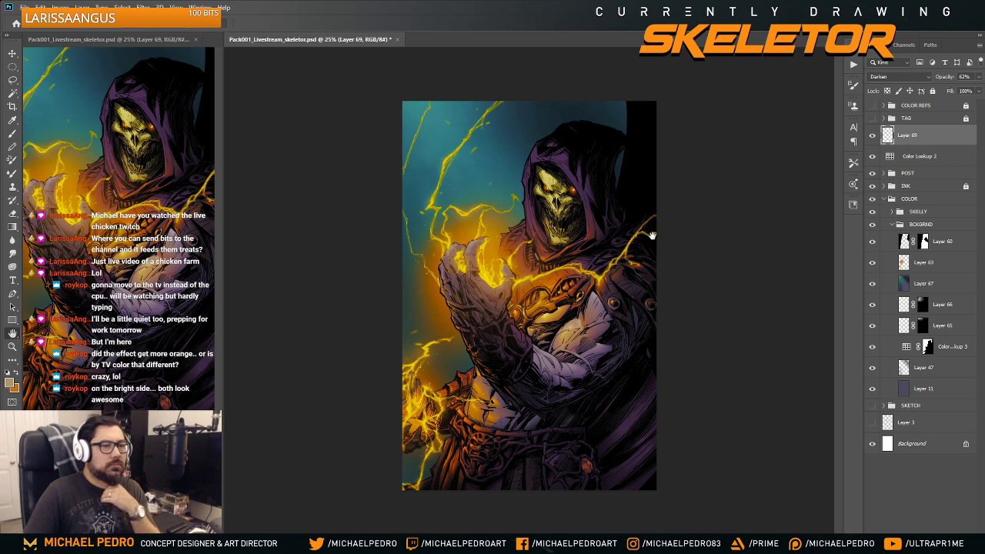
left_click(891, 225)
left_click(891, 211)
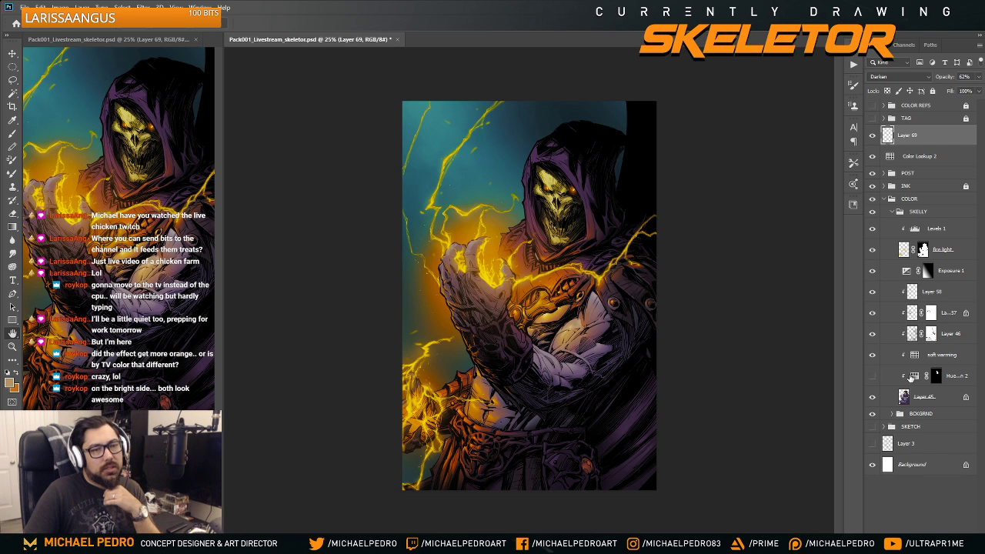
- Pick the red gem on the belt on Layer 45 with the Magic Wand
left_click(907, 376)
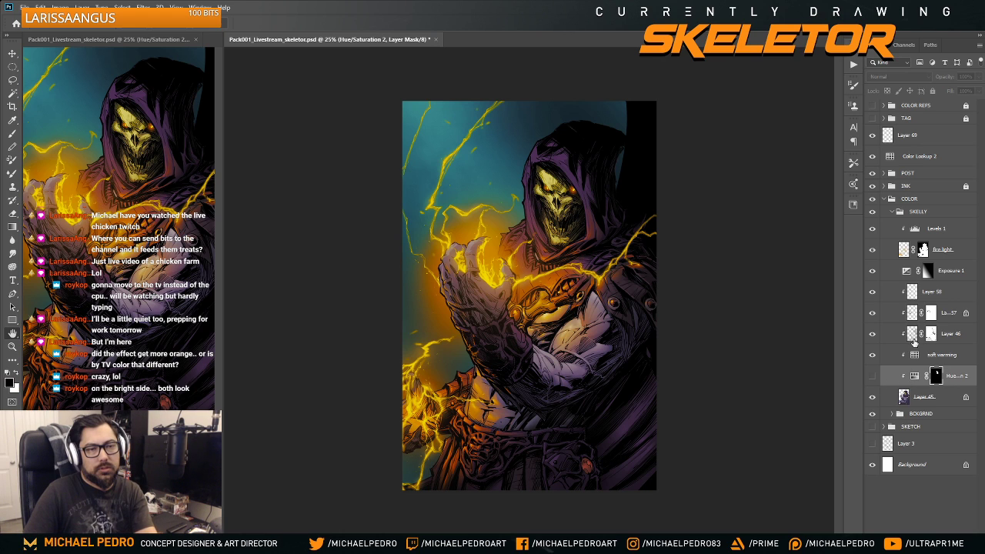
left_click(908, 398)
key("w")
left_click(587, 466)
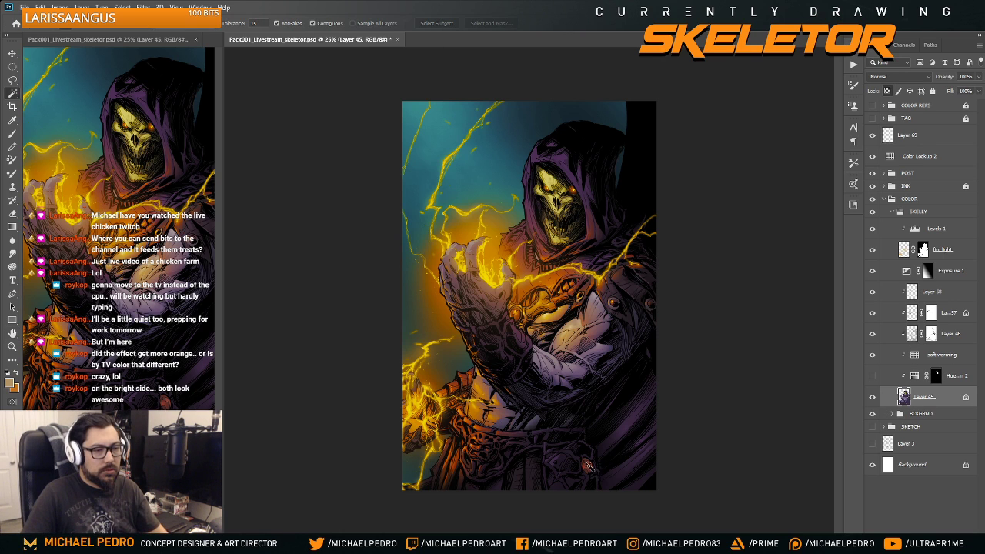
key("ctrl+d")
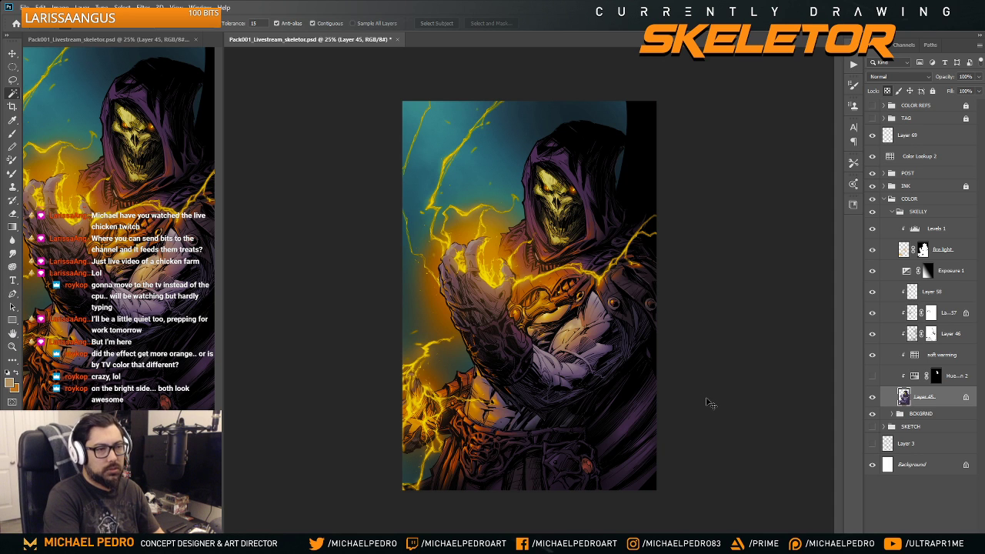
- Apply Hue/Saturation to the red belt gem on Layer 45 with saturation -17 and lightness -30
key("ctrl+u")
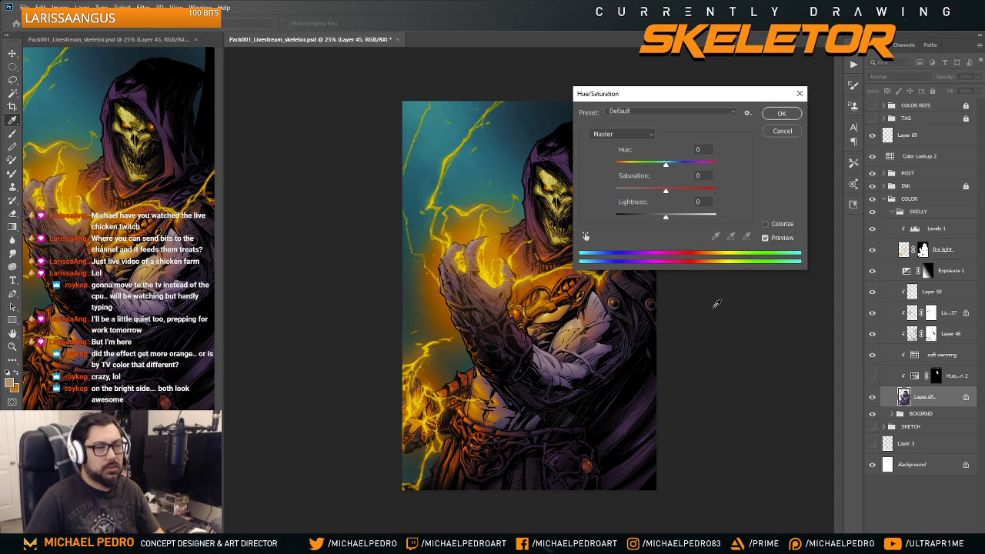
left_click_drag(720, 93, 292, 144)
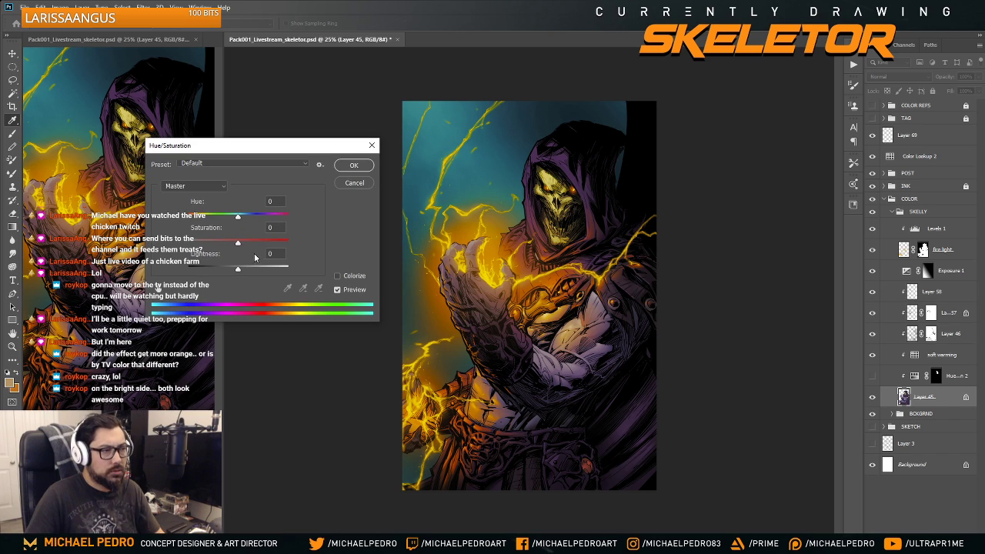
left_click_drag(238, 246, 220, 272)
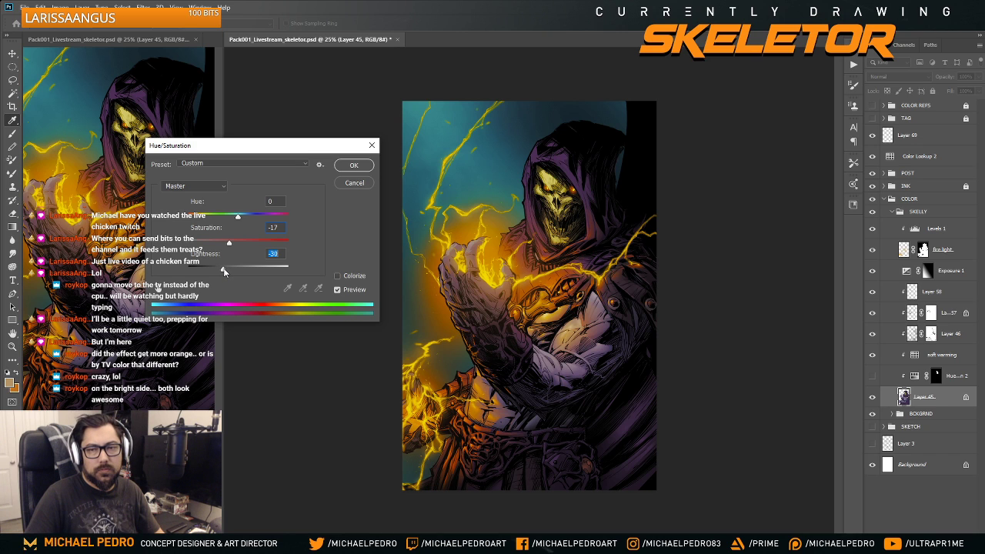
left_click(353, 166)
- Compare the belt gem and the overall colors of the illustration at smaller and larger viewing sizes
key("h")
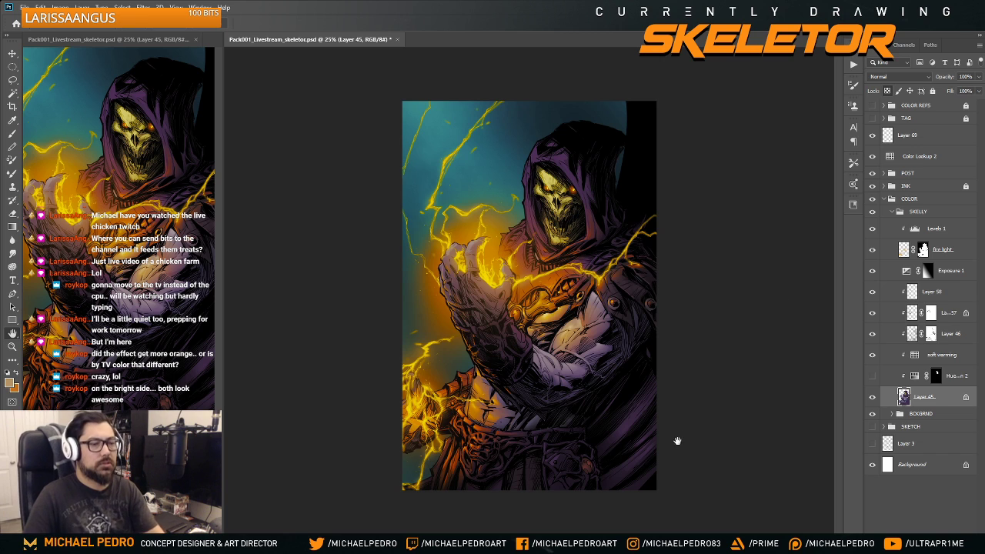
left_click(686, 370, "alt")
left_click(667, 331, "ctrl")
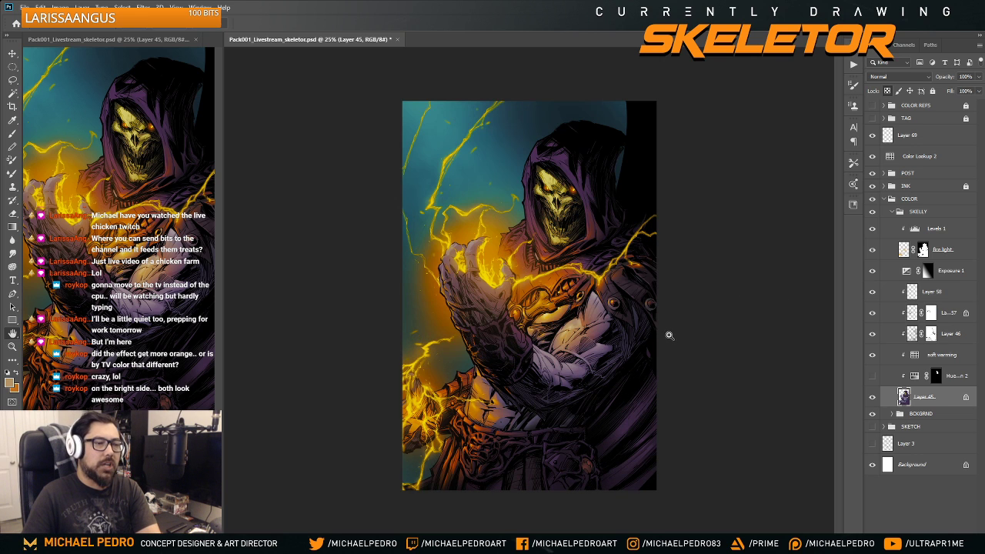
left_click(714, 284, "alt")
left_click(700, 278, "ctrl")
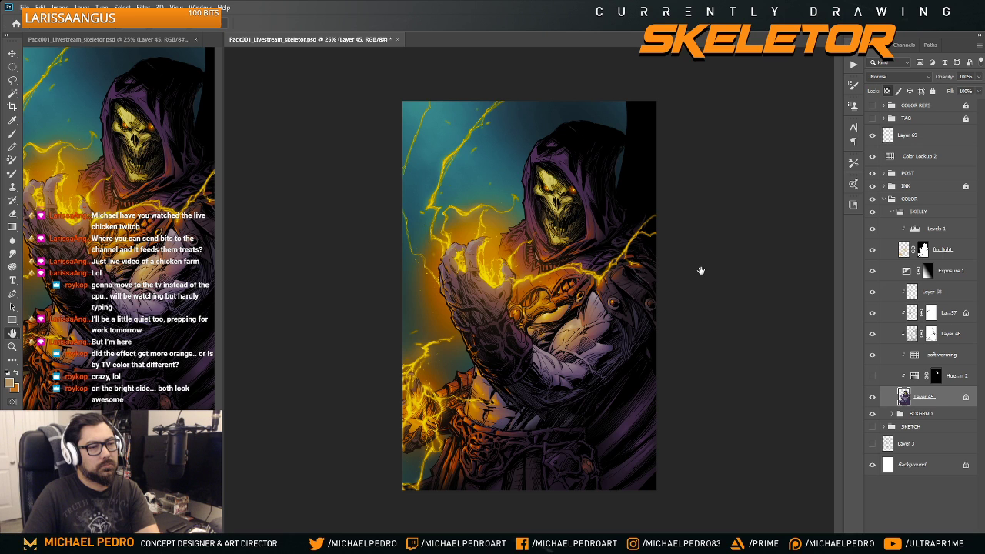
left_click(701, 271, "alt")
left_click(702, 271, "ctrl")
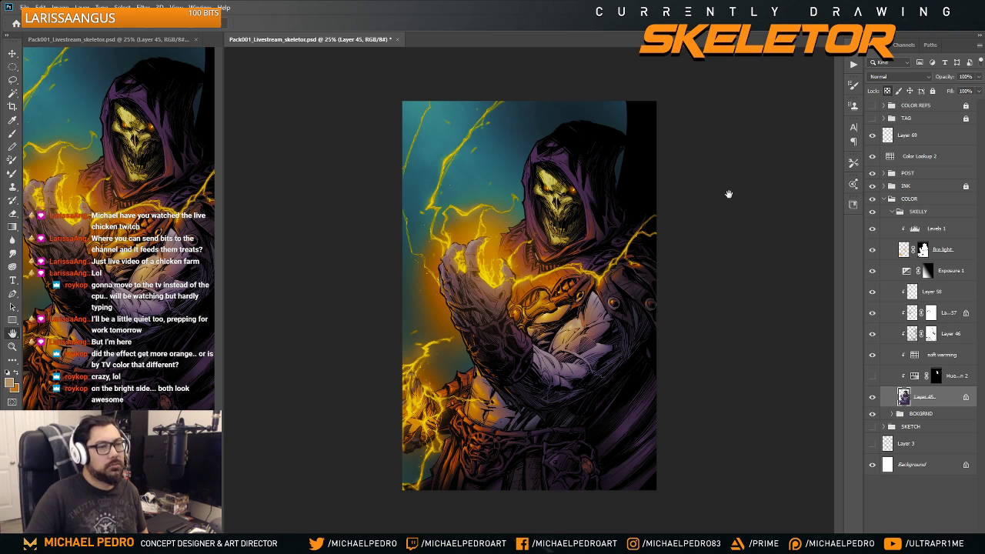
- Show and expand the TAG group, then collapse the COLOR group and lock the COLOR and POST groups
left_click(872, 119)
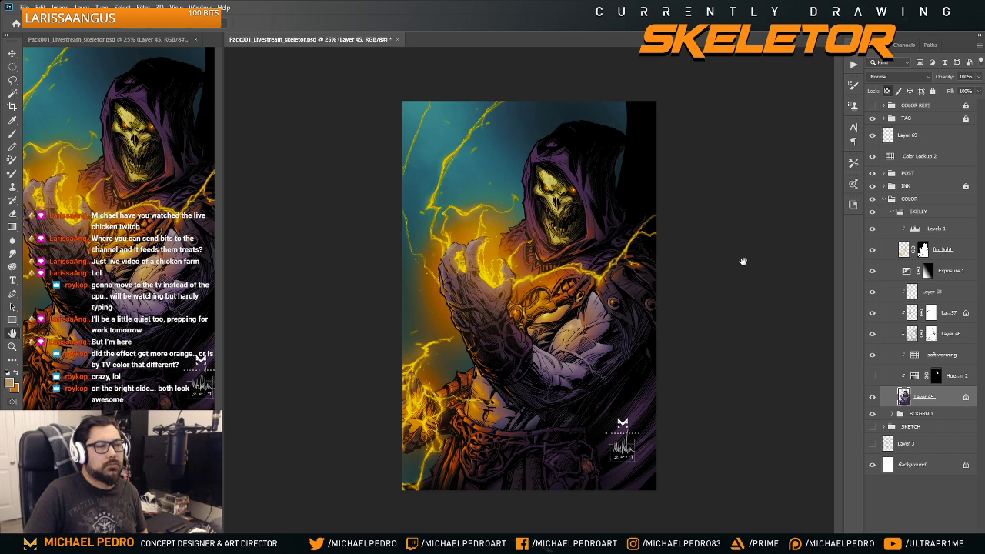
left_click(885, 119)
left_click(884, 263)
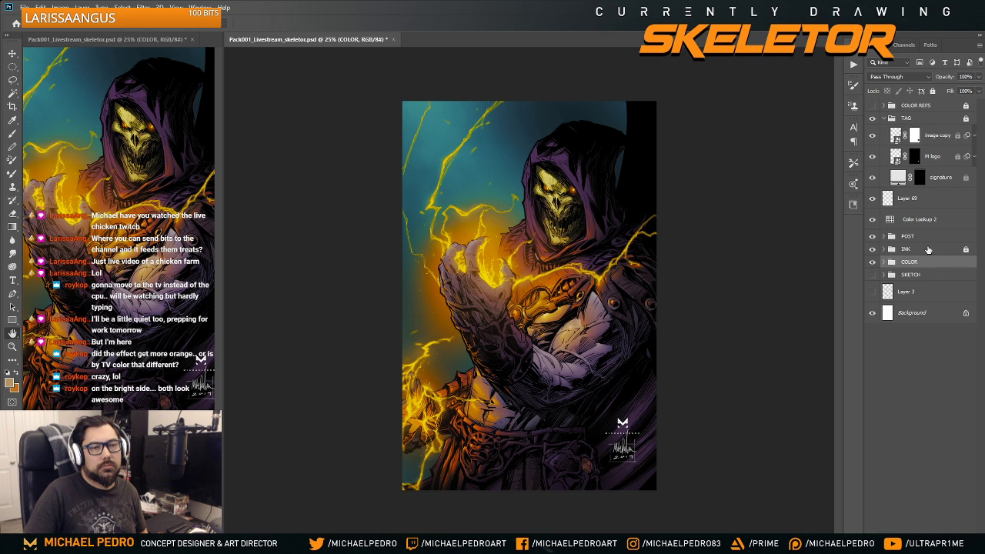
left_click(933, 90)
left_click(951, 239)
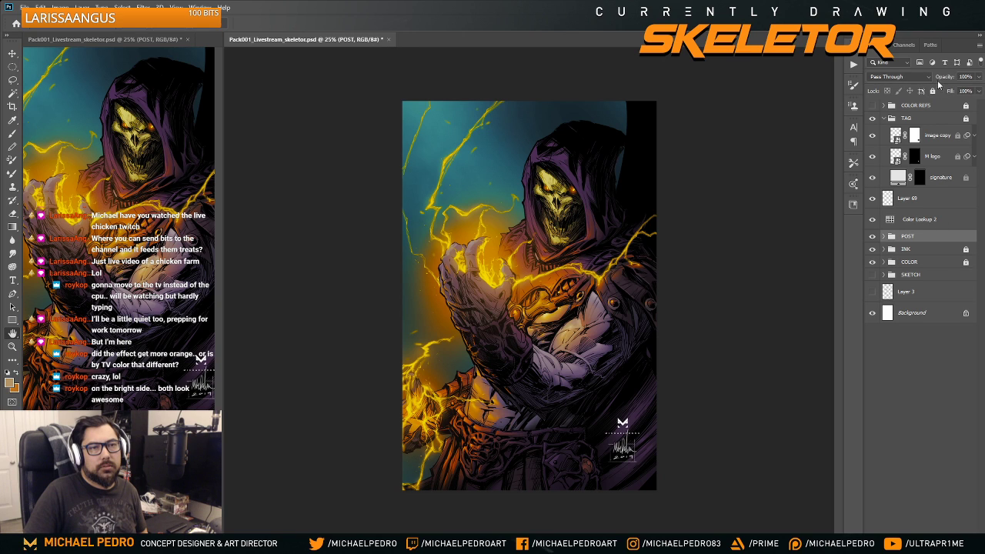
left_click(933, 91)
- Unlock the POST group, move Layer 69 and Color Lookup 2 into it above MAGIC FX, and lock the collapsed group again
left_click(951, 222)
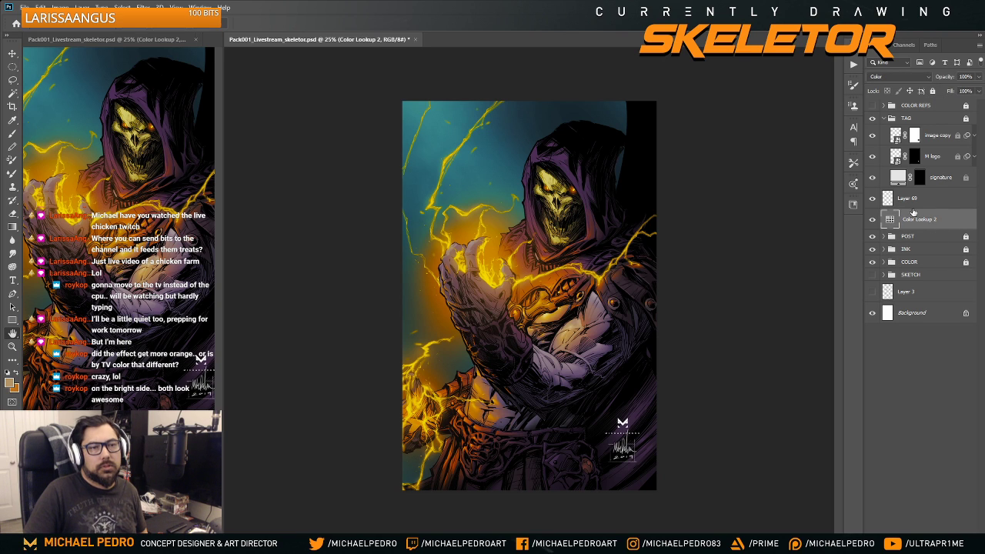
left_click(882, 118)
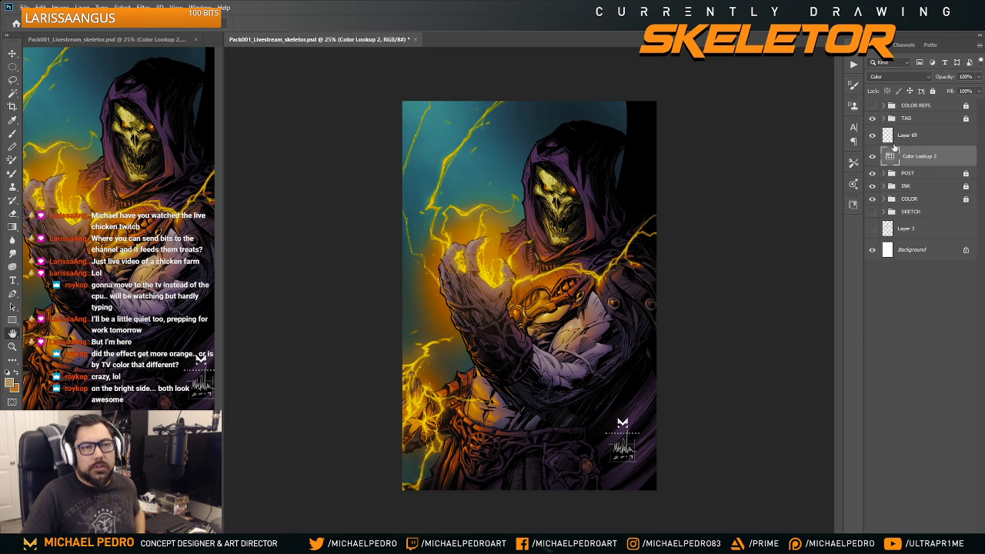
key("alt+[")
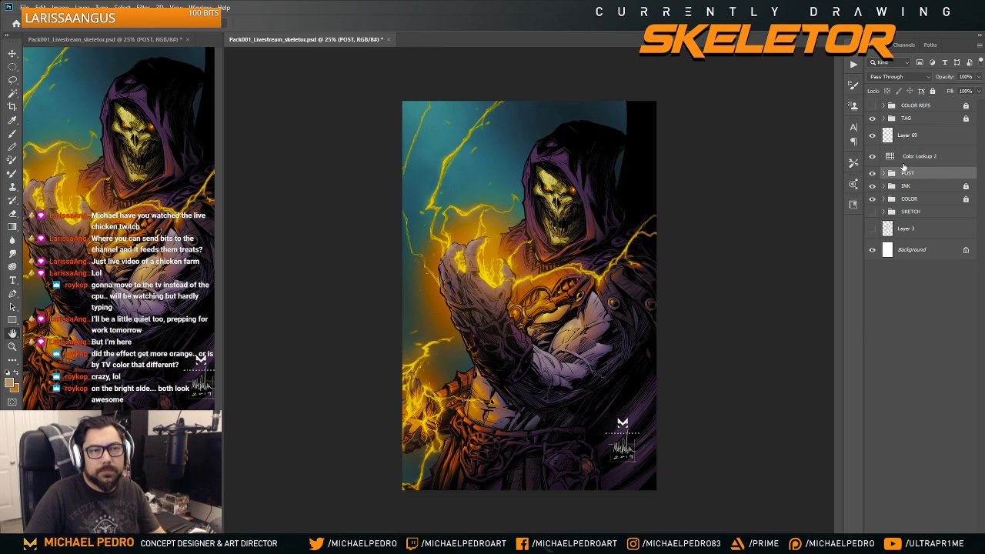
left_click(884, 174)
left_click_drag(913, 141, 900, 184)
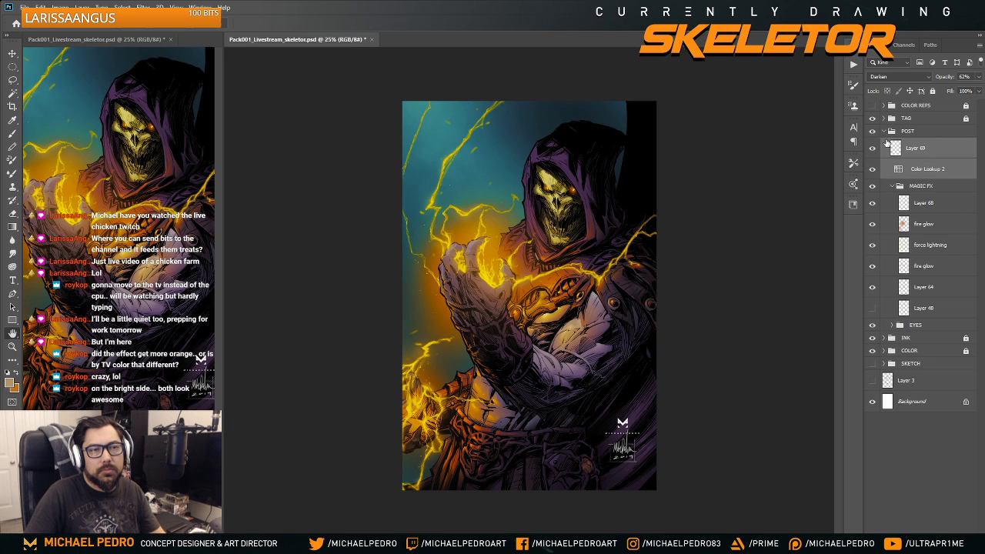
left_click(883, 131)
left_click(932, 91)
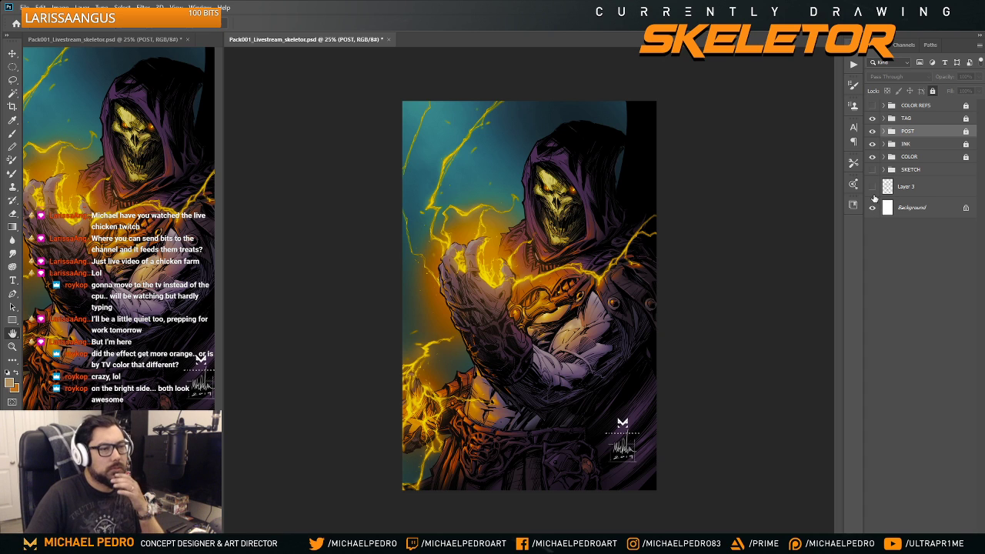
- Unlock the TAG group, compare the artwork with its M logo and signature layers off and on, and inspect the tag up close
left_click(884, 118)
left_click(891, 119)
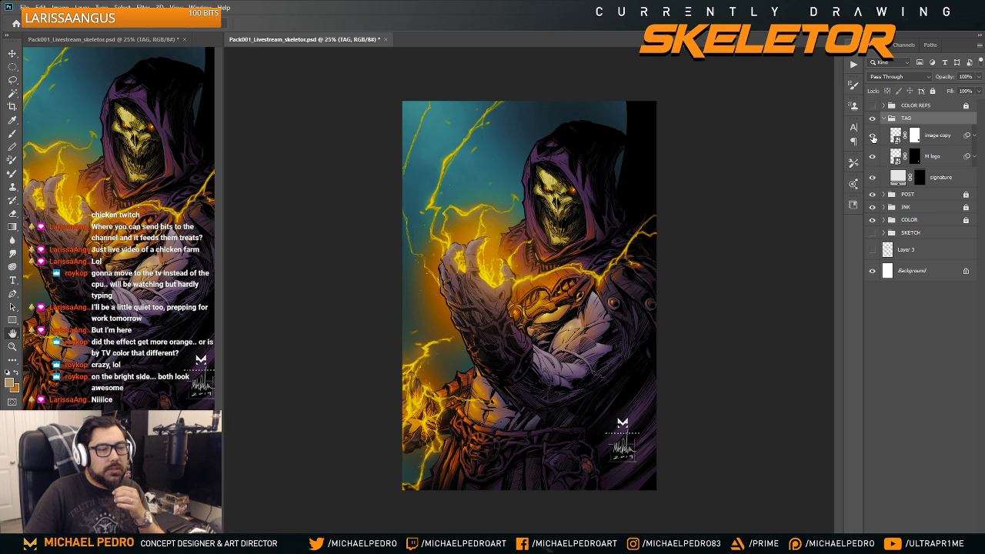
left_click(873, 157)
left_click(873, 156)
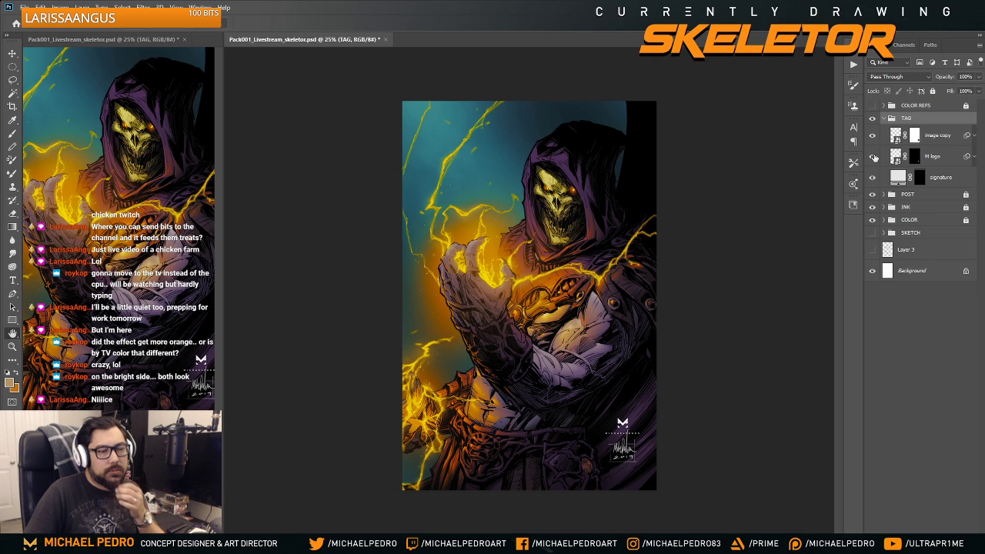
left_click(873, 178)
left_click(873, 178)
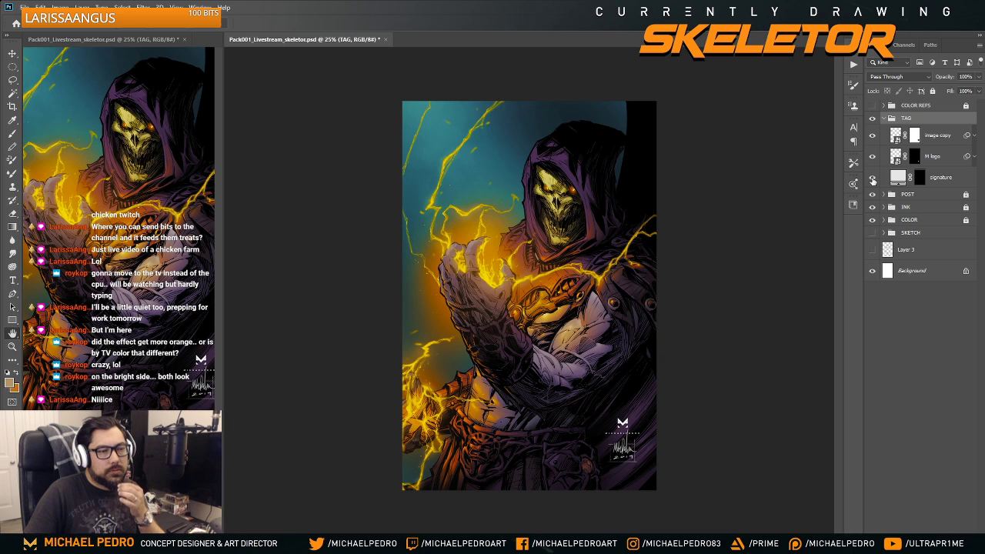
left_click(684, 365, "ctrl")
left_click_drag(684, 365, 568, 264)
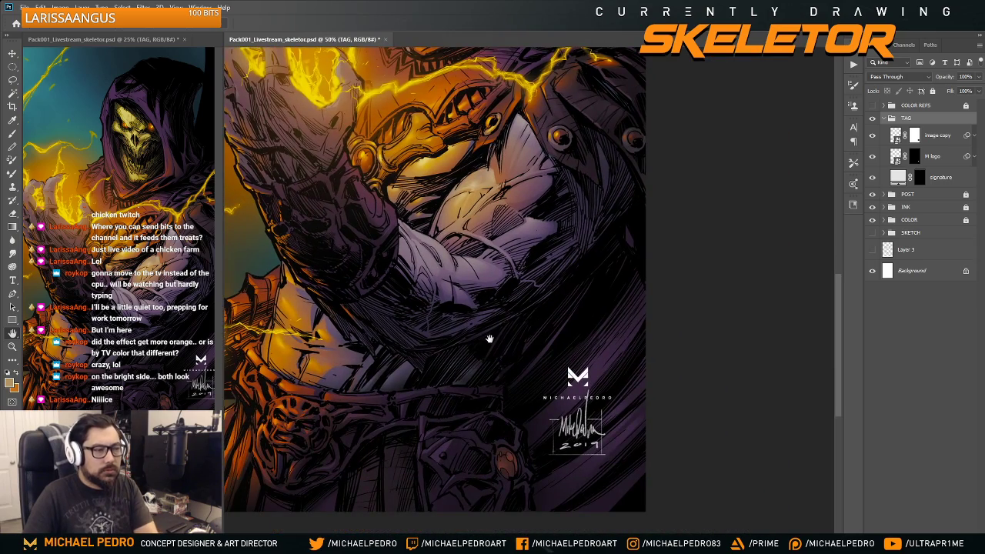
left_click_drag(490, 339, 534, 346)
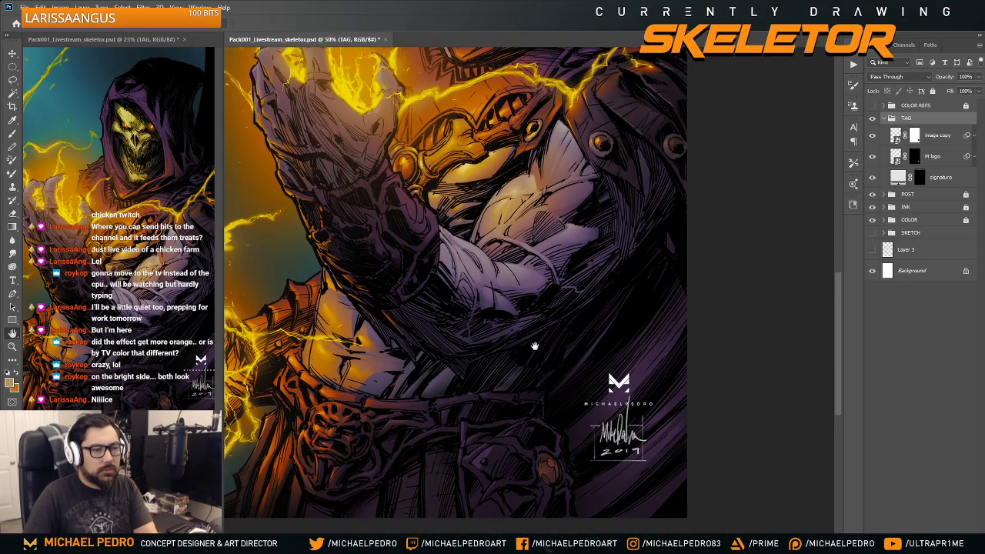
left_click(527, 328, "alt")
left_click(398, 288, "alt")
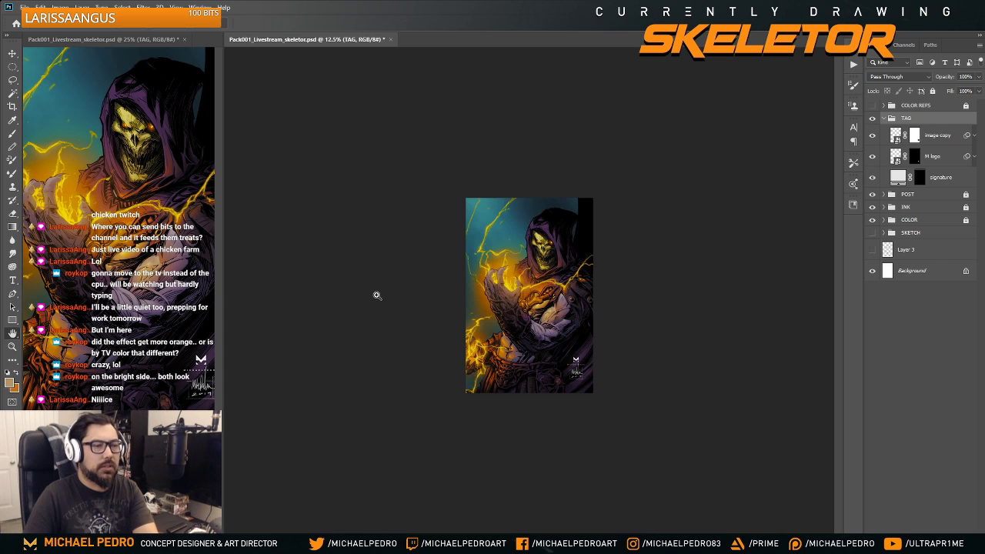
left_click(376, 295)
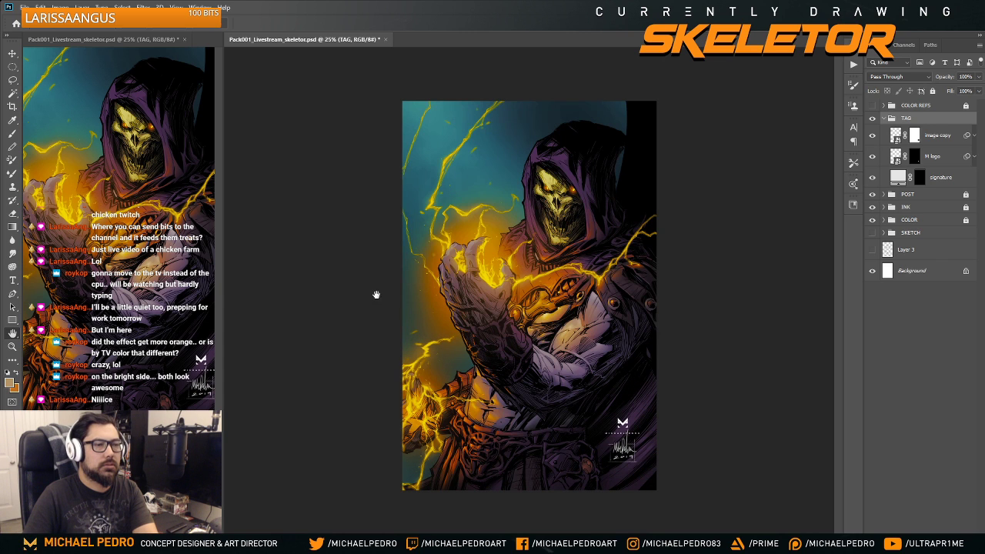
- Collapse and lock the TAG group, and save the illustration
left_click(887, 119)
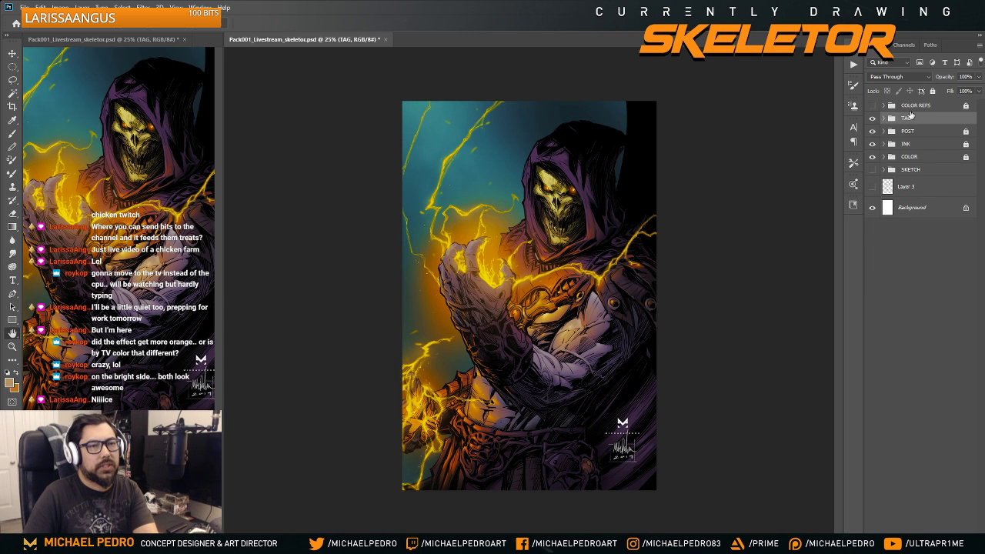
left_click(933, 90)
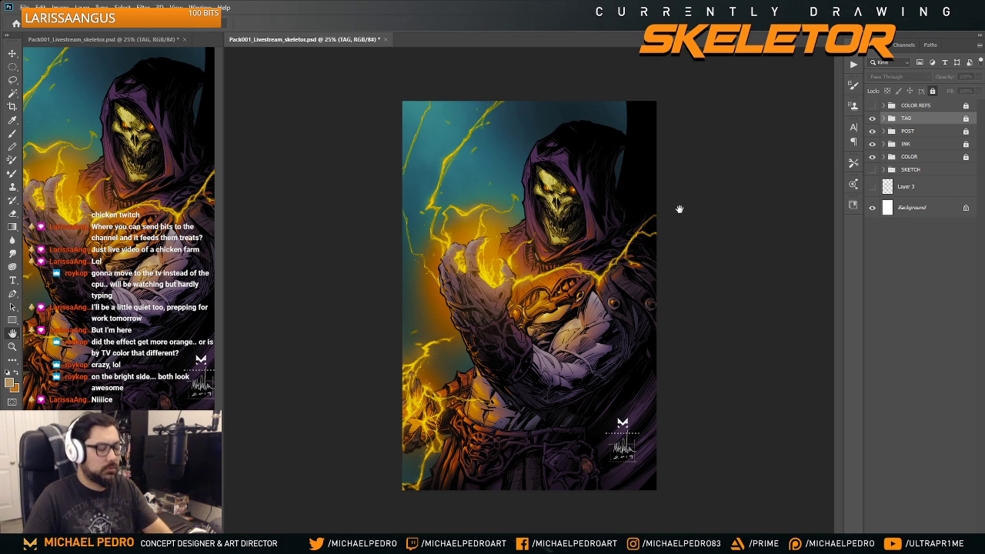
key("ctrl+s")
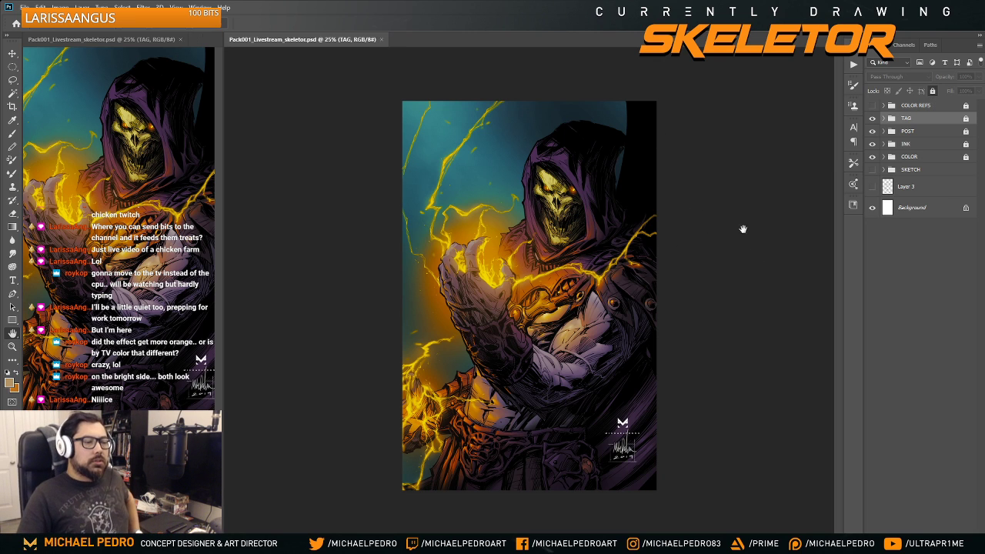
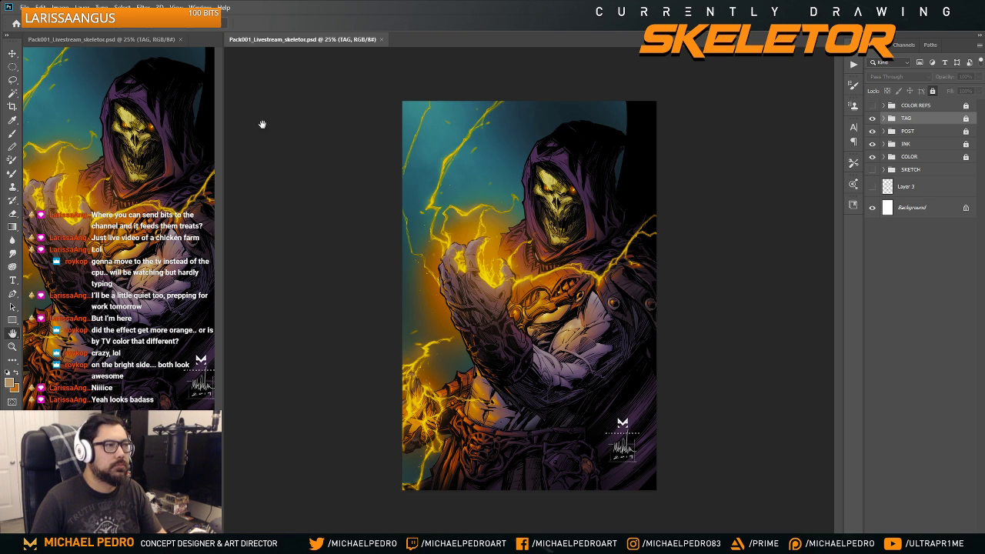
- Close the duplicate document view and copy the merged artwork into a new 1984 x 3035 pixel document with a black background
left_click(178, 40)
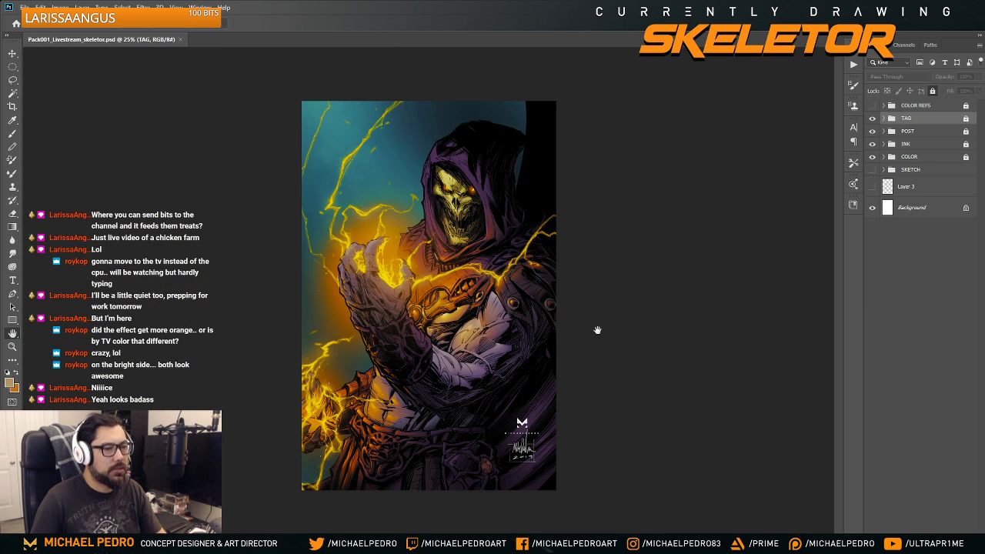
key("ctrl+a")
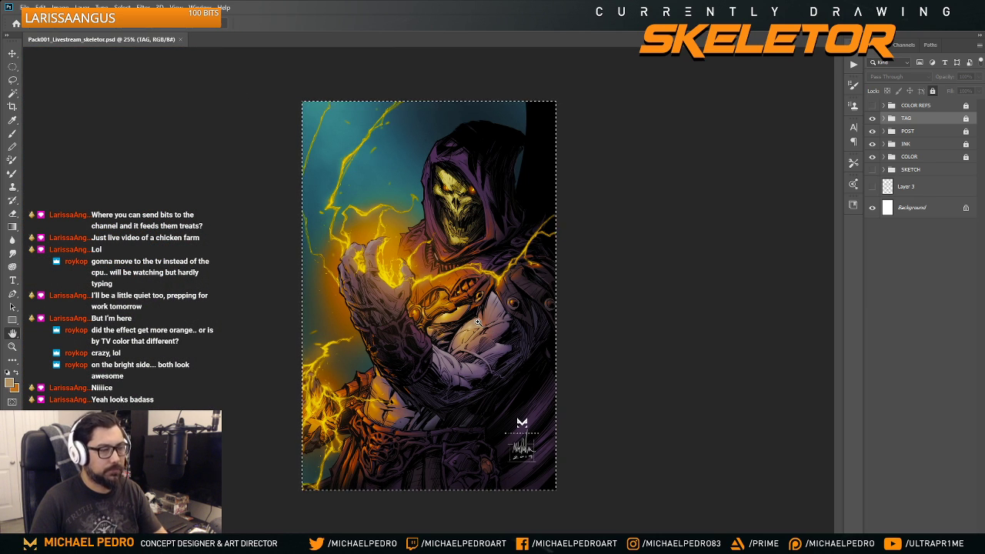
key("ctrl+n")
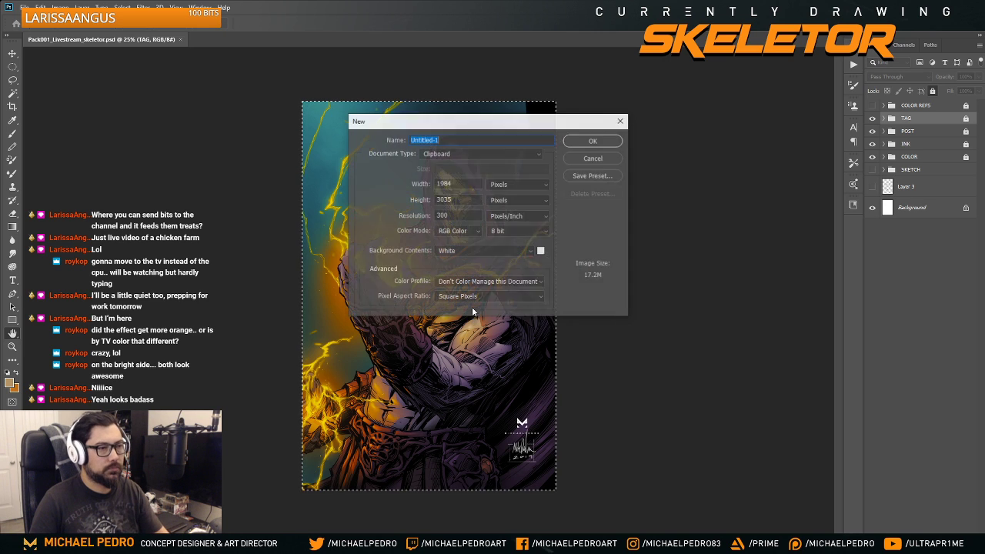
left_click(499, 250)
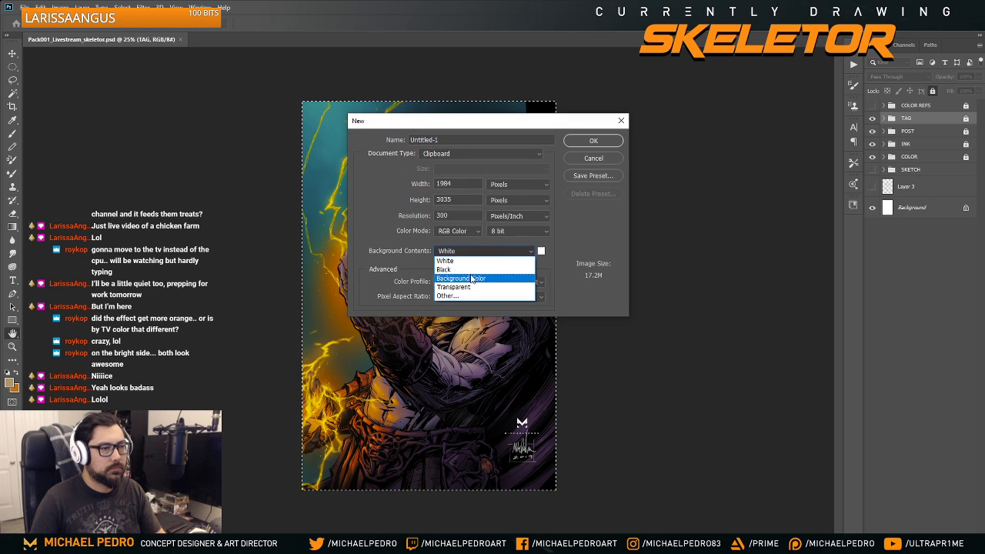
left_click(500, 266)
left_click(597, 143)
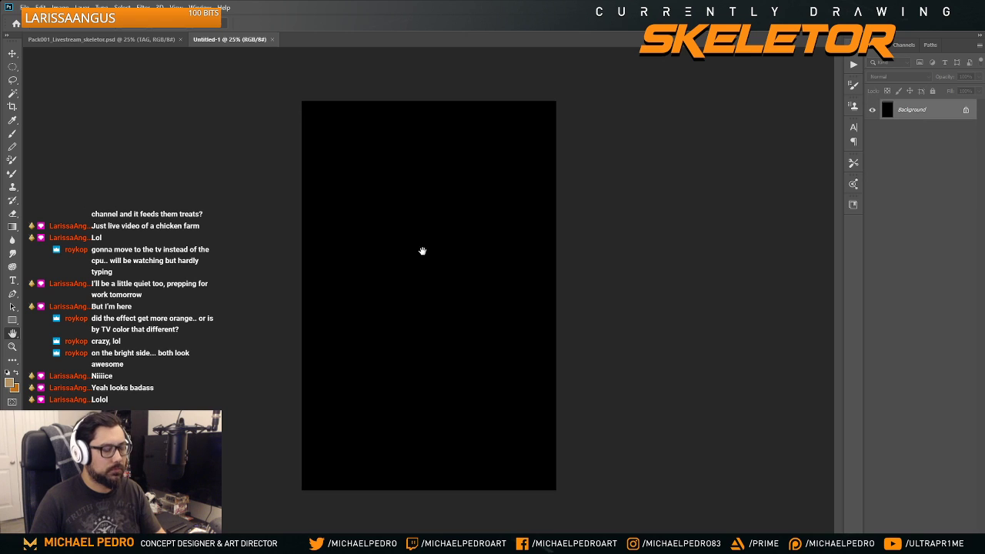
key("ctrl+v")
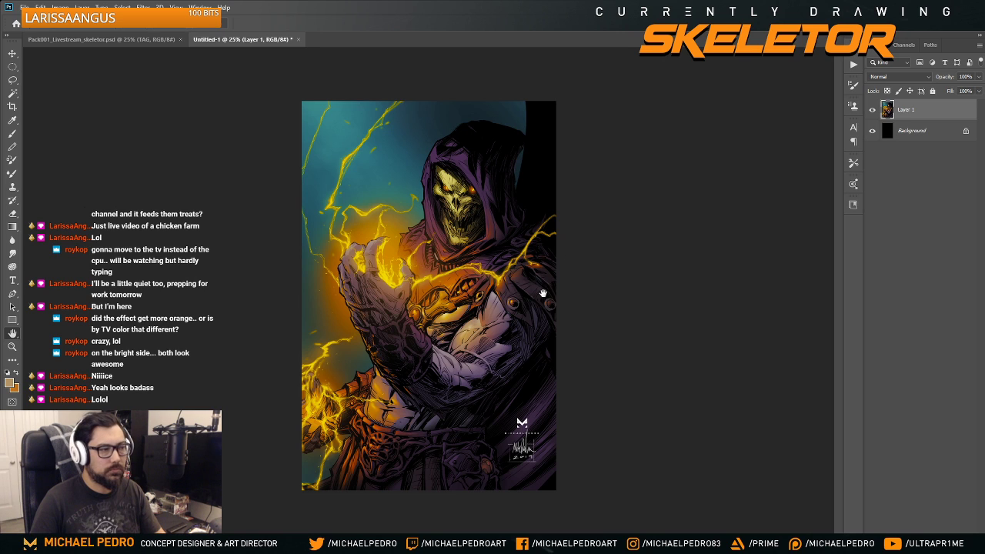
- Set white foreground and black background colors, and extend the canvas around the artwork to about 7.2 x 11.2 in using the Standard American Comic crop preset
key("d")
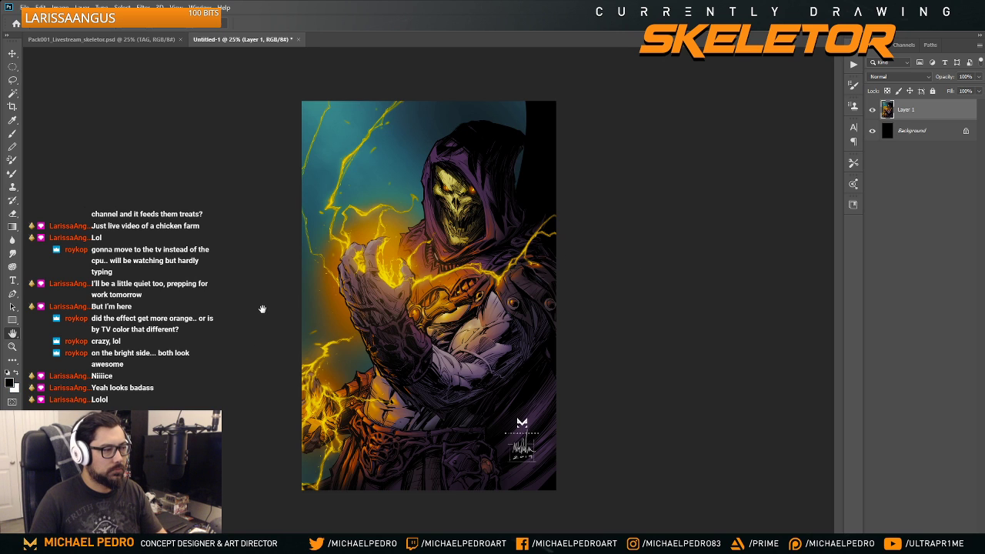
key("x")
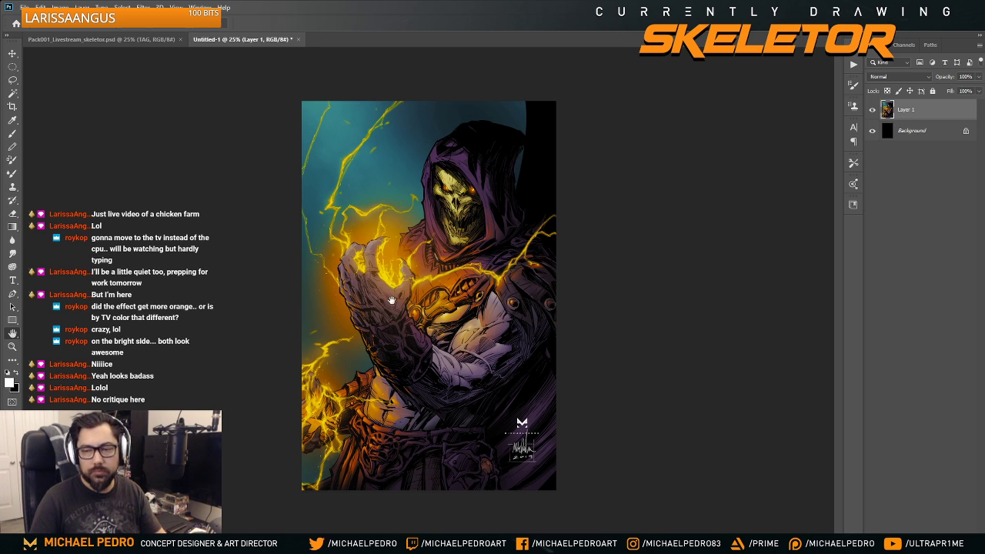
key("c")
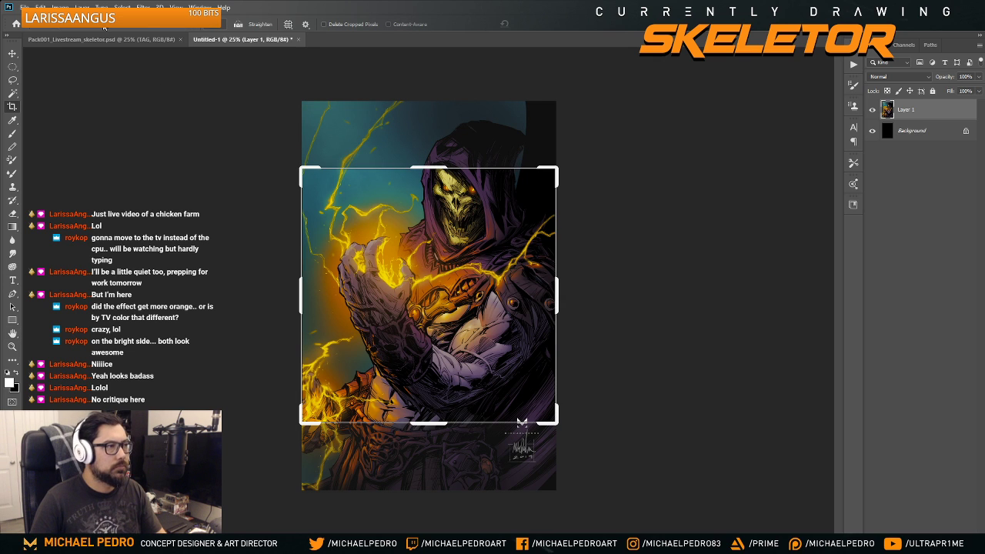
left_click(84, 24)
left_click(85, 44)
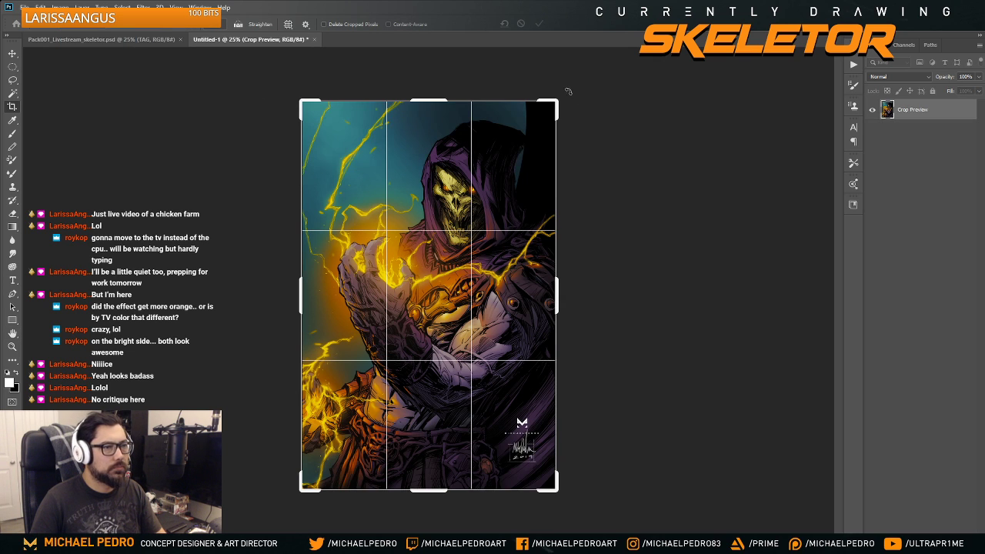
left_click(92, 27)
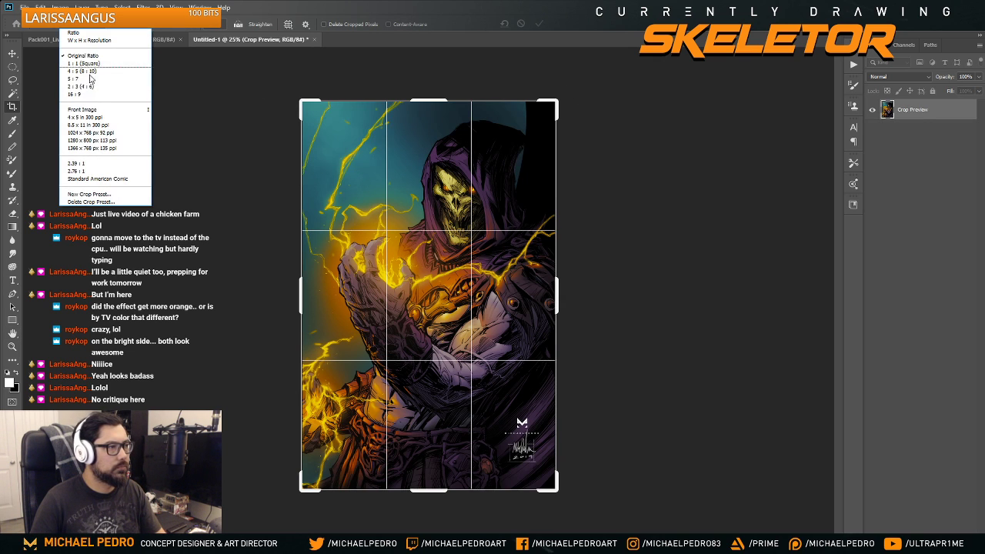
left_click(97, 178)
left_click_drag(560, 99, 582, 90)
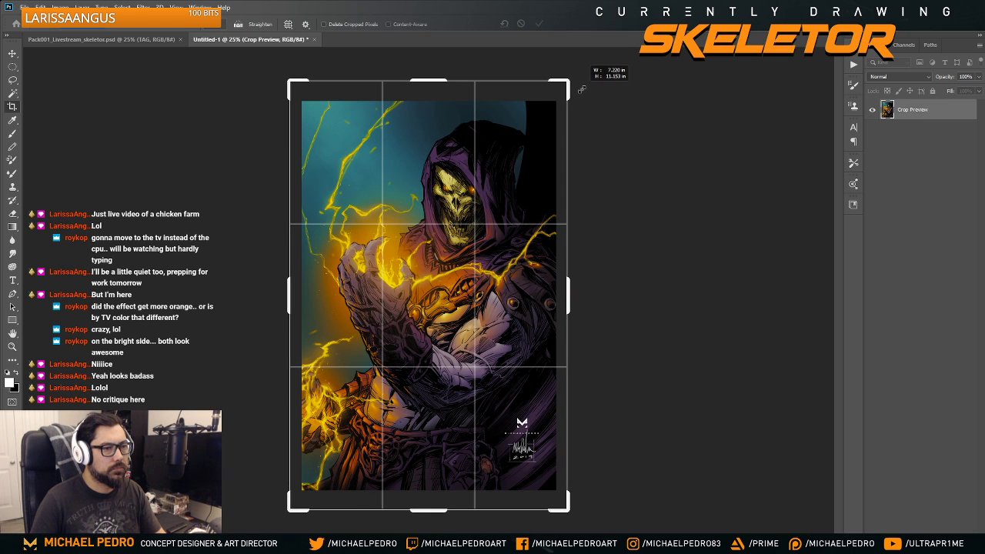
left_click_drag(582, 90, 586, 90)
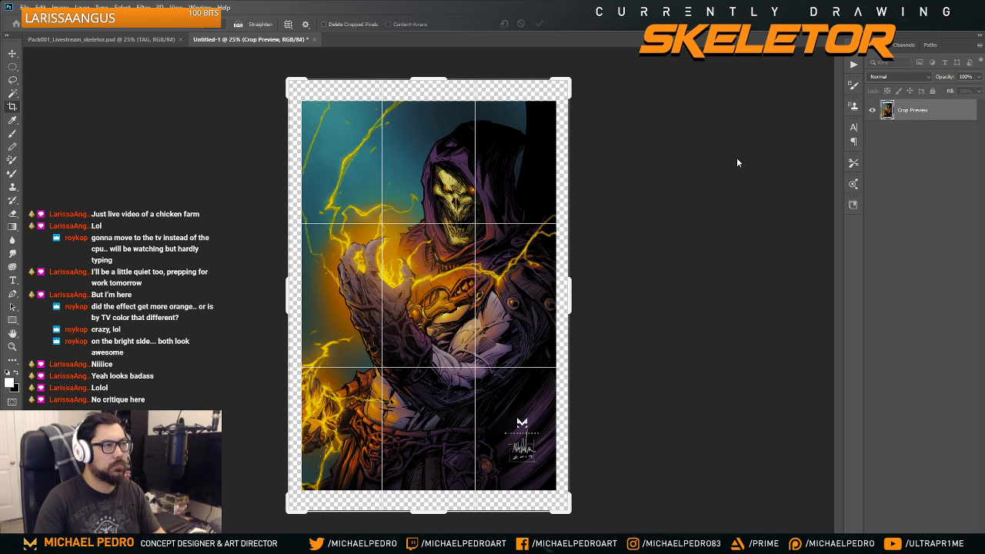
key("Return")
- Fill Layer 0 beneath the artwork with black to give the illustration a black border
left_click(899, 133)
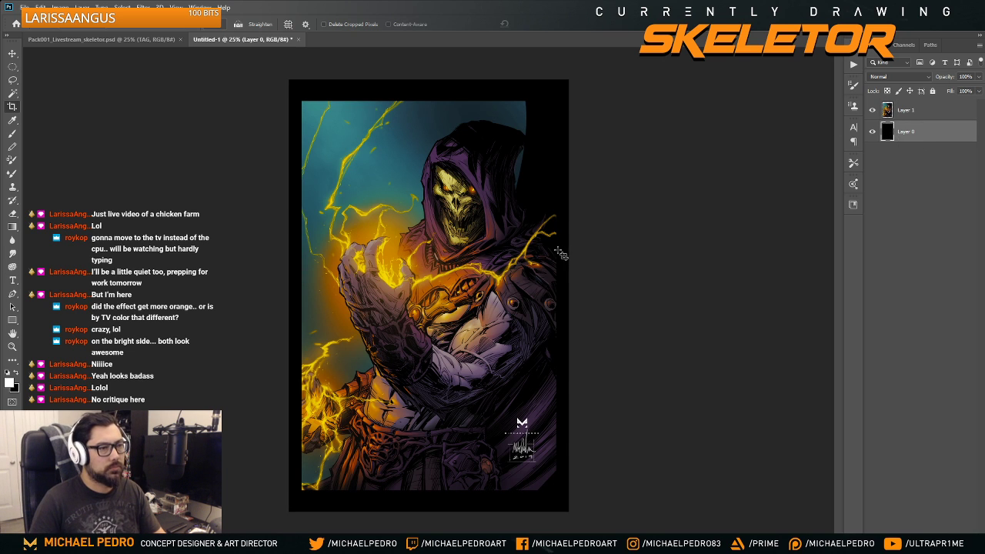
left_click(705, 270, "alt")
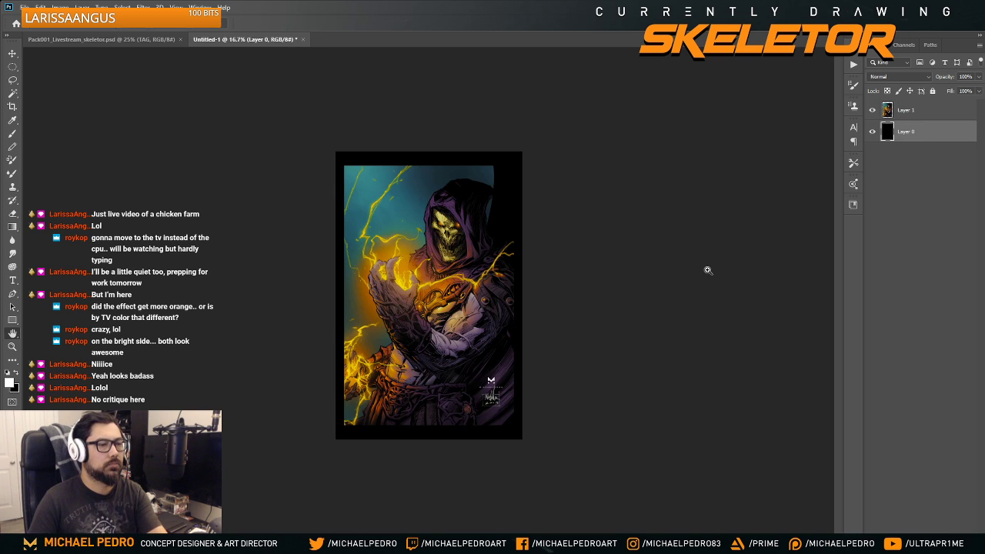
left_click(644, 264, "ctrl")
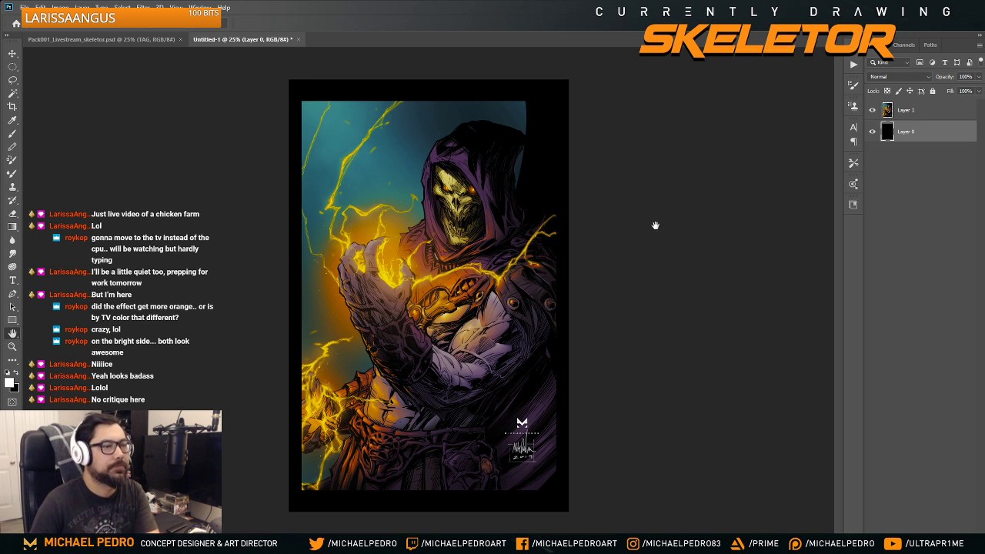
- Examine the lower half of the bordered copy, around the logo and signature, and return to the whole page
key("ctrl+minus")
key("ctrl+plus")
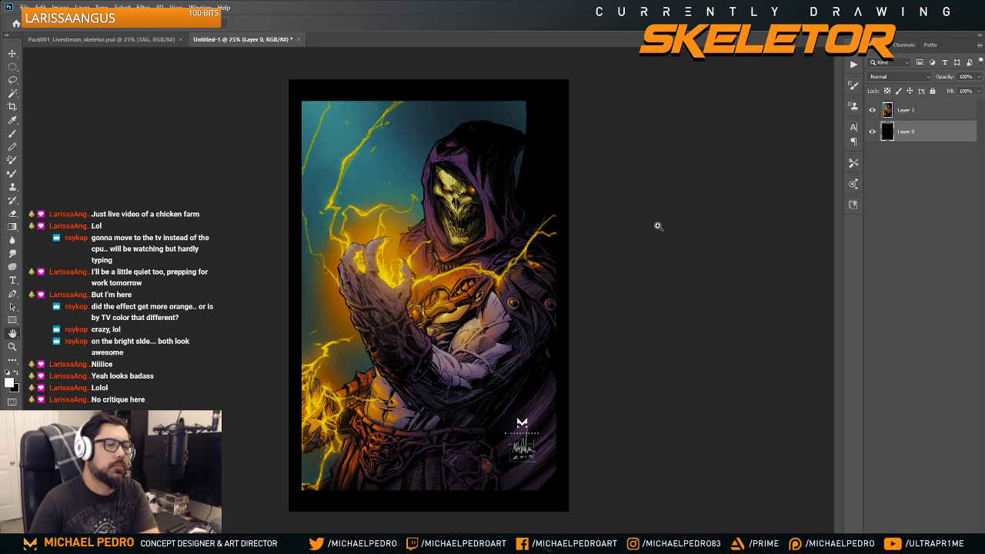
left_click(658, 225, "ctrl")
left_click(623, 246, "ctrl")
mouse_move(623, 247)
left_mouse_down()
mouse_move(654, 293)
mouse_move(565, 375)
left_mouse_up()
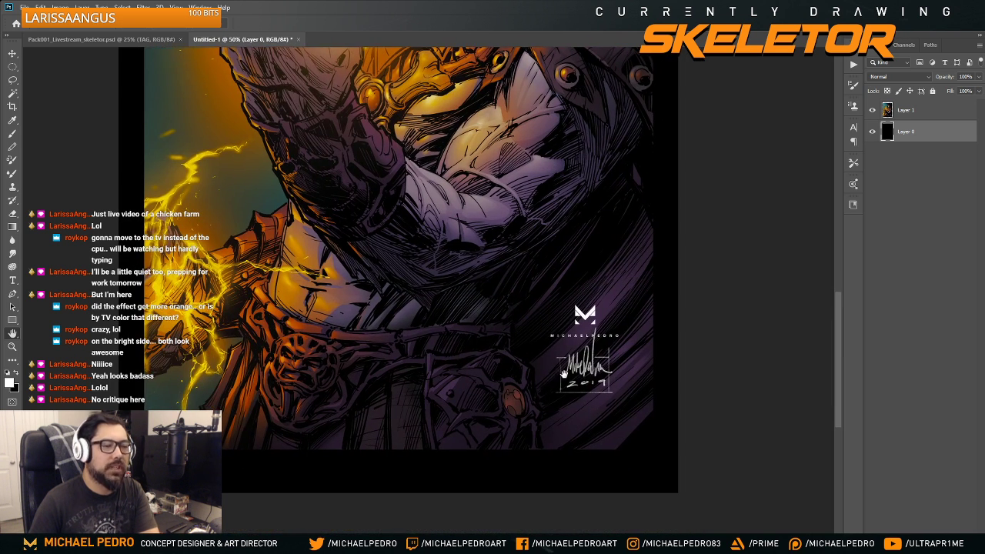
left_click_drag(454, 207, 460, 319)
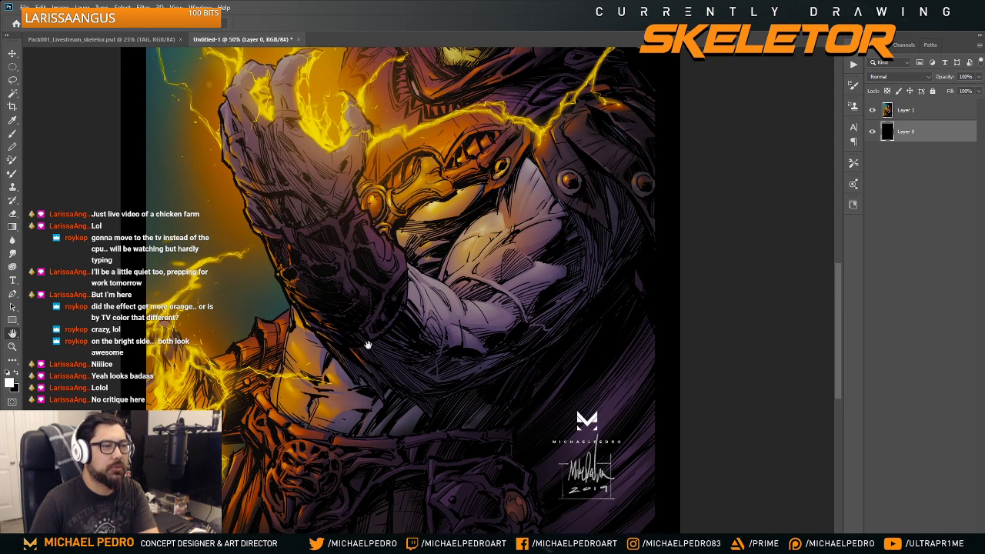
key("ctrl+0")
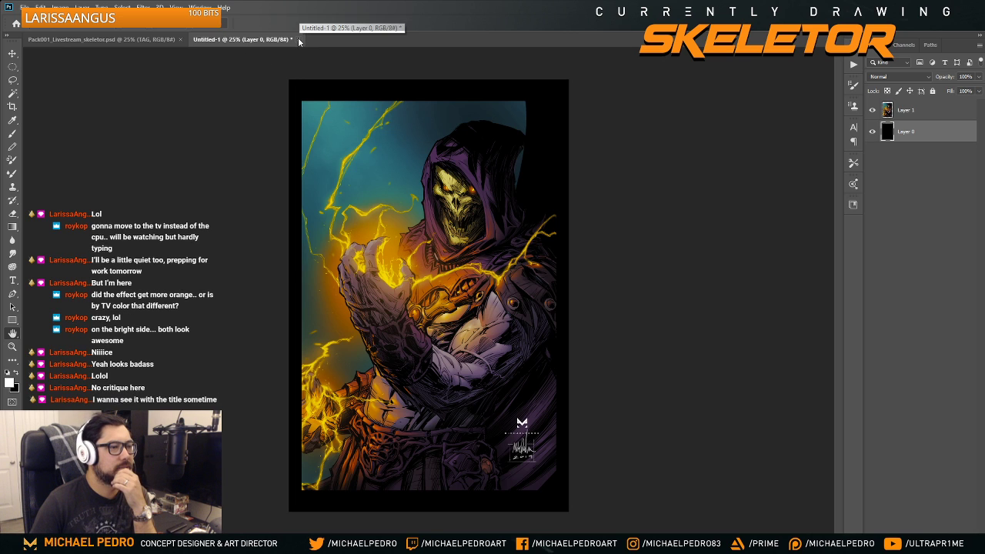
- Switch to Pack001_Livestream_skeletor.psd, clear the selection, and view the logo and signature area up close
left_click(123, 39)
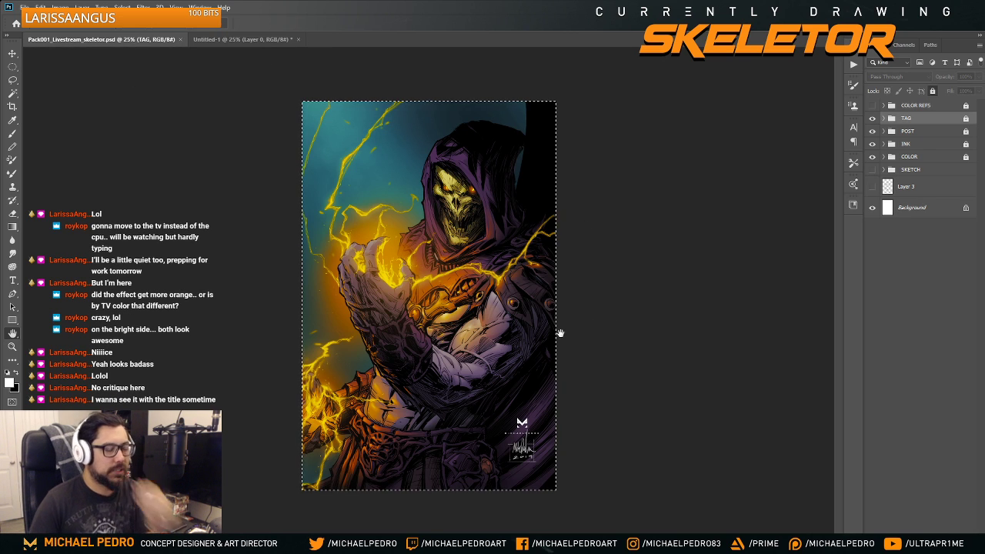
key("ctrl+d")
key("ctrl+plus")
key("ctrl+plus")
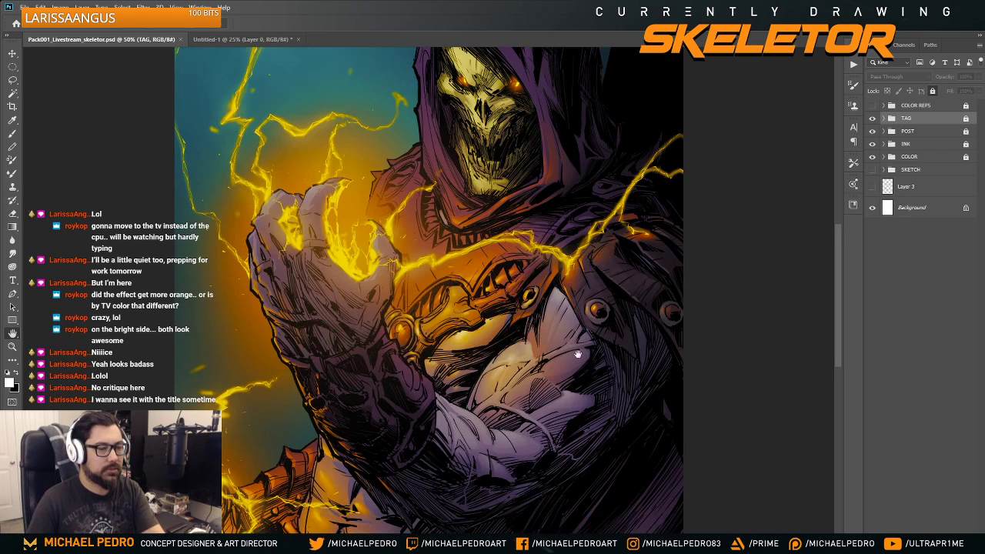
left_click_drag(589, 370, 528, 213)
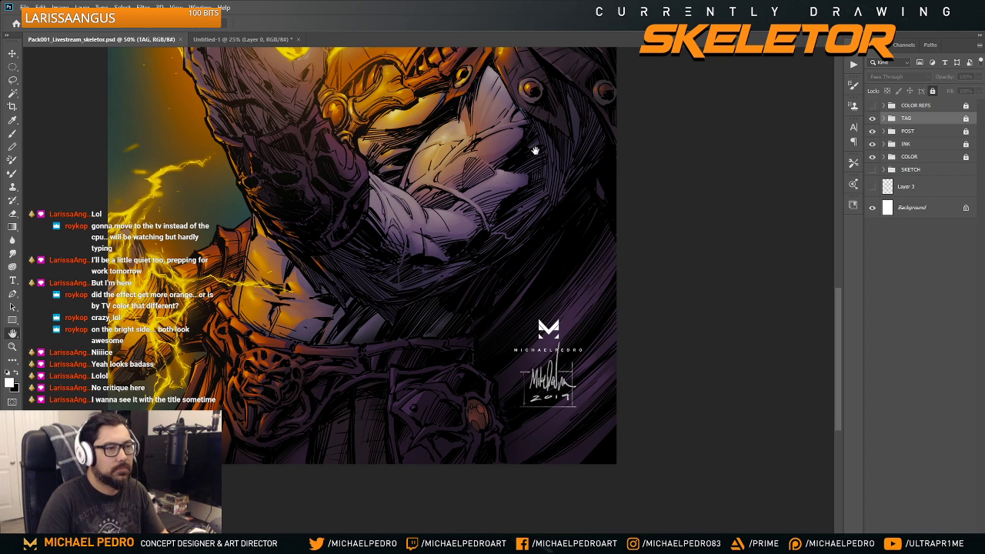
left_click_drag(535, 150, 612, 290)
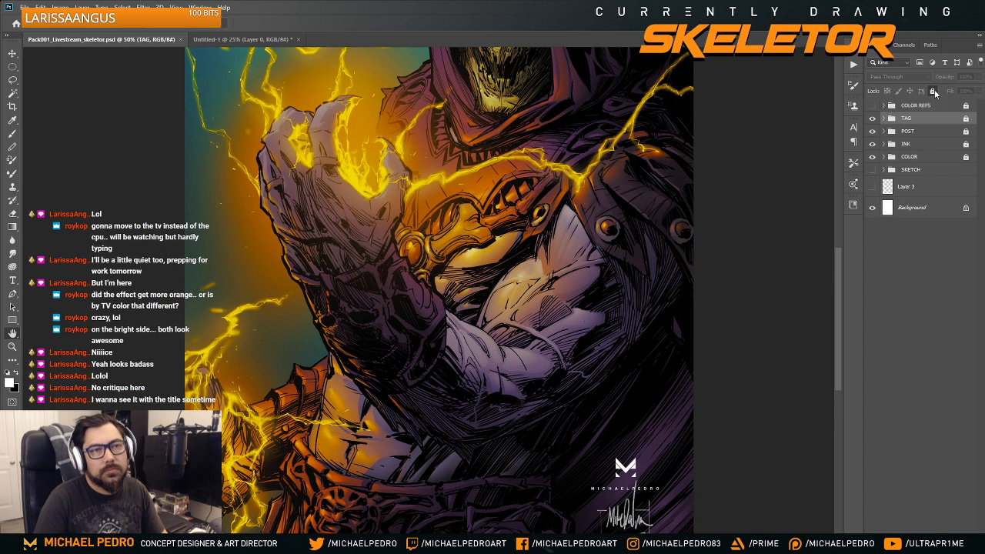
- Unlock and expand the TAG group, and toggle its layers' visibility to identify the one holding the signature
left_click(883, 119)
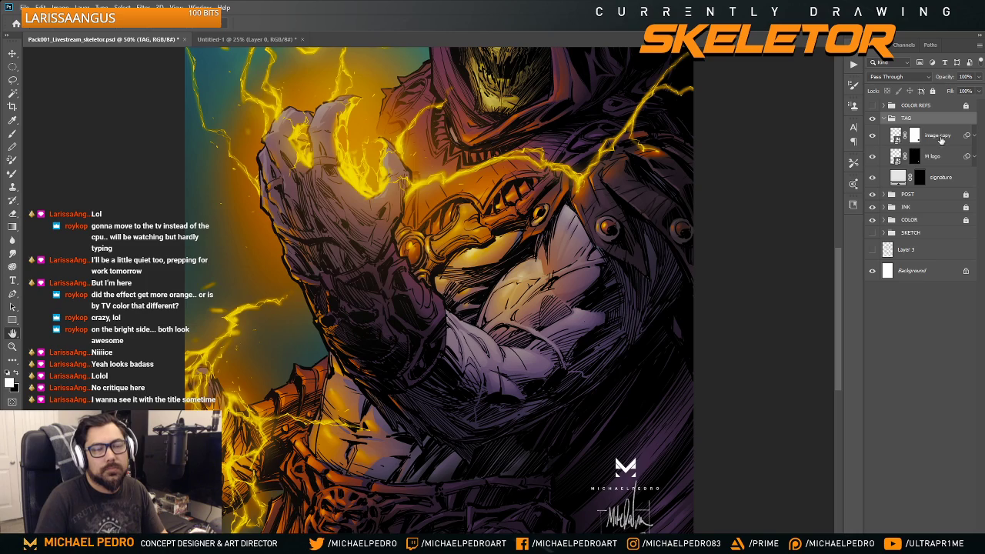
left_click(941, 139)
scroll(644, 292, "down", 3)
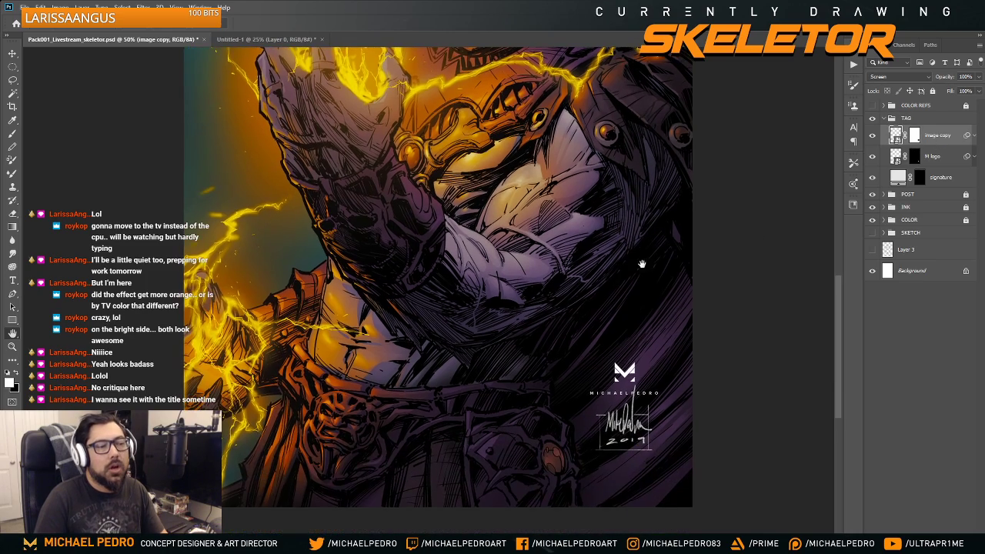
left_click_drag(642, 264, 660, 285)
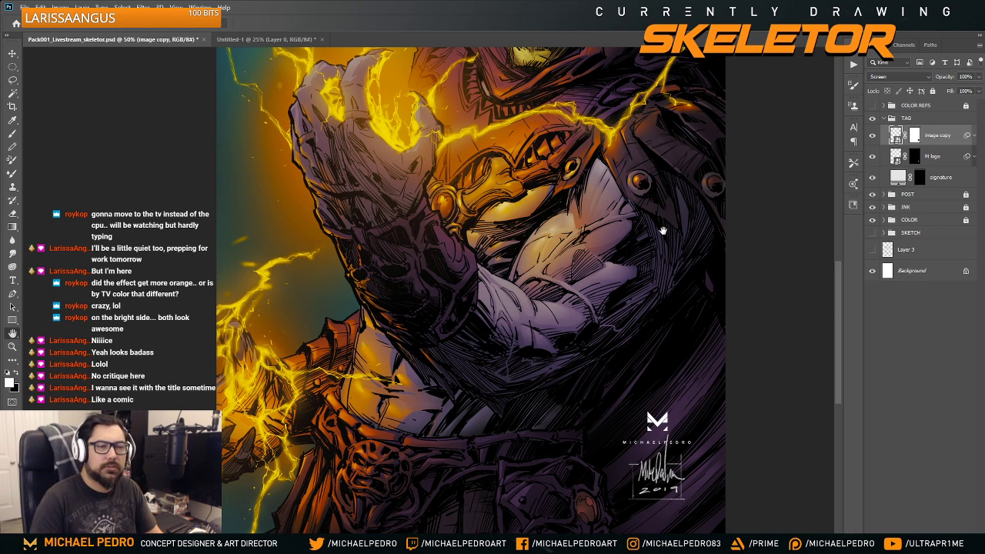
left_click_drag(838, 307, 840, 324)
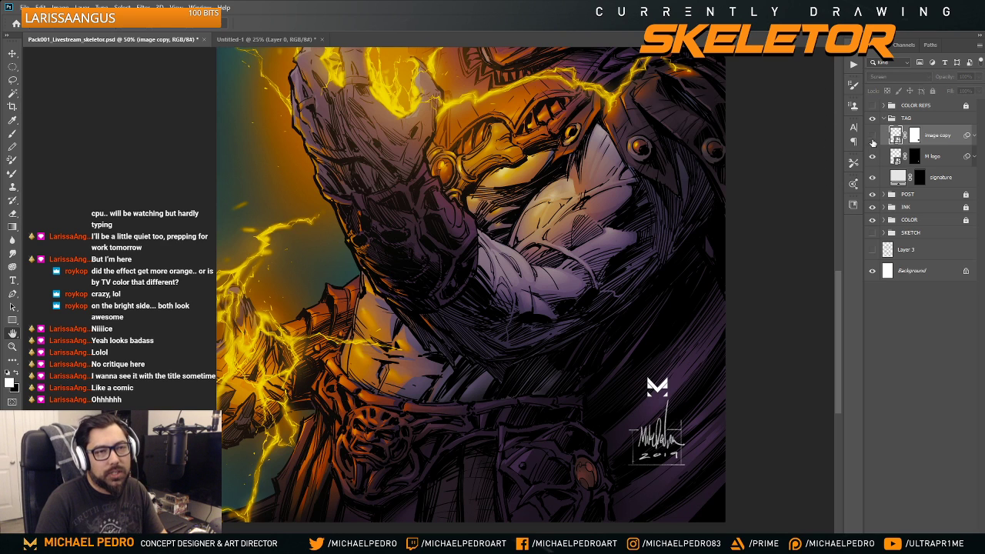
left_click(872, 178)
left_click(872, 177)
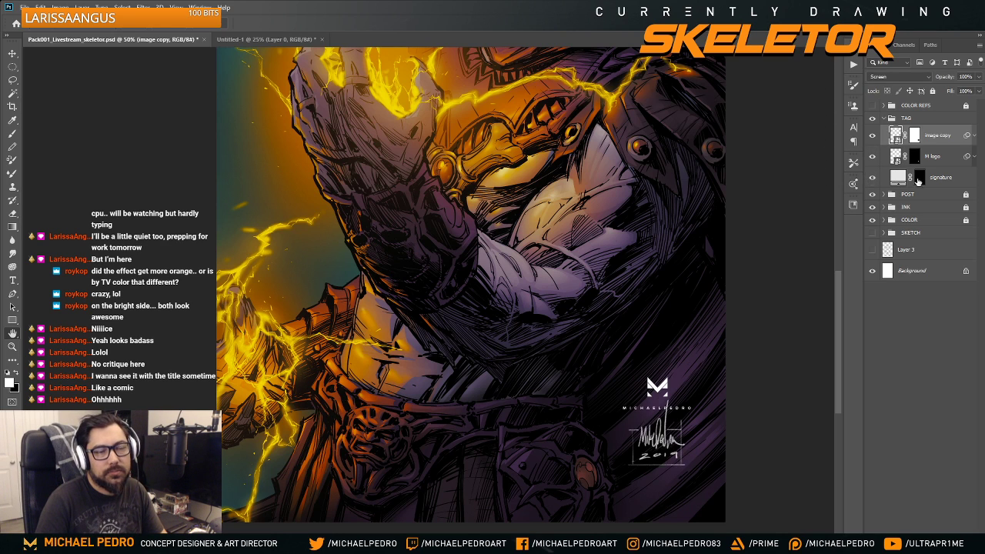
- Display the signature layer's mask on its own at 100% zoom, centered on the signature
left_click(919, 178)
left_click(920, 178, "alt")
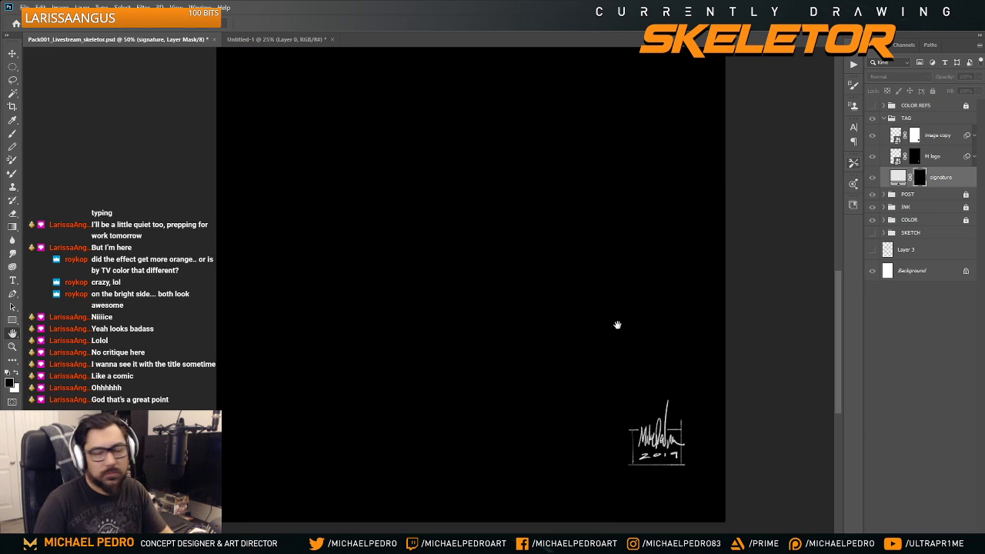
key("ctrl+1")
mouse_move(760, 394)
left_mouse_down()
mouse_move(598, 266)
mouse_move(547, 274)
left_mouse_up()
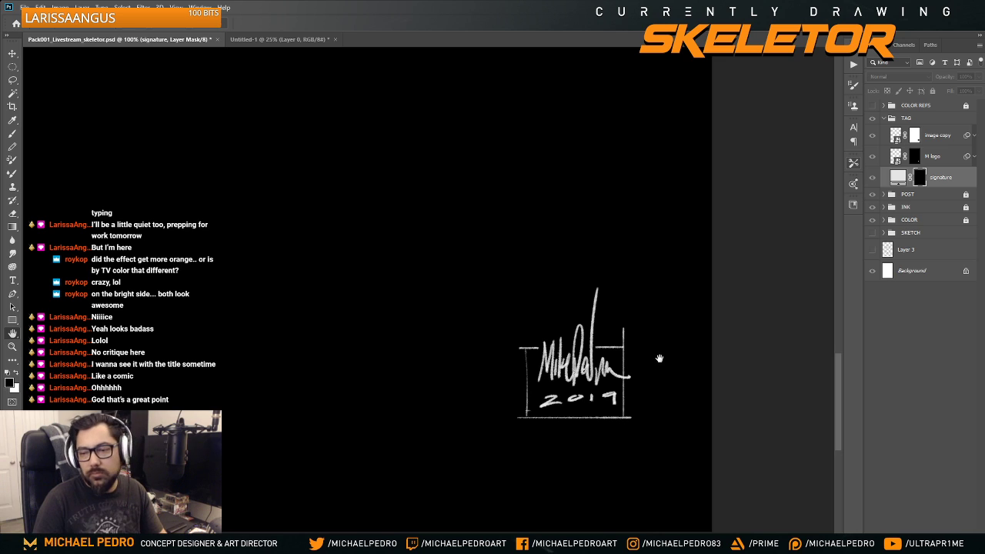
- Erase the digits 19 from the signature's date by filling a rectangular selection of the mask with black
key("m")
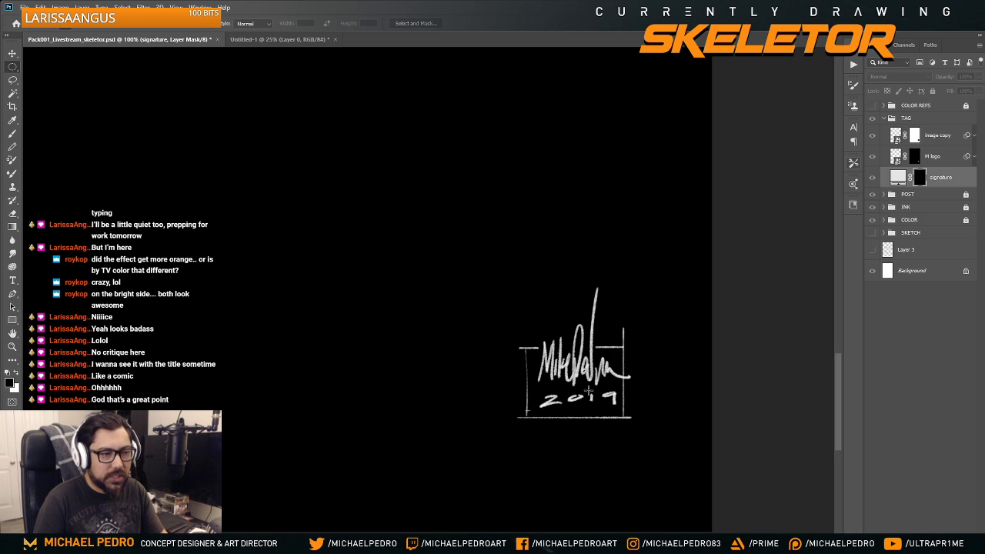
left_click_drag(587, 390, 621, 406)
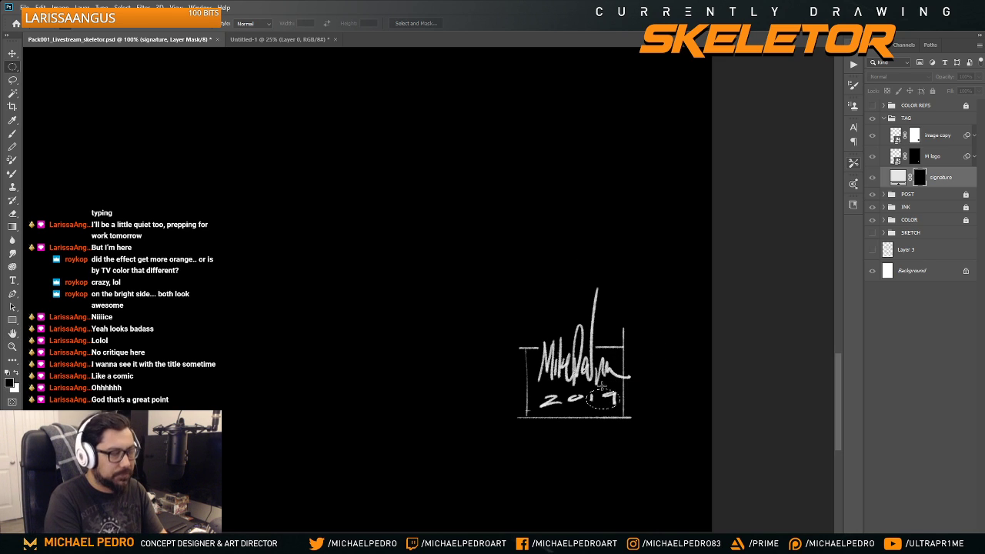
left_click_drag(588, 389, 620, 410)
key("Delete")
key("ctrl+z")
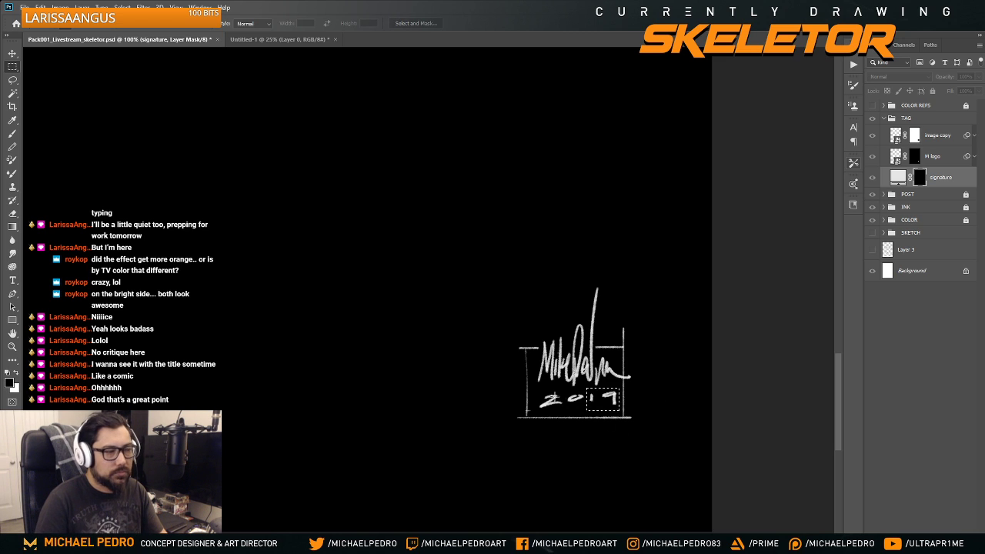
key("x")
key("Delete")
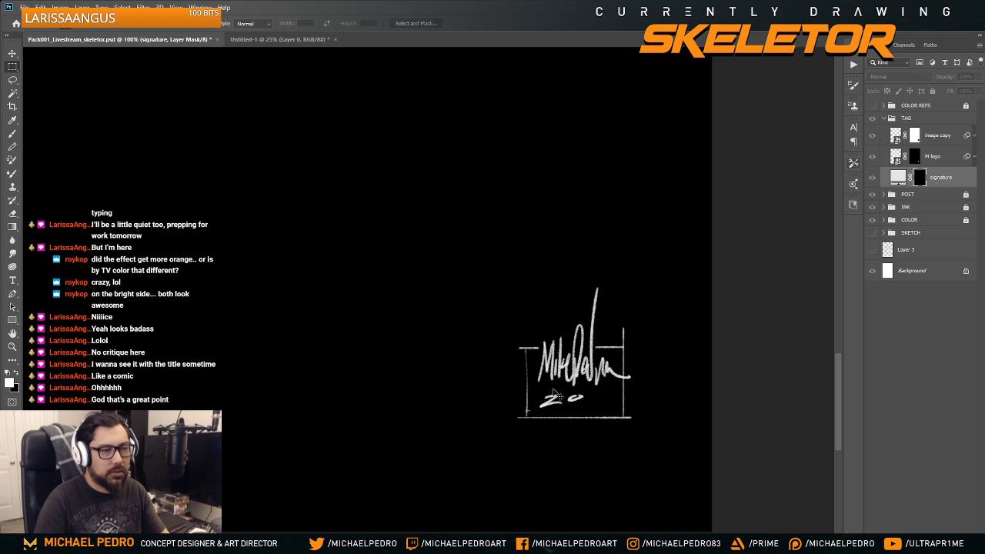
key("ctrl+d")
- Duplicate the remaining 20 within the mask, arrange both pairs so the date reads 2020, and deselect
left_click_drag(537, 392, 585, 410)
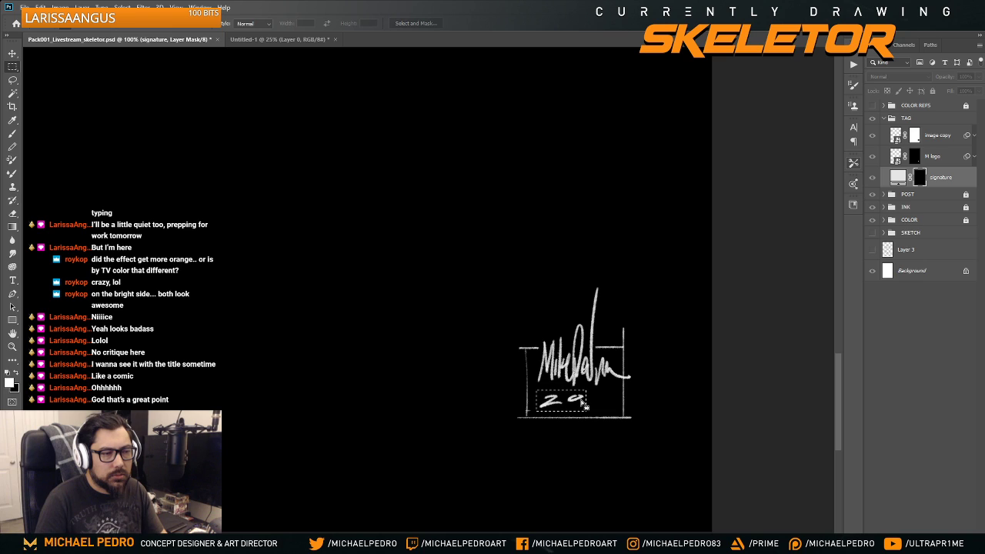
mouse_move(583, 404)
left_mouse_down()
mouse_move(556, 407)
mouse_move(594, 404)
left_mouse_up()
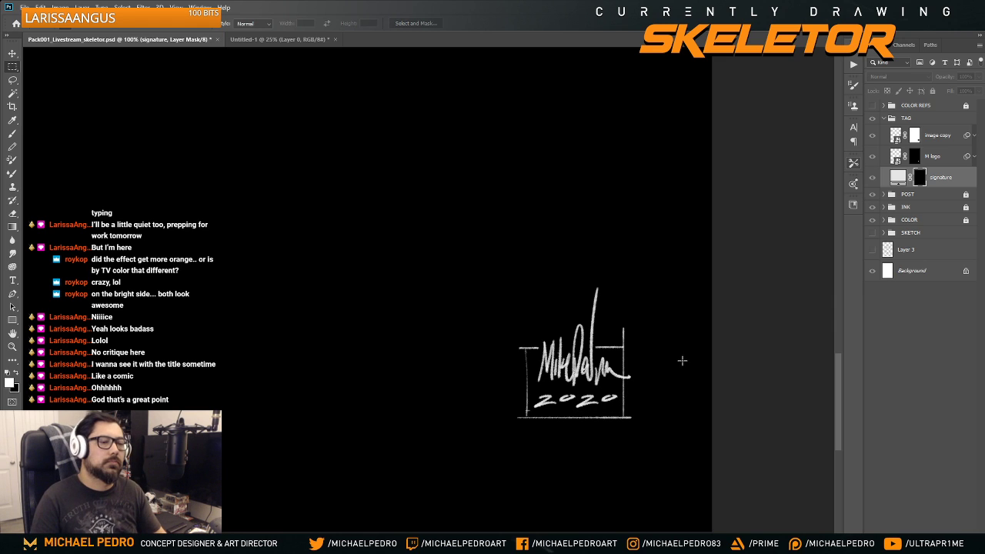
key("ctrl+d")
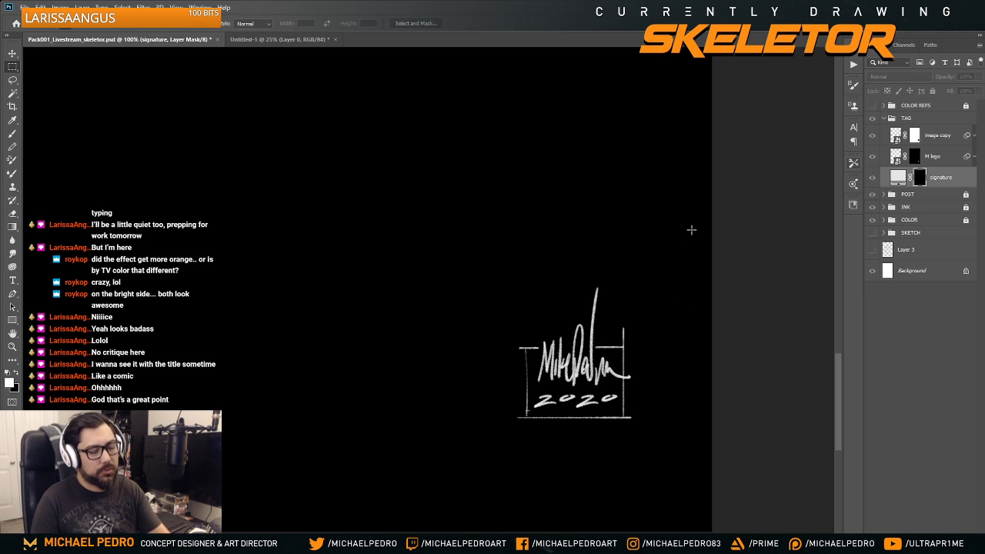
- Leave the isolated mask view and check the signature's date against the full artwork
key("ctrl+minus")
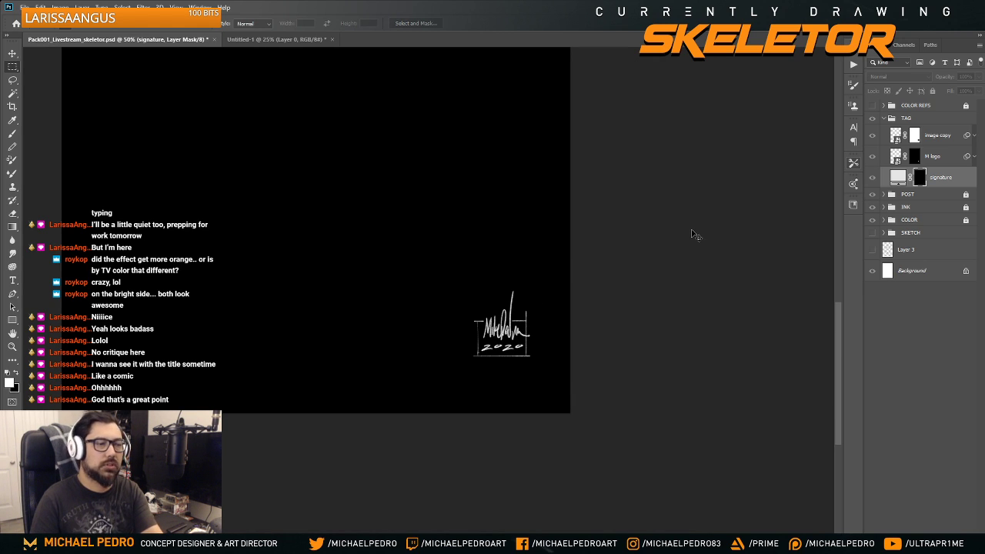
key("ctrl+minus")
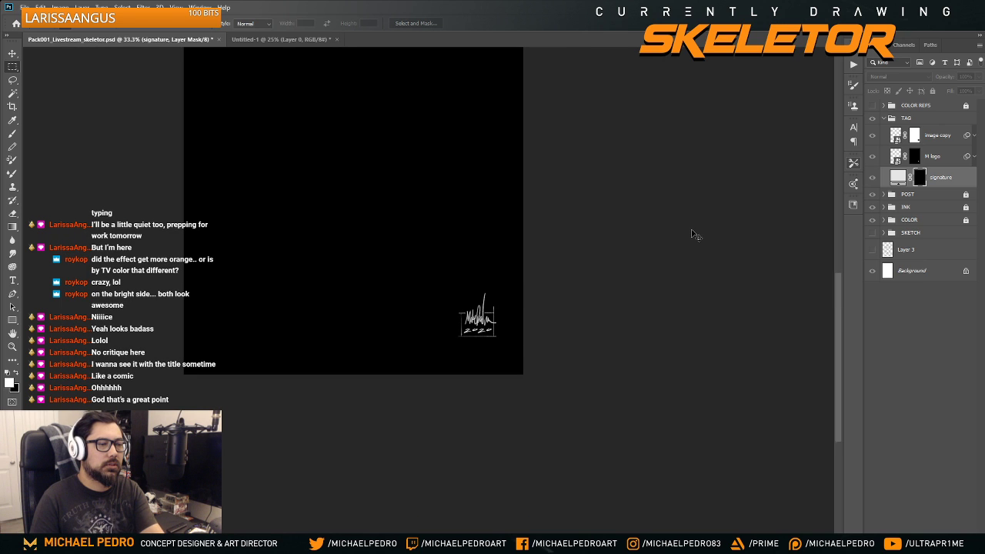
key("ctrl+plus")
key("ctrl+minus")
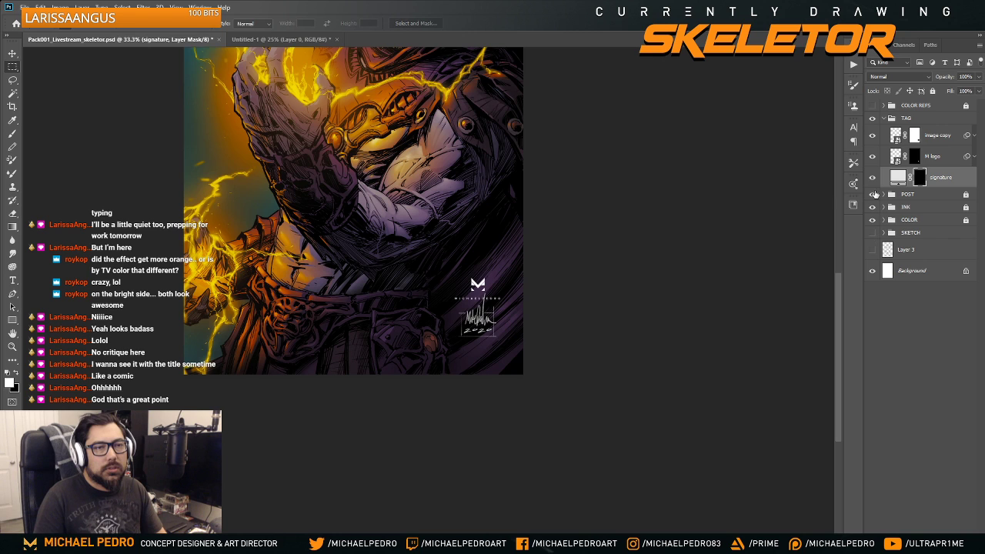
left_click_drag(589, 114, 601, 343)
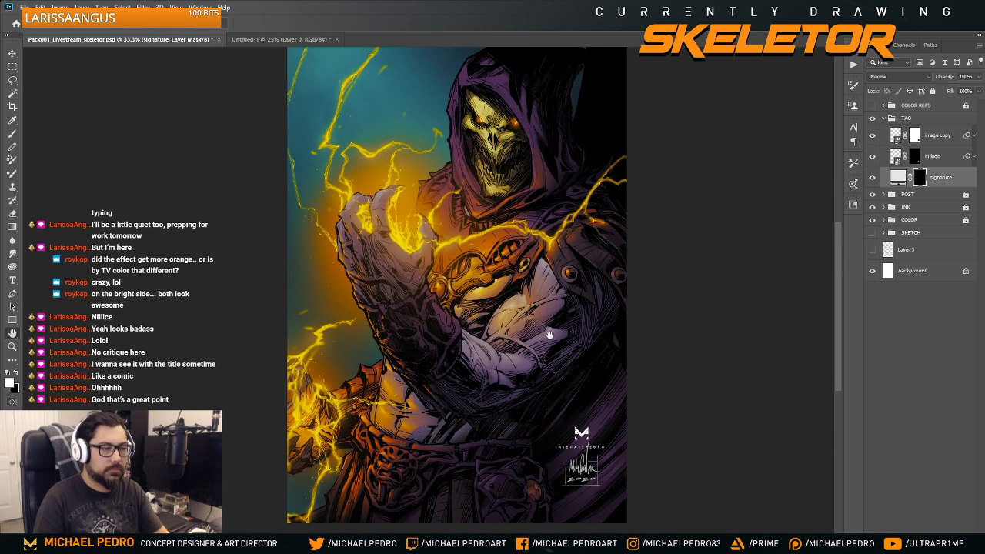
left_click_drag(553, 363, 552, 383)
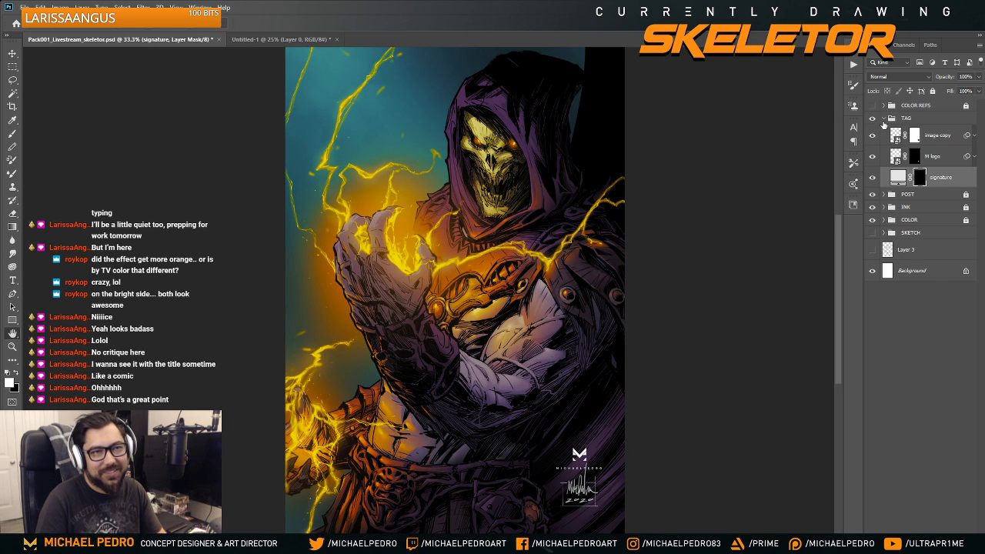
- Collapse and relock the TAG group, and save the illustration
left_click(884, 120)
left_click_drag(588, 375, 593, 365)
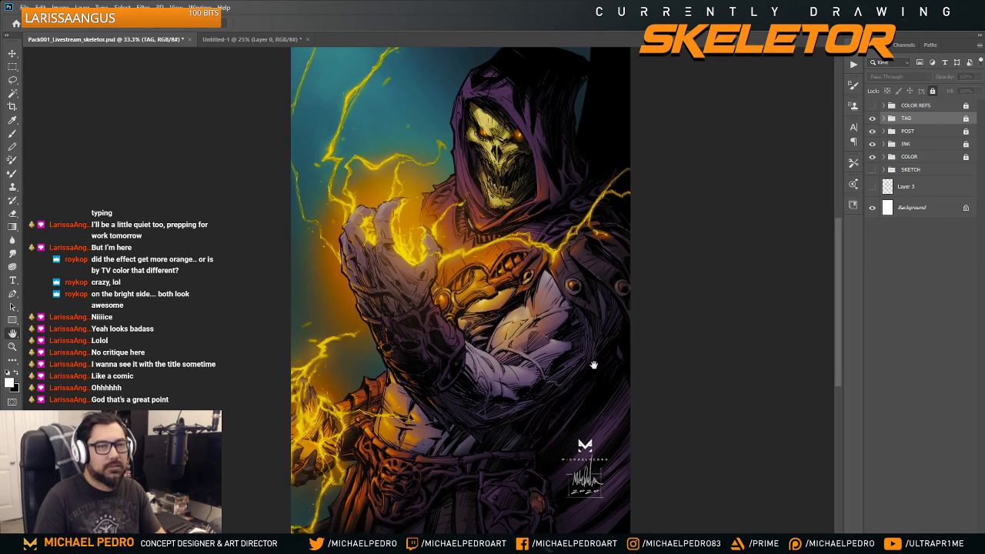
key("ctrl+s")
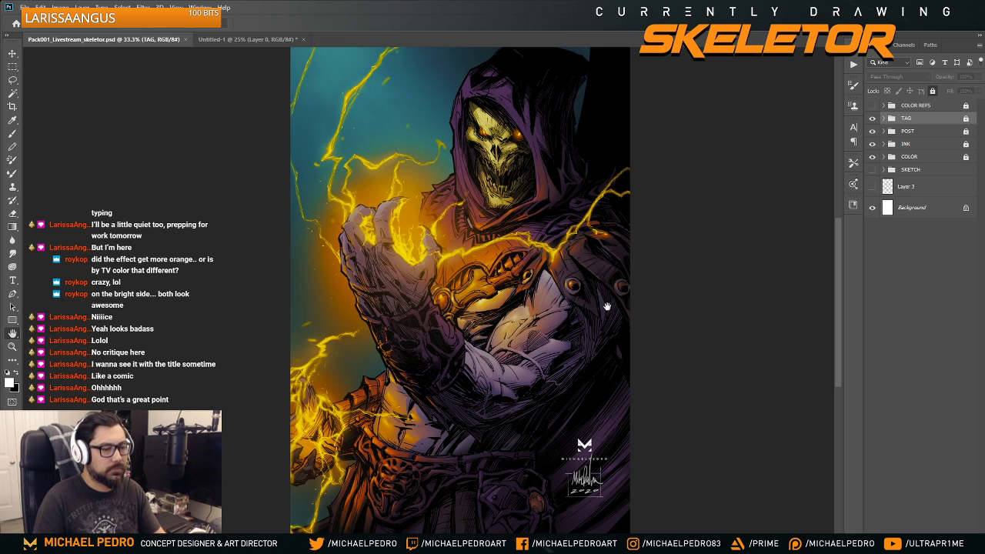
- Copy the merged artwork into Untitled-1 in place of the old Layer 1, and select Layer 0
key("ctrl+a")
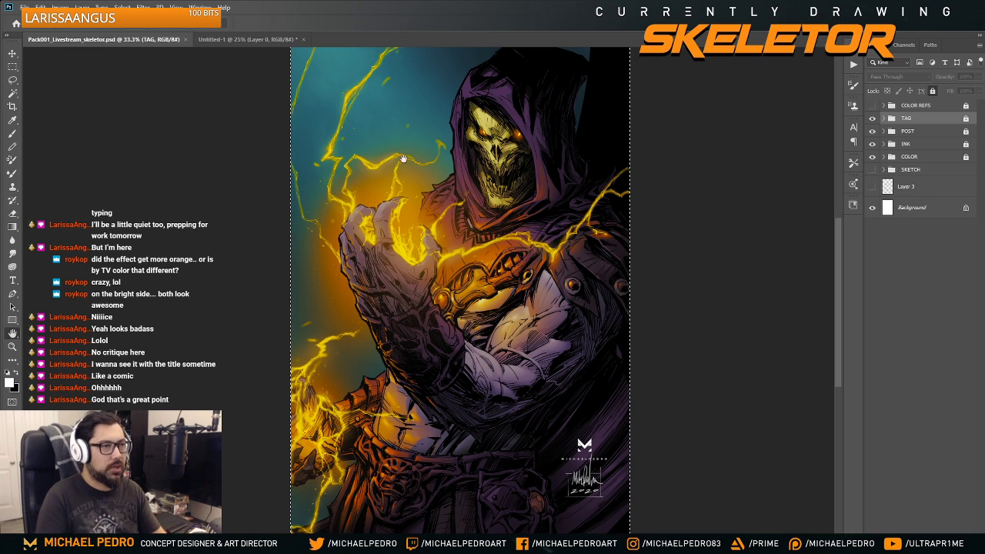
key("ctrl+c")
left_click(247, 39)
key("ctrl+v")
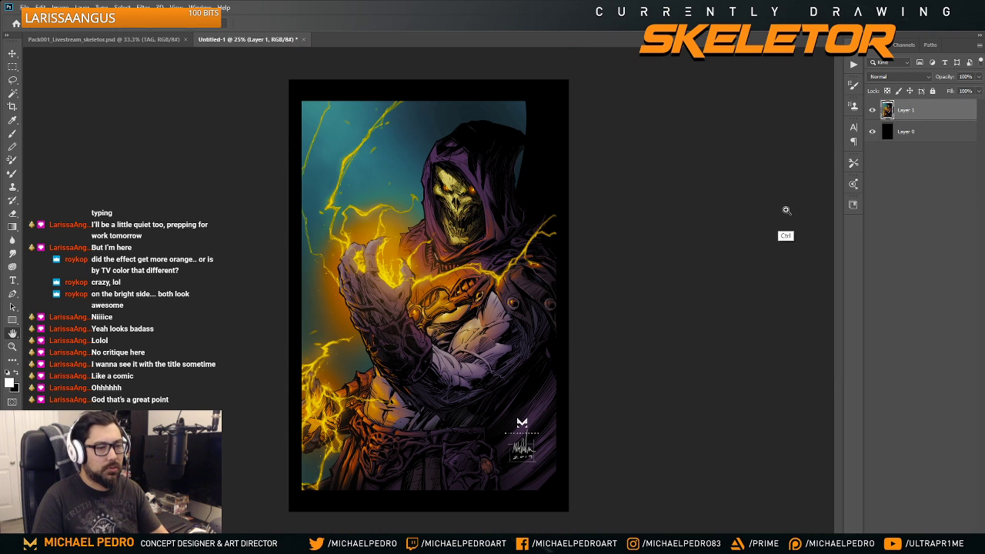
left_click(907, 133)
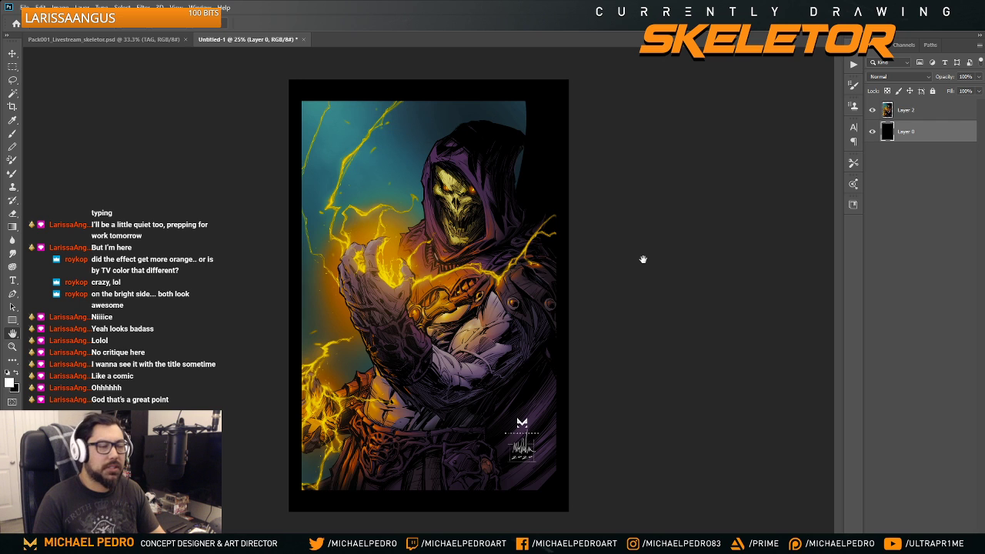
- Inspect the signature and surrounding artwork in the bordered copy up close
key("ctrl+plus")
key("ctrl+plus")
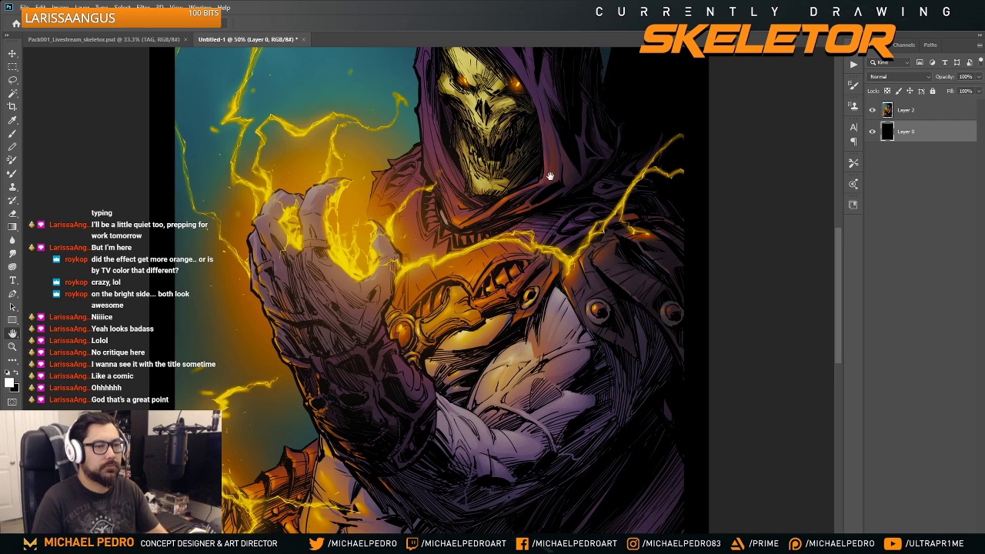
left_click_drag(572, 413, 549, 227)
left_click_drag(558, 311, 568, 345)
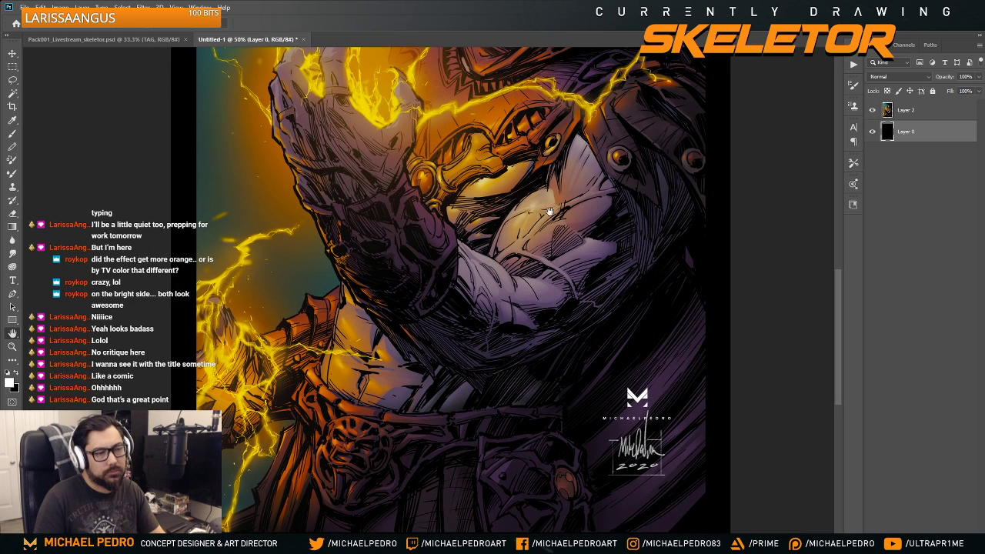
left_click_drag(578, 295, 577, 343)
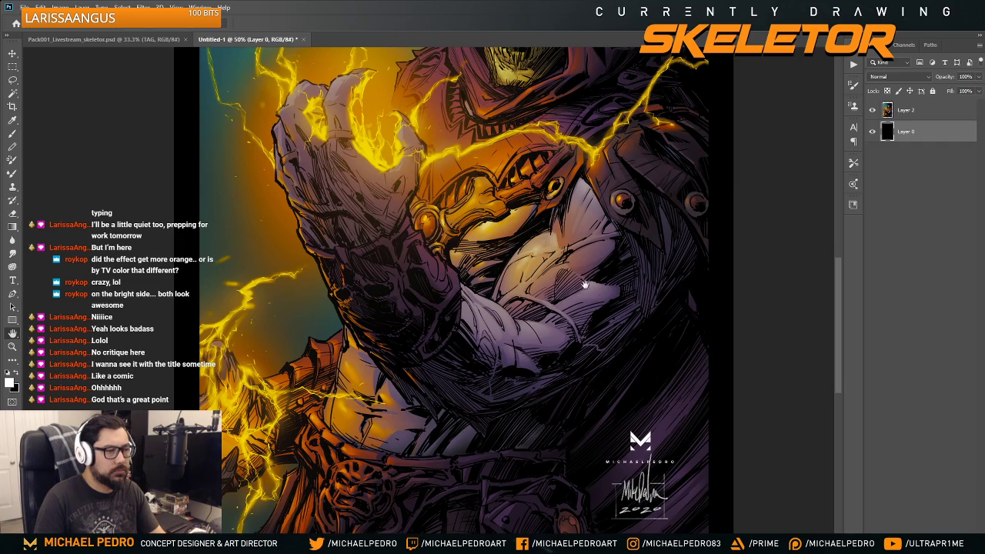
- Review the lower artwork in the bordered copy, ending with the whole page in view at 25%
mouse_move(588, 267)
left_mouse_down()
mouse_move(576, 358)
mouse_move(578, 310)
left_mouse_up()
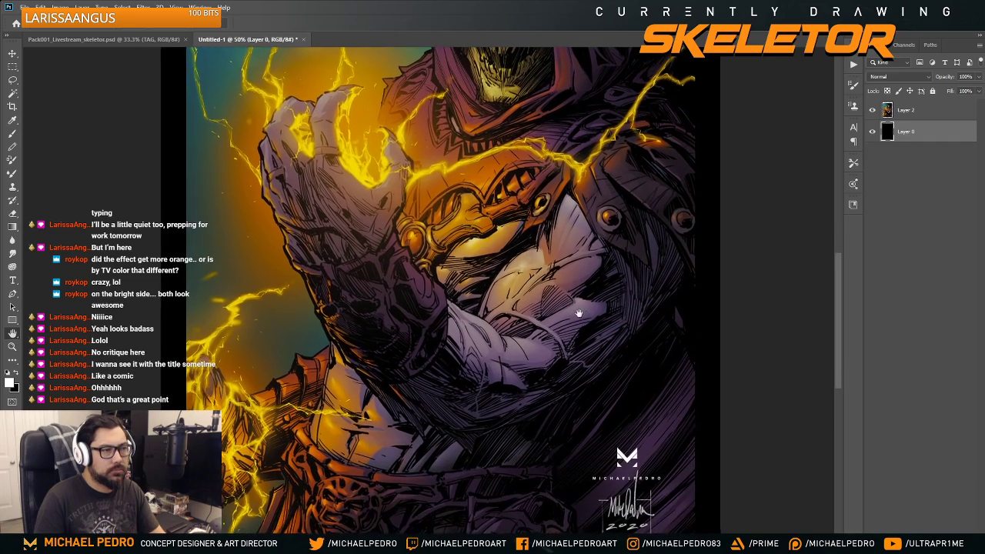
left_click_drag(579, 378, 578, 314)
key("ctrl+minus")
key("ctrl+minus")
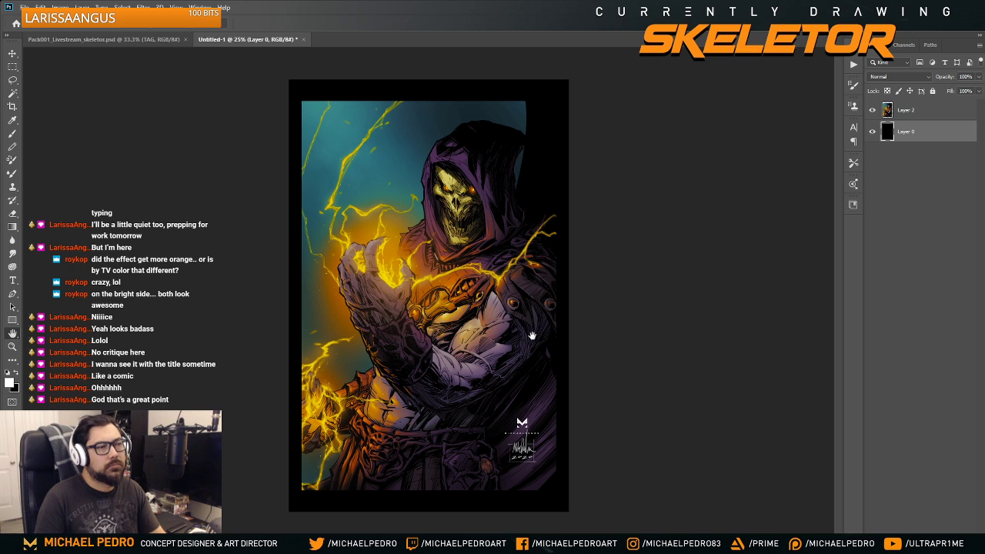
- Clear the selection in Pack001_Livestream_skeletor.psd and compare its full artwork with the bordered copy in Untitled-1
left_click(165, 41)
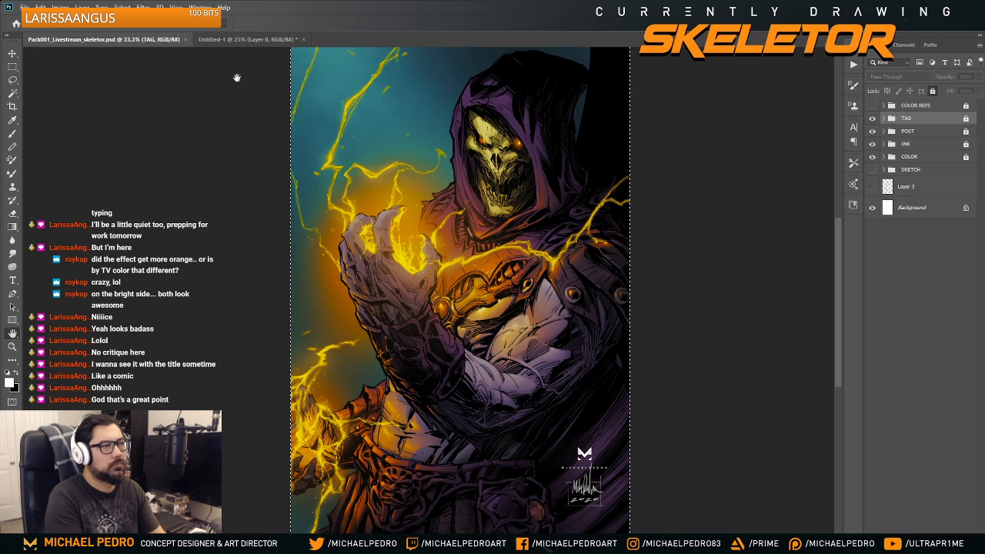
key("ctrl+d")
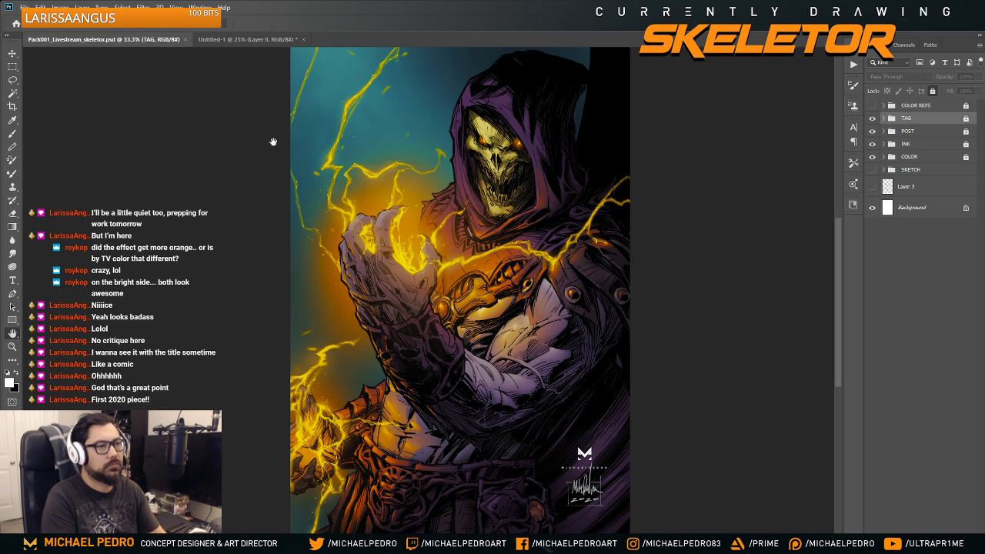
left_click(230, 39)
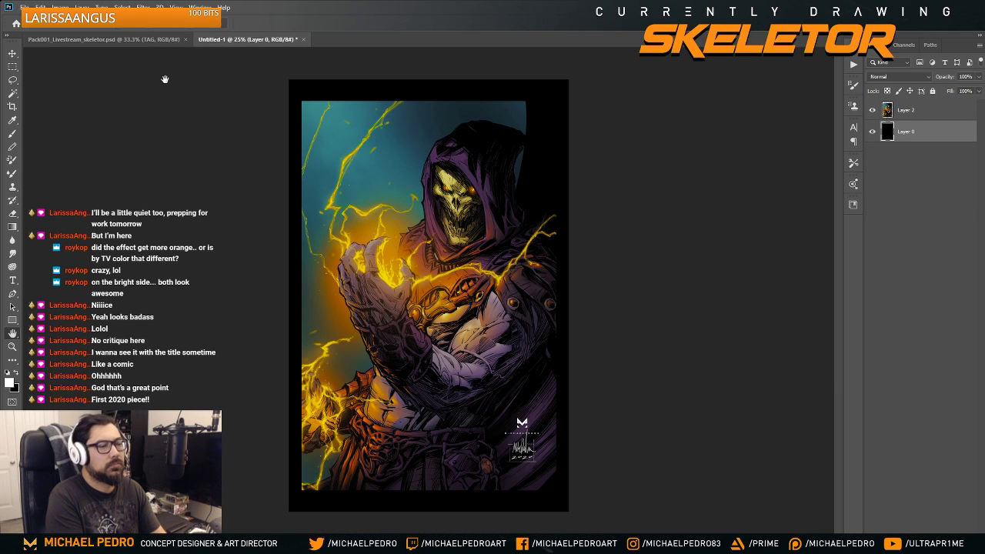
left_click(140, 38)
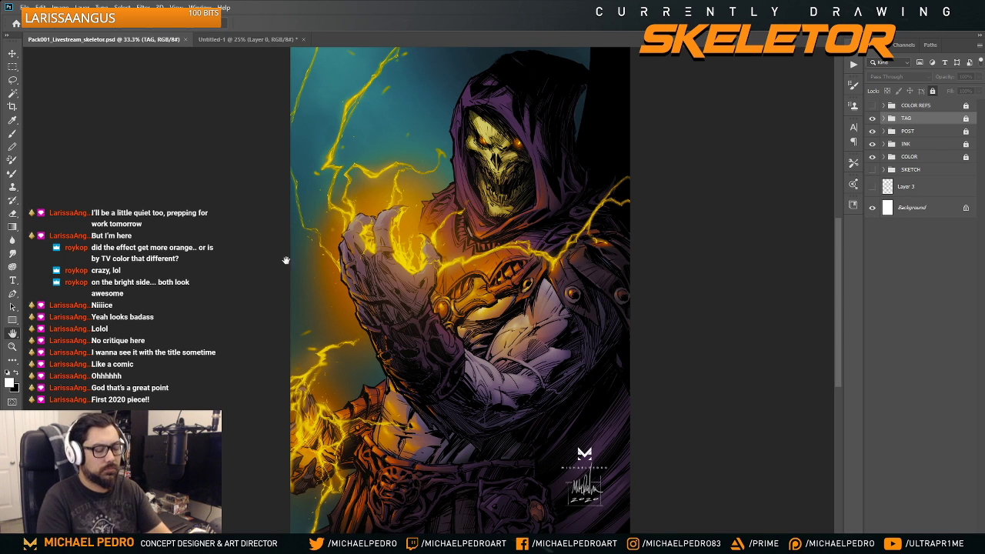
key("ctrl+minus")
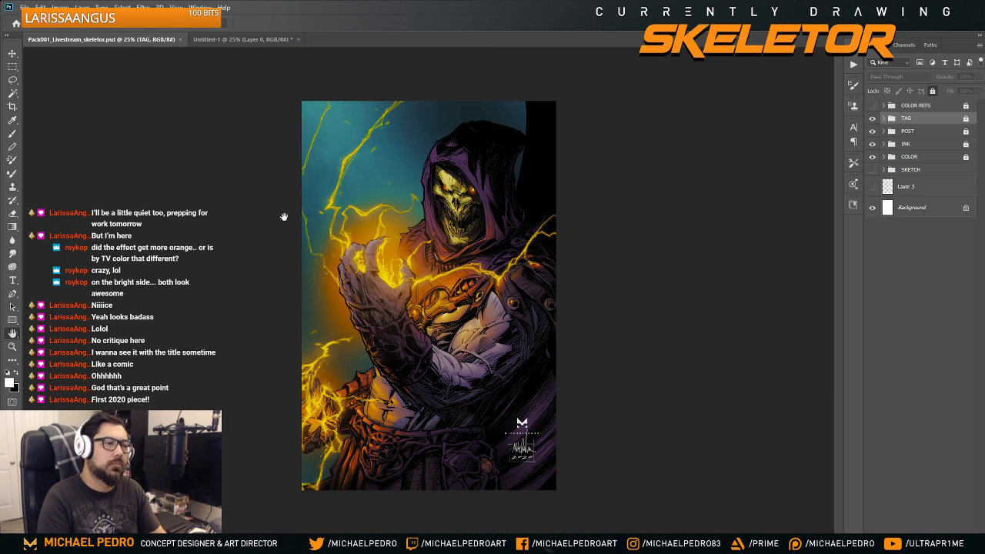